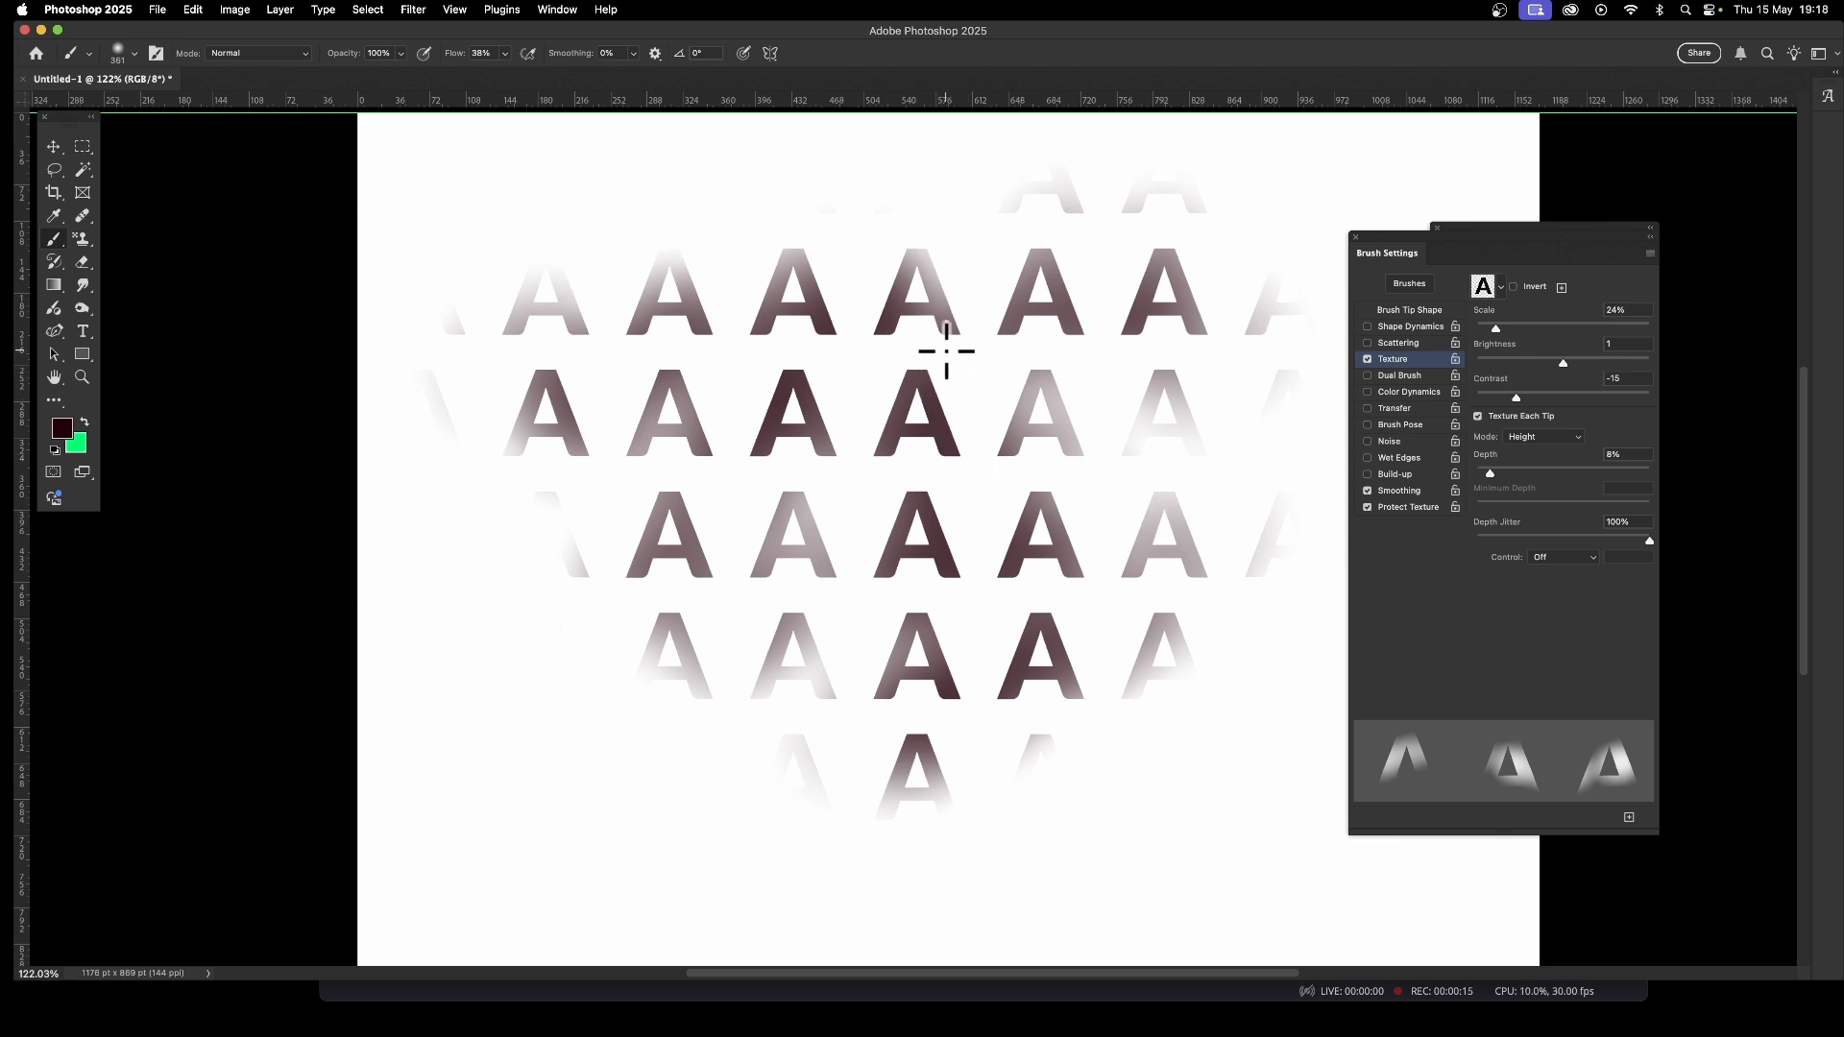
Undo the painted brush strokes and add a point text layer reading "A" on the blank canvas.
key(super+z)
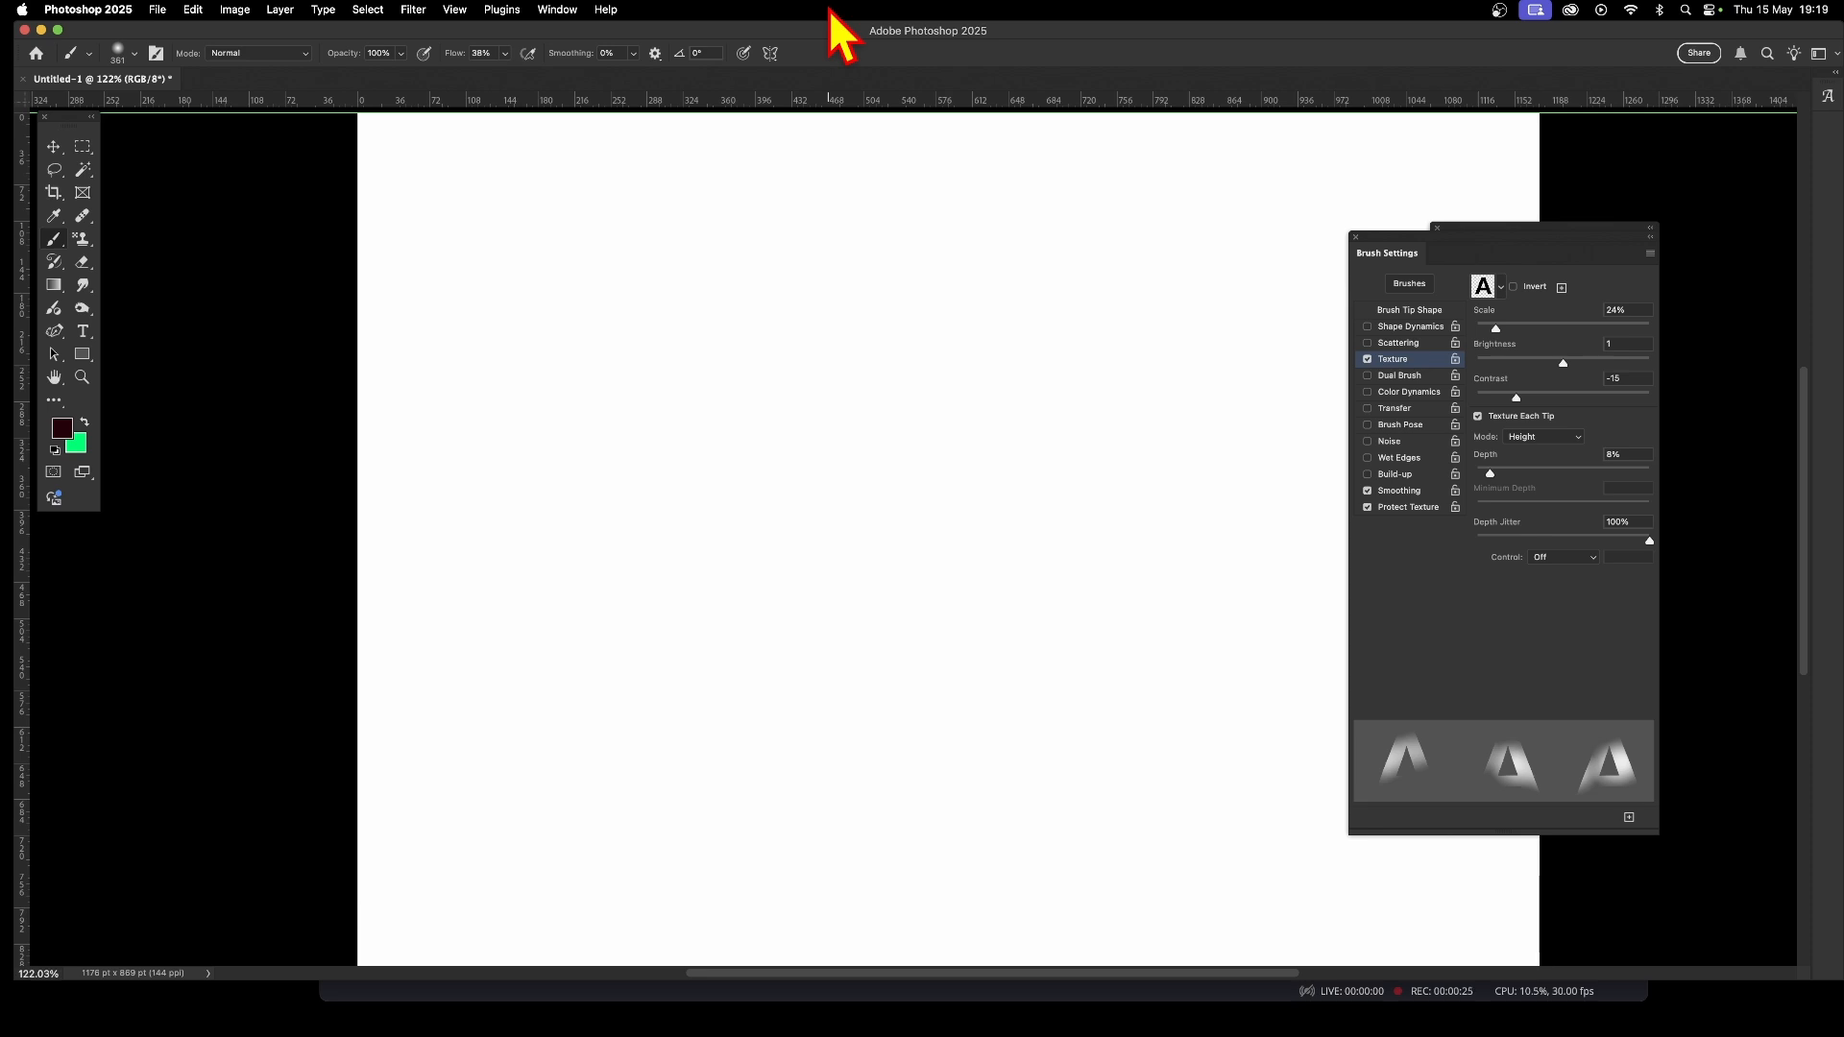
click(84, 332)
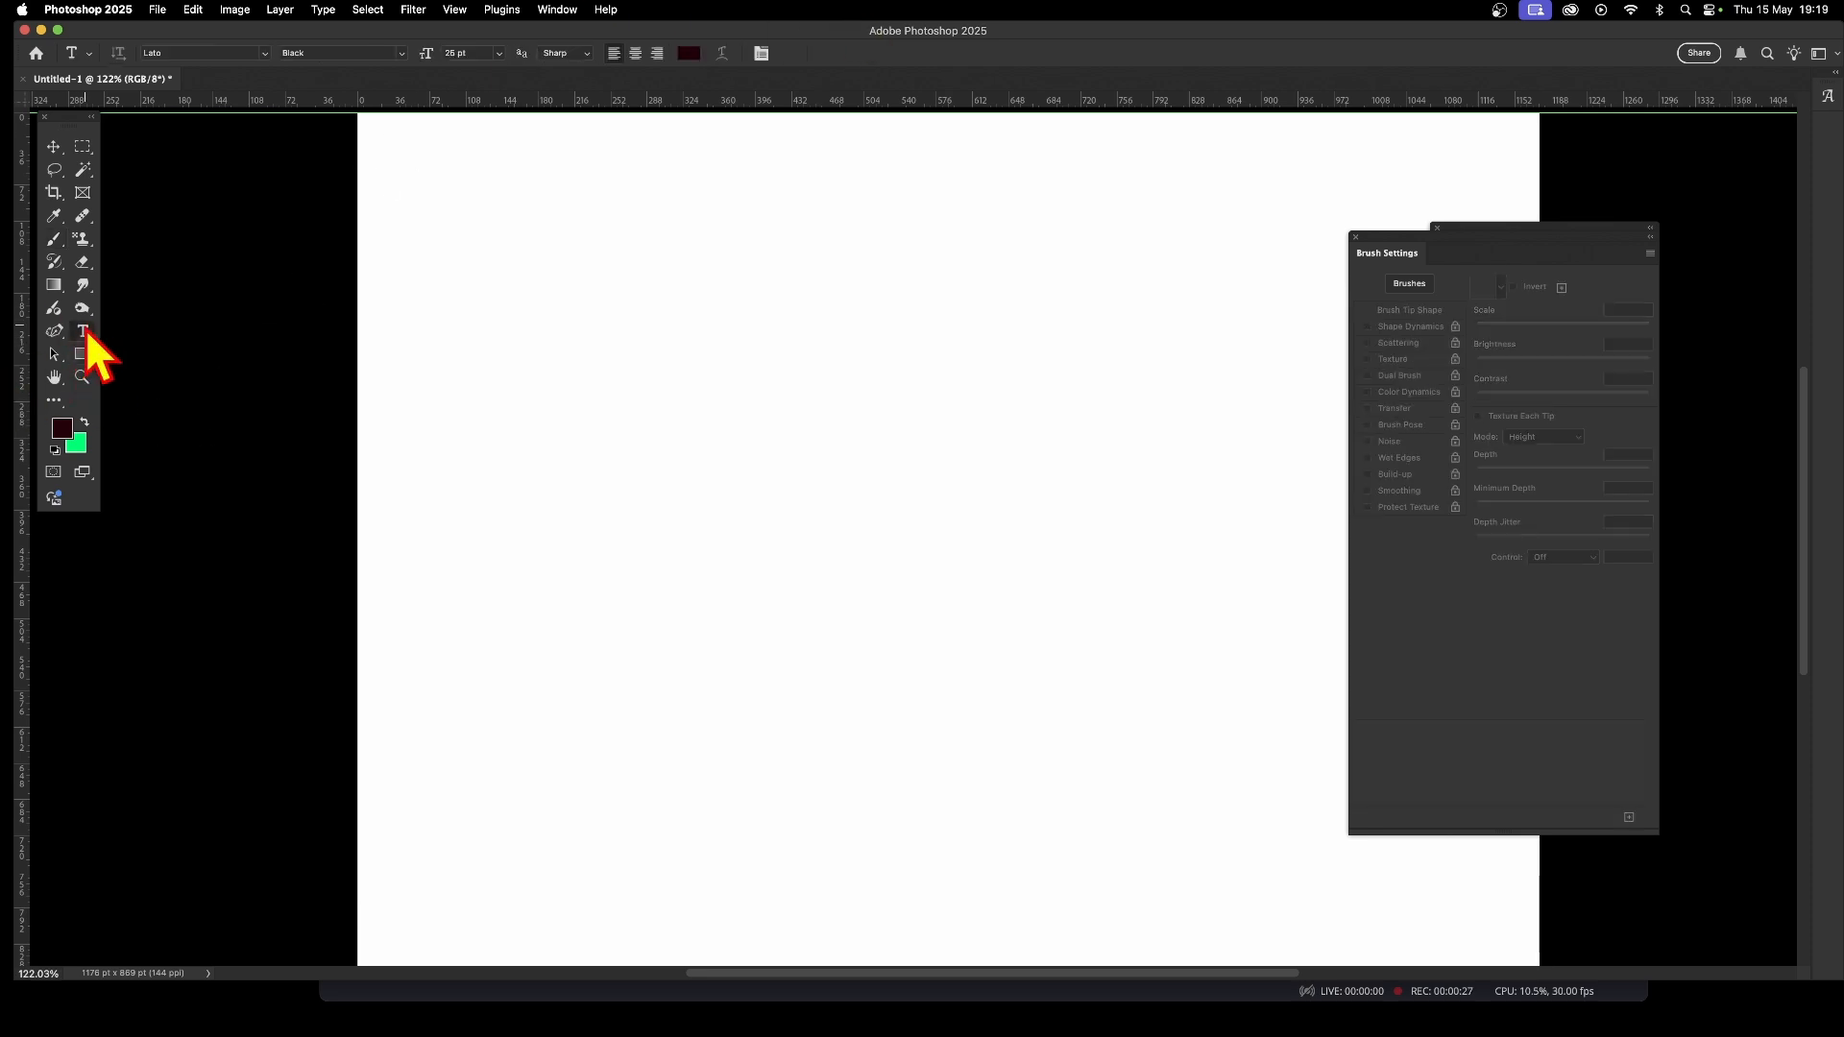
click(182, 327)
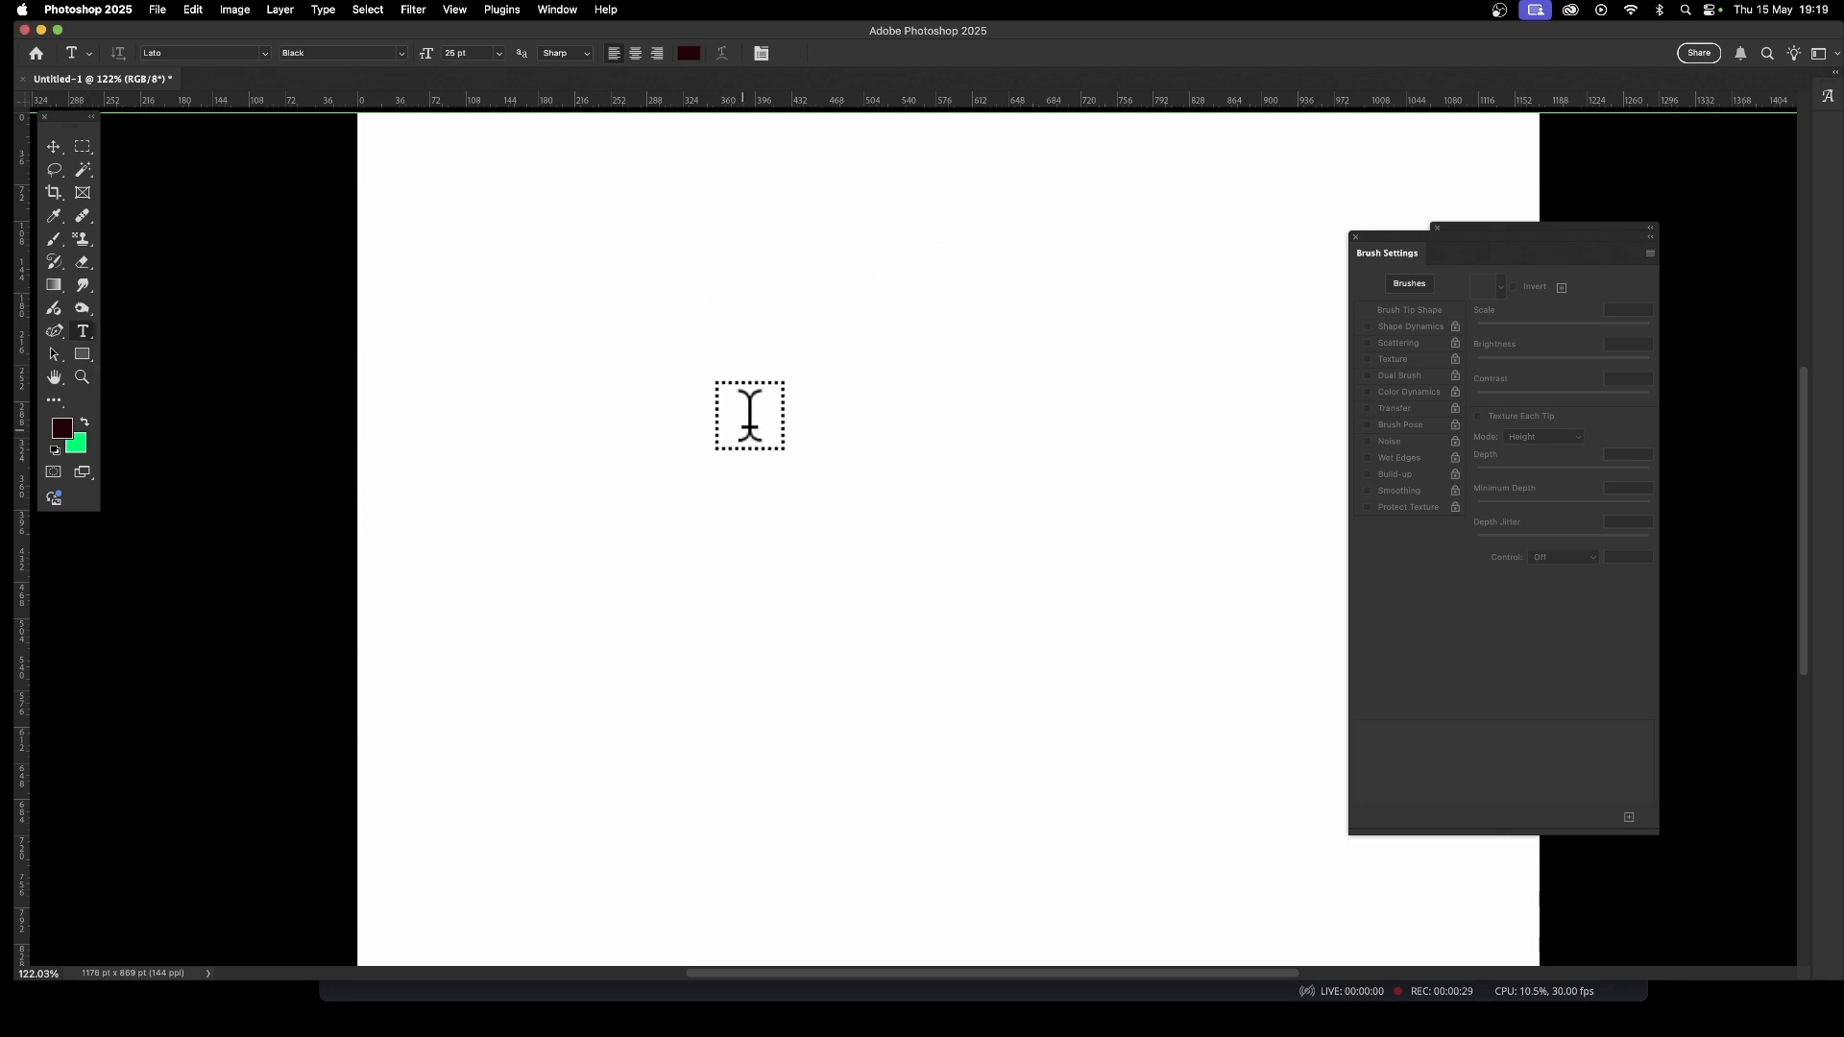
click(783, 413)
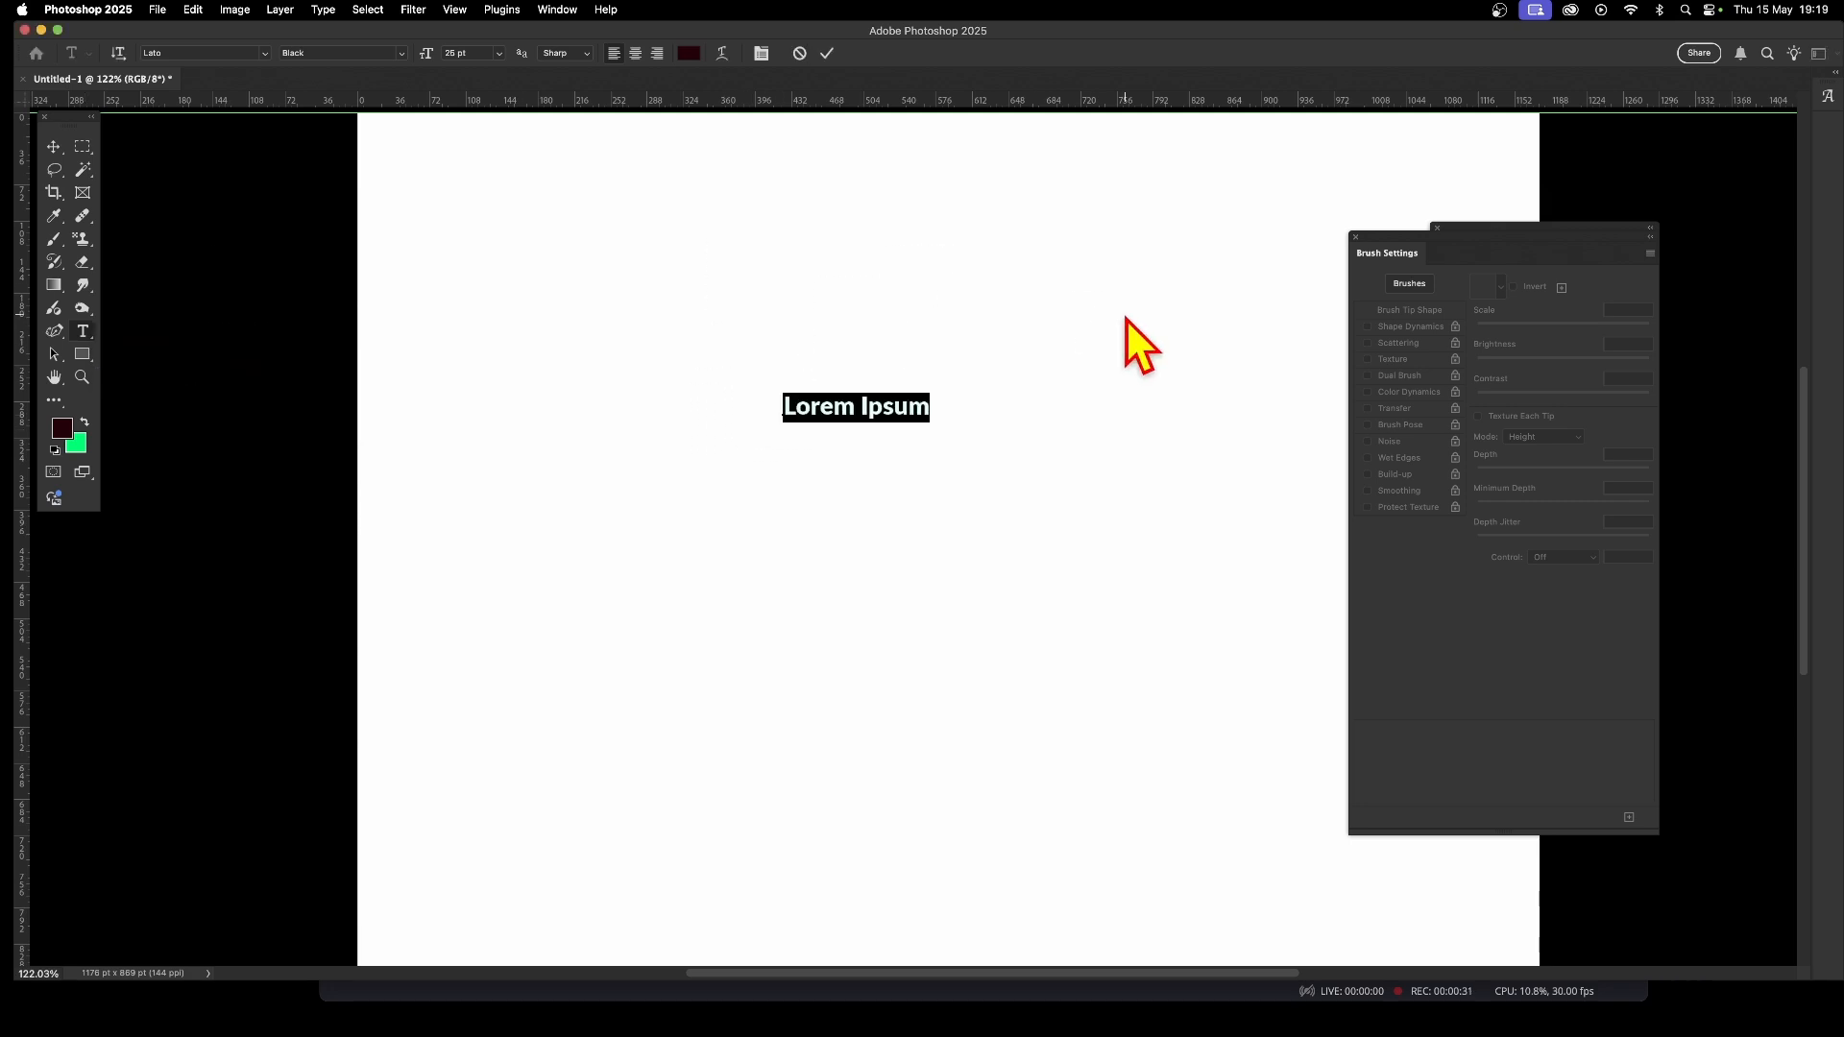
text(A)
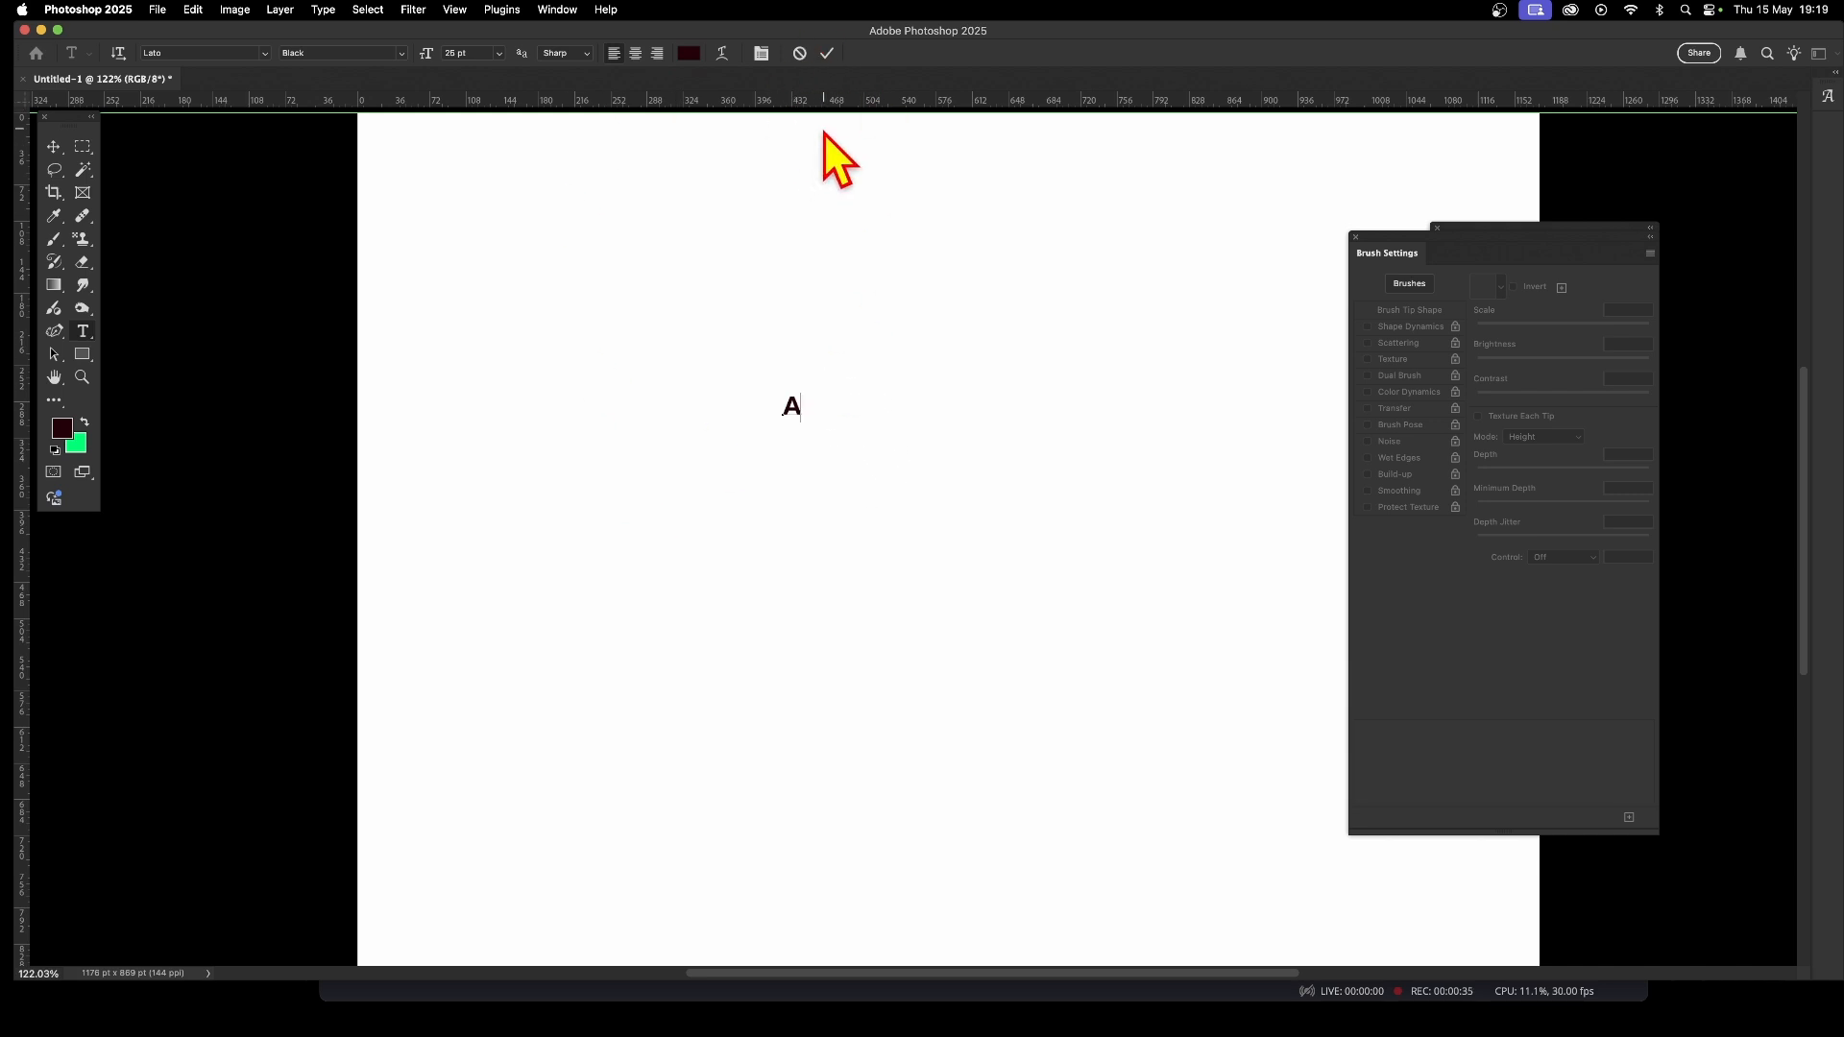
Change the text colour of the letter A to pinkish red #fb0042.
double_click(772, 405)
click(689, 54)
drag(638, 227, 711, 192)
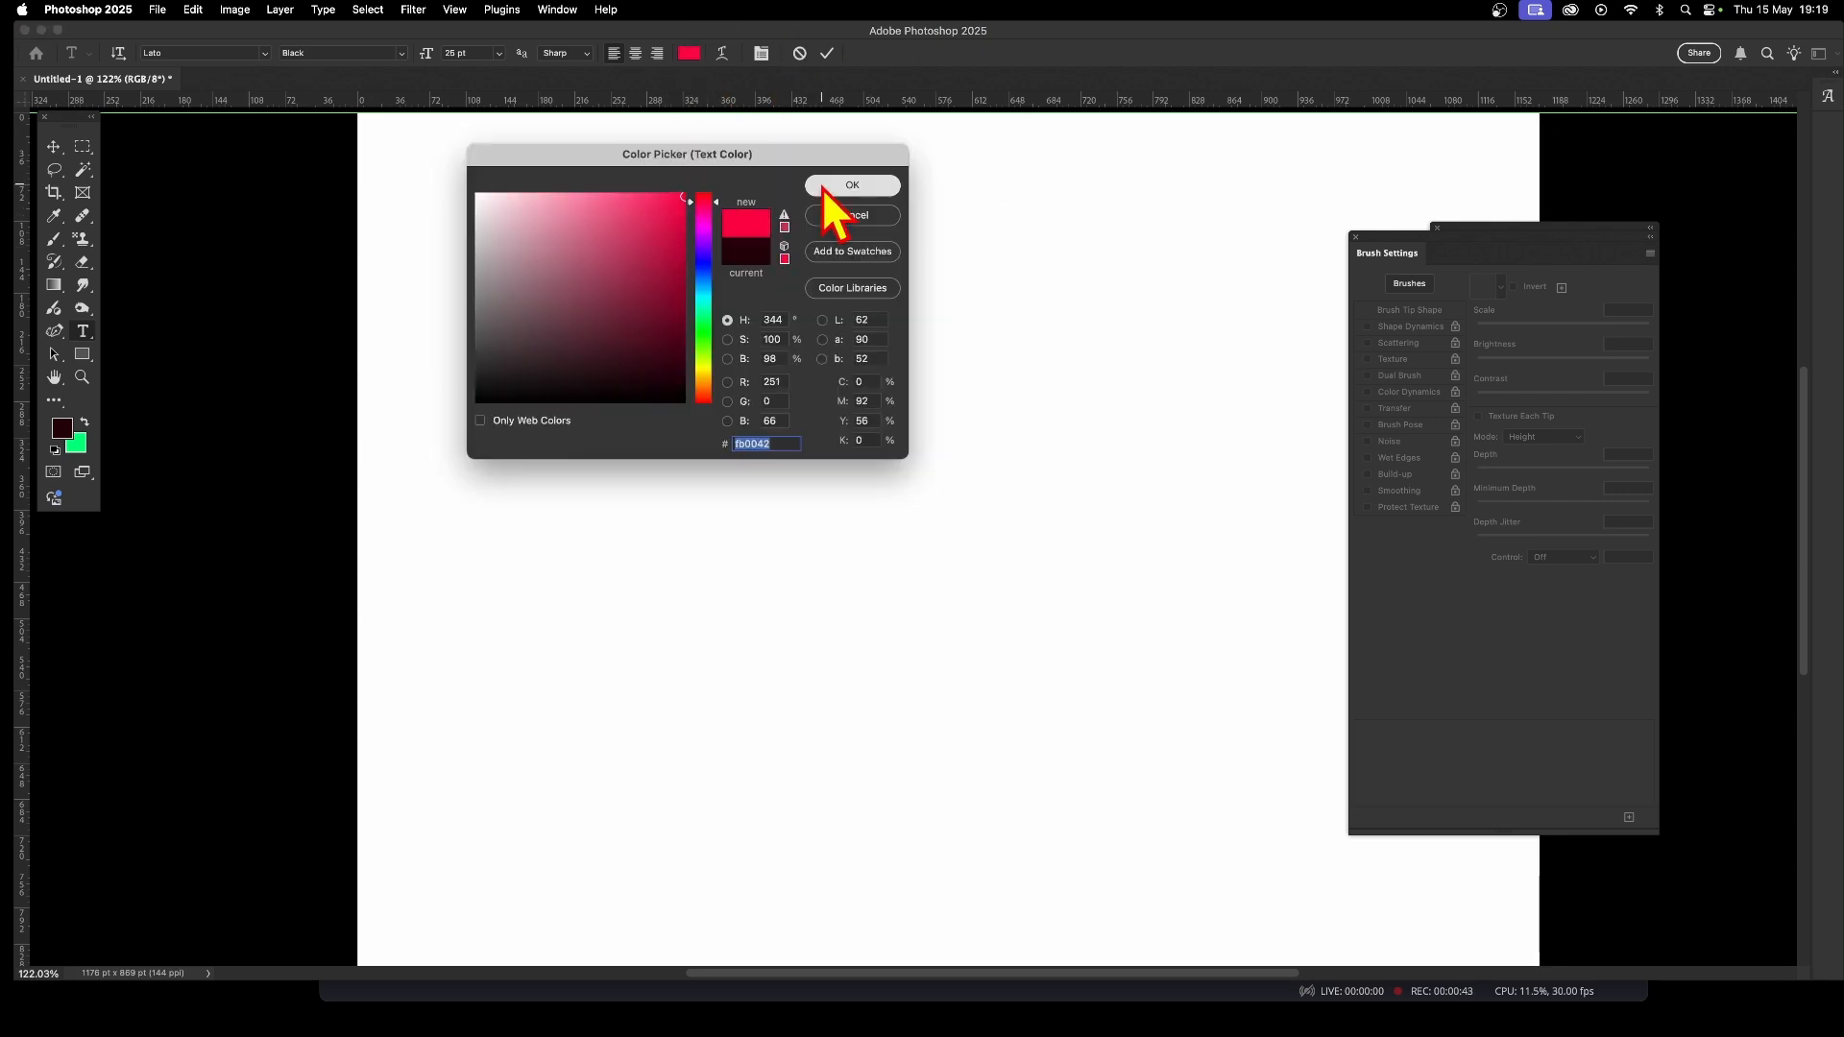
click(826, 186)
Enlarge the letter A proportionally to about 2278% and place it in the upper part of the canvas.
click(54, 148)
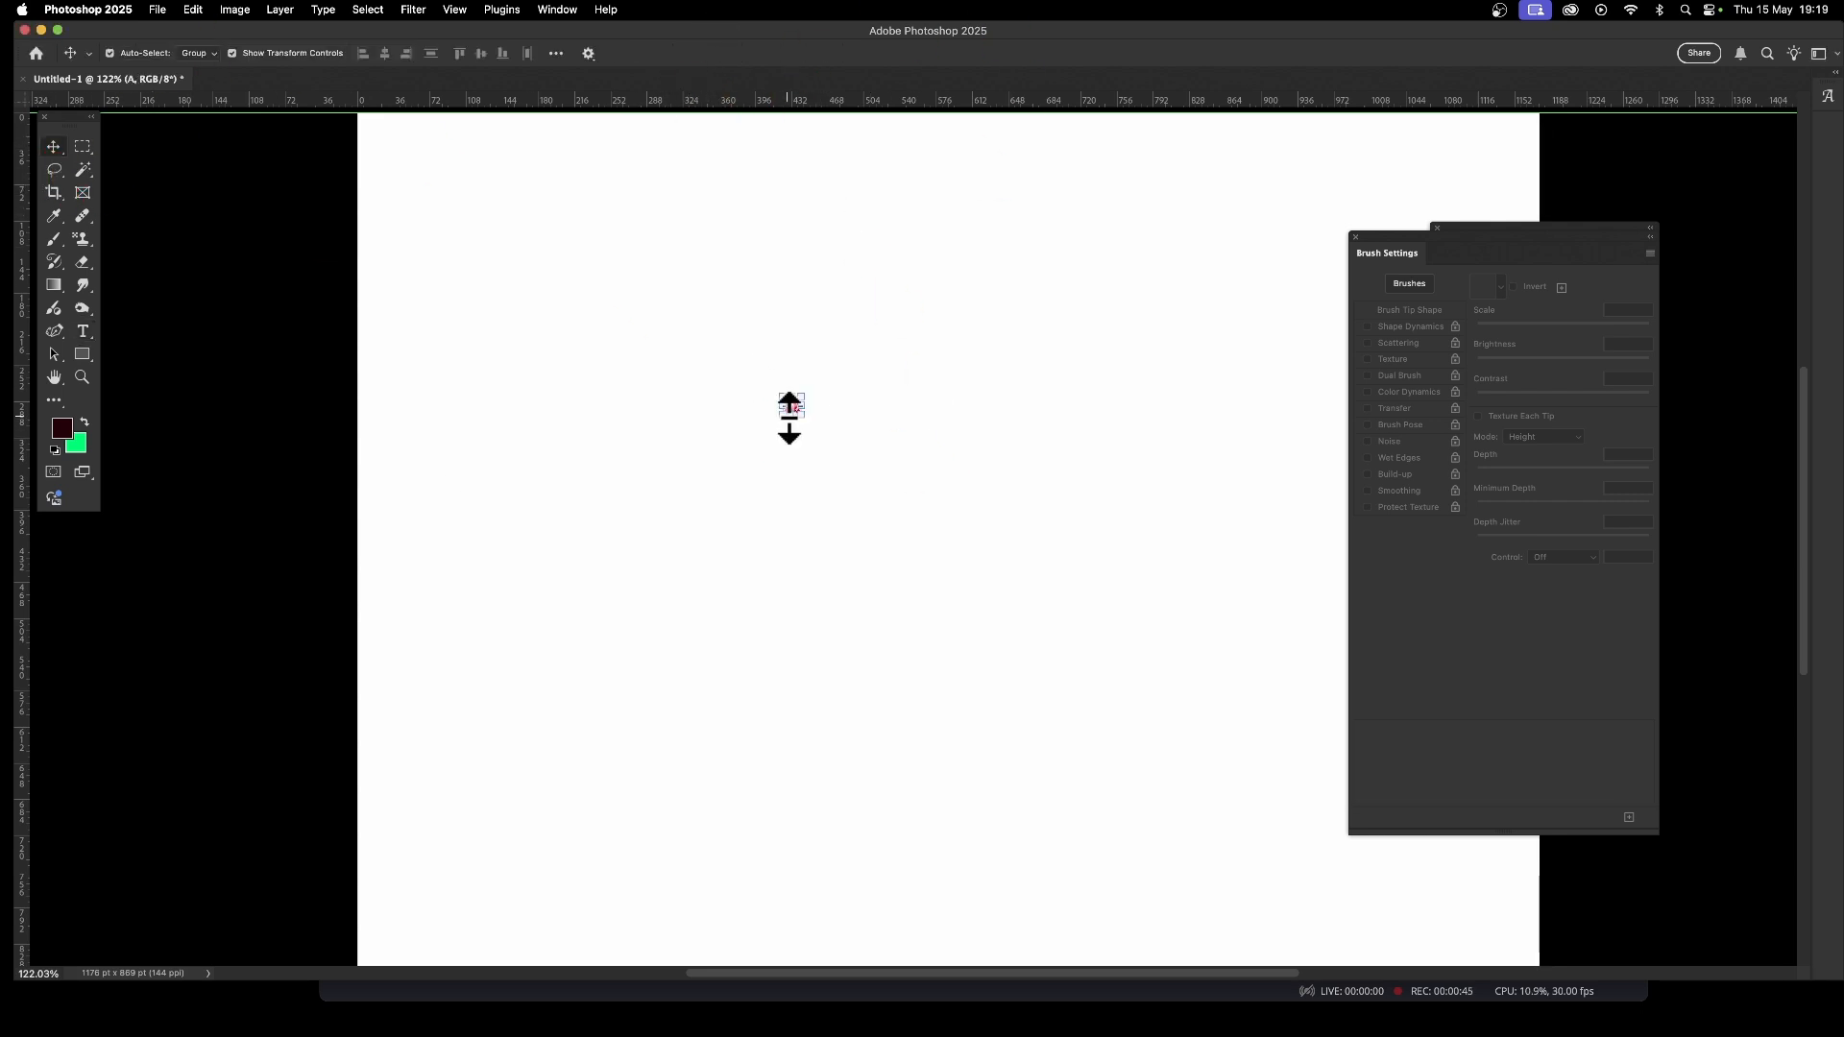
drag(804, 419, 1075, 733)
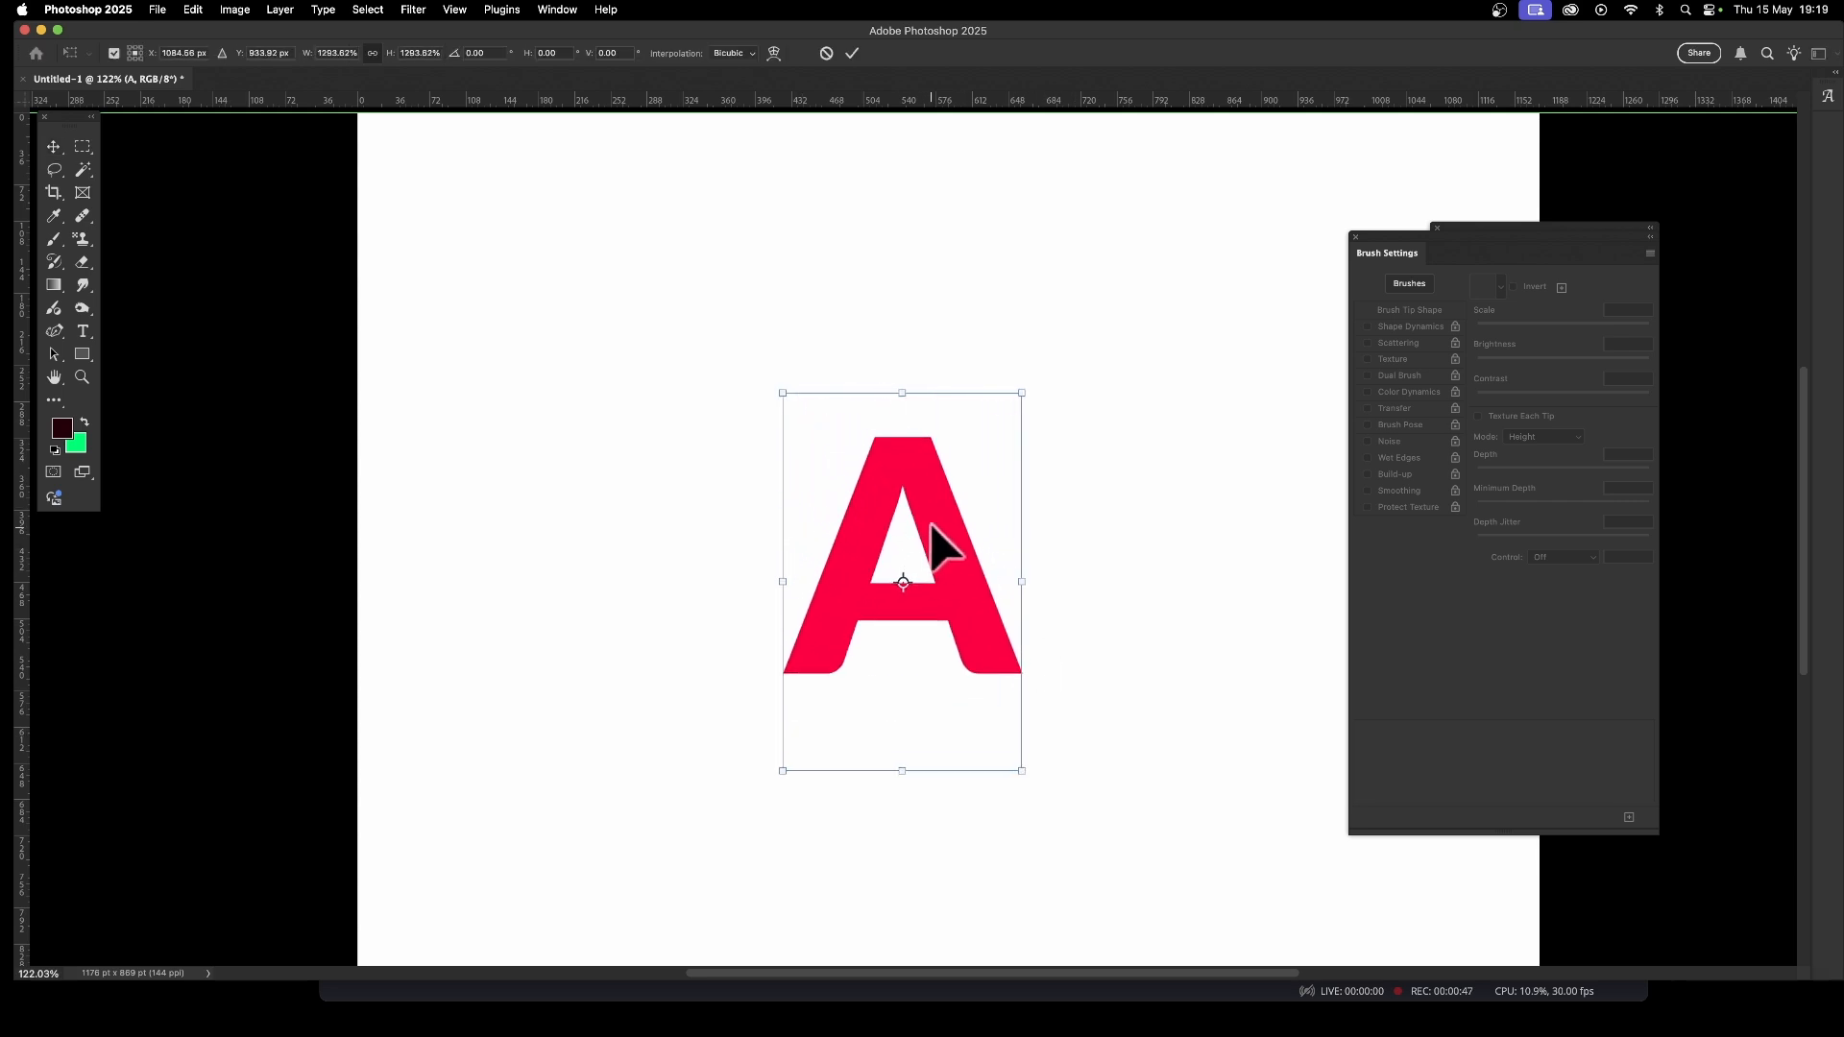
drag(928, 528, 834, 405)
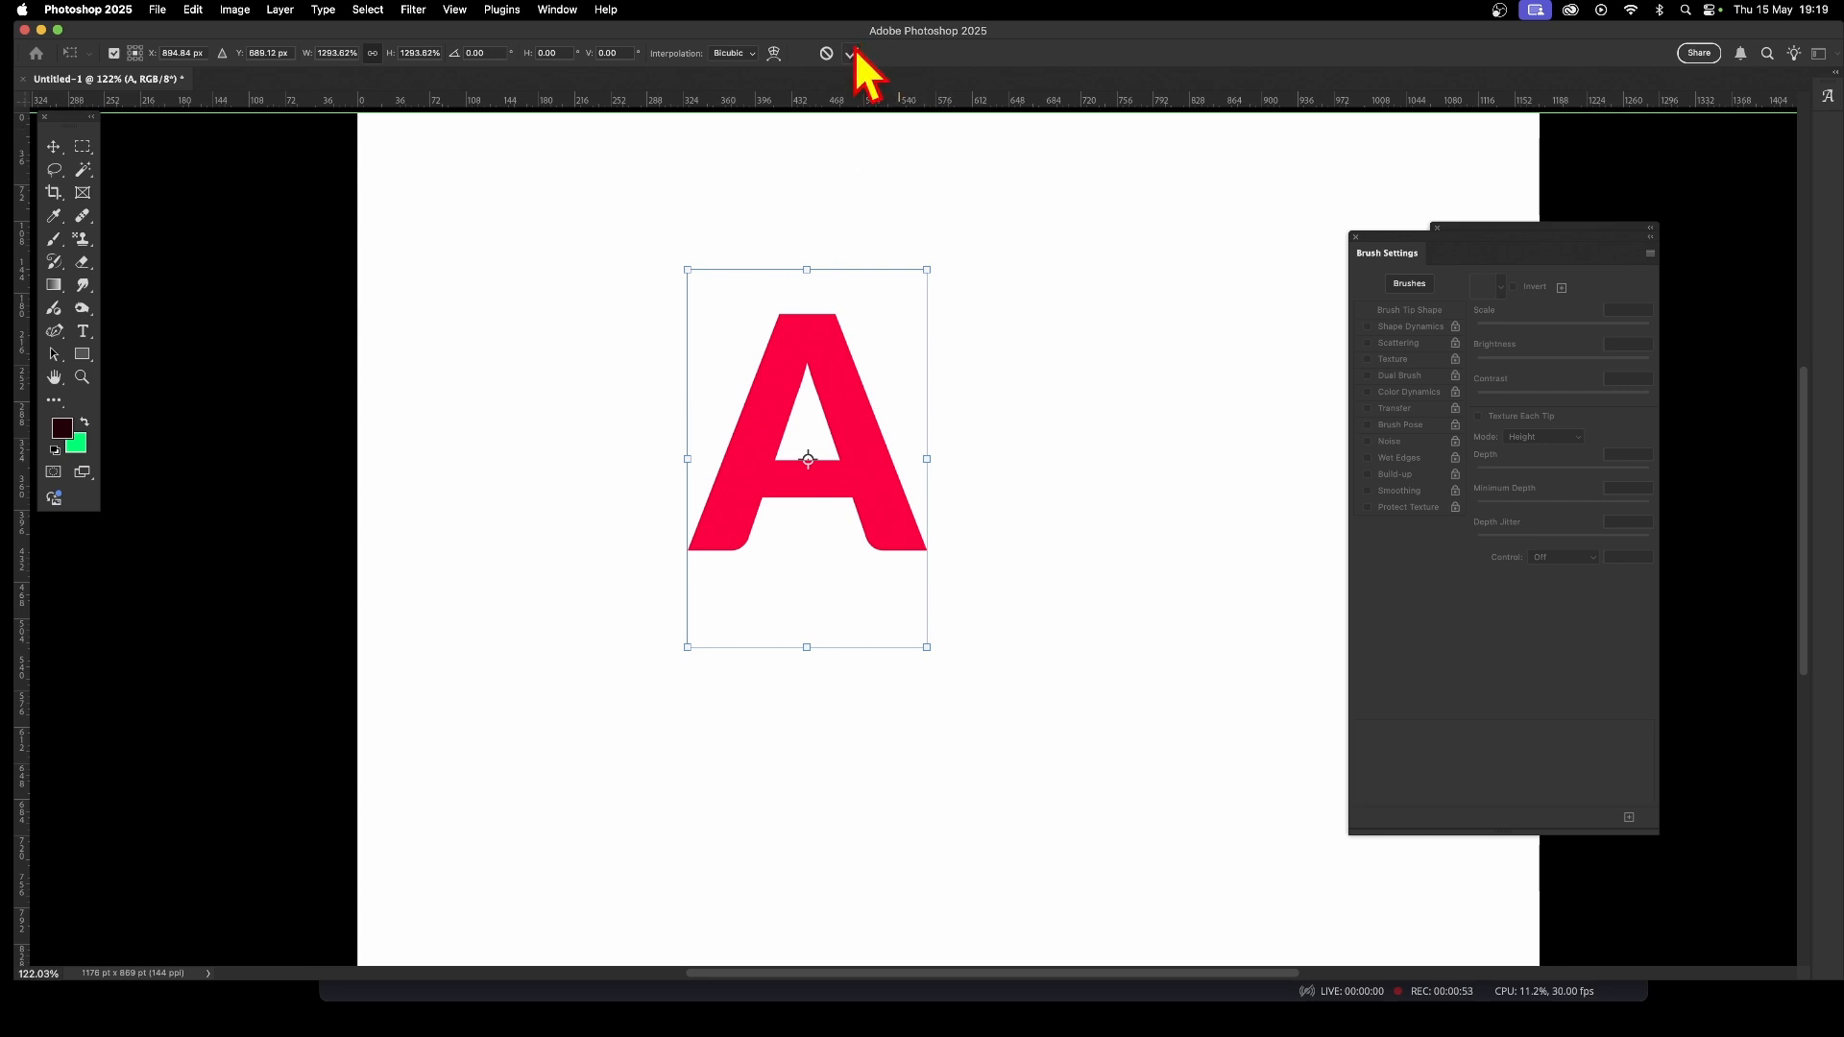
drag(924, 646, 1080, 881)
drag(959, 588, 861, 508)
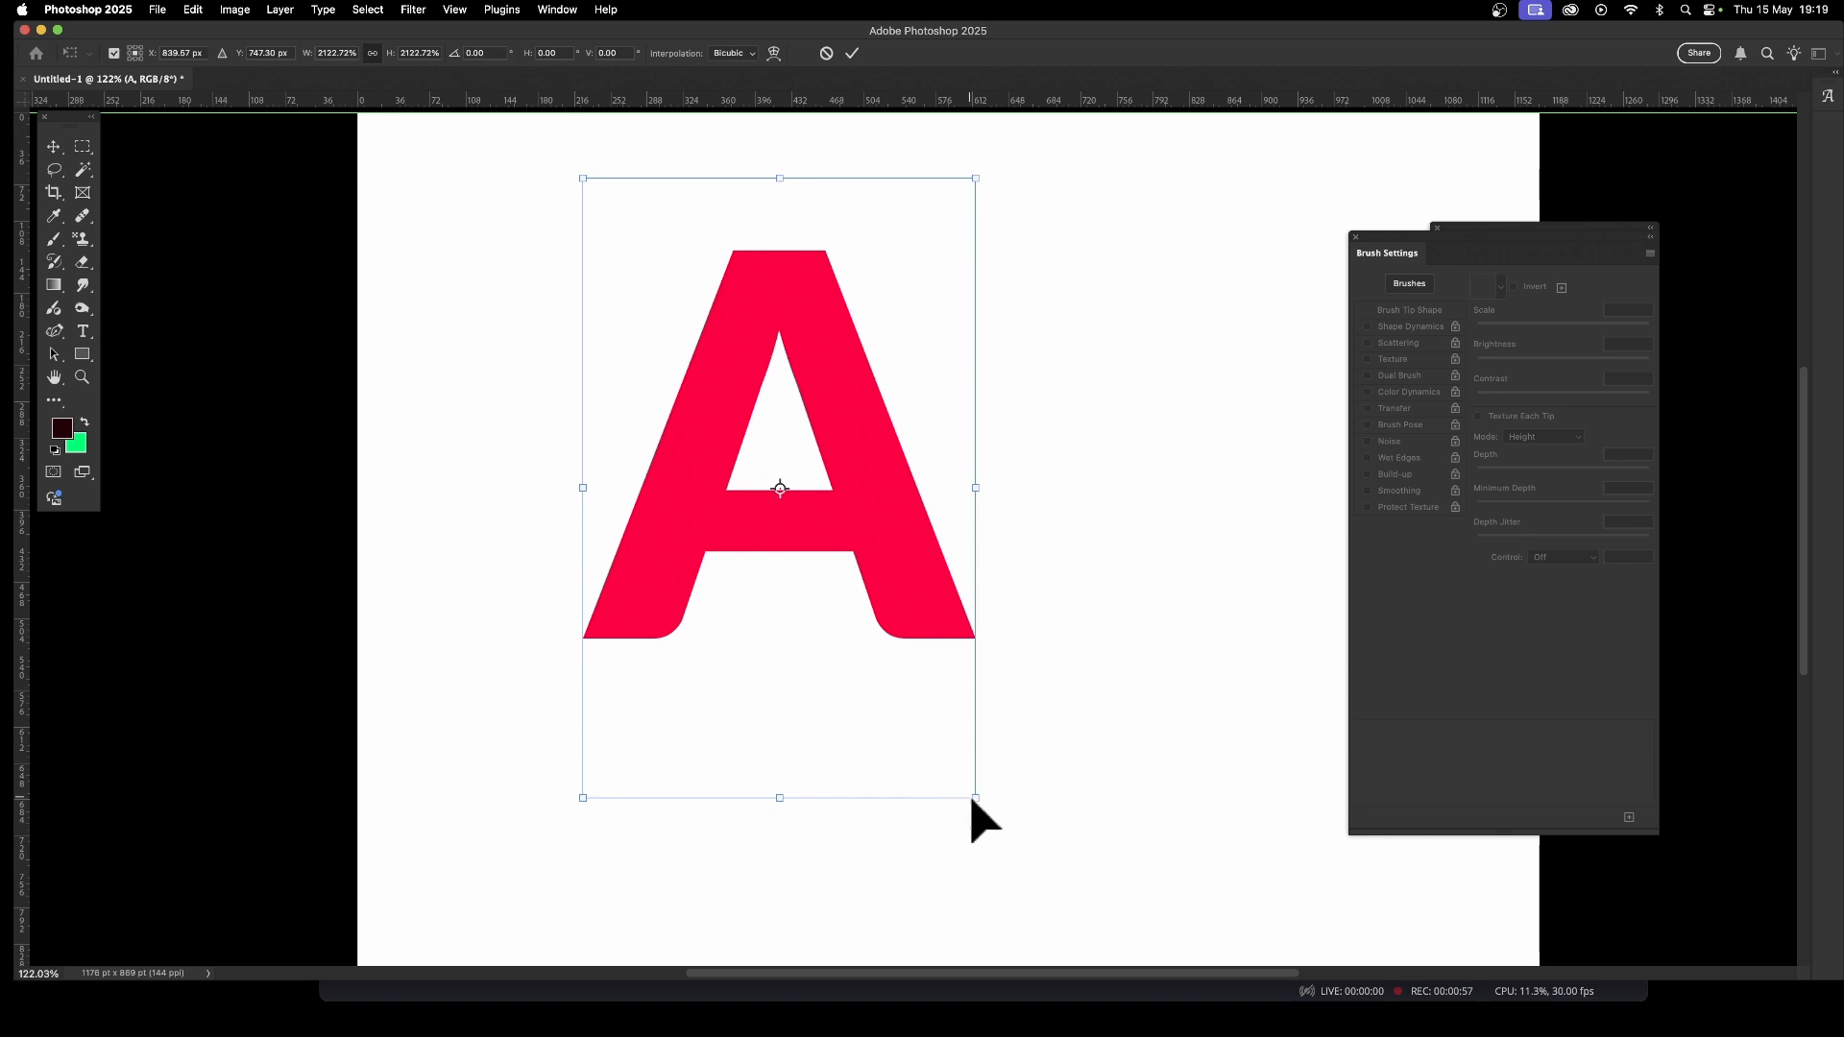
drag(984, 810, 1003, 842)
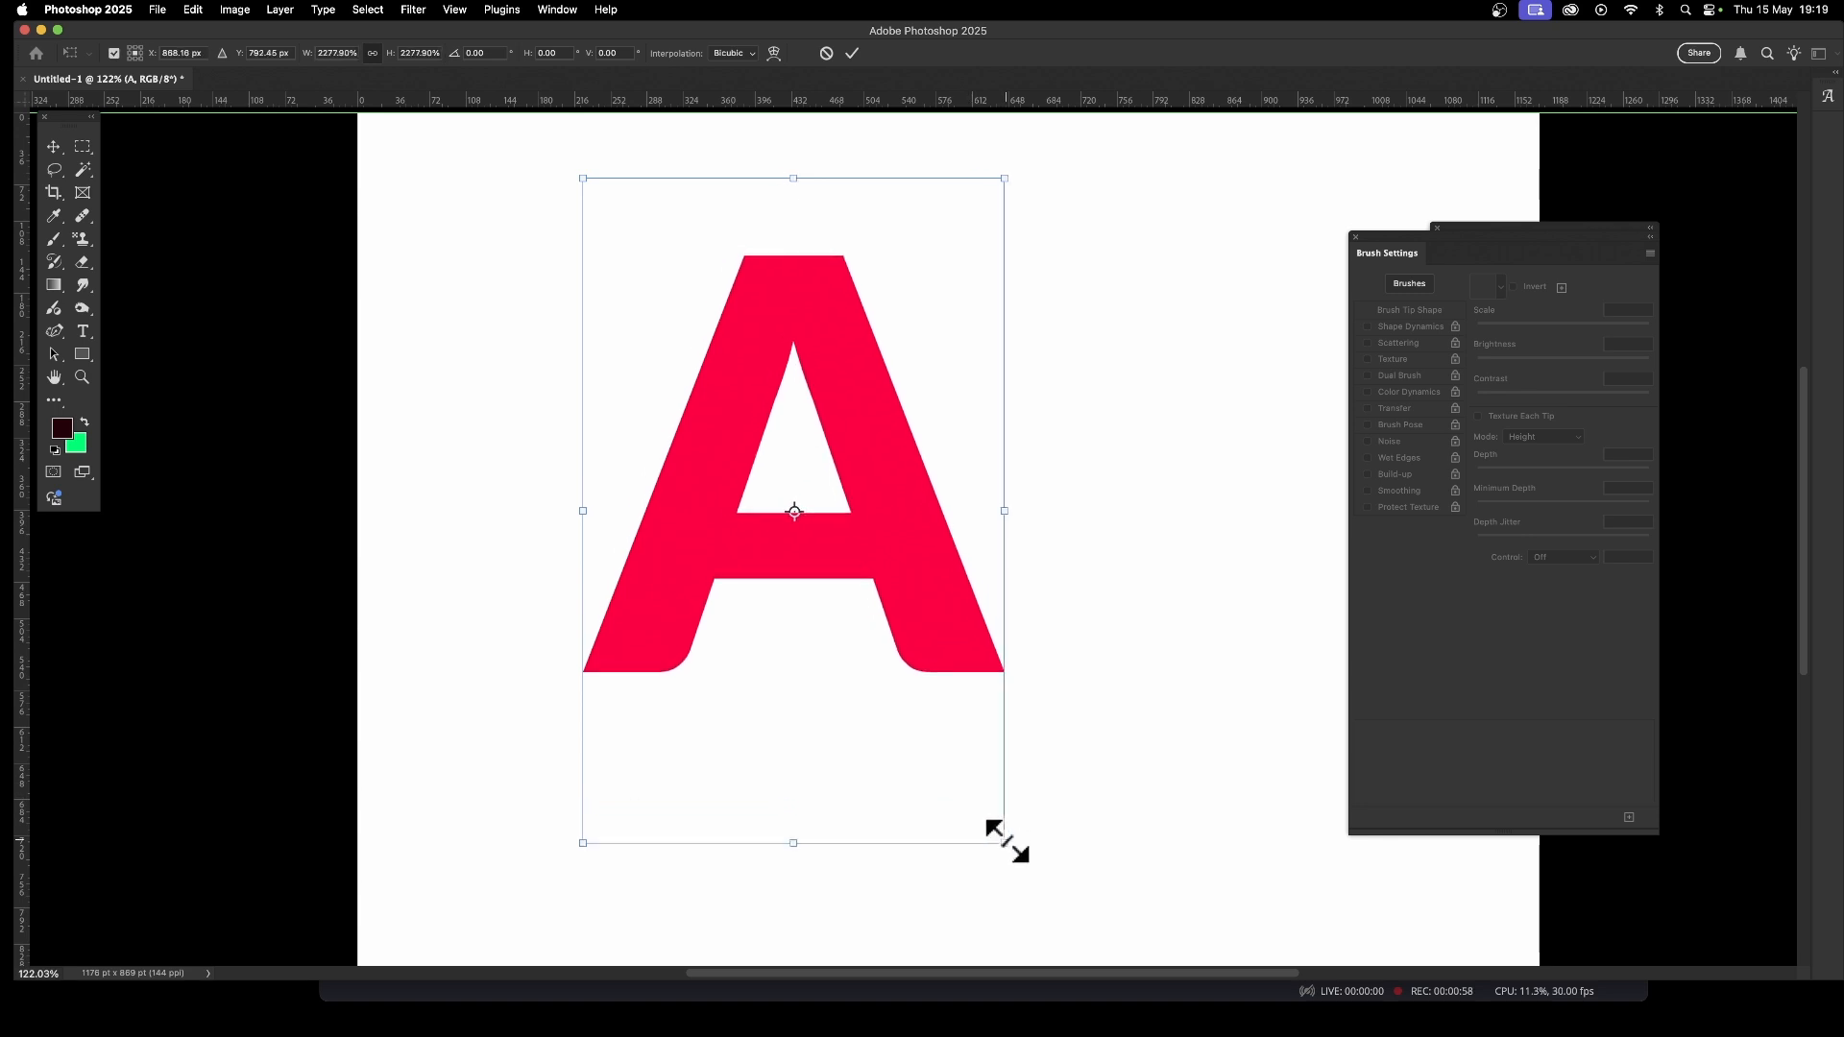
click(853, 53)
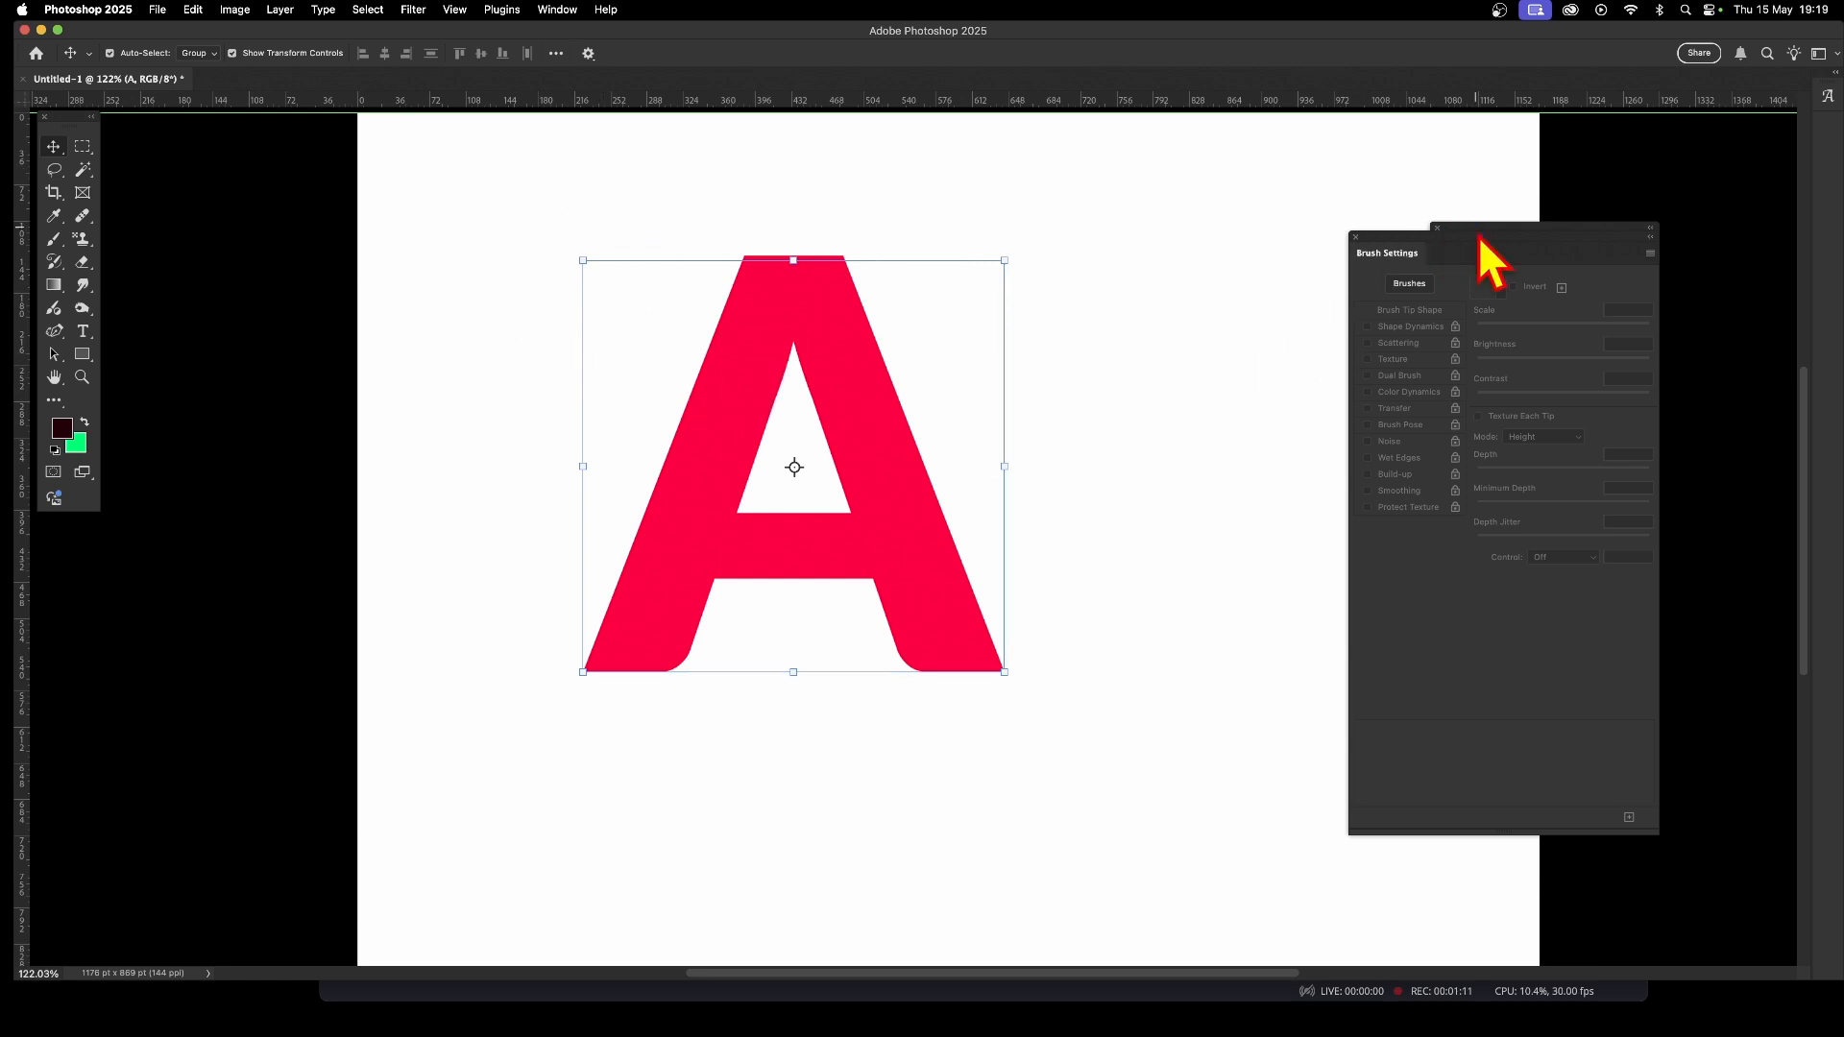
Bring the Layers panel clear of Brush Settings and hide the Background layer to leave the A on transparency.
drag(1412, 254, 1508, 351)
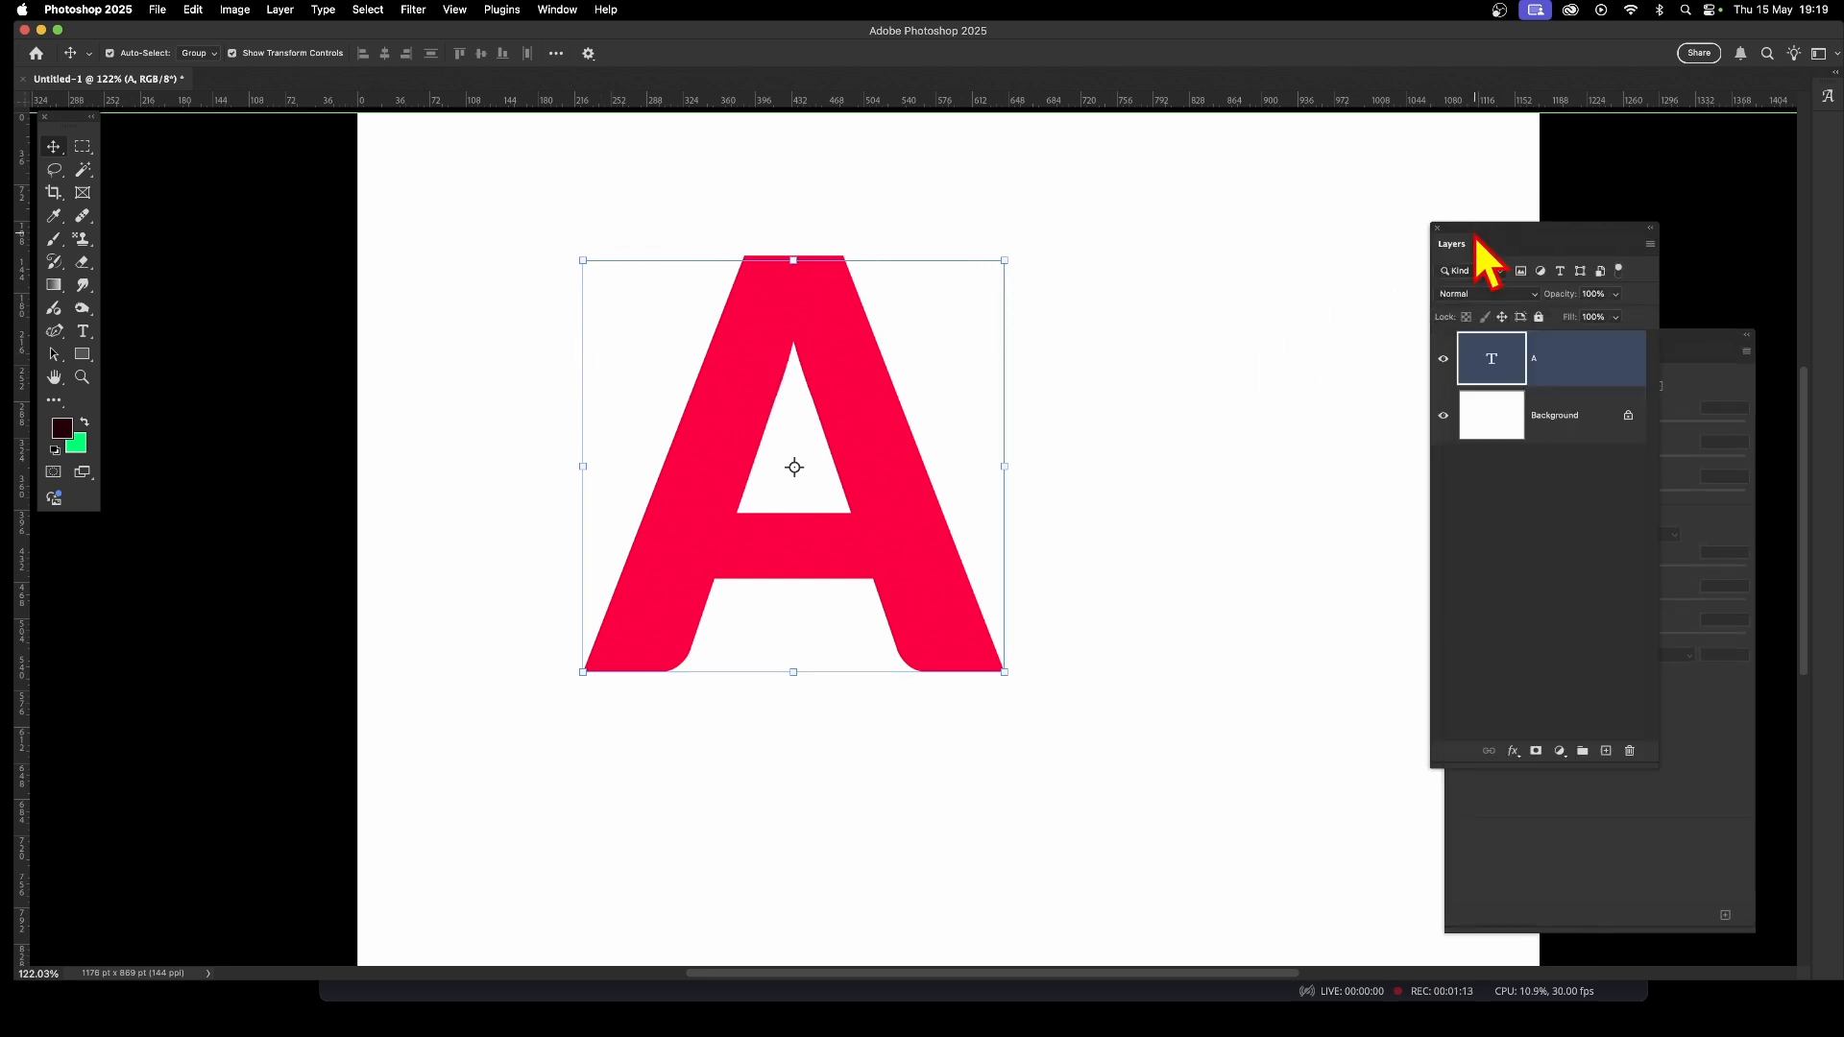
drag(1476, 243, 1309, 219)
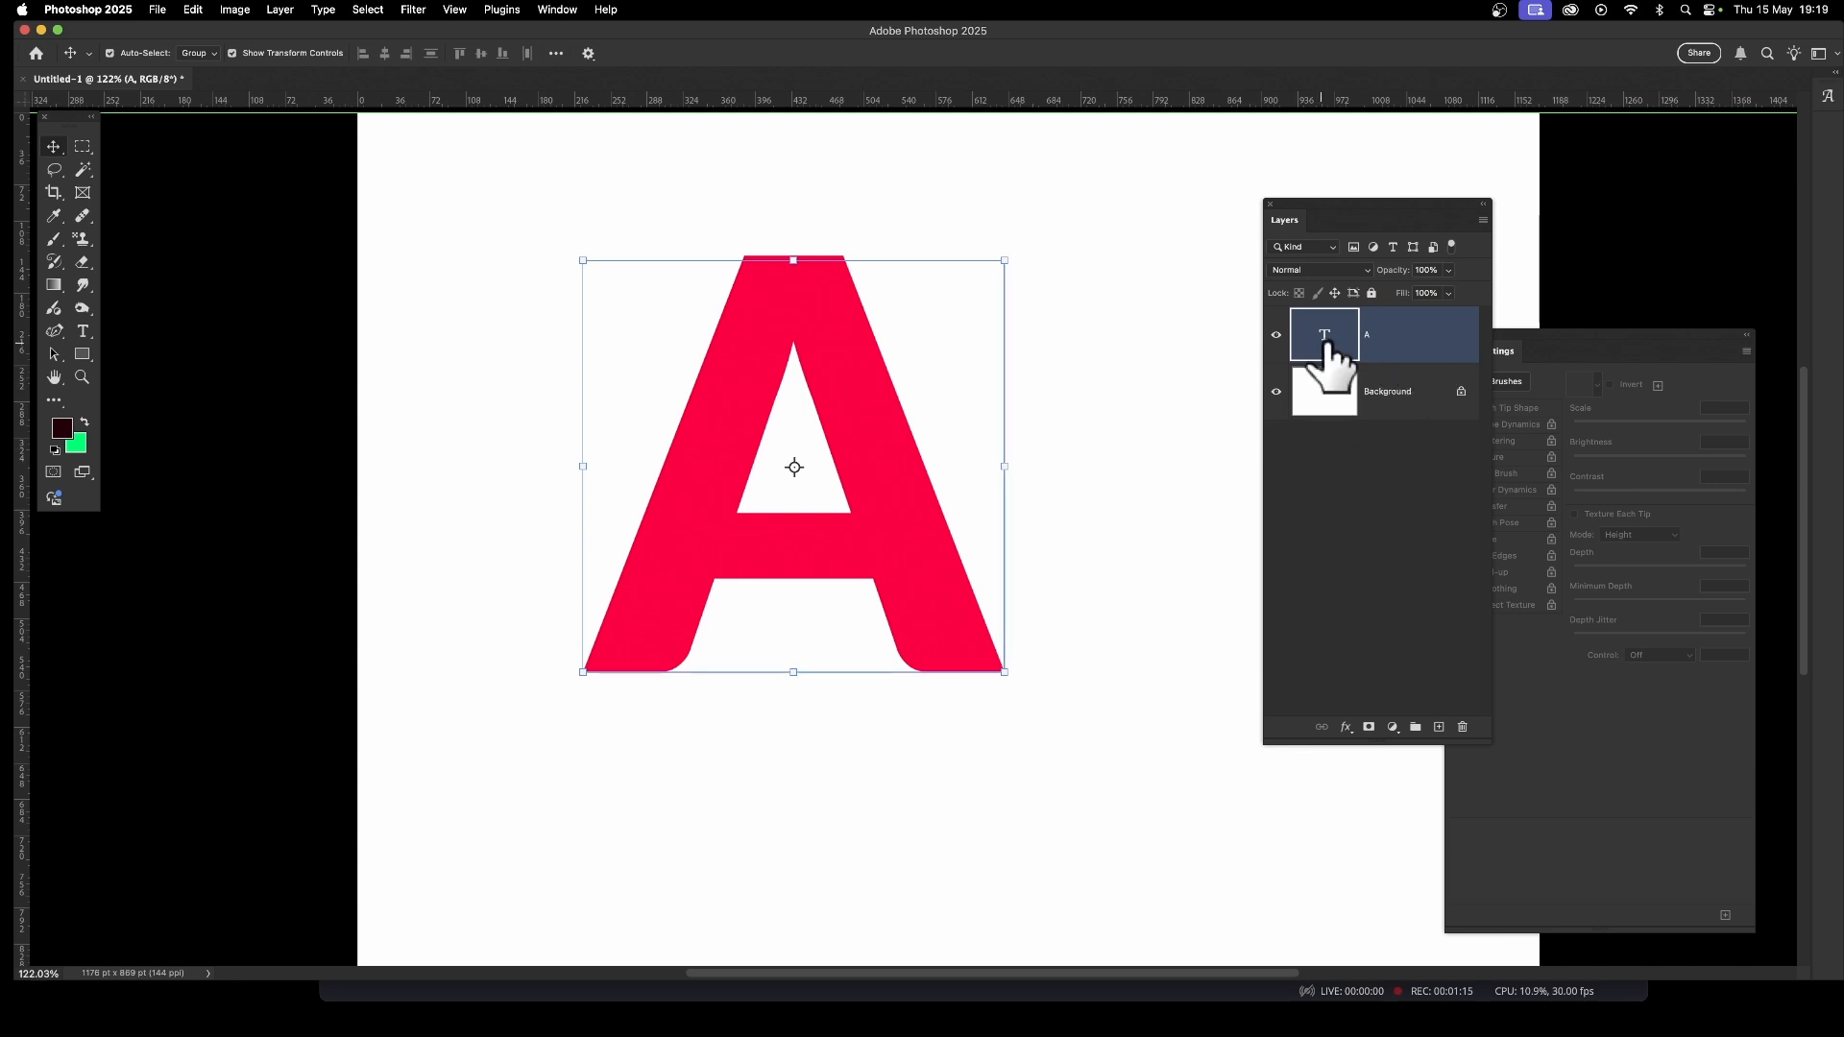
click(1342, 391)
click(1343, 392)
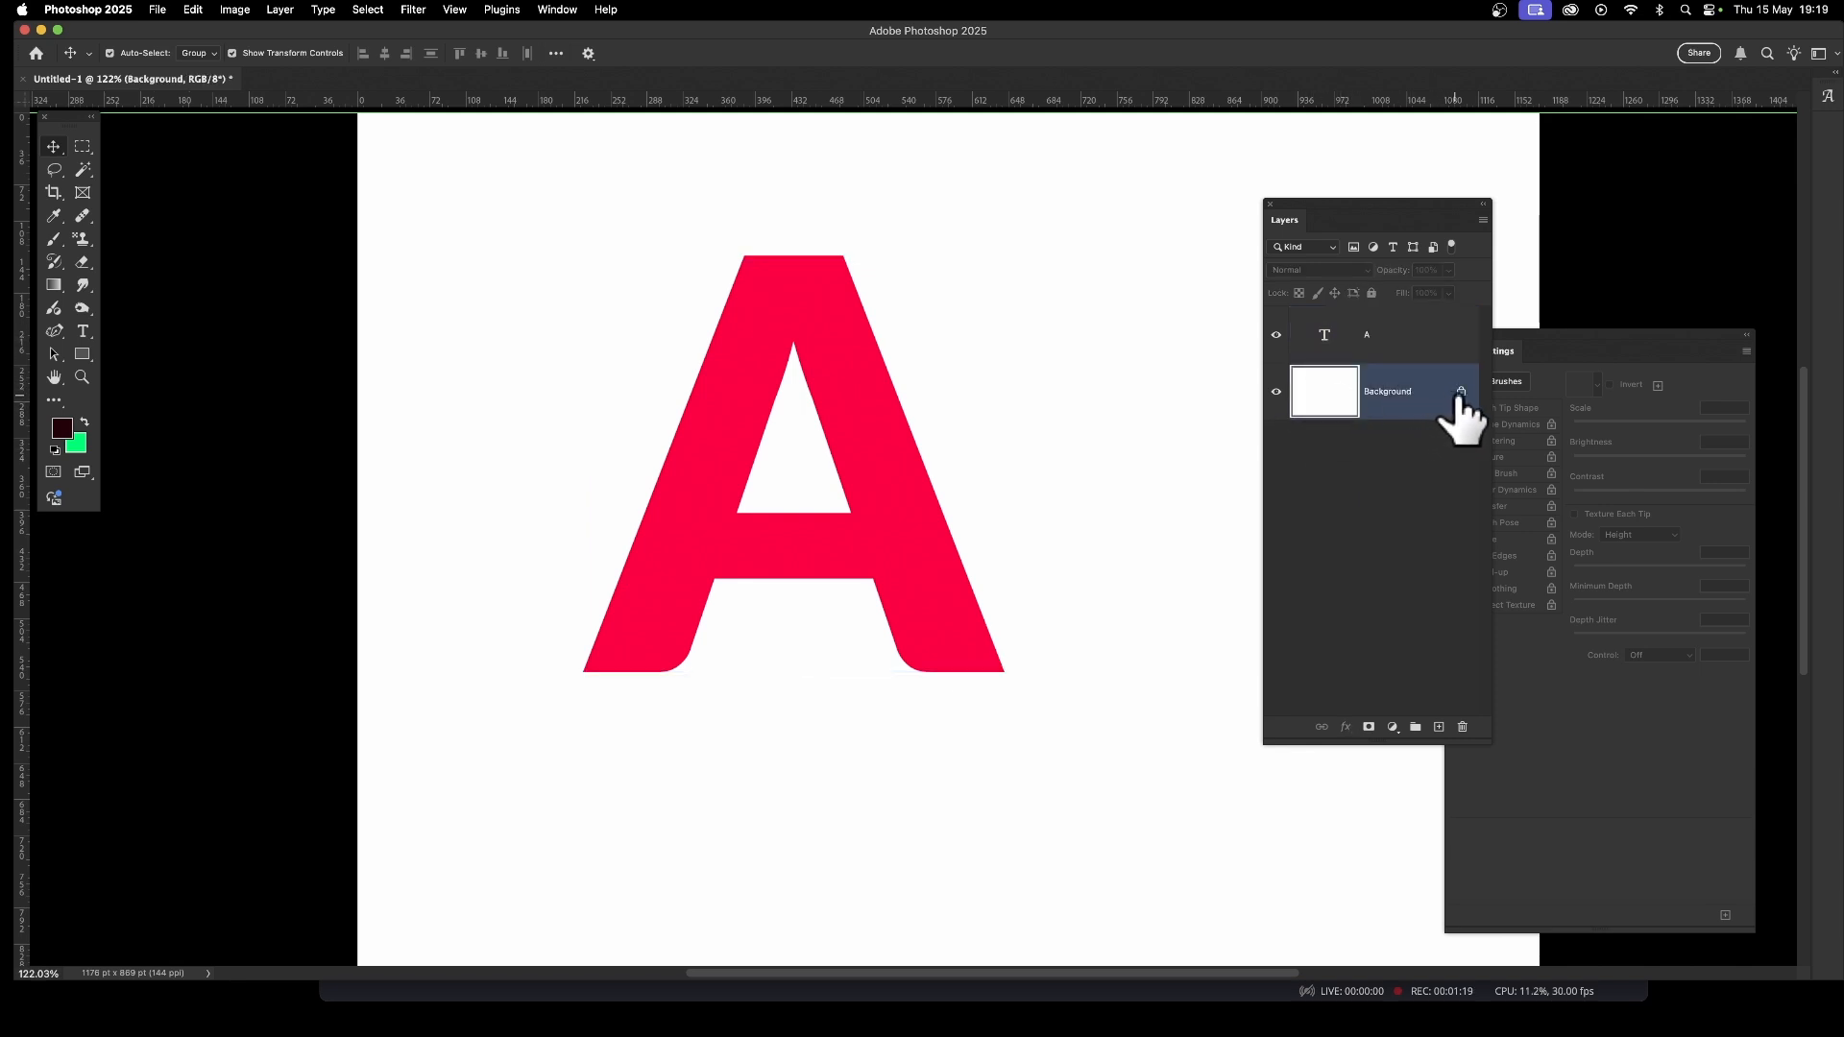
click(1277, 392)
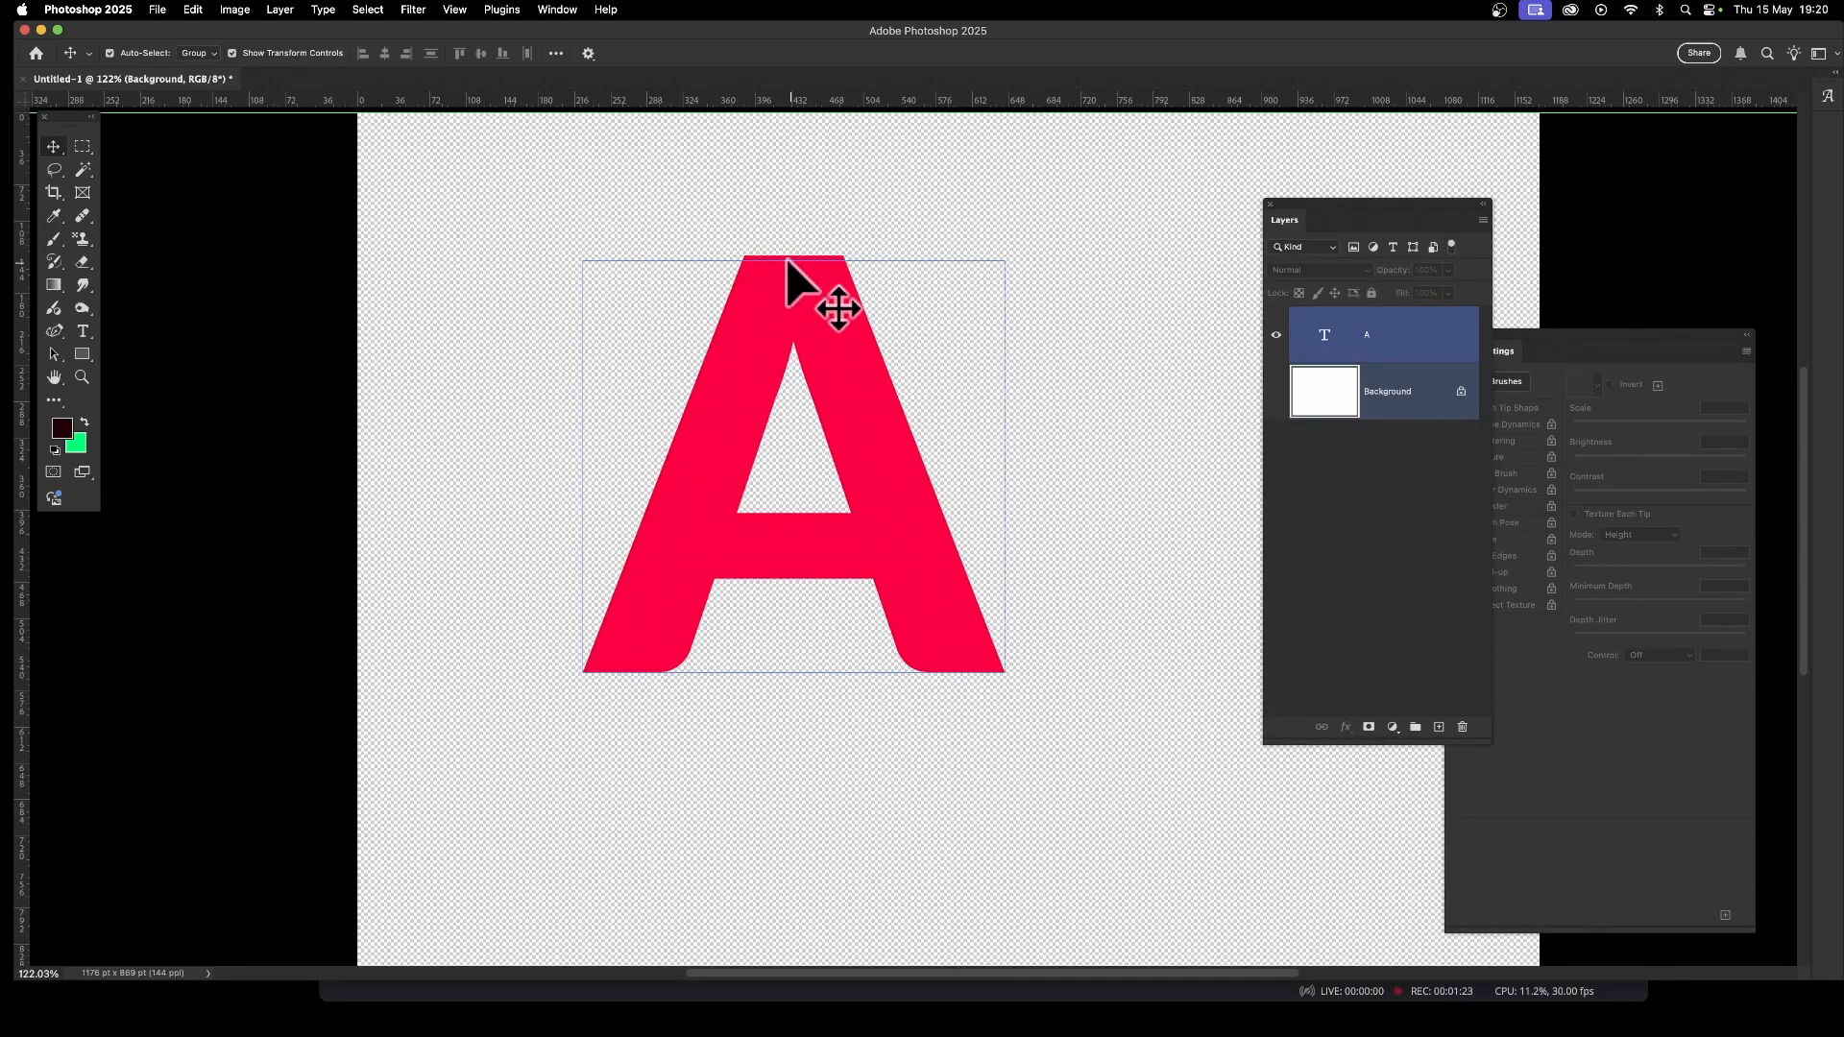
Select a rectangular area with some margin around the letter A and define it as a pattern with the default name.
click(88, 148)
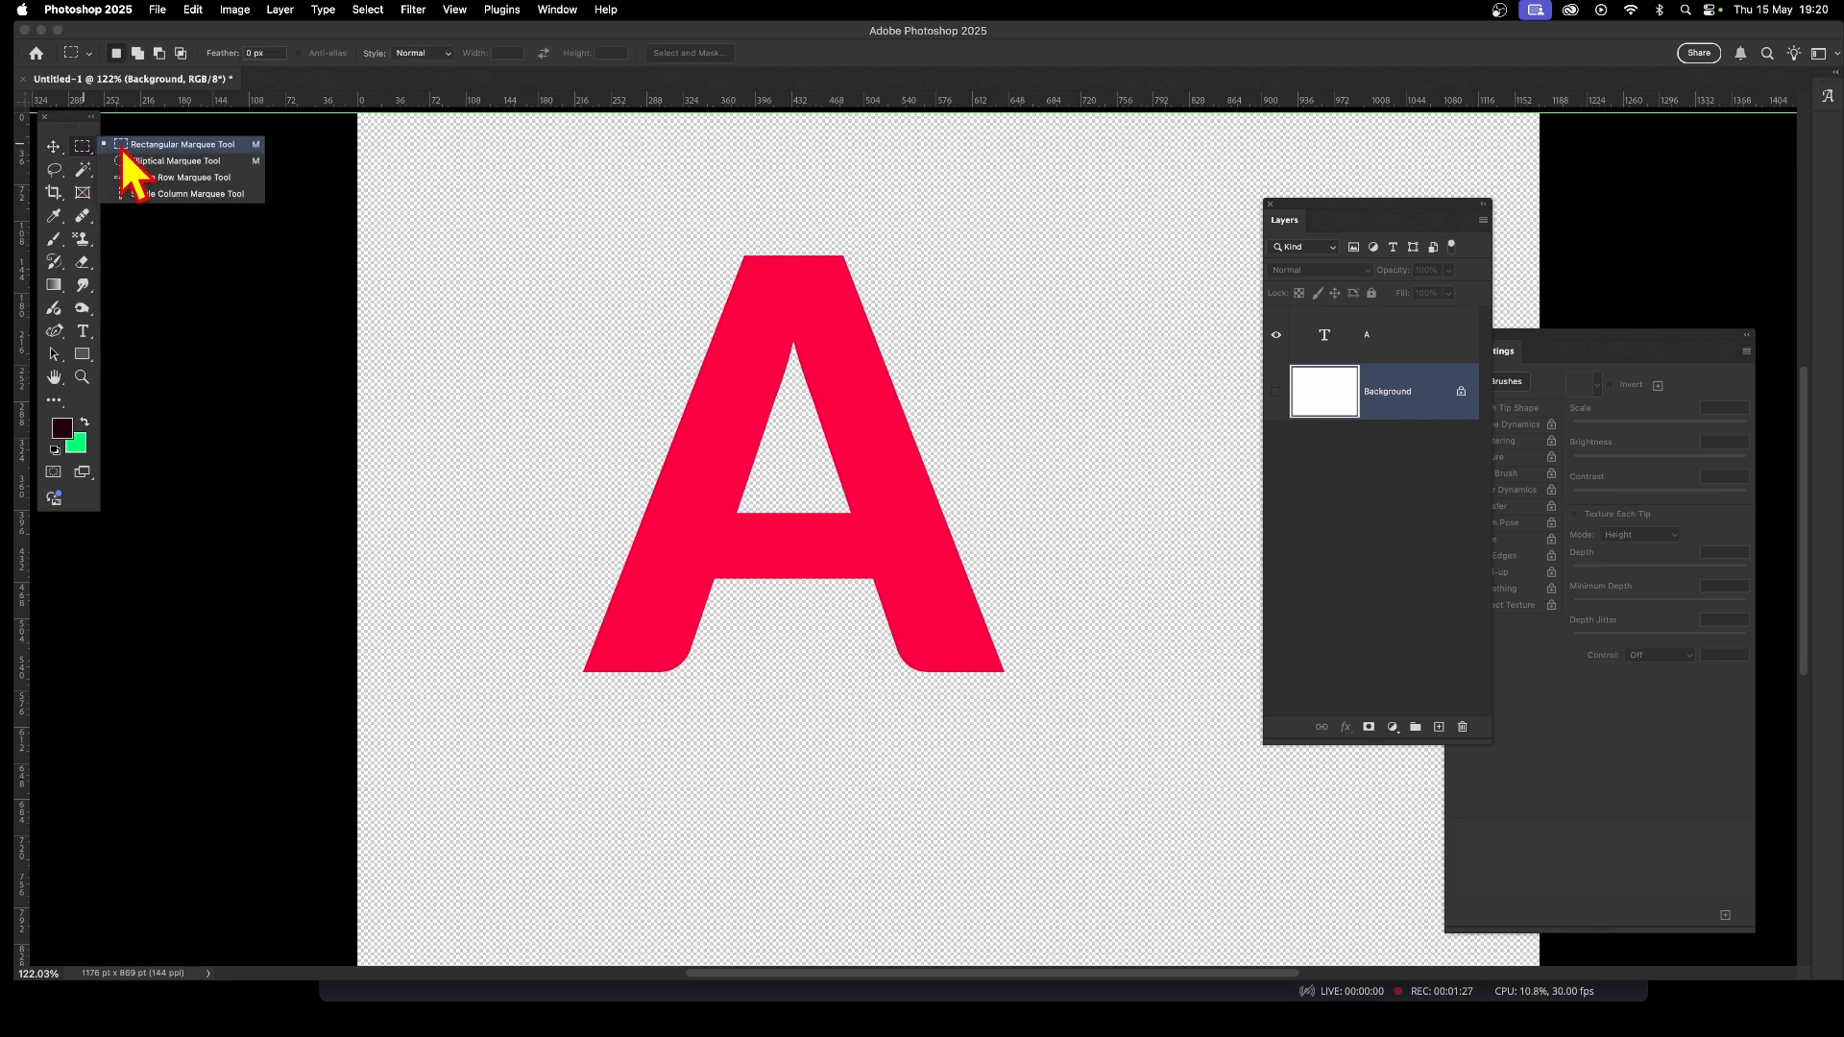
drag(535, 219, 1093, 736)
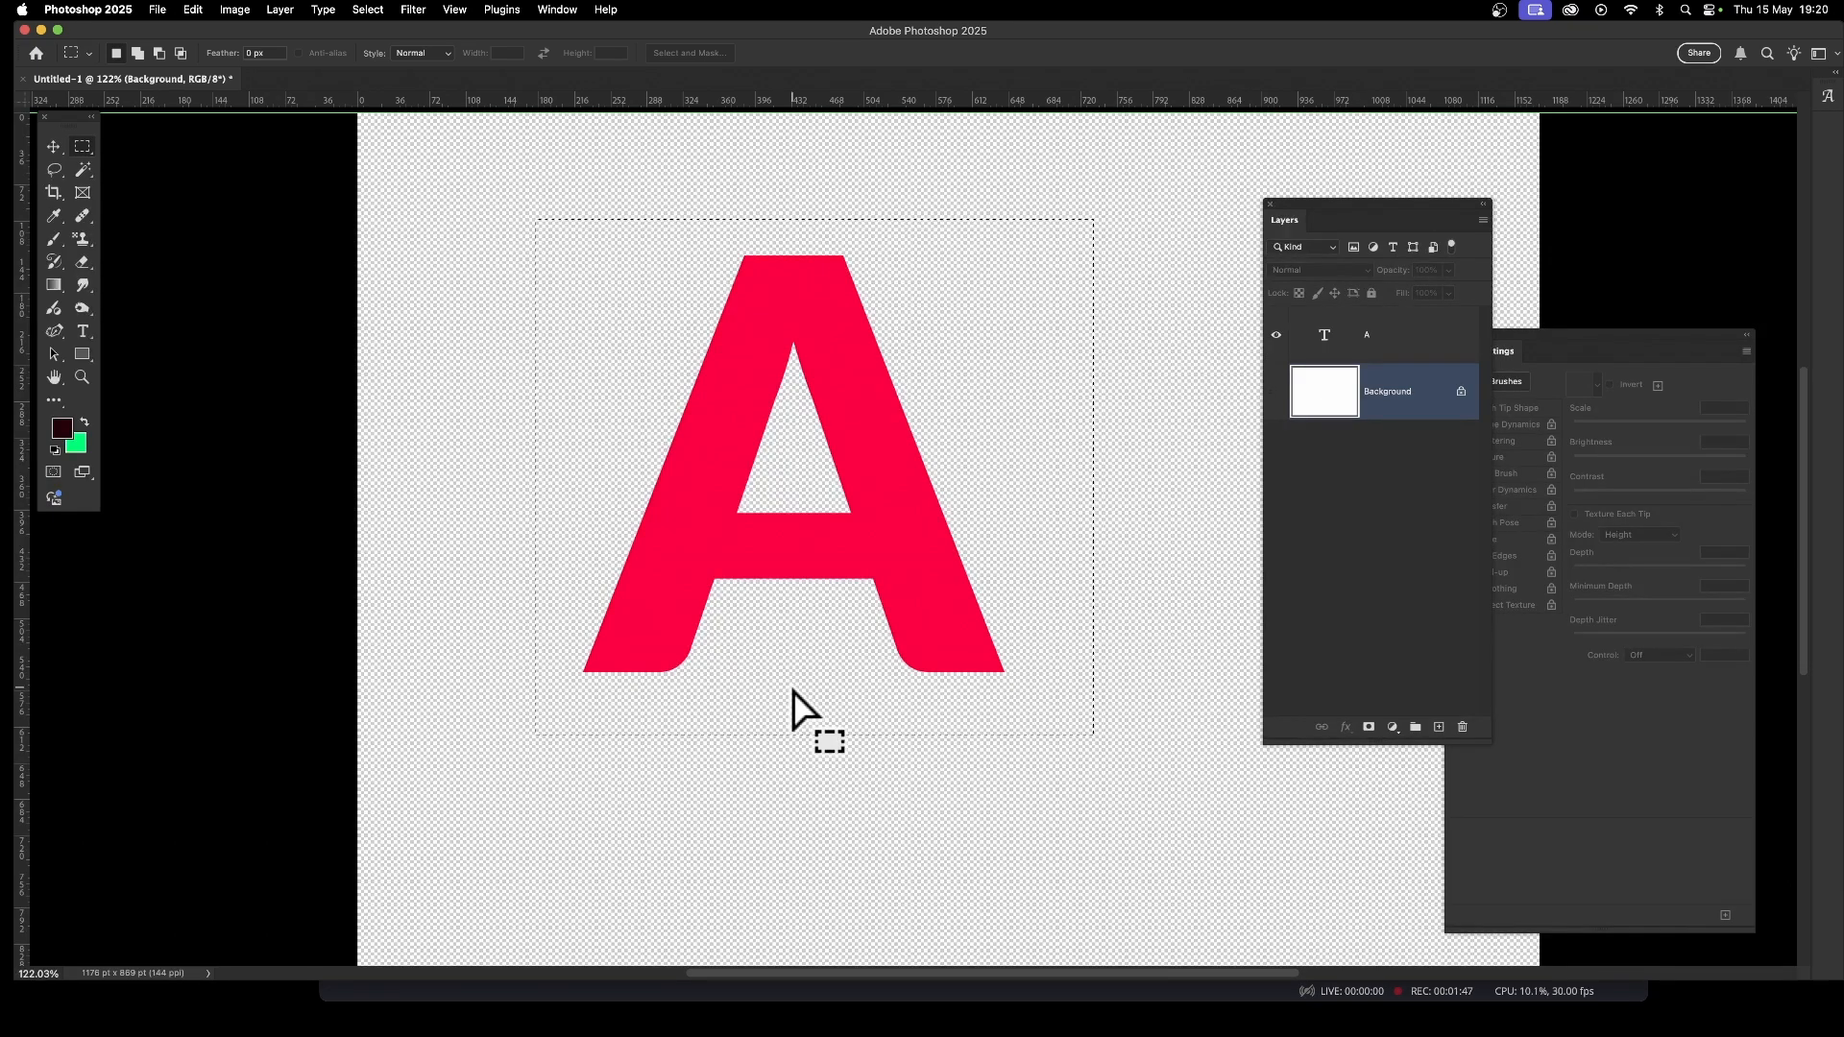
click(192, 11)
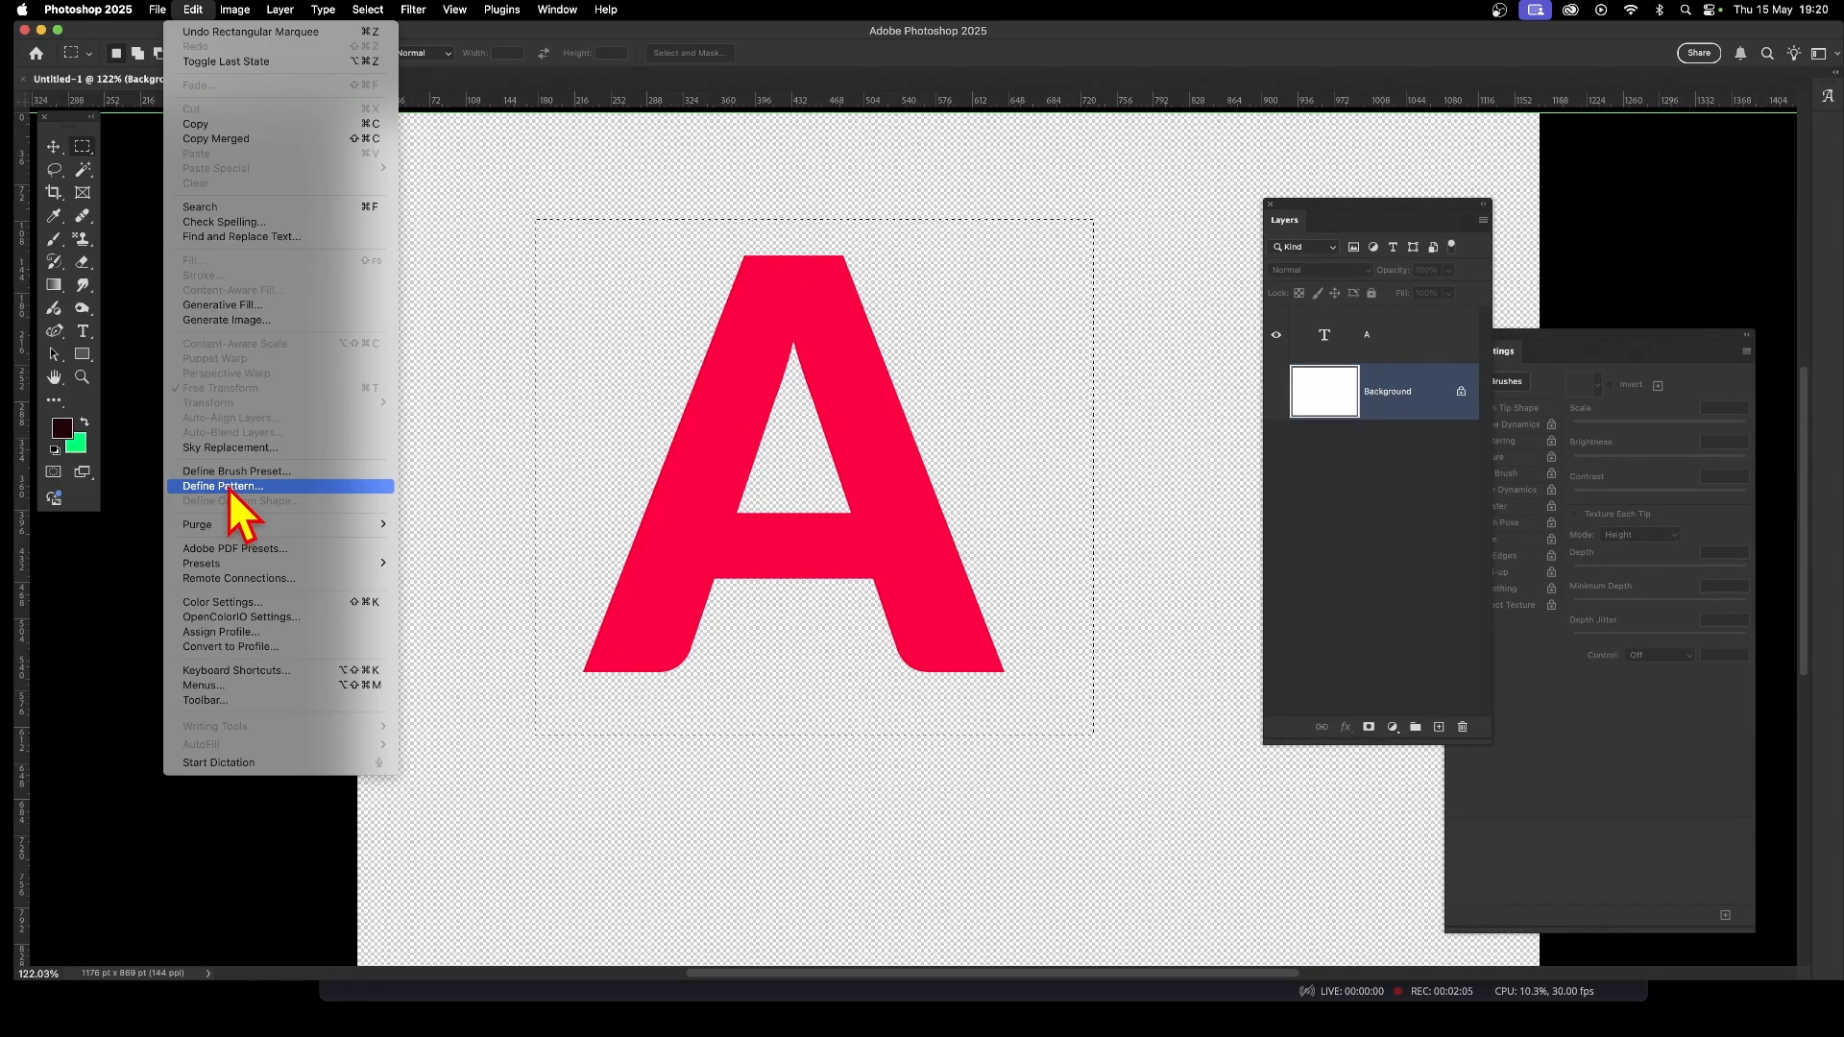
click(231, 487)
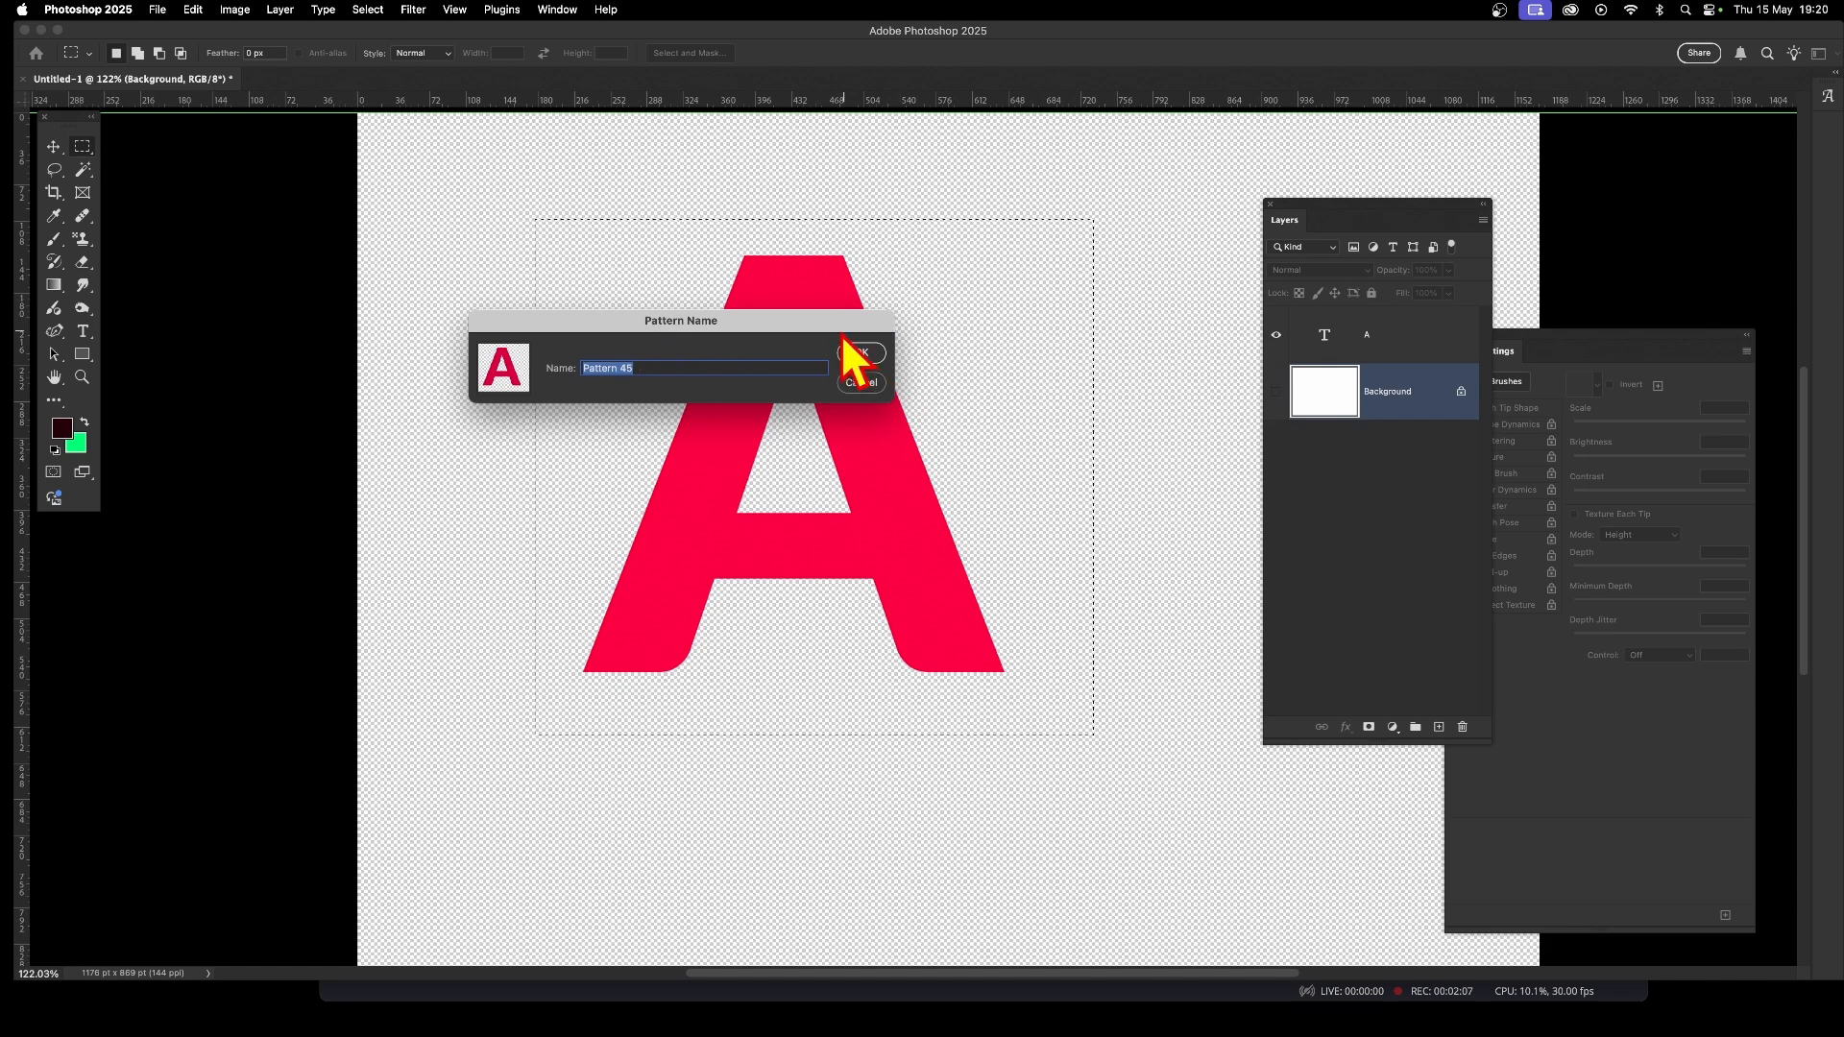
click(861, 352)
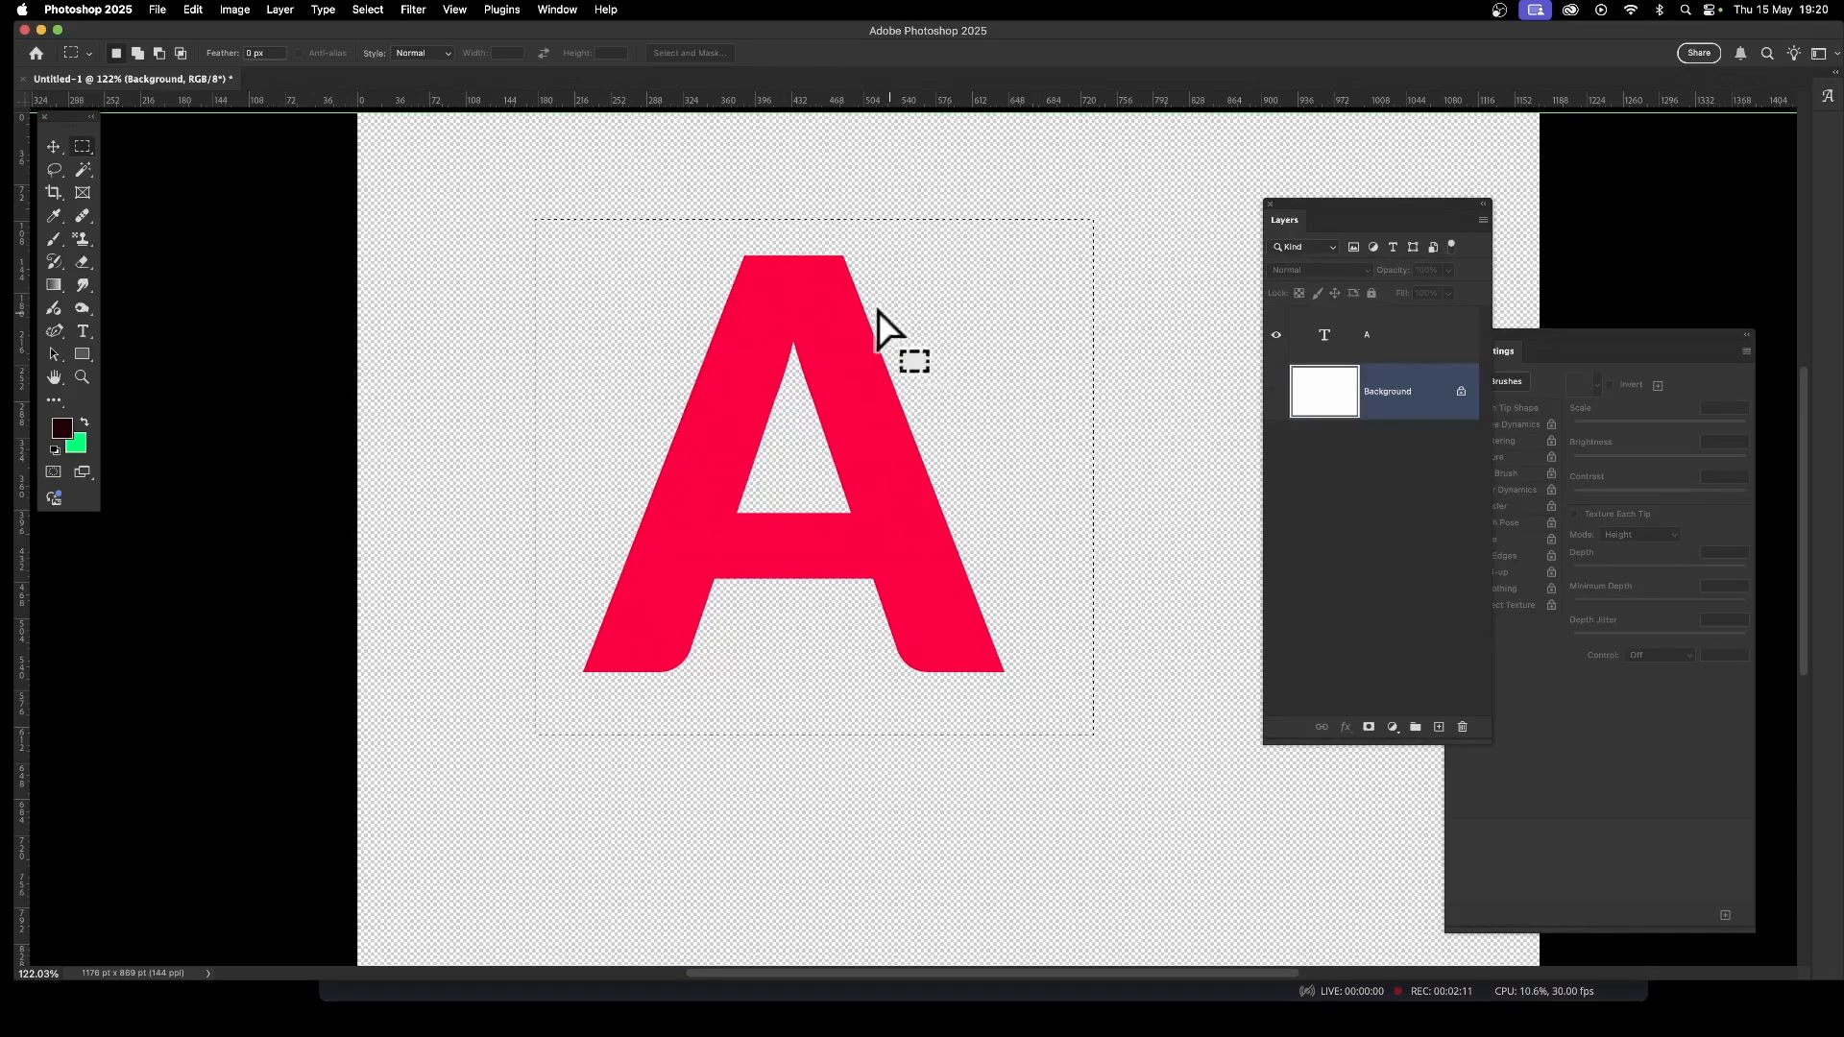
Apply Bevel & Emboss and Drop Shadow effects to the A text layer.
click(1436, 341)
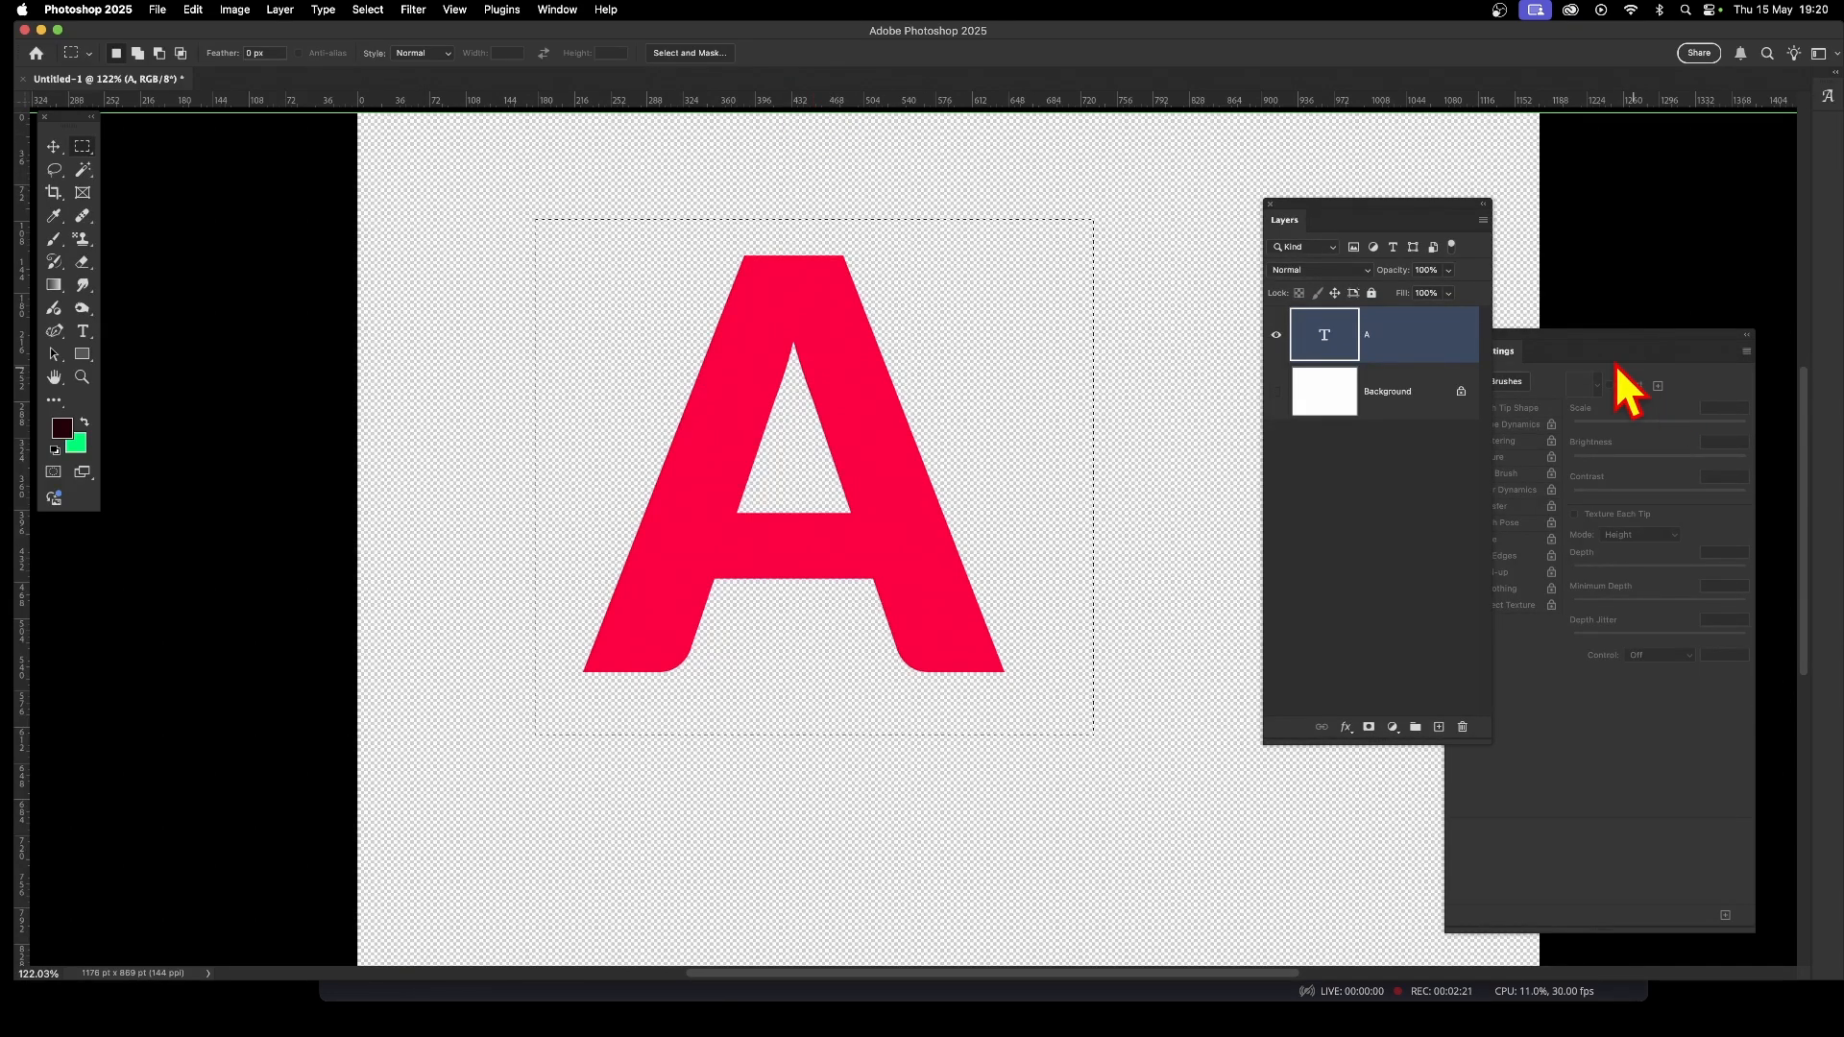
click(1346, 728)
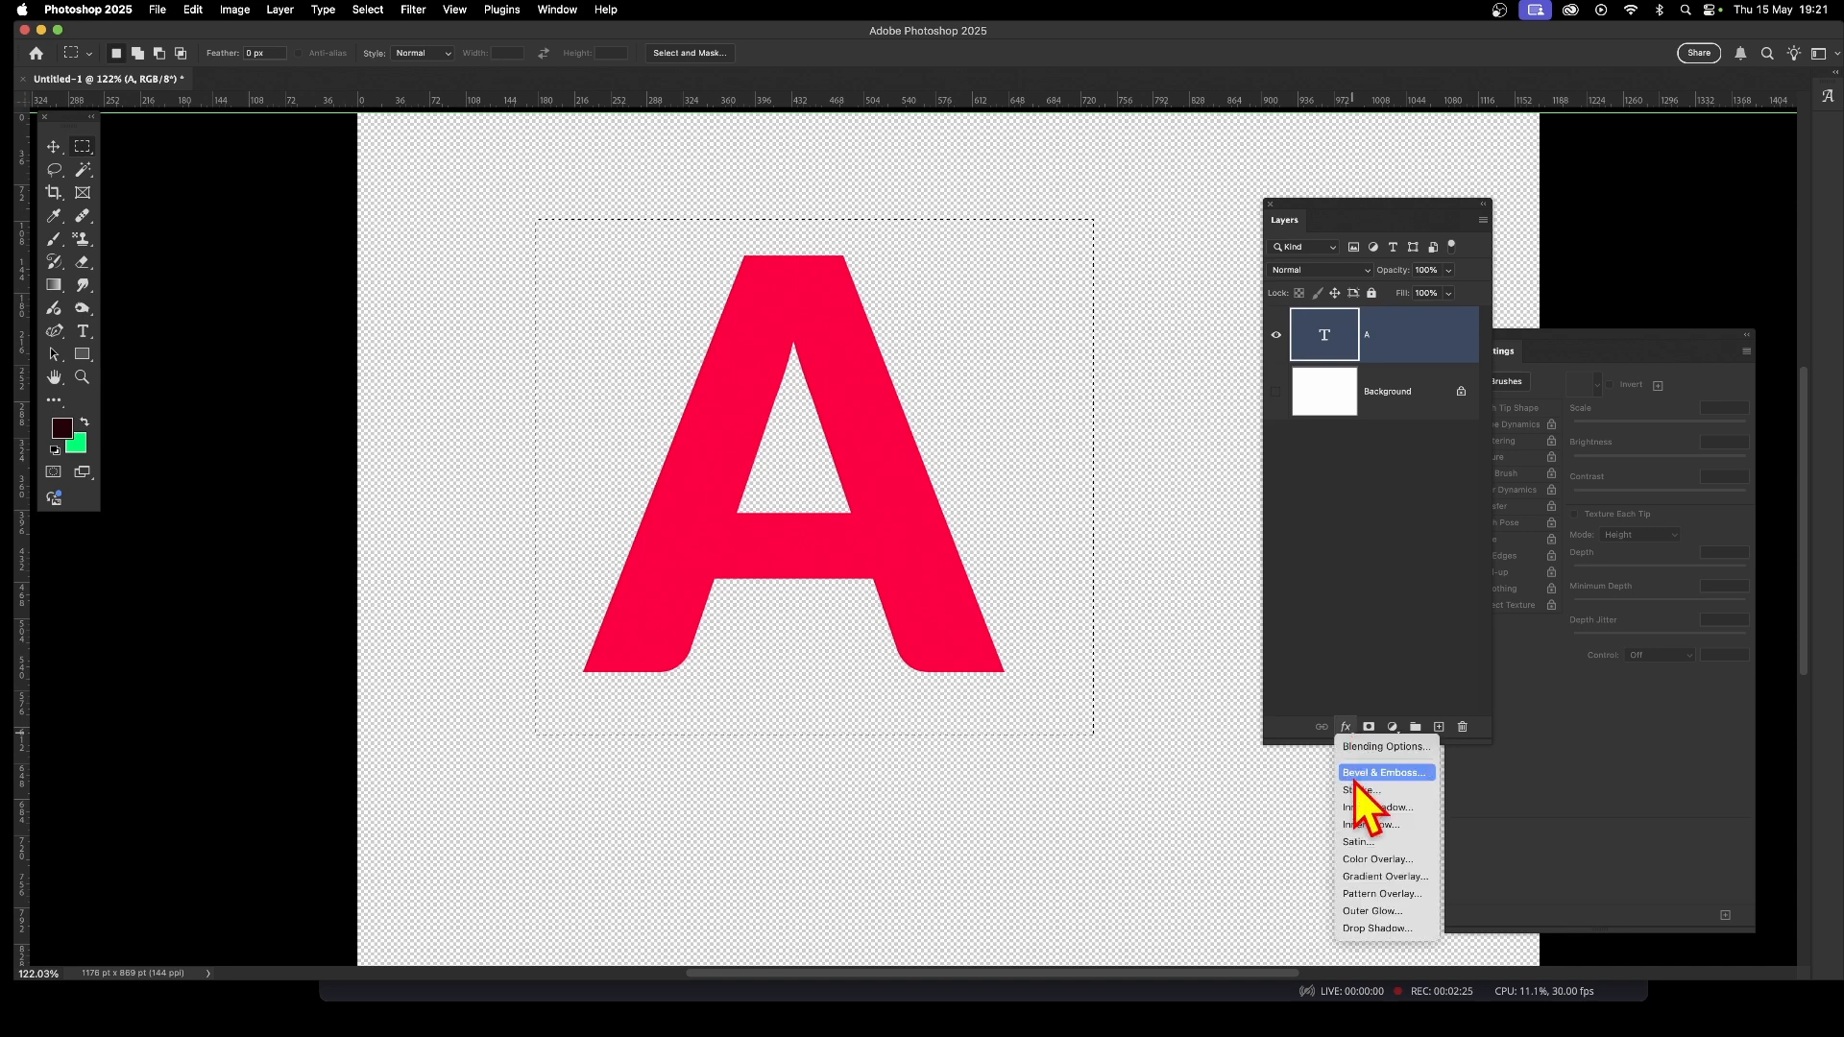
click(1364, 773)
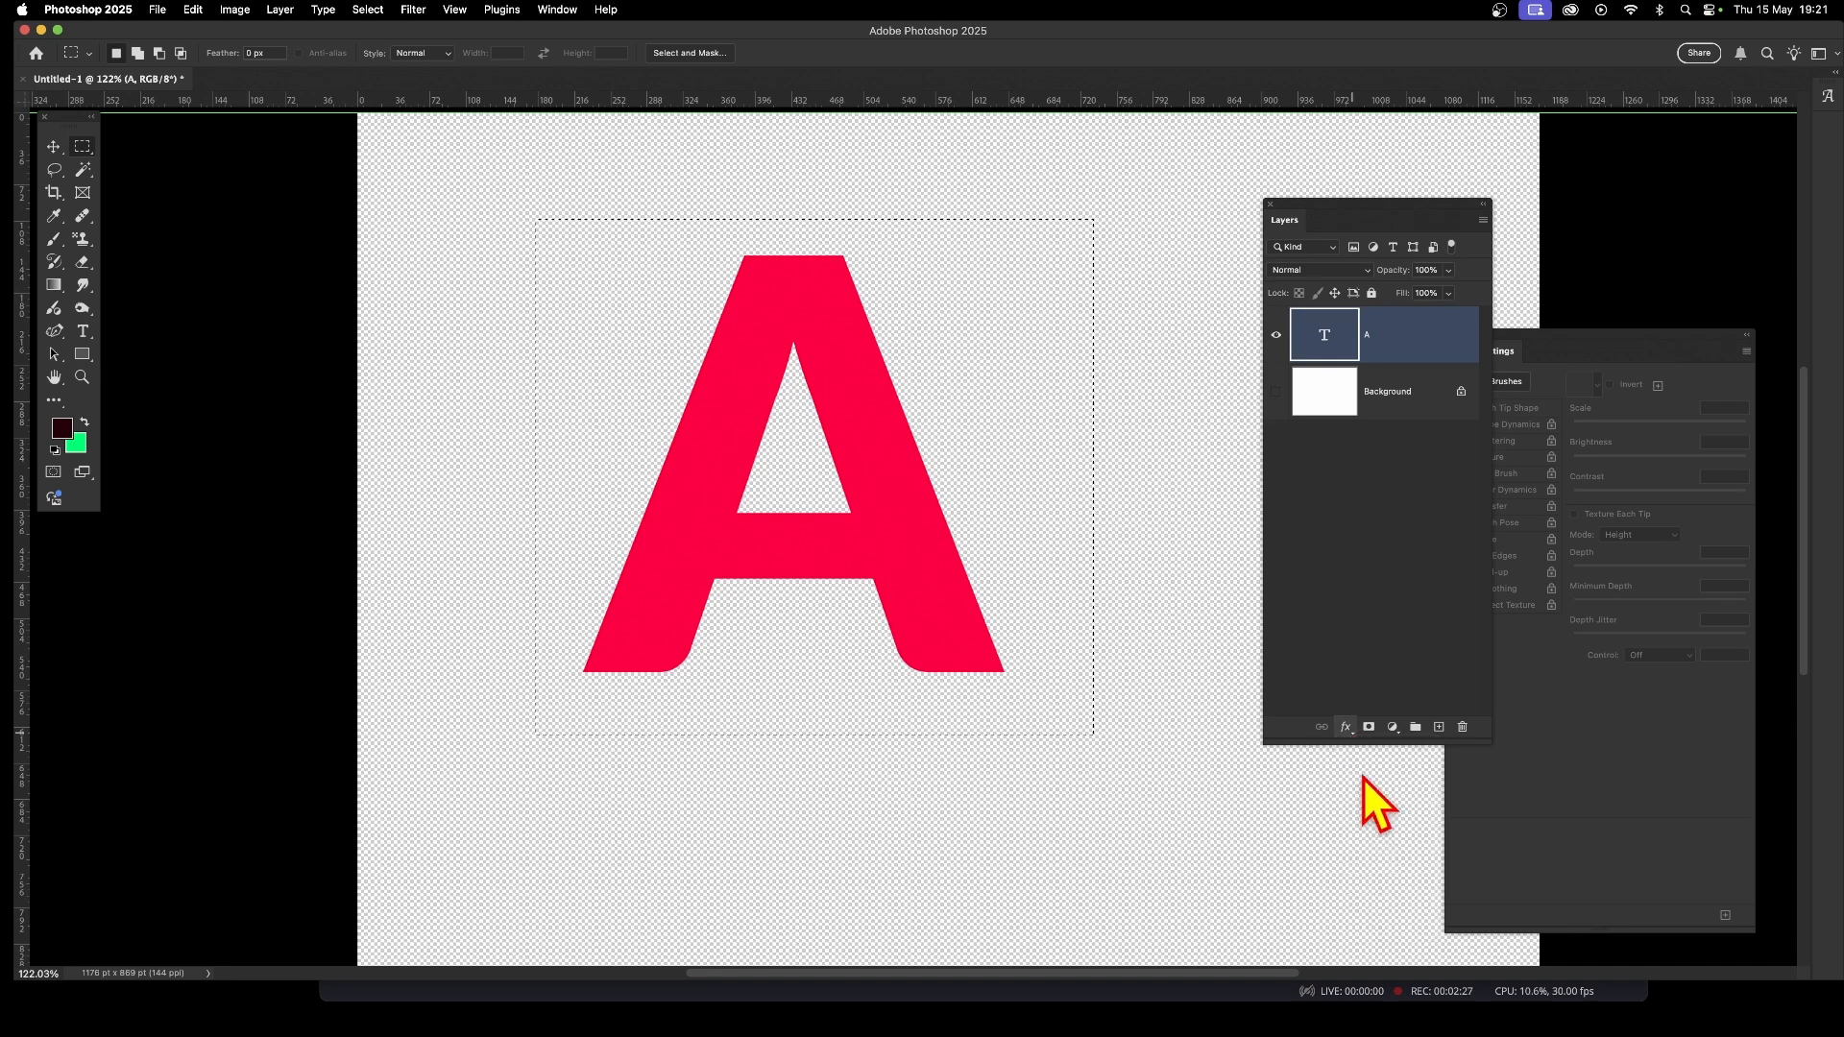
drag(1499, 242, 1523, 242)
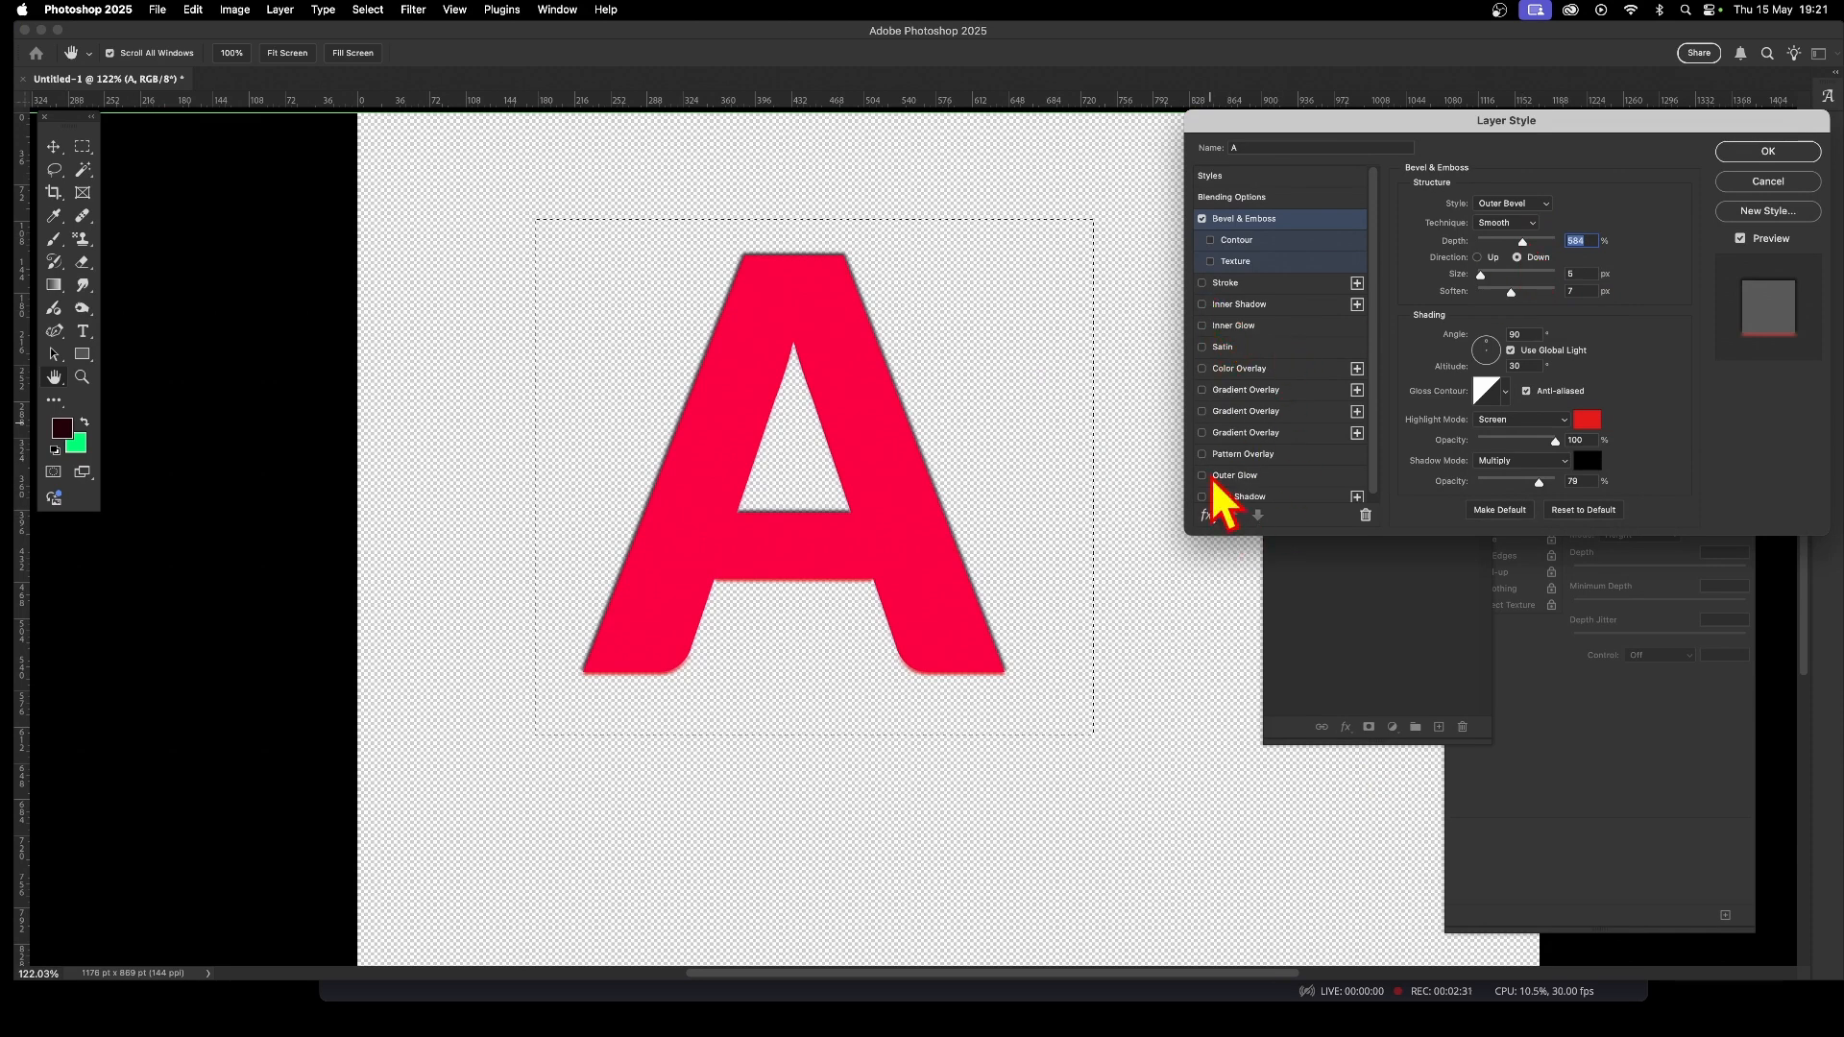
click(1201, 497)
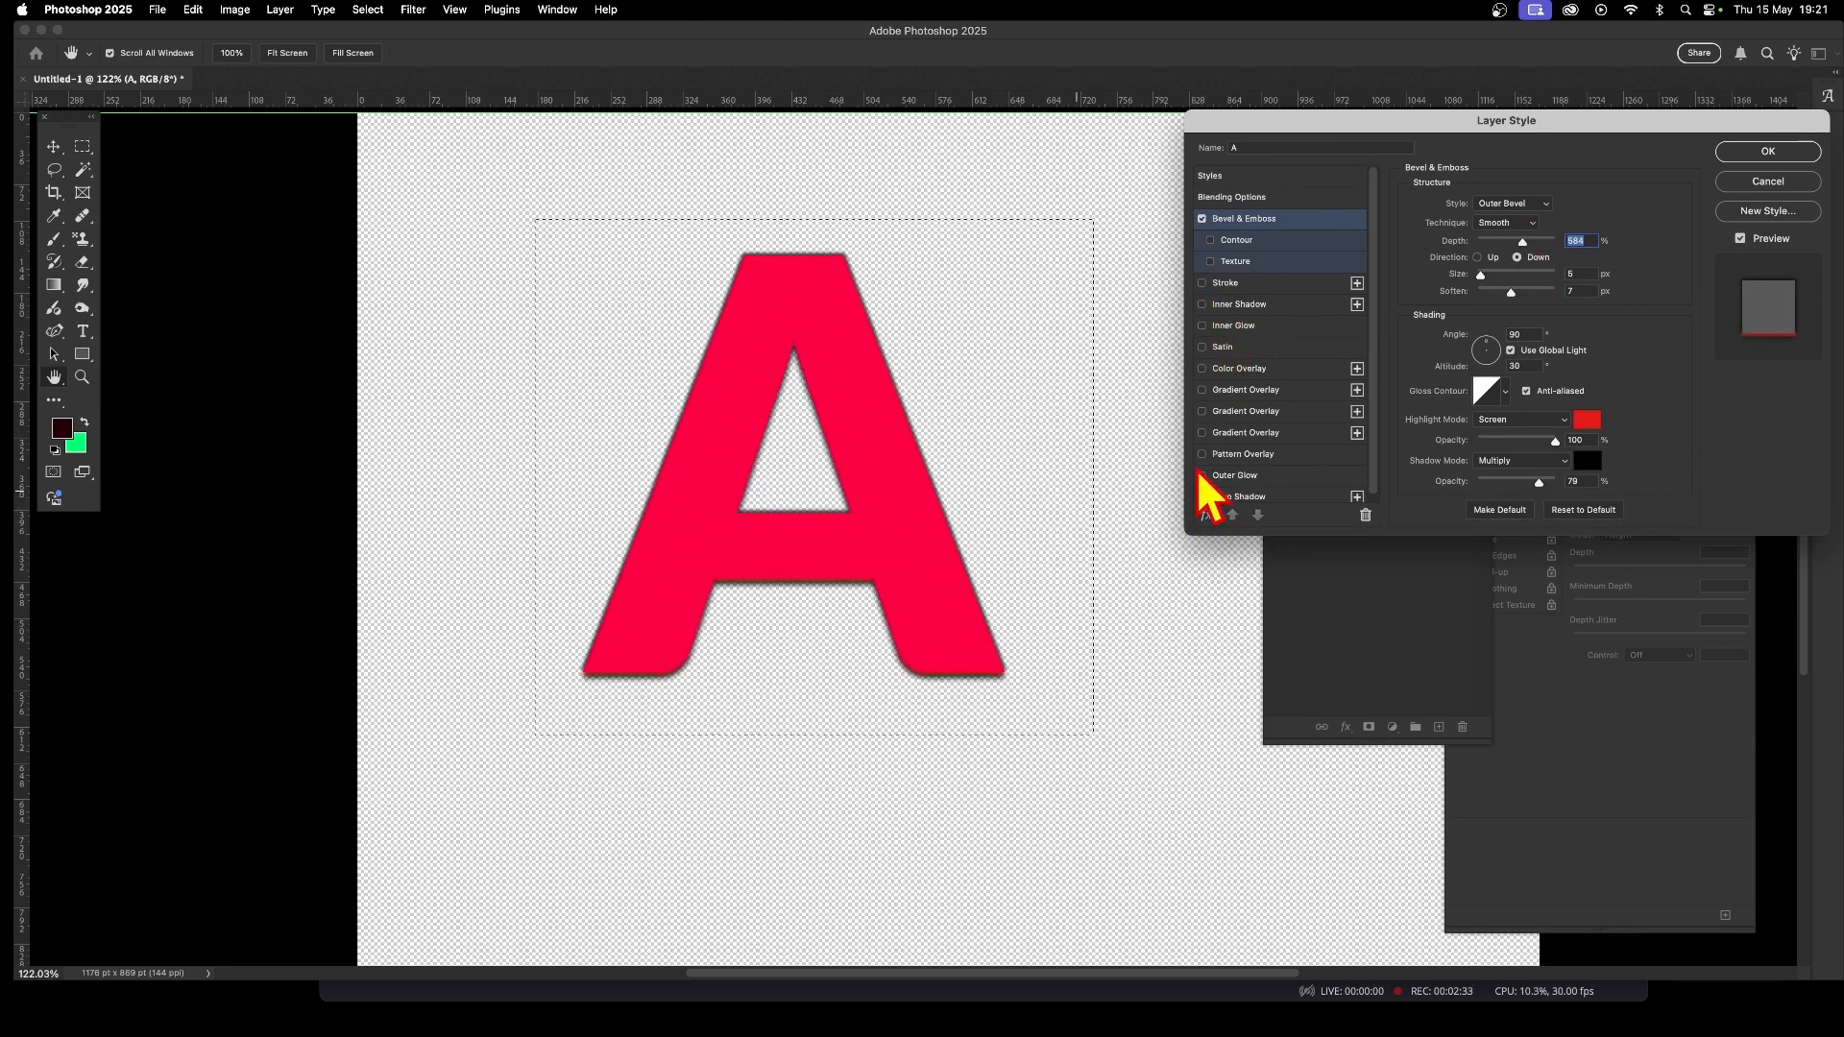
click(1770, 151)
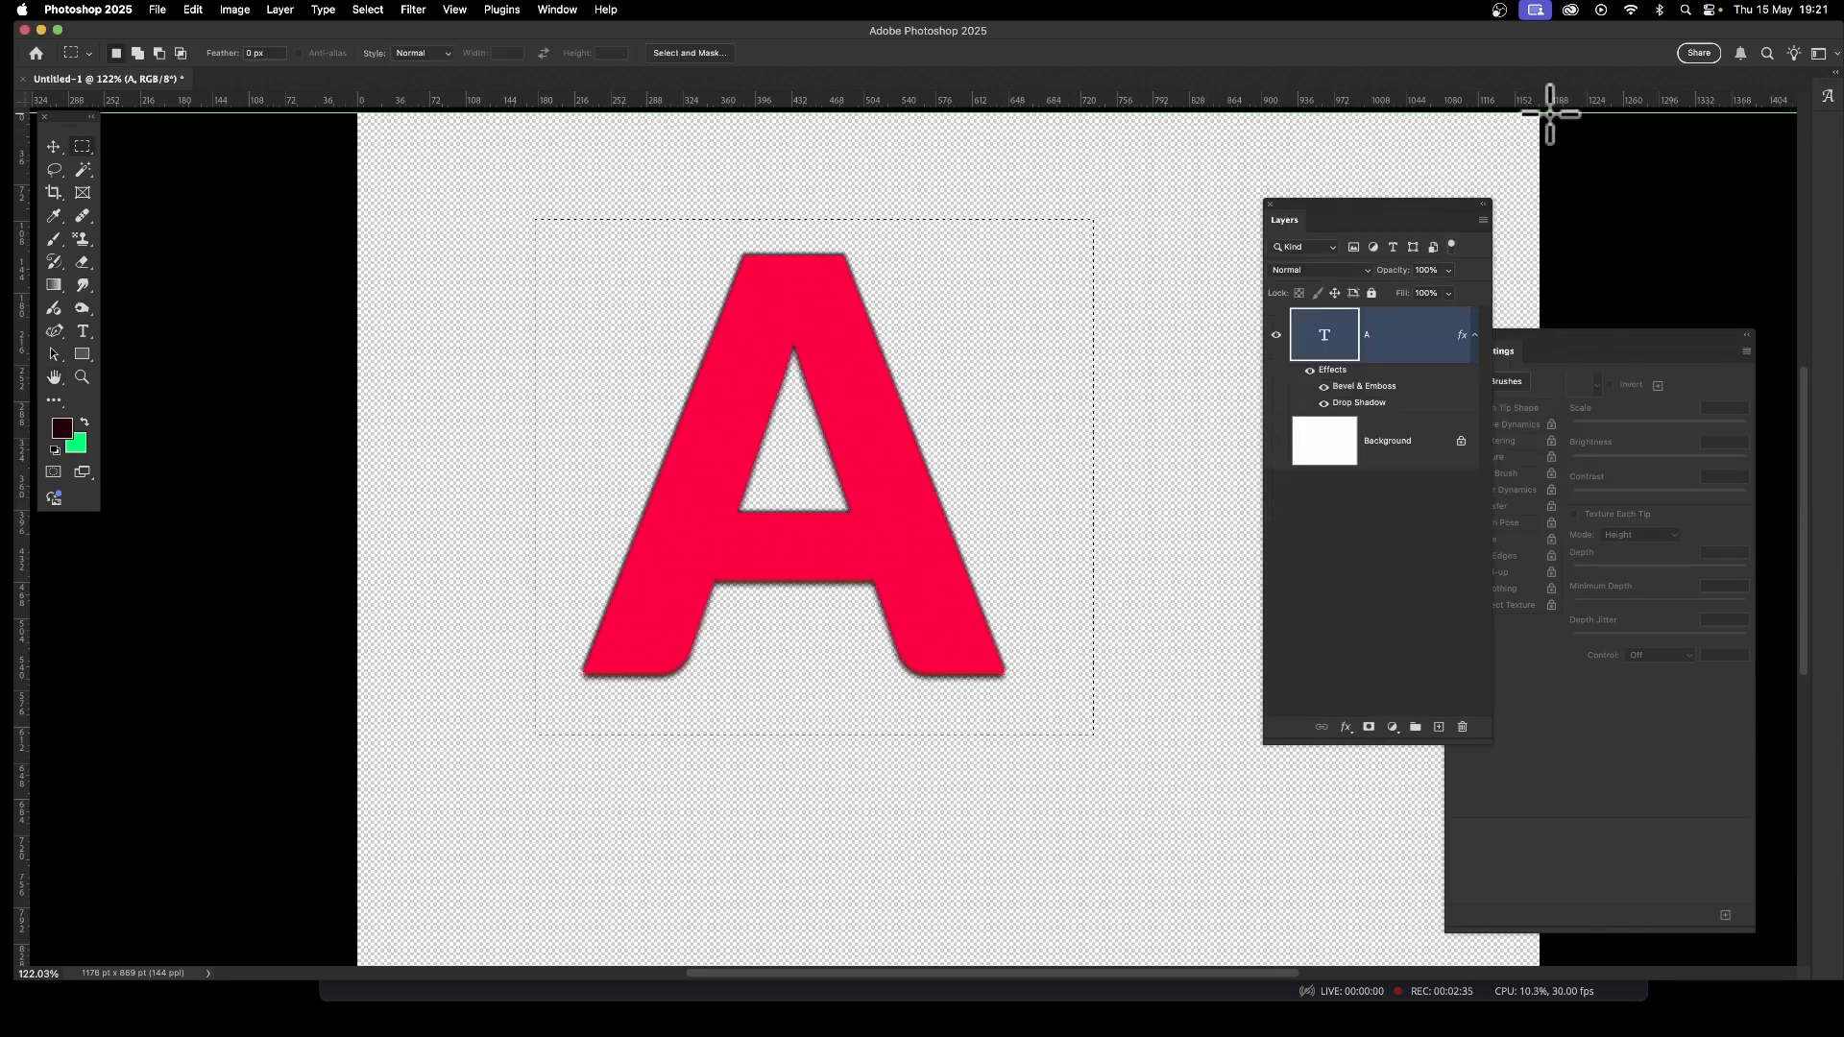
Define the selected area with the bevelled, shadowed letter A as another pattern.
click(193, 9)
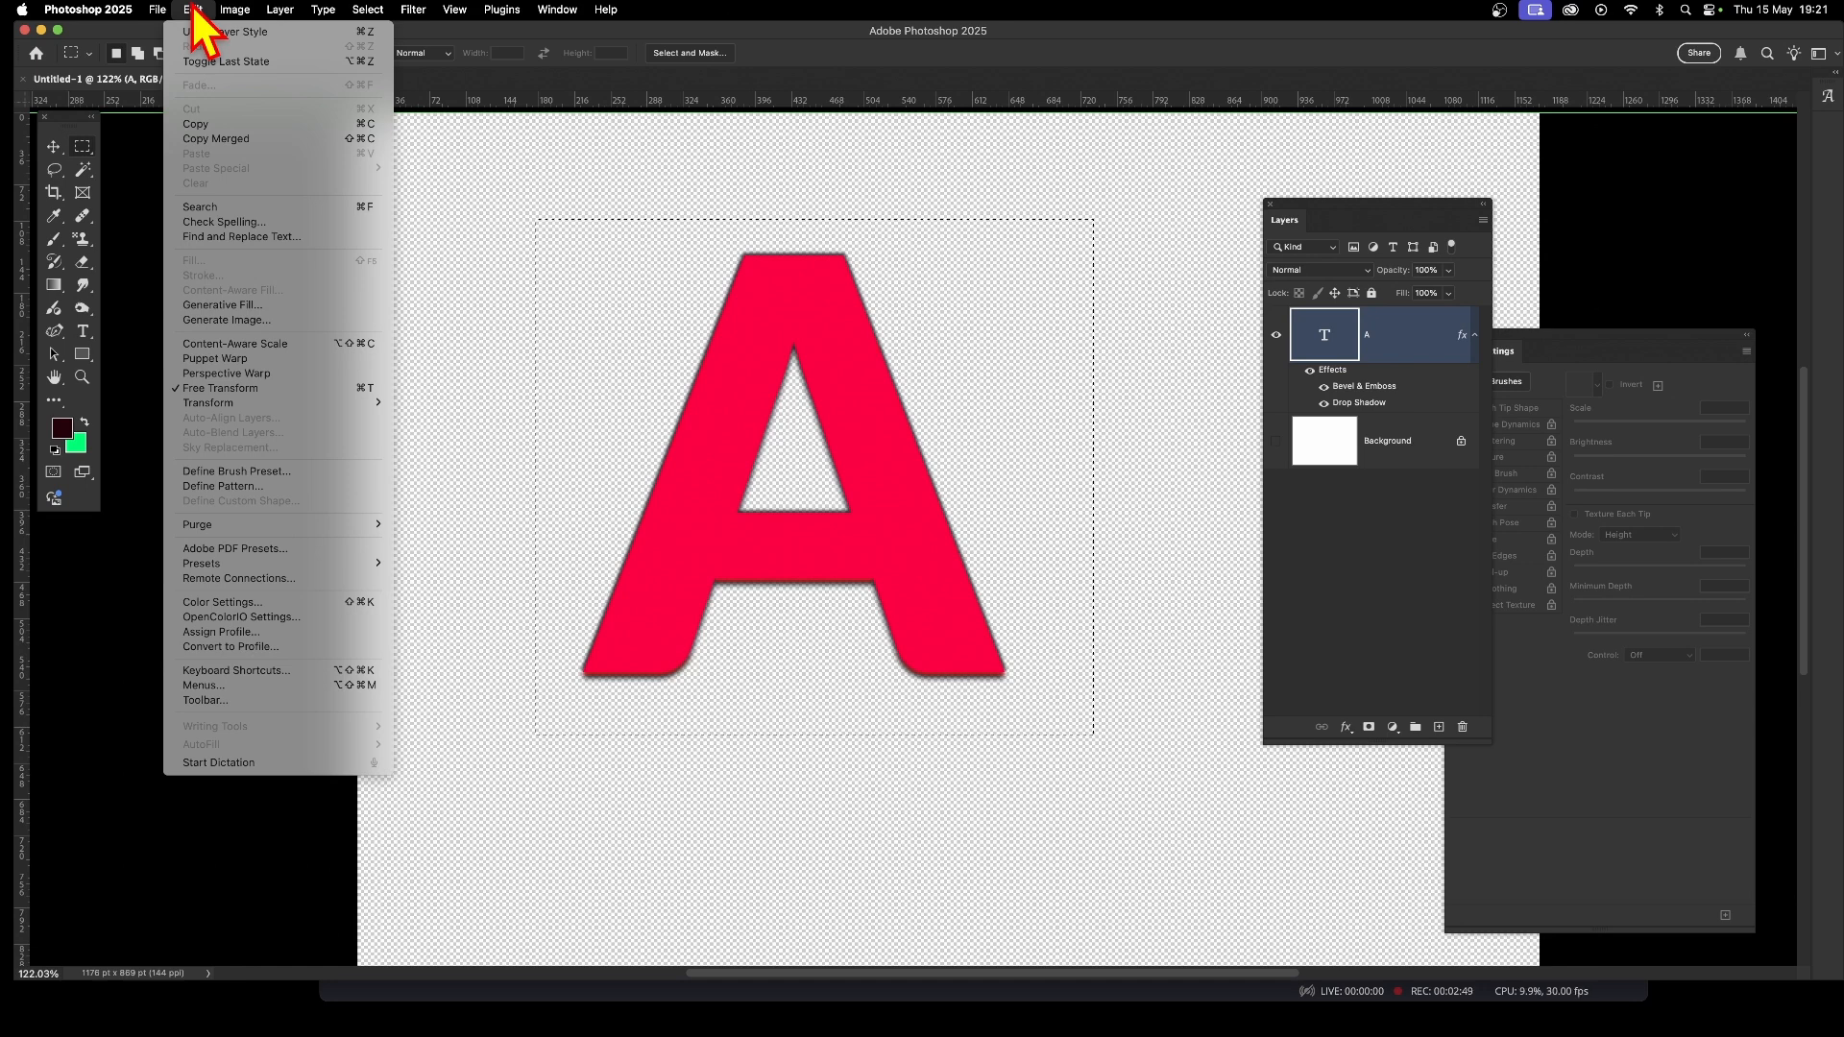
click(245, 488)
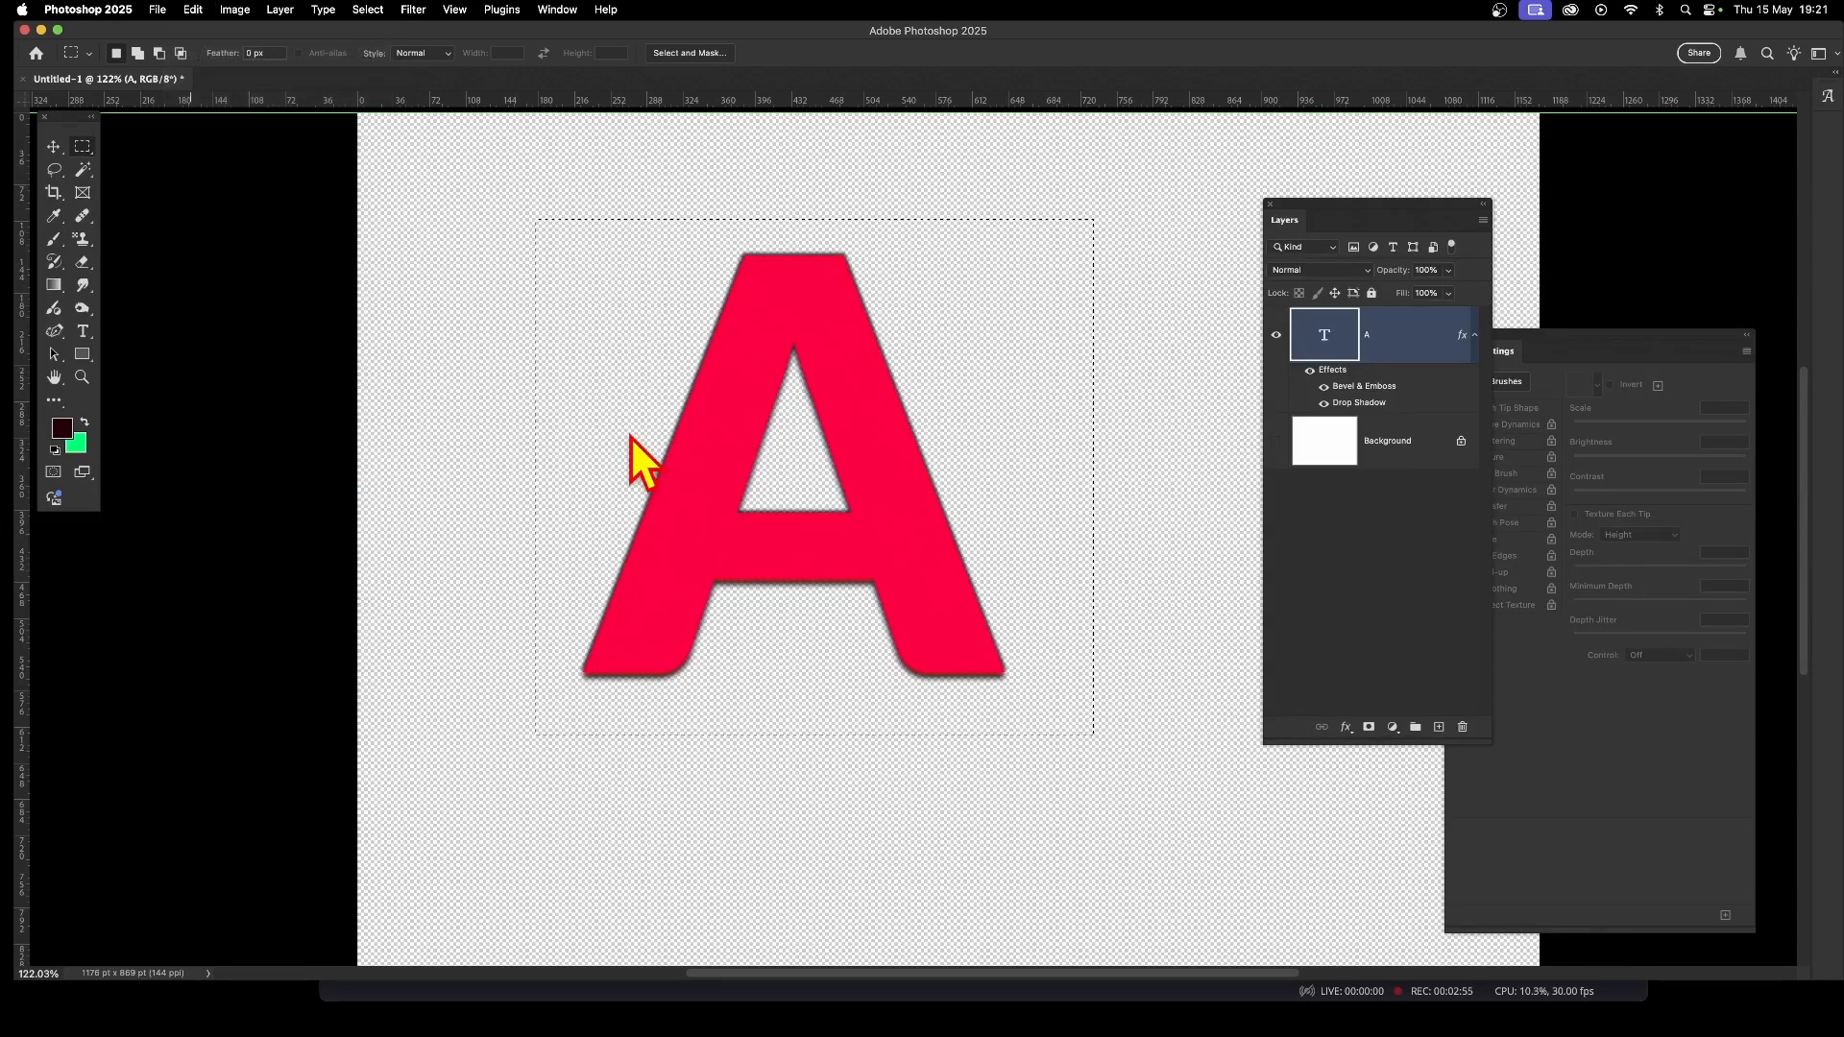
click(860, 360)
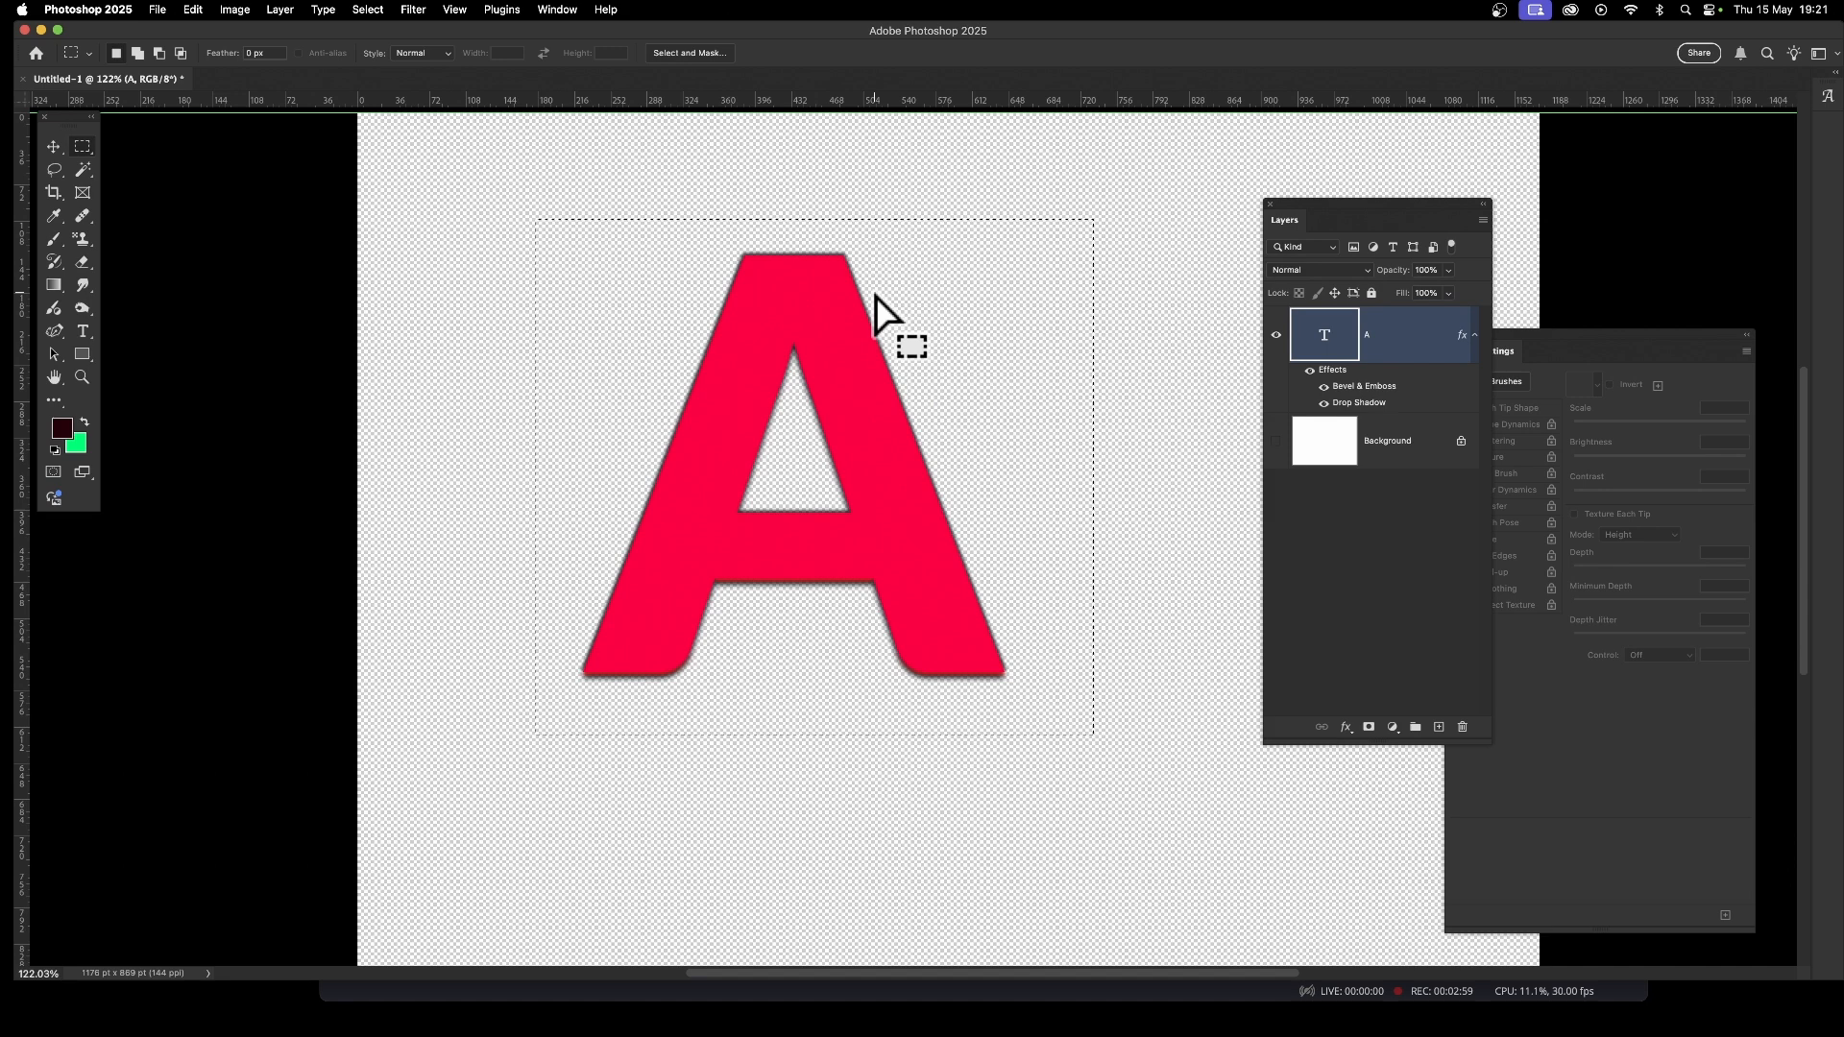
Undo the layer effects, the selection and the hiding of the Background, and delete the A text layer.
key(super+z)
key(super+z)
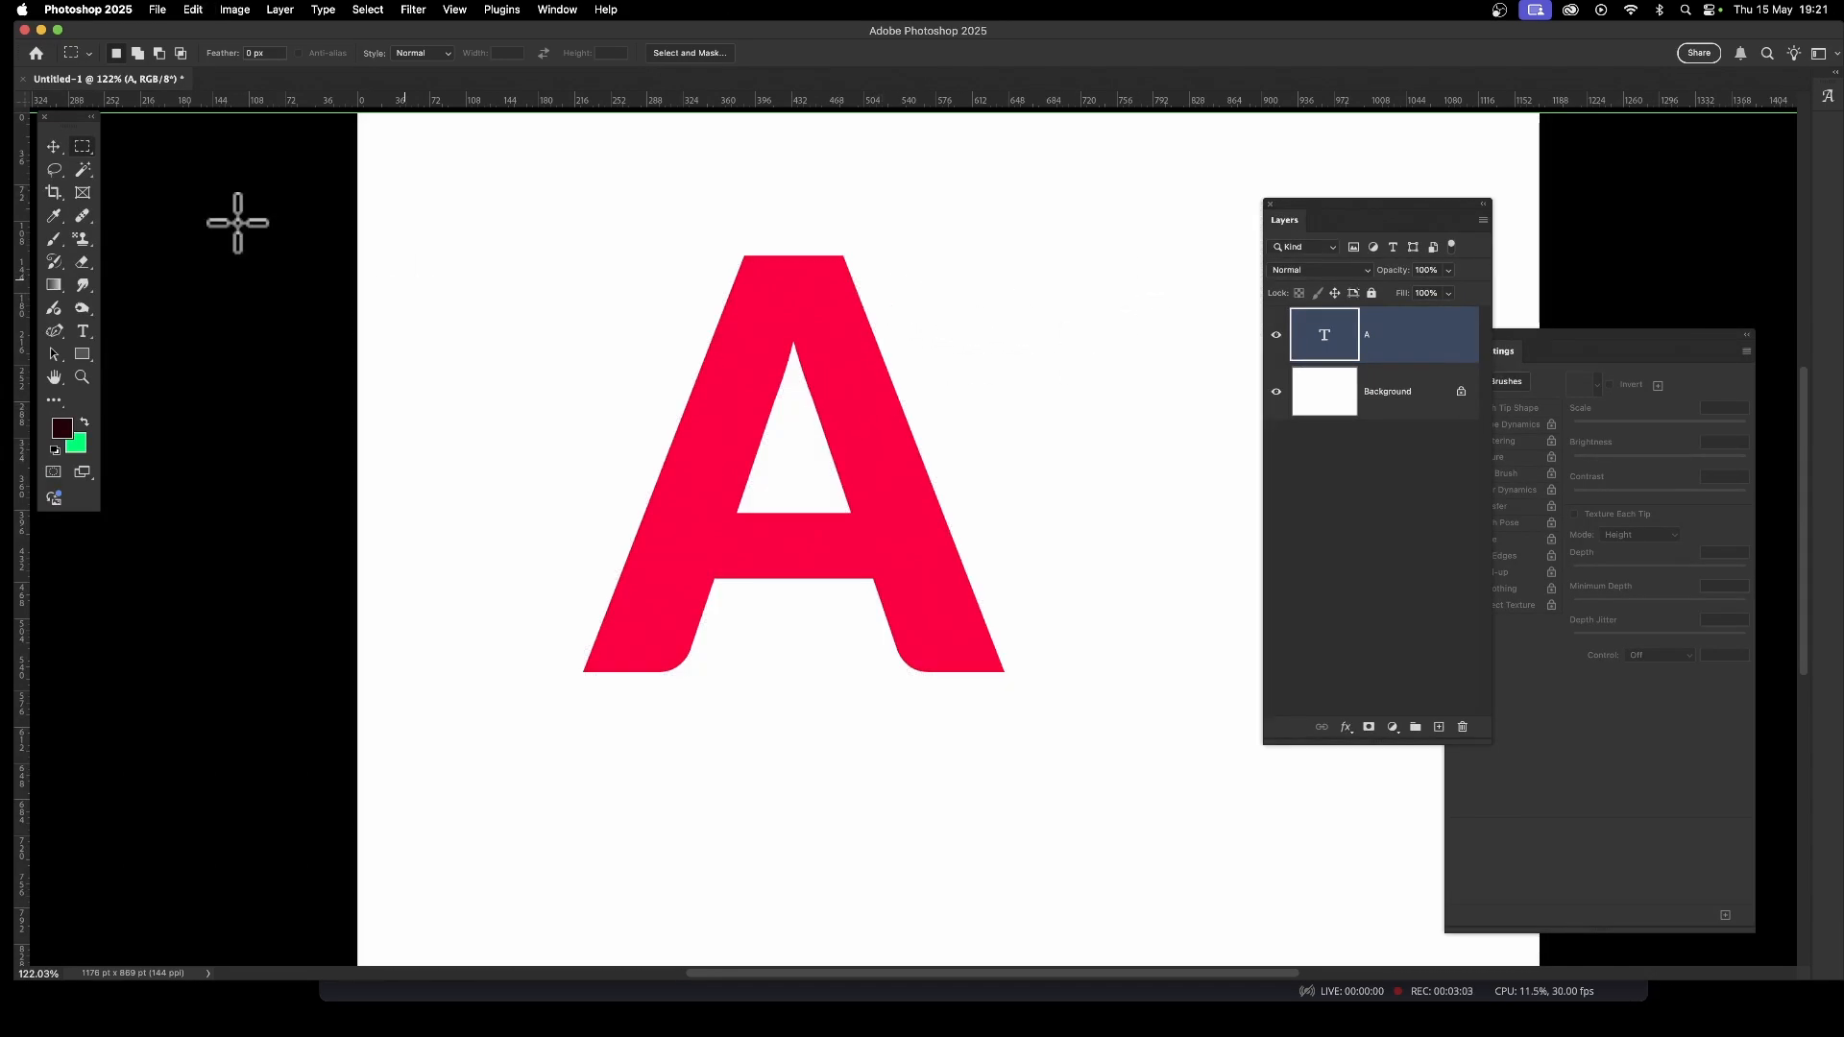
click(54, 146)
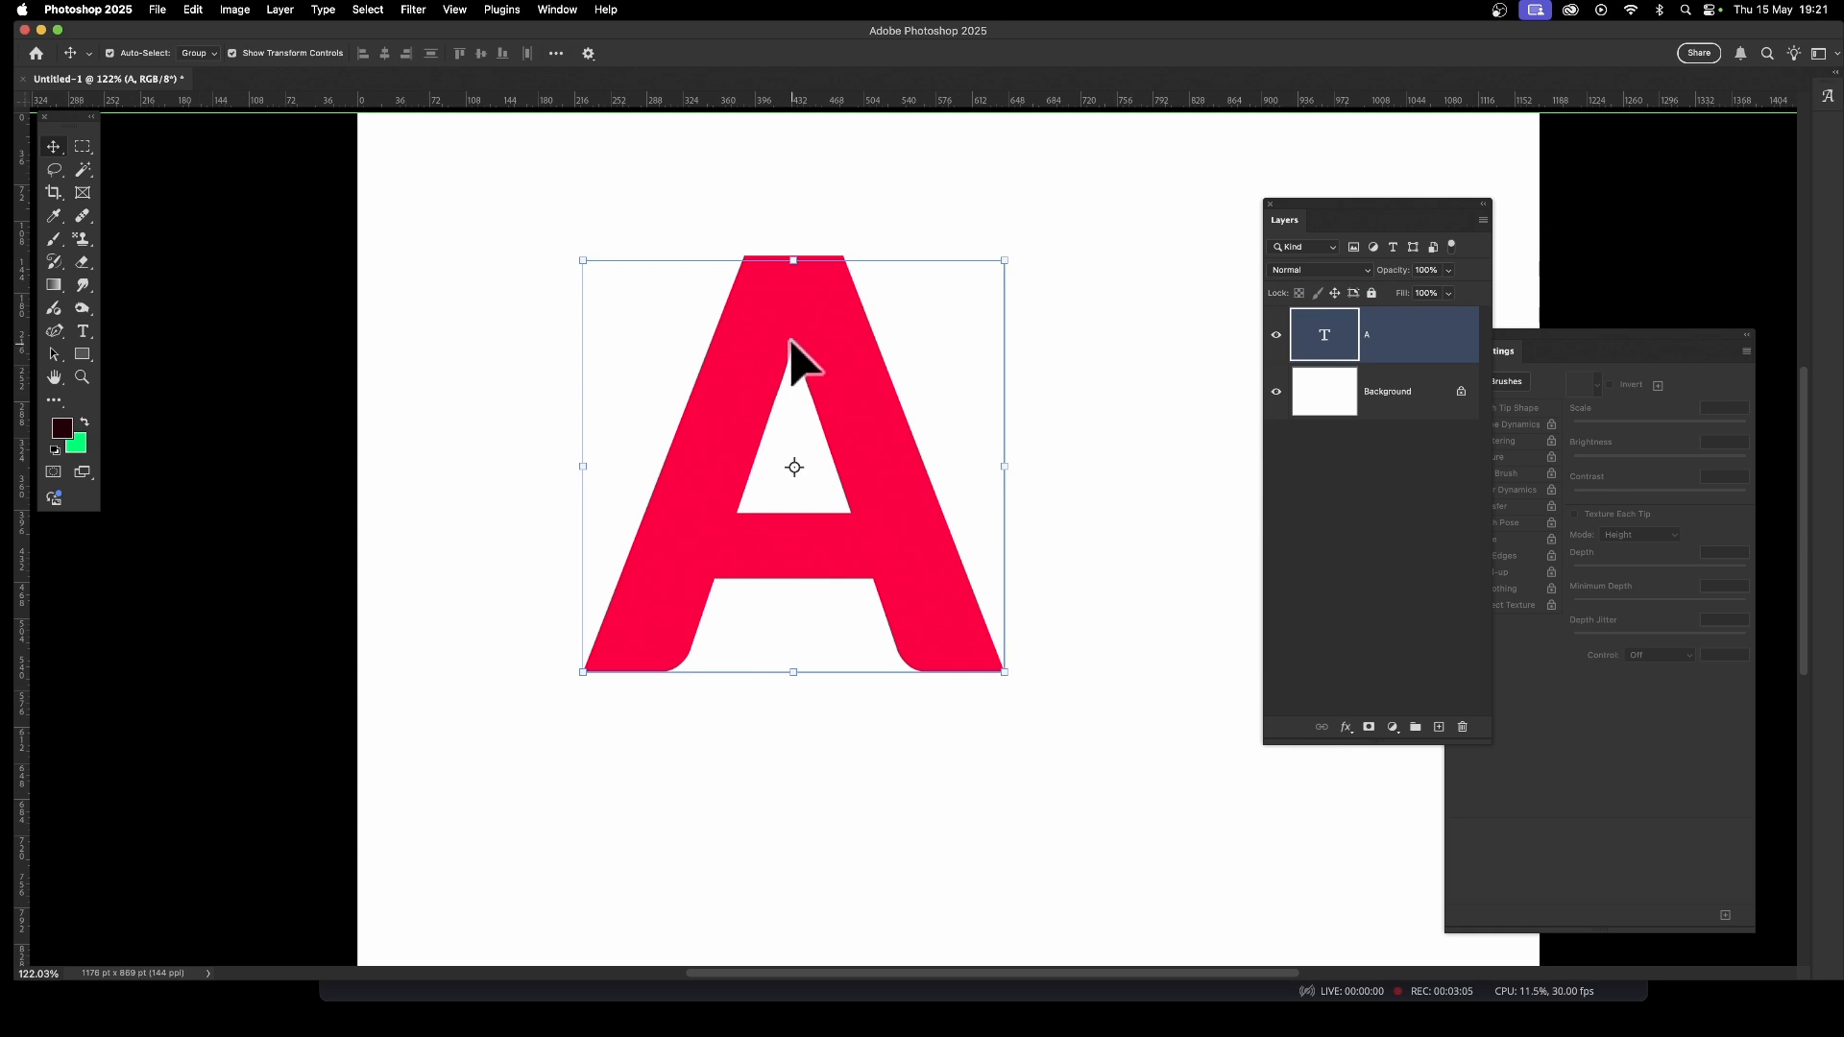
key(BackSpace)
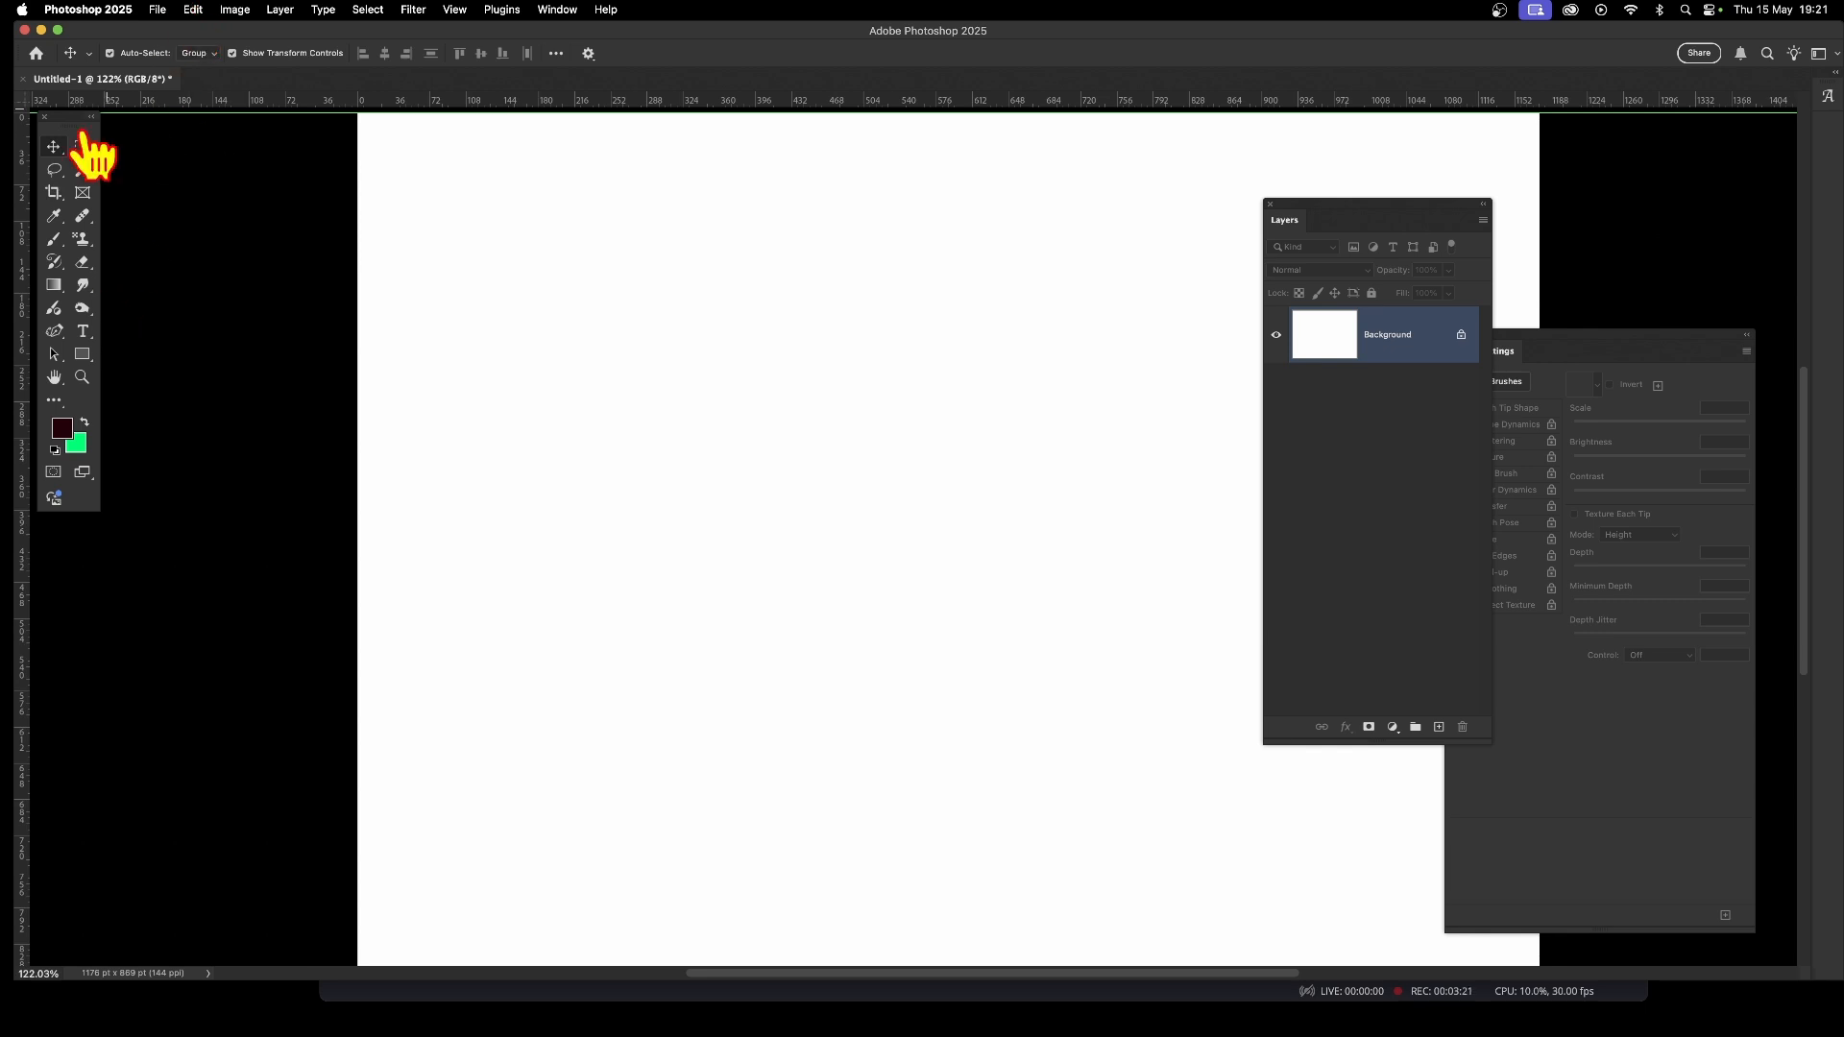
Paint a stroke of dark letters across the upper part of the canvas with the soft Brush tool and its A texture.
click(55, 238)
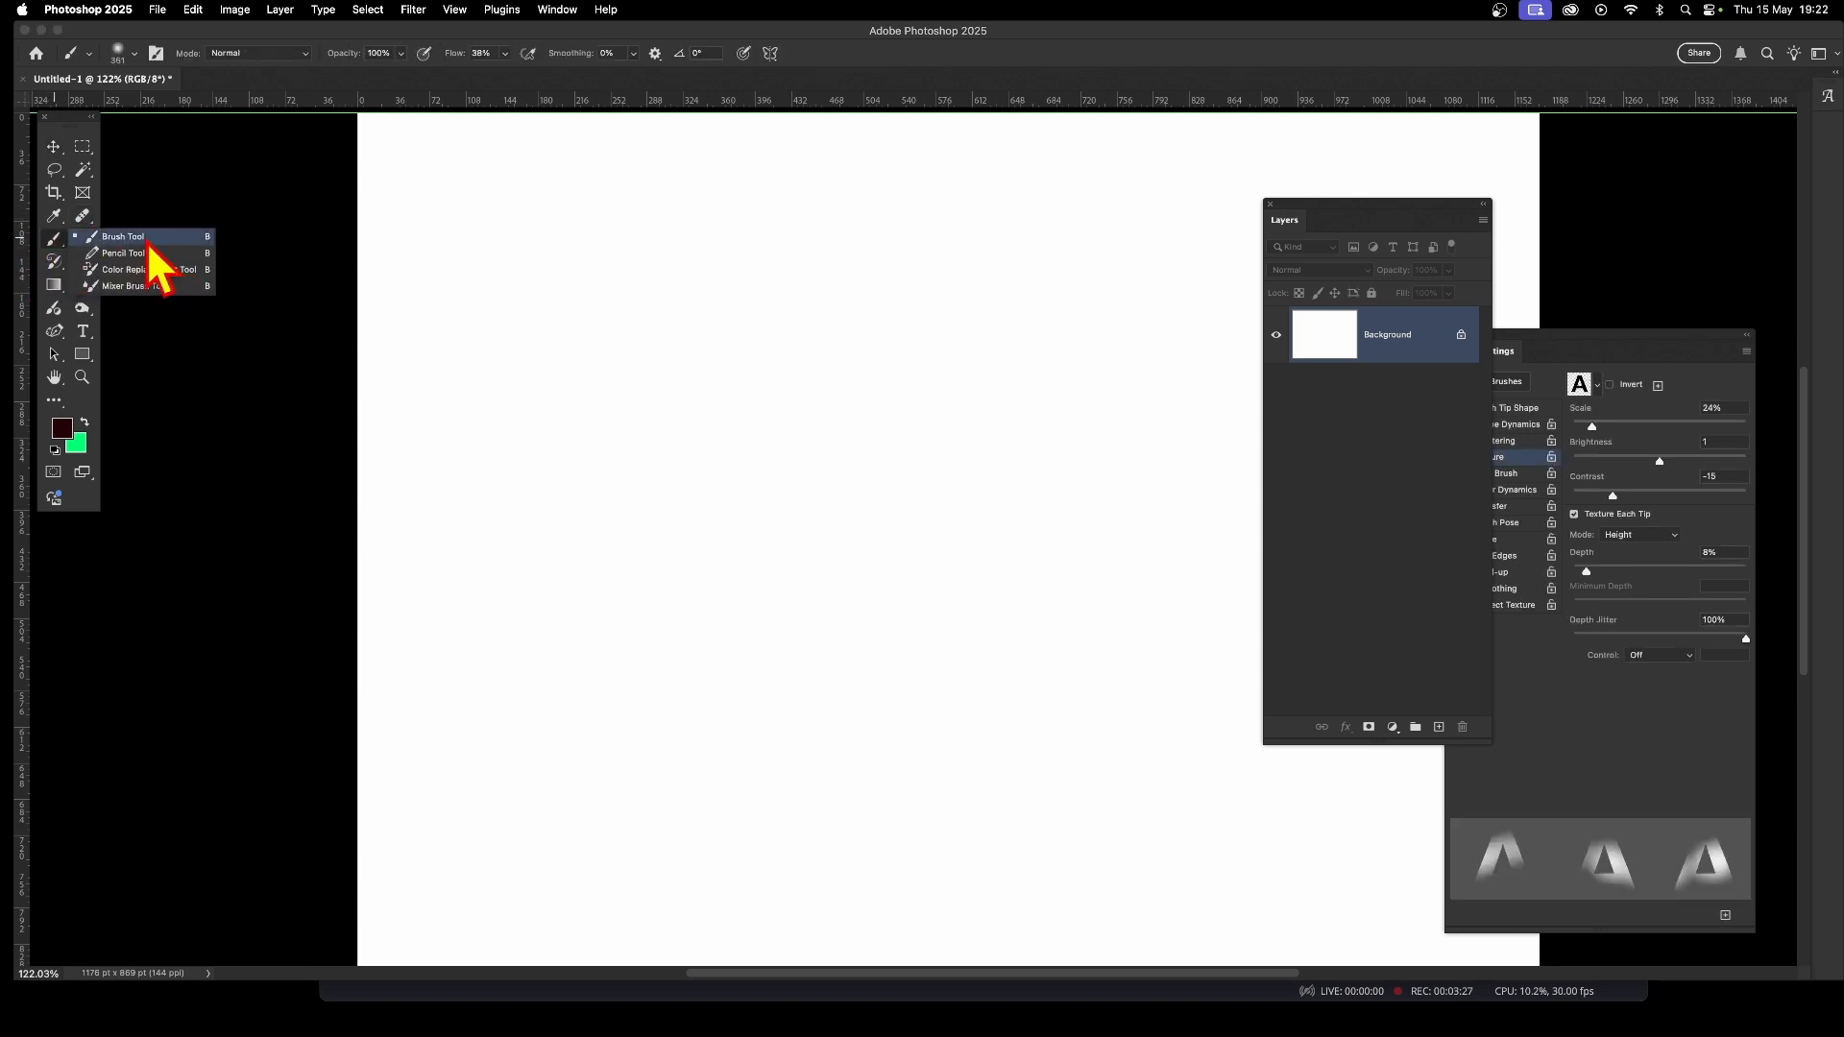
click(142, 236)
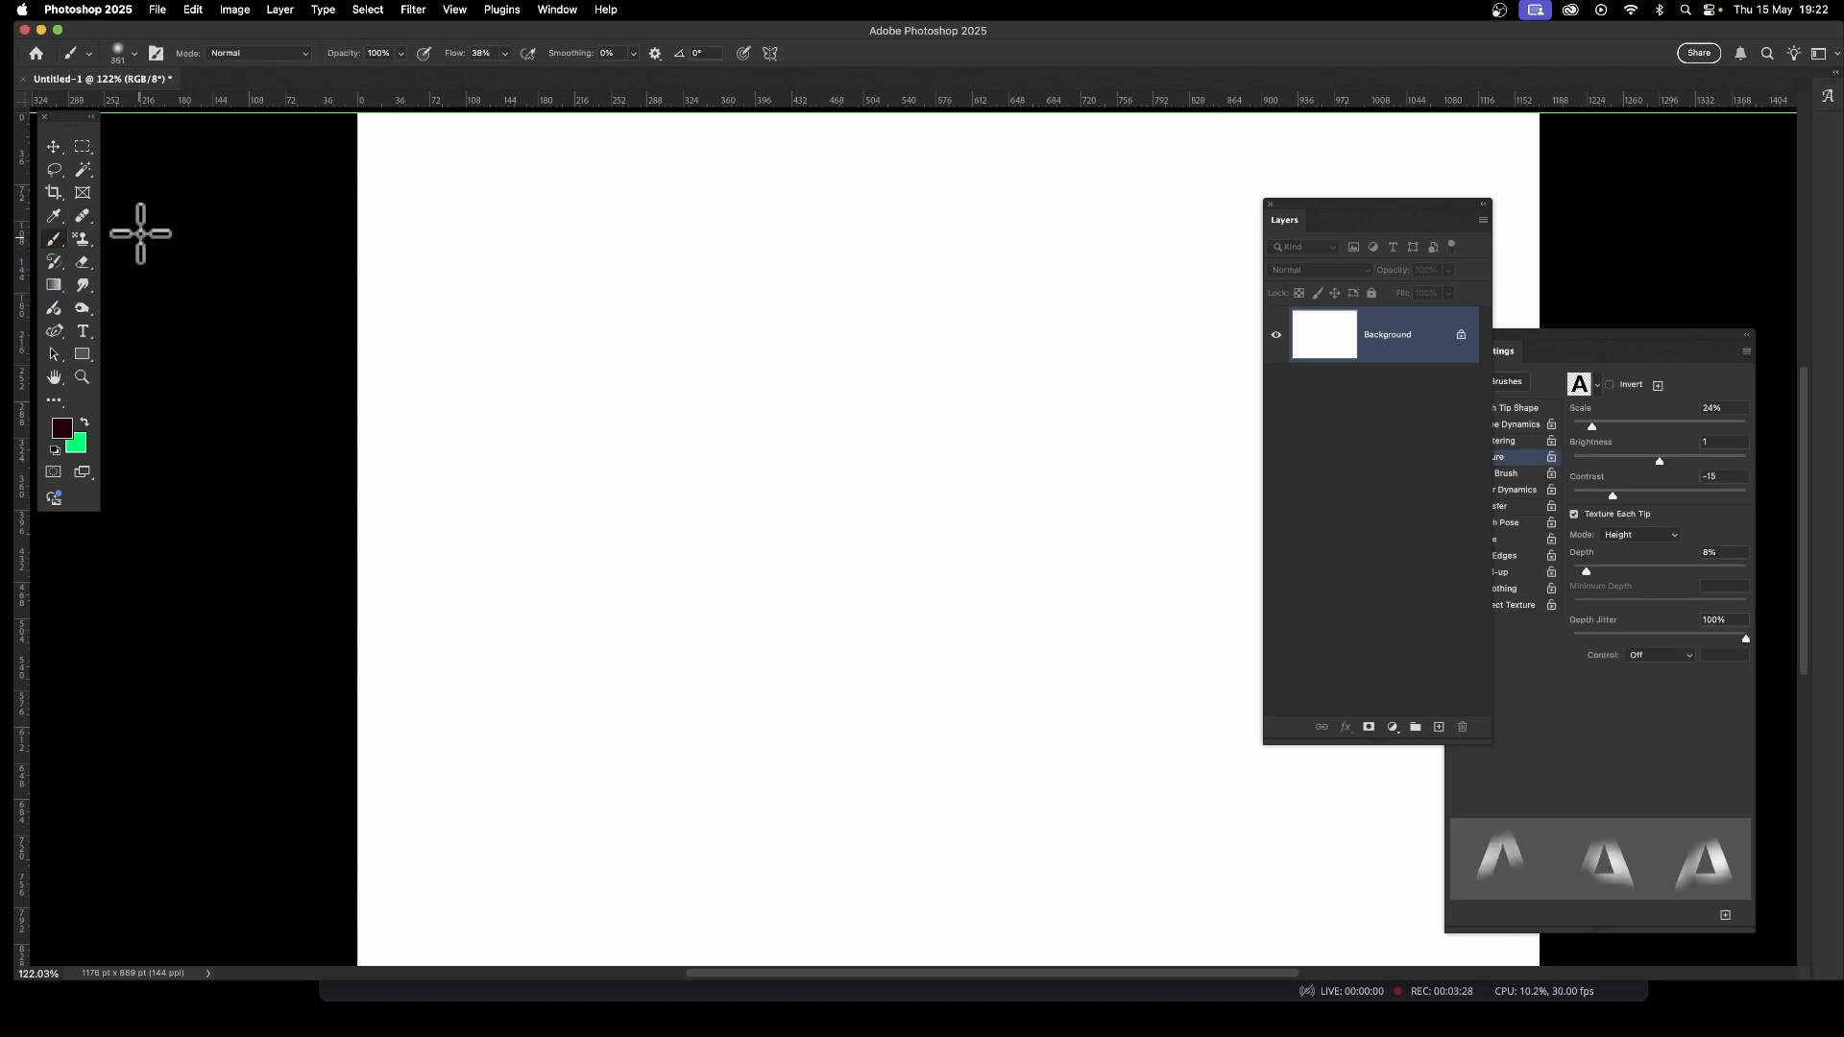
click(135, 54)
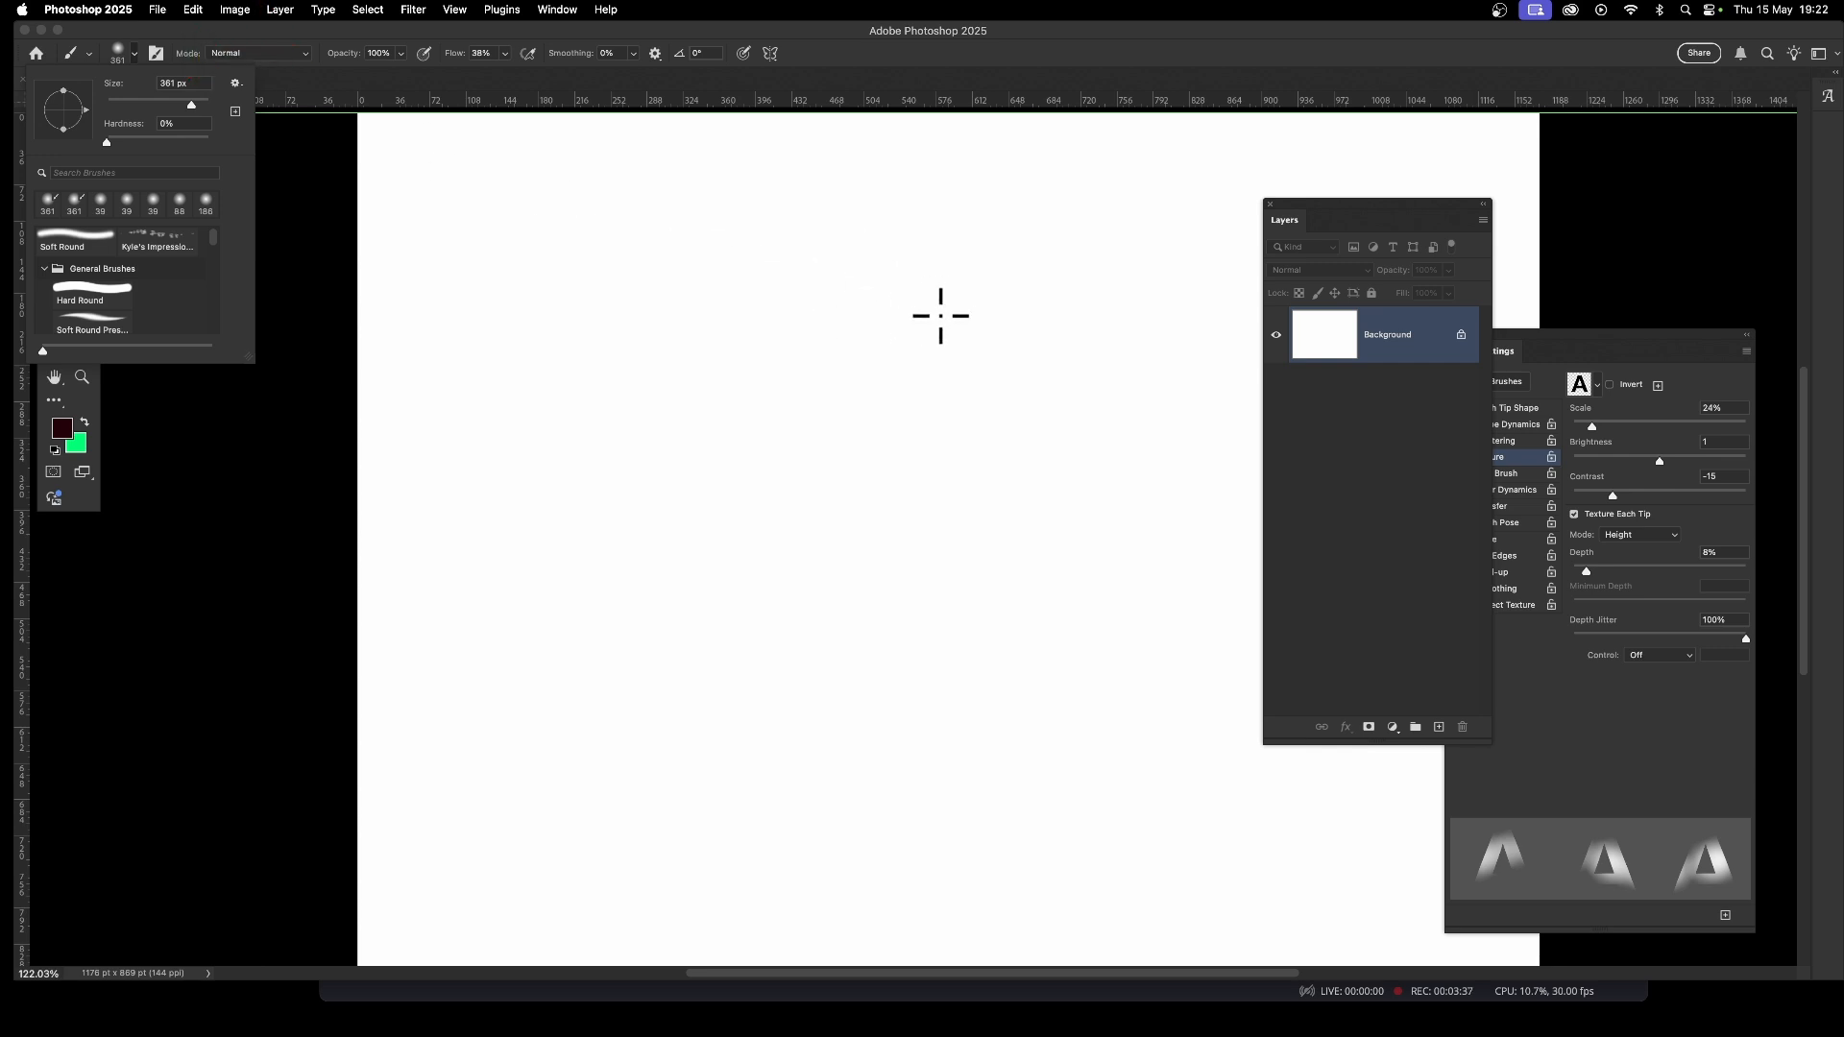
mouse_move(900, 420)
mouse_down()
mouse_move(811, 567)
mouse_move(804, 514)
mouse_move(890, 381)
mouse_move(925, 438)
mouse_move(753, 506)
mouse_move(716, 439)
mouse_move(838, 259)
mouse_move(929, 273)
mouse_move(860, 327)
mouse_move(841, 313)
mouse_move(799, 392)
mouse_move(502, 445)
mouse_up()
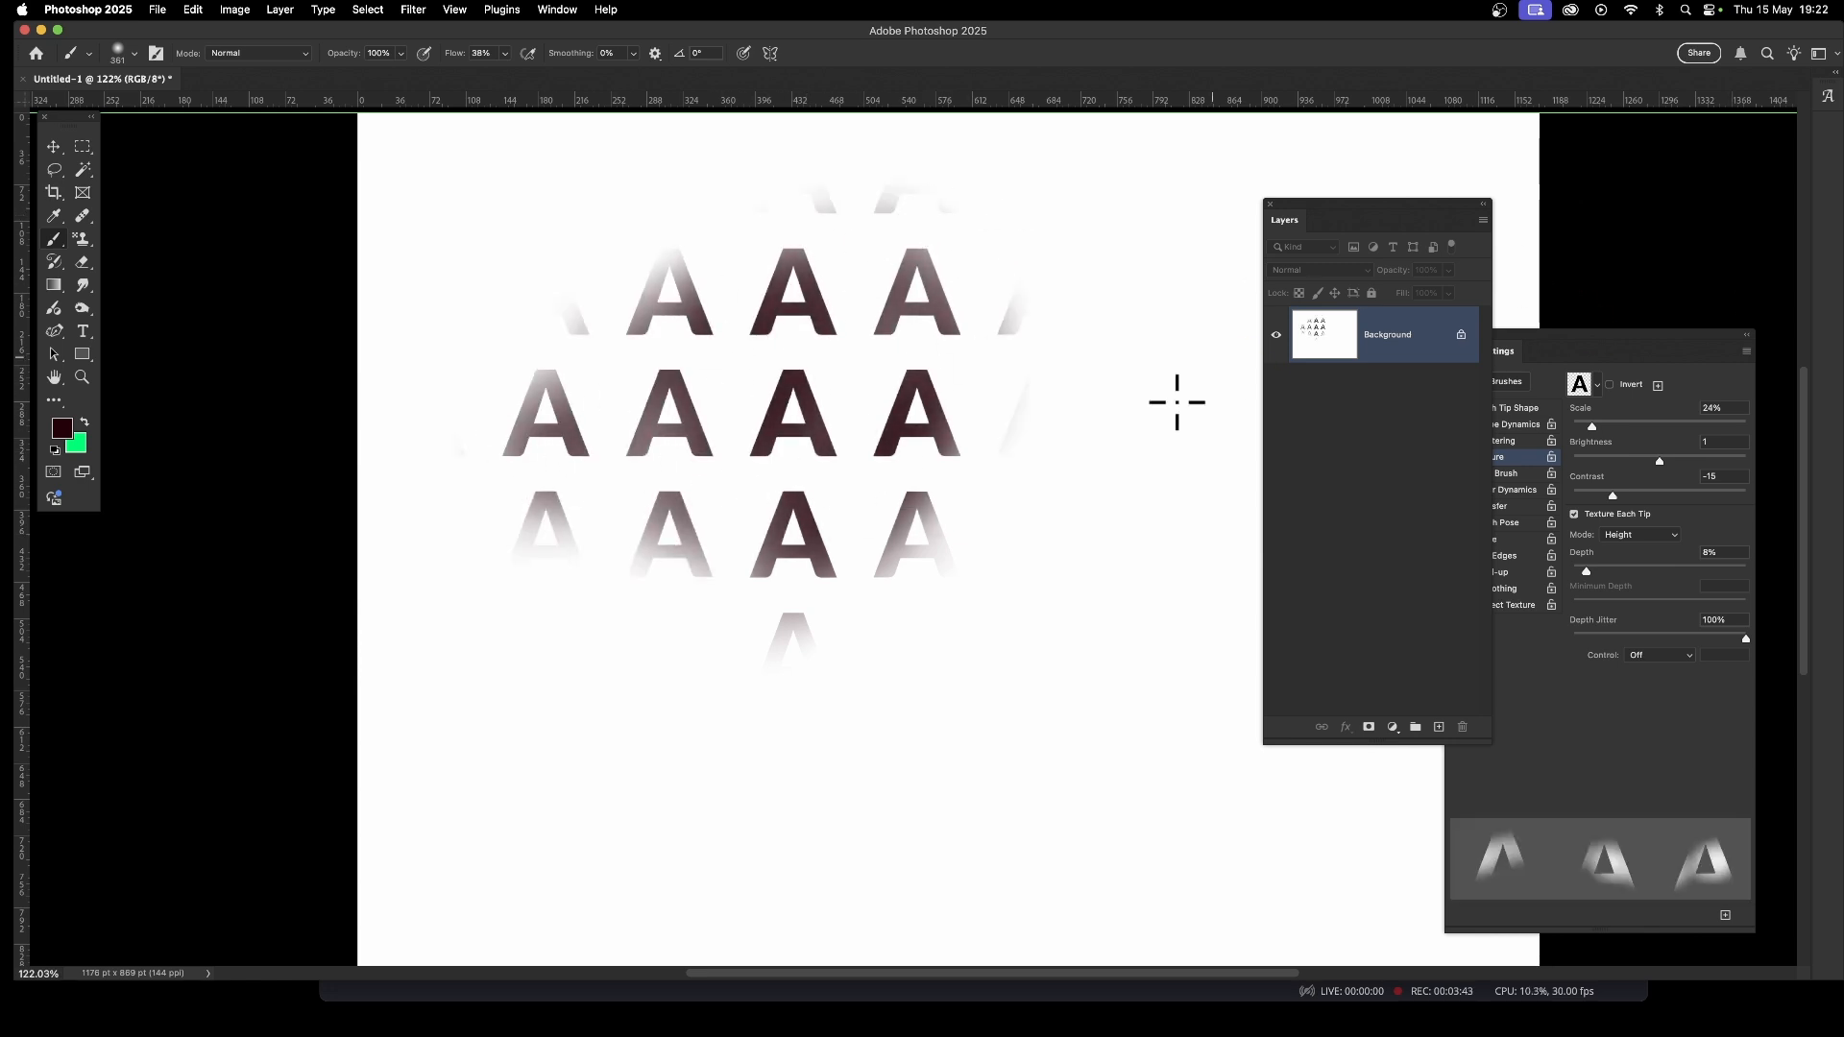
Switch the brush texture to the red A pattern and paint a dark stroke diagonally over the existing letters.
drag(1572, 341, 1261, 233)
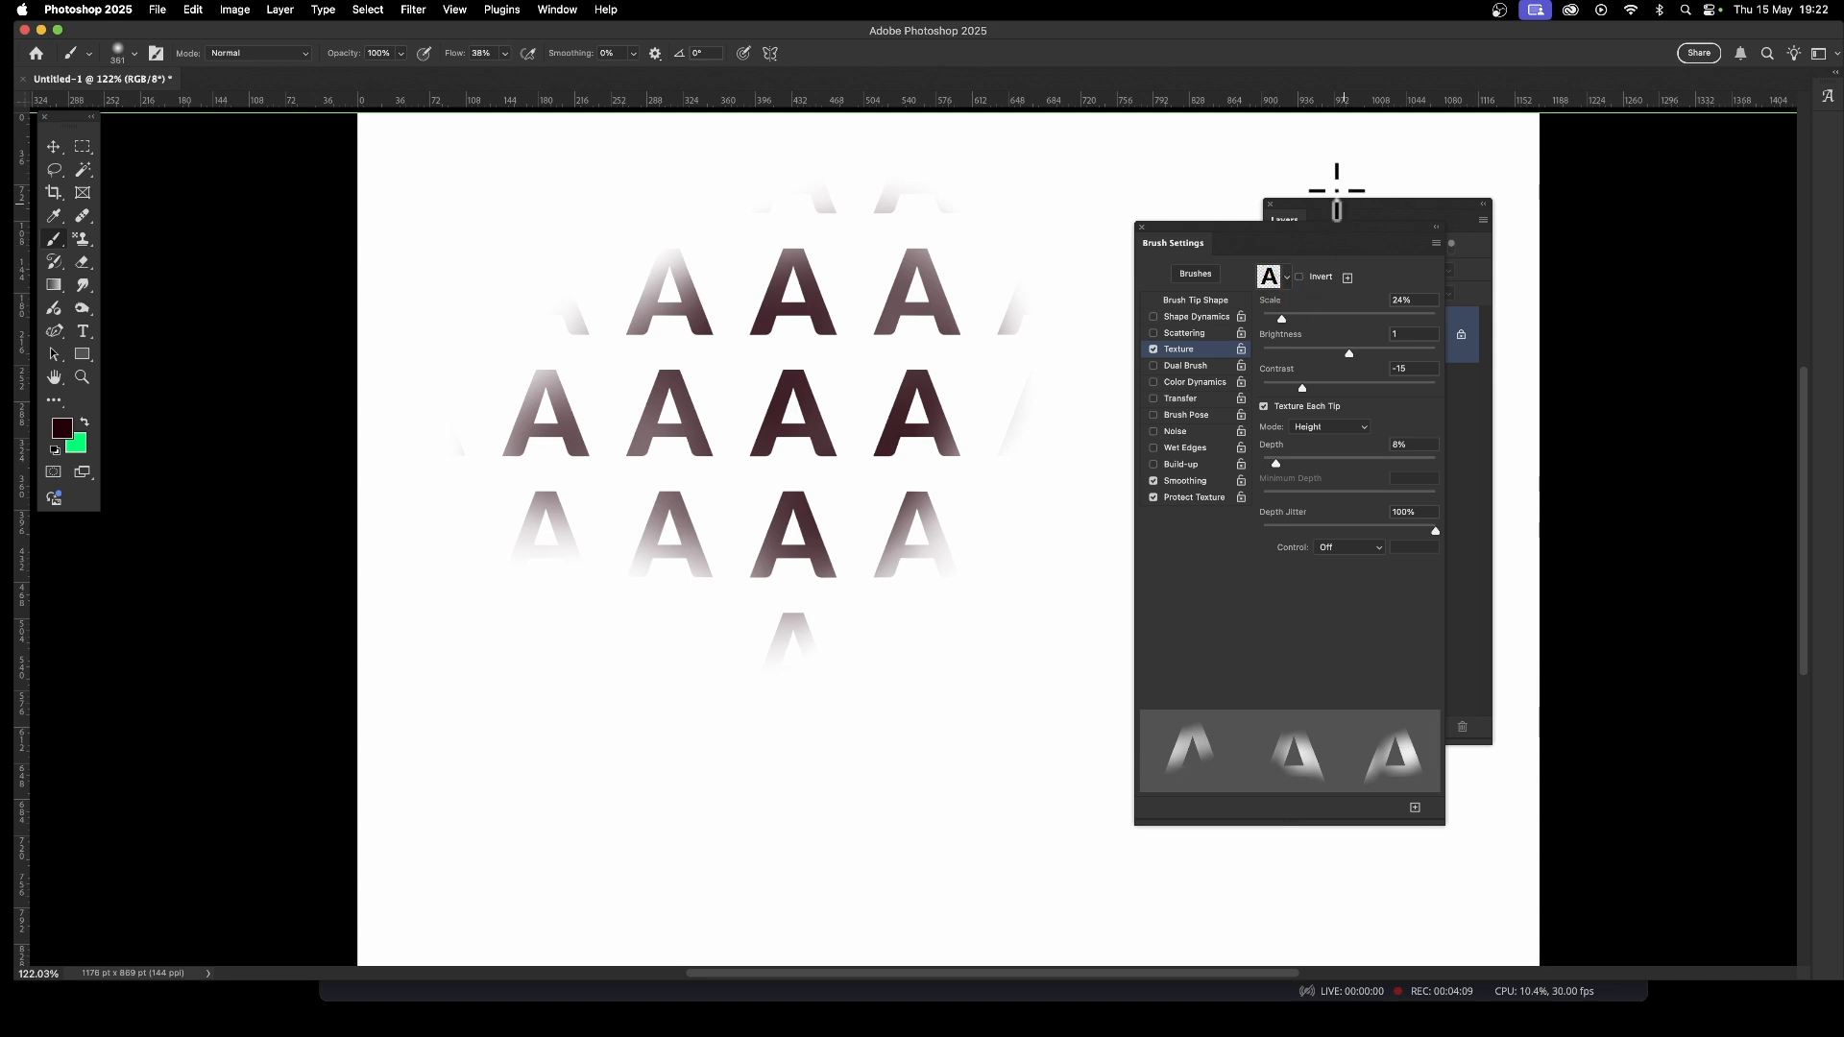
click(1288, 279)
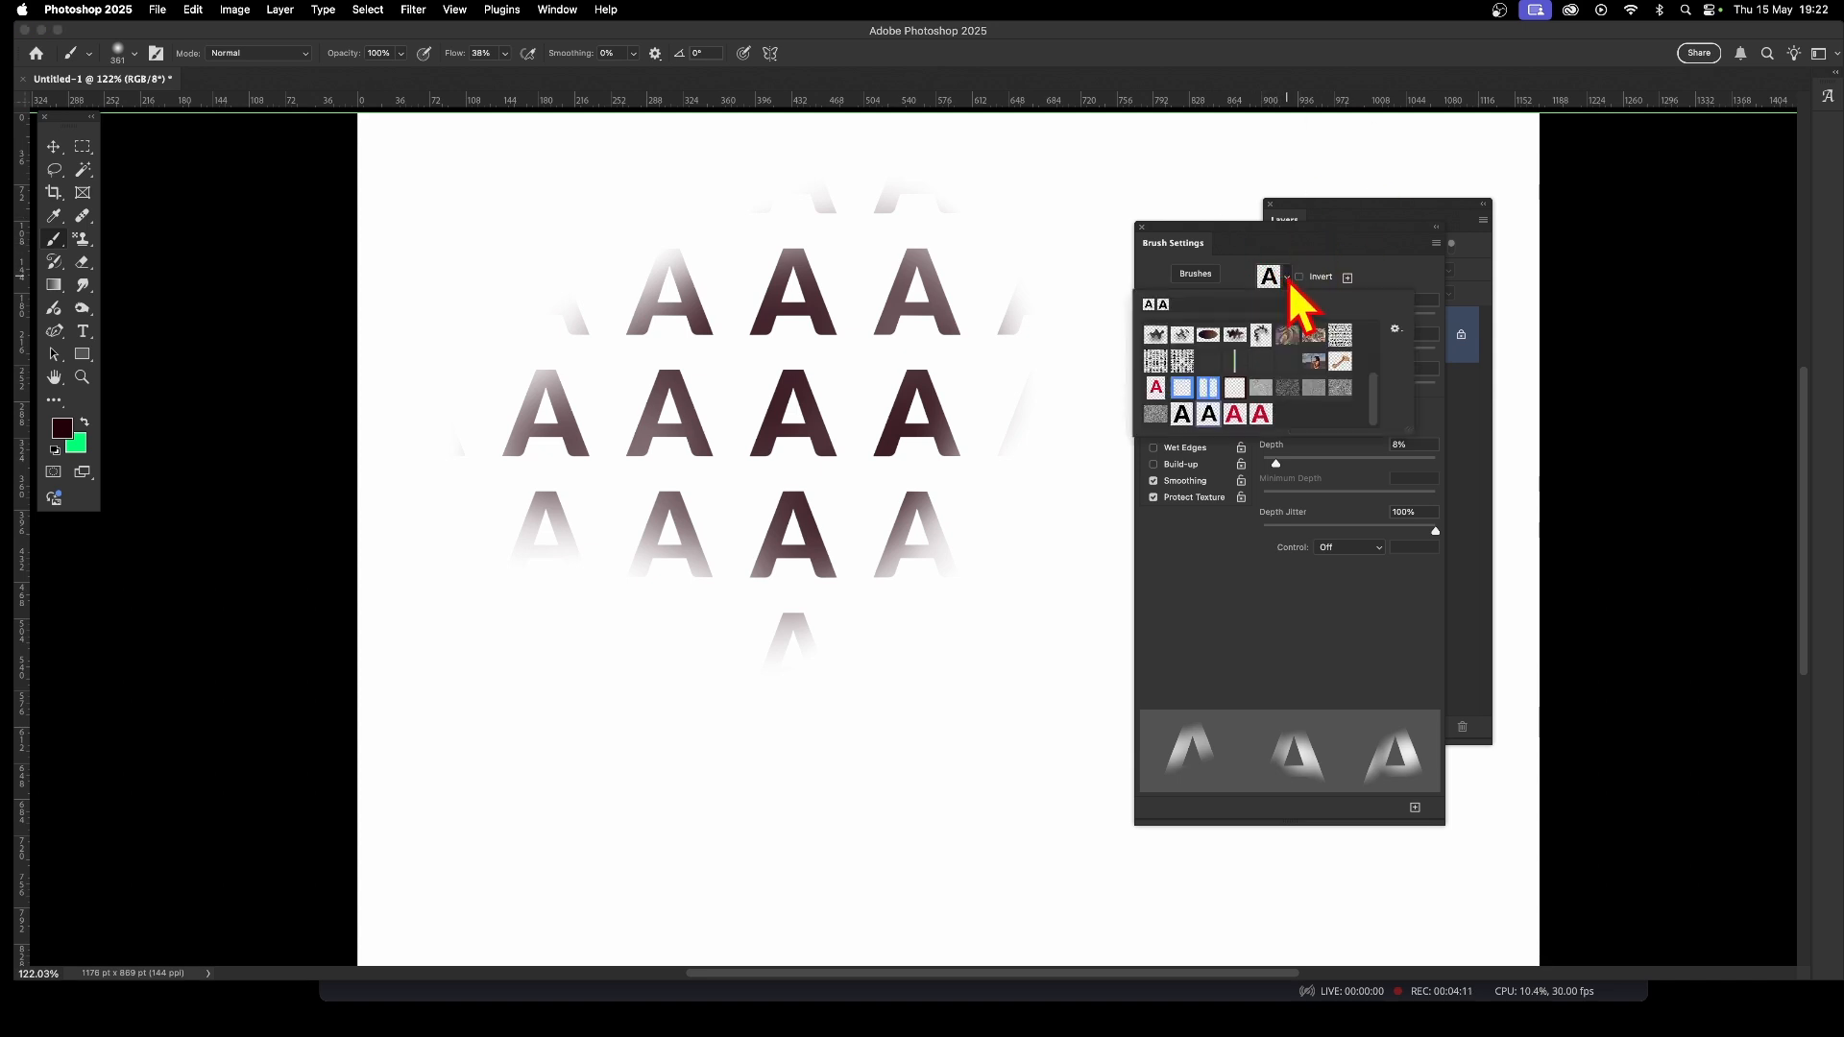
click(1235, 416)
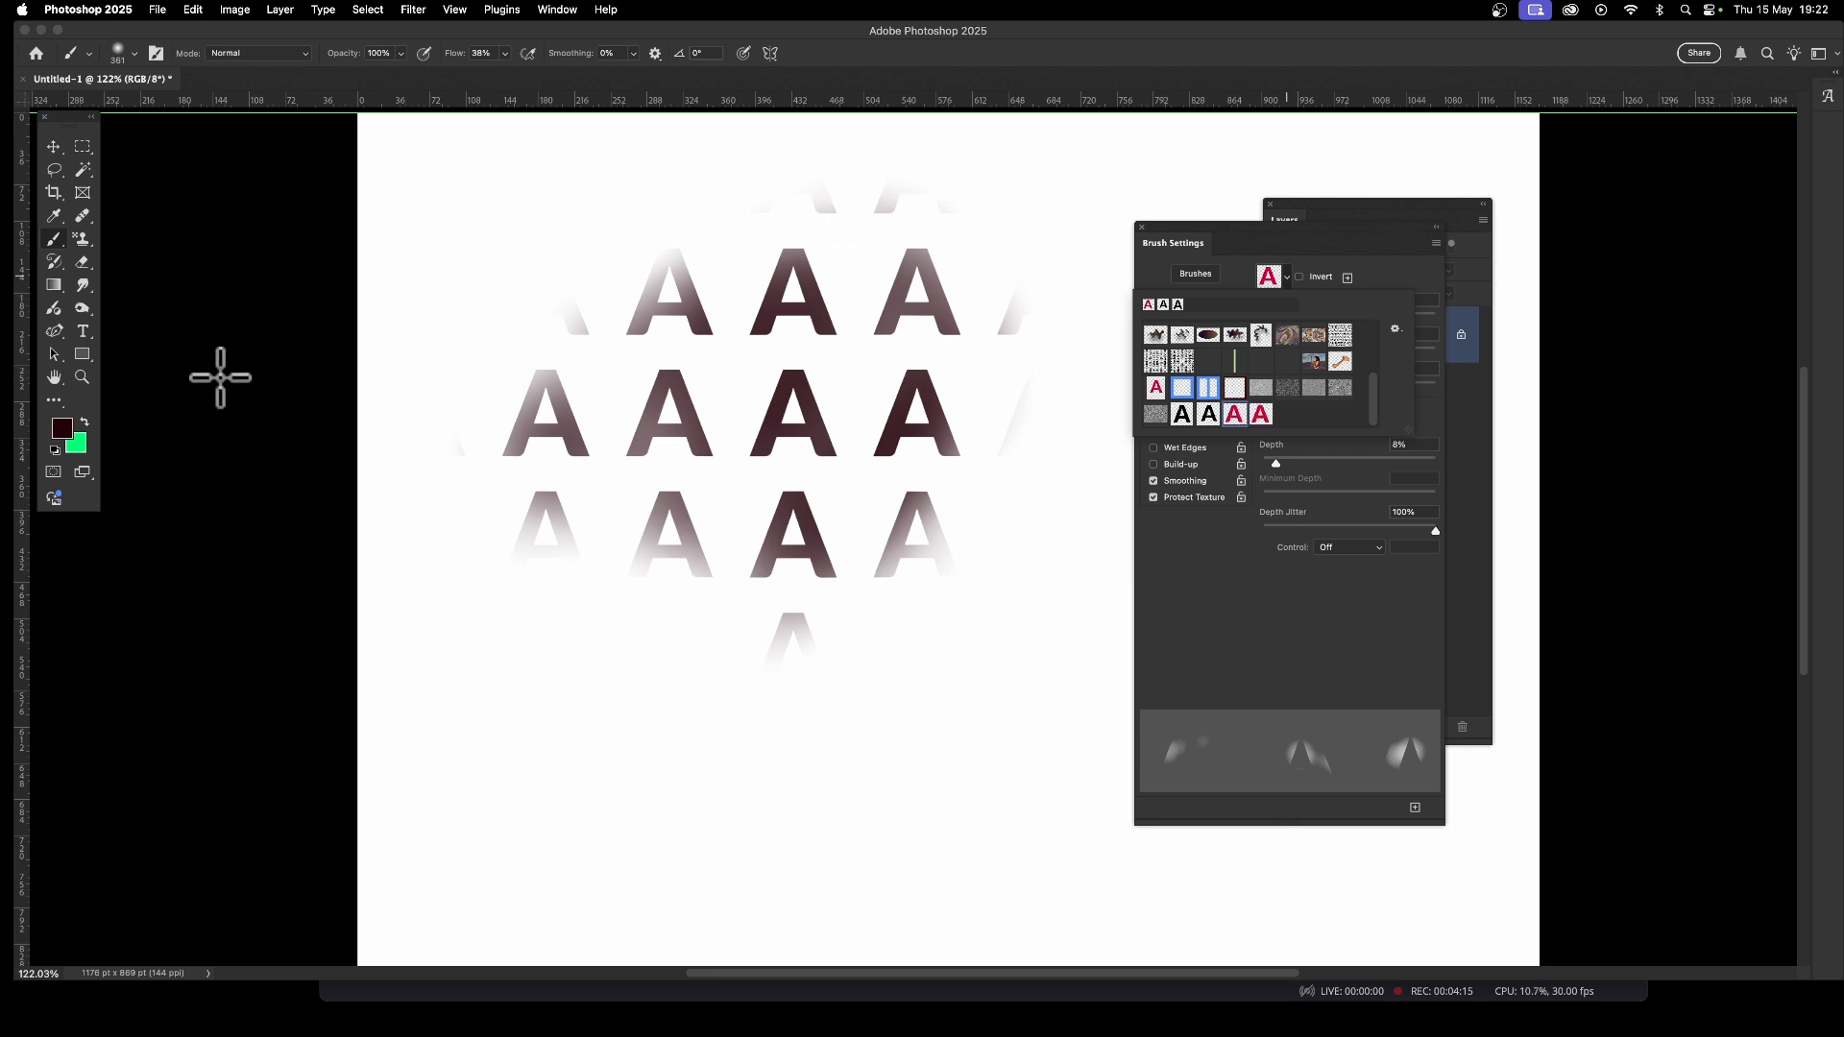
click(54, 241)
mouse_move(842, 507)
mouse_down()
mouse_move(948, 390)
mouse_move(903, 395)
mouse_move(951, 378)
mouse_move(881, 313)
mouse_move(910, 247)
mouse_move(667, 329)
mouse_move(421, 321)
mouse_up()
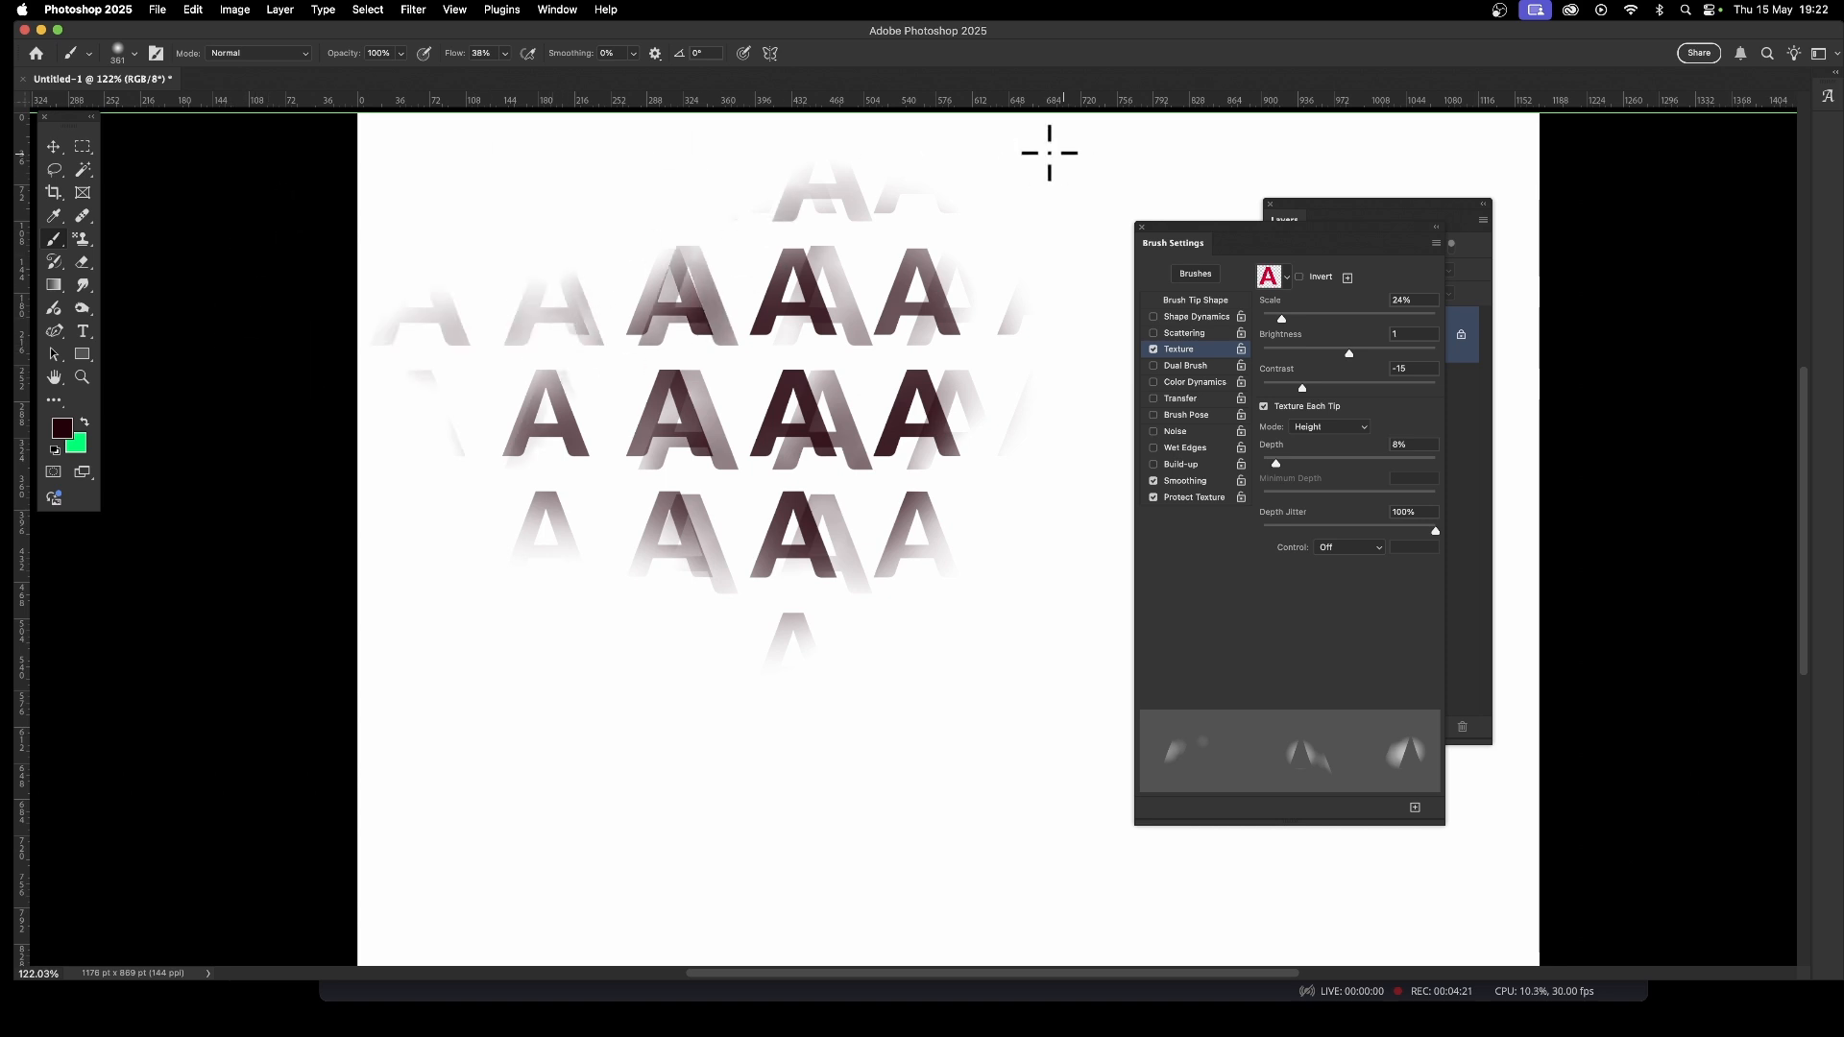
Set the foreground colour to turquoise 00ffc6 and paint textured strokes over the dark letters.
click(63, 431)
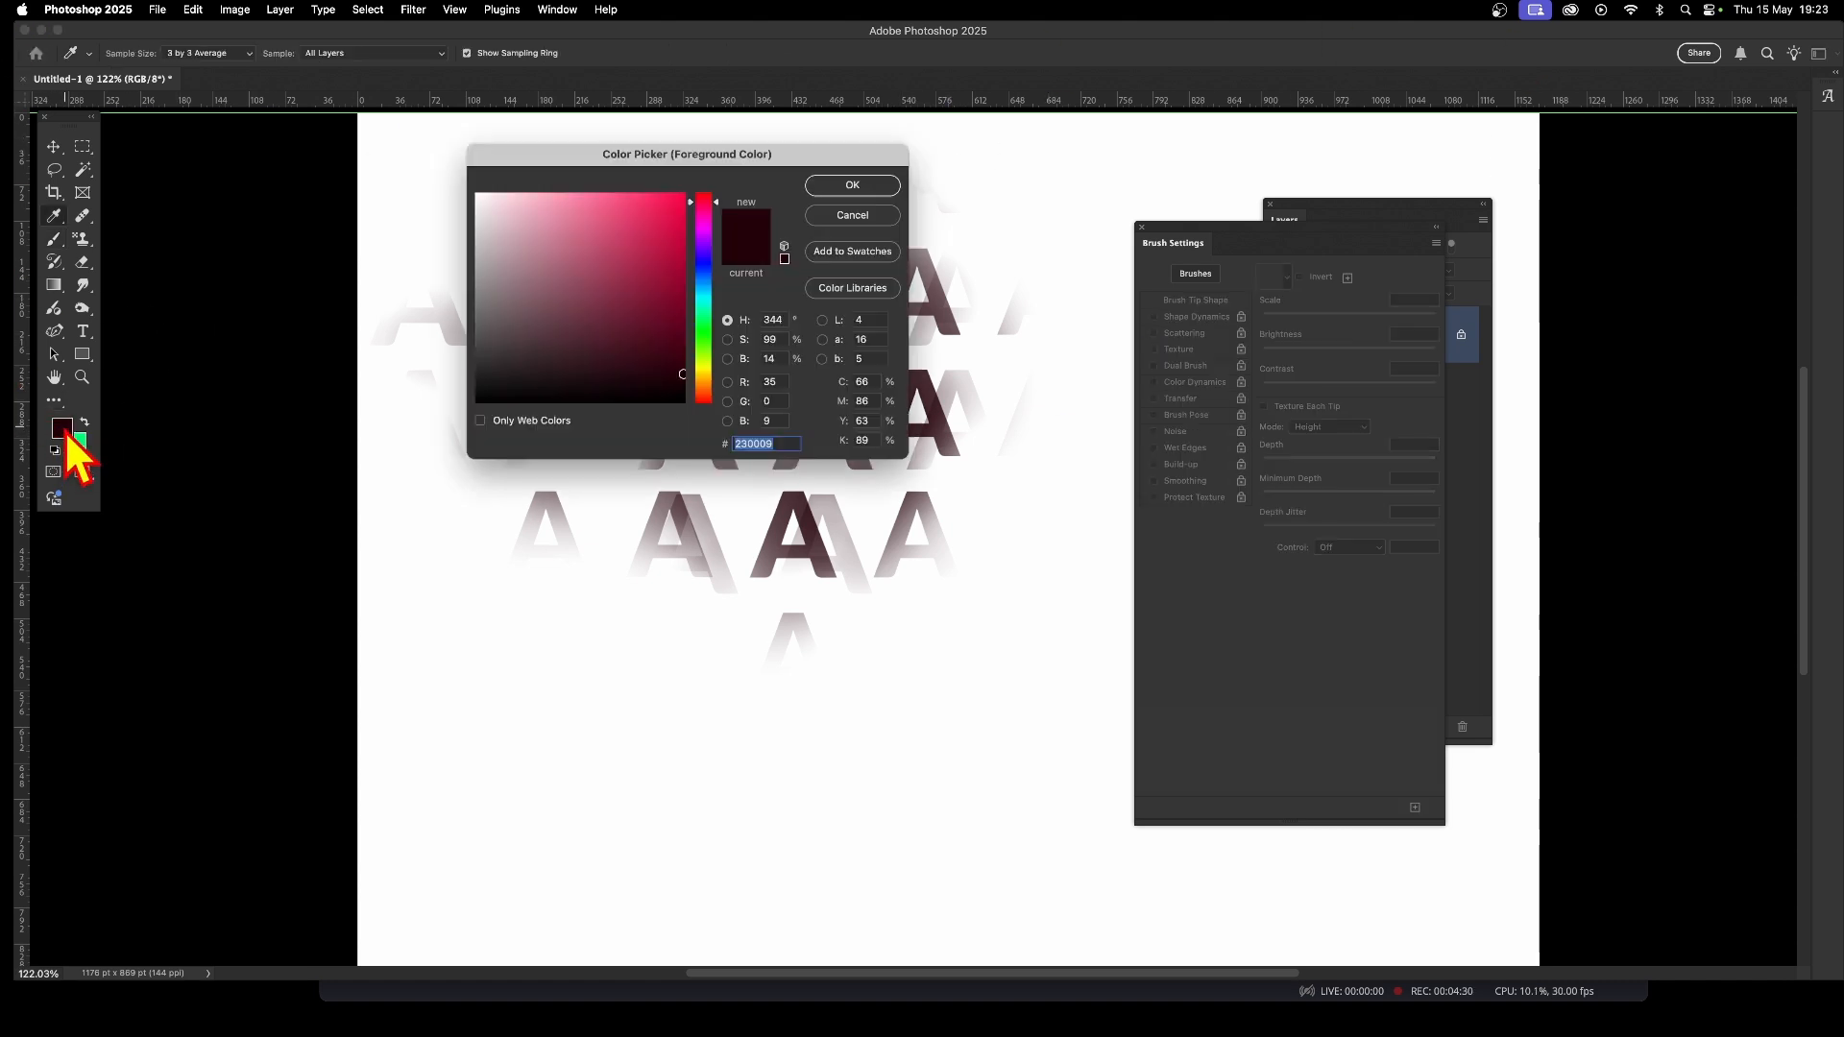
click(706, 309)
drag(673, 242, 688, 188)
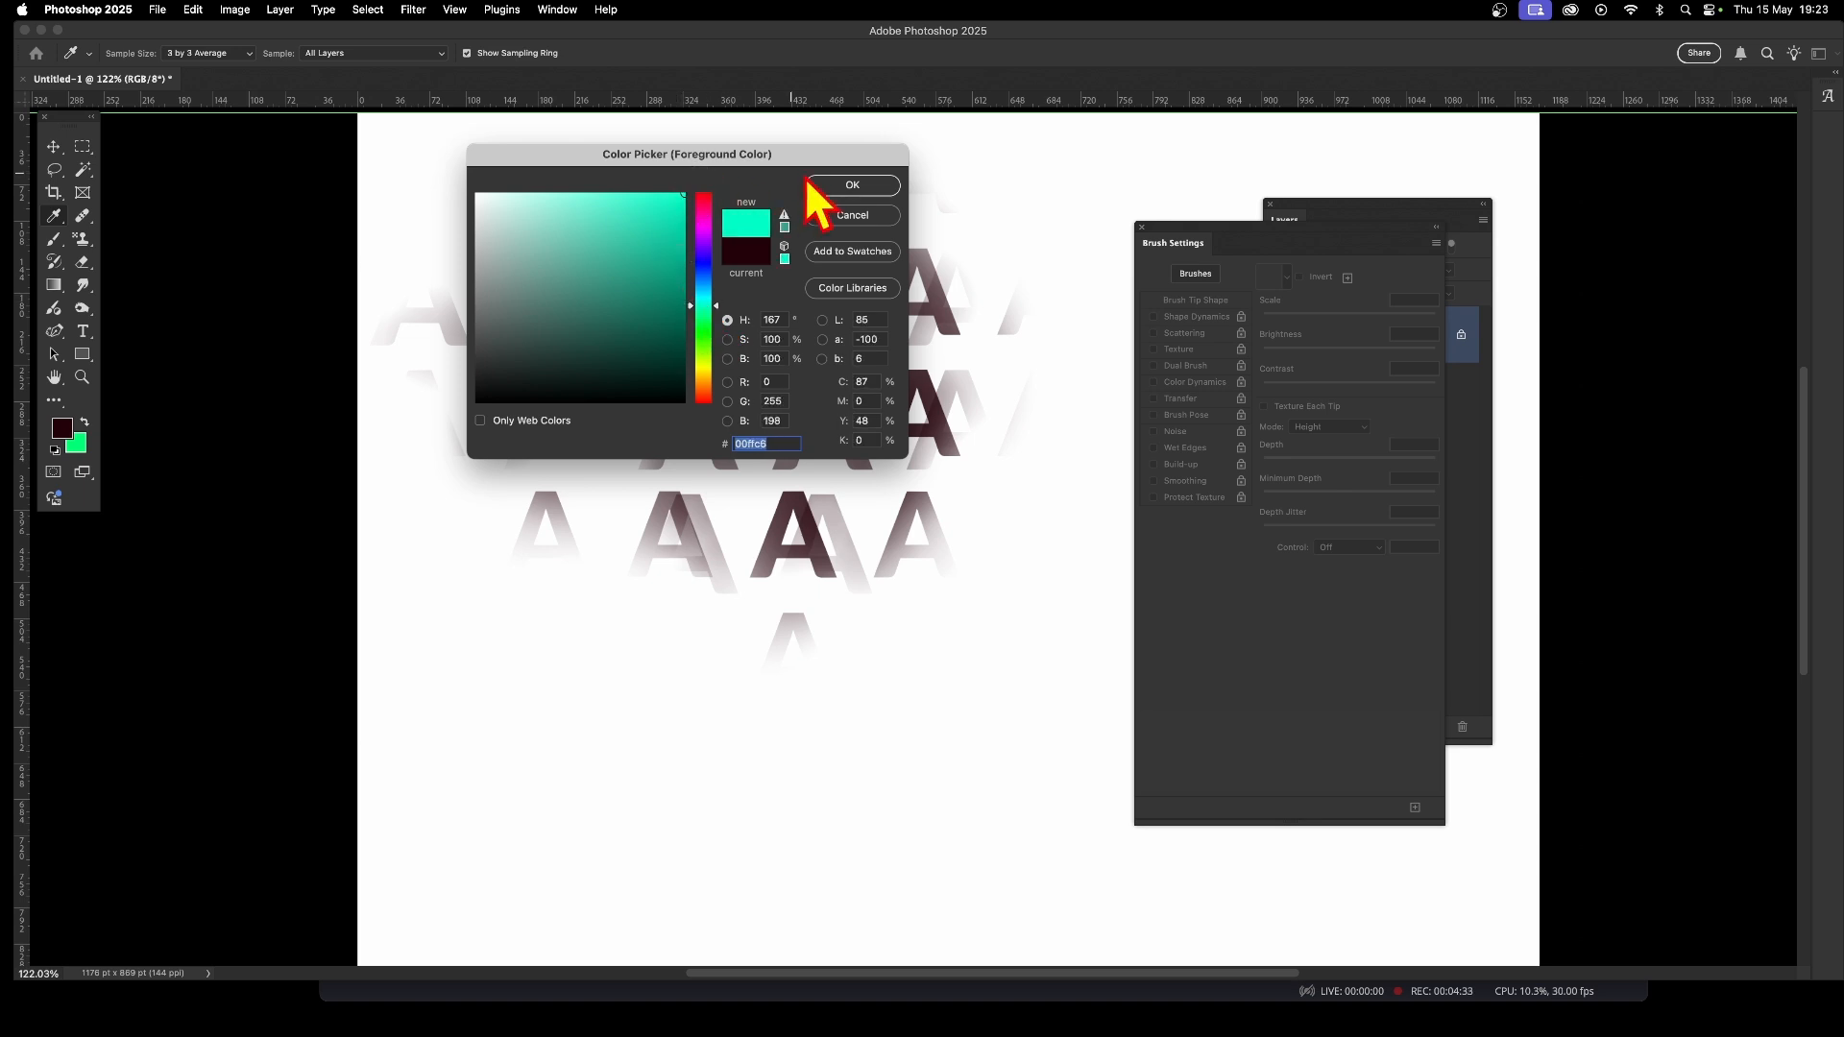
click(858, 193)
mouse_move(914, 350)
mouse_down()
mouse_move(659, 506)
mouse_move(897, 378)
mouse_move(605, 300)
mouse_move(490, 342)
mouse_move(509, 288)
mouse_move(618, 486)
mouse_move(528, 646)
mouse_move(724, 415)
mouse_move(644, 392)
mouse_up()
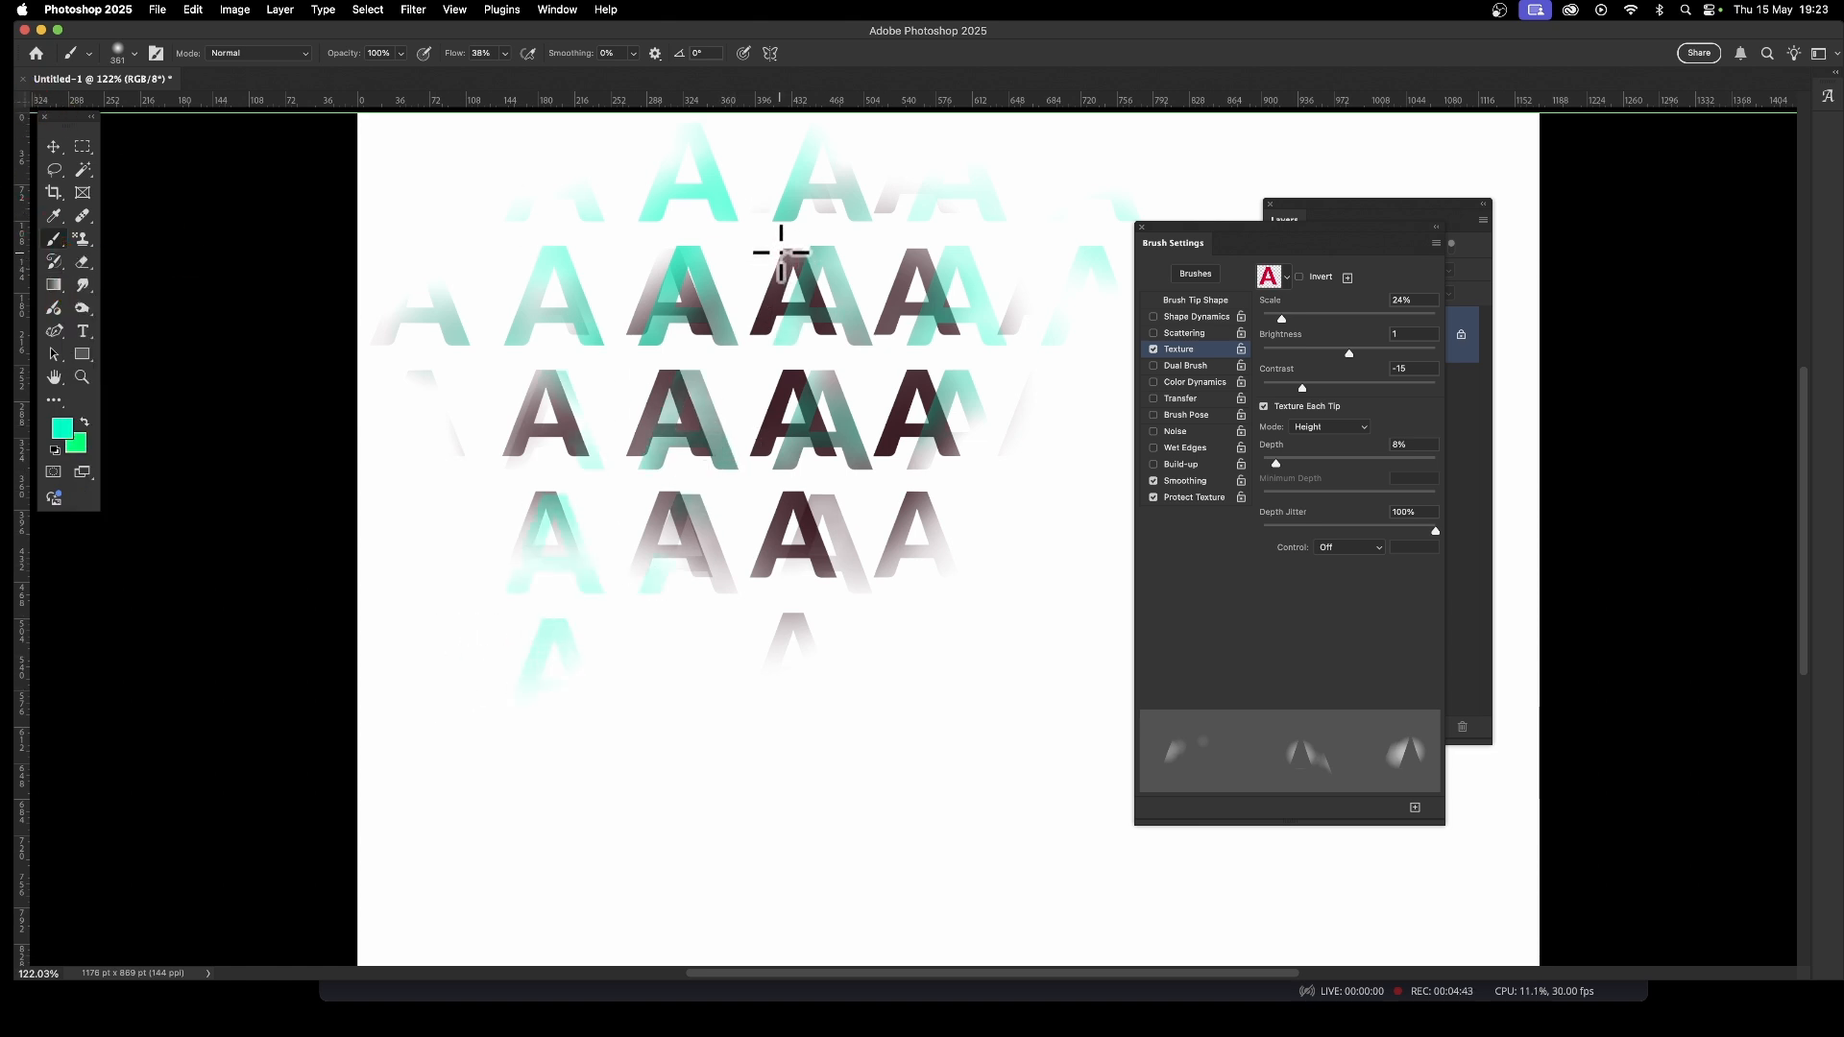
Set the texture scale to 3% and, after undoing the trial strokes, paint a small turquoise patch over the upper middle letters.
drag(1285, 323, 1265, 322)
mouse_move(1047, 509)
mouse_down()
mouse_move(922, 695)
mouse_move(989, 600)
mouse_up()
mouse_move(1120, 362)
mouse_down()
mouse_move(1087, 264)
mouse_move(1100, 225)
mouse_move(800, 200)
mouse_move(624, 259)
mouse_move(851, 242)
mouse_move(990, 255)
mouse_up()
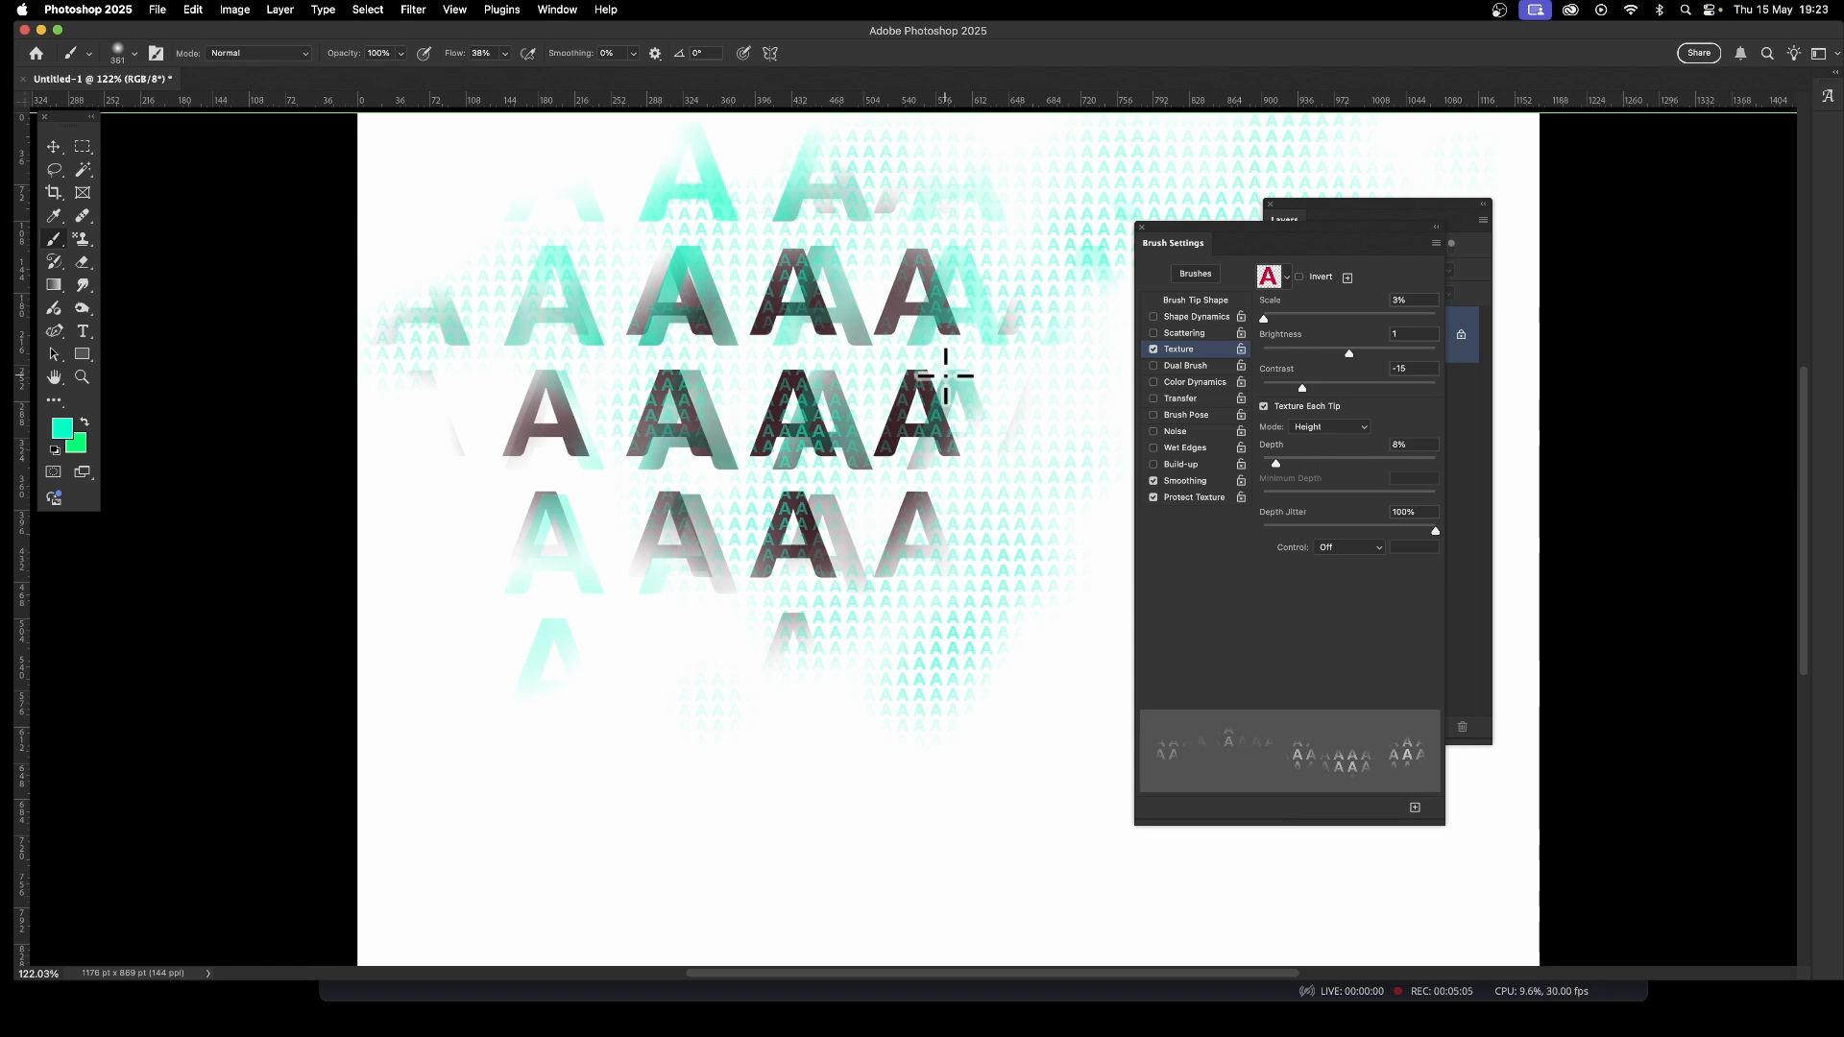
key(super+z)
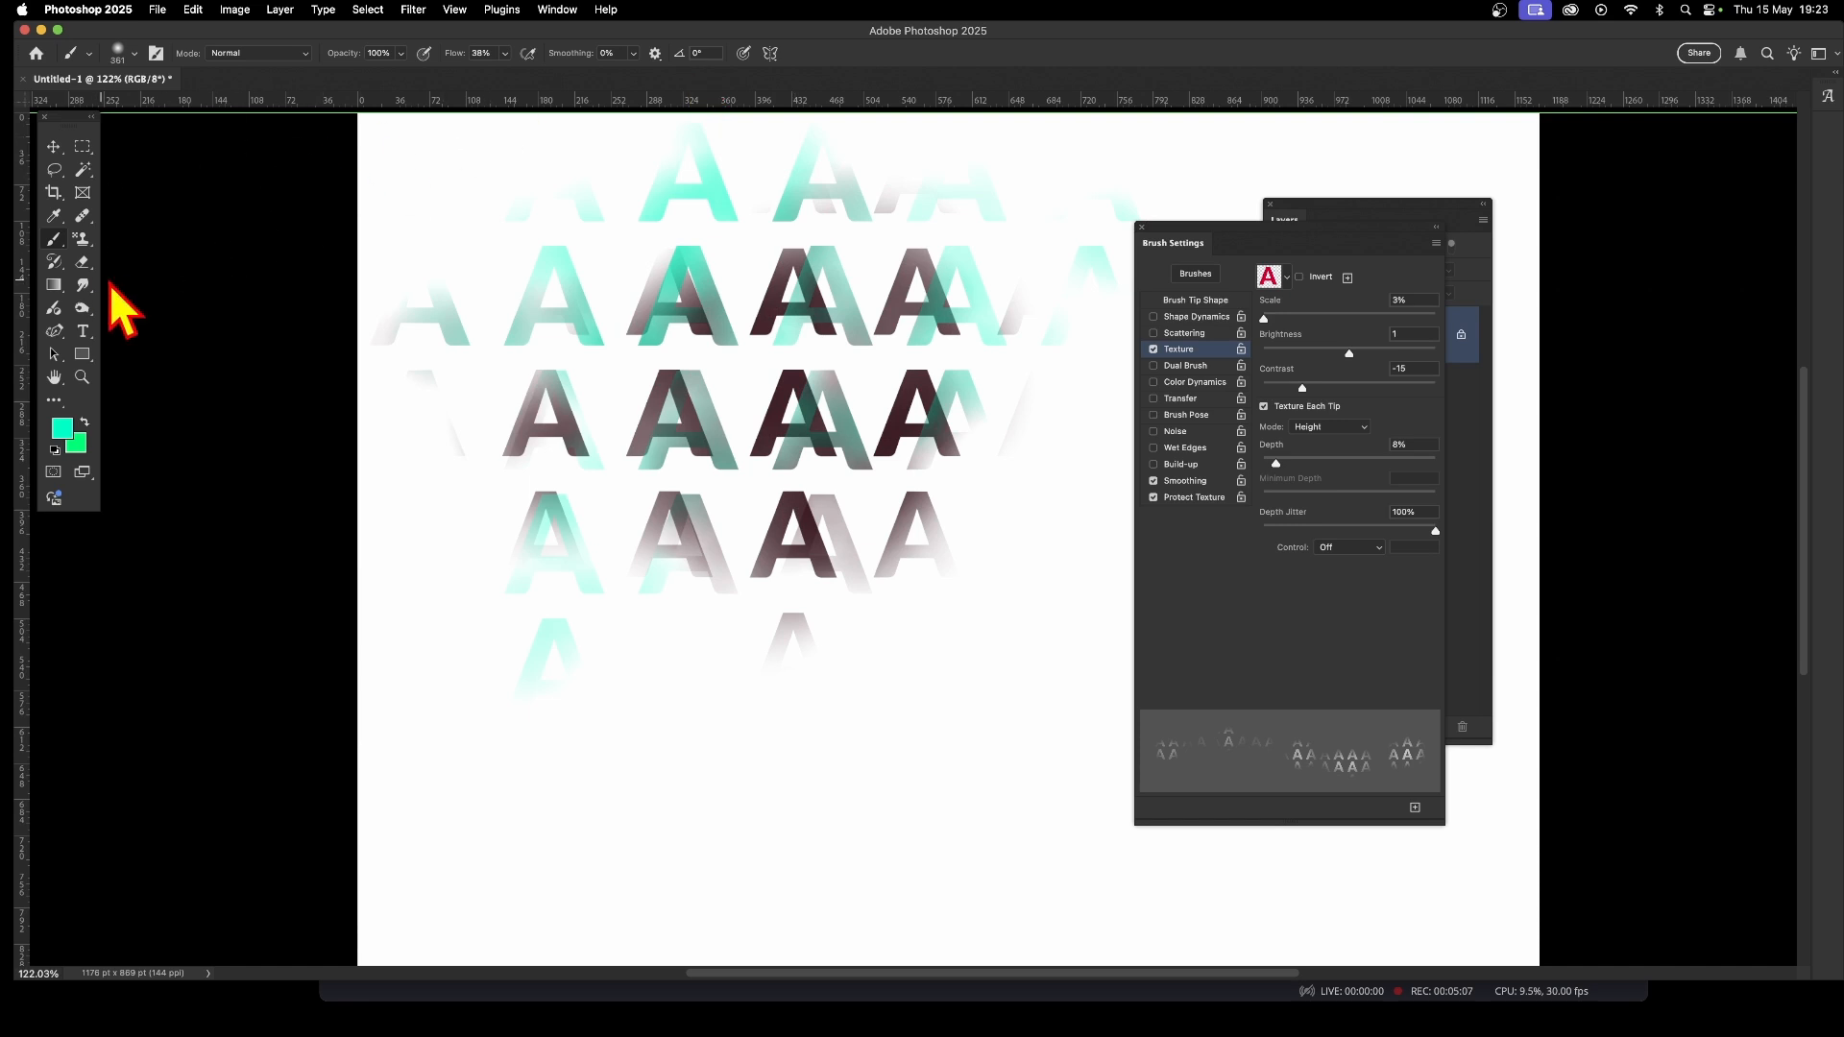
mouse_move(811, 236)
mouse_down()
mouse_move(820, 162)
mouse_move(842, 210)
mouse_move(822, 281)
mouse_move(874, 262)
mouse_up()
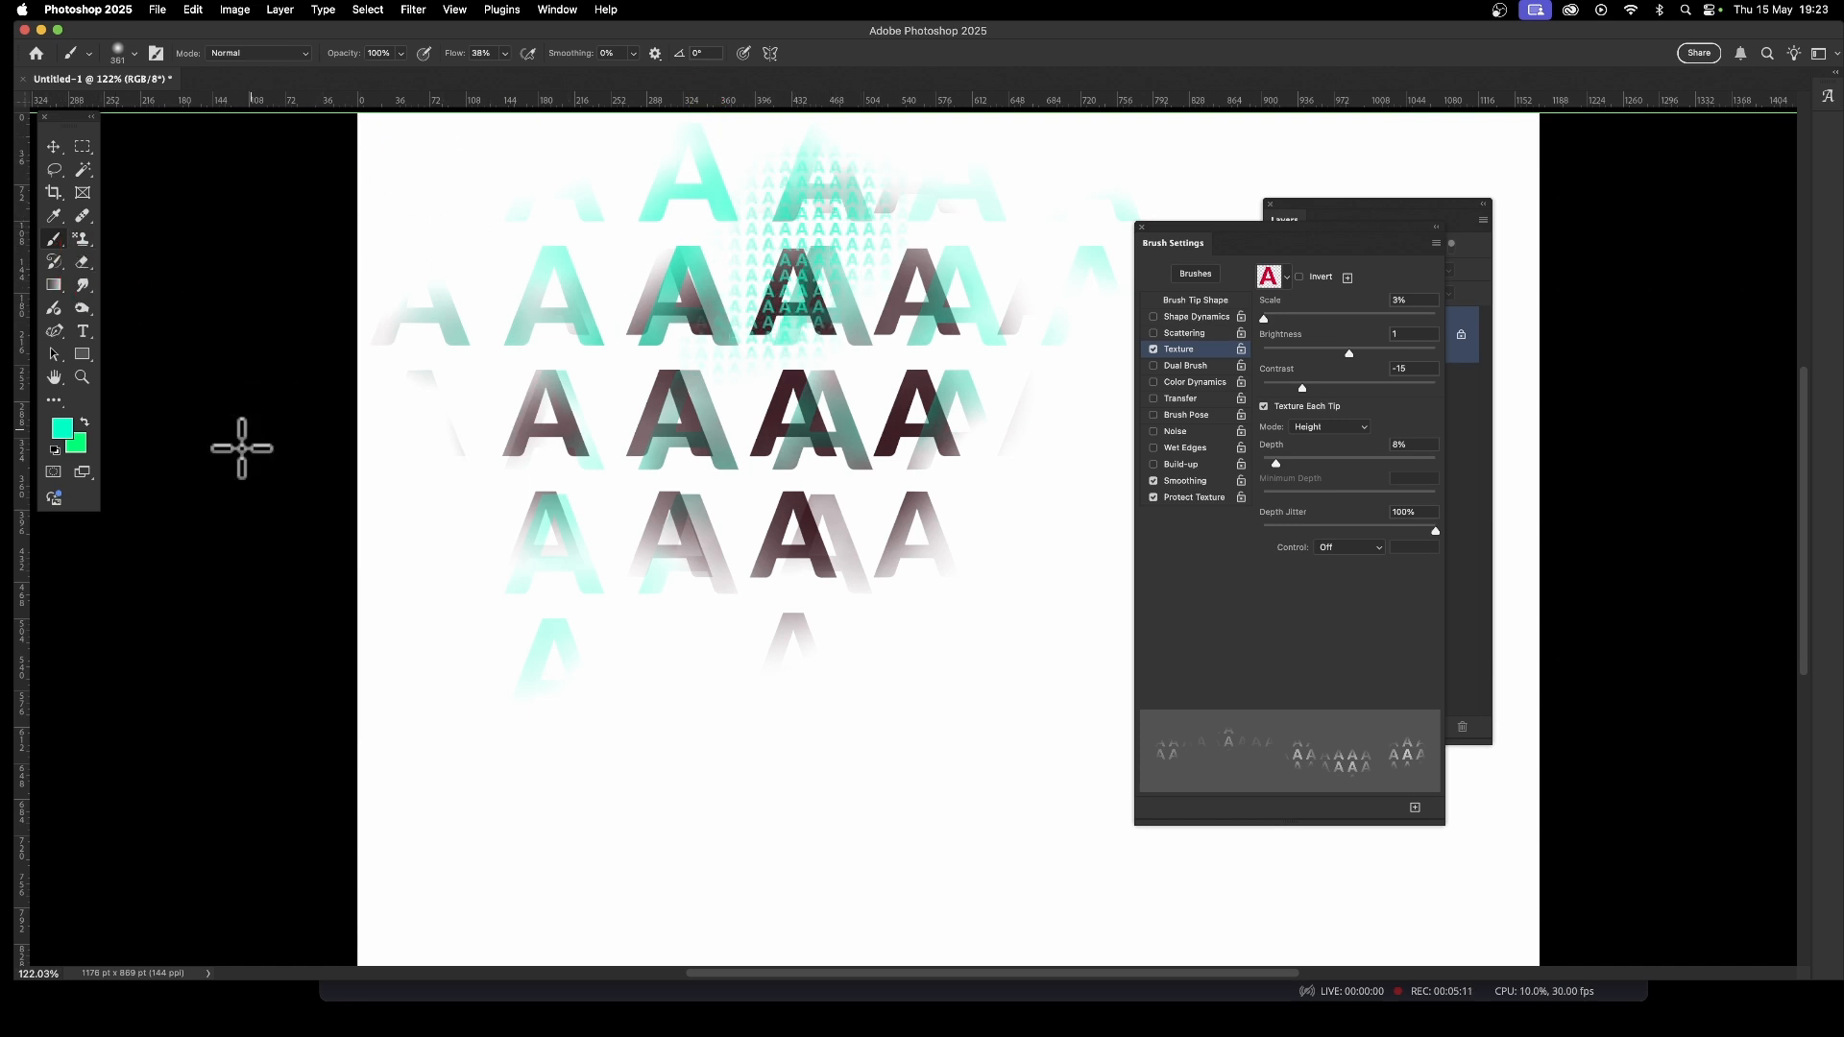
Set the foreground colour to yellow f0ff00 and paint a patch of tiny letters beside the turquoise one.
click(62, 428)
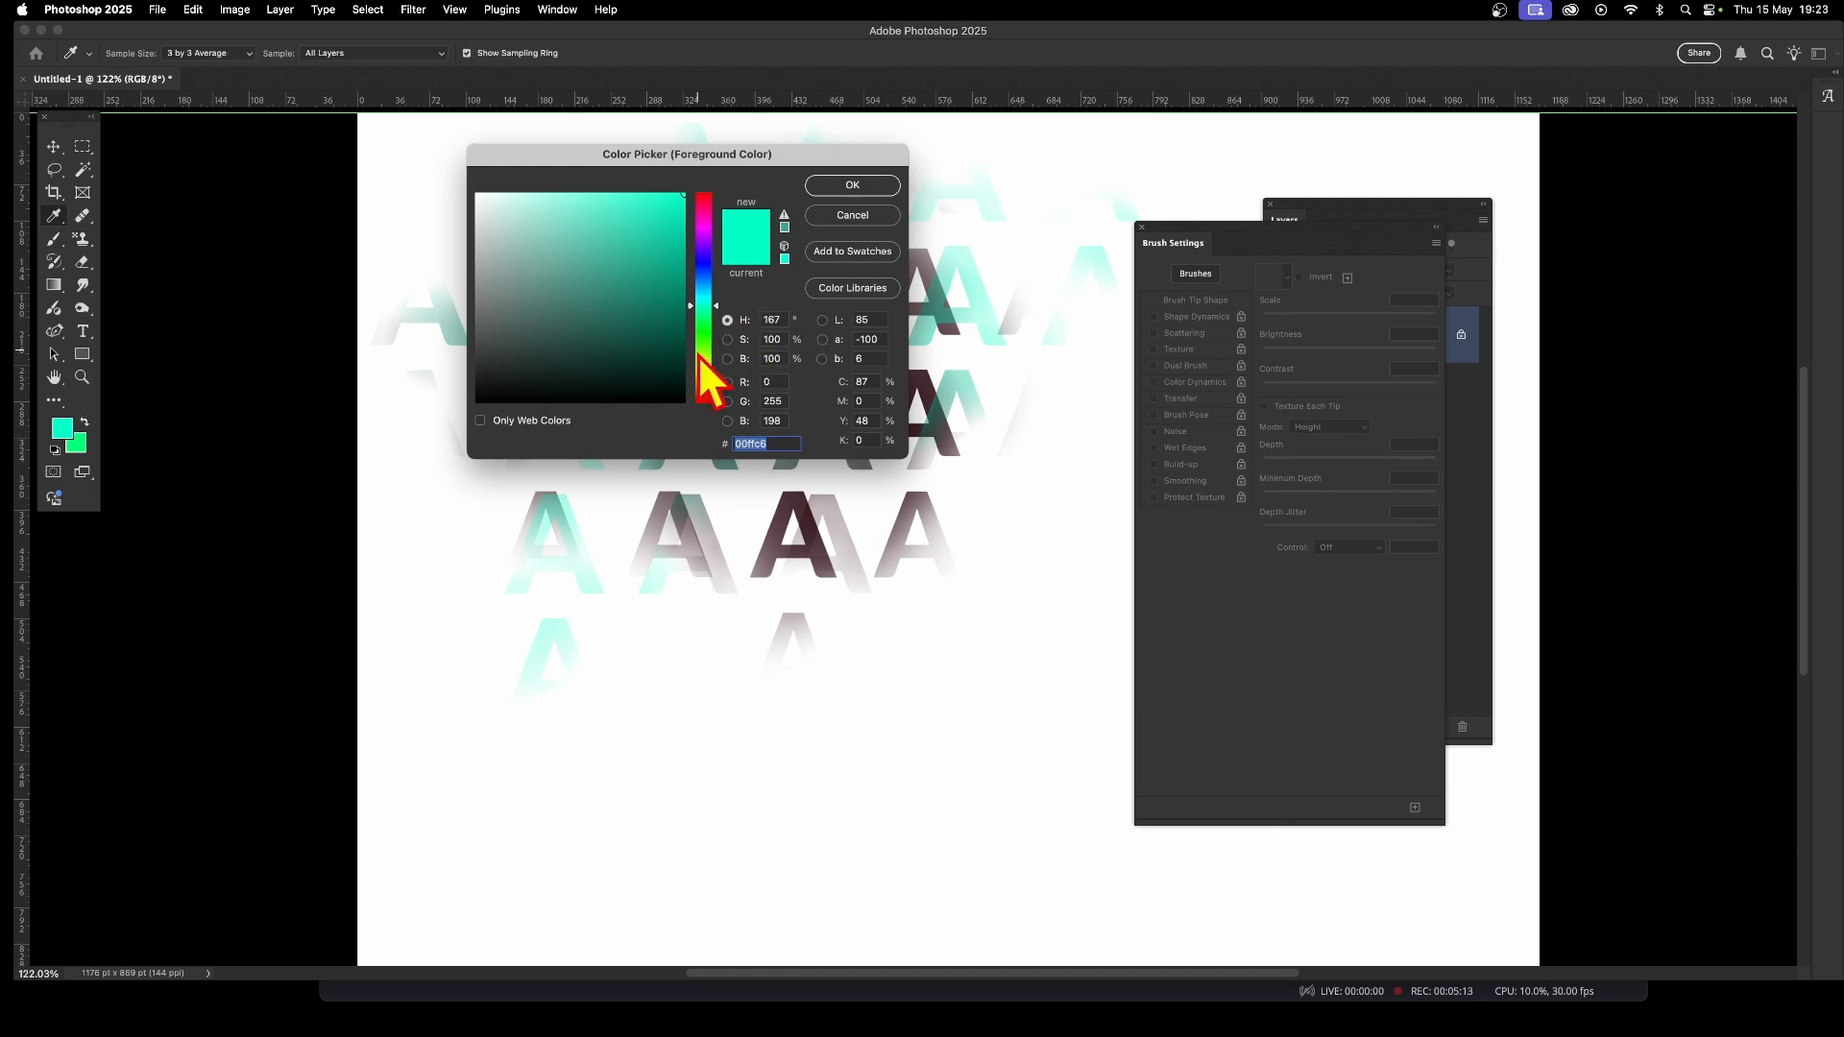
click(704, 365)
click(852, 185)
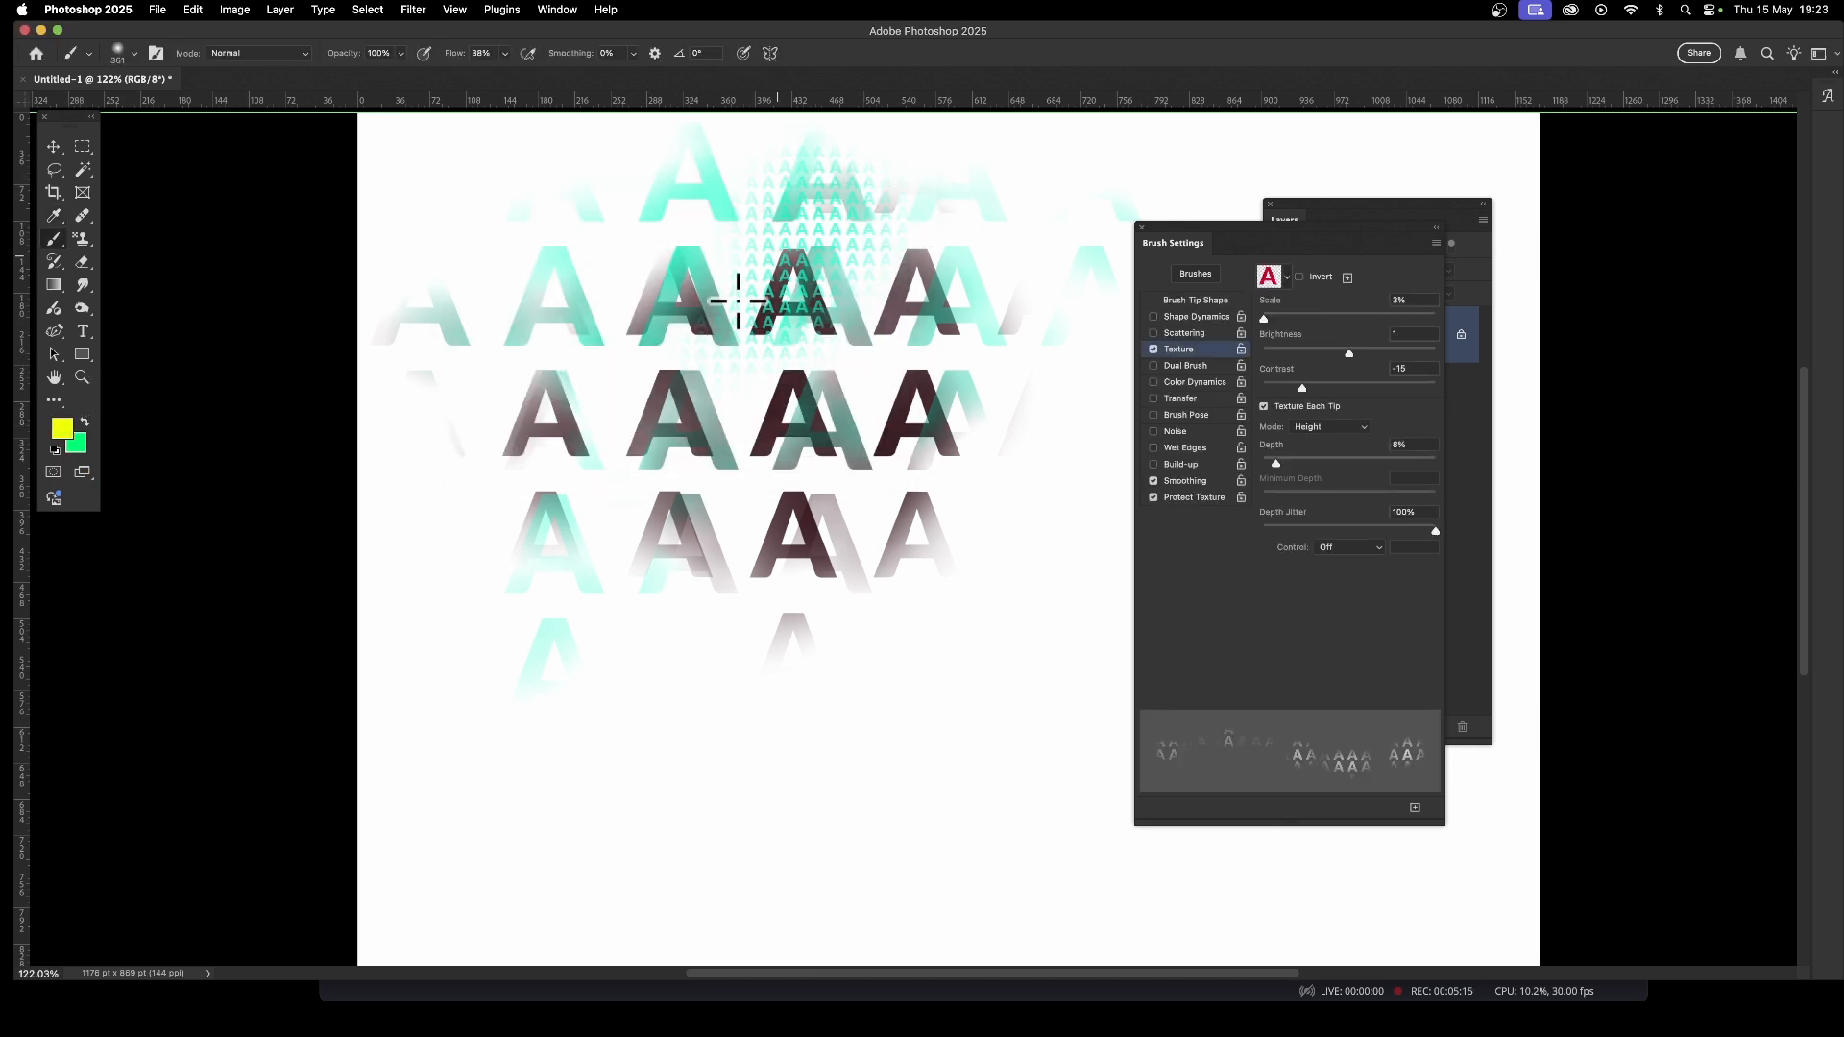
mouse_move(836, 346)
mouse_down()
mouse_move(767, 292)
mouse_move(793, 309)
mouse_move(868, 211)
mouse_move(923, 219)
mouse_move(881, 201)
mouse_move(887, 252)
mouse_up()
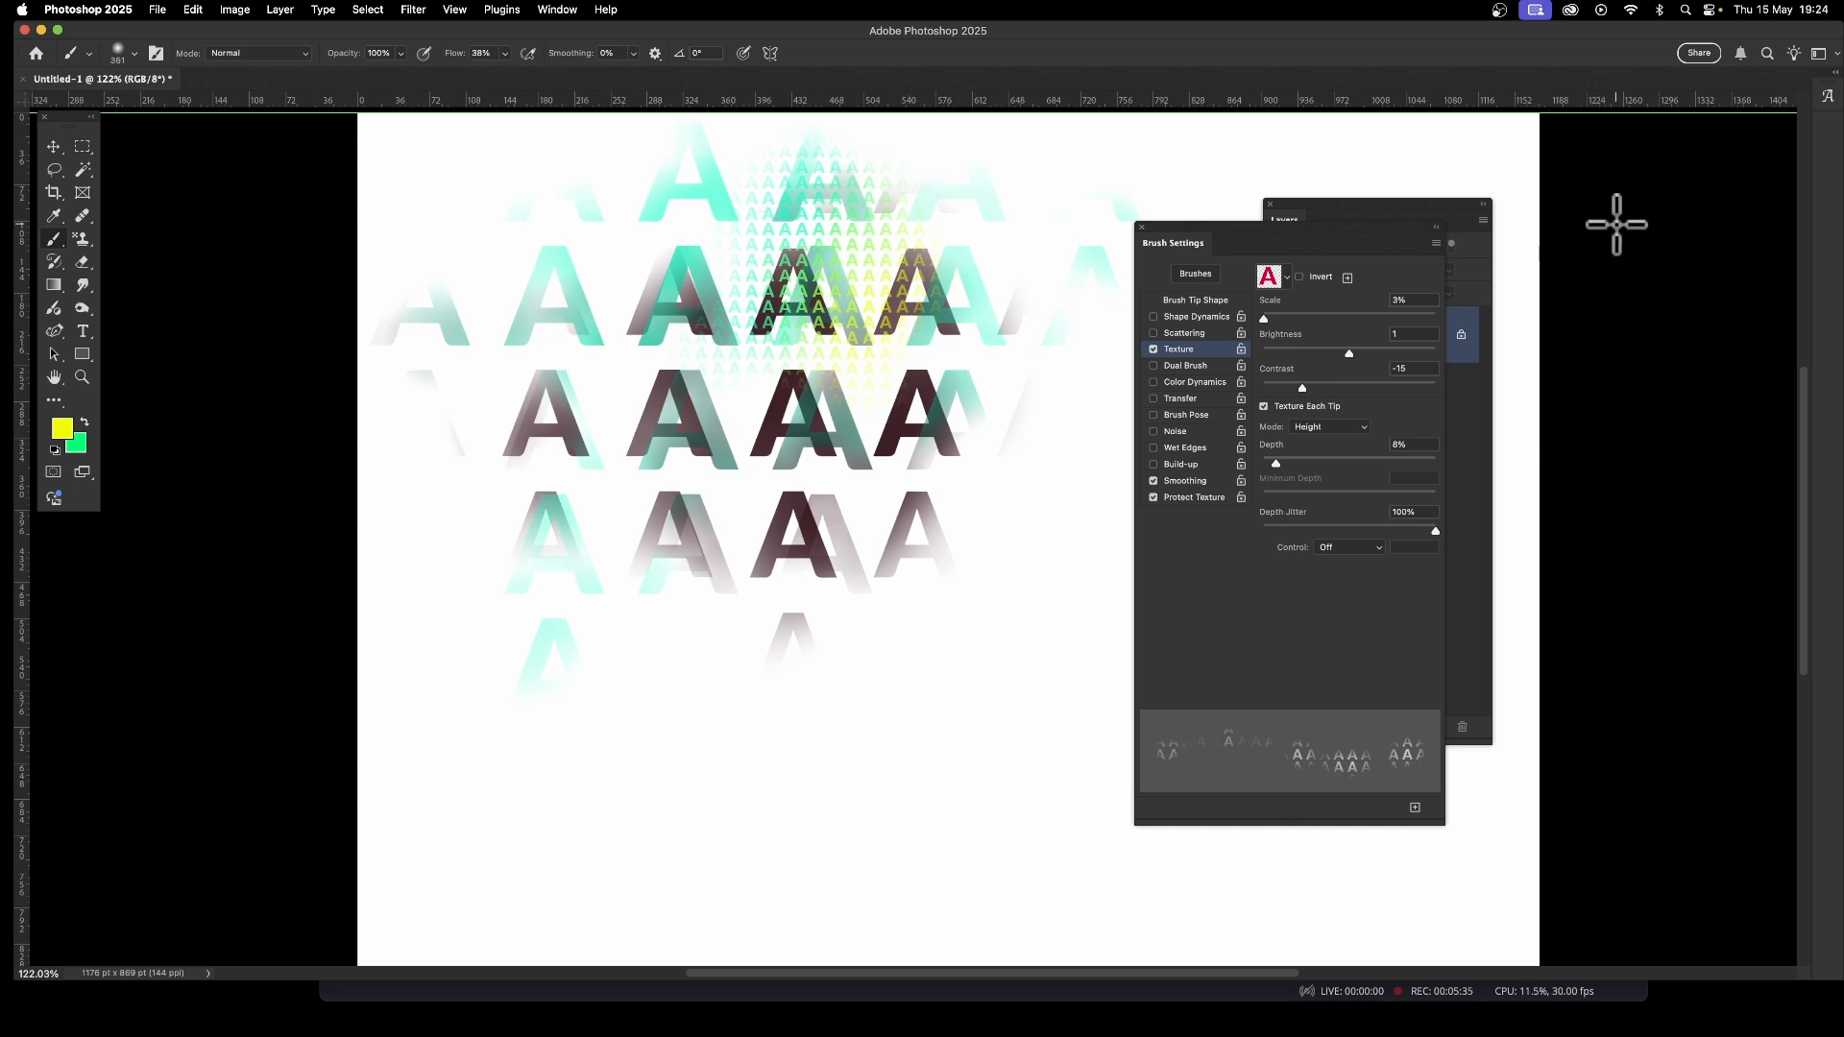
Set the texture scale to 20% and paint larger yellow letters to the right of the dark ones.
drag(1264, 319, 1279, 320)
mouse_move(925, 605)
mouse_down()
mouse_move(929, 517)
mouse_move(772, 573)
mouse_move(912, 397)
mouse_move(911, 257)
mouse_up()
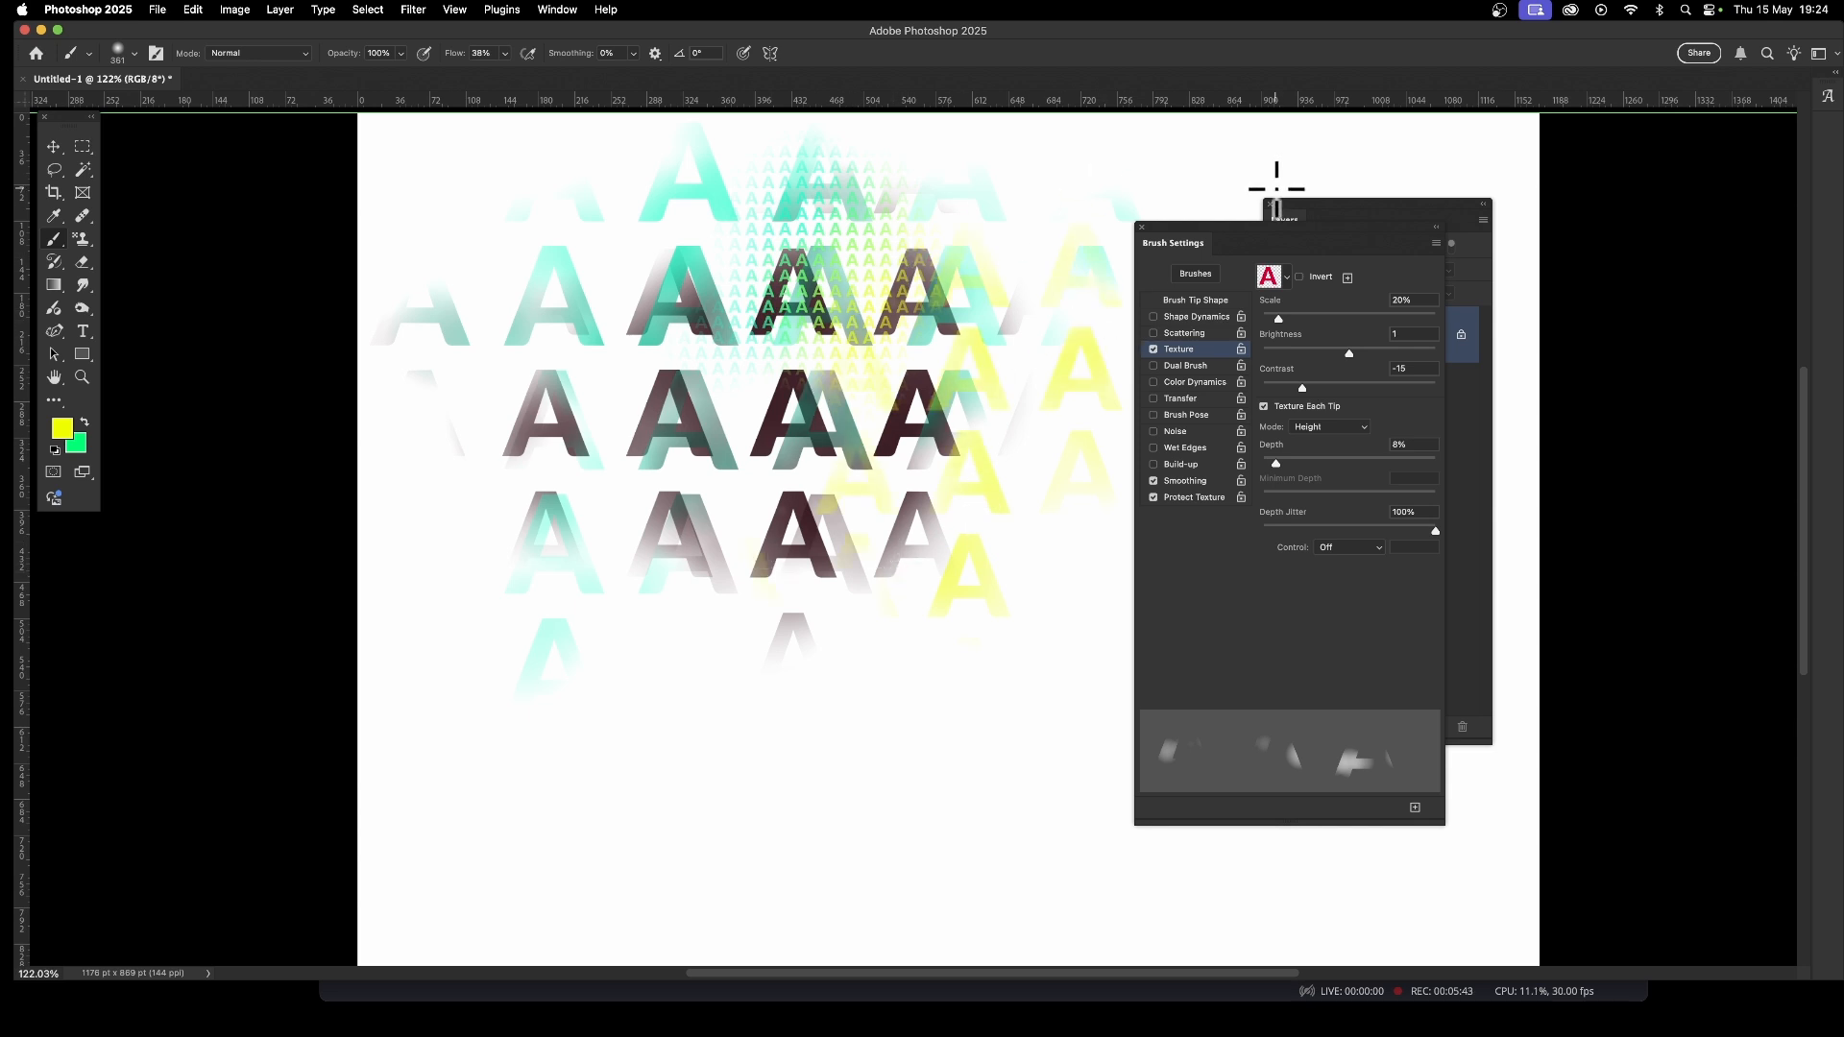
Try painting yellow letters with the texture brightness at -150 and undo the stroke.
drag(1349, 355, 1240, 360)
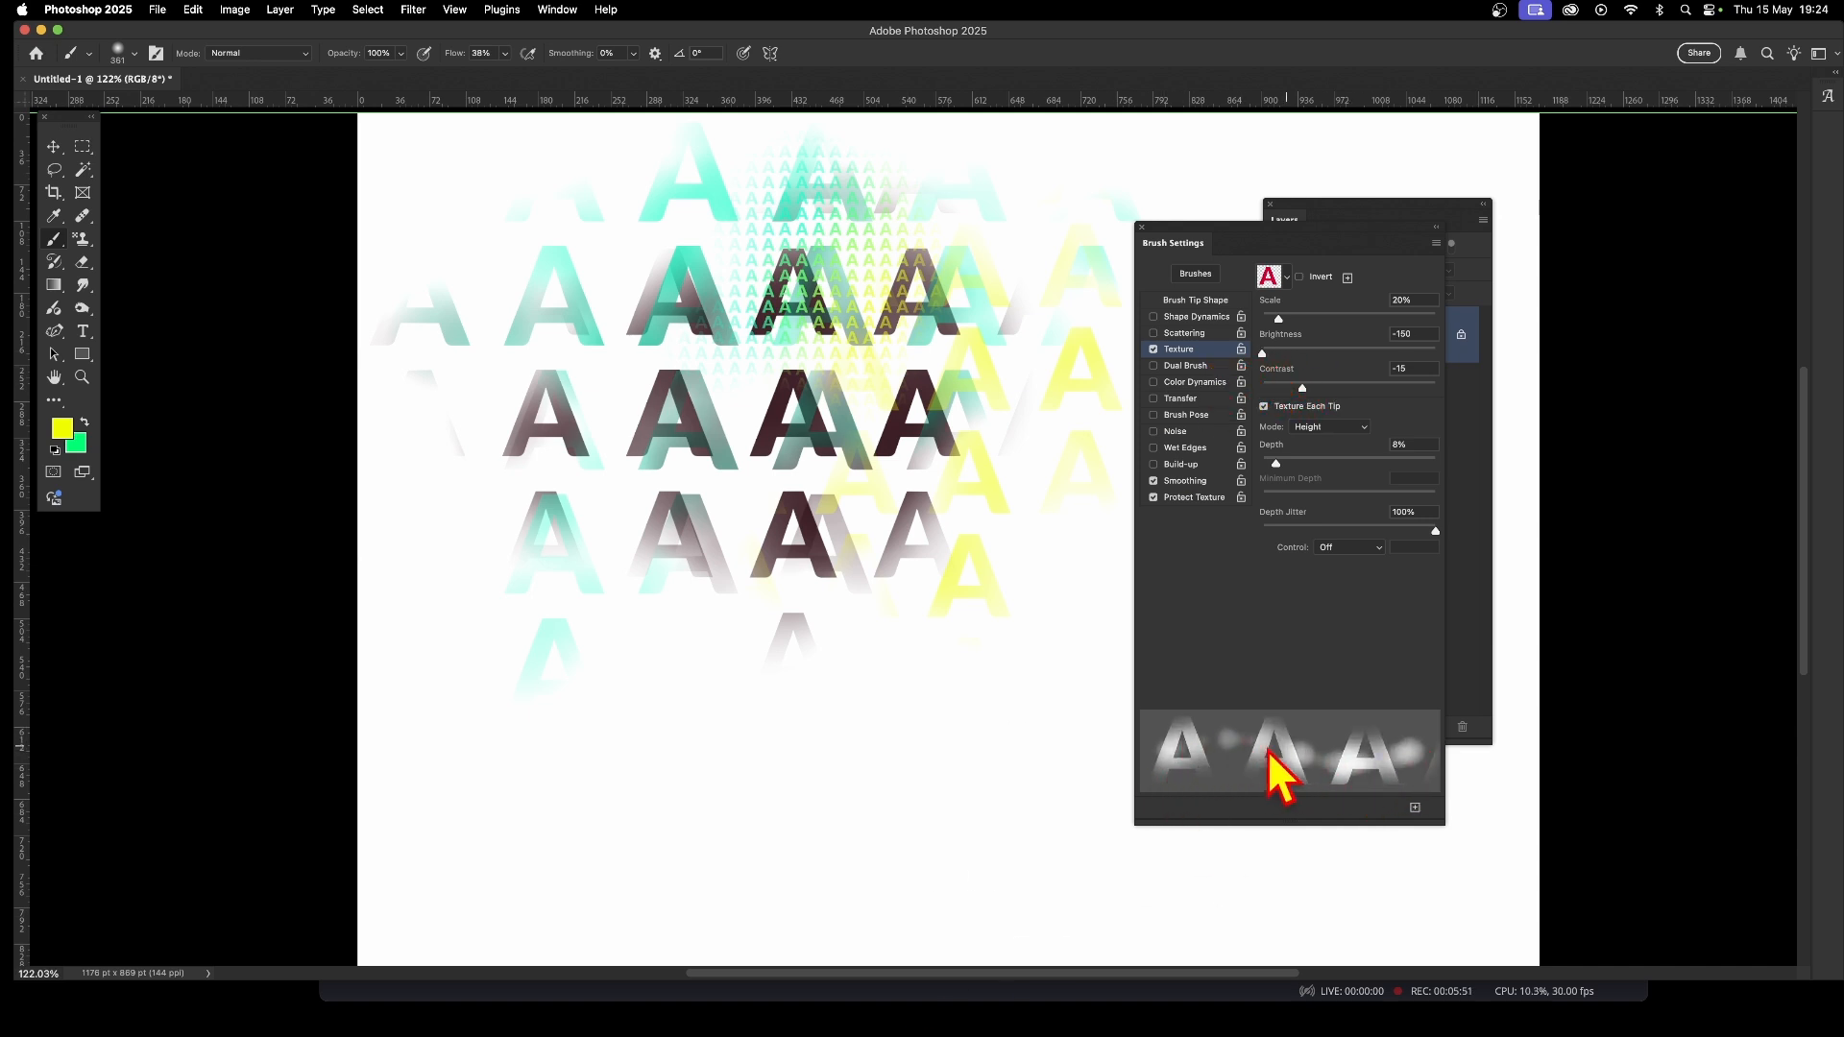
mouse_move(914, 695)
mouse_down()
mouse_move(919, 859)
mouse_move(924, 793)
mouse_move(780, 780)
mouse_move(926, 740)
mouse_up()
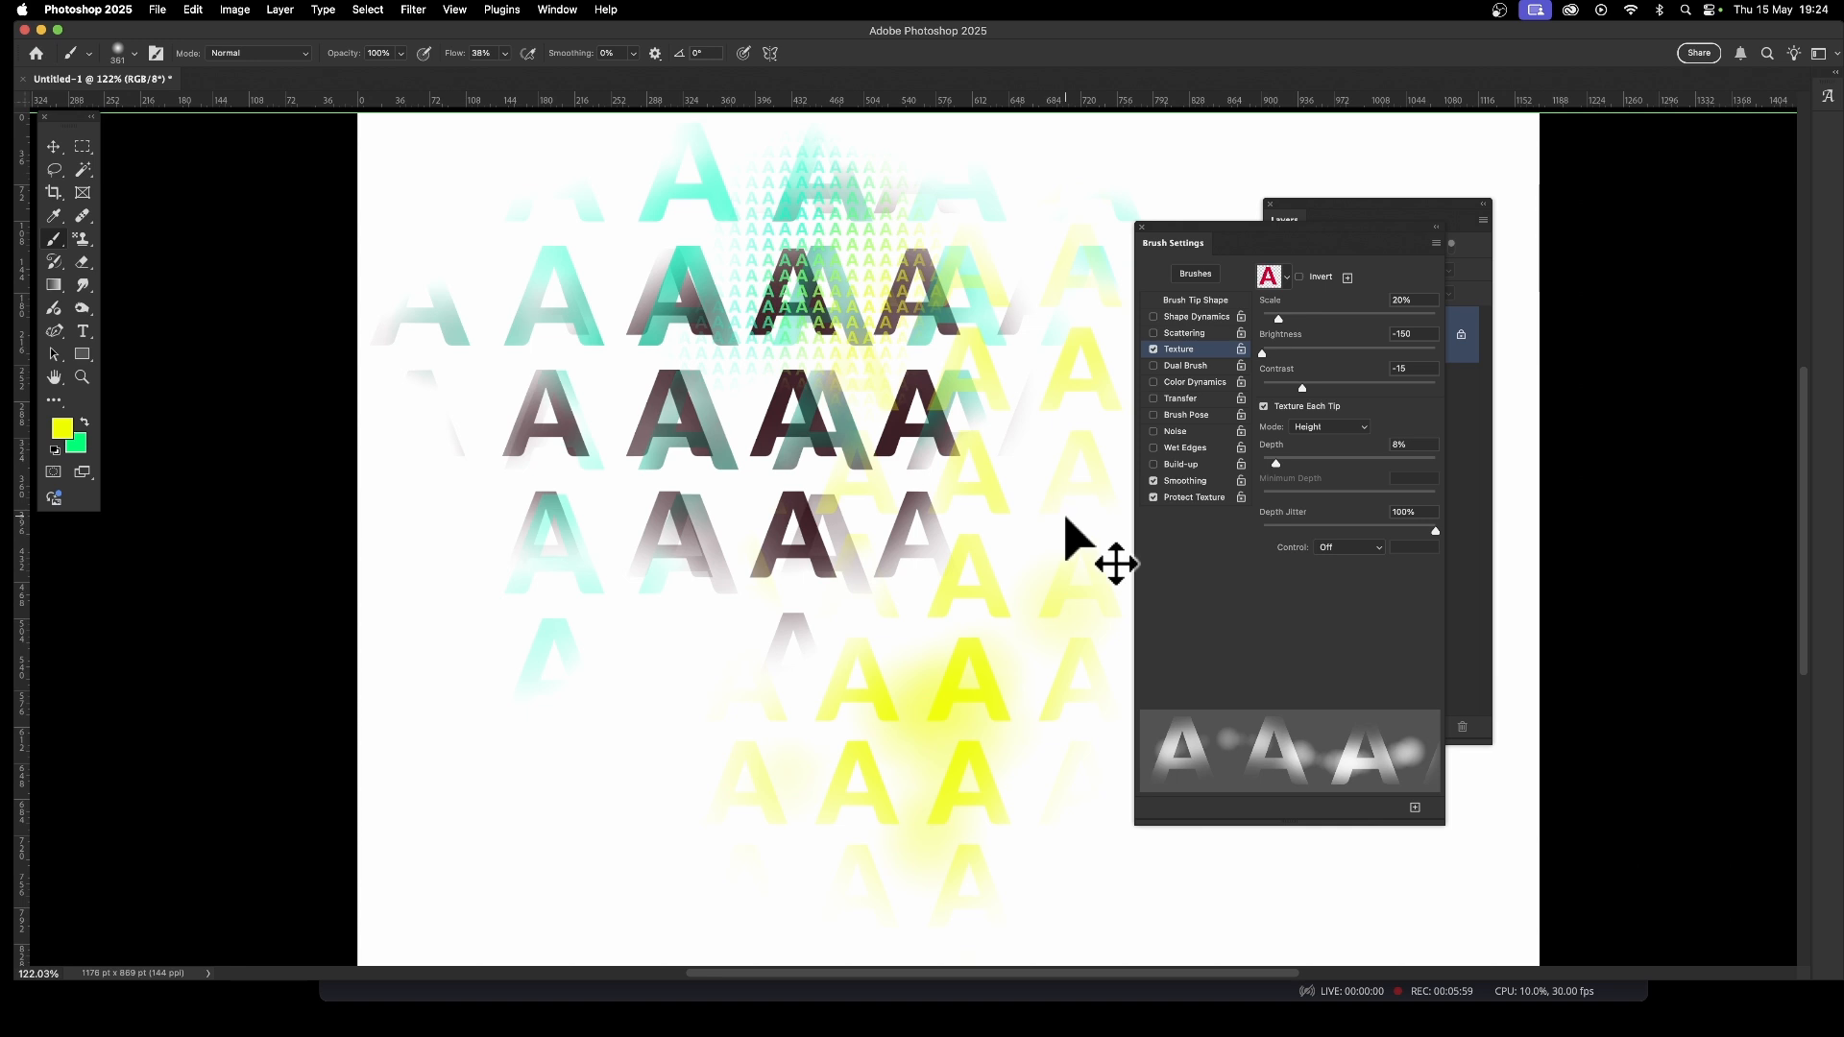
key(super+z)
Set the texture brightness to -62, scale to 7% and contrast to 66, and paint yellow letters across the middle of the canvas.
drag(1267, 354, 1326, 369)
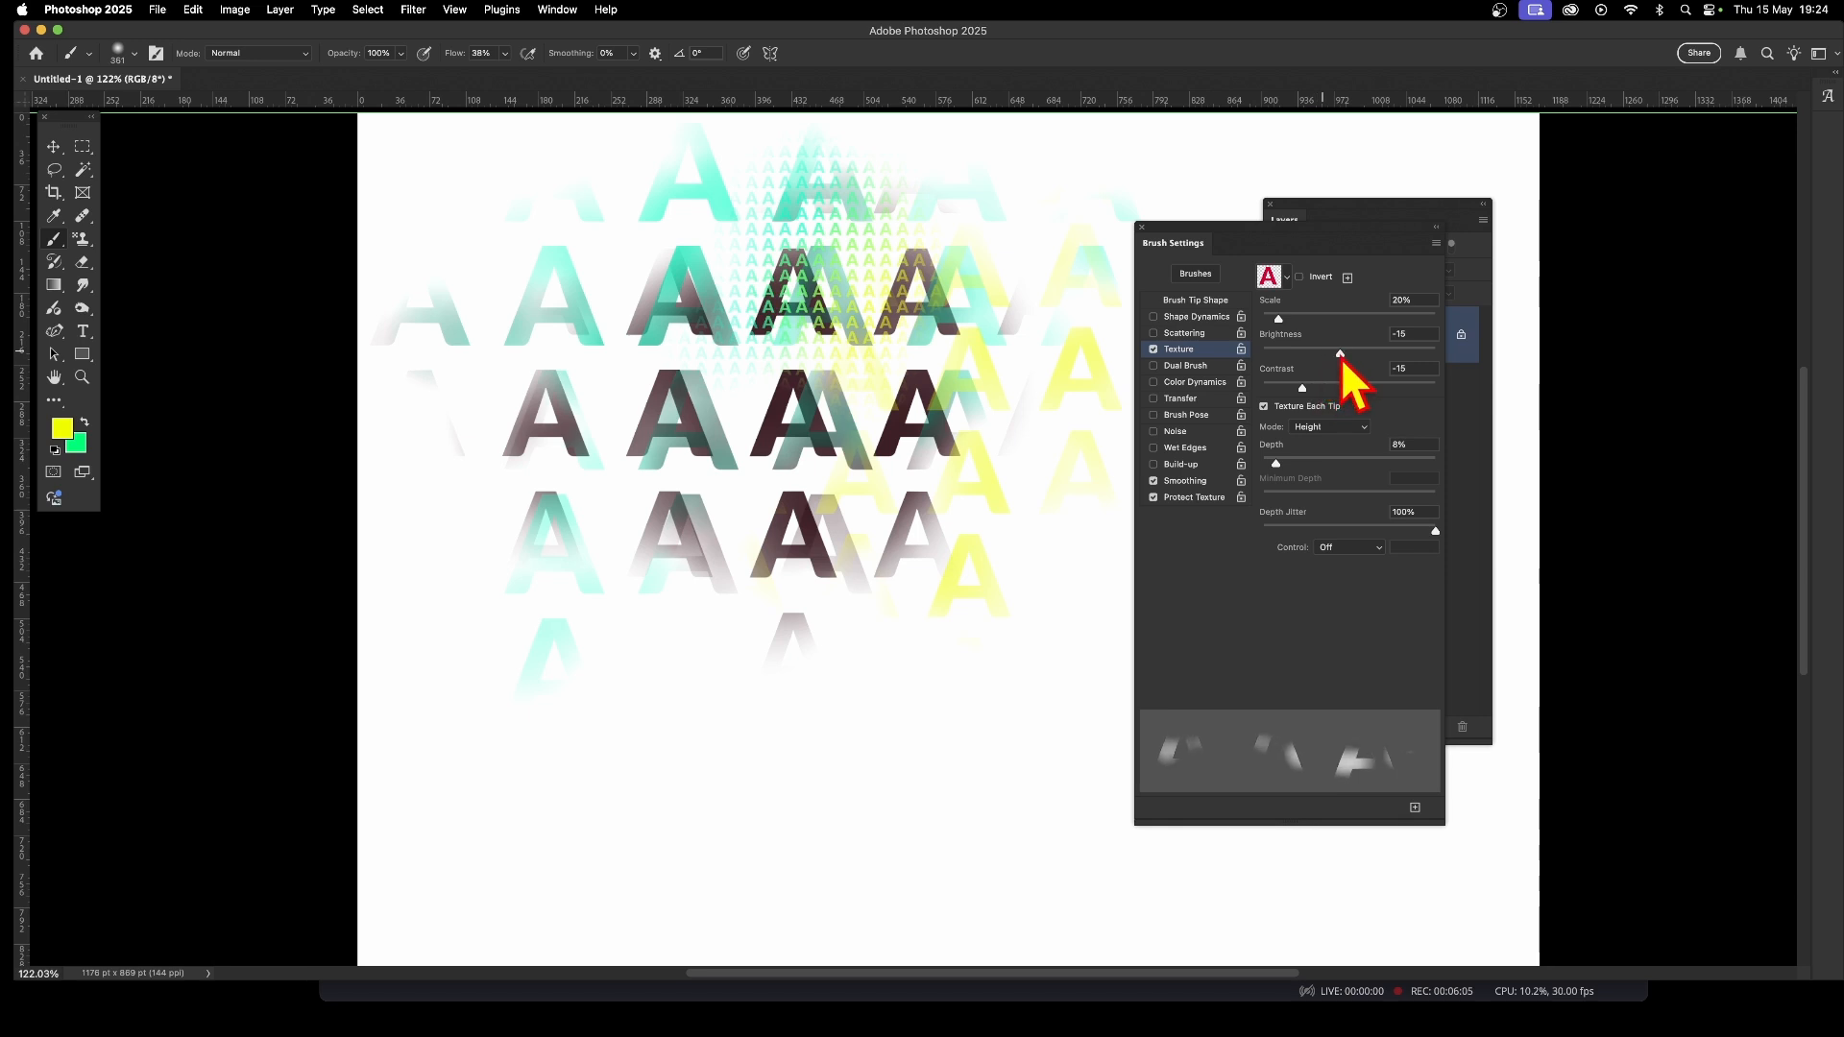
mouse_move(1324, 355)
mouse_down()
mouse_move(1308, 355)
mouse_move(1383, 363)
mouse_move(1313, 365)
mouse_move(1291, 320)
mouse_move(1267, 320)
mouse_up()
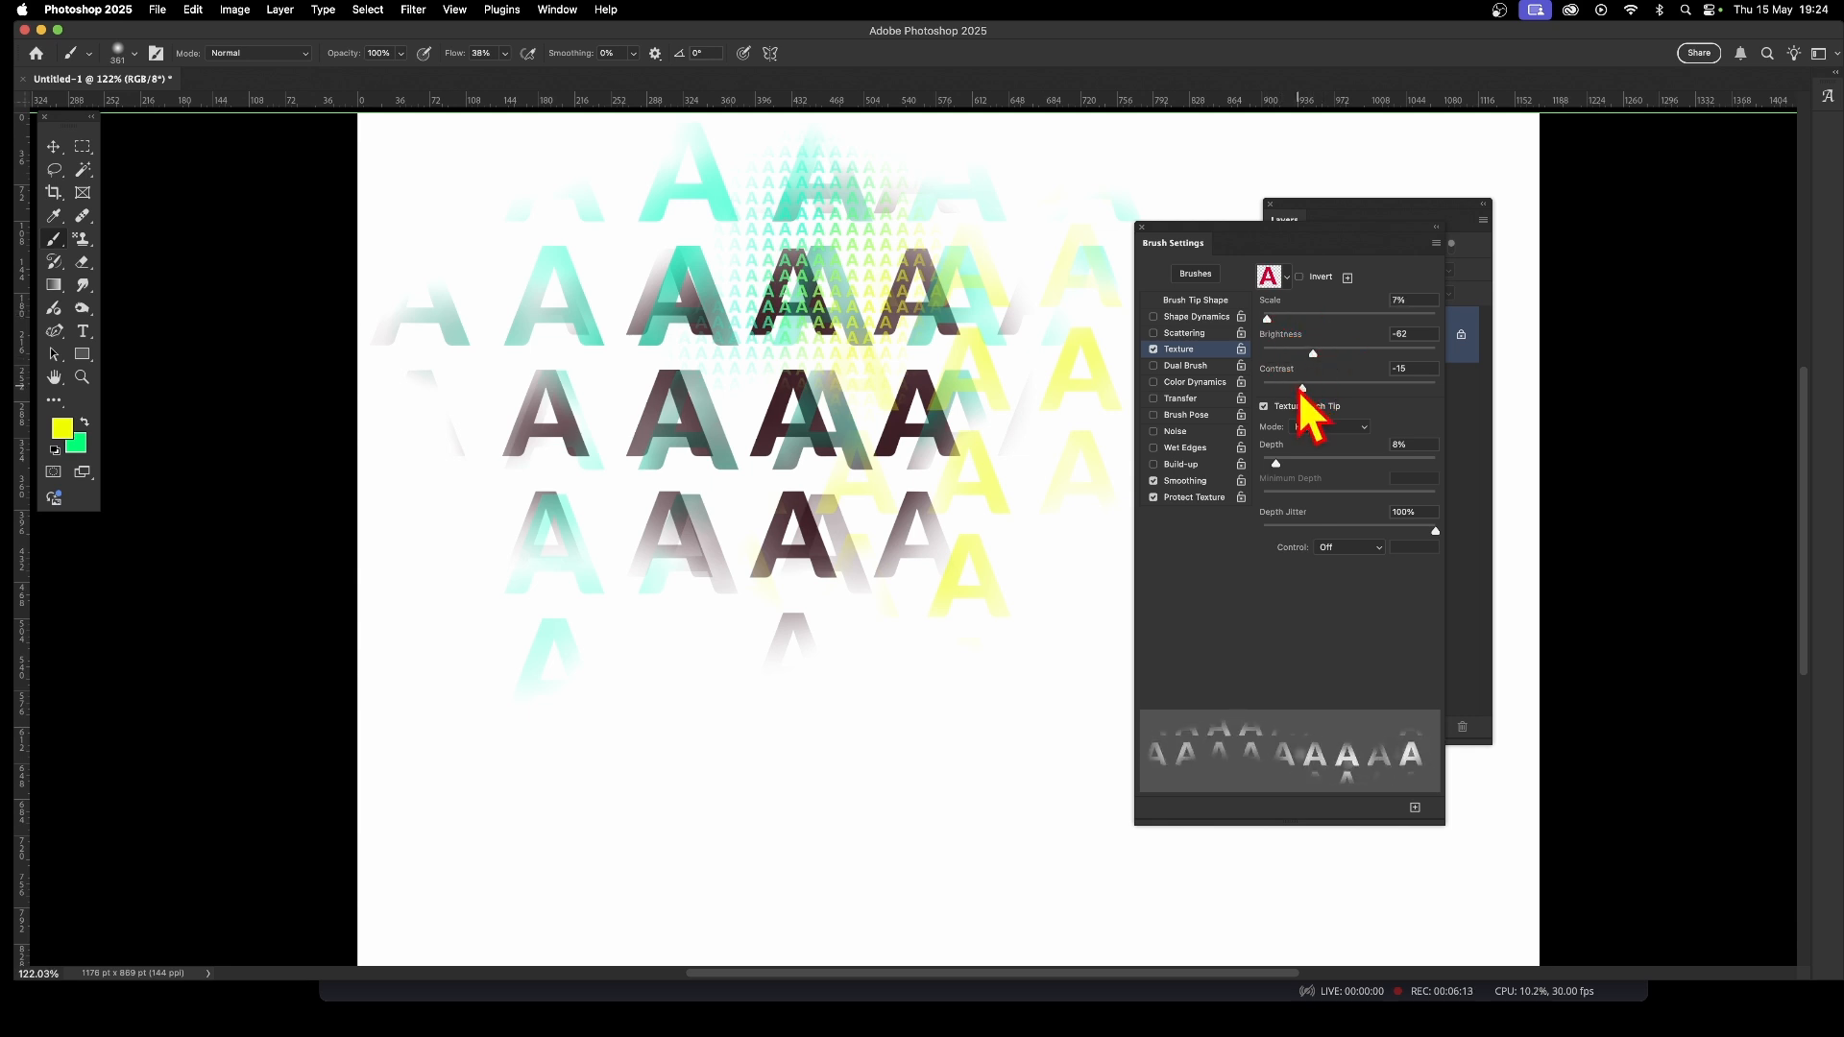
mouse_move(1314, 390)
mouse_down()
mouse_move(1231, 390)
mouse_move(1445, 411)
mouse_move(1252, 411)
mouse_up()
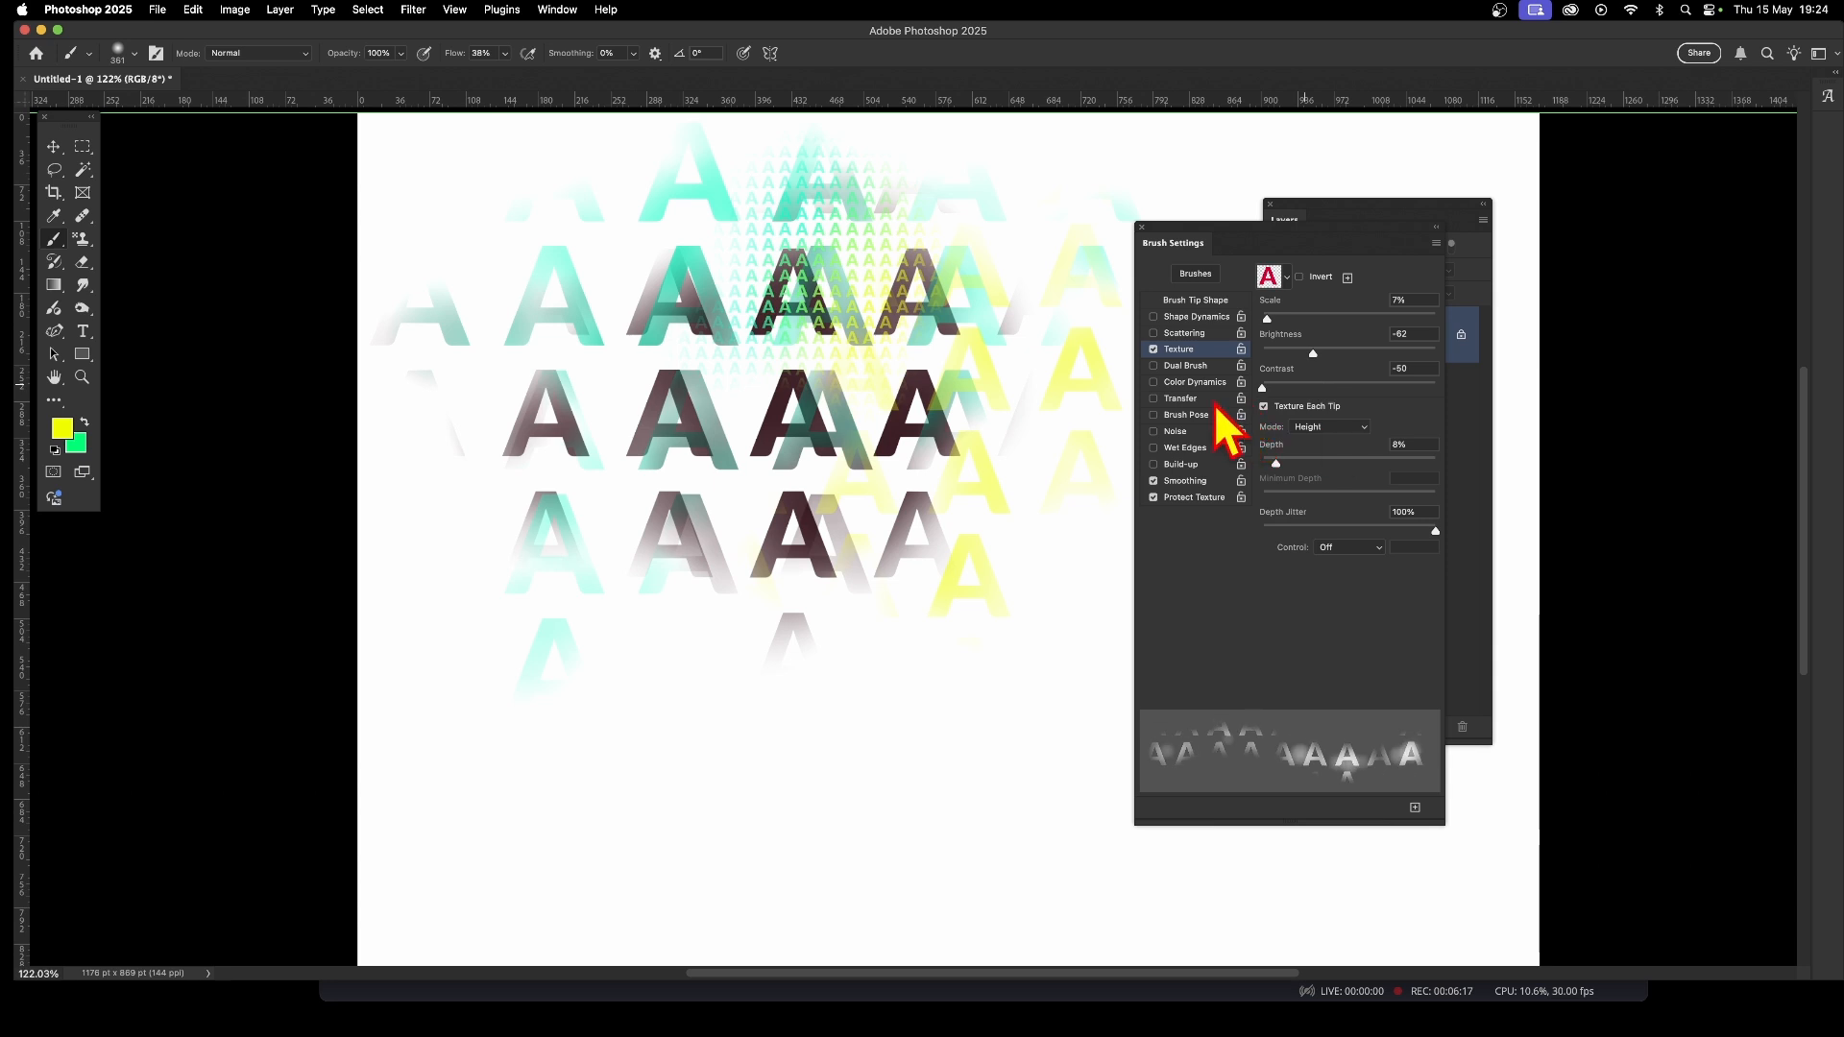
drag(1262, 389, 1396, 413)
mouse_move(921, 612)
mouse_down()
mouse_move(1040, 657)
mouse_move(852, 680)
mouse_move(744, 738)
mouse_move(692, 727)
mouse_move(875, 556)
mouse_move(849, 453)
mouse_move(786, 470)
mouse_move(713, 419)
mouse_move(539, 466)
mouse_move(671, 310)
mouse_move(615, 257)
mouse_up()
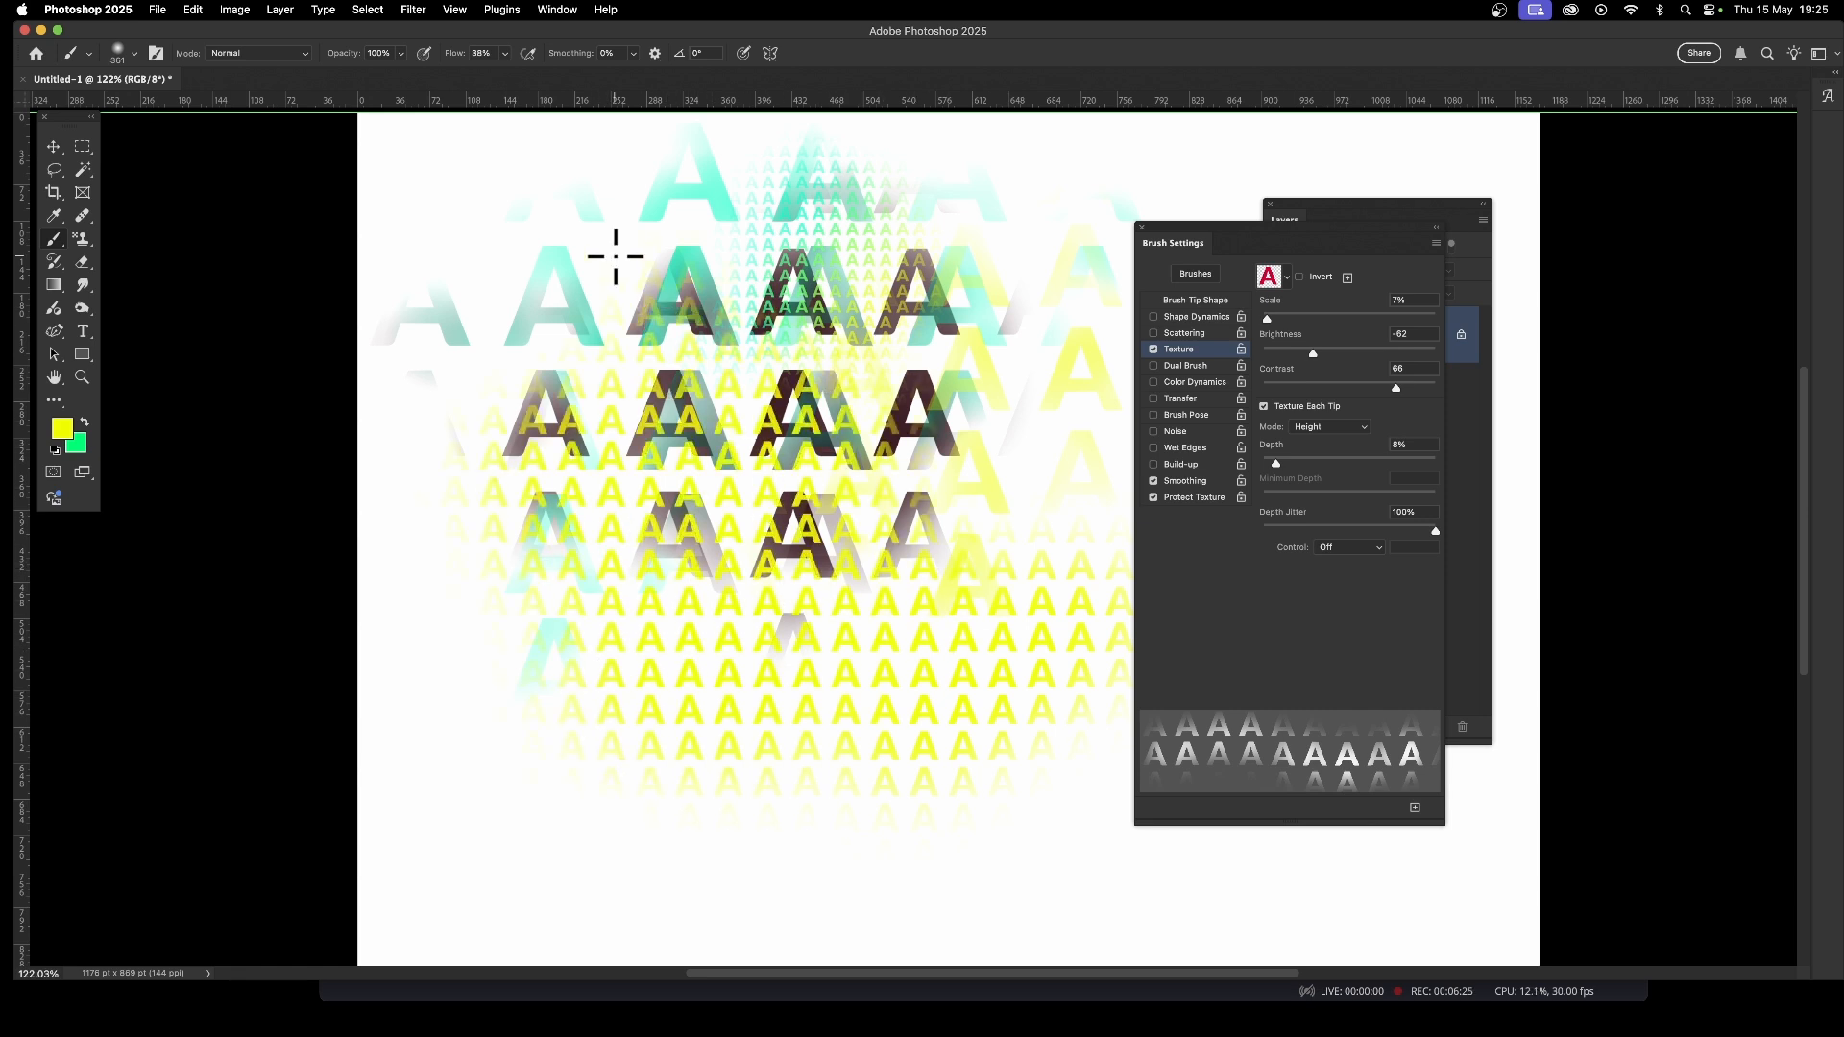
Try the Linear Height texture mode and return the mode to Height.
click(1334, 429)
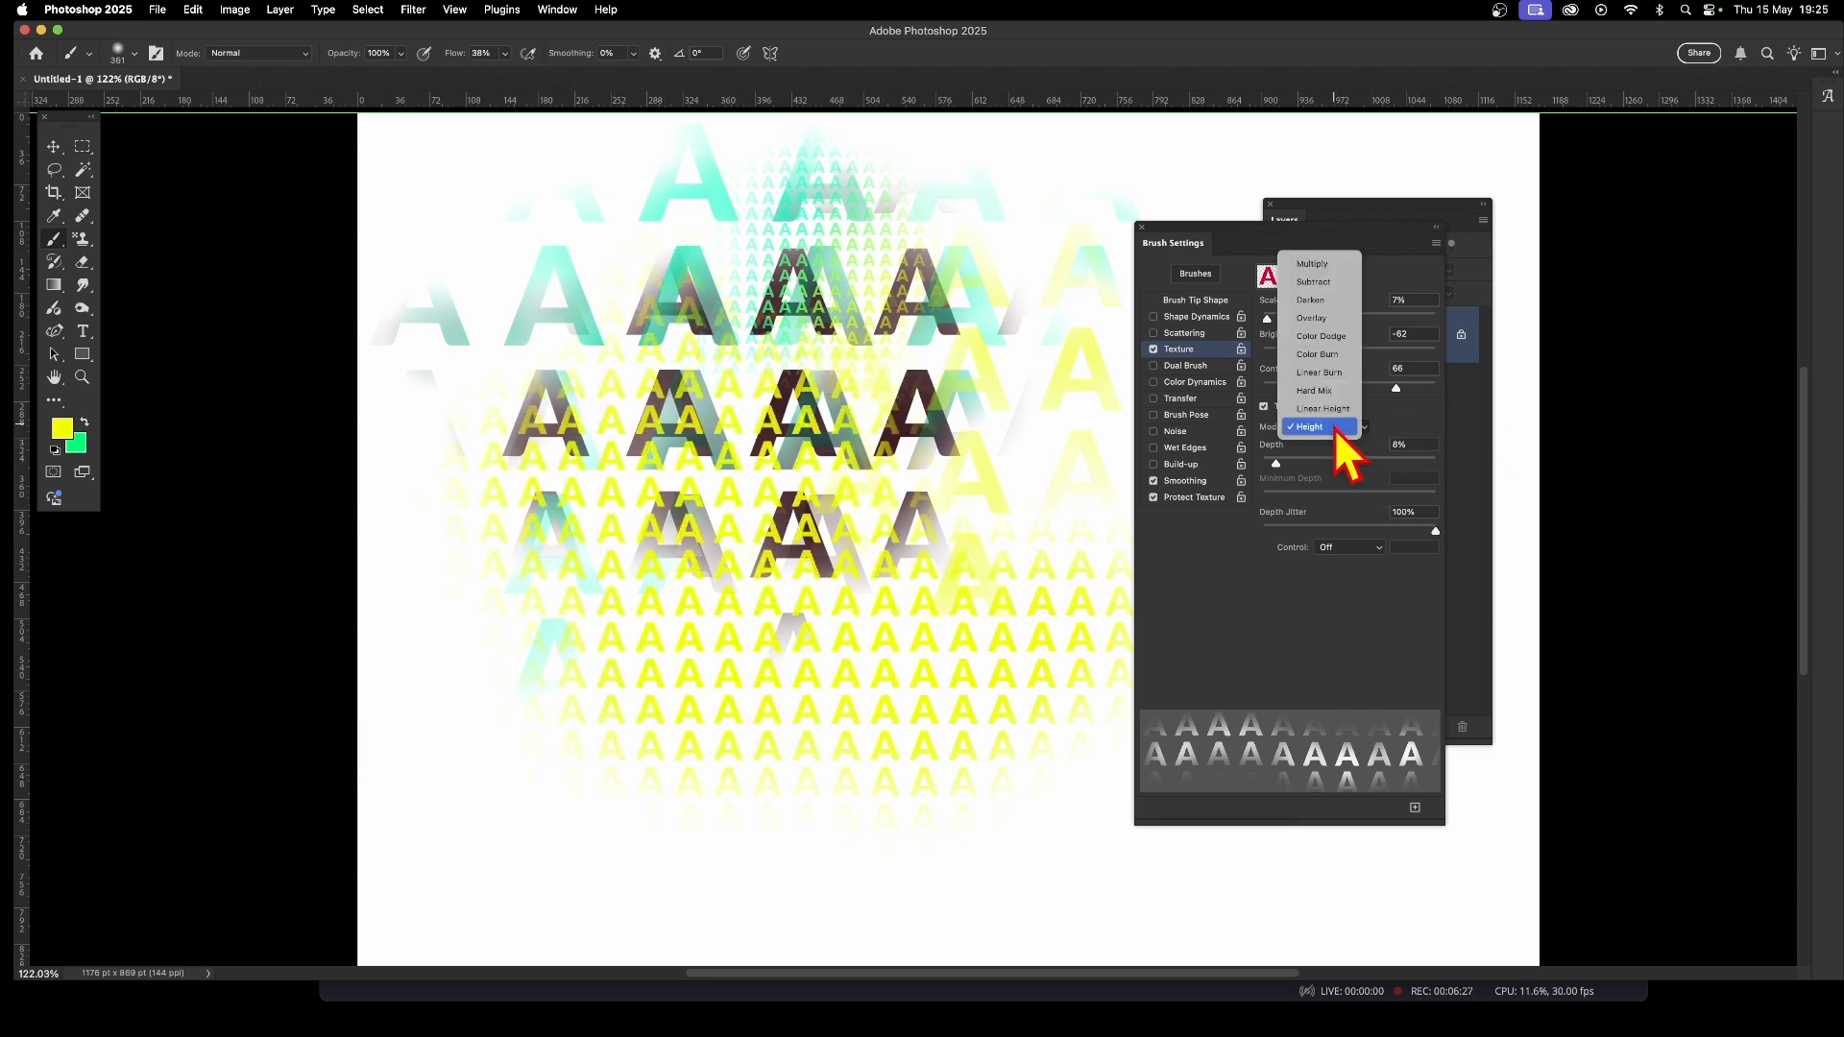
click(1334, 428)
click(1335, 429)
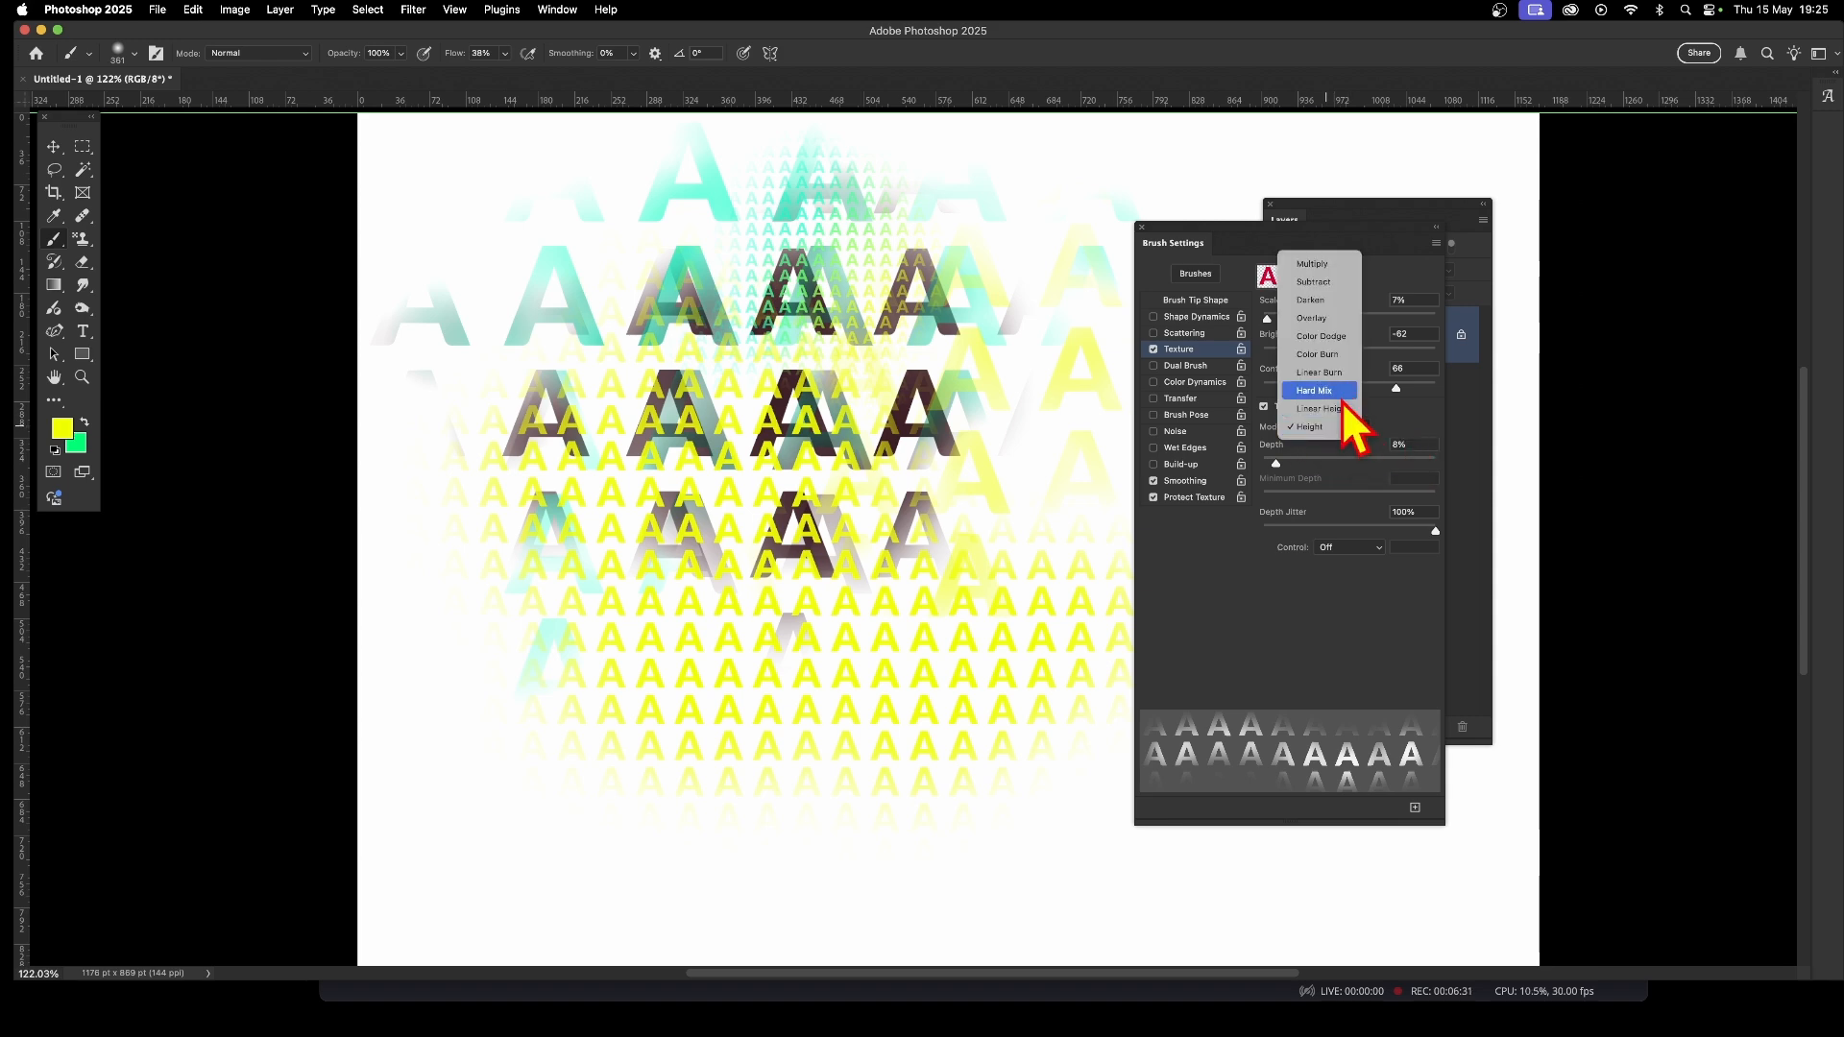
click(1343, 410)
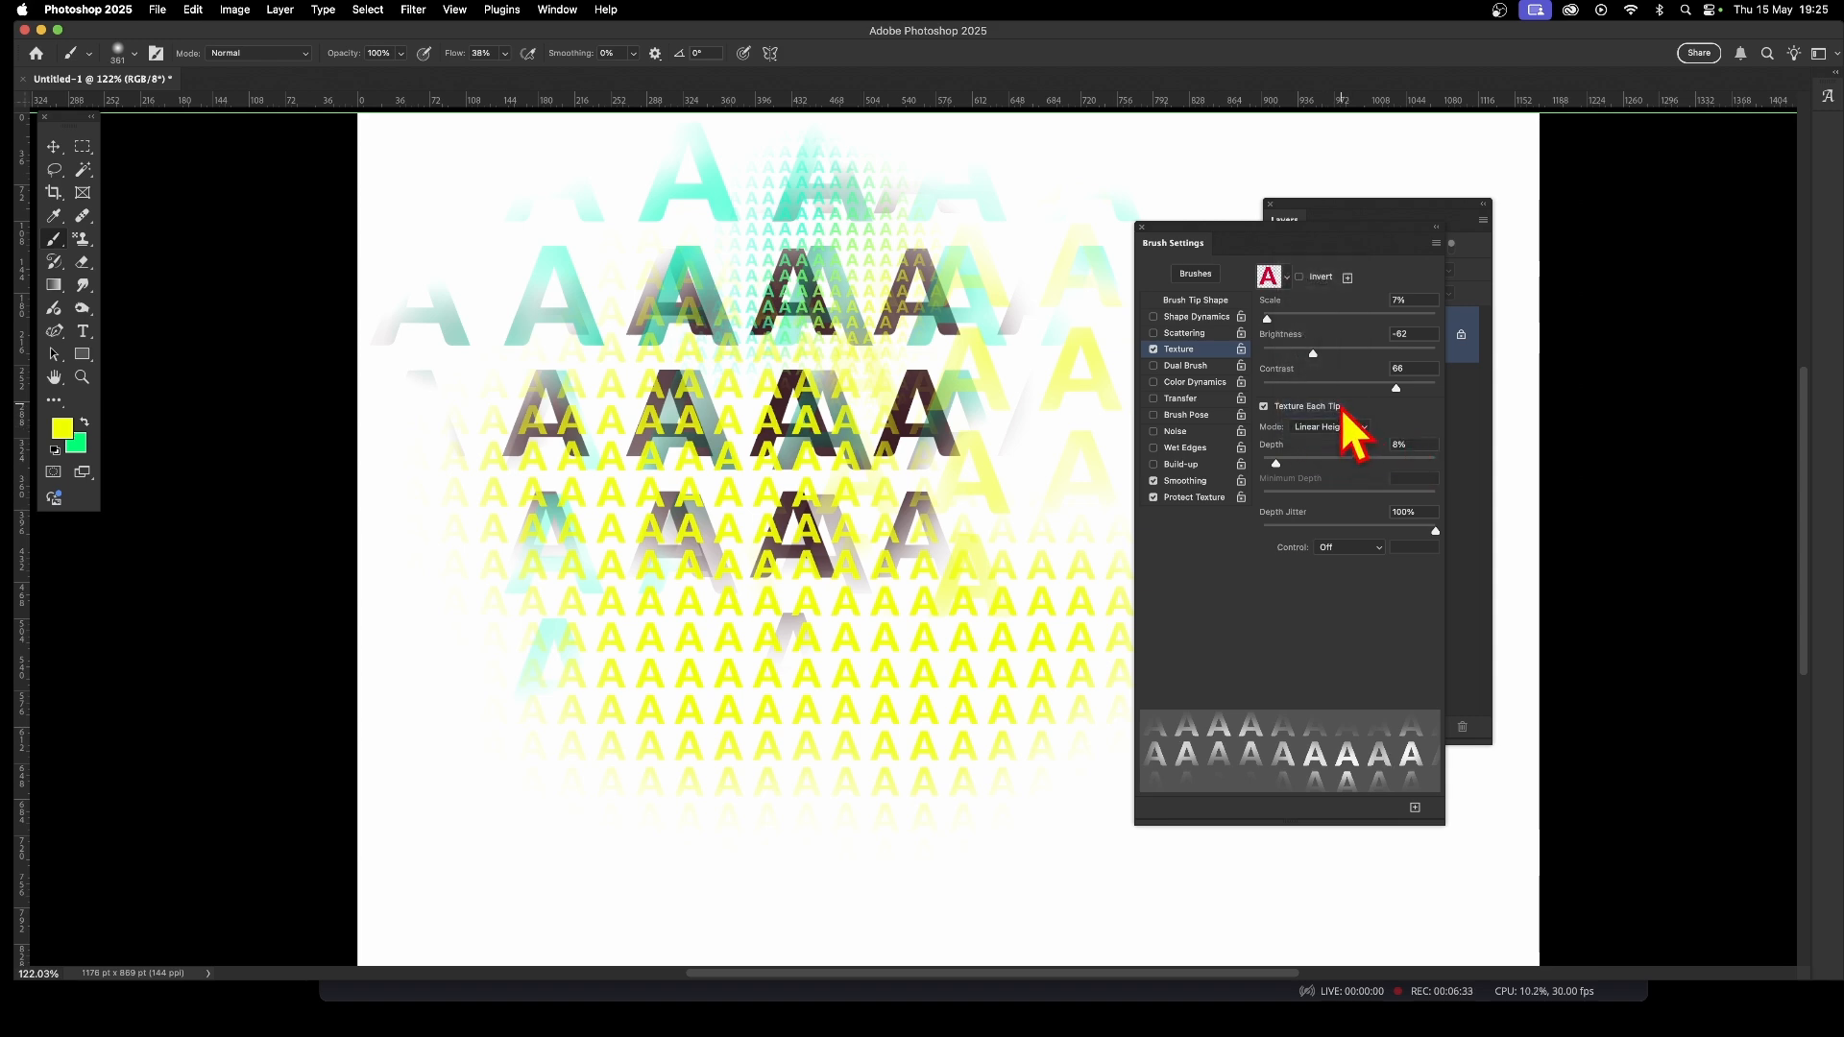
click(1330, 429)
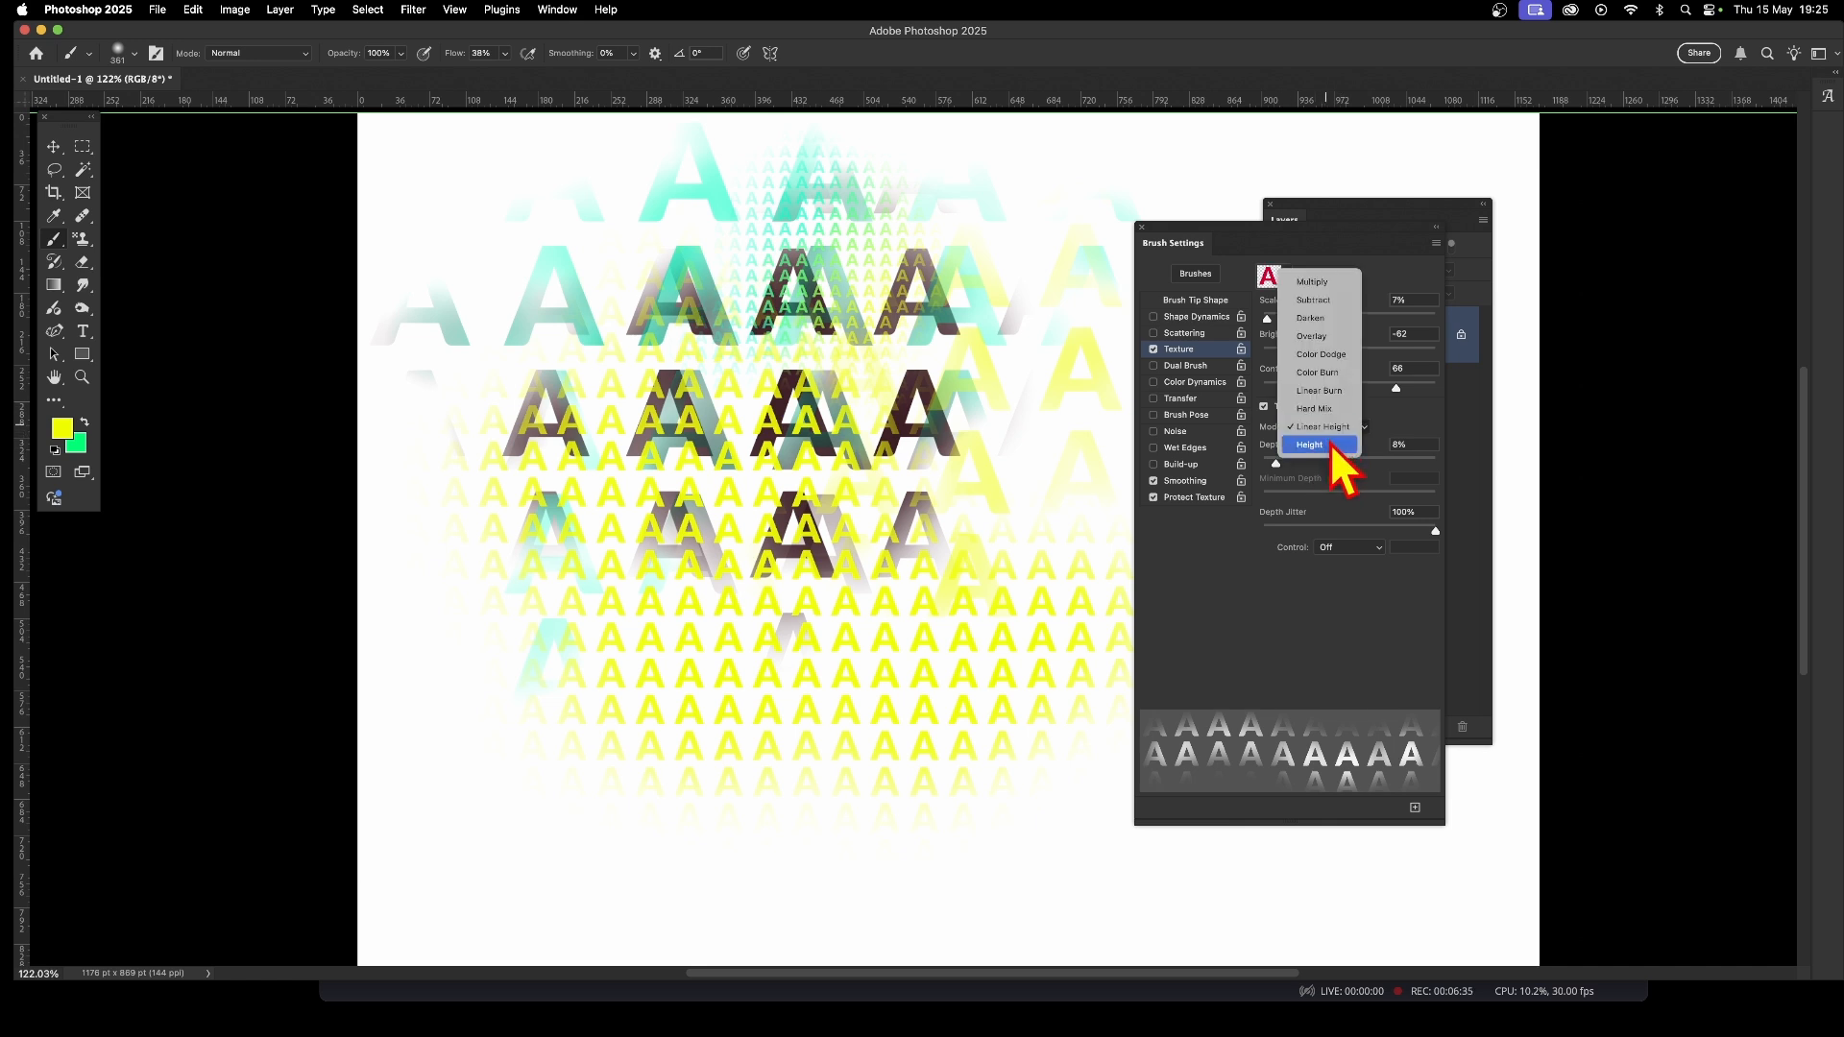
click(1333, 447)
Turn off Texture Each Tip and fill most of the remaining canvas with yellow letters.
click(1266, 409)
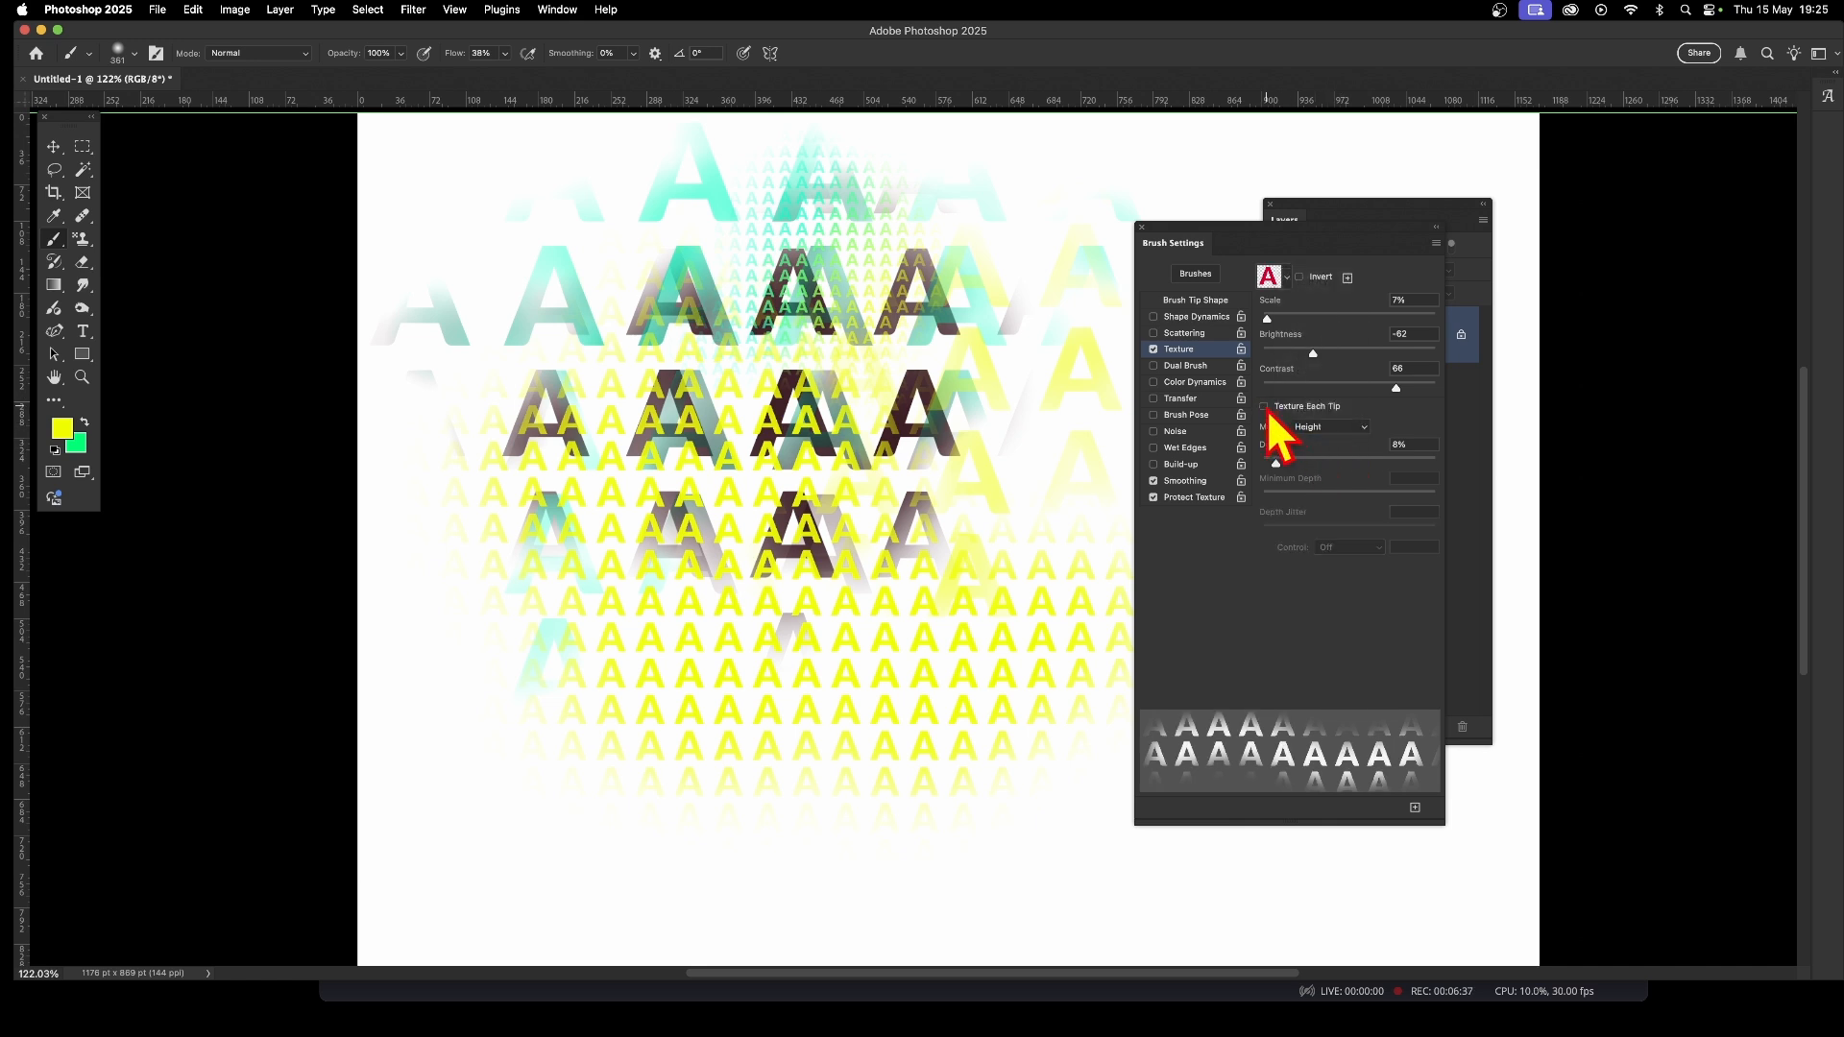
click(1266, 409)
click(1266, 409)
mouse_move(1099, 556)
mouse_down()
mouse_move(1051, 536)
mouse_move(1037, 496)
mouse_move(1095, 421)
mouse_move(1034, 455)
mouse_move(1053, 316)
mouse_move(1164, 138)
mouse_move(908, 156)
mouse_move(593, 261)
mouse_move(499, 256)
mouse_move(503, 232)
mouse_move(634, 342)
mouse_move(468, 635)
mouse_move(429, 560)
mouse_move(528, 526)
mouse_up()
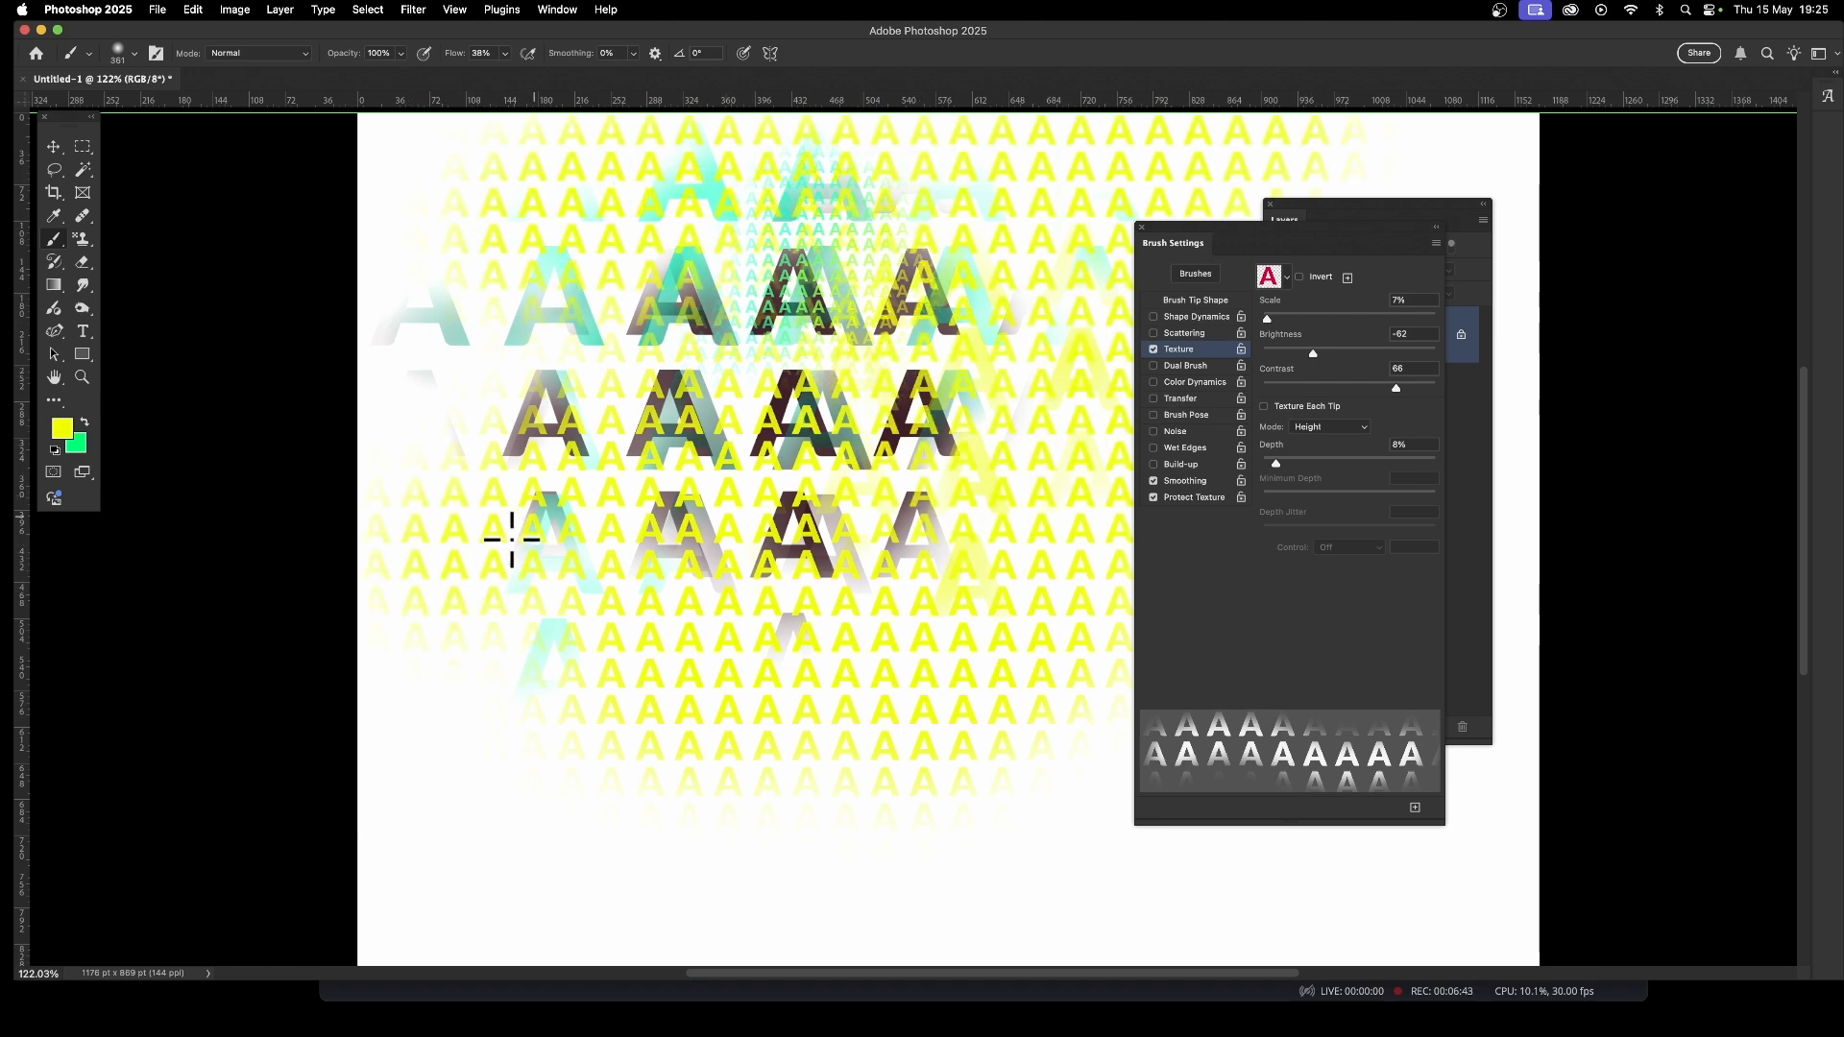
mouse_move(607, 665)
mouse_down()
mouse_move(838, 654)
mouse_move(954, 722)
mouse_move(995, 826)
mouse_move(1267, 870)
mouse_up()
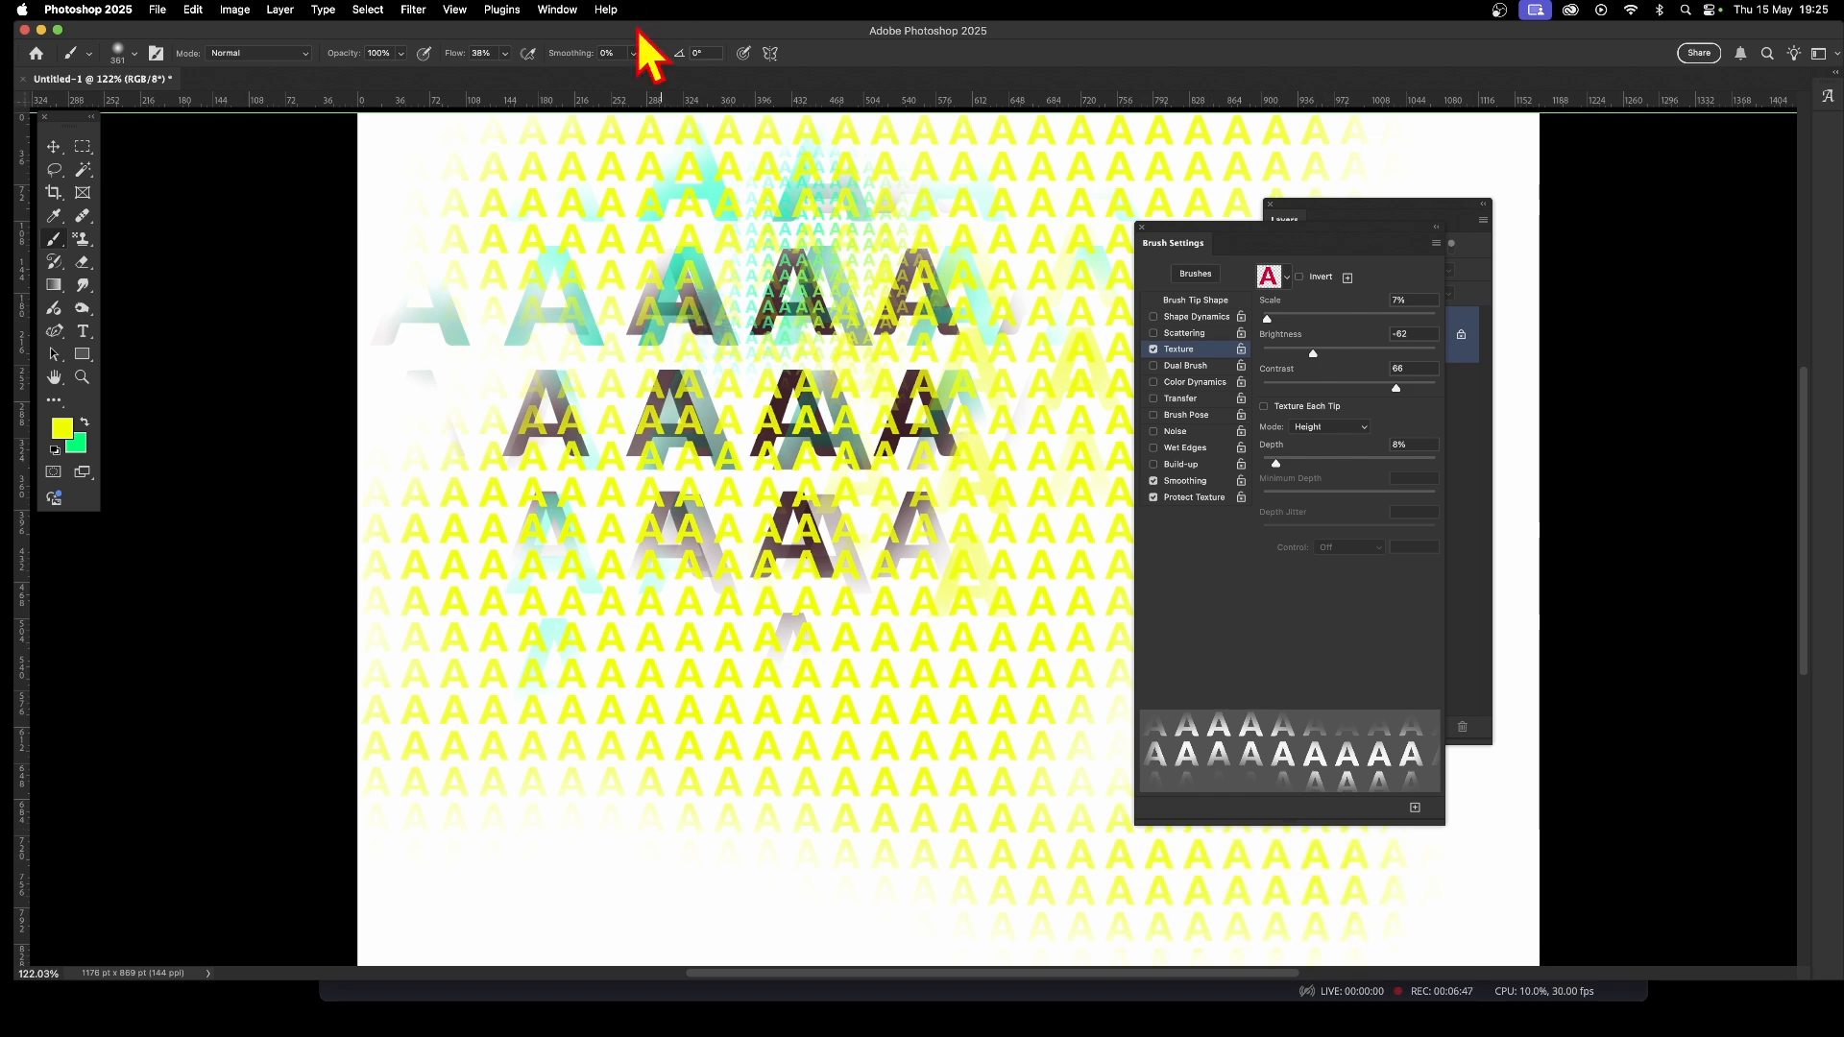
Create a new layer with the default name and settings.
click(282, 10)
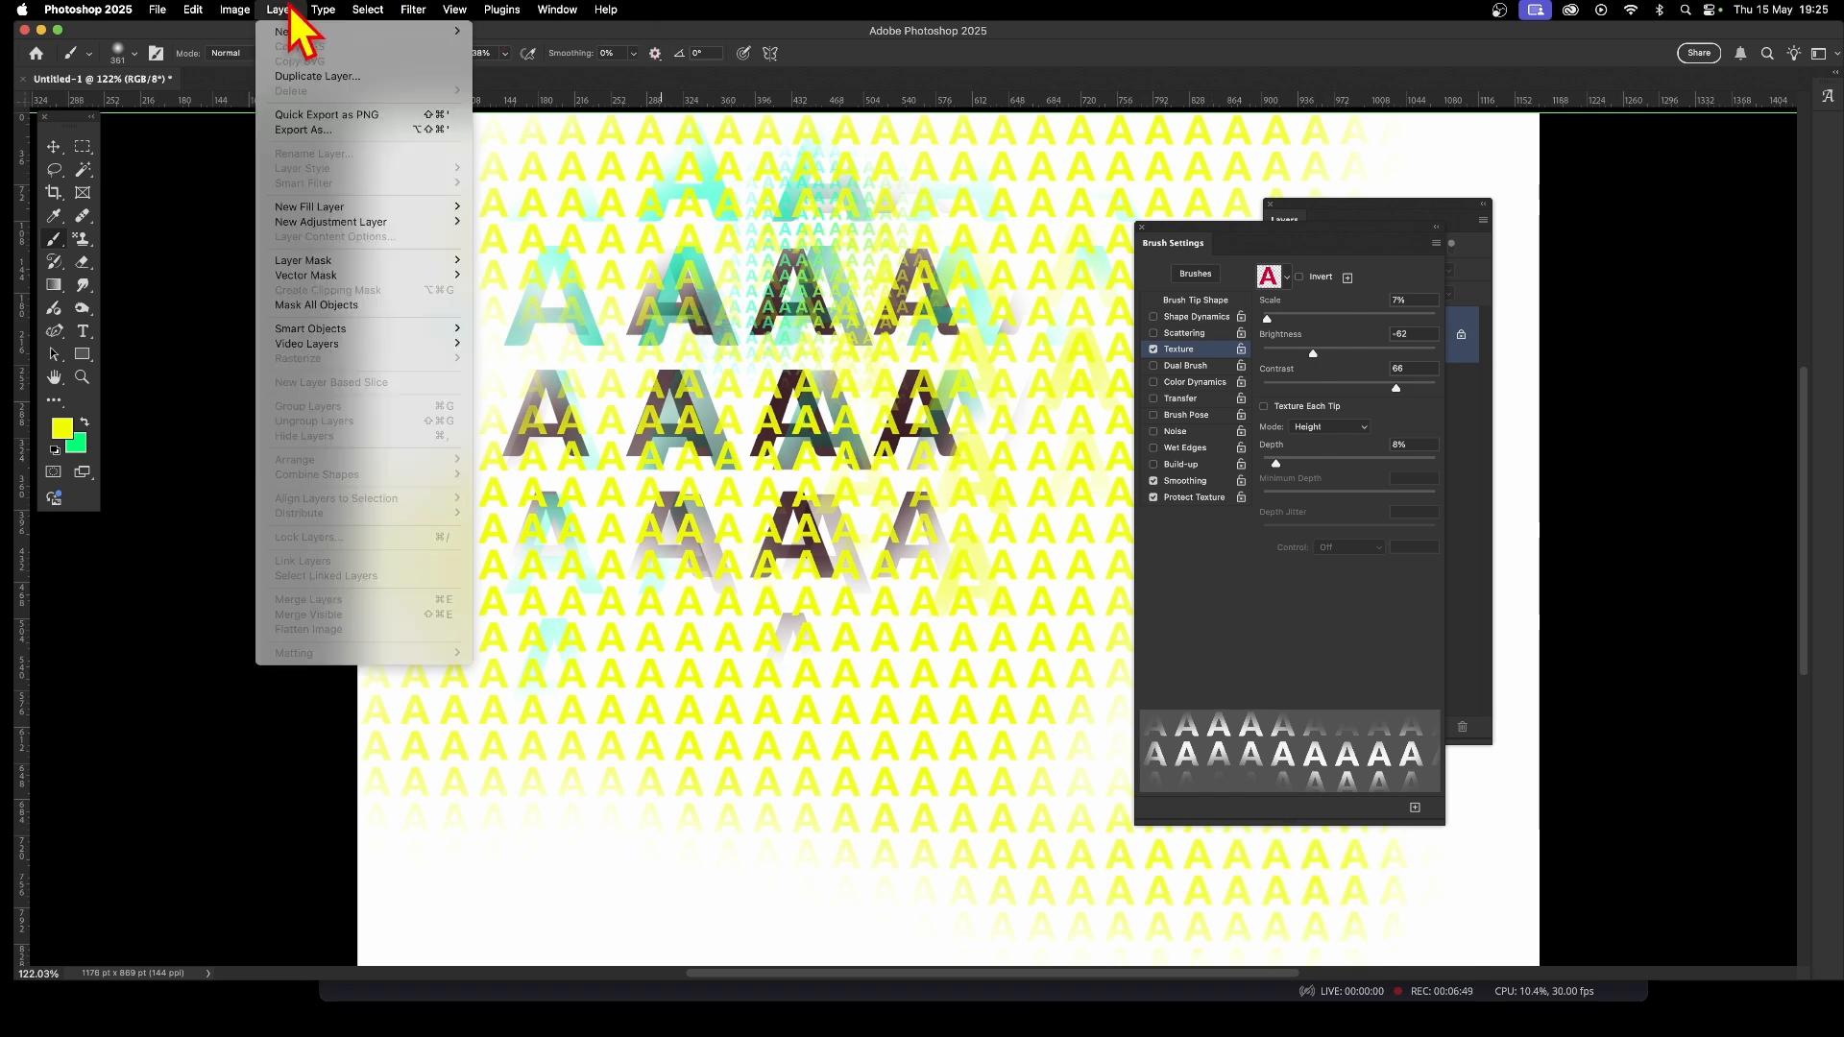
click(605, 37)
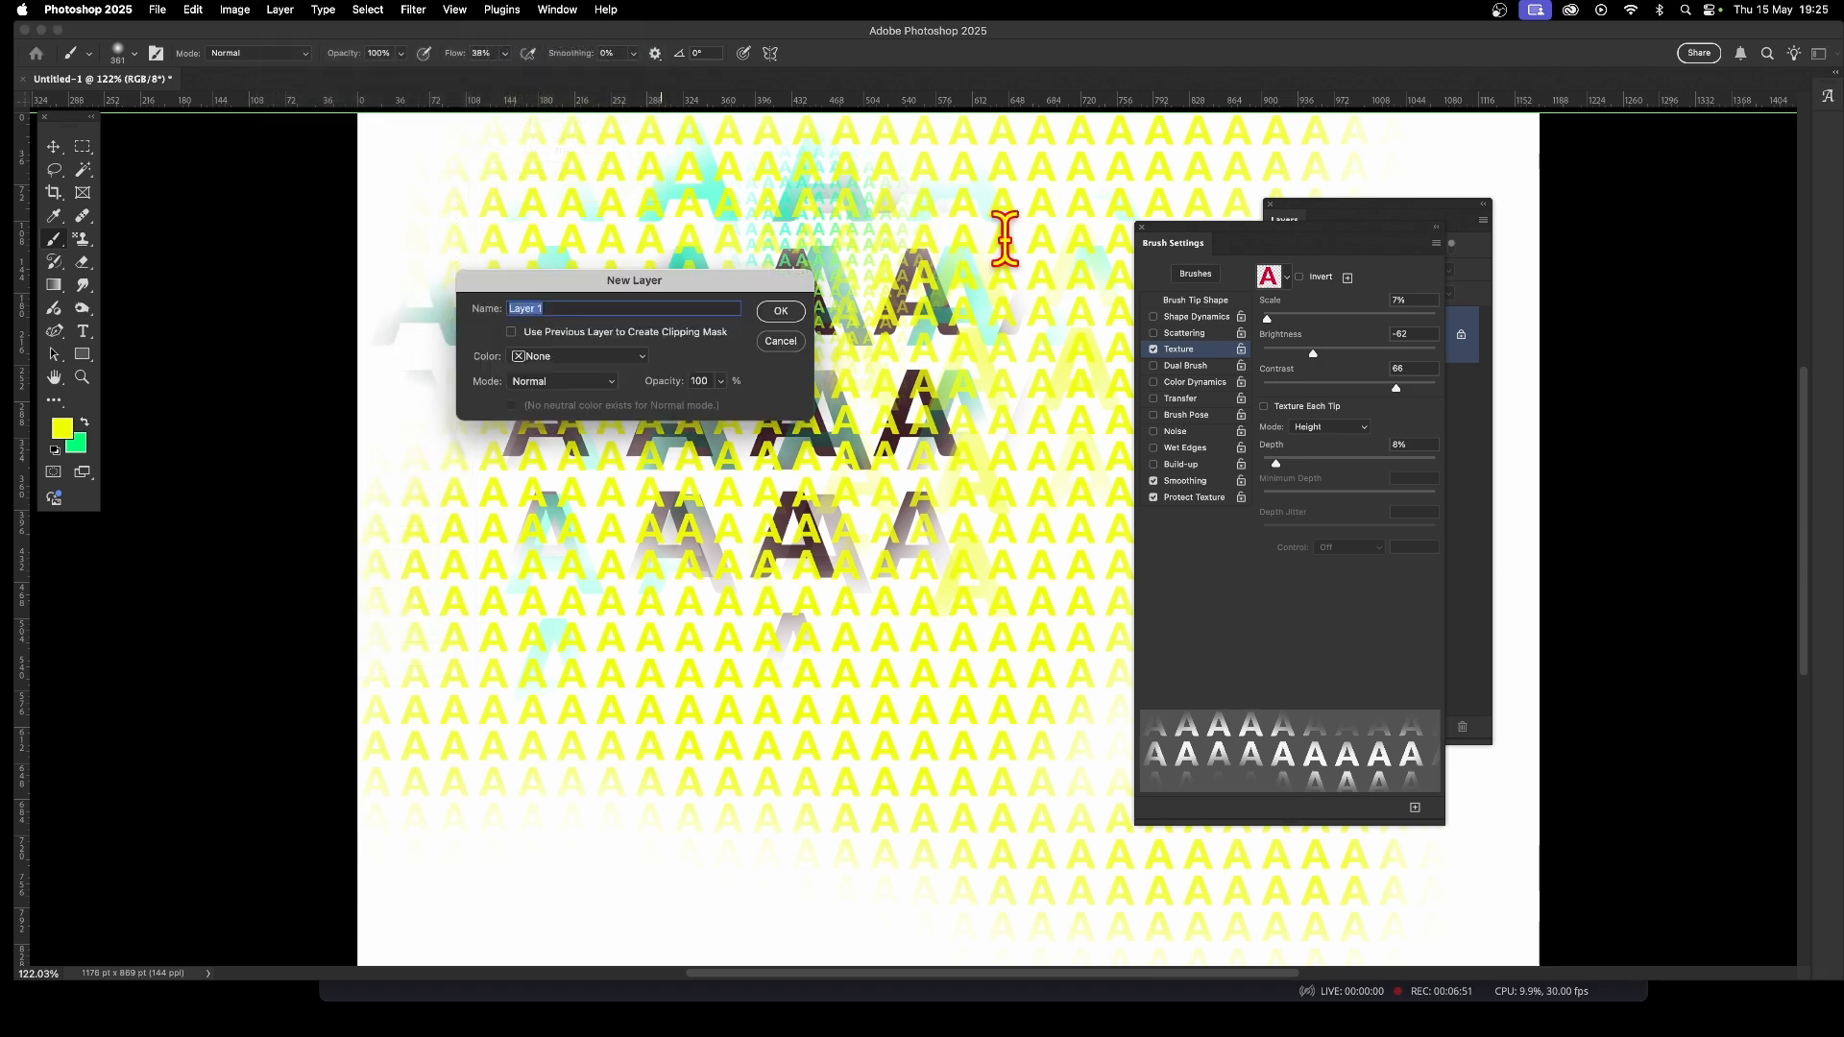
click(780, 307)
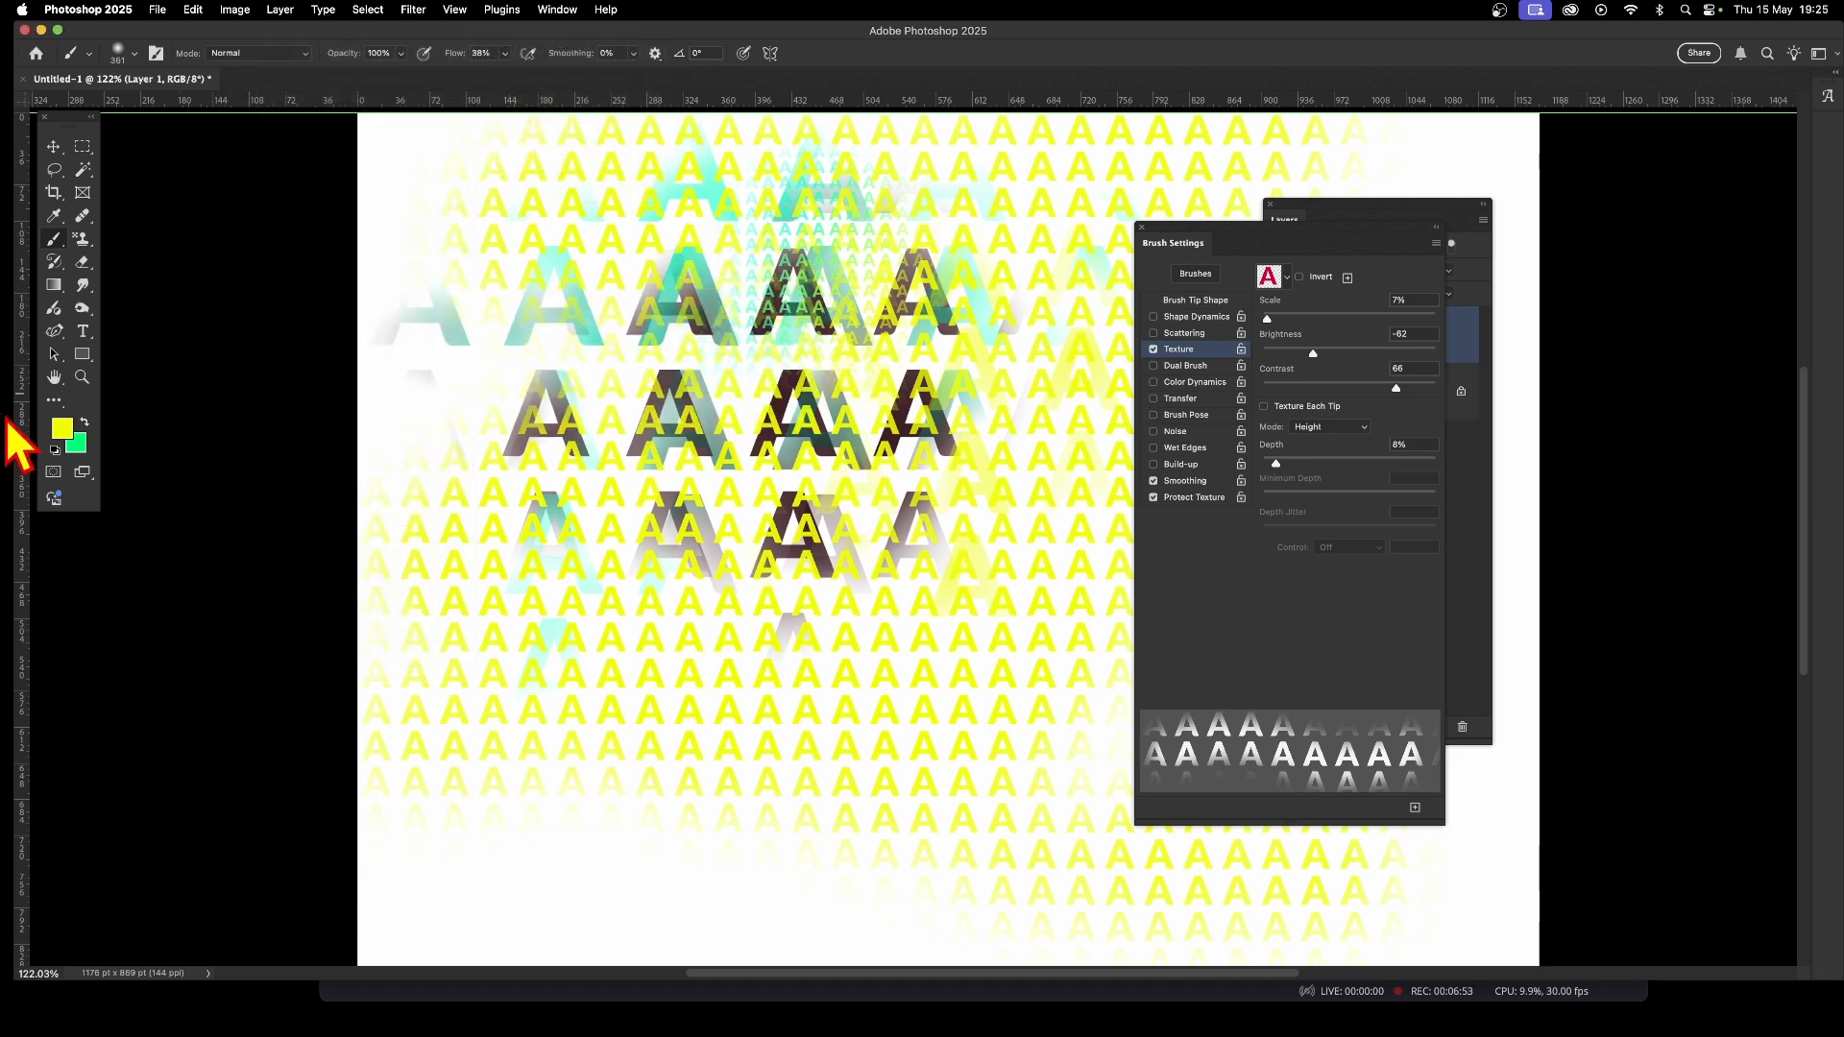
Set the foreground colour to red and paint a patch of small letters right of the canvas centre on Layer 1.
click(61, 429)
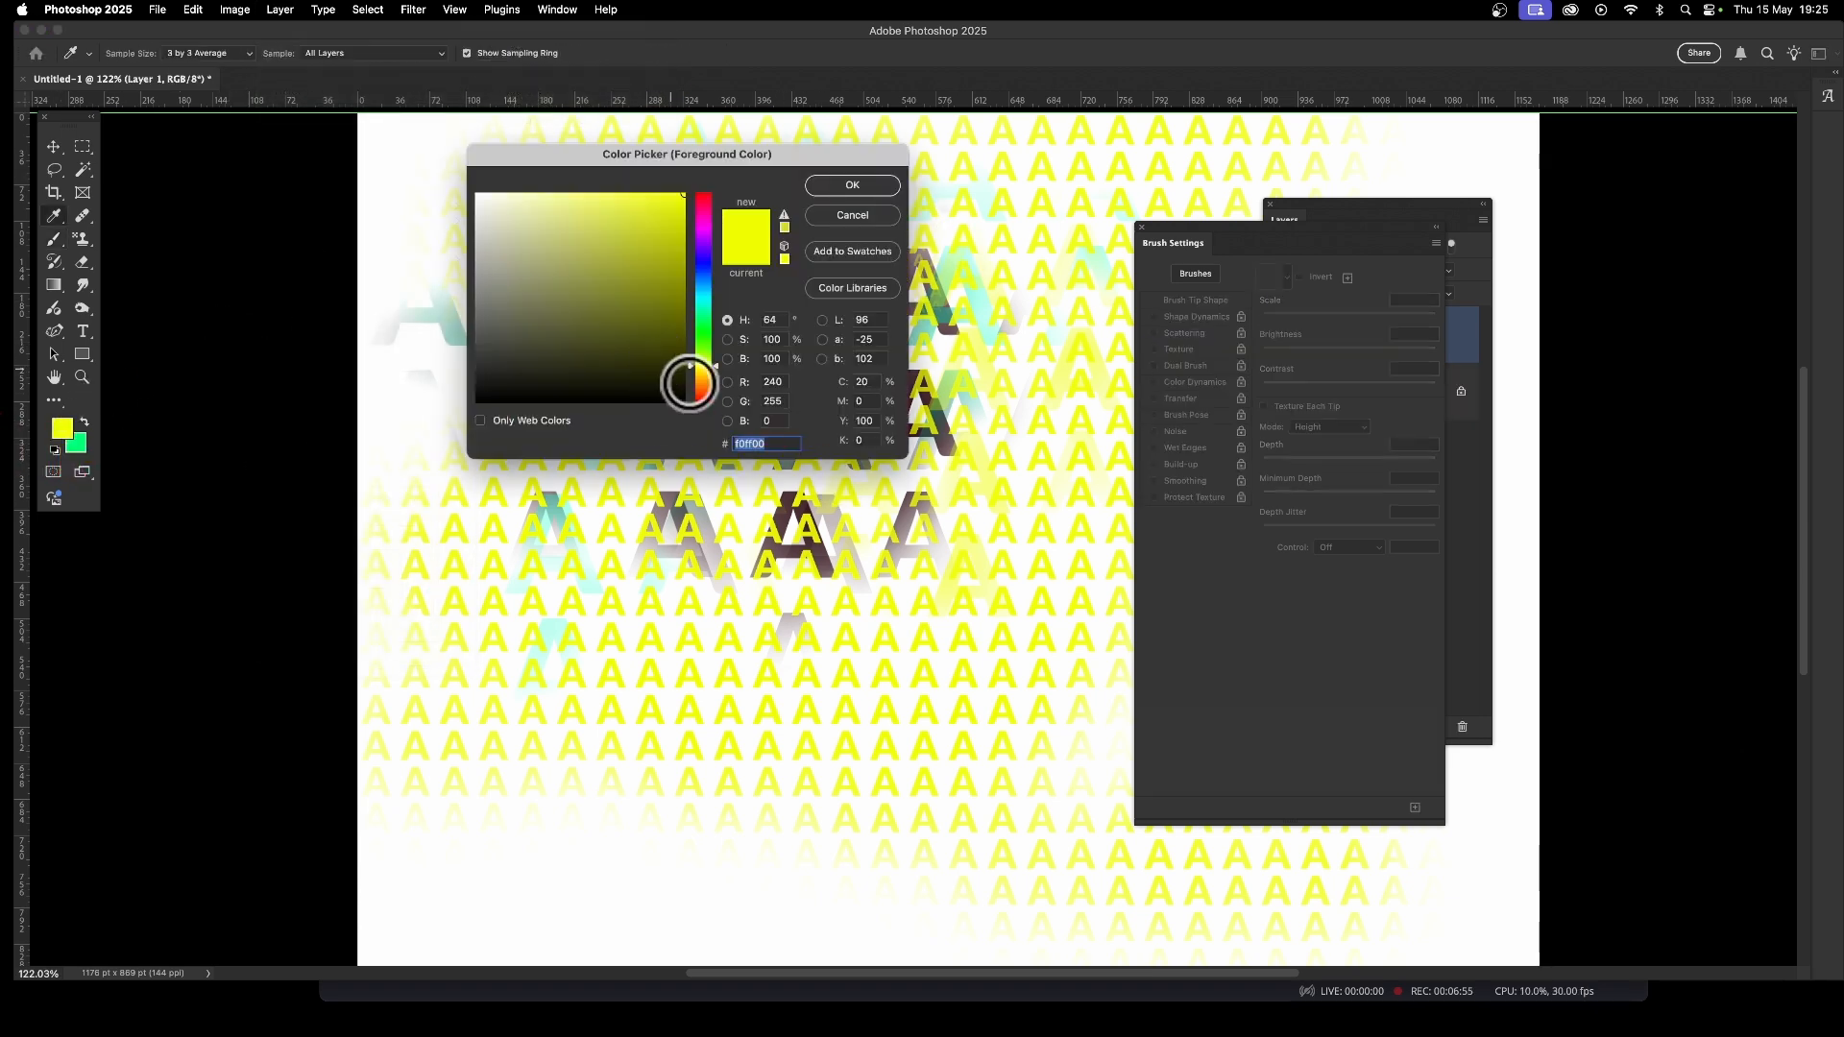
click(706, 399)
click(667, 230)
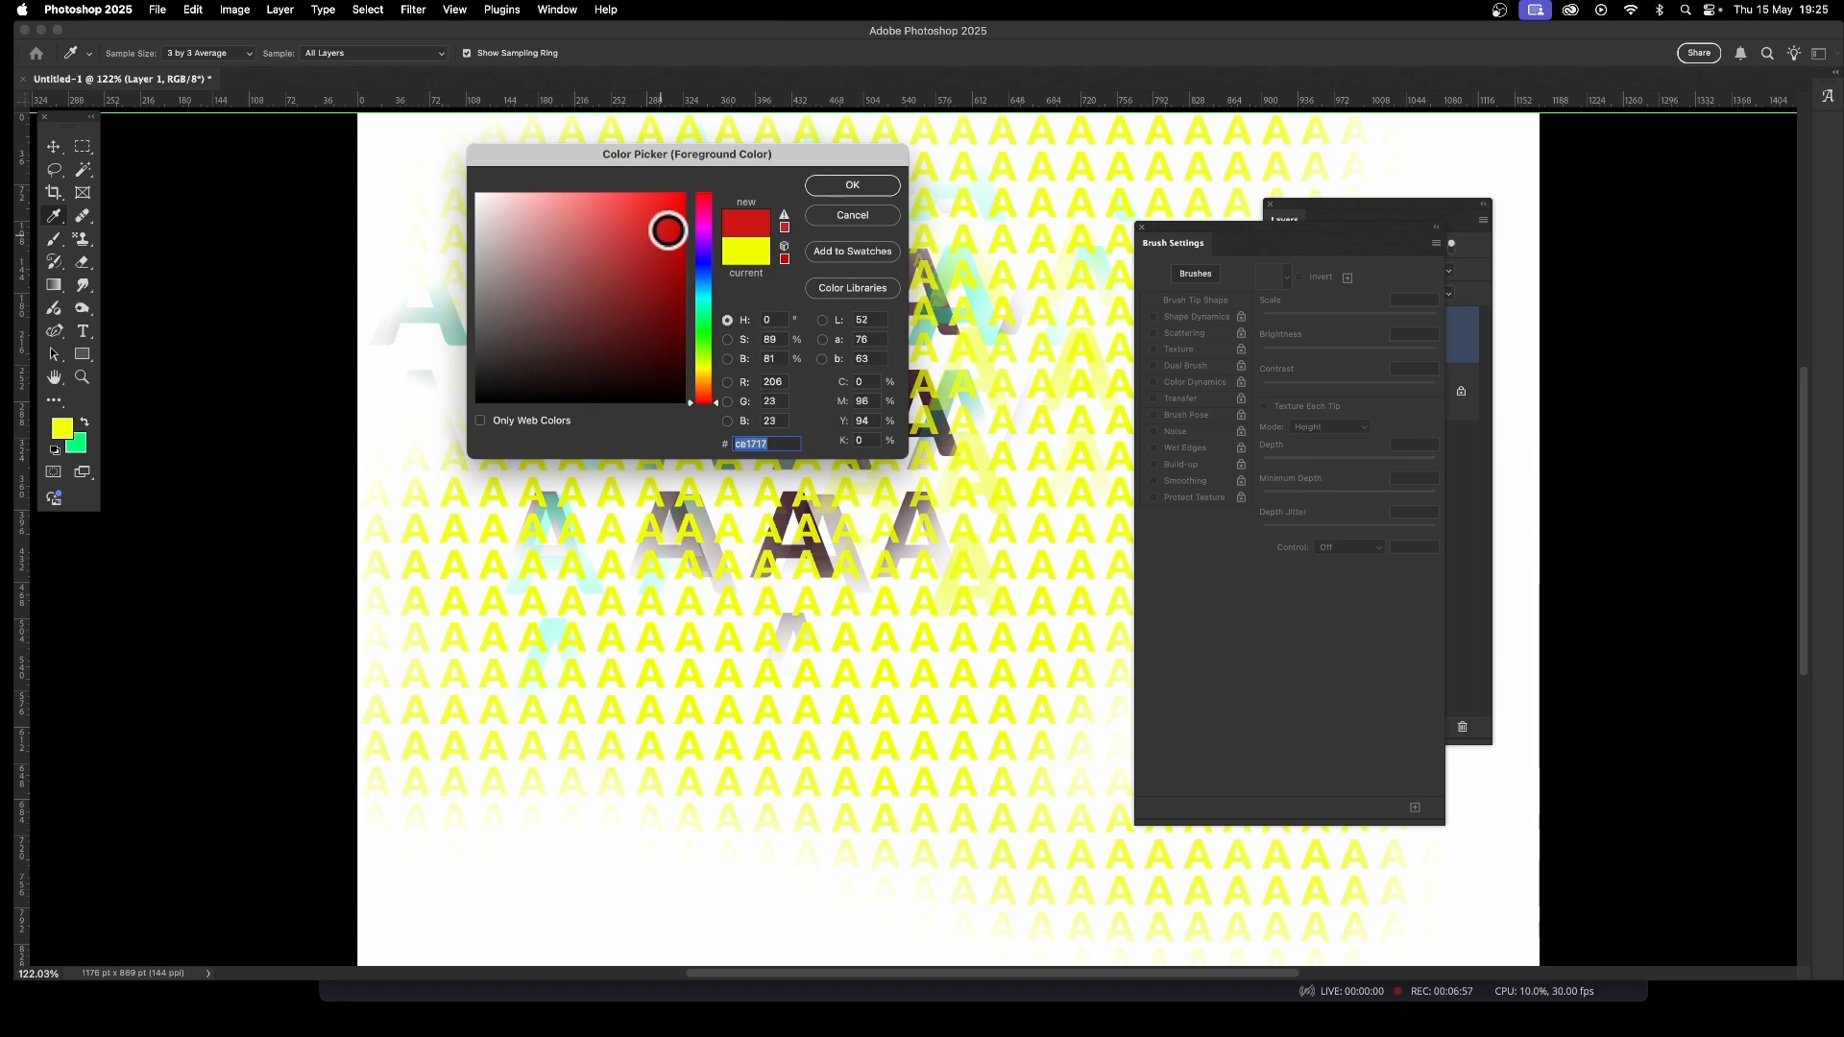
click(850, 187)
mouse_move(869, 500)
mouse_down()
mouse_move(928, 379)
mouse_move(846, 348)
mouse_move(877, 486)
mouse_move(819, 469)
mouse_up()
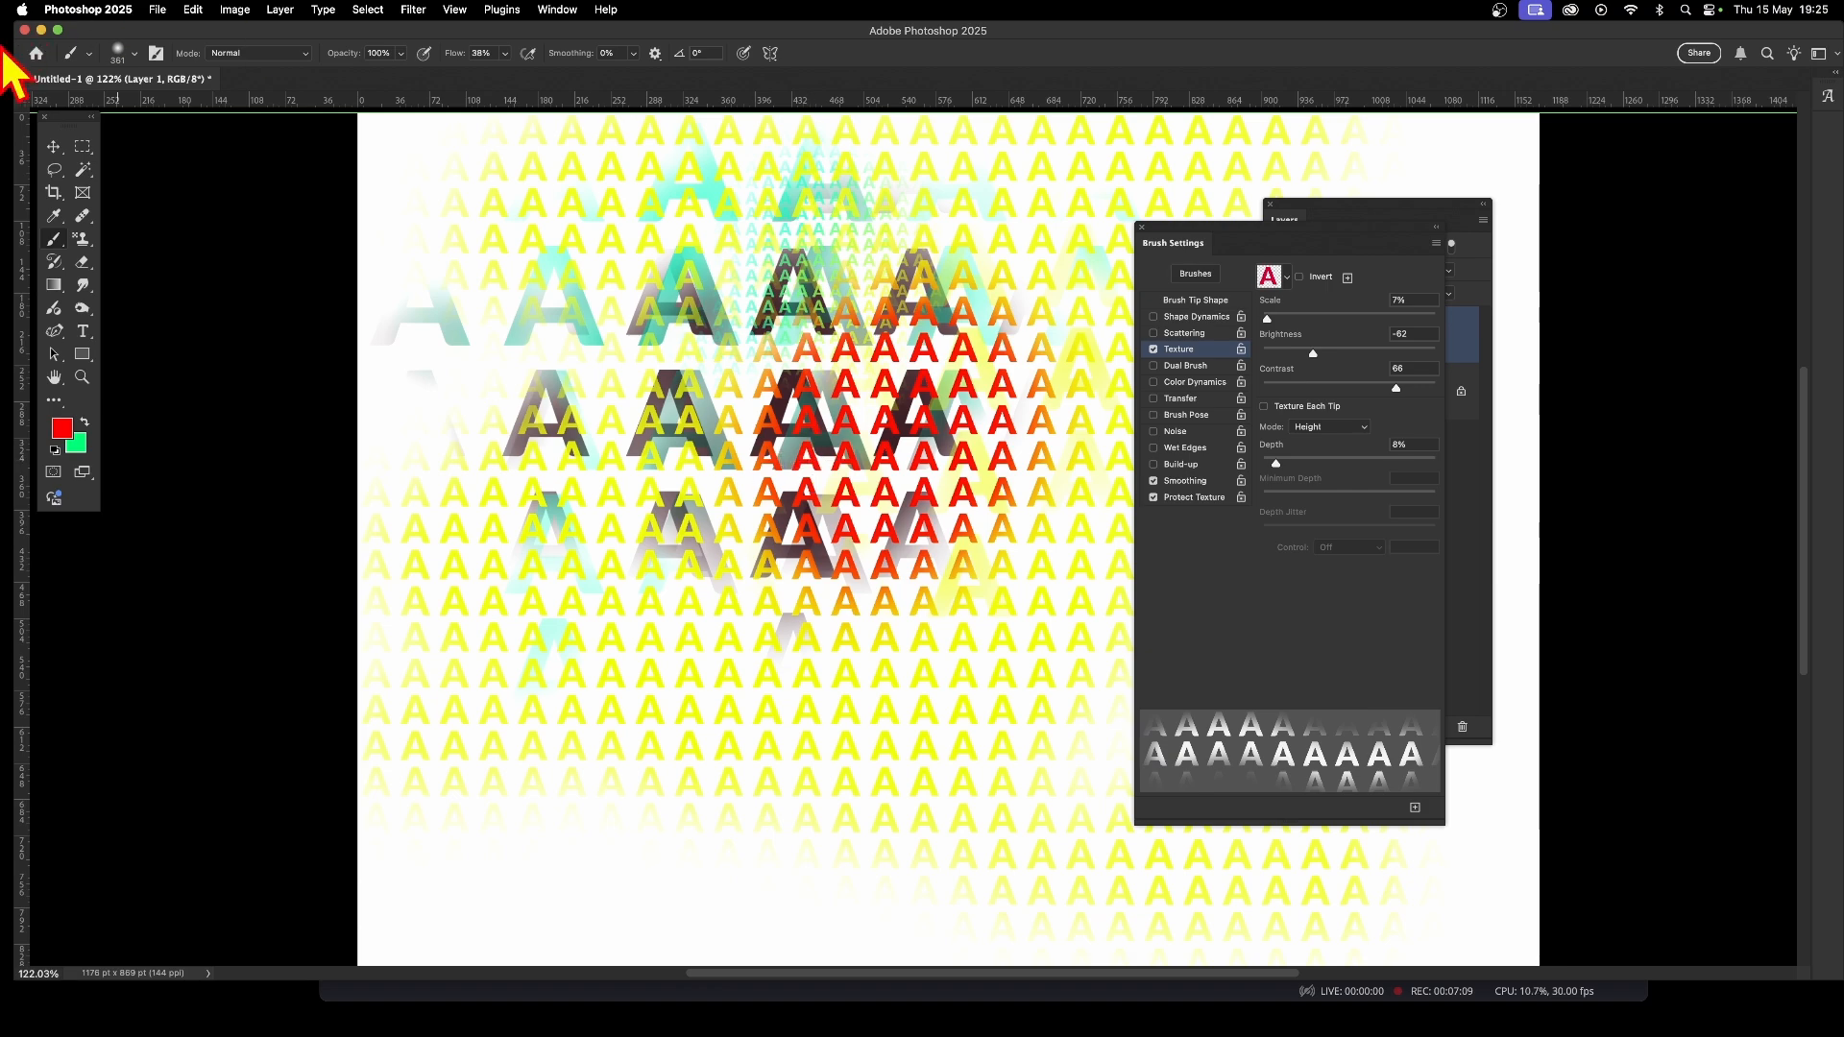
Move the red letters up and to the left, and apply a Gaussian Blur with a 4.4-pixel radius.
click(55, 149)
drag(922, 374, 654, 293)
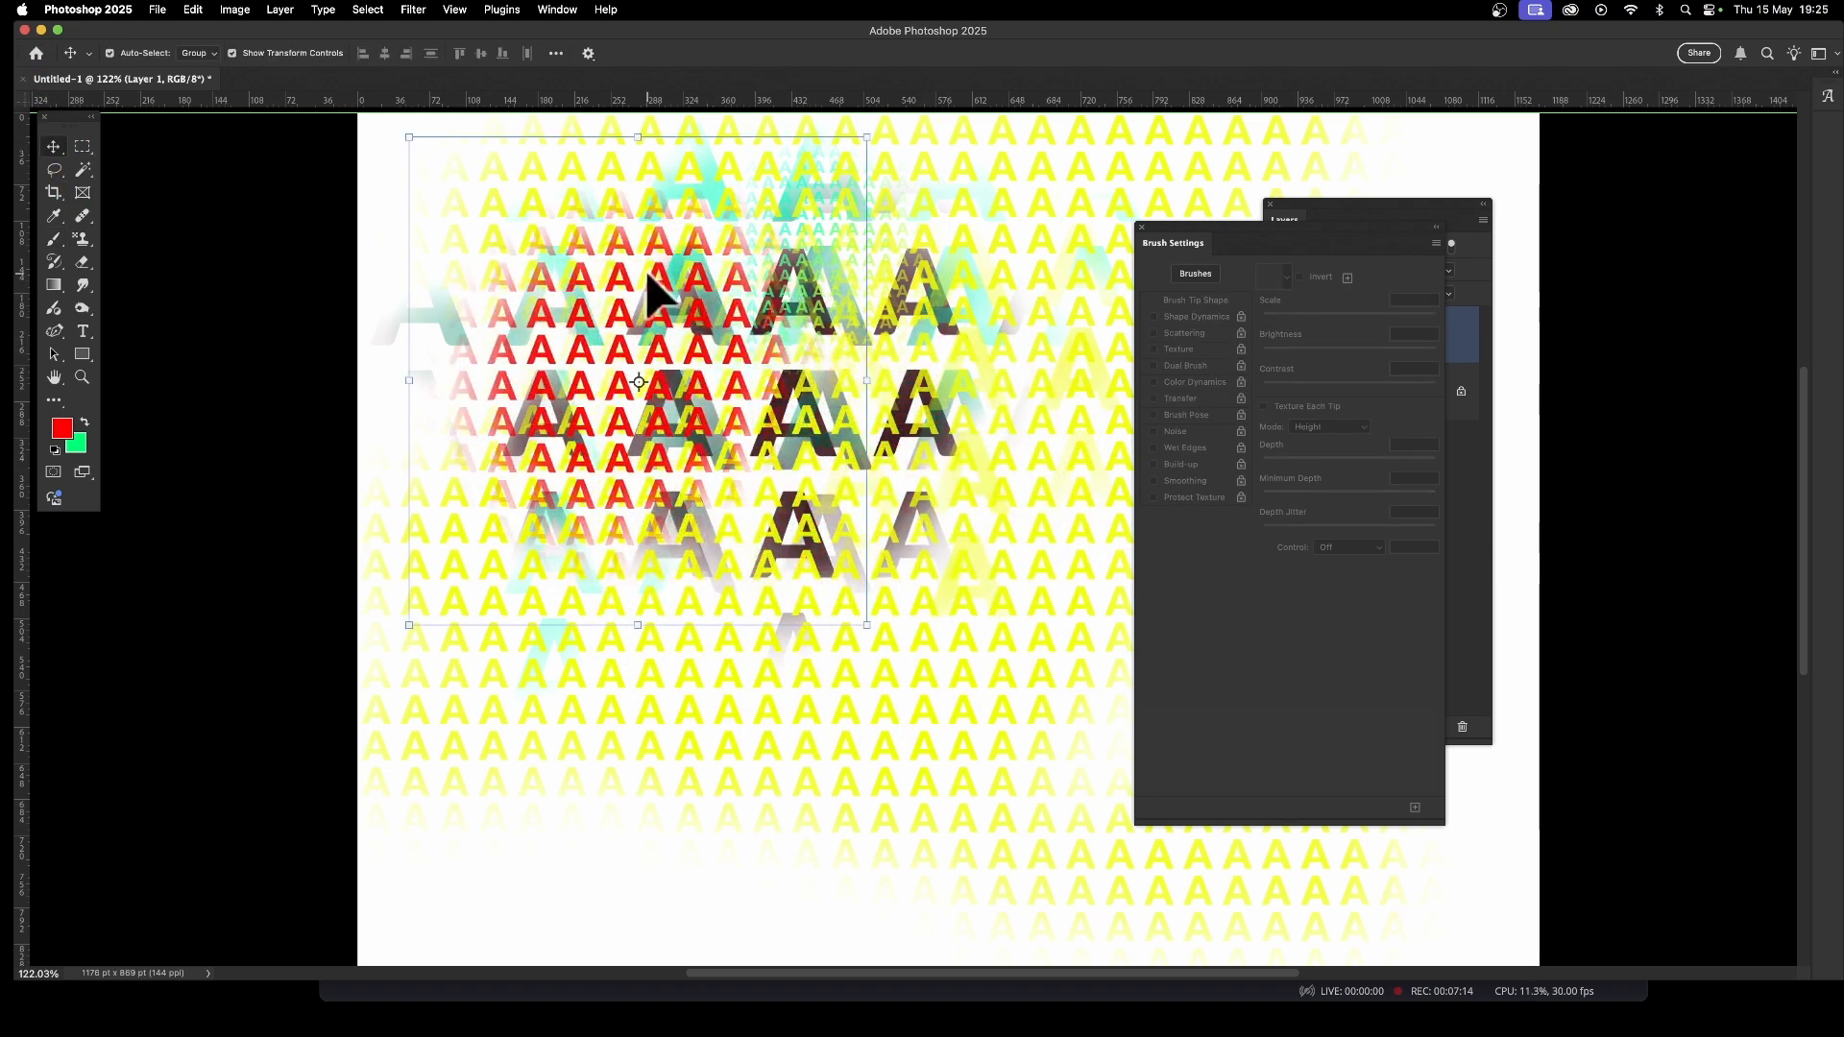
click(281, 10)
click(900, 321)
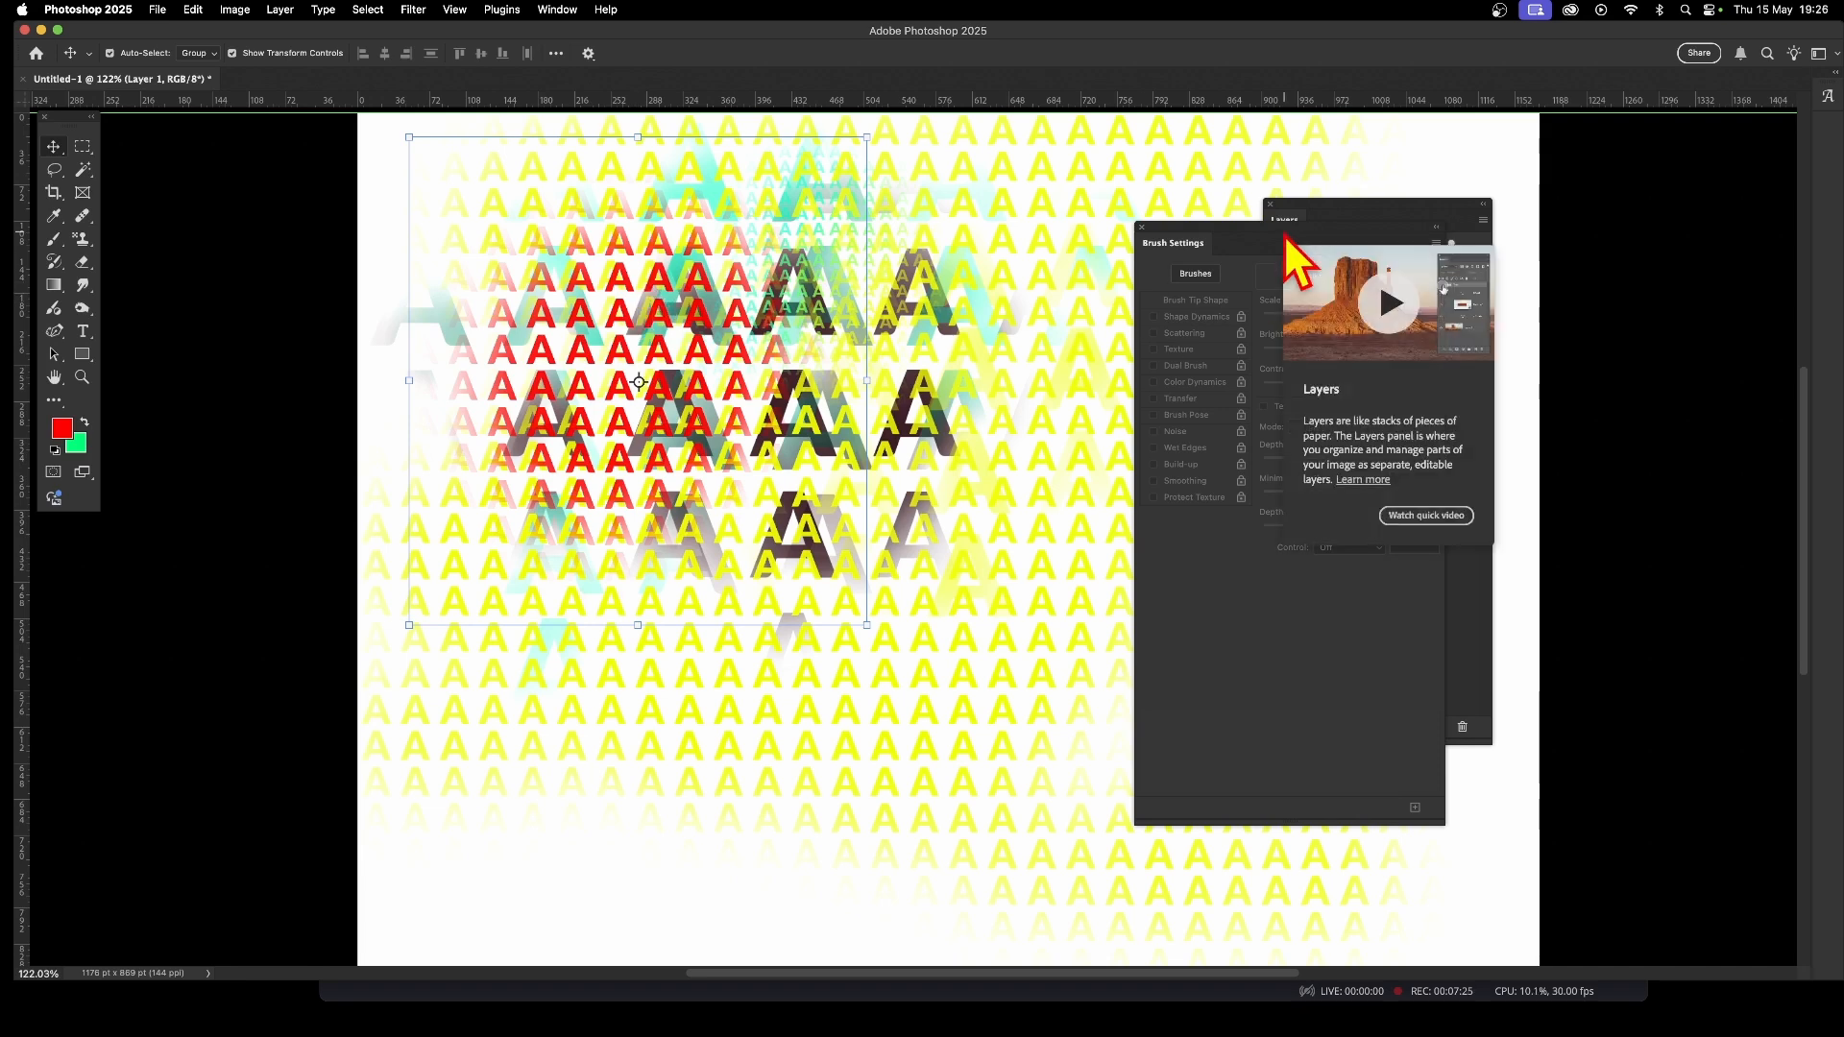
click(281, 11)
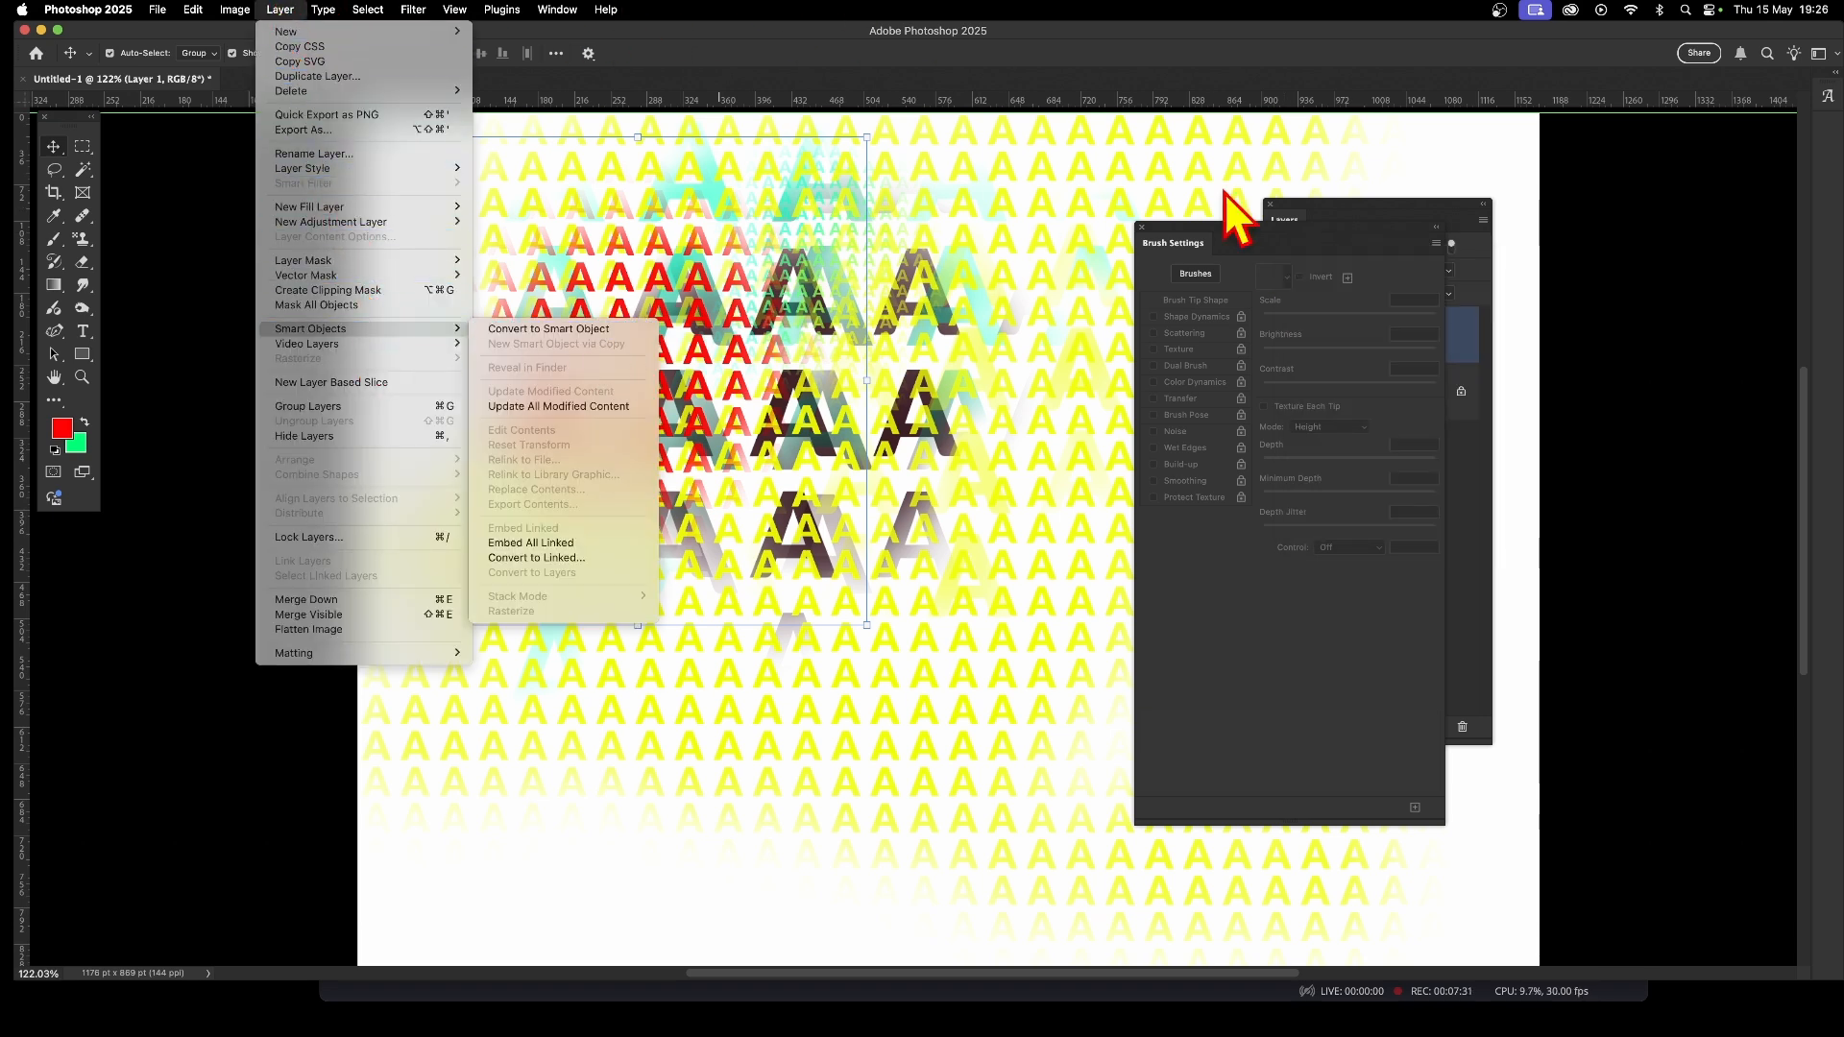
click(423, 11)
mouse_move(454, 202)
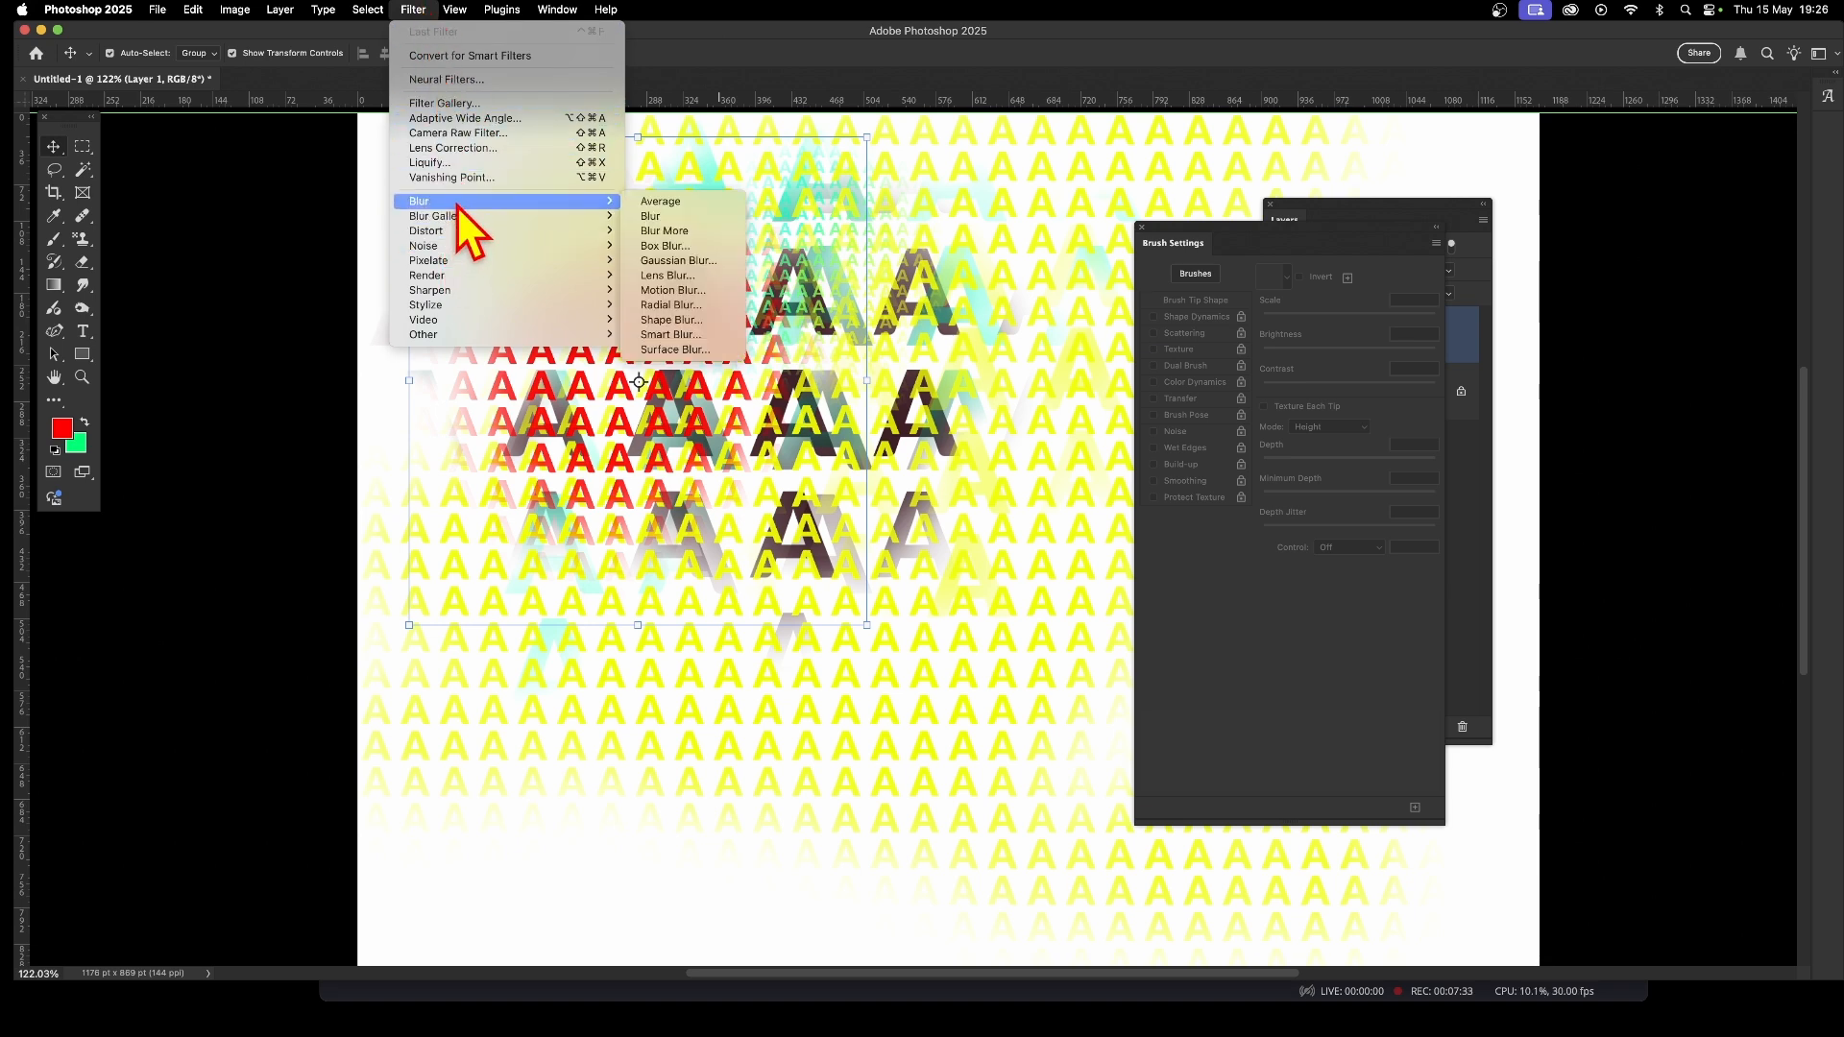
click(684, 262)
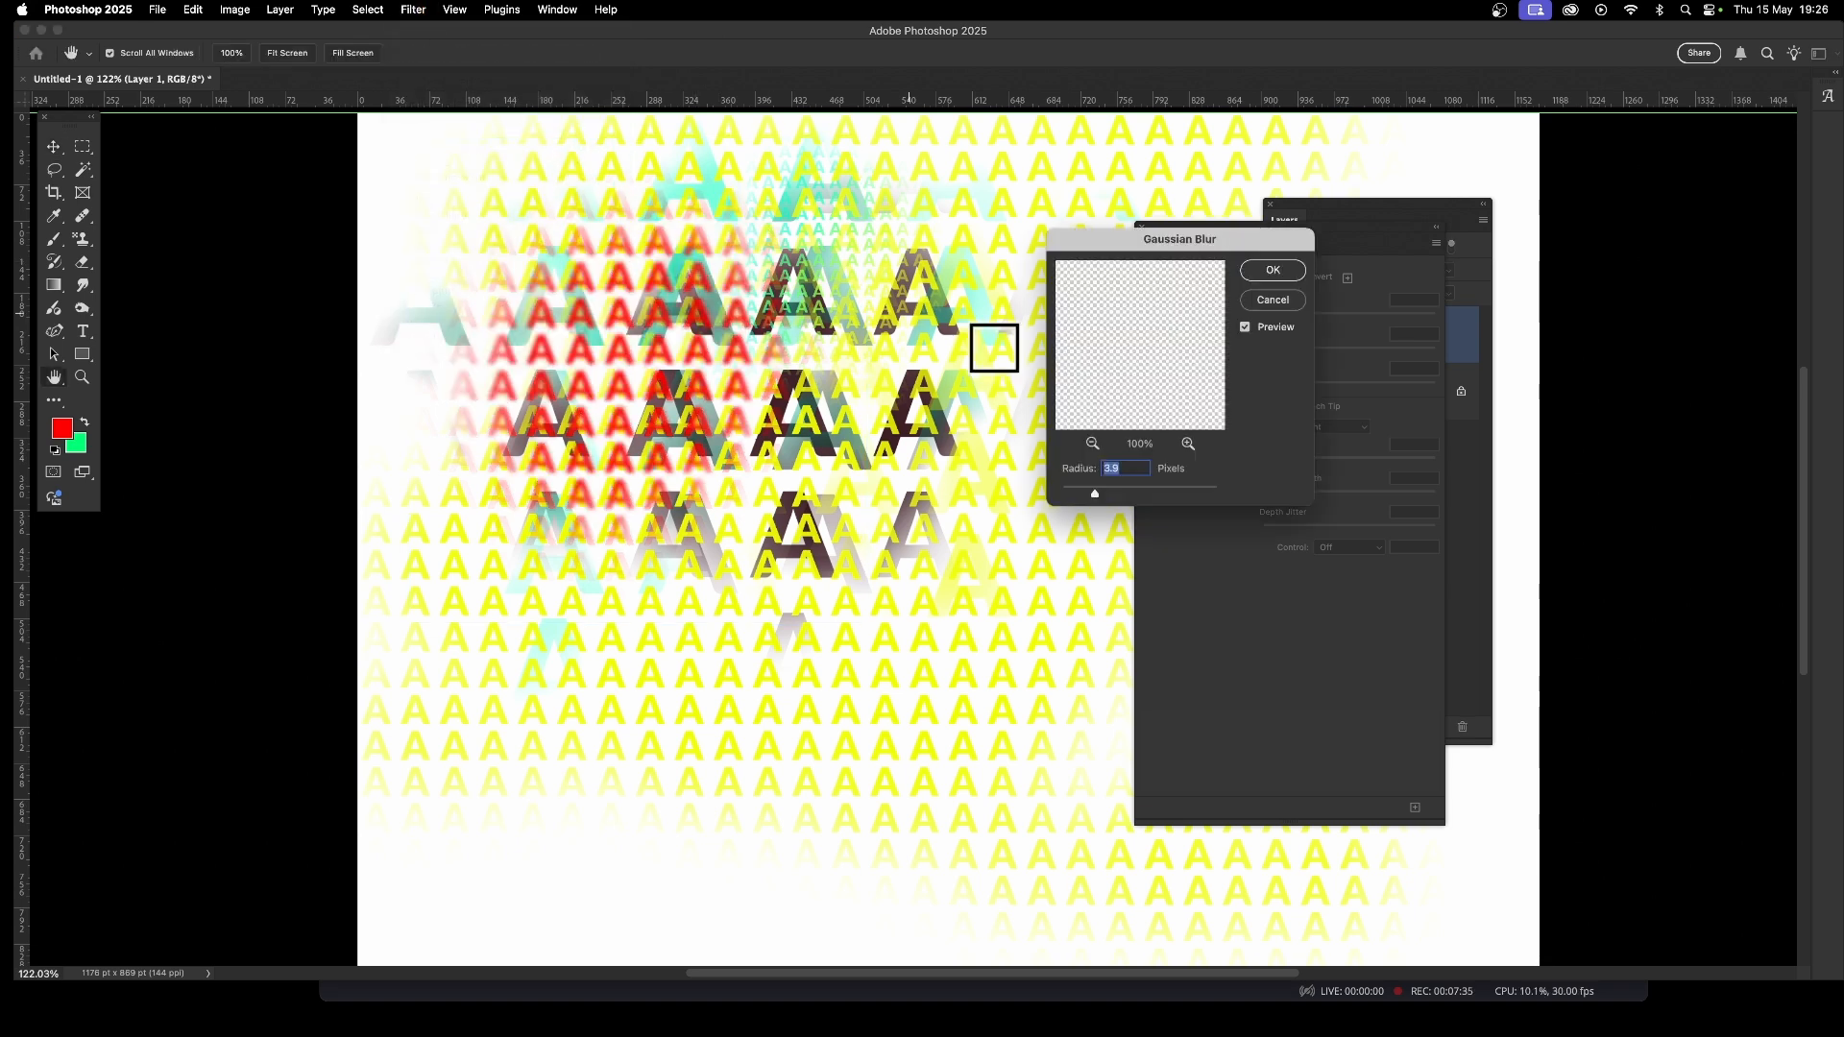
drag(1127, 490, 1102, 494)
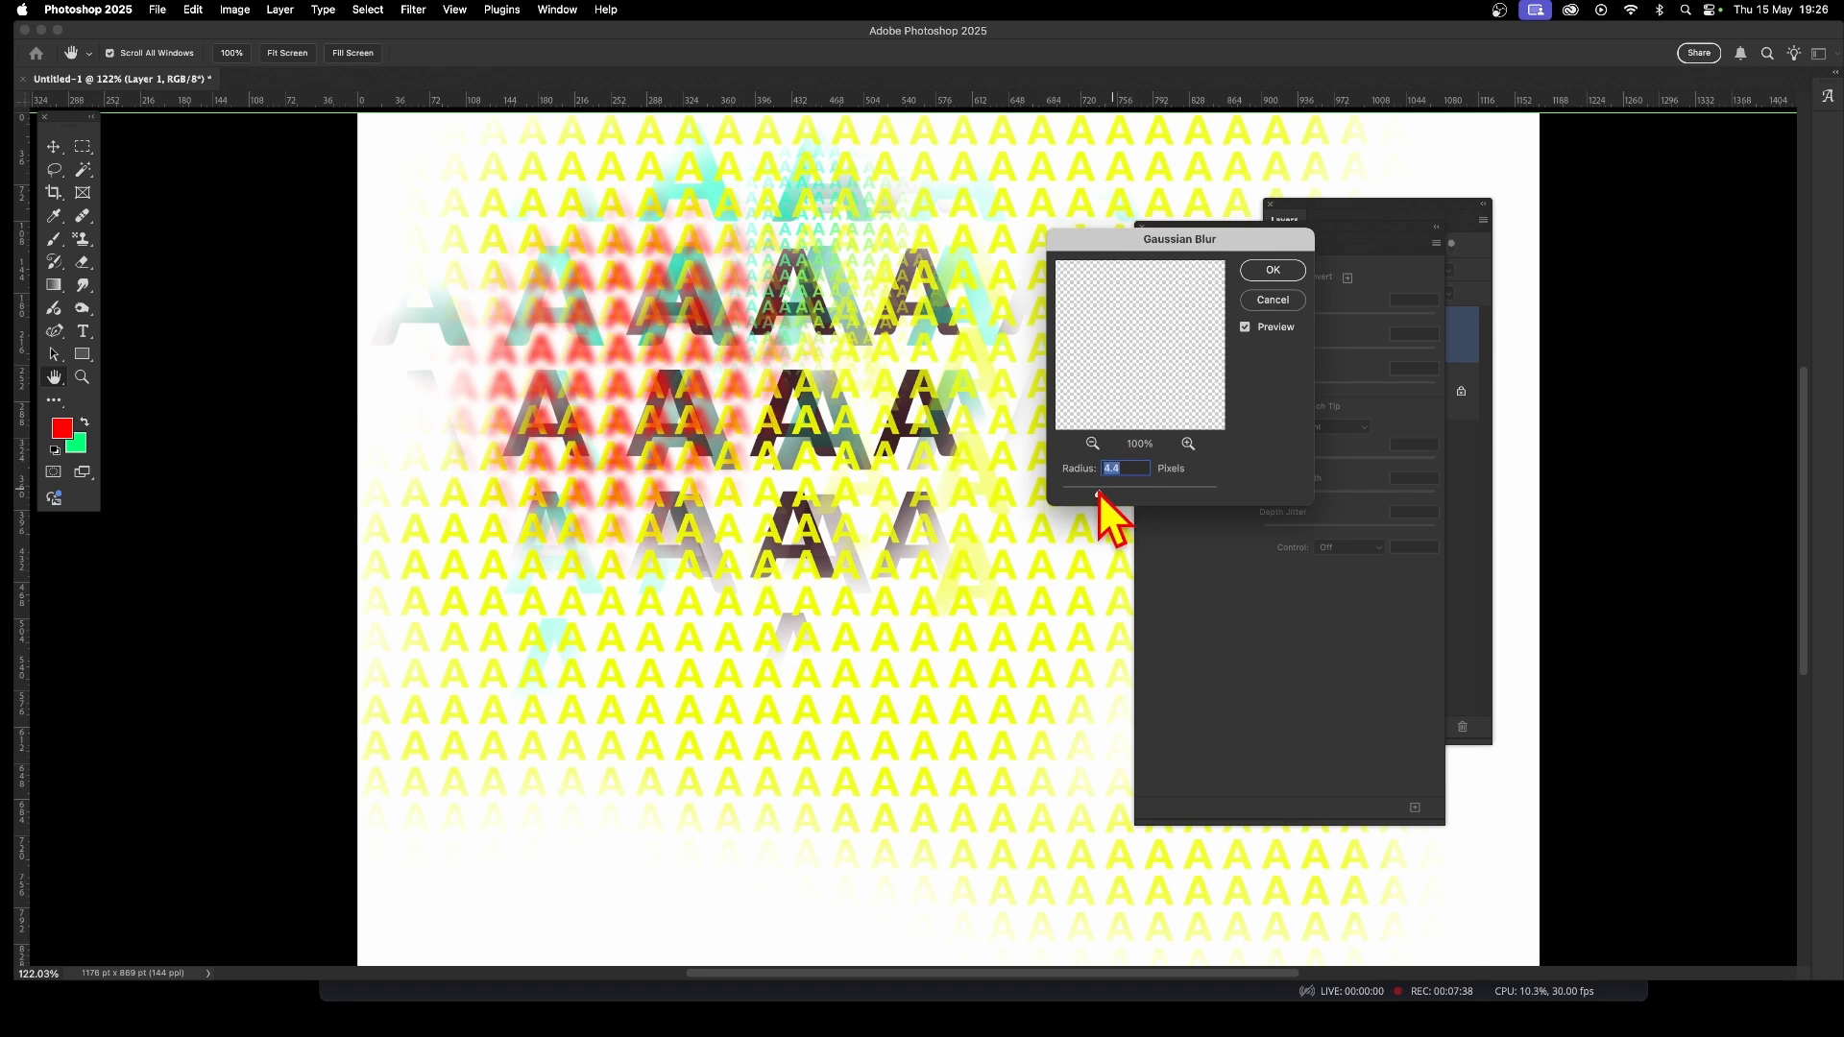
click(1273, 270)
key(v)
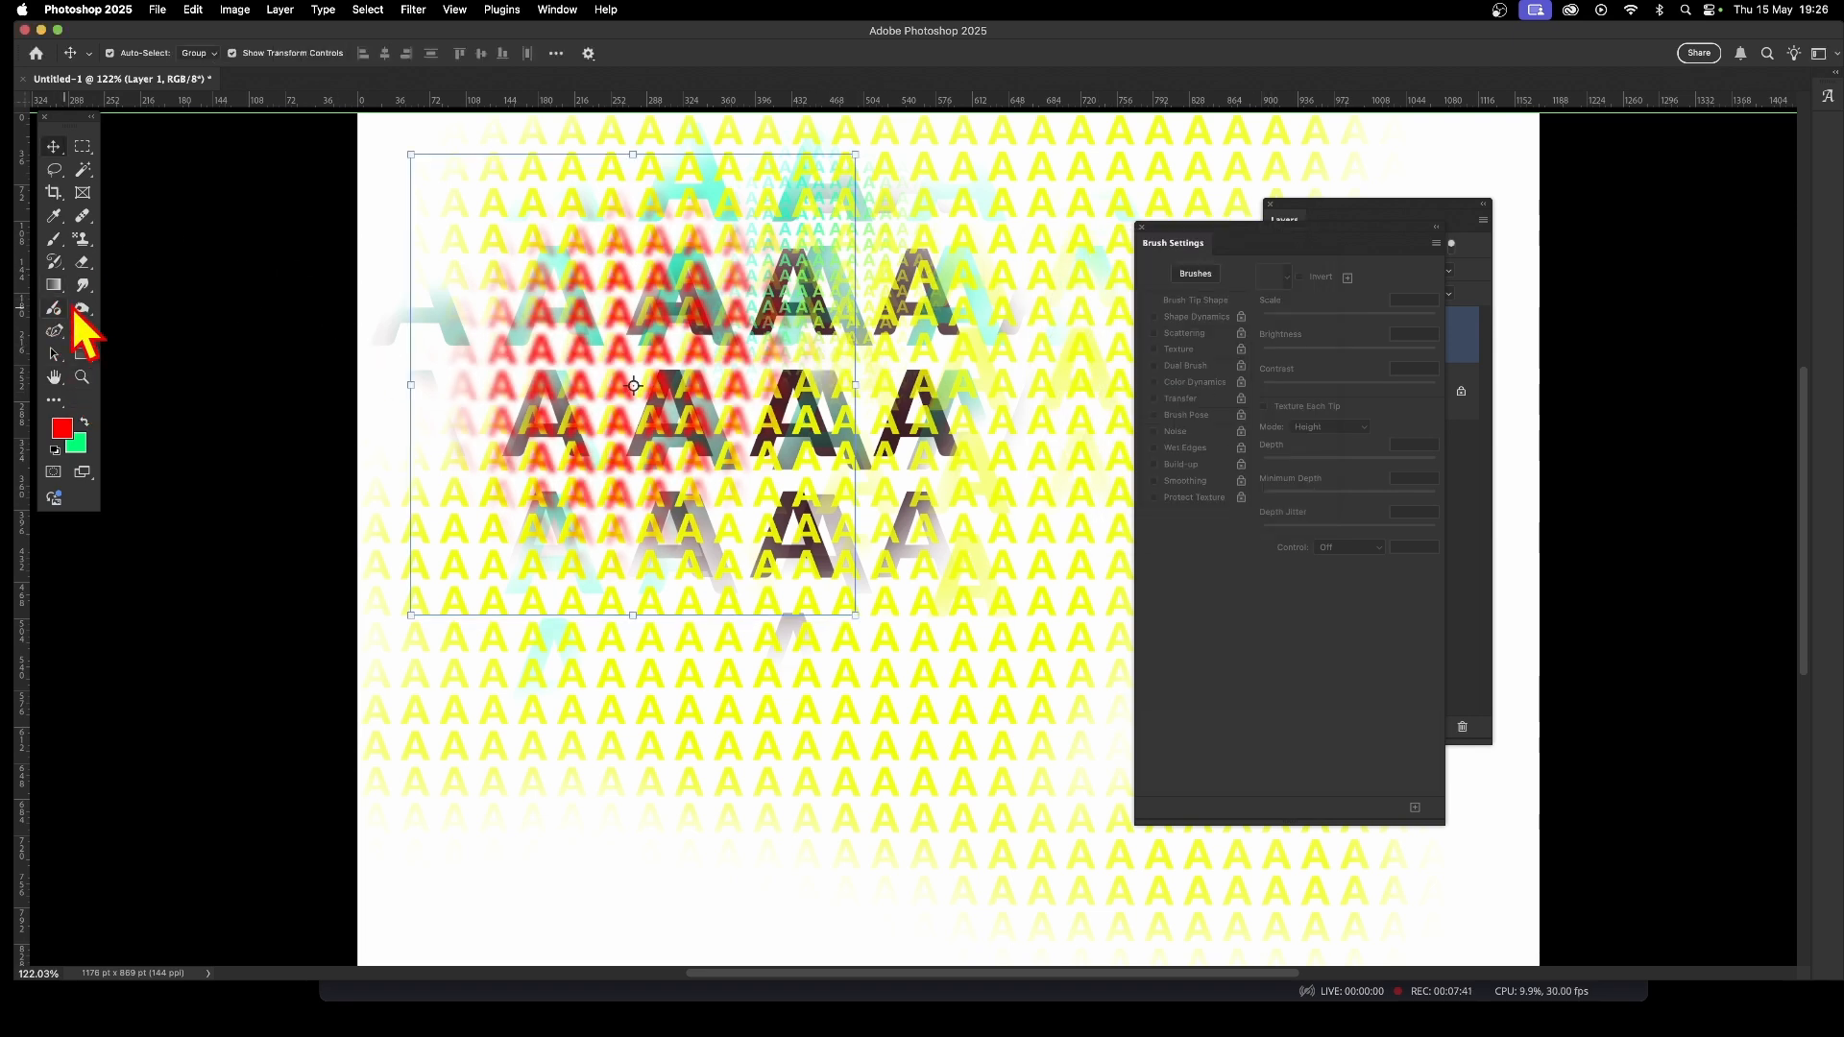
Paint a second, sharp patch of red letters beside the blurred ones and nudge the layer slightly upward.
click(55, 241)
mouse_move(850, 359)
mouse_down()
mouse_move(950, 457)
mouse_move(922, 514)
mouse_up()
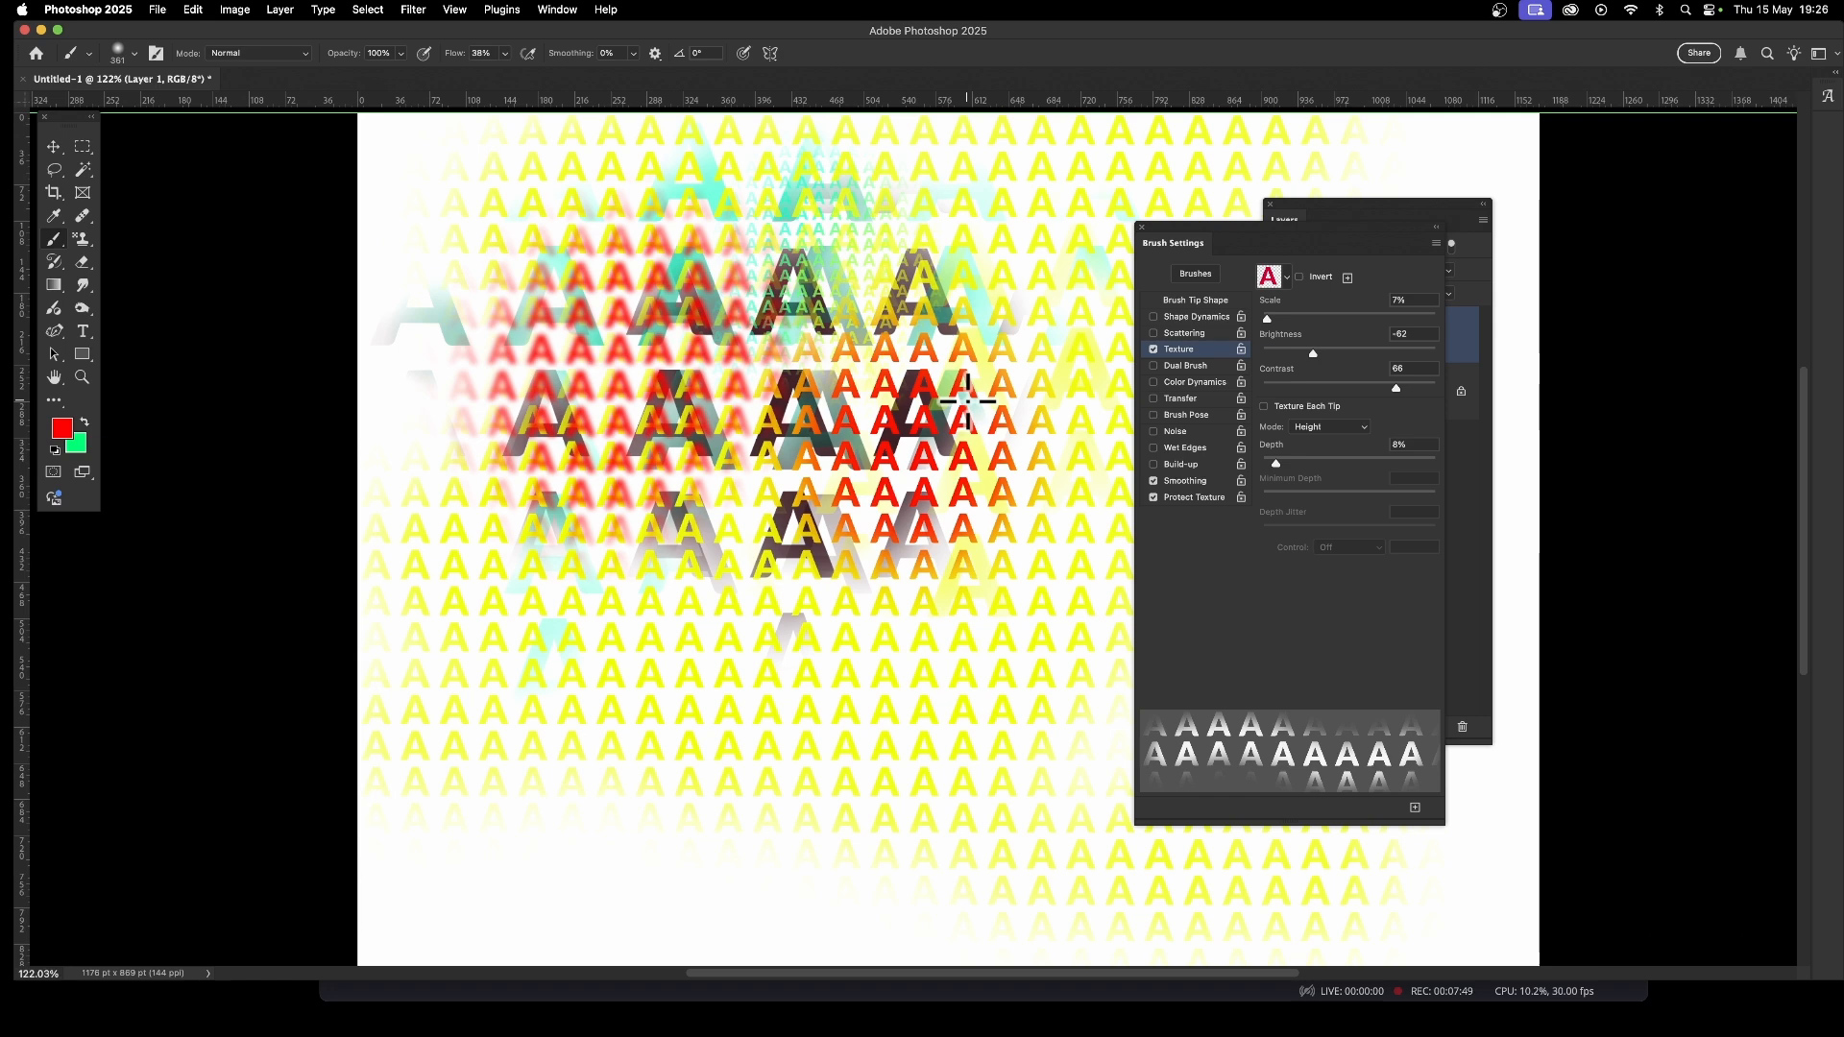
click(54, 146)
drag(906, 403, 910, 394)
Apply a Bevel & Emboss effect with the Outer Bevel style to Layer 1.
click(1316, 216)
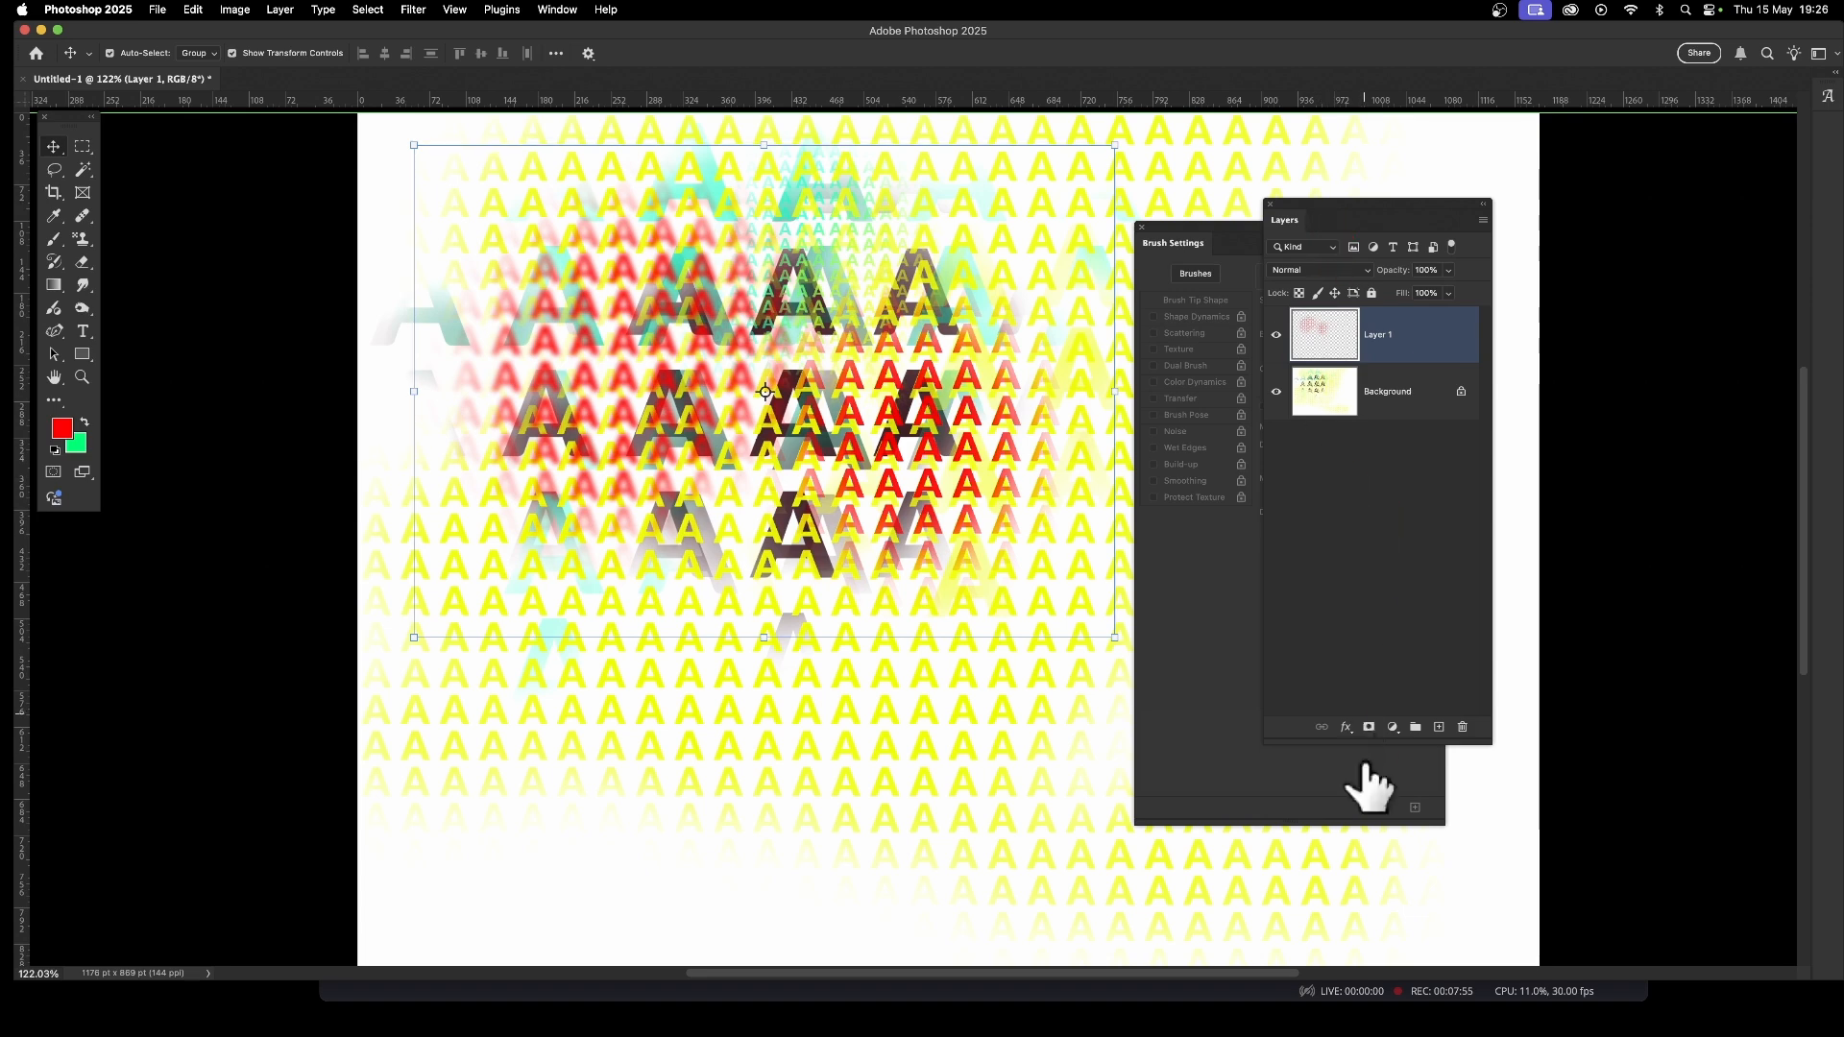
click(1347, 728)
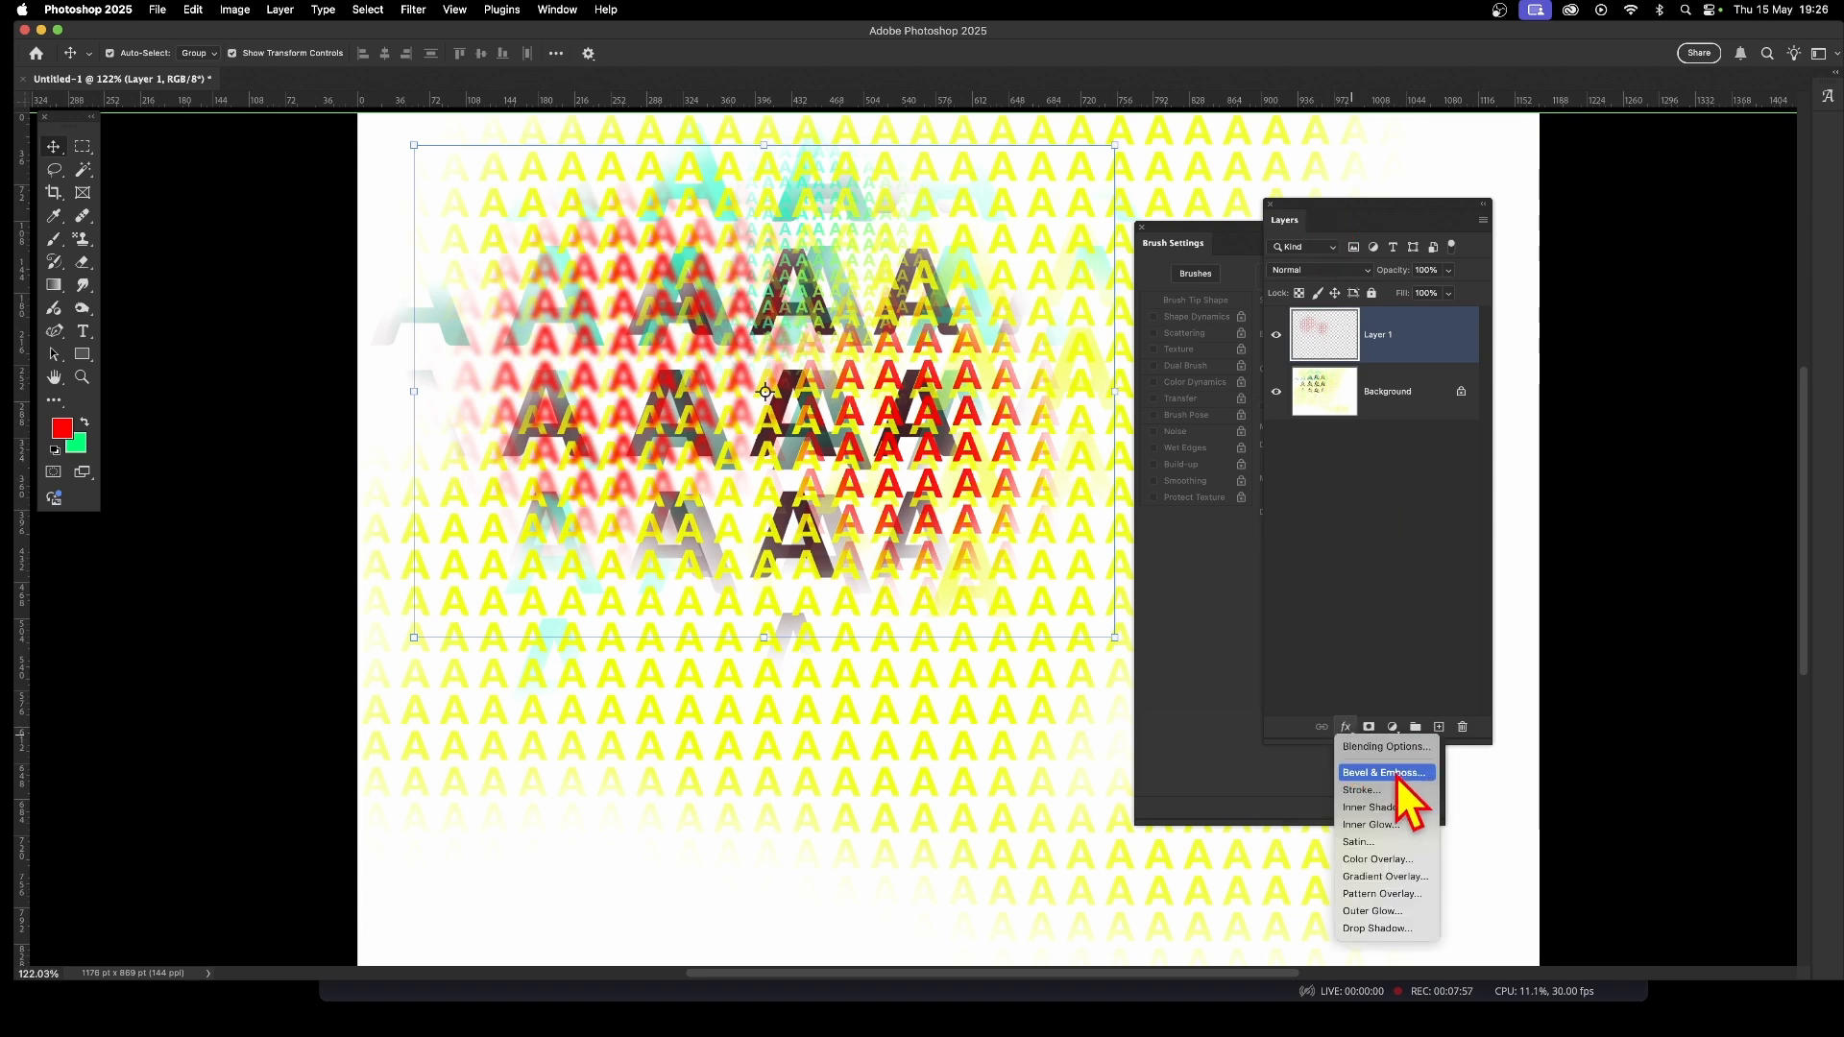
click(1386, 748)
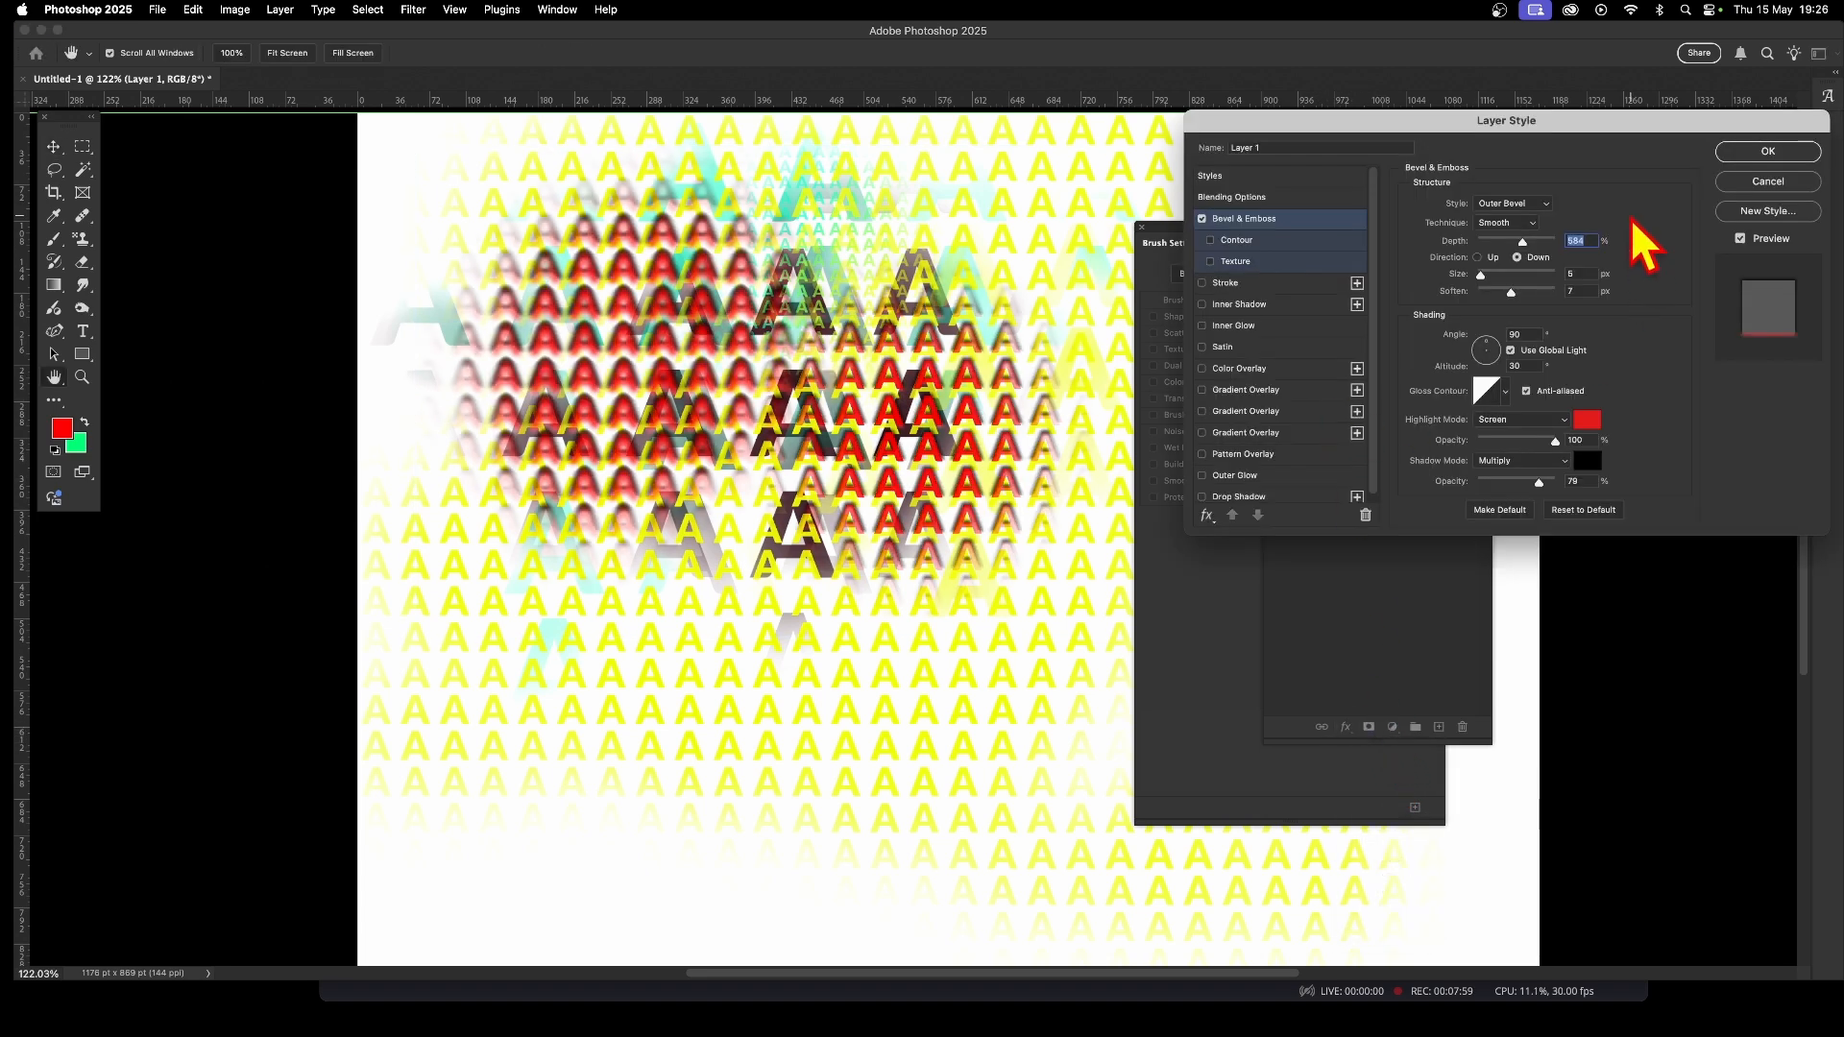
click(1768, 154)
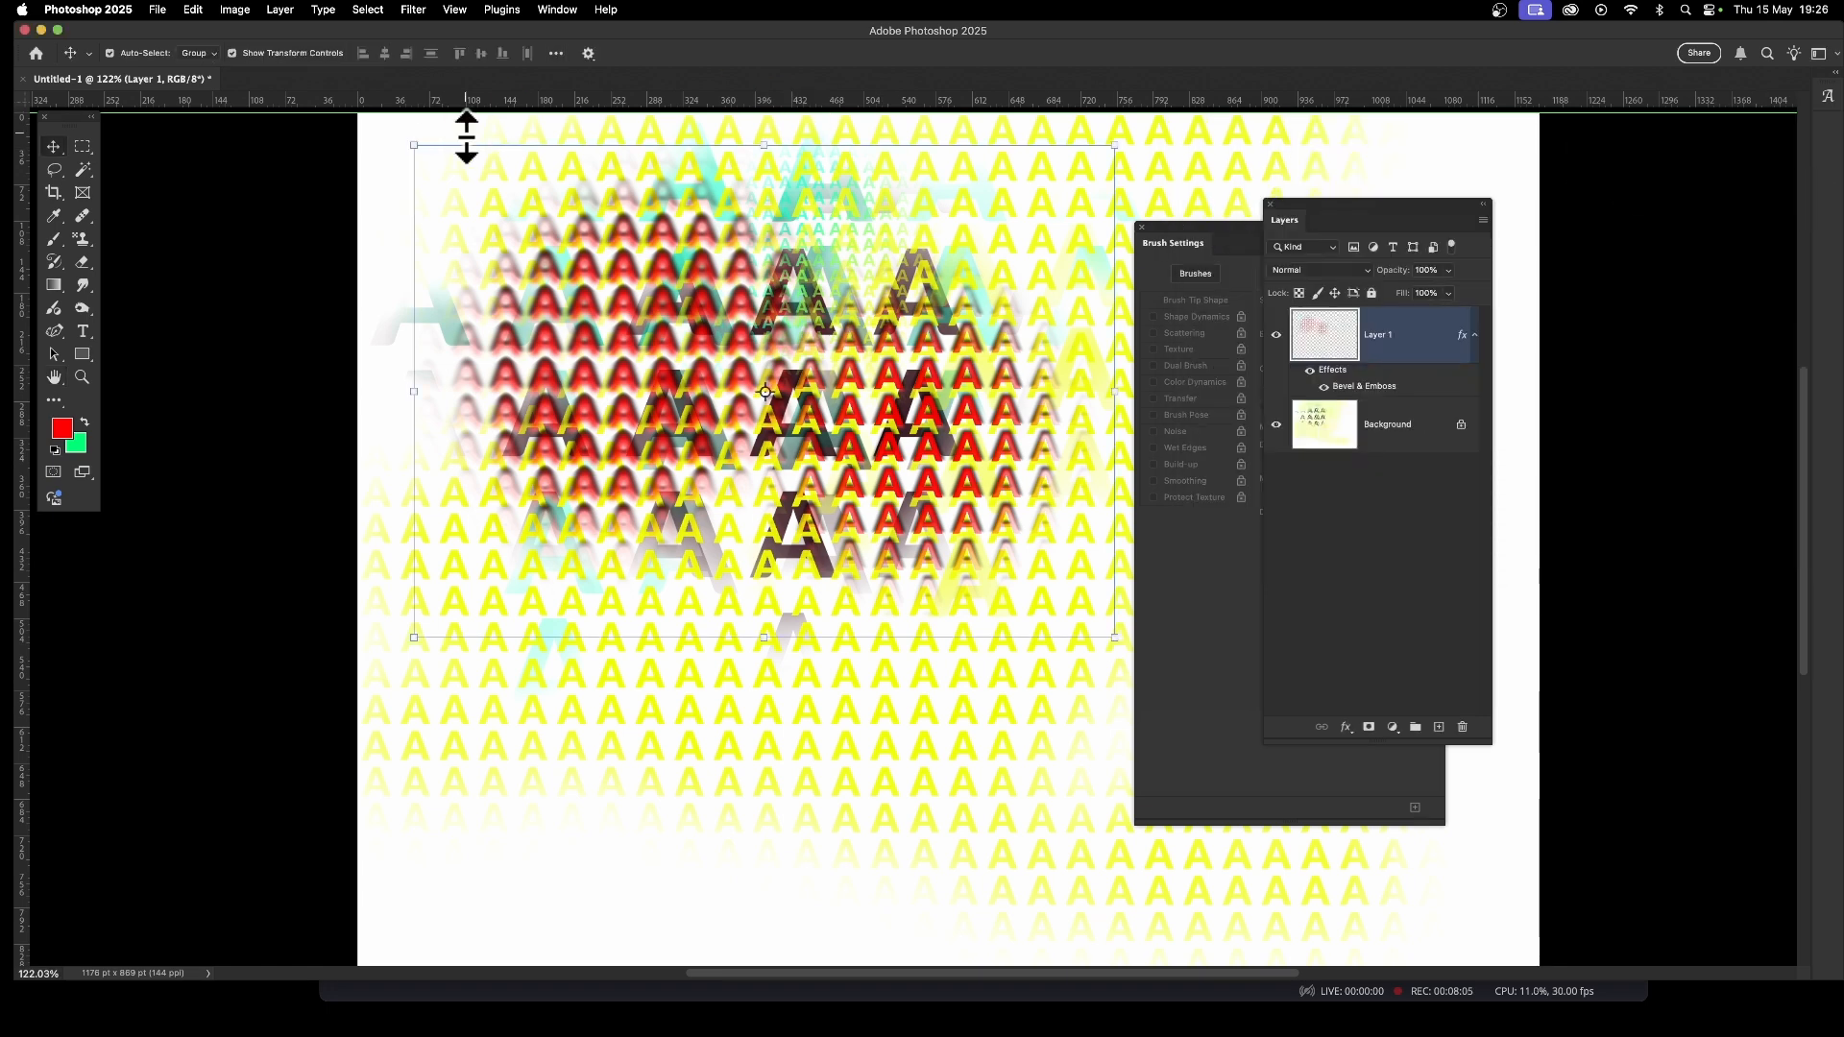
Scale the embossed letters to about 91.59%, rotate them about 91° clockwise and reposition them over the canvas's left half.
drag(414, 146, 470, 189)
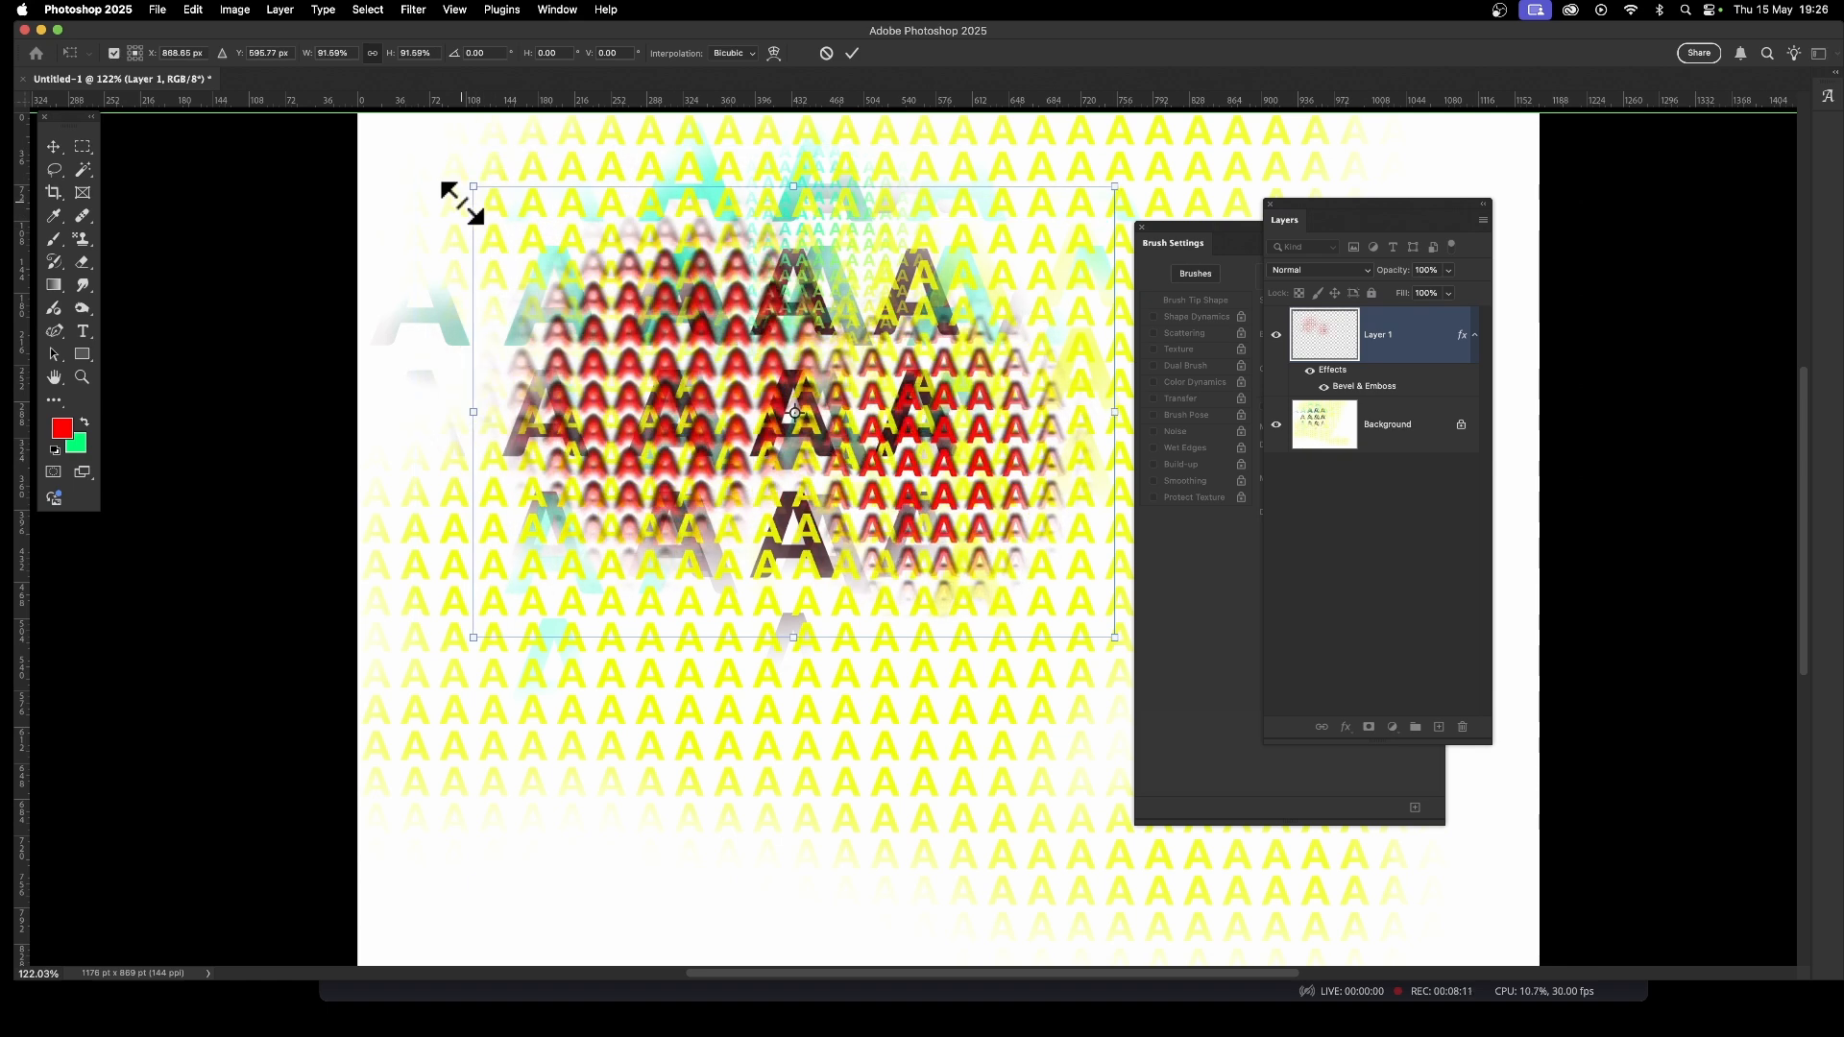
click(1223, 260)
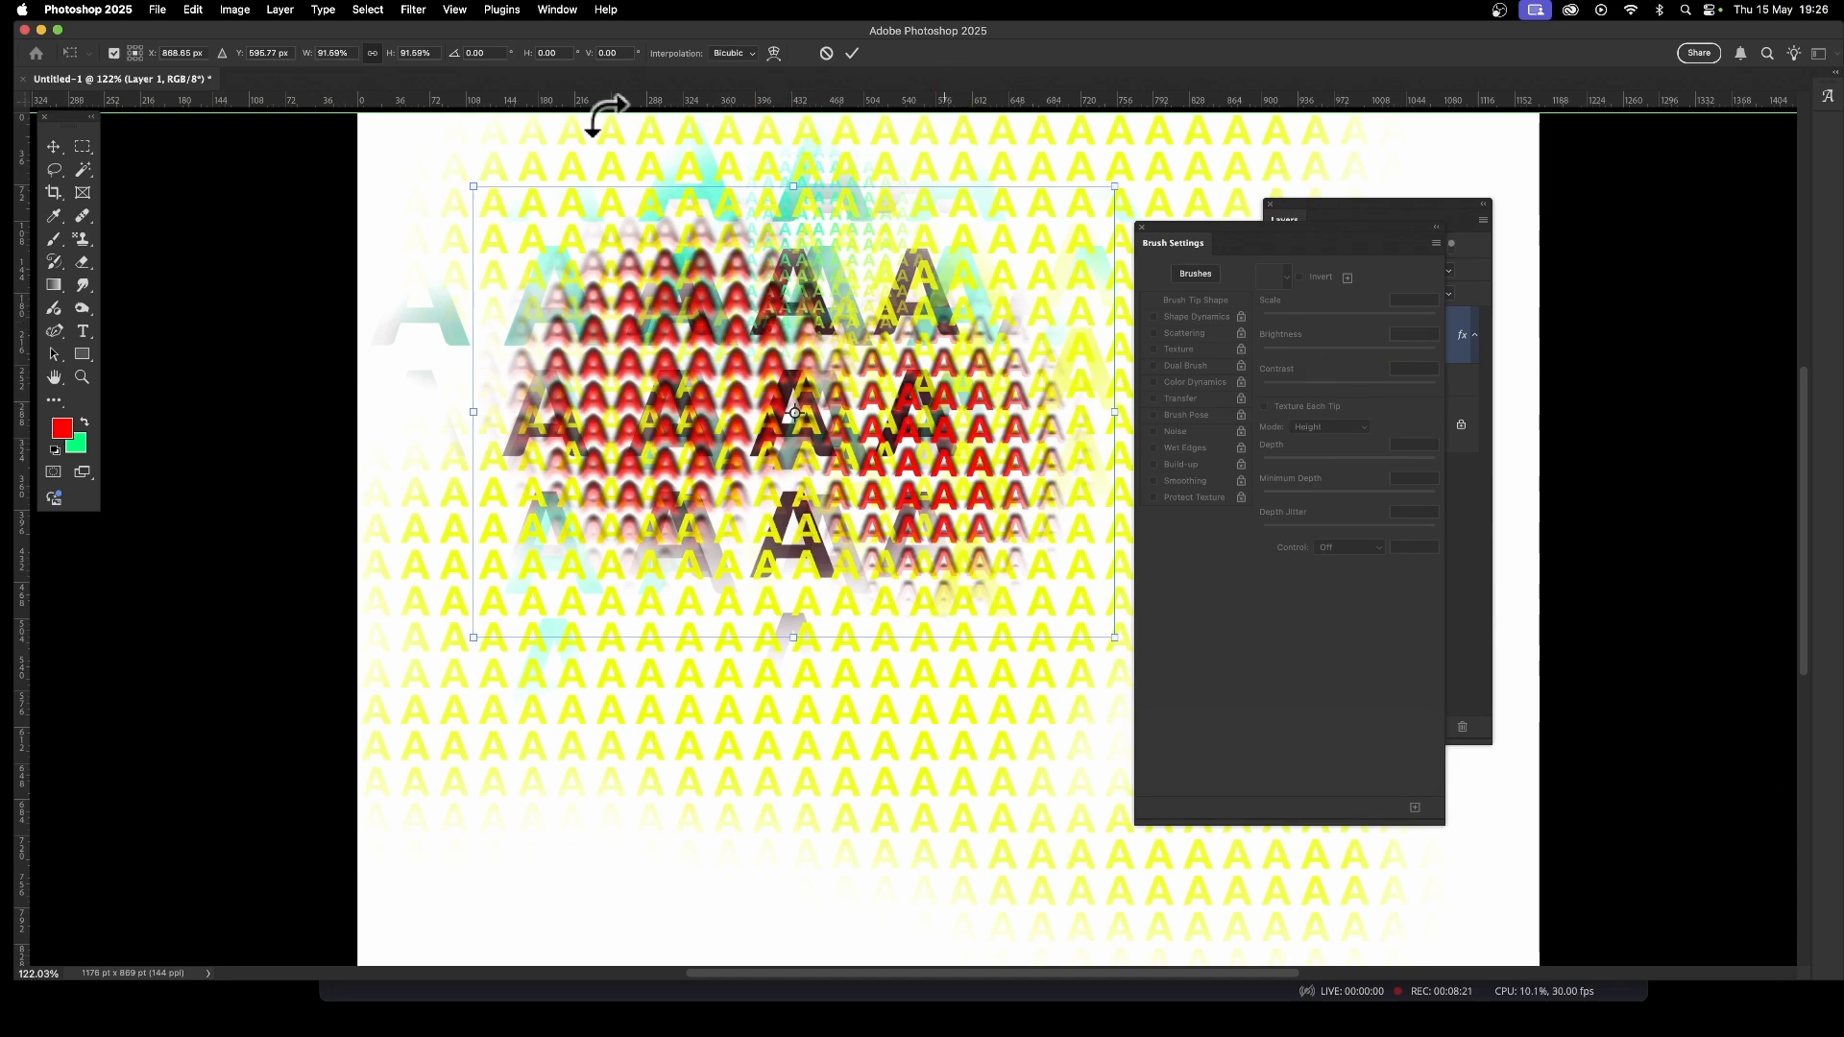
drag(494, 149, 980, 193)
drag(828, 279, 684, 384)
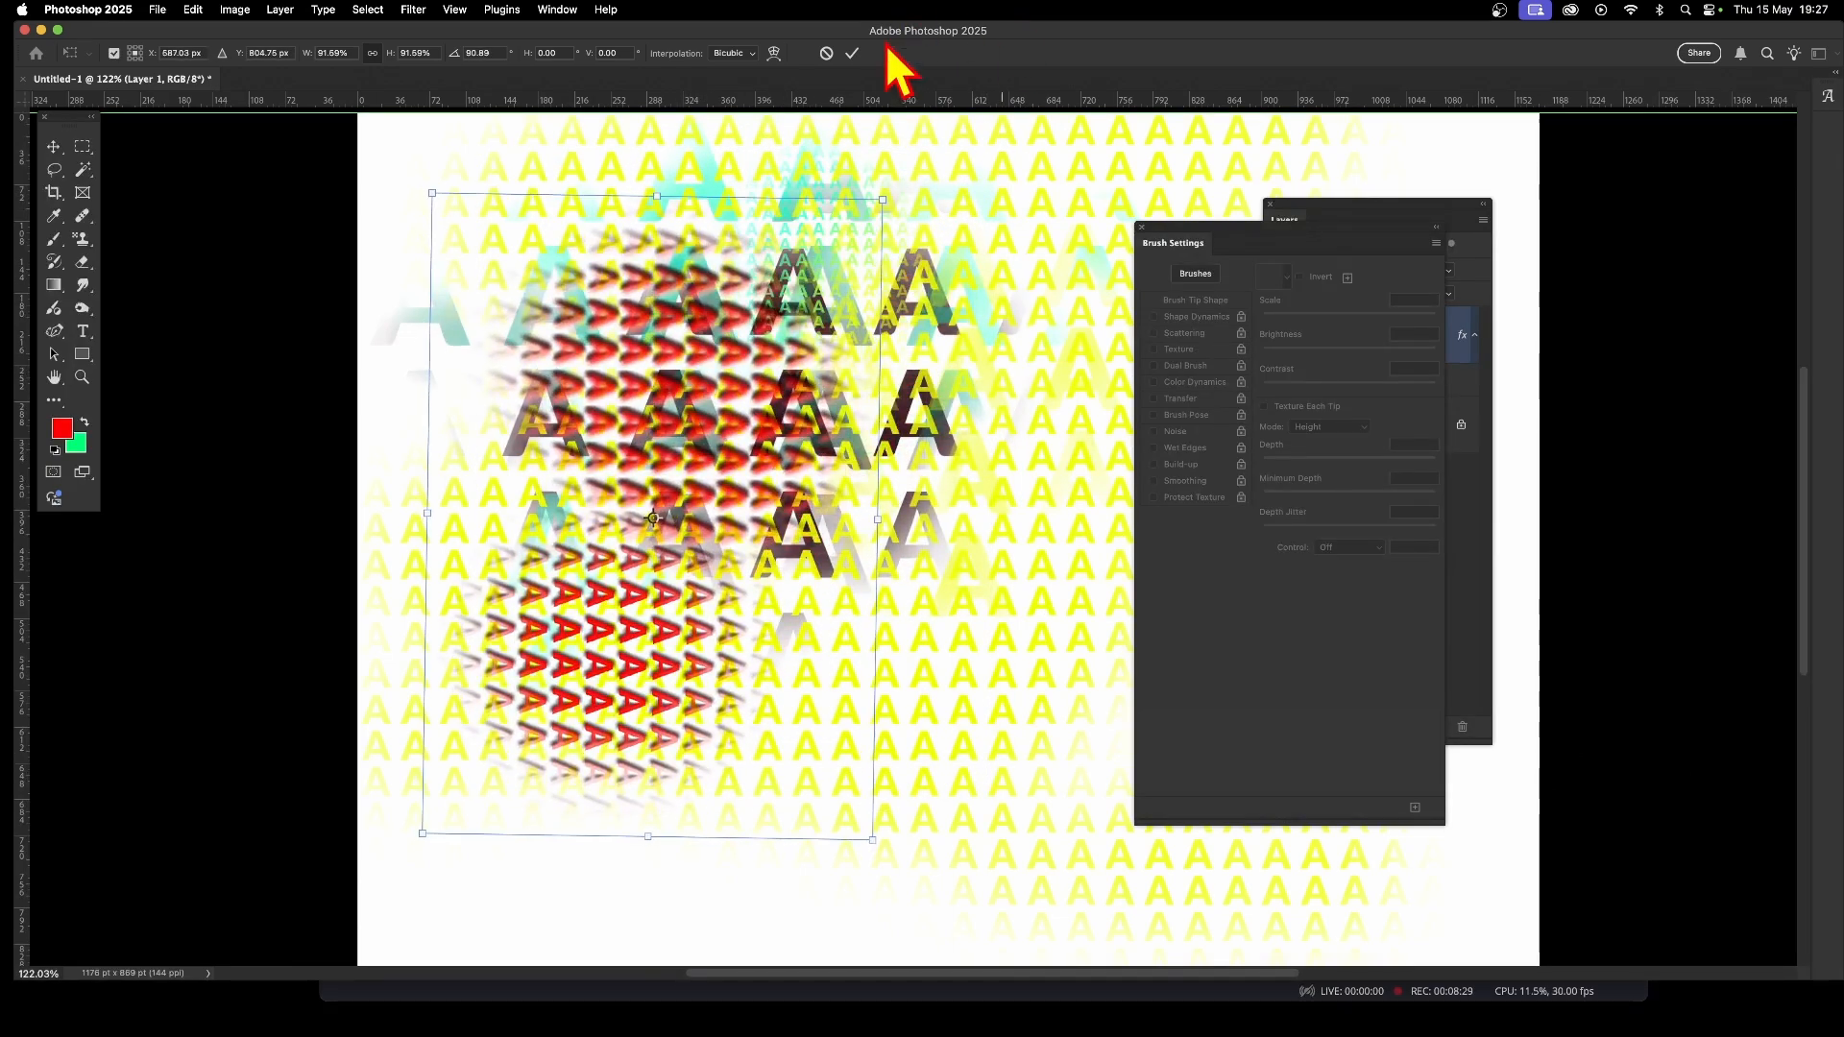
click(852, 53)
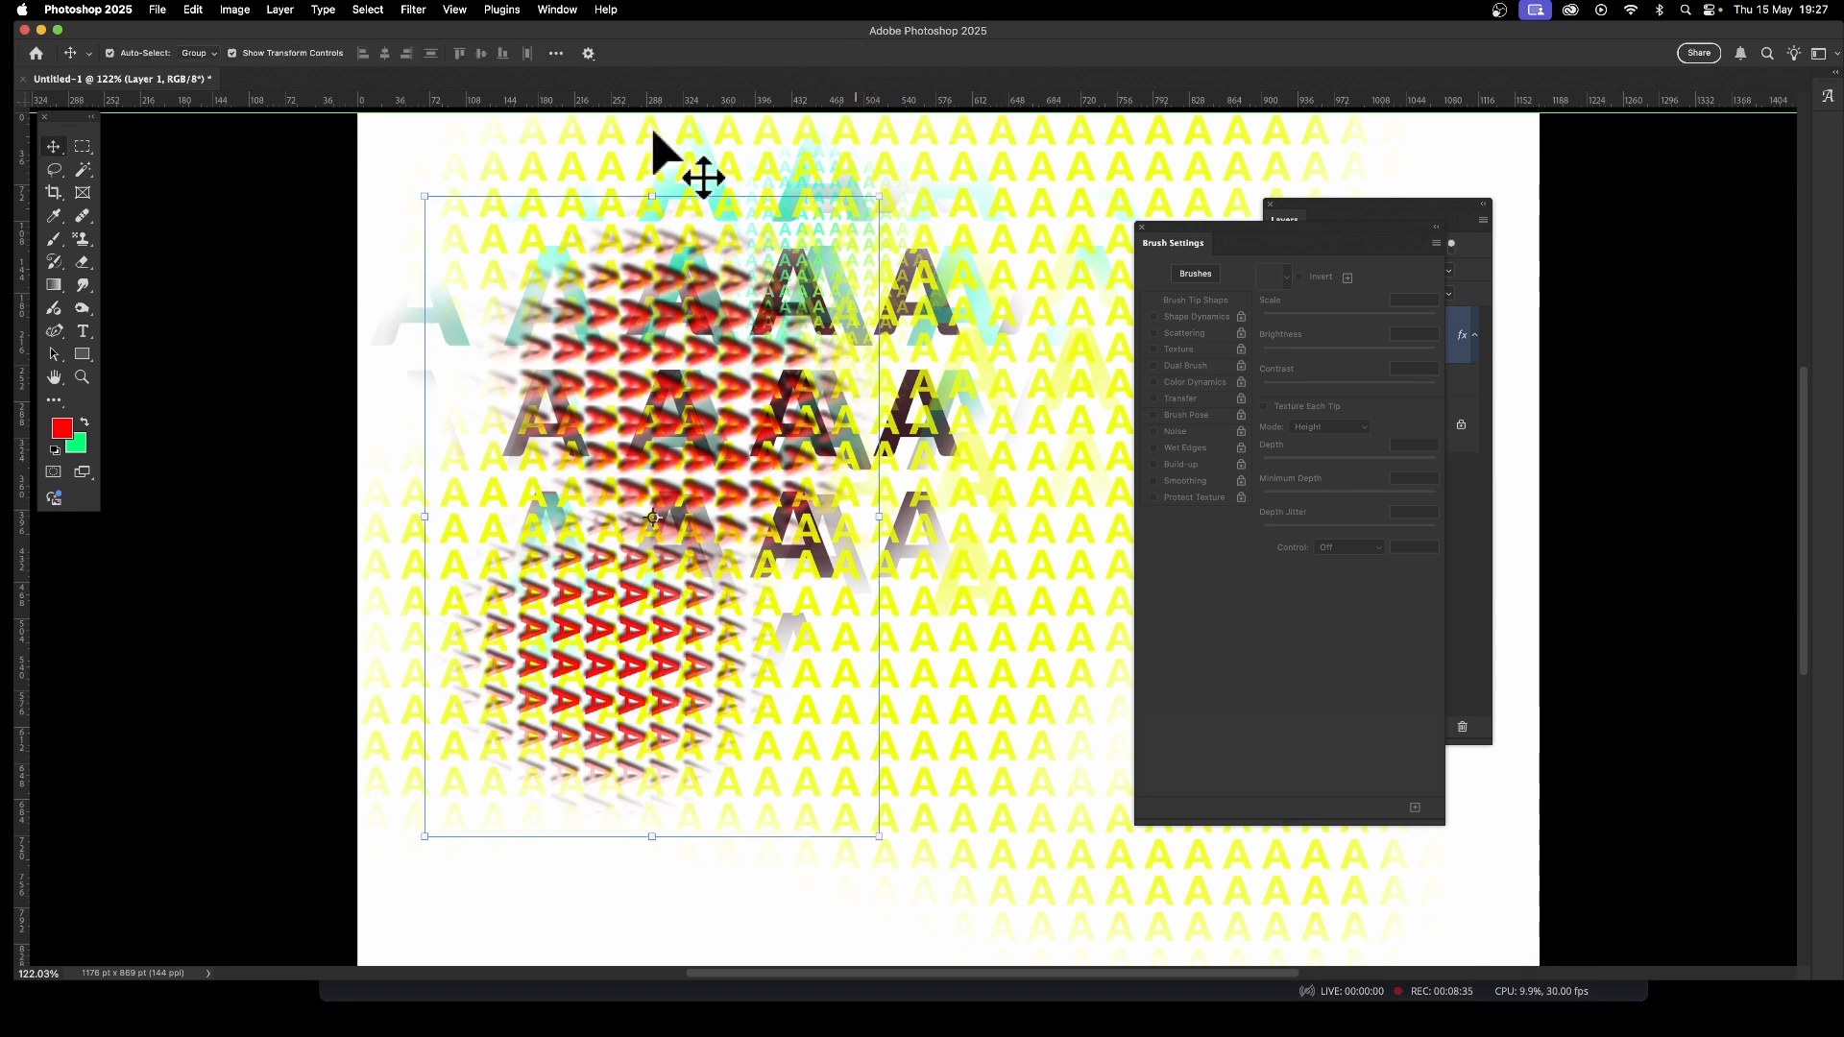
Duplicate the rotated letters twice as overlapping copies, and delete all three letter layers, keeping only the Background.
drag(736, 402, 861, 360)
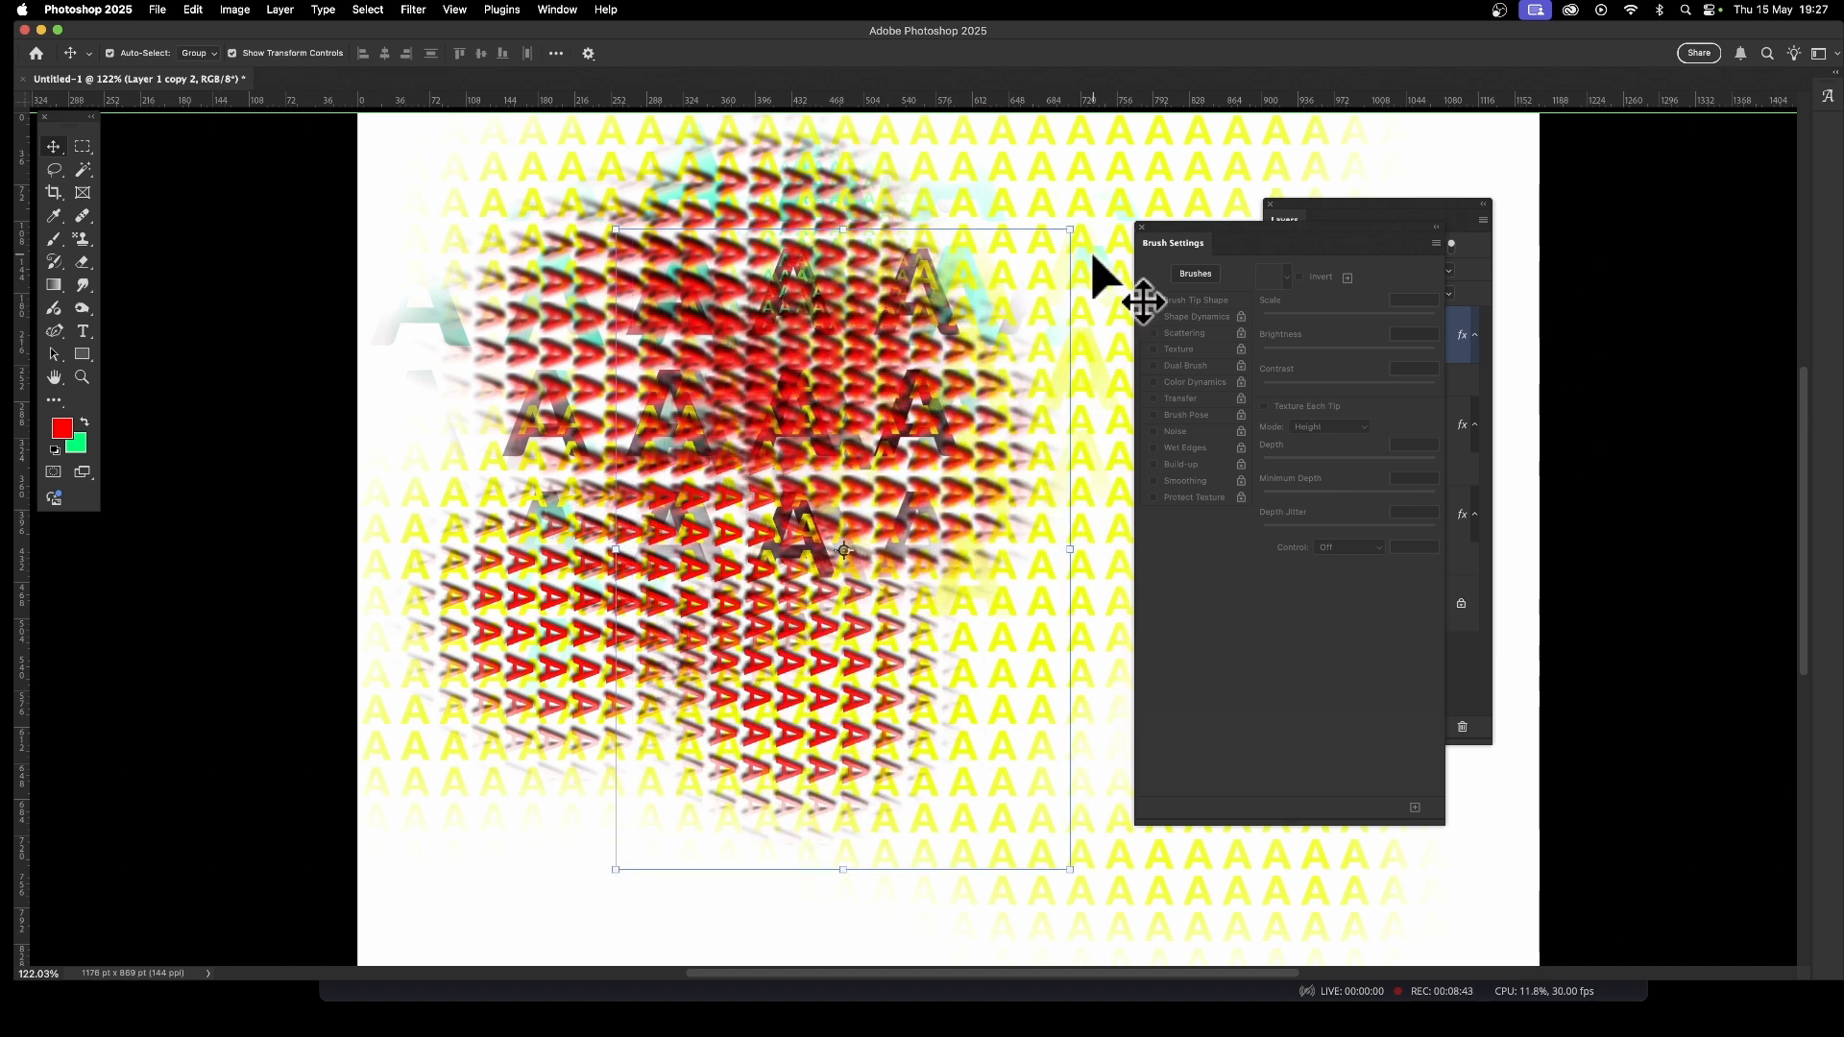
key(BackSpace)
key(BackSpace)
key(BackSpace)
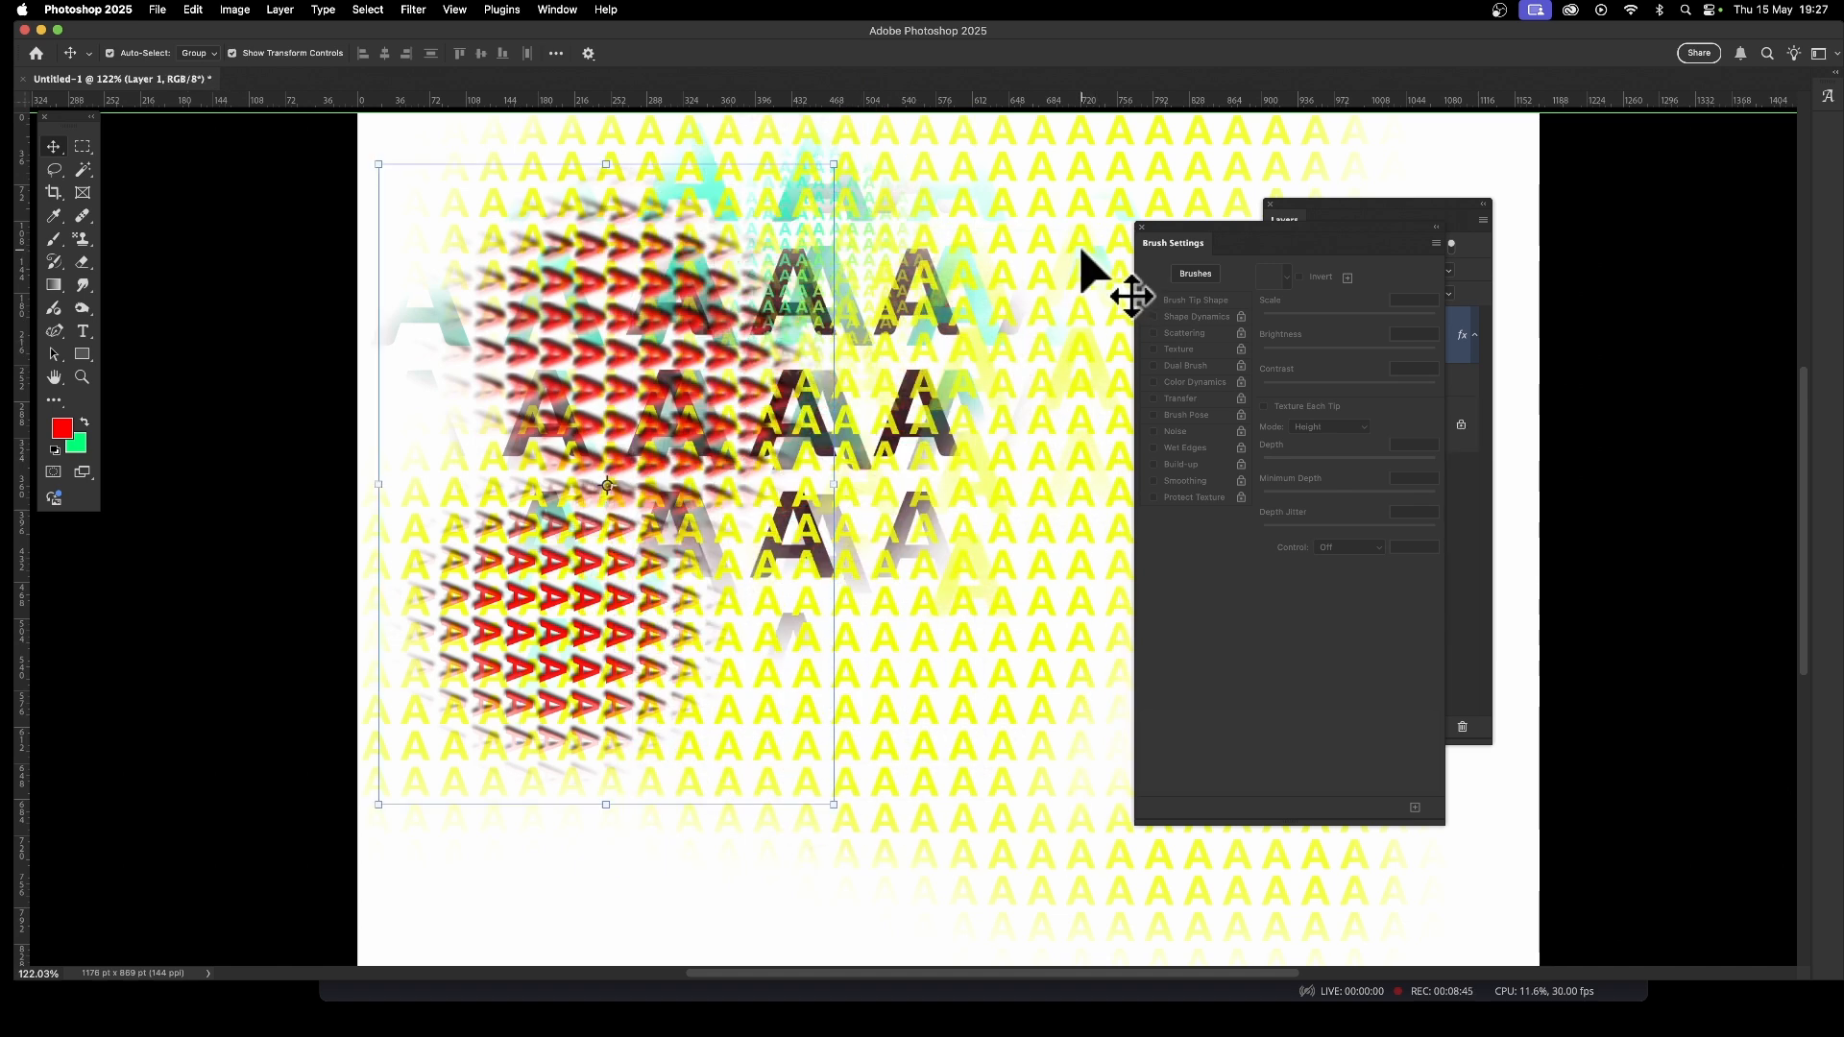
click(1379, 234)
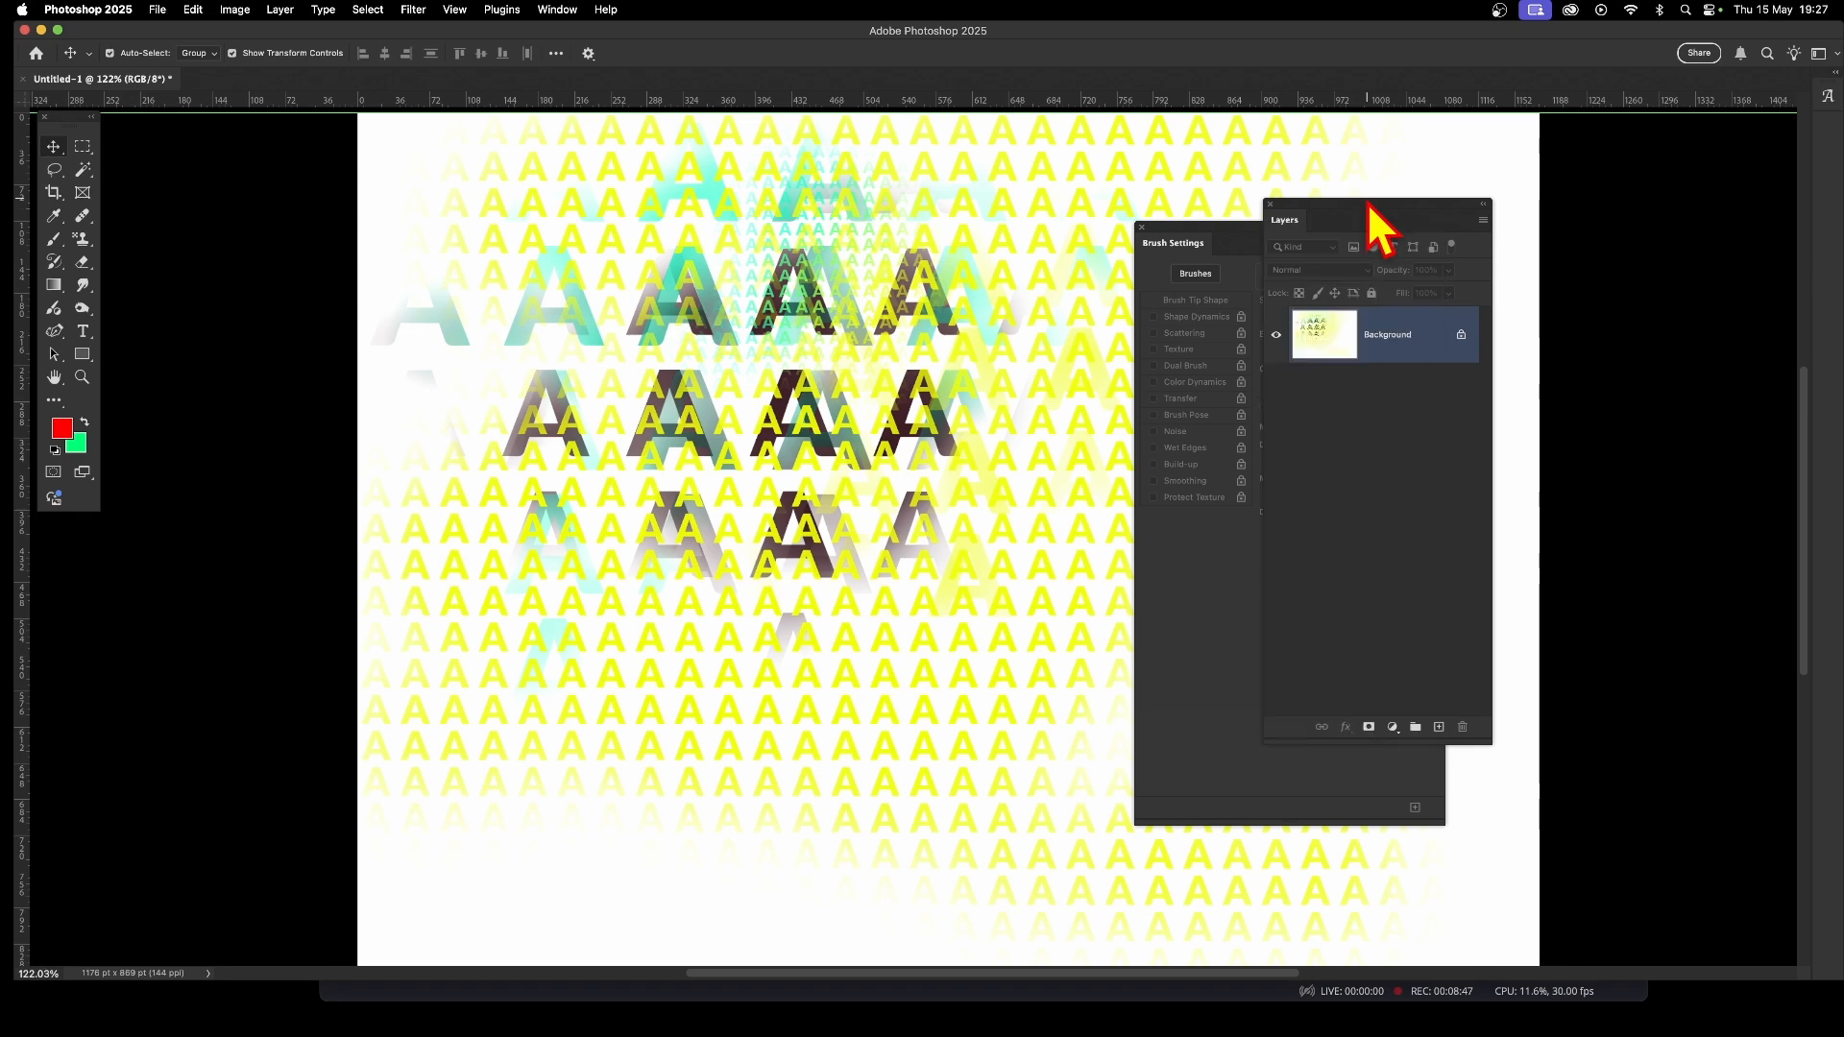
Fill the Background layer with White in Normal mode at 100% opacity.
click(195, 10)
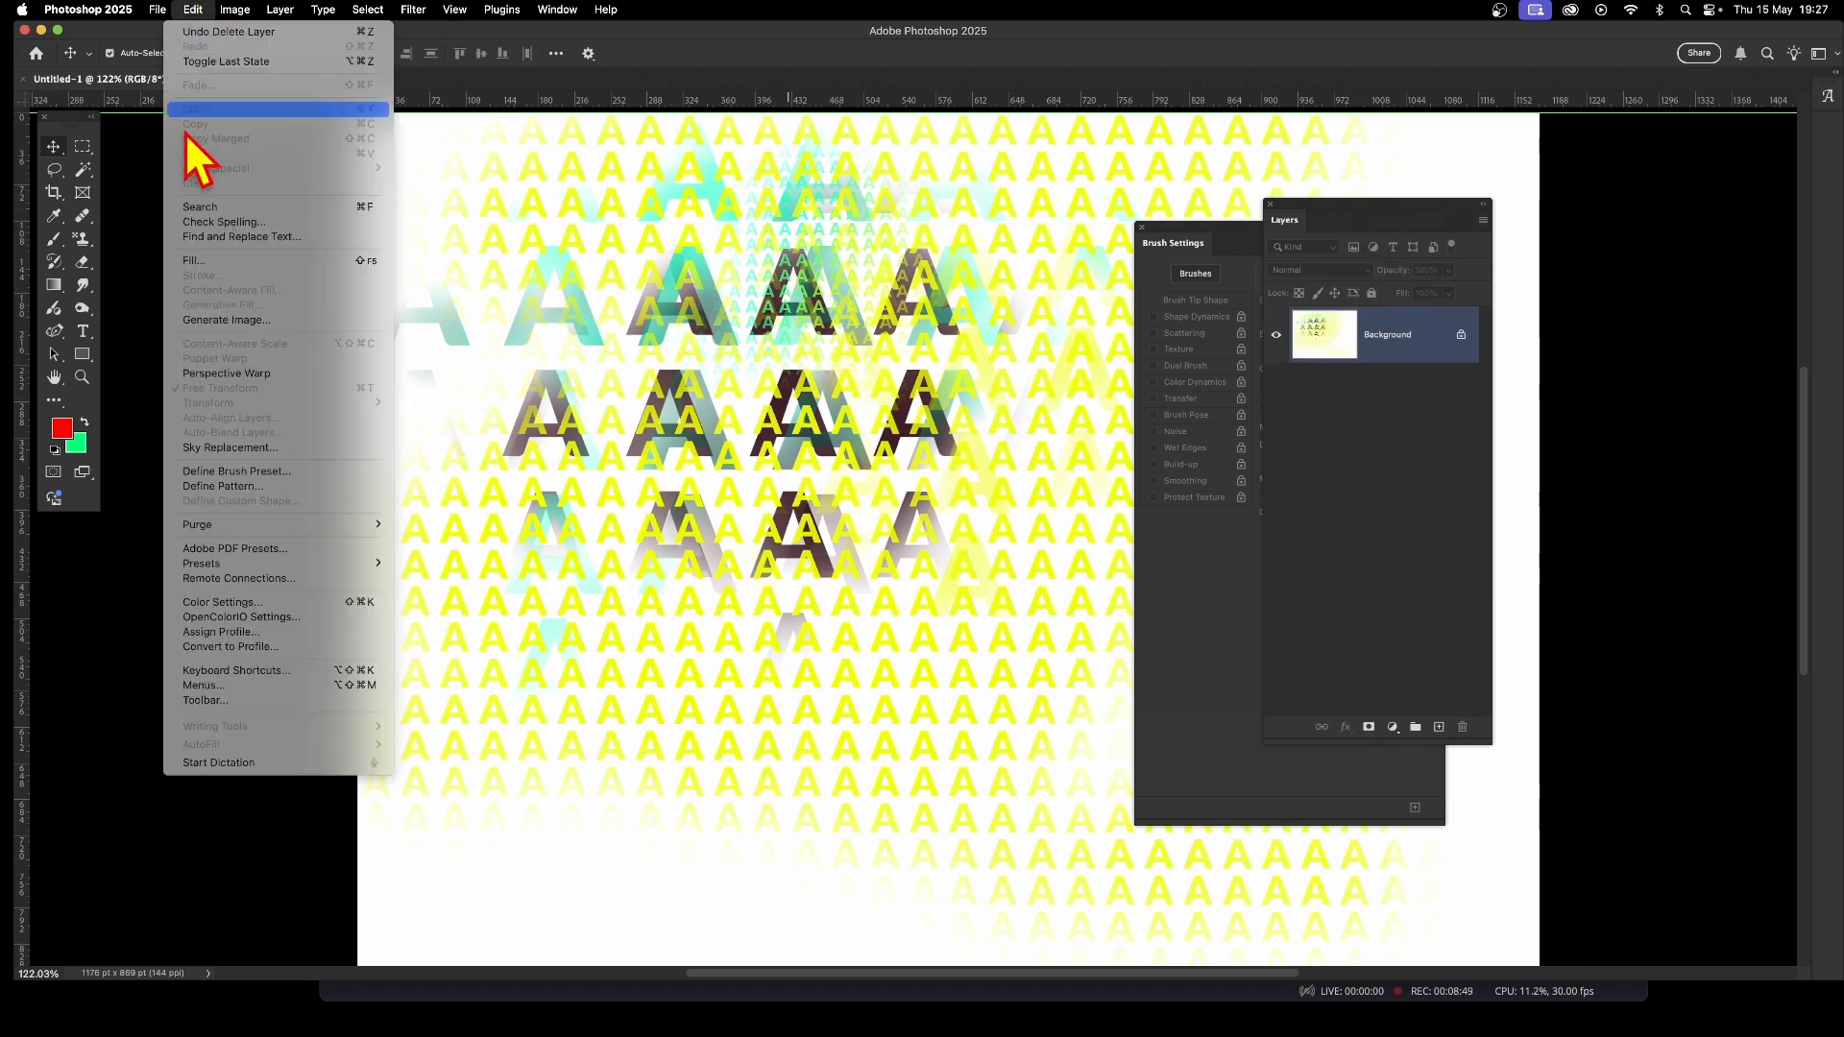
click(195, 261)
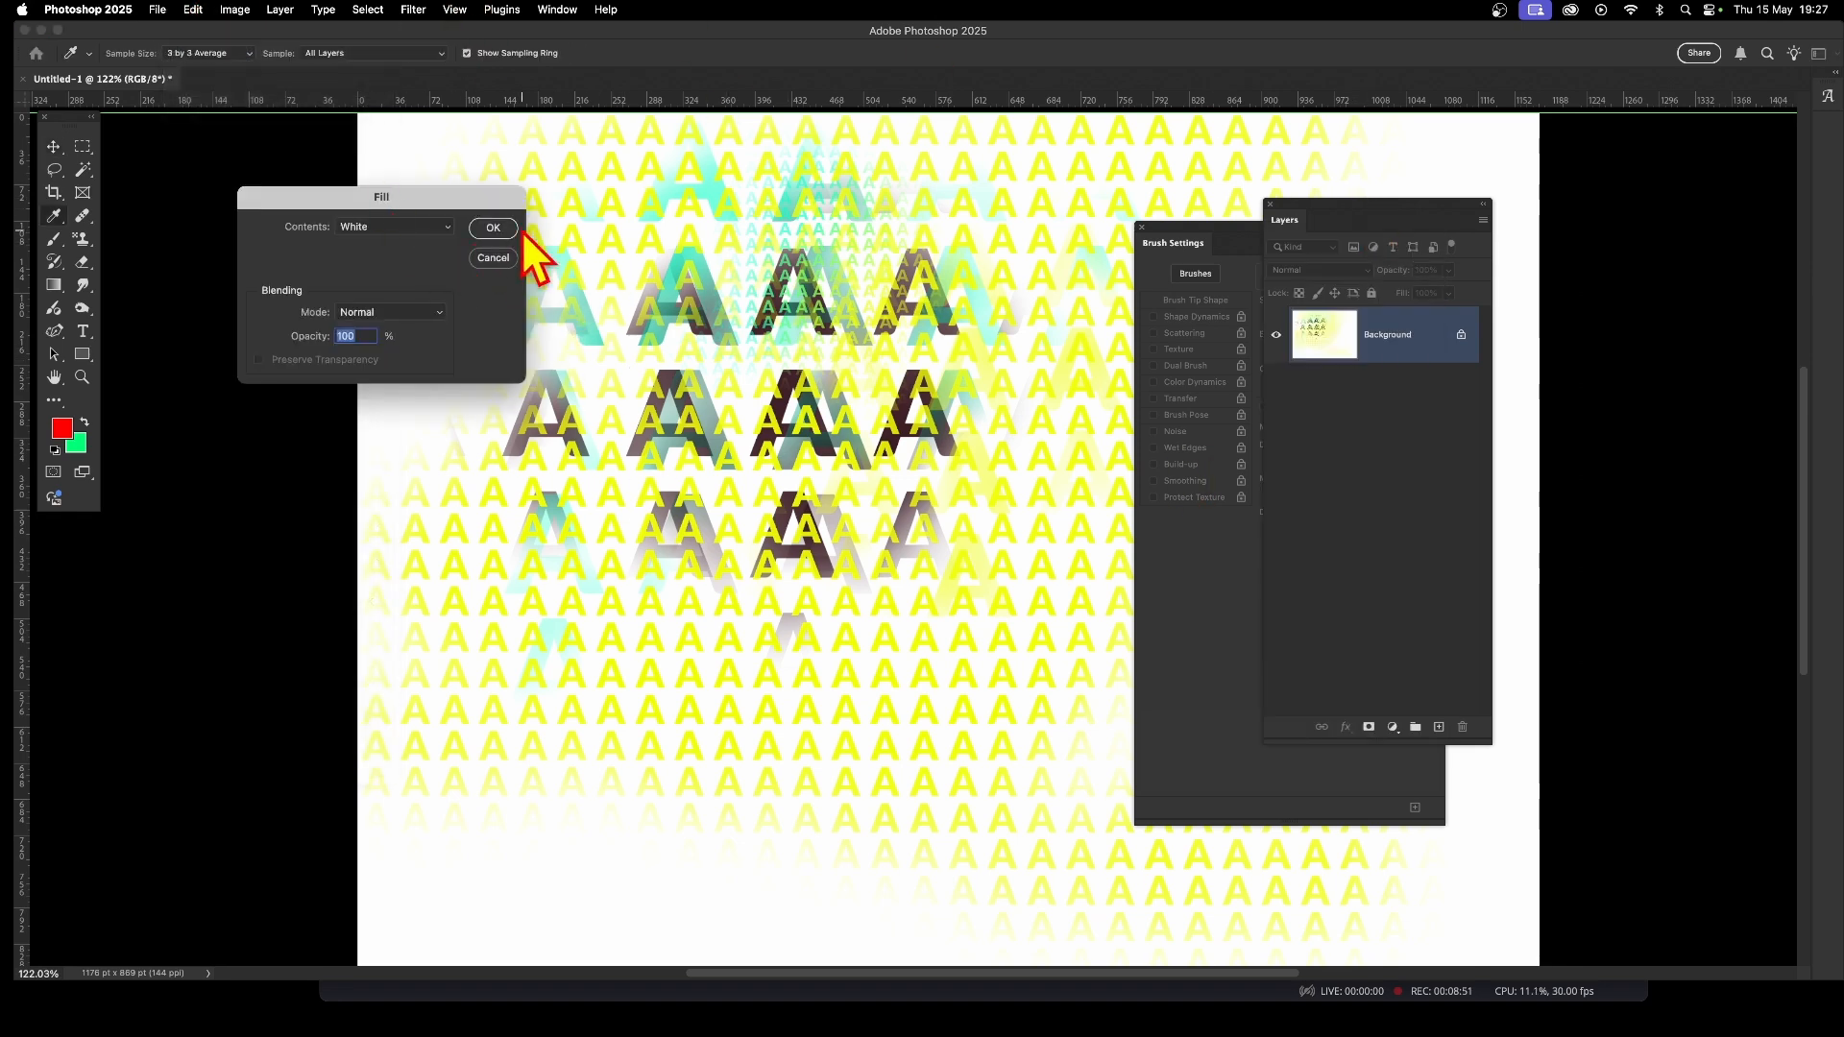
click(492, 229)
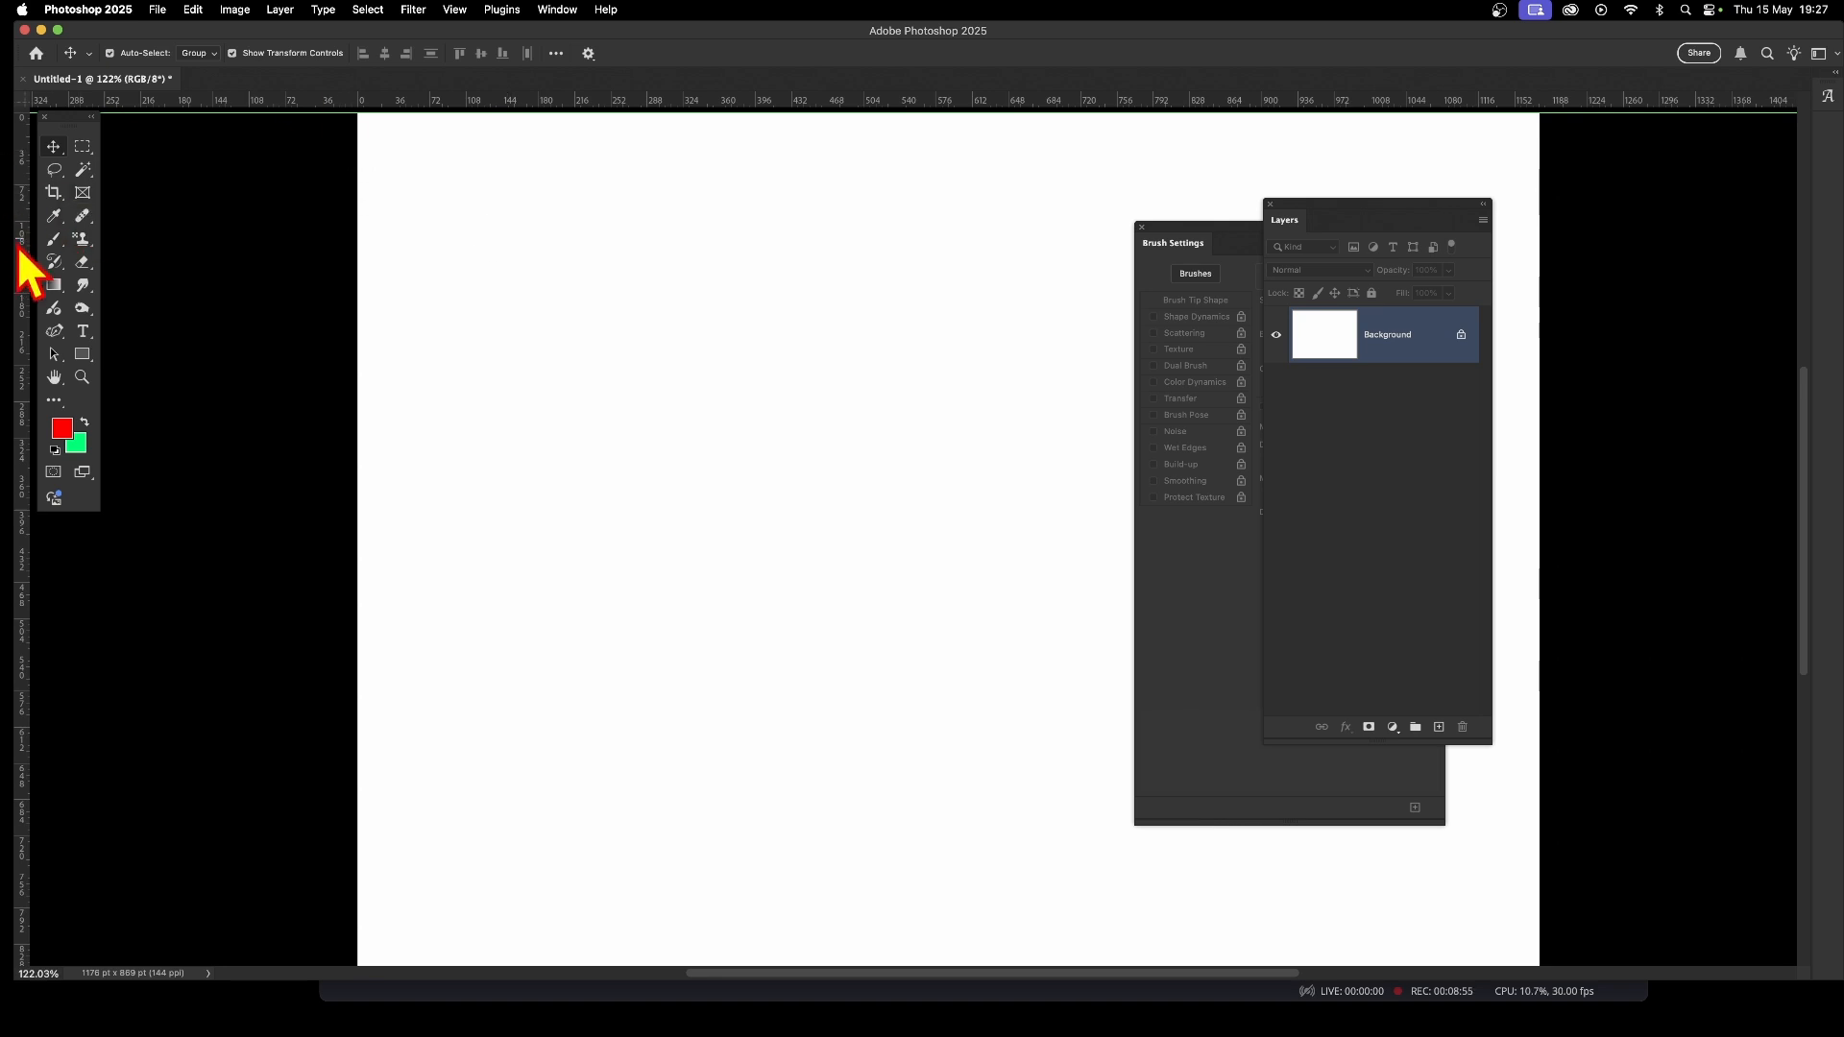
Brush a band of red letters across the upper canvas and, with the colours swapped, a band of green letters below it.
click(53, 239)
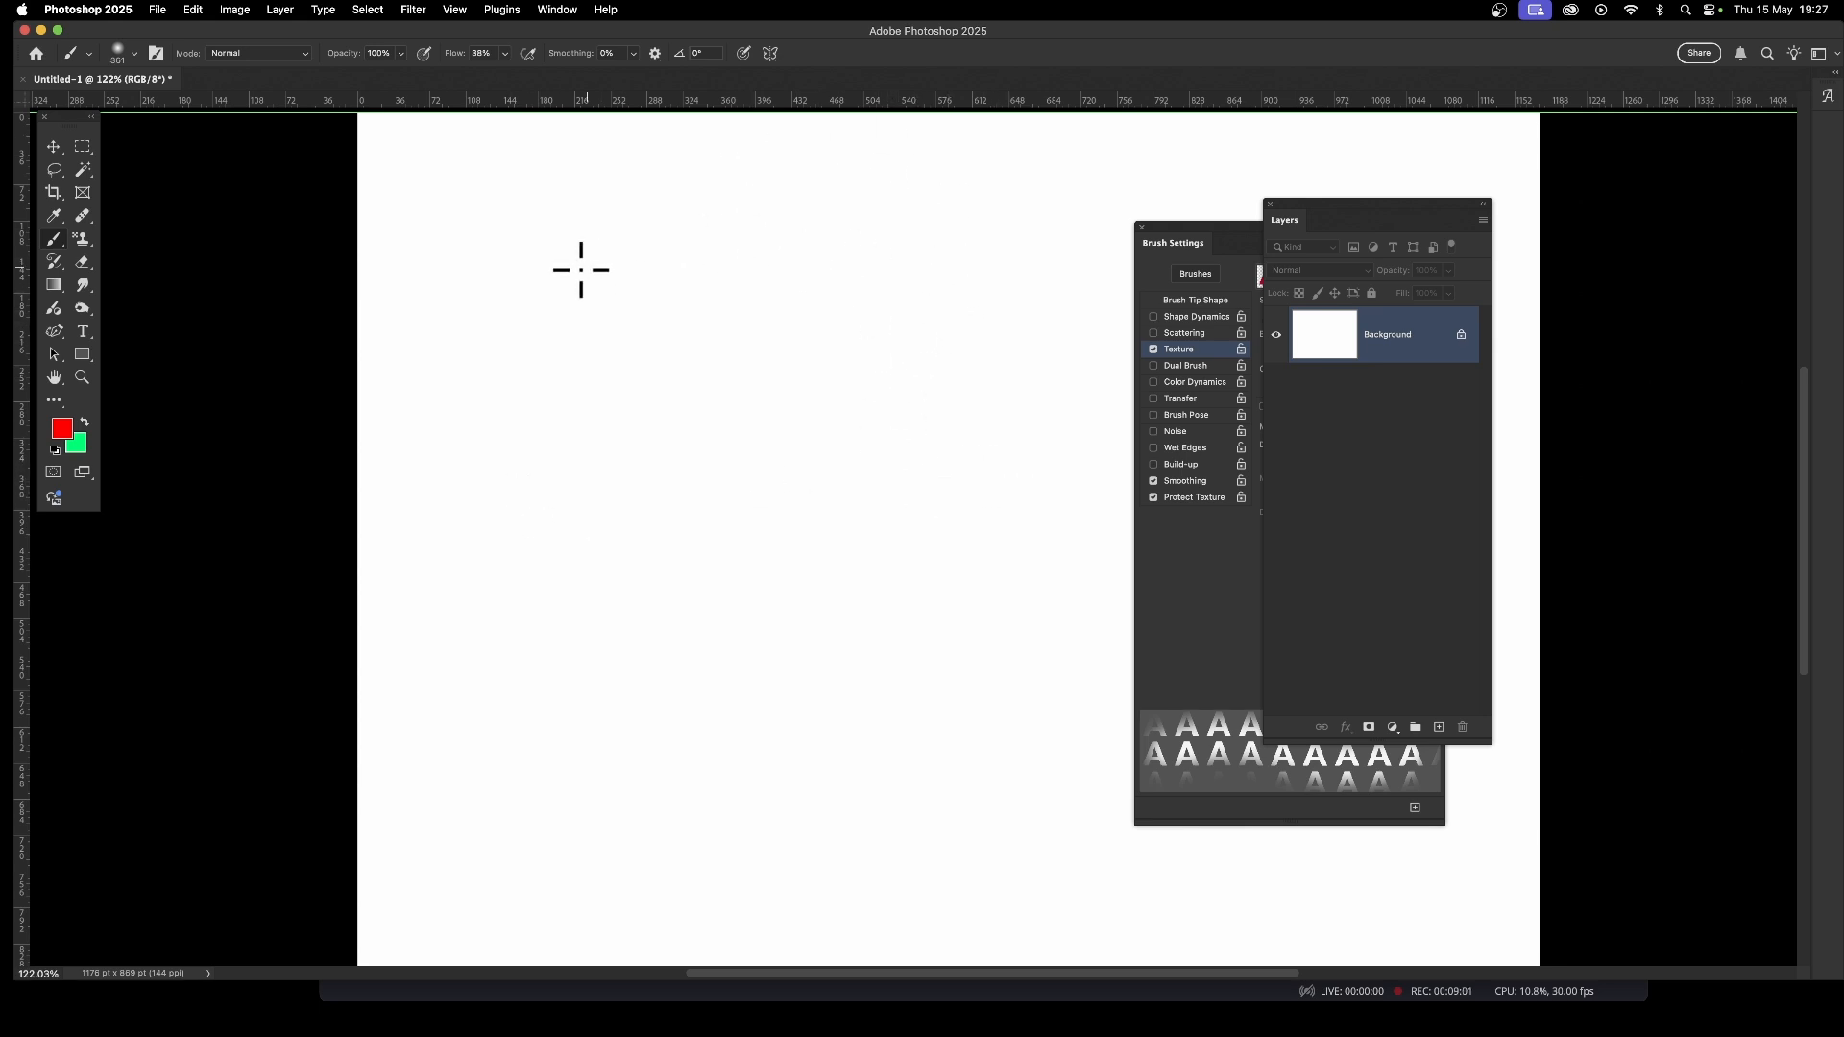
drag(527, 255, 1433, 249)
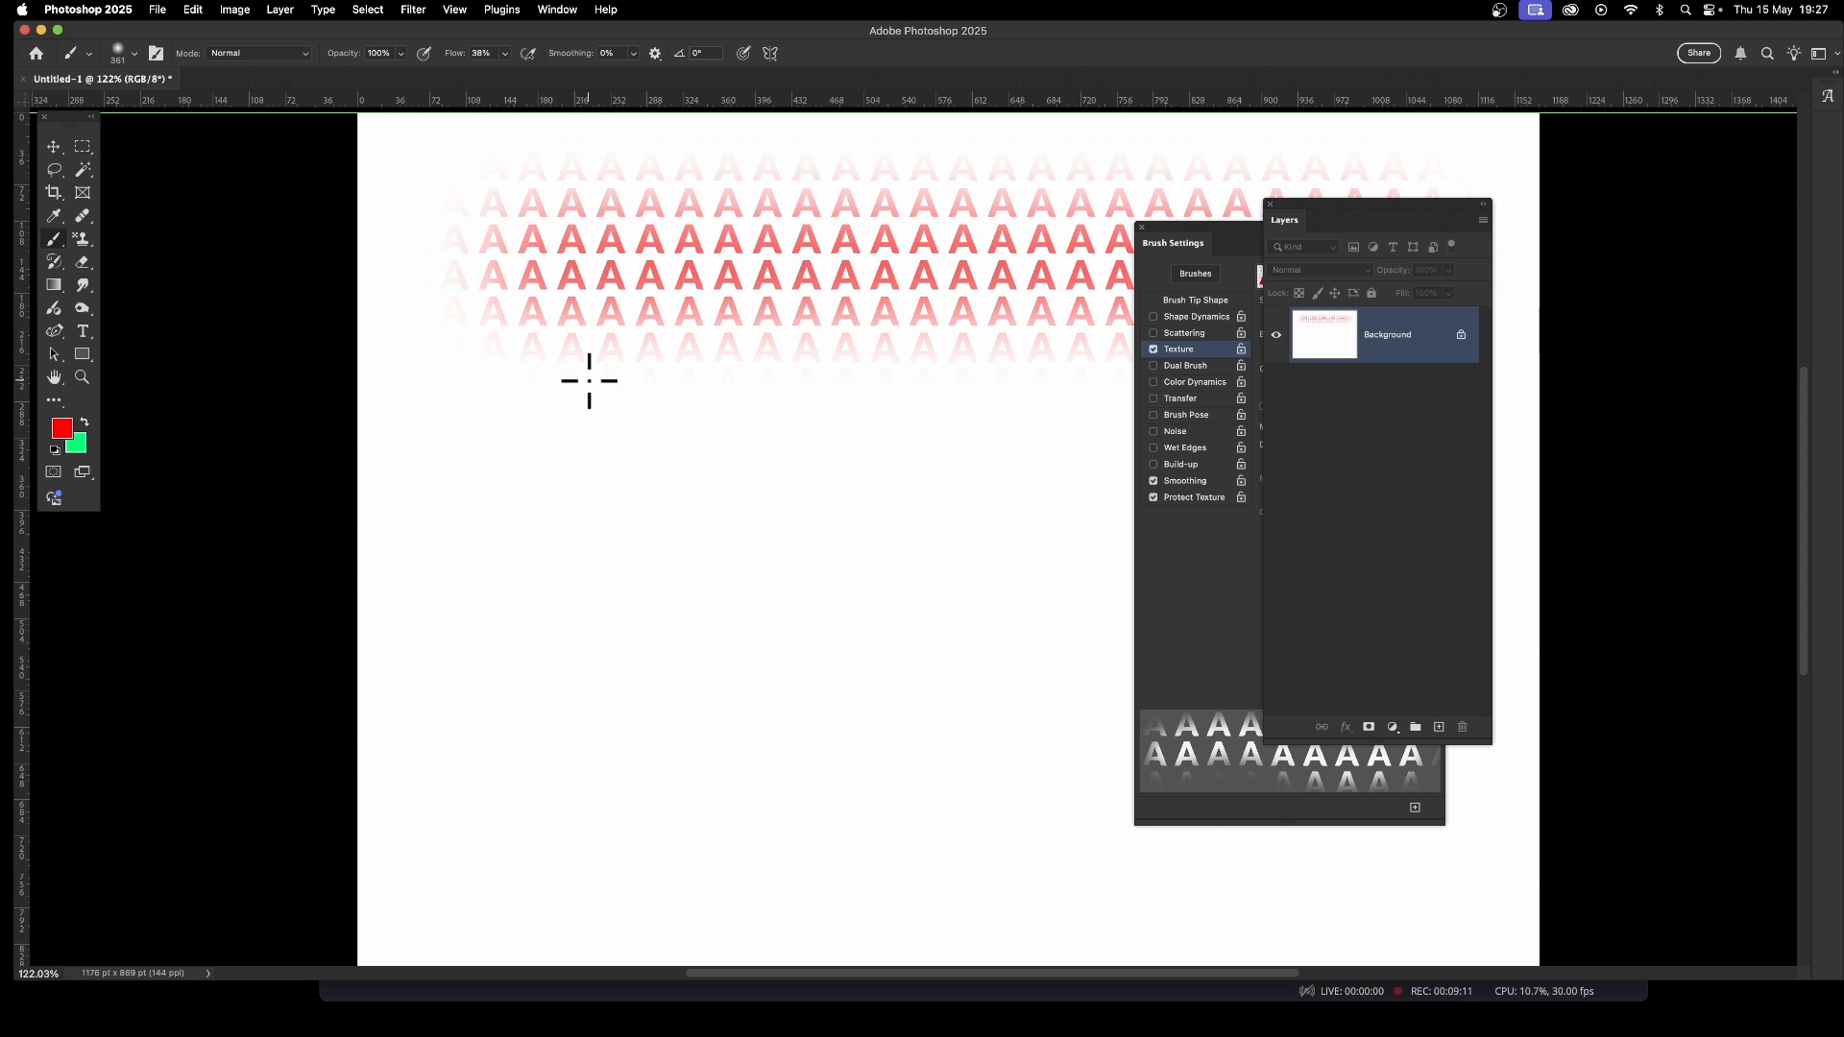
click(86, 425)
click(474, 473)
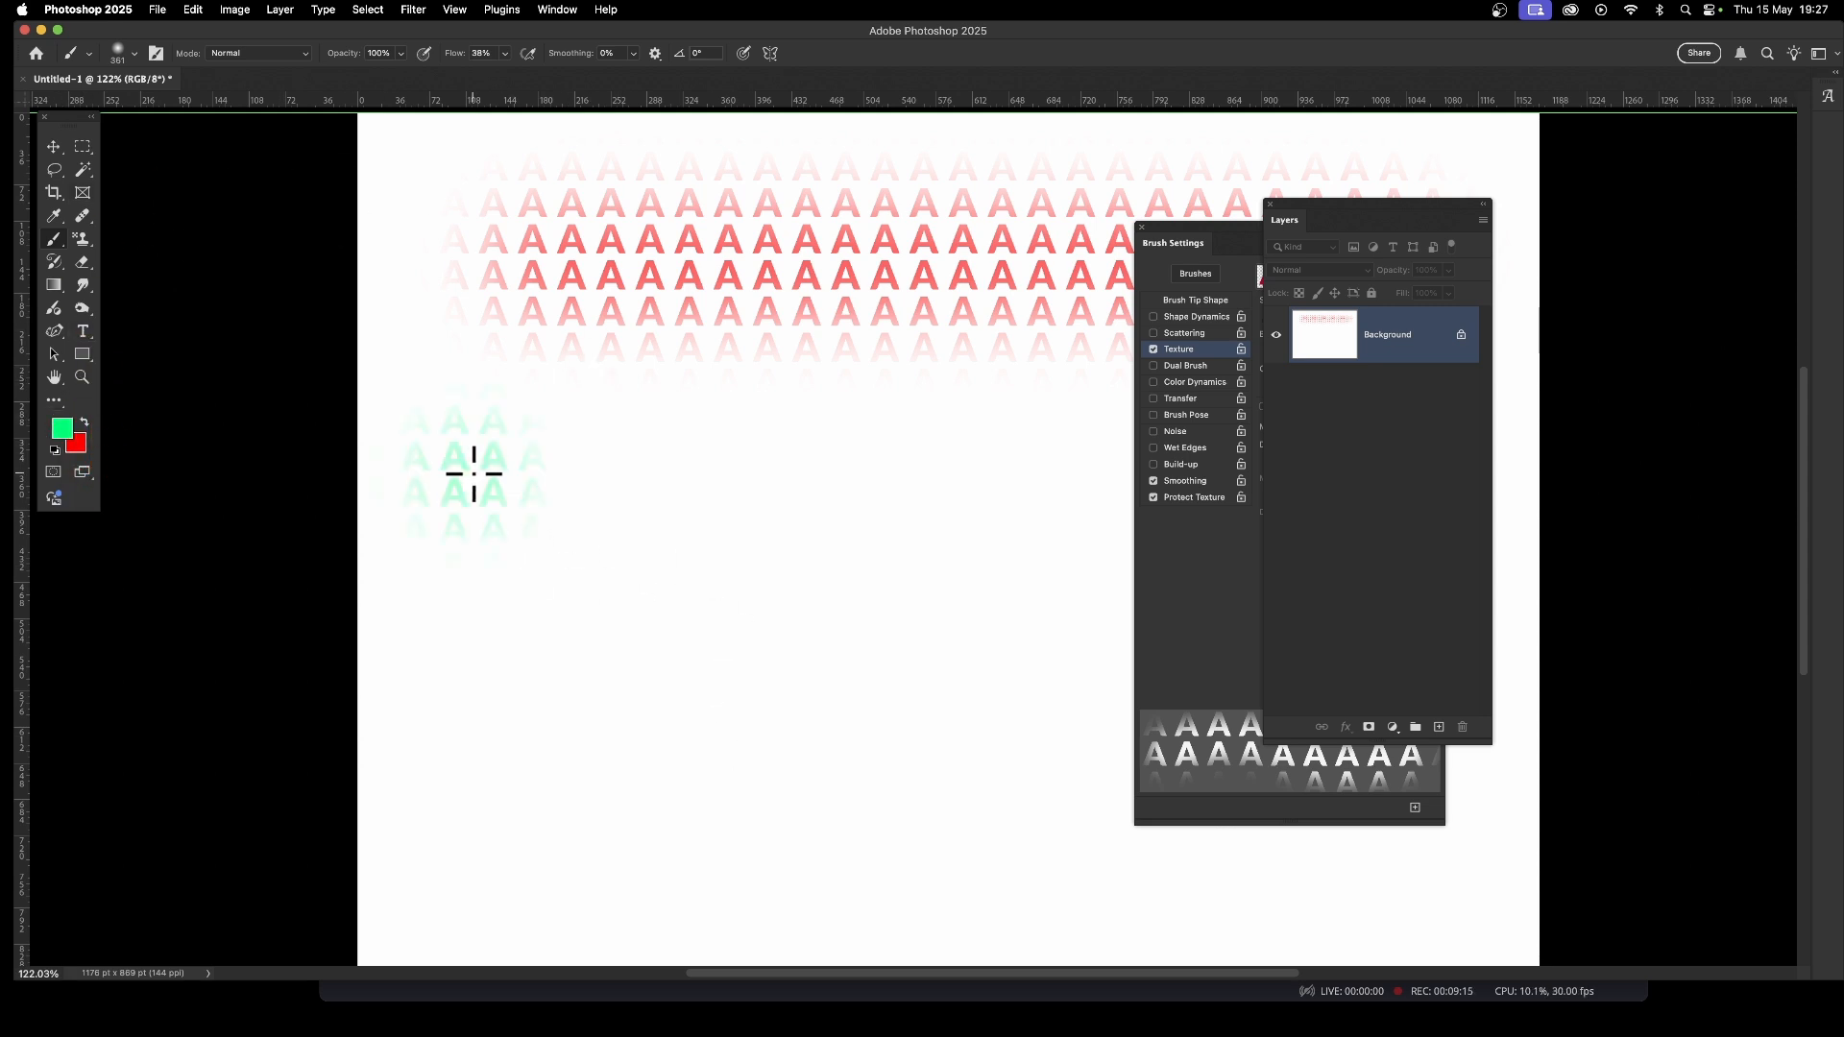
key(super+z)
mouse_move(486, 485)
mouse_down()
mouse_move(502, 465)
mouse_move(1353, 478)
mouse_up()
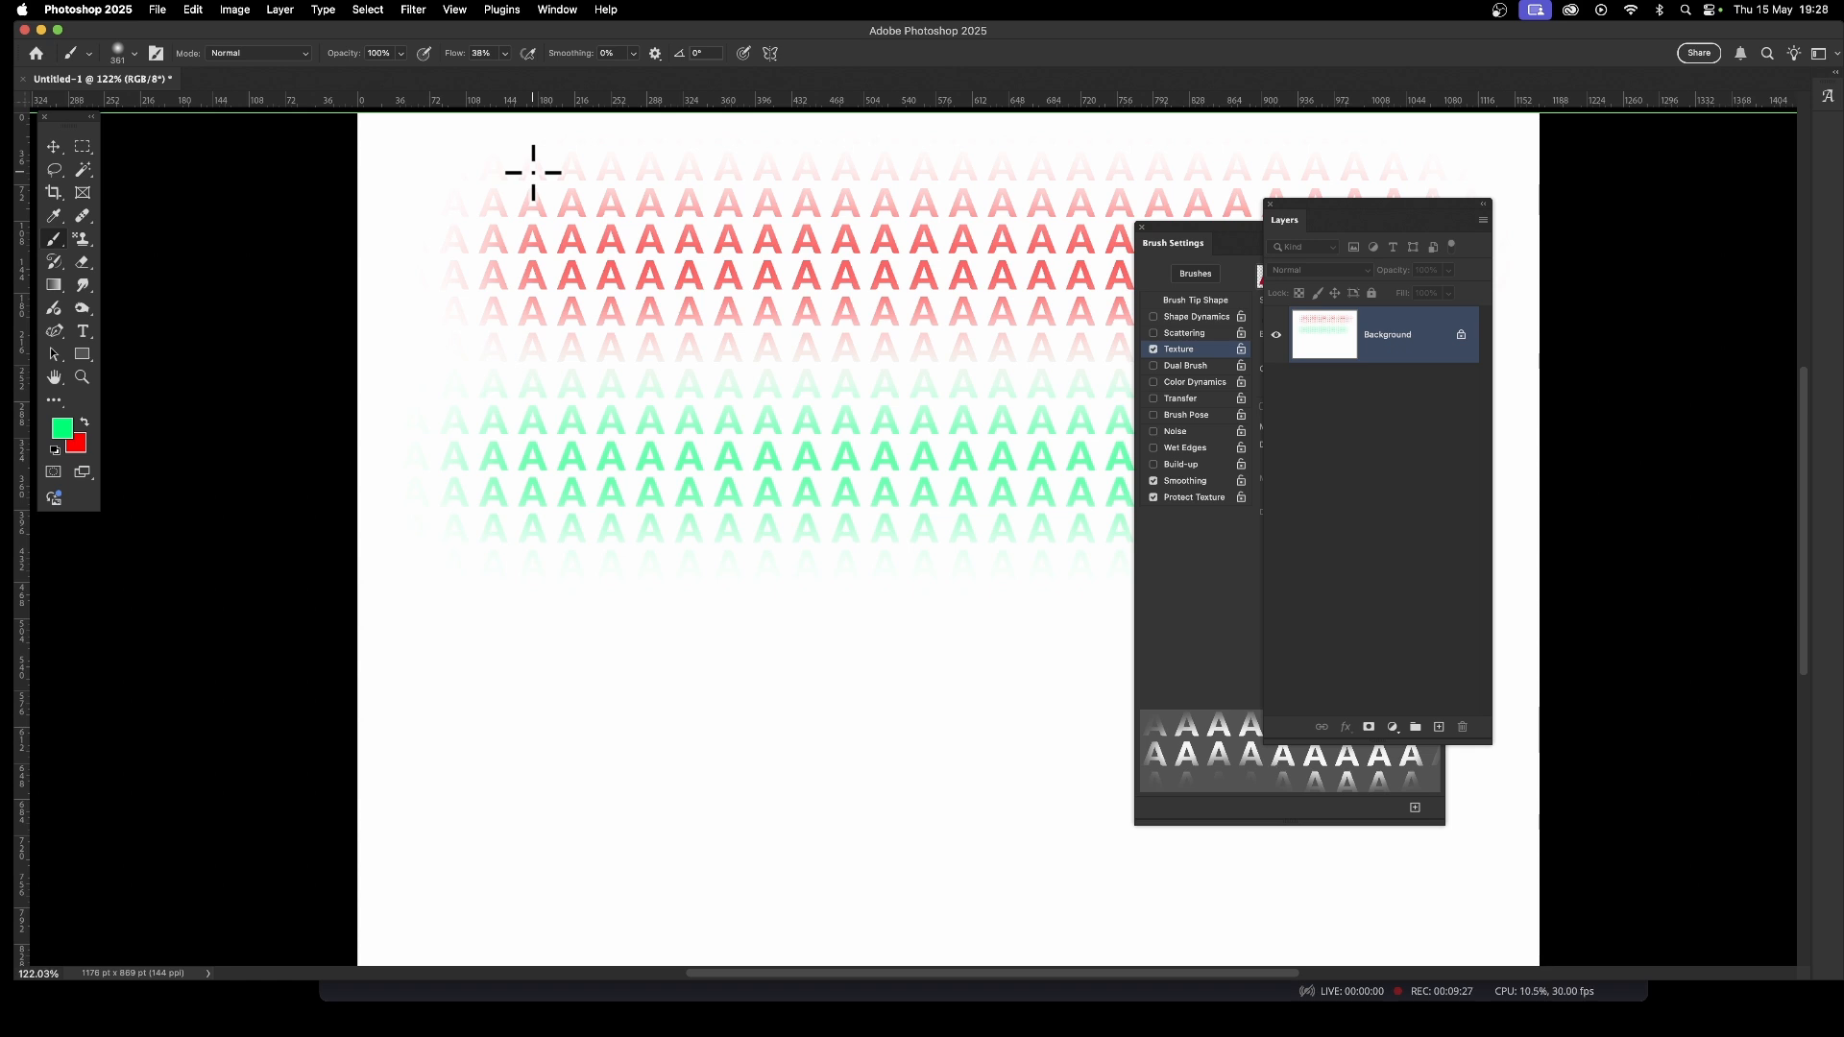
Set the brush texture scale to 2%, turn on Scattering and Shape Dynamics, and show the Brush Tip Shape settings.
click(1220, 240)
drag(1270, 320, 1262, 322)
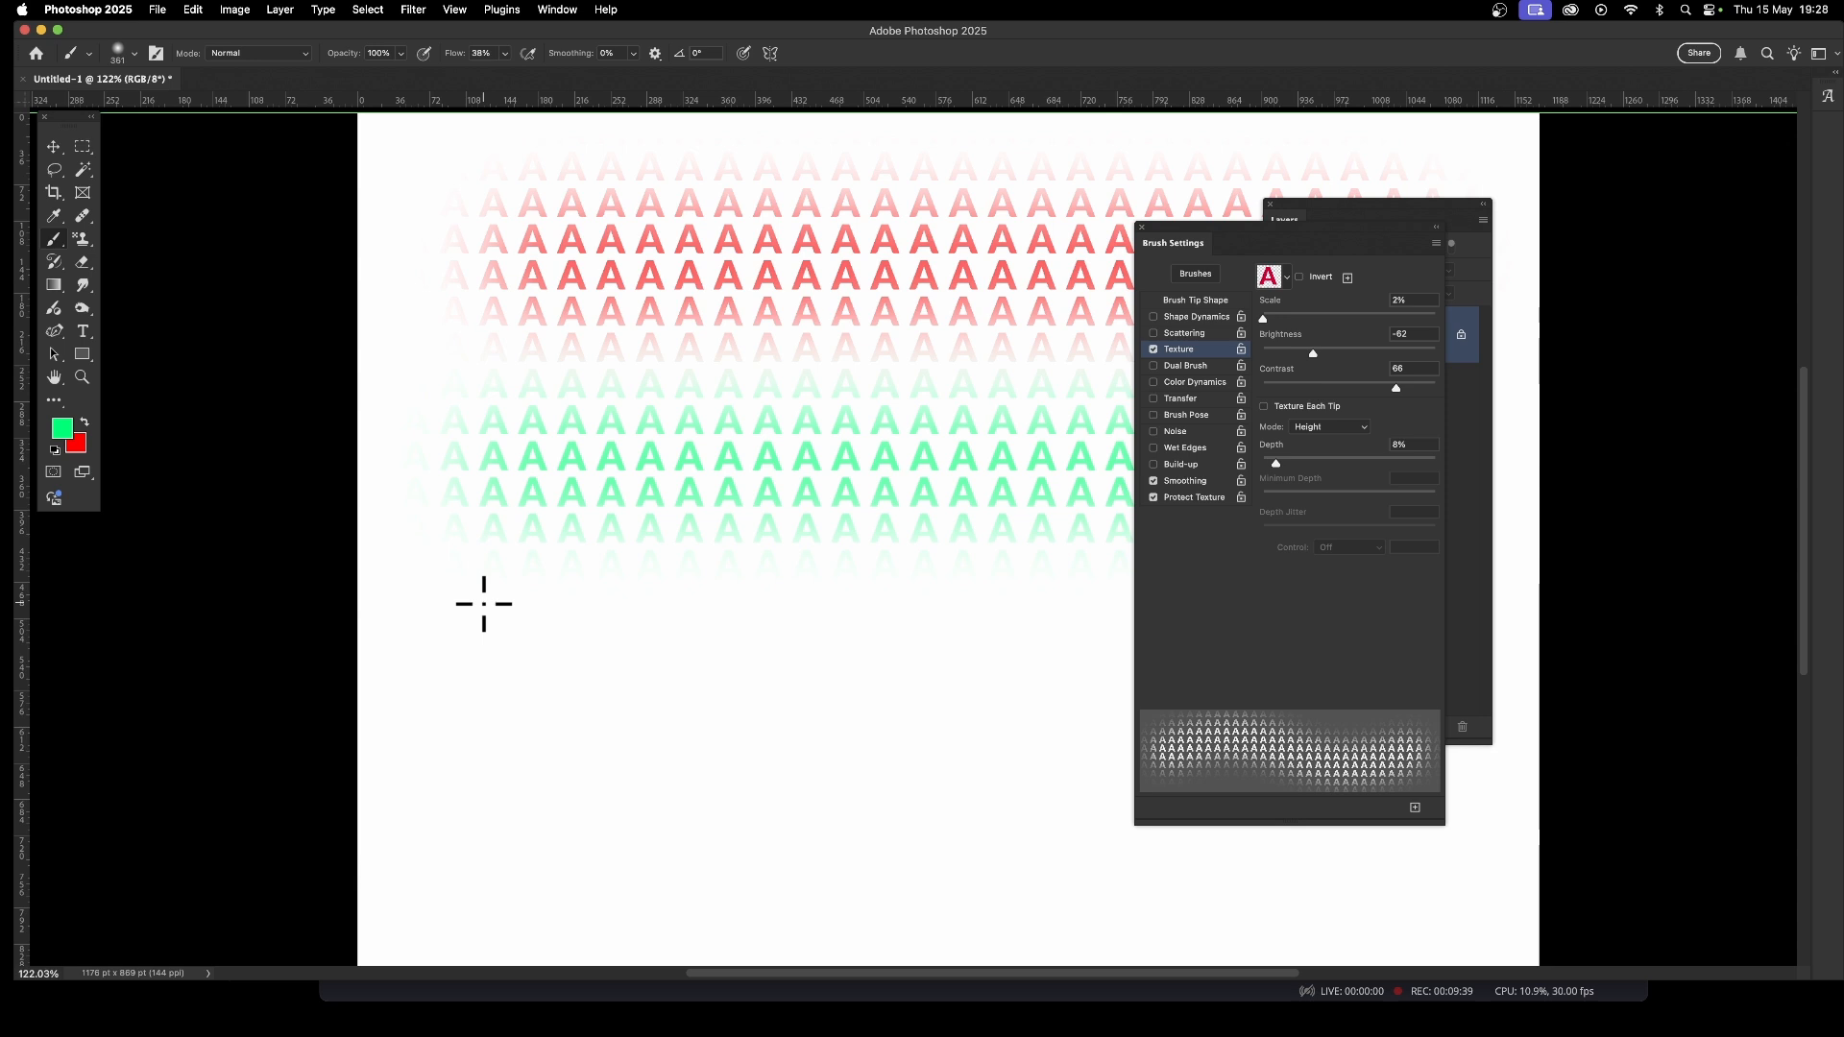
click(1196, 336)
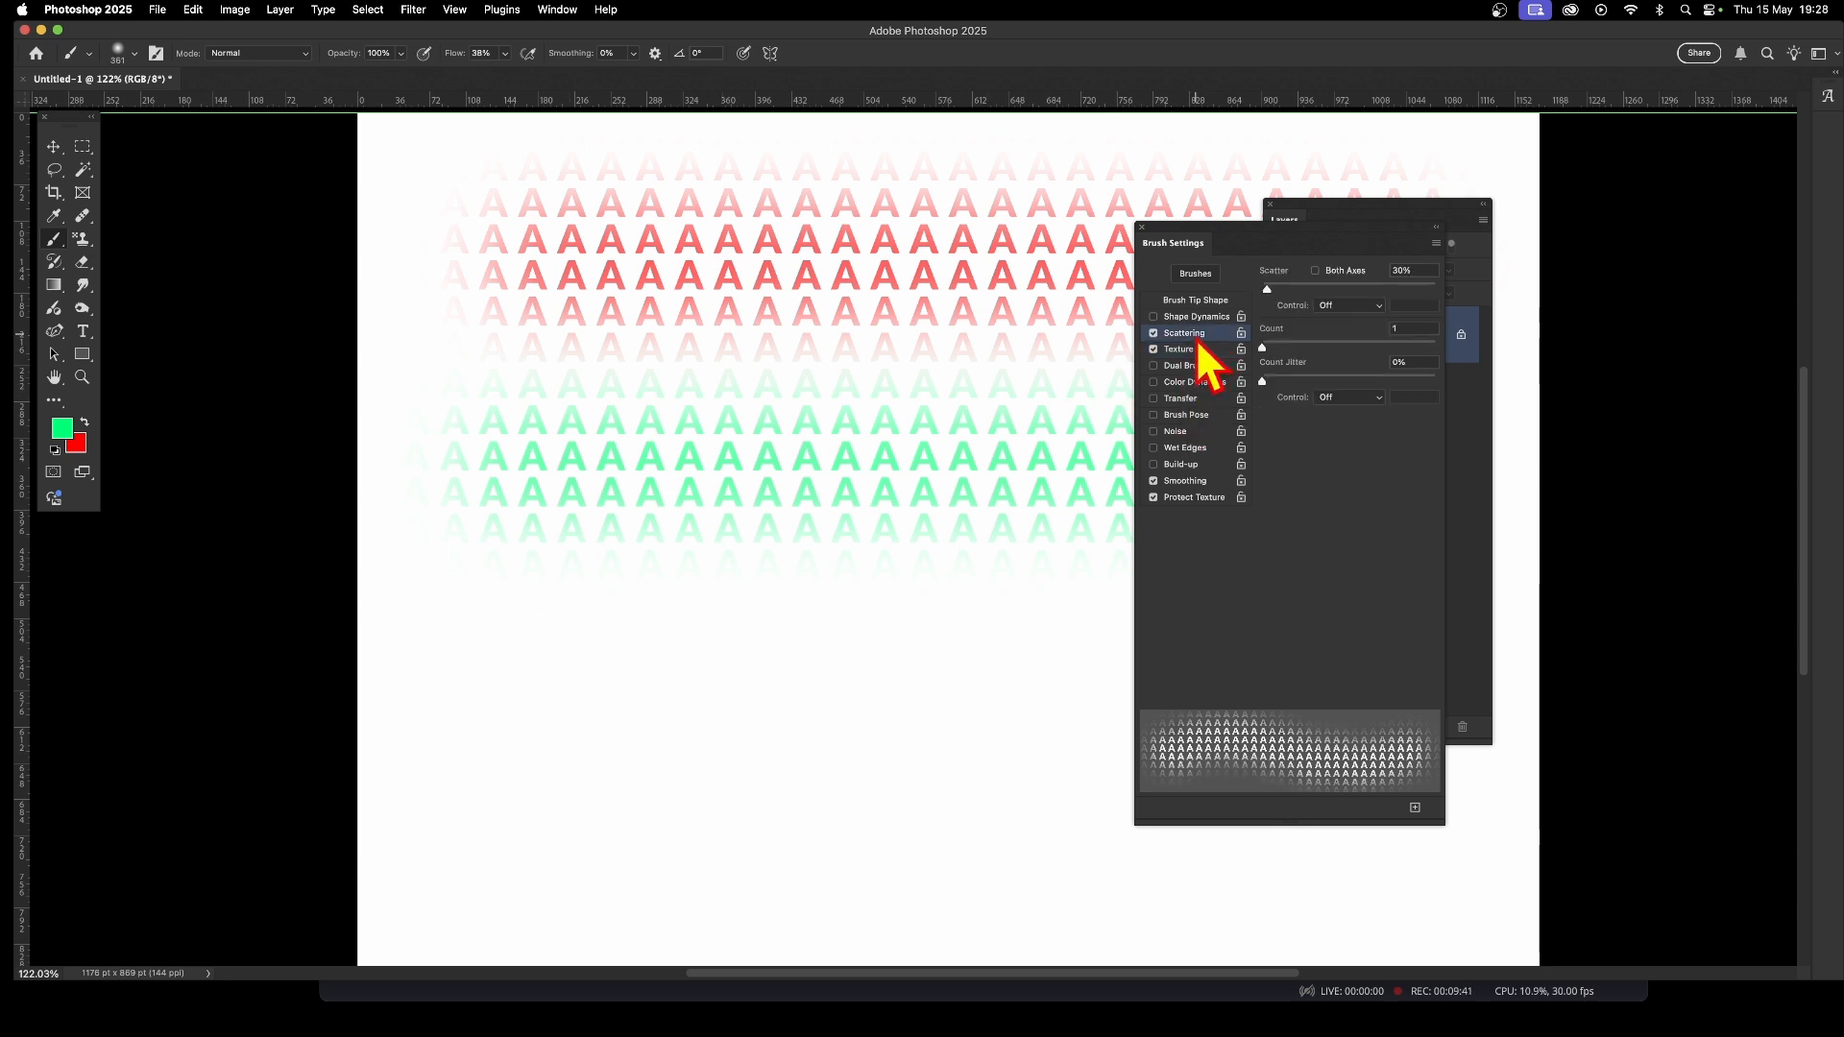
click(1203, 318)
click(1210, 302)
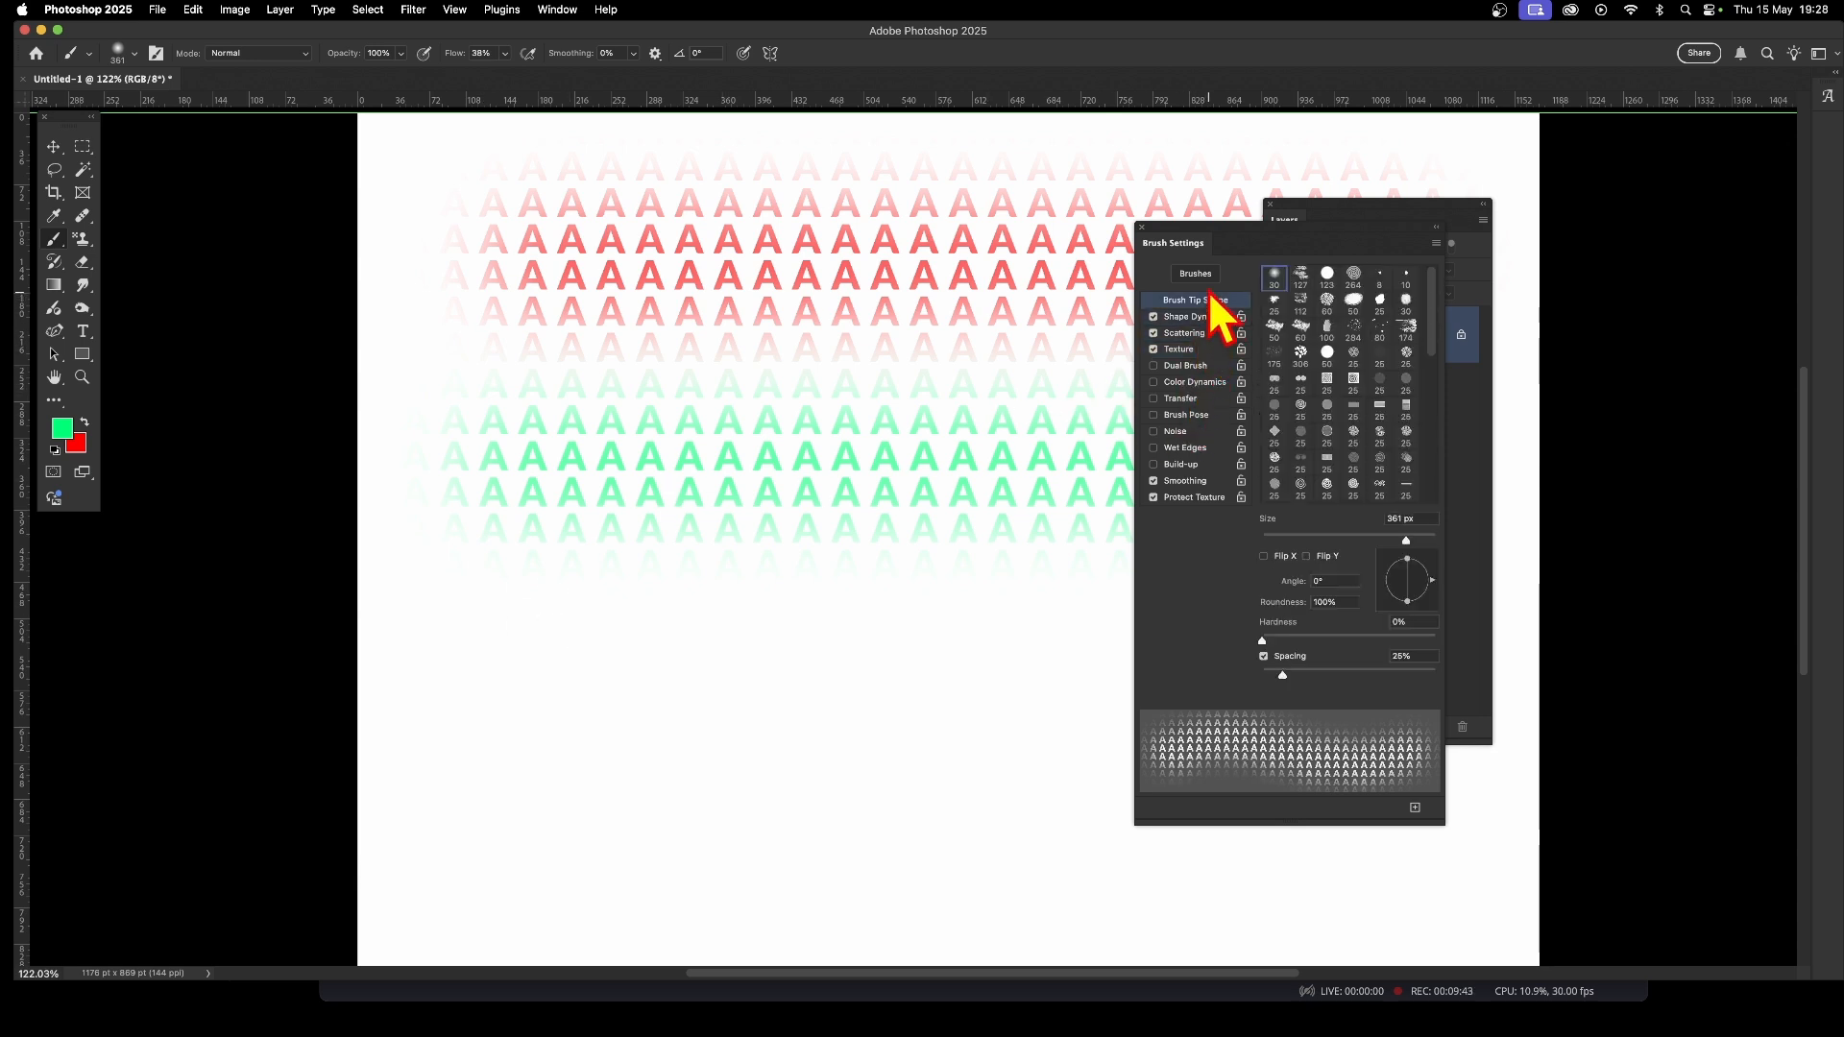
scroll(1368, 538, down, 2)
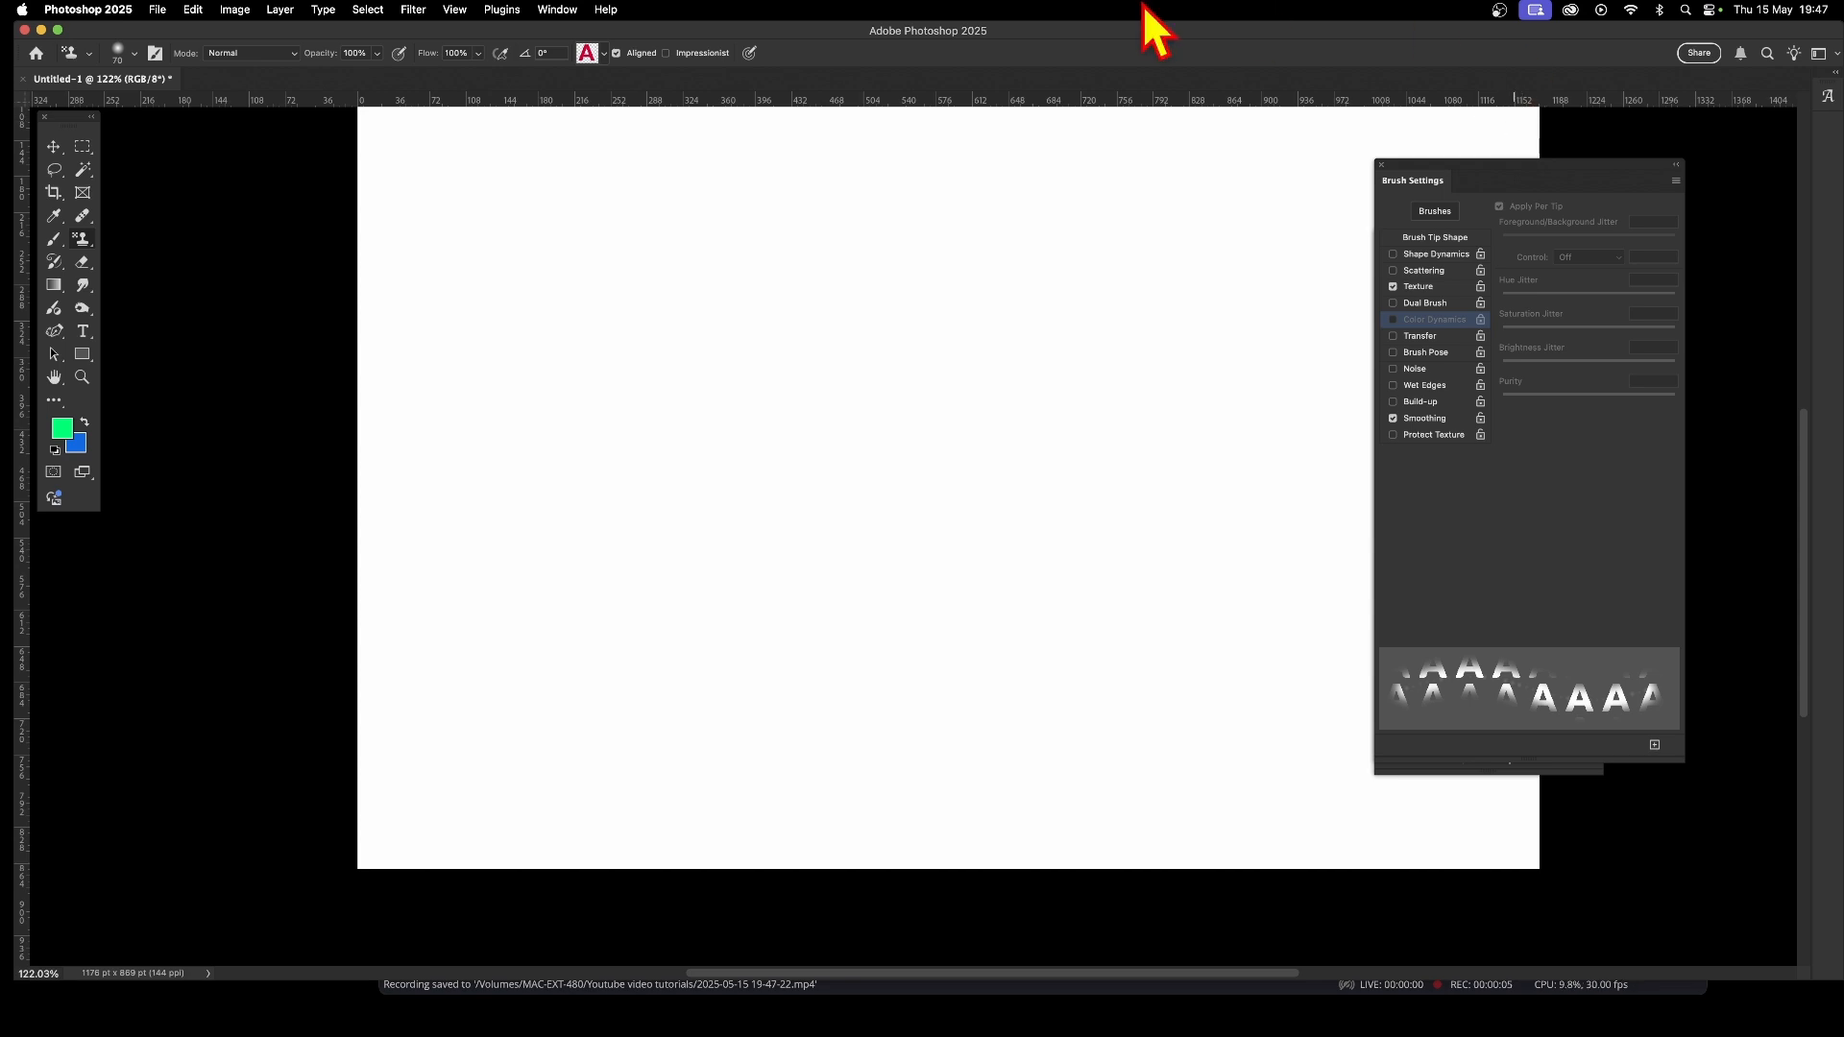
Choose the Pattern Stamp Tool, look through its blending modes and available patterns, and show the brush's Texture settings.
click(81, 239)
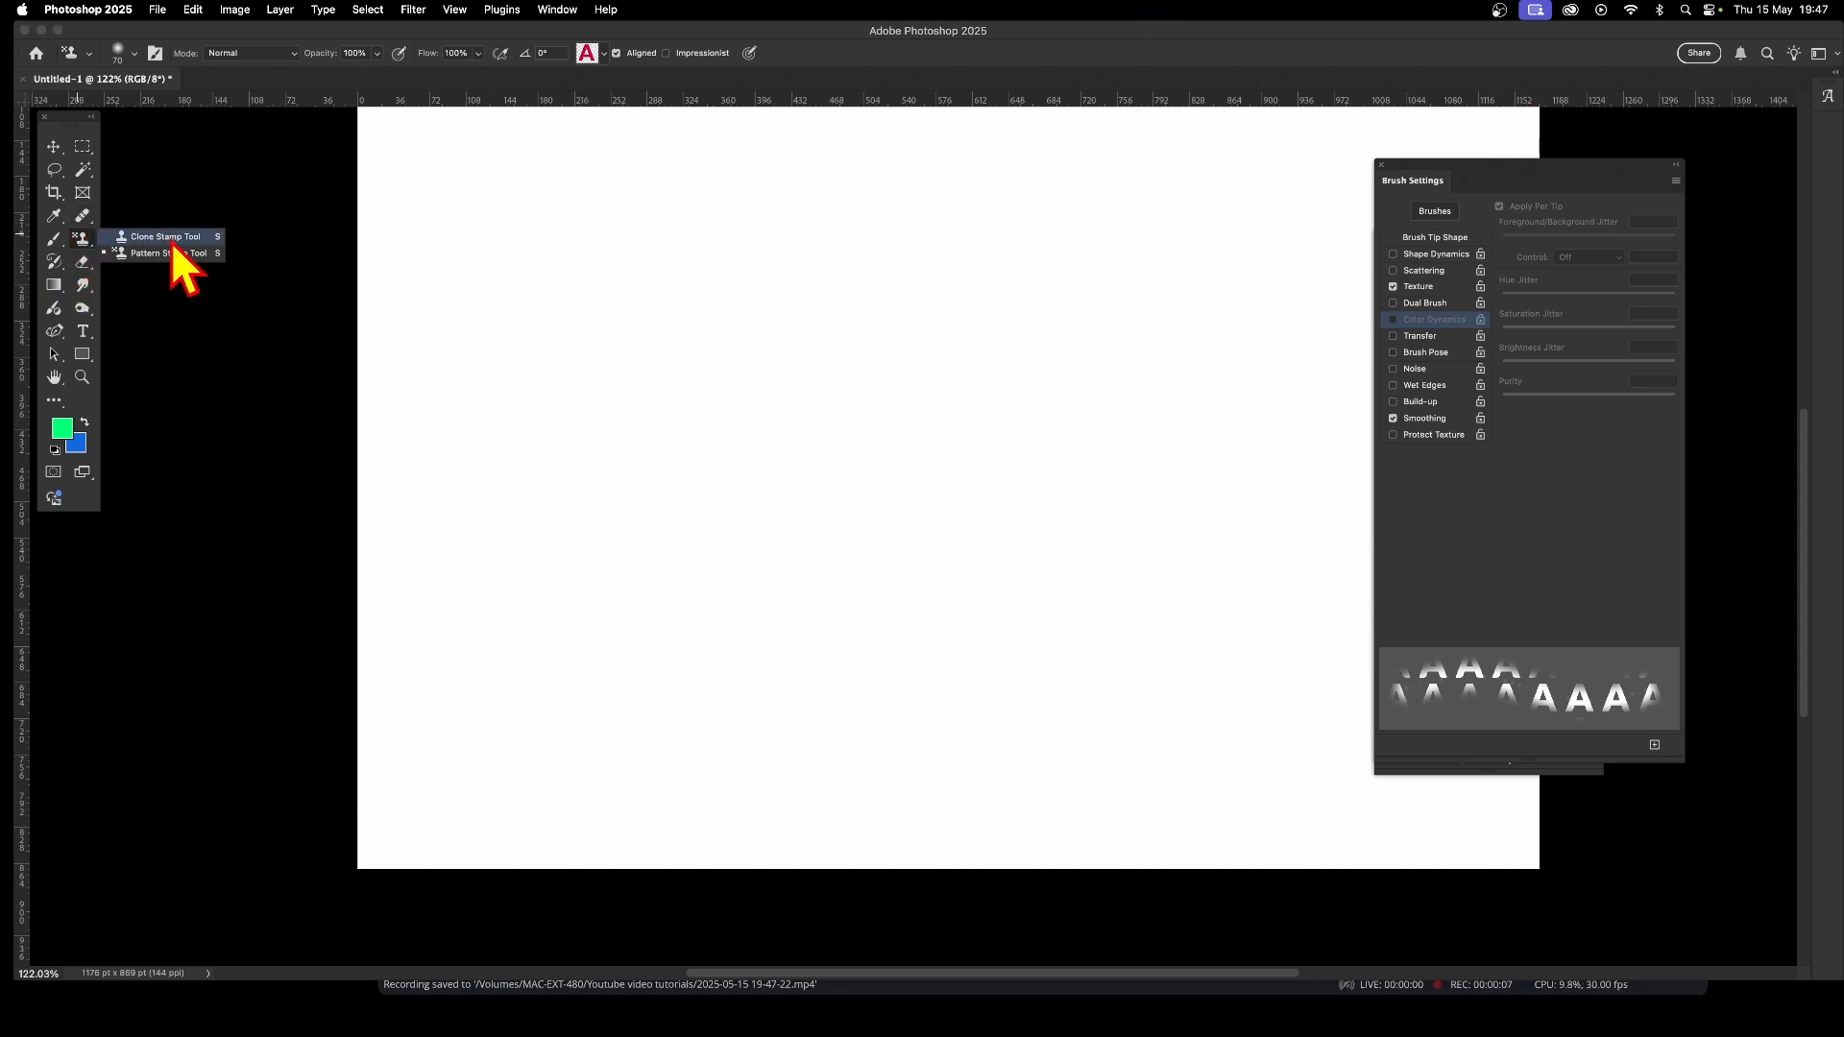
click(173, 260)
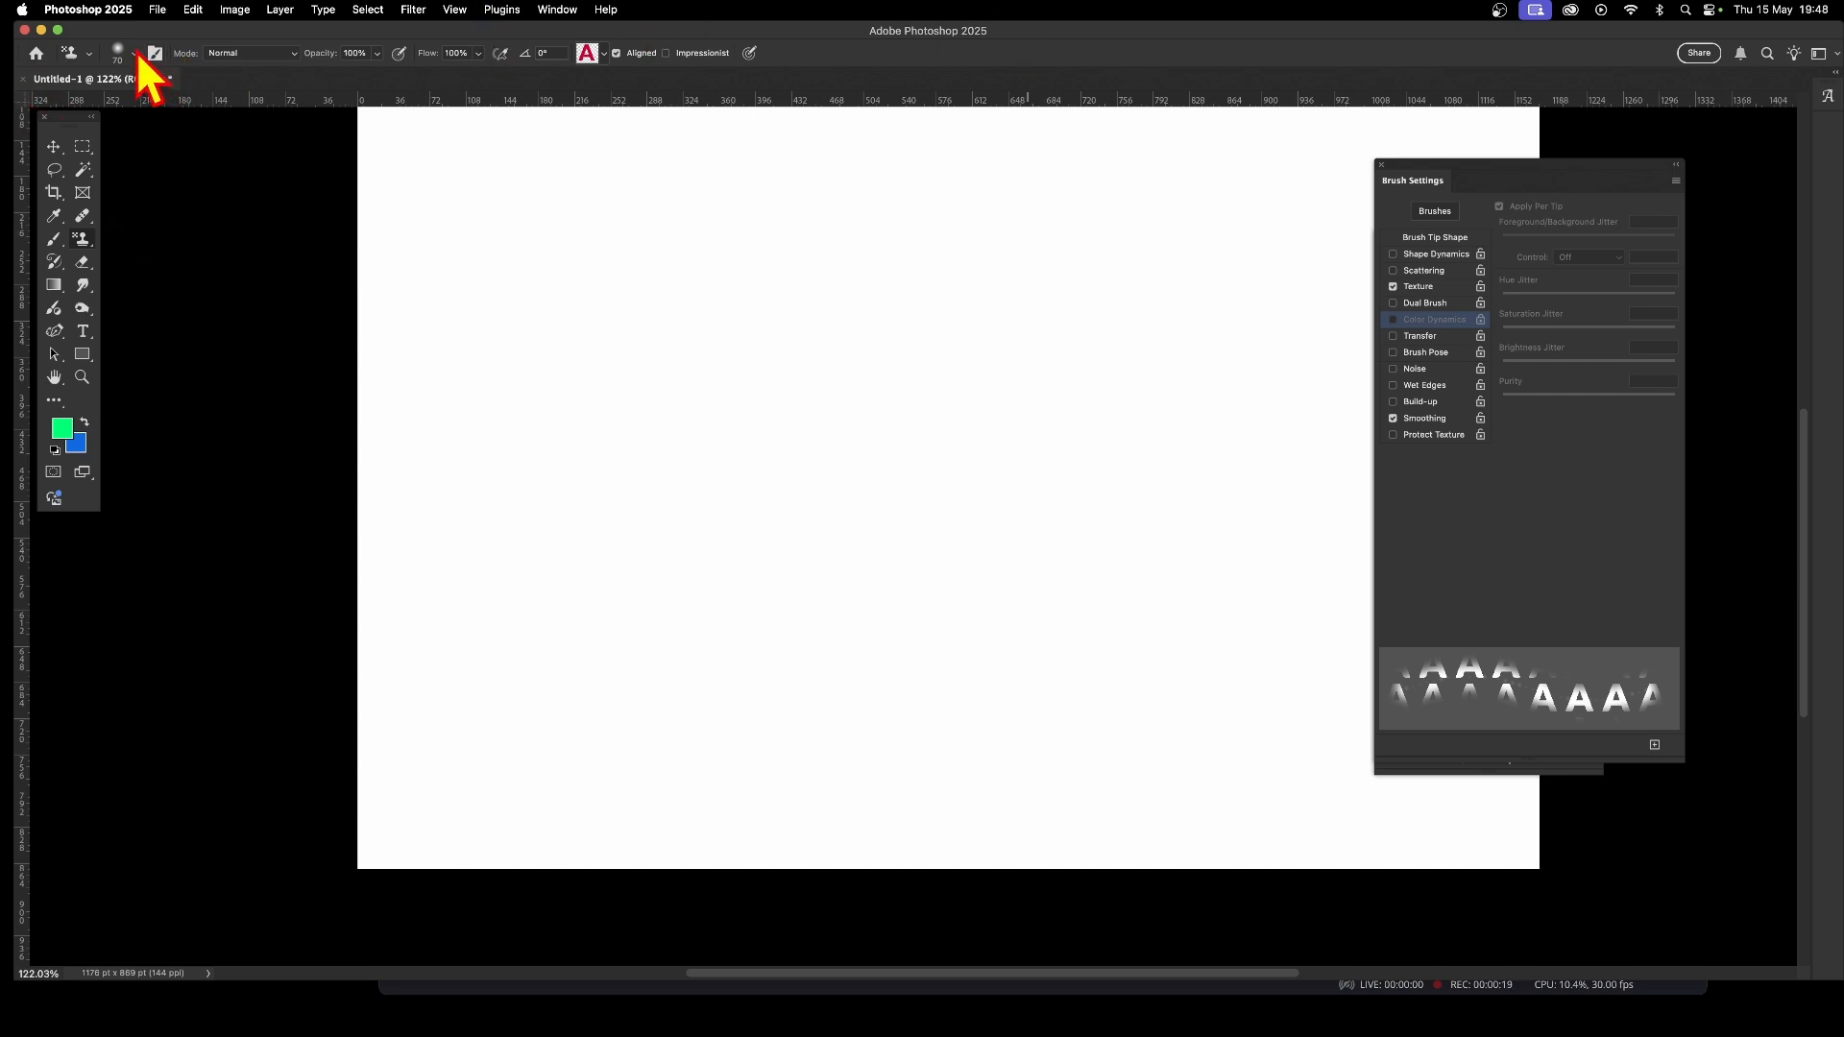
click(227, 54)
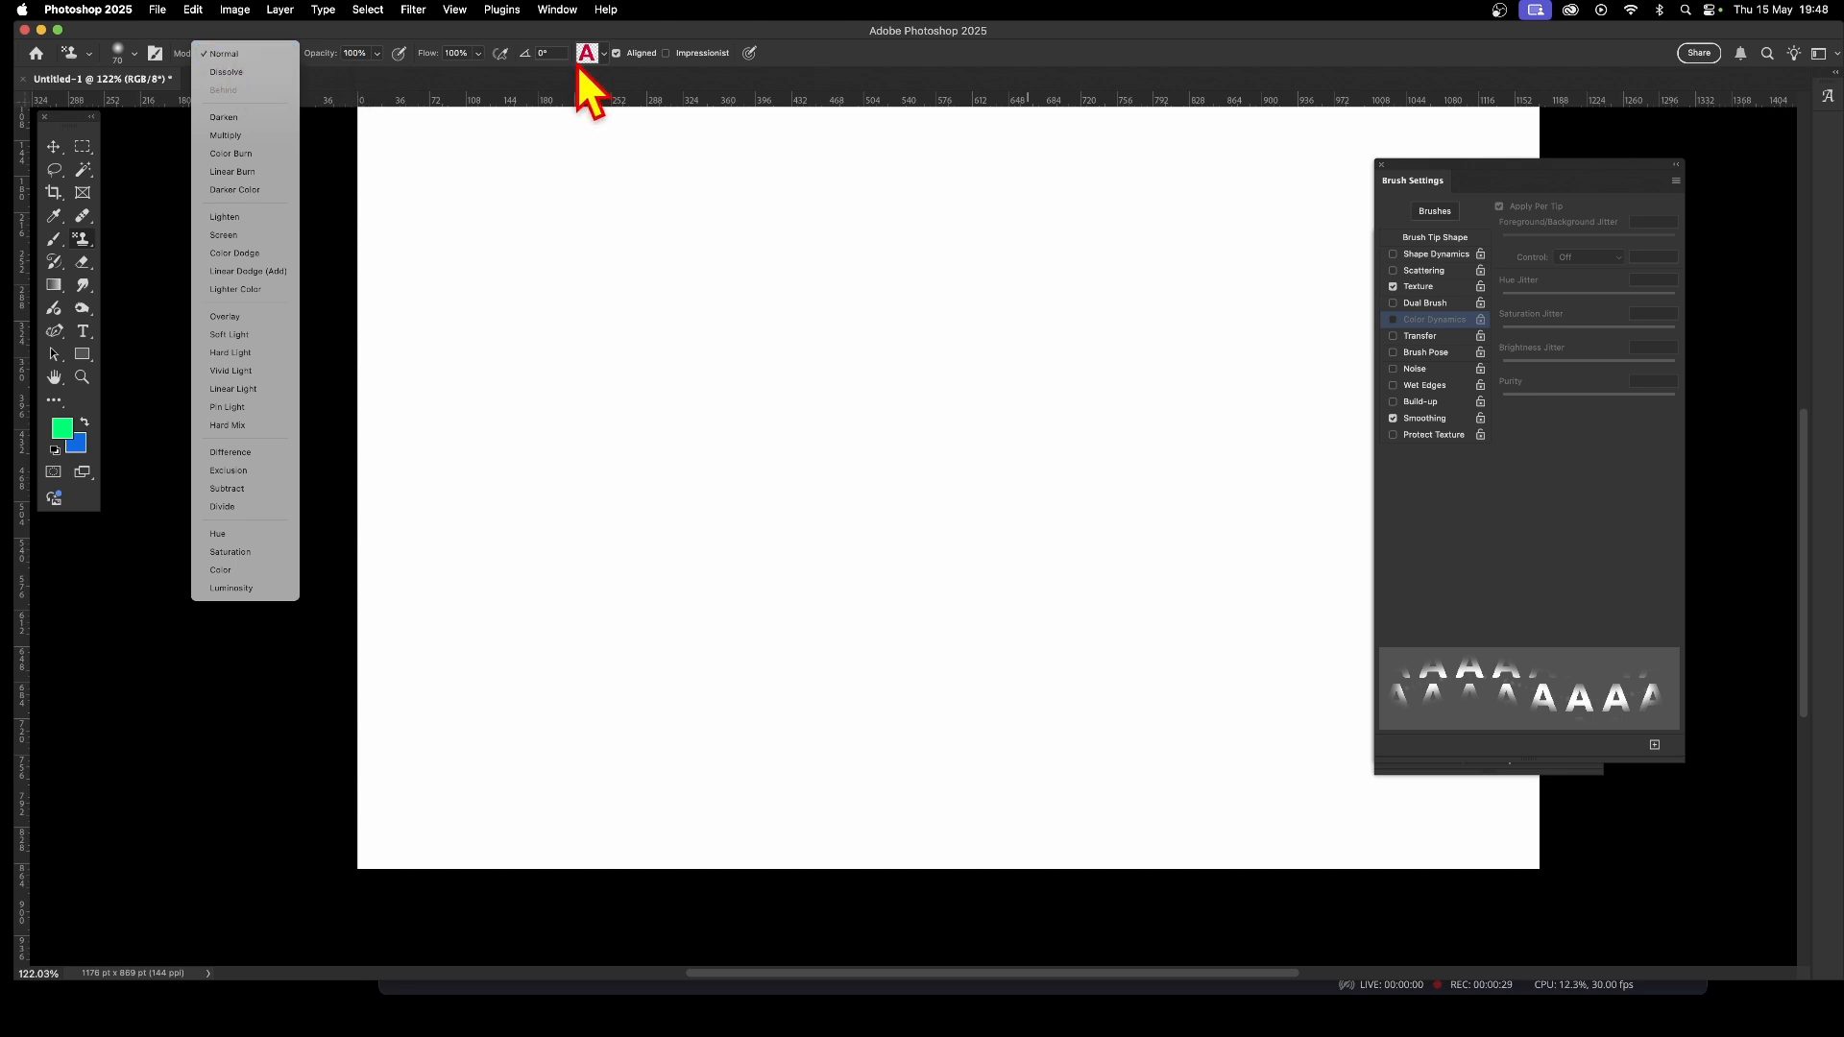
click(605, 56)
click(604, 54)
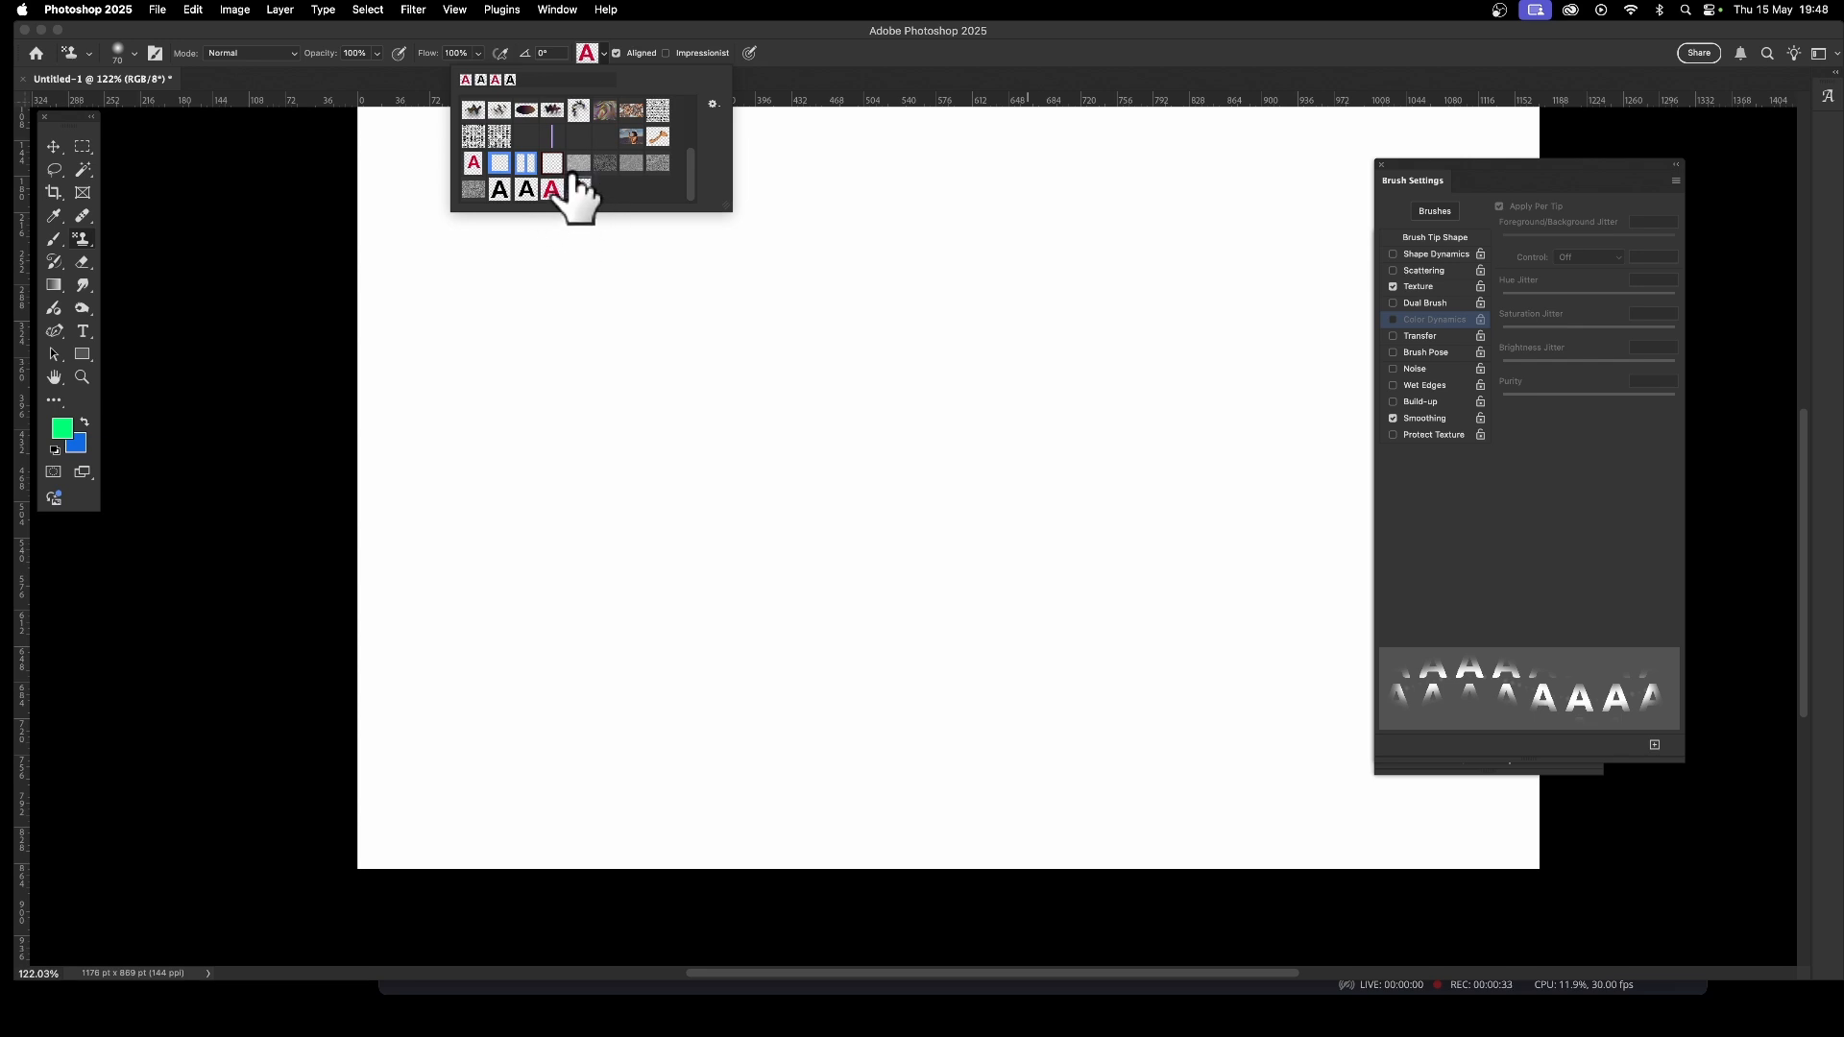
click(680, 31)
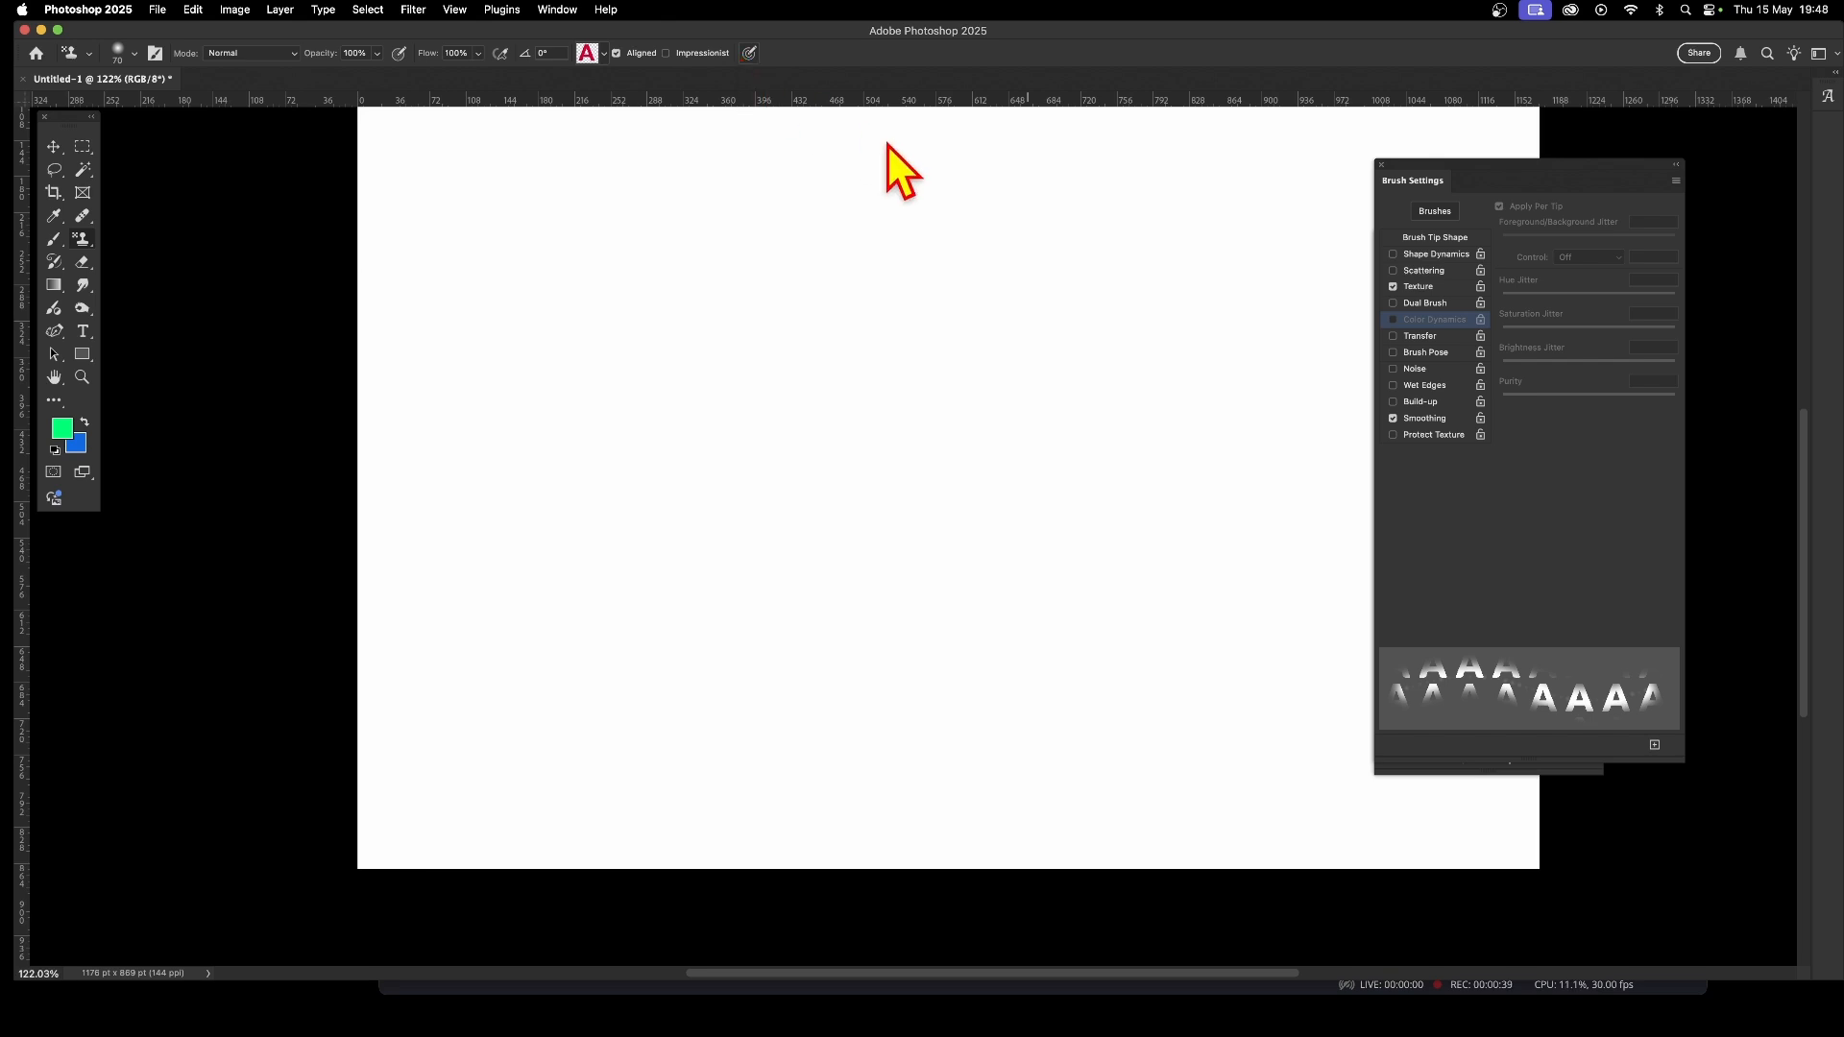
click(1431, 287)
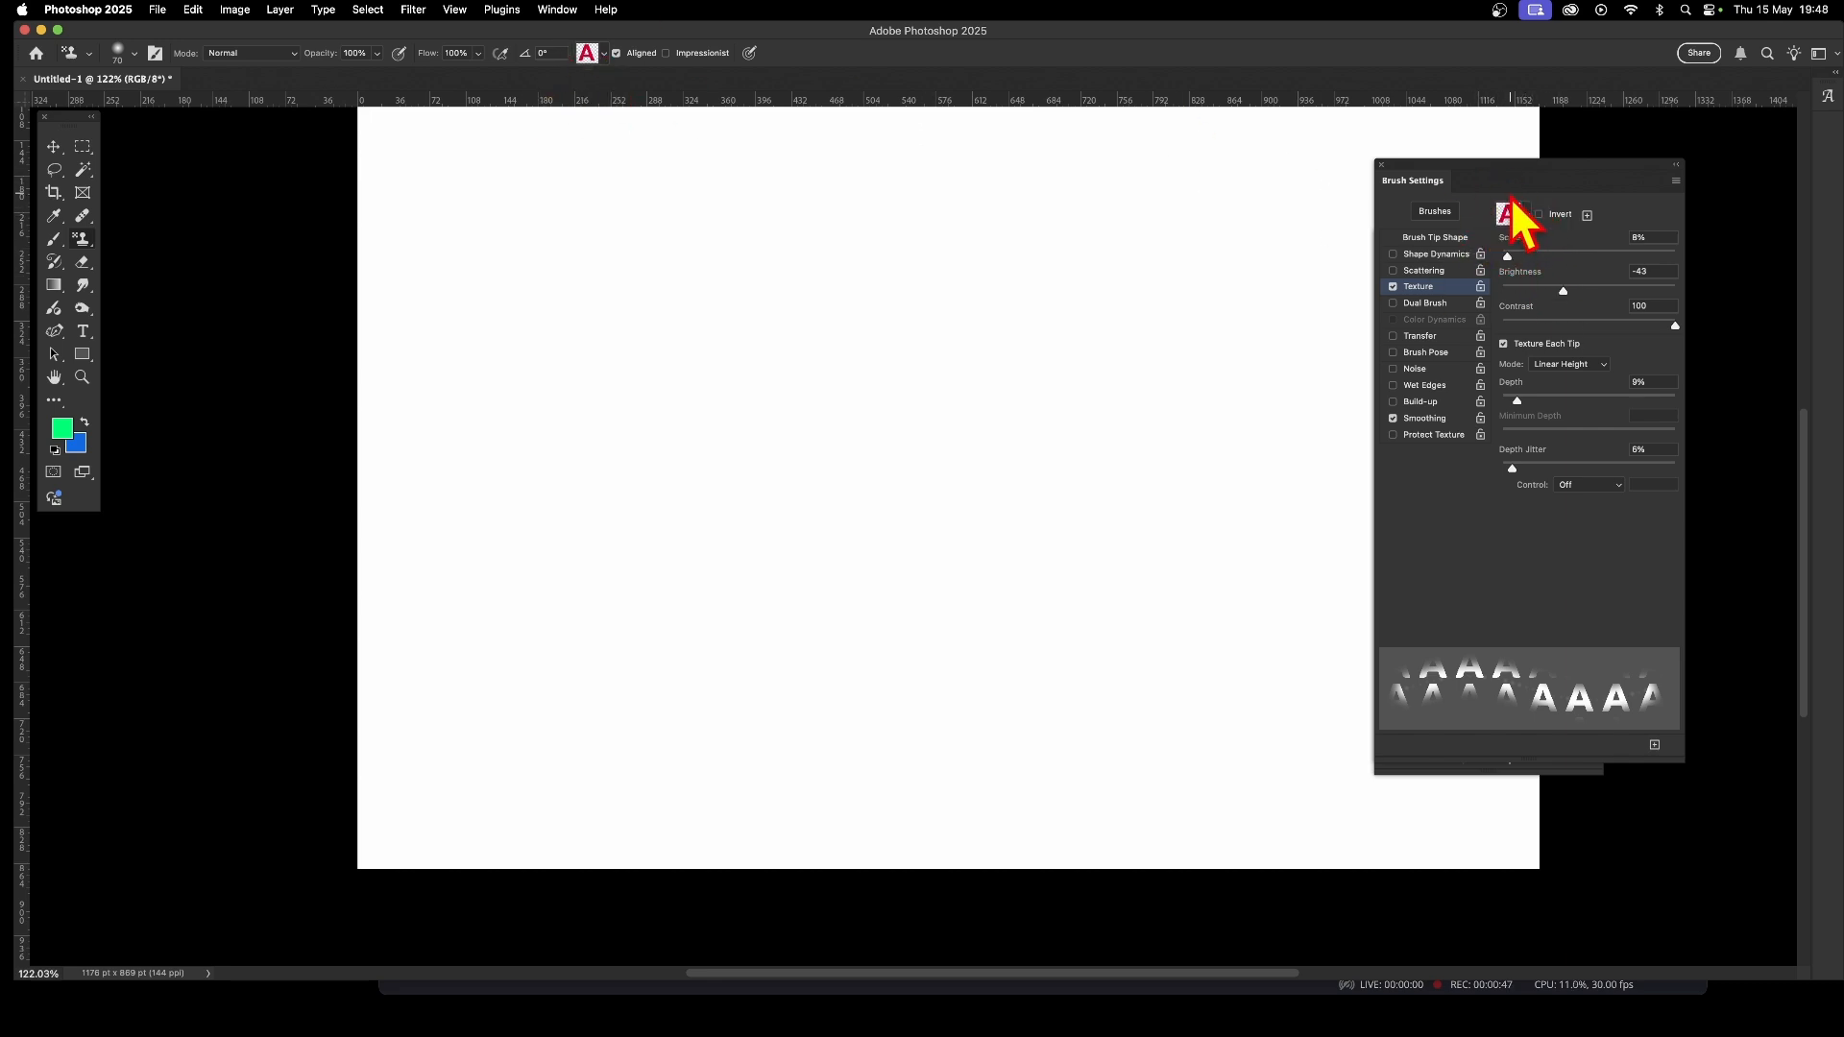
Stamp the red A pattern in broad strokes over the upper and lower areas of the white canvas.
mouse_move(1052, 273)
mouse_down()
mouse_move(1017, 441)
mouse_move(963, 474)
mouse_move(1105, 396)
mouse_move(1220, 278)
mouse_move(1206, 135)
mouse_move(1140, 214)
mouse_move(1149, 154)
mouse_up()
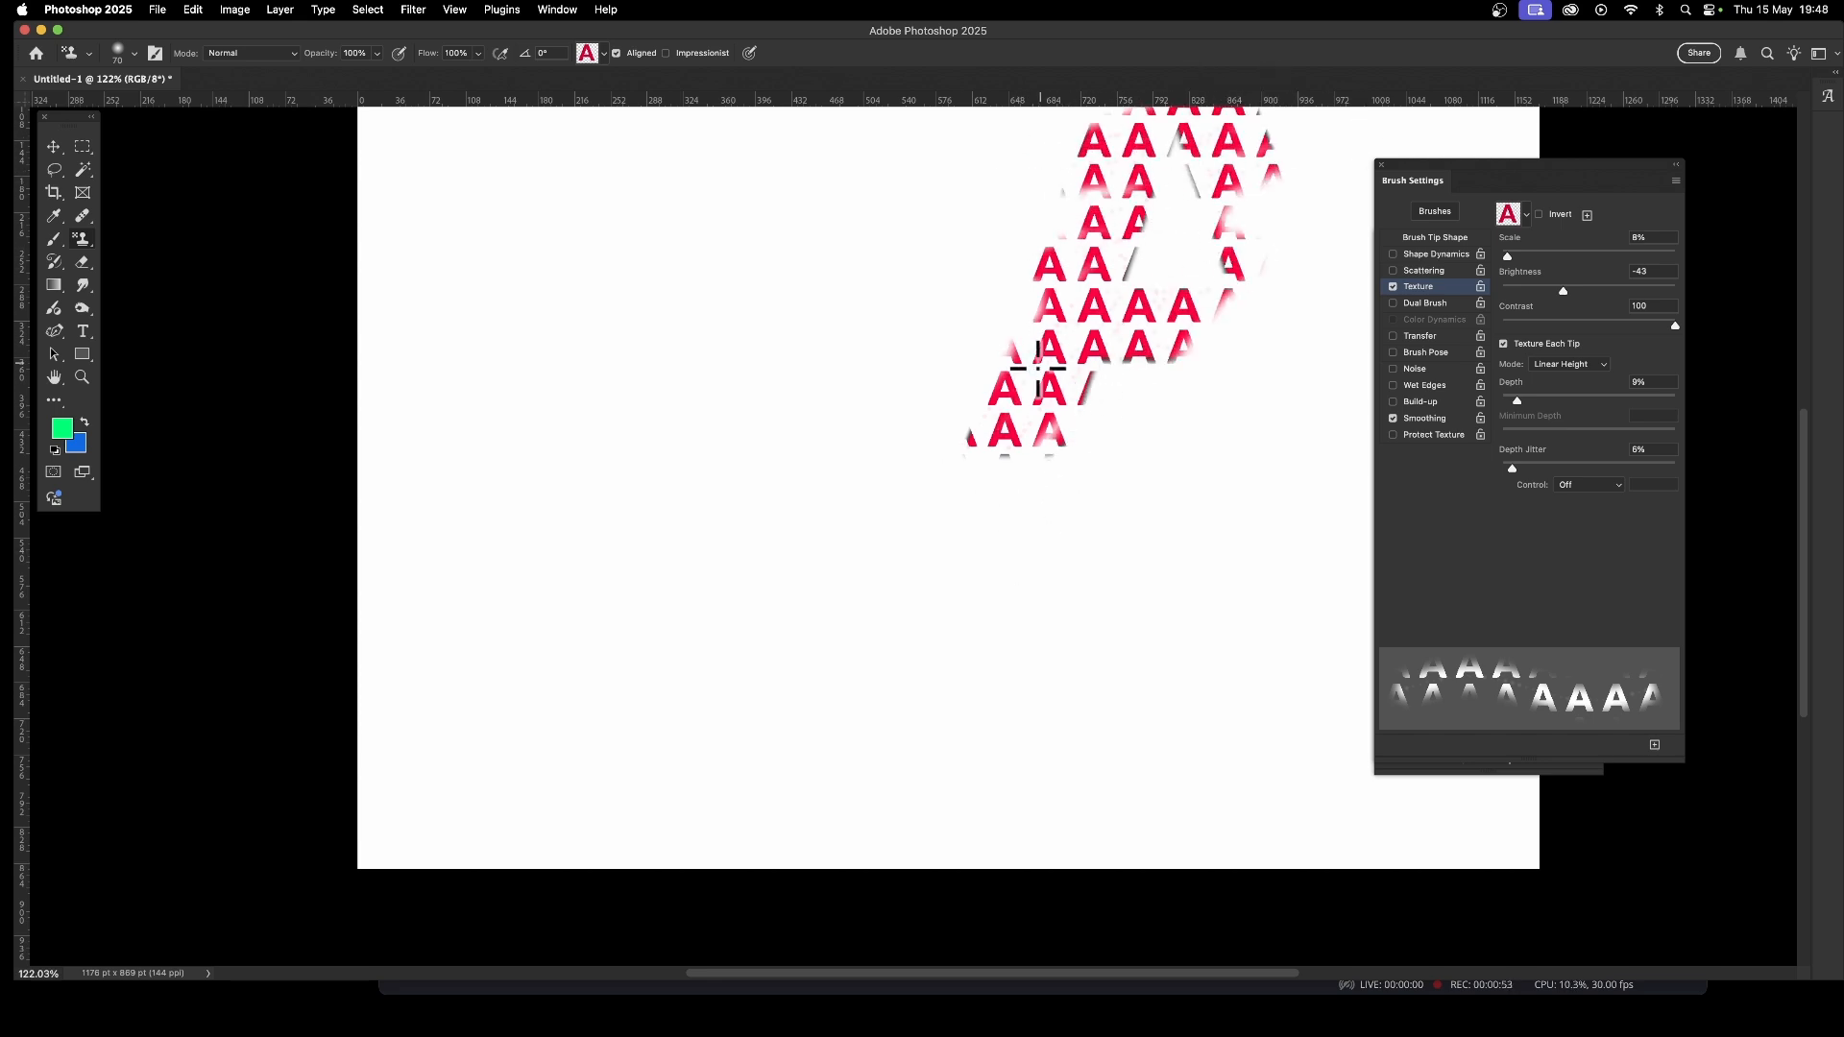
drag(1041, 363, 1287, 321)
mouse_move(1277, 454)
mouse_down()
mouse_move(1371, 407)
mouse_move(1232, 433)
mouse_move(1399, 330)
mouse_move(1188, 333)
mouse_move(1095, 354)
mouse_move(842, 163)
mouse_move(1059, 146)
mouse_move(911, 217)
mouse_move(685, 208)
mouse_move(793, 114)
mouse_move(699, 166)
mouse_move(652, 300)
mouse_move(700, 368)
mouse_move(462, 437)
mouse_move(557, 463)
mouse_move(501, 472)
mouse_move(579, 574)
mouse_move(959, 742)
mouse_move(998, 741)
mouse_move(683, 693)
mouse_move(766, 672)
mouse_move(534, 577)
mouse_move(503, 588)
mouse_move(542, 856)
mouse_move(370, 891)
mouse_move(428, 740)
mouse_move(635, 895)
mouse_move(816, 814)
mouse_move(1065, 841)
mouse_move(973, 718)
mouse_move(1052, 759)
mouse_move(961, 922)
mouse_move(1137, 669)
mouse_move(1238, 565)
mouse_move(1206, 526)
mouse_move(1152, 556)
mouse_move(1143, 572)
mouse_move(1255, 673)
mouse_up()
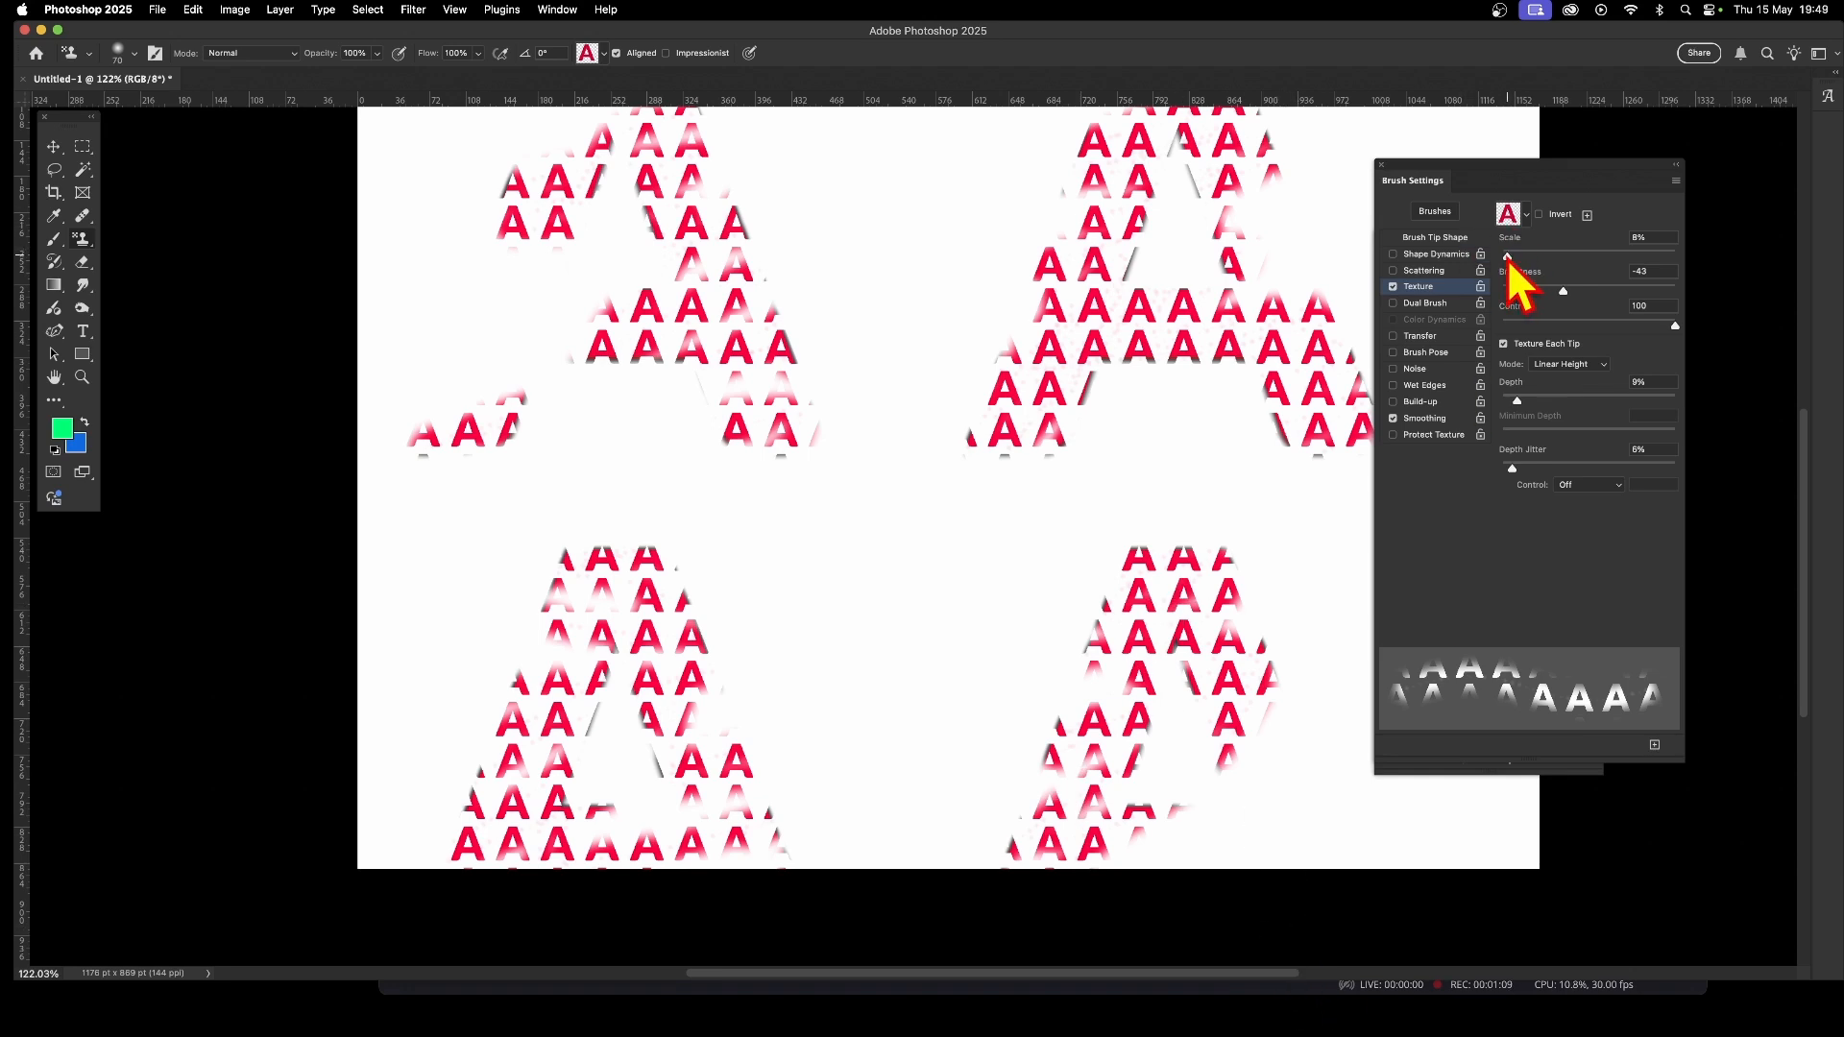
Set the texture scale to 2% and stamp smaller red letters over the two upper large A shapes.
drag(1506, 256, 1503, 256)
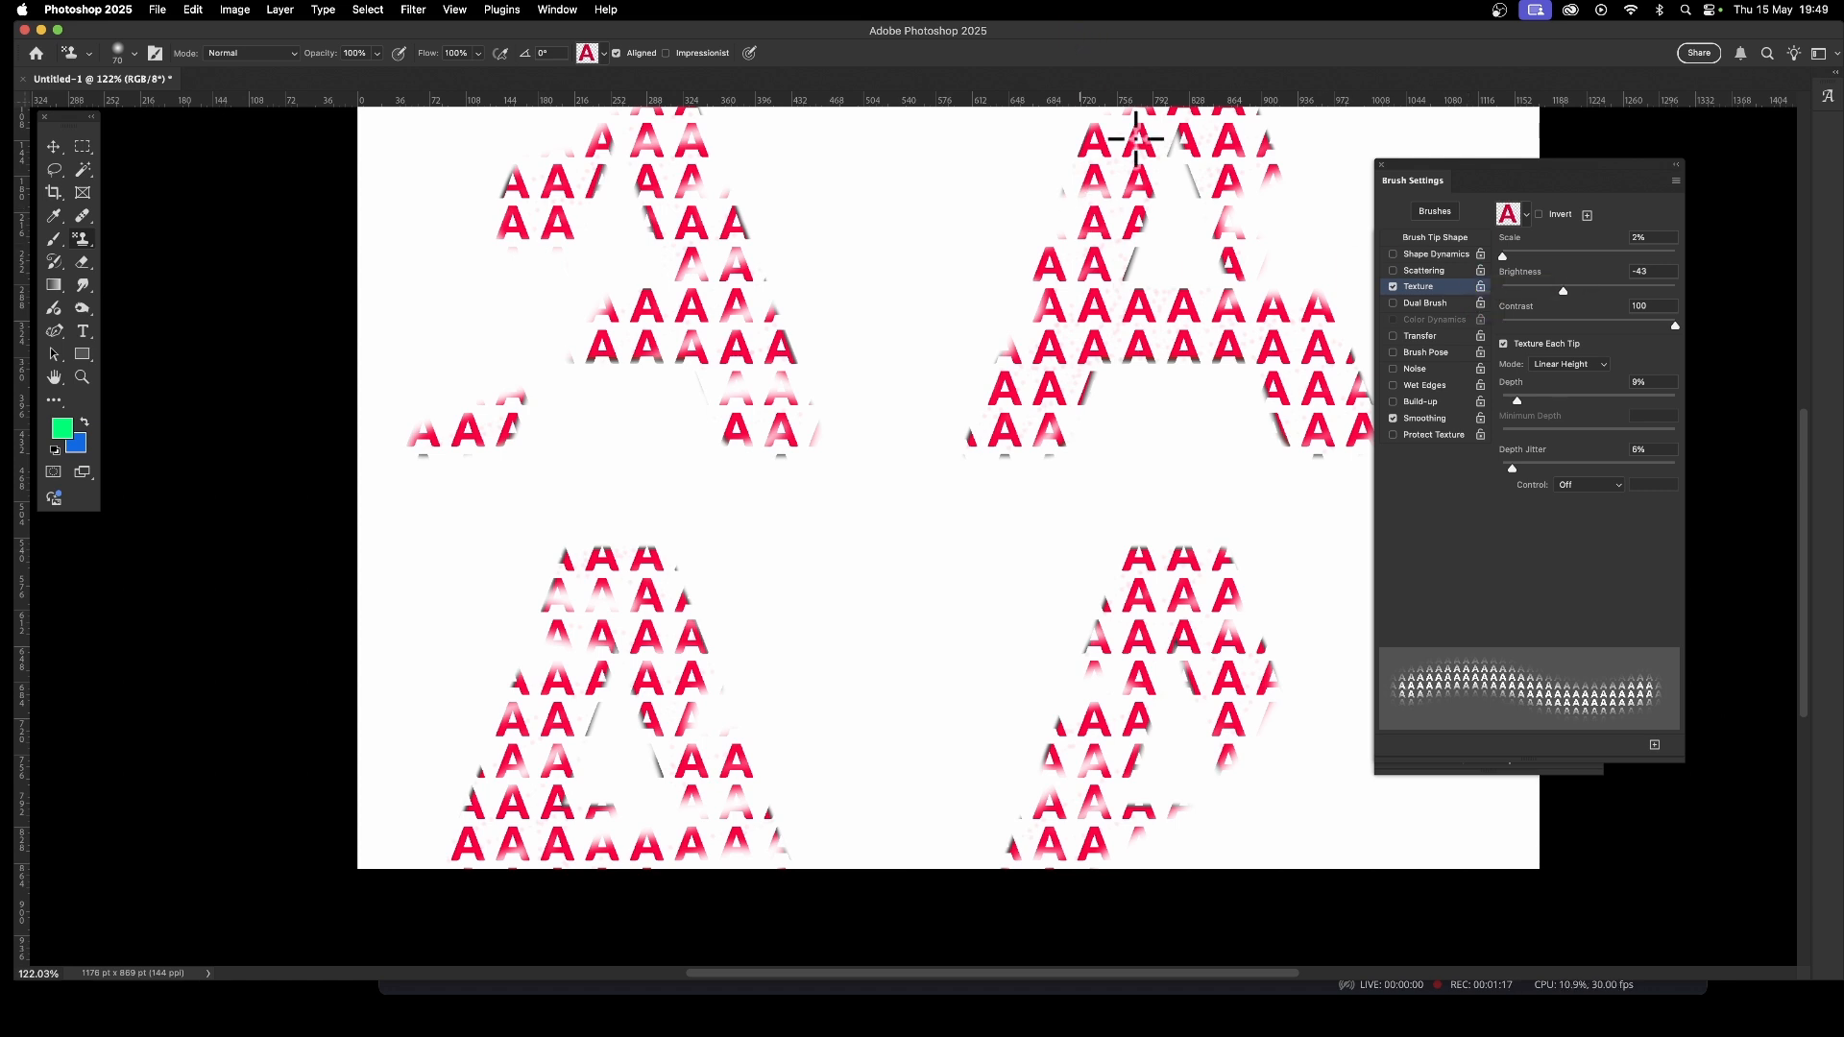
mouse_move(1148, 157)
mouse_down()
mouse_move(1018, 409)
mouse_move(1120, 176)
mouse_move(1077, 339)
mouse_move(1081, 222)
mouse_move(992, 424)
mouse_move(1163, 203)
mouse_move(1067, 371)
mouse_move(1130, 149)
mouse_move(1023, 389)
mouse_move(992, 411)
mouse_up()
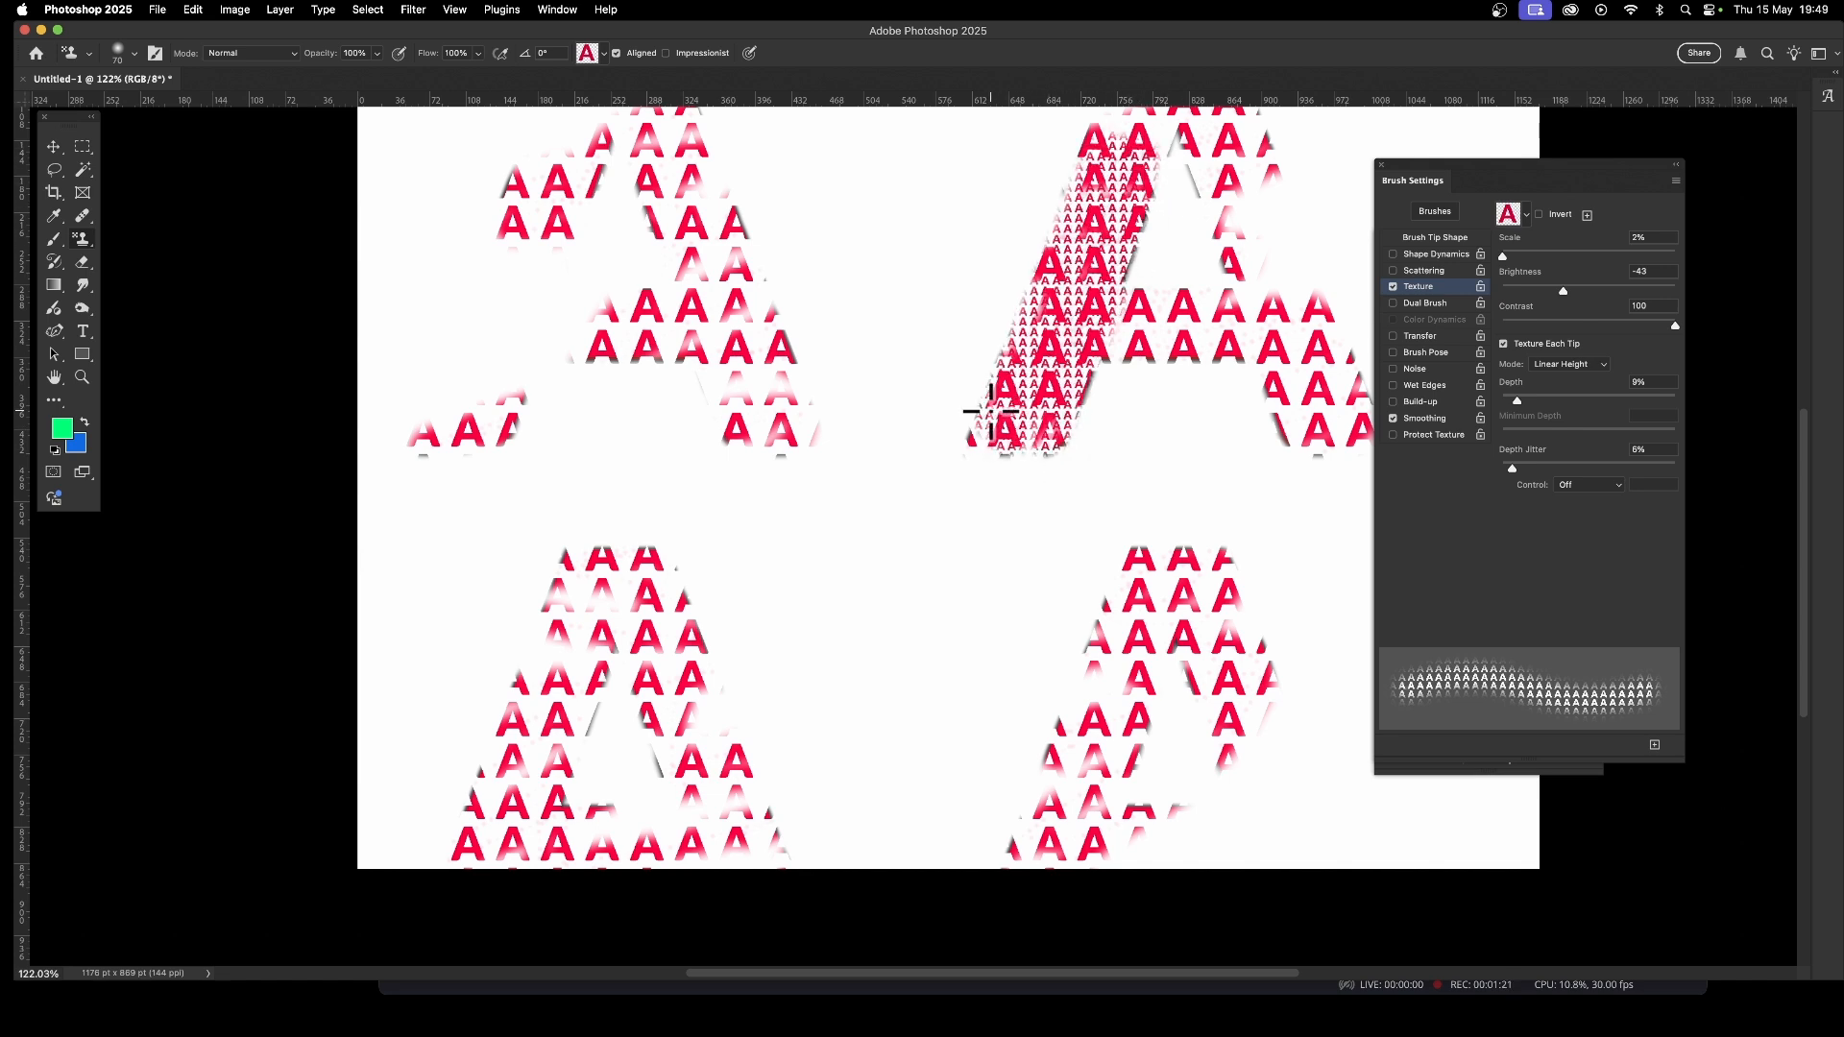
mouse_move(1090, 171)
mouse_down()
mouse_move(1153, 288)
mouse_move(1225, 92)
mouse_move(1228, 161)
mouse_move(1269, 205)
mouse_move(1326, 353)
mouse_move(1221, 281)
mouse_move(1239, 264)
mouse_move(1321, 396)
mouse_move(1349, 391)
mouse_move(1282, 325)
mouse_move(1155, 297)
mouse_move(1049, 367)
mouse_move(1221, 314)
mouse_move(1099, 304)
mouse_up()
mouse_move(669, 234)
mouse_down()
mouse_move(709, 294)
mouse_move(657, 192)
mouse_move(702, 169)
mouse_move(750, 437)
mouse_move(640, 317)
mouse_move(670, 313)
mouse_move(540, 431)
mouse_move(456, 377)
mouse_move(449, 255)
mouse_move(503, 219)
mouse_move(555, 248)
mouse_move(463, 337)
mouse_move(576, 142)
mouse_move(543, 353)
mouse_move(469, 407)
mouse_move(425, 485)
mouse_up()
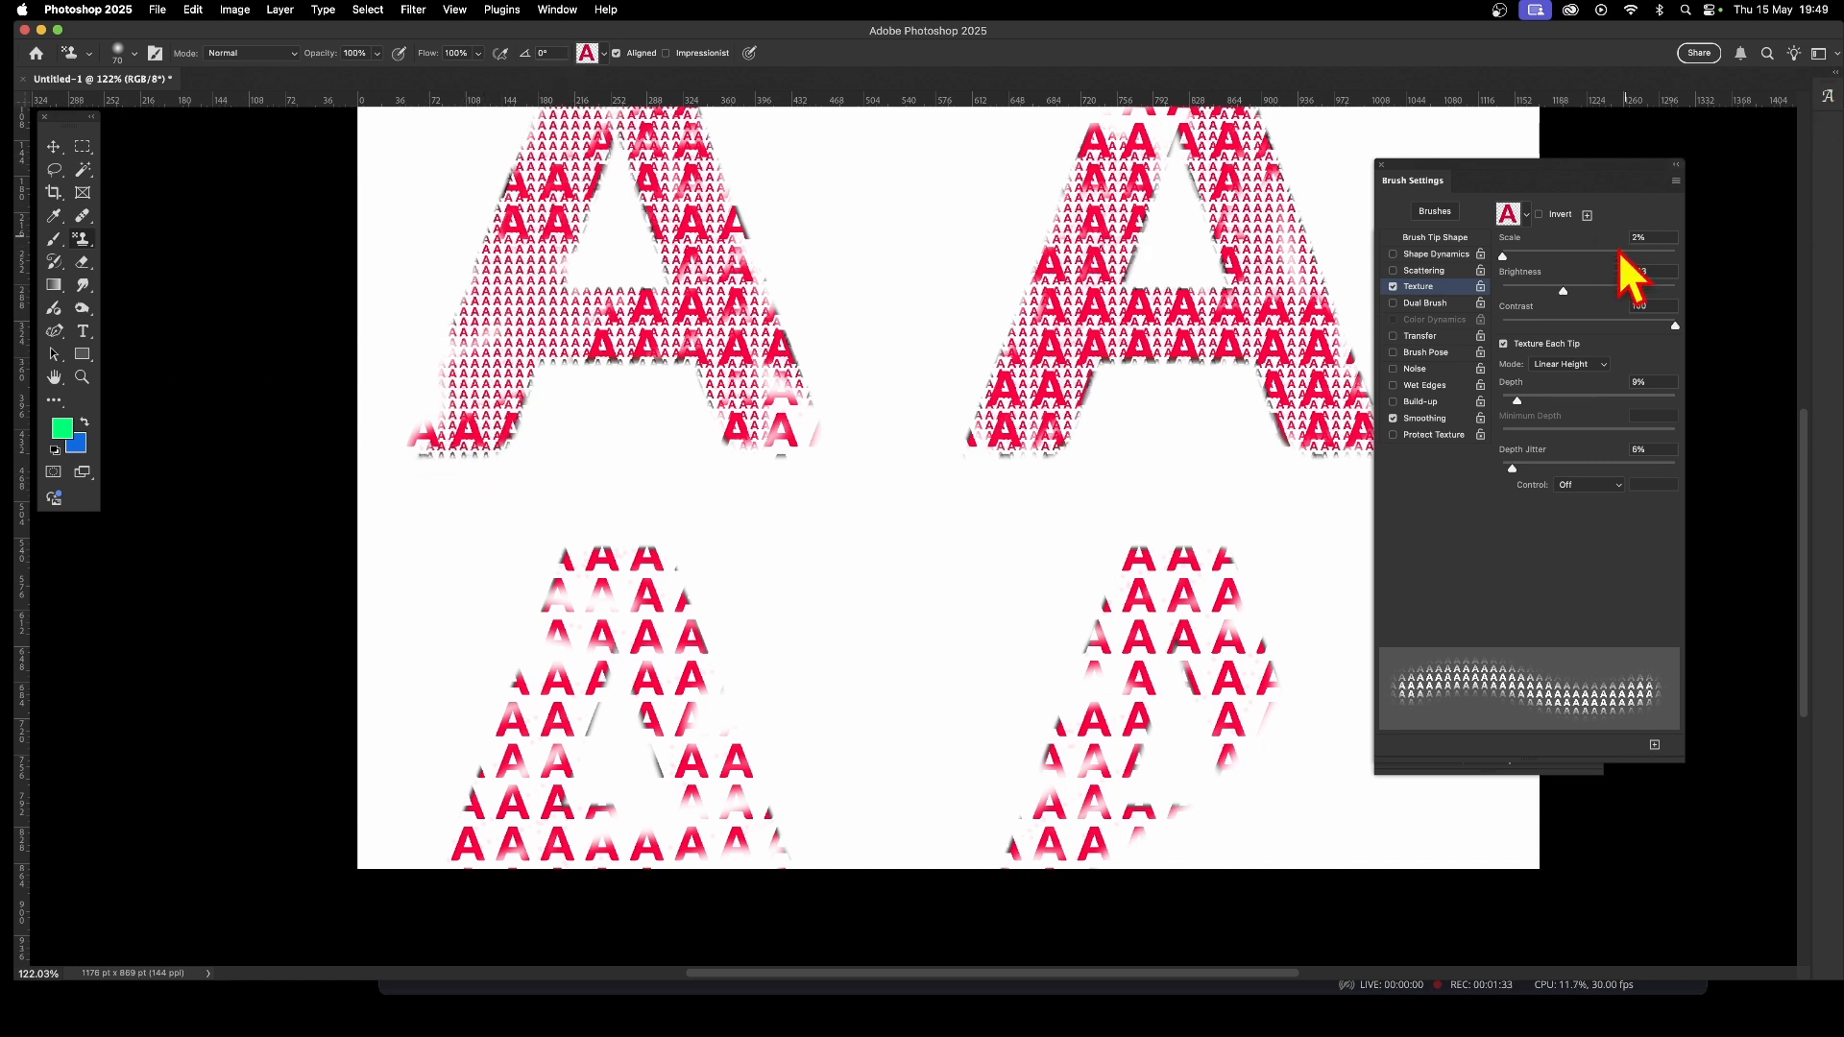
Choose the black A pattern as the brush texture and stamp over both upper A shapes again.
click(1524, 229)
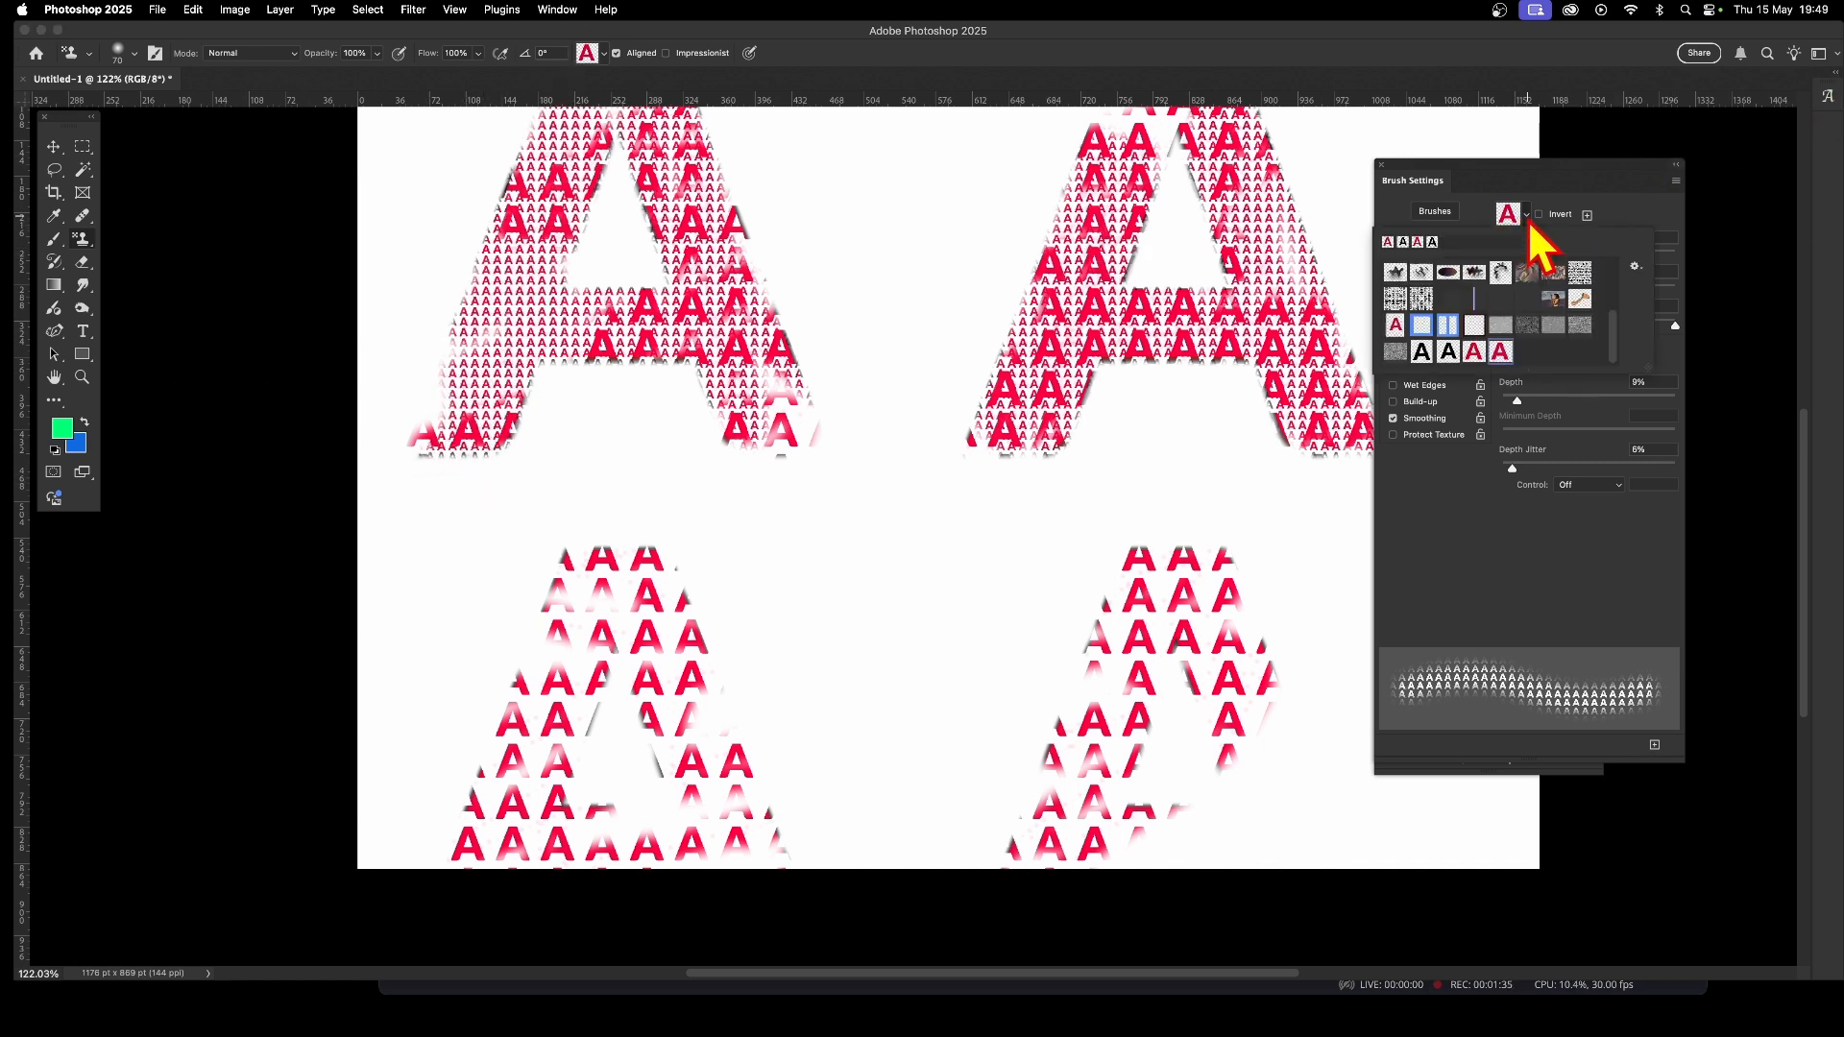
click(1449, 353)
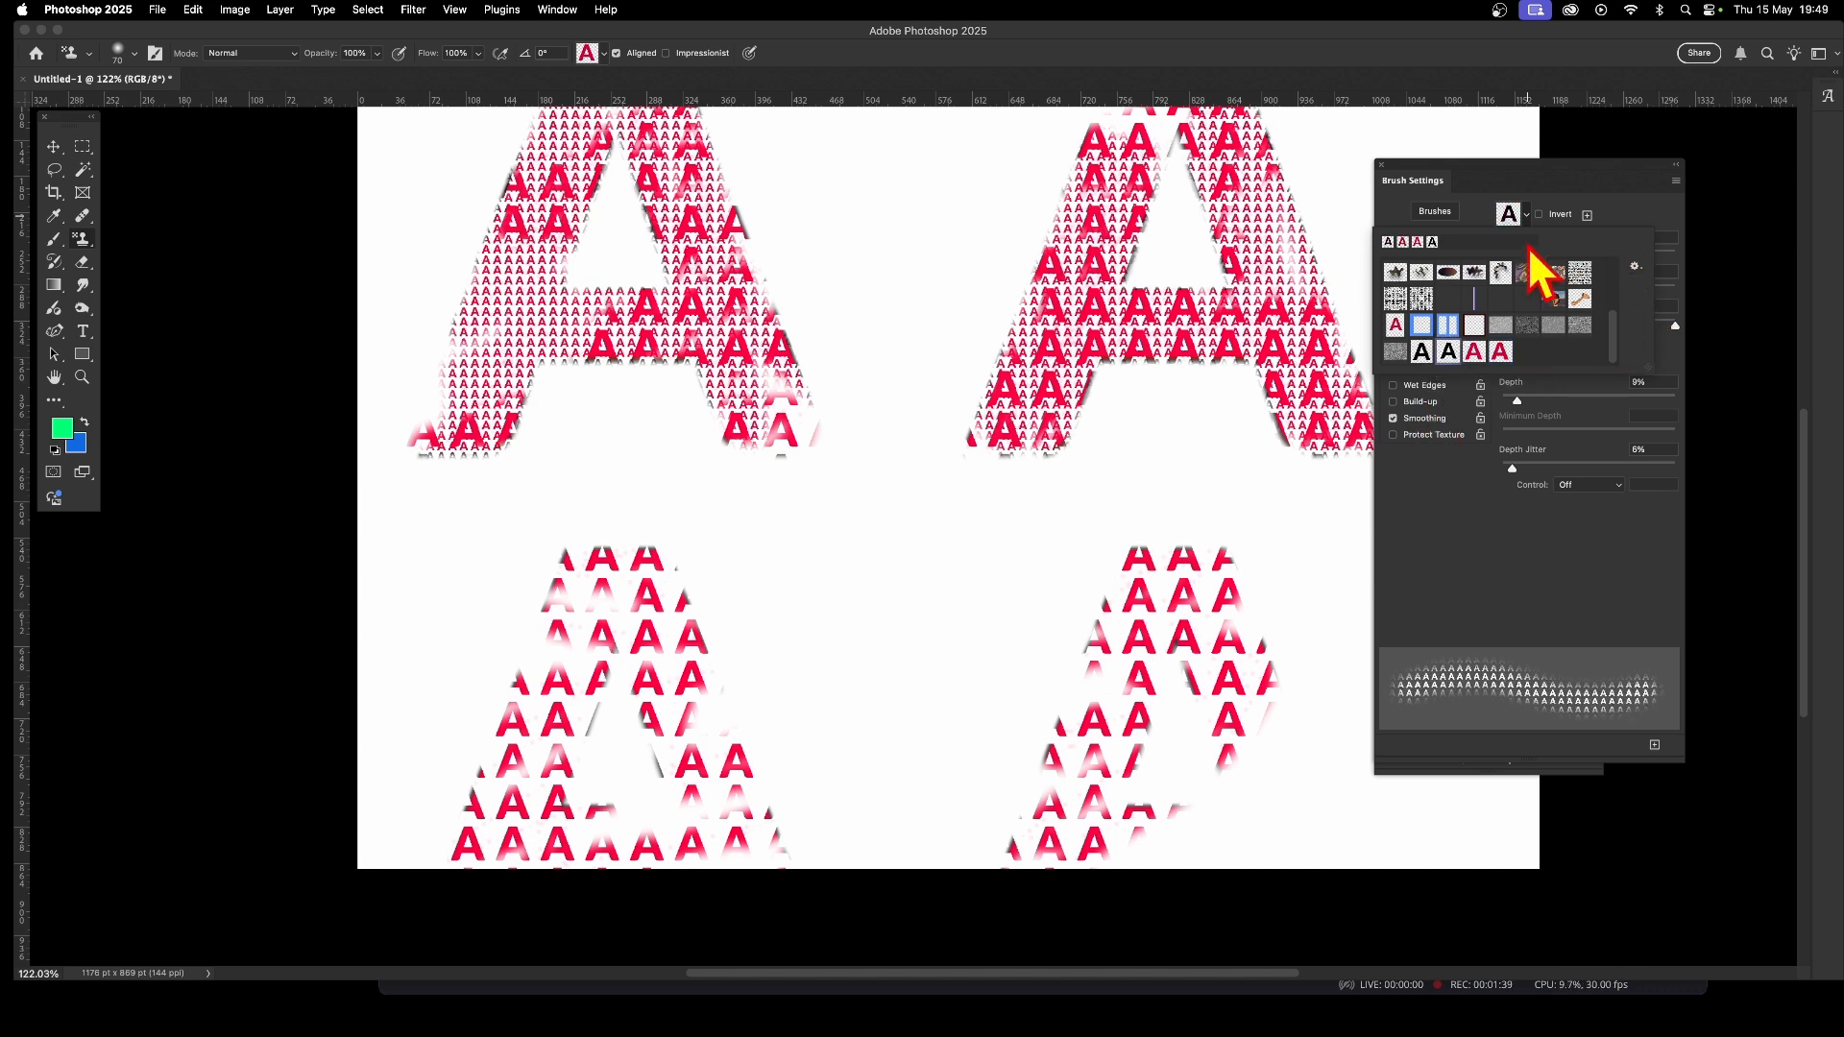
click(1507, 204)
mouse_move(1277, 250)
mouse_down()
mouse_move(1239, 326)
mouse_move(1239, 134)
mouse_up()
mouse_move(1385, 202)
mouse_down()
mouse_move(1324, 378)
mouse_move(1102, 496)
mouse_move(794, 424)
mouse_move(892, 405)
mouse_move(1060, 326)
mouse_move(974, 354)
mouse_move(1034, 311)
mouse_up()
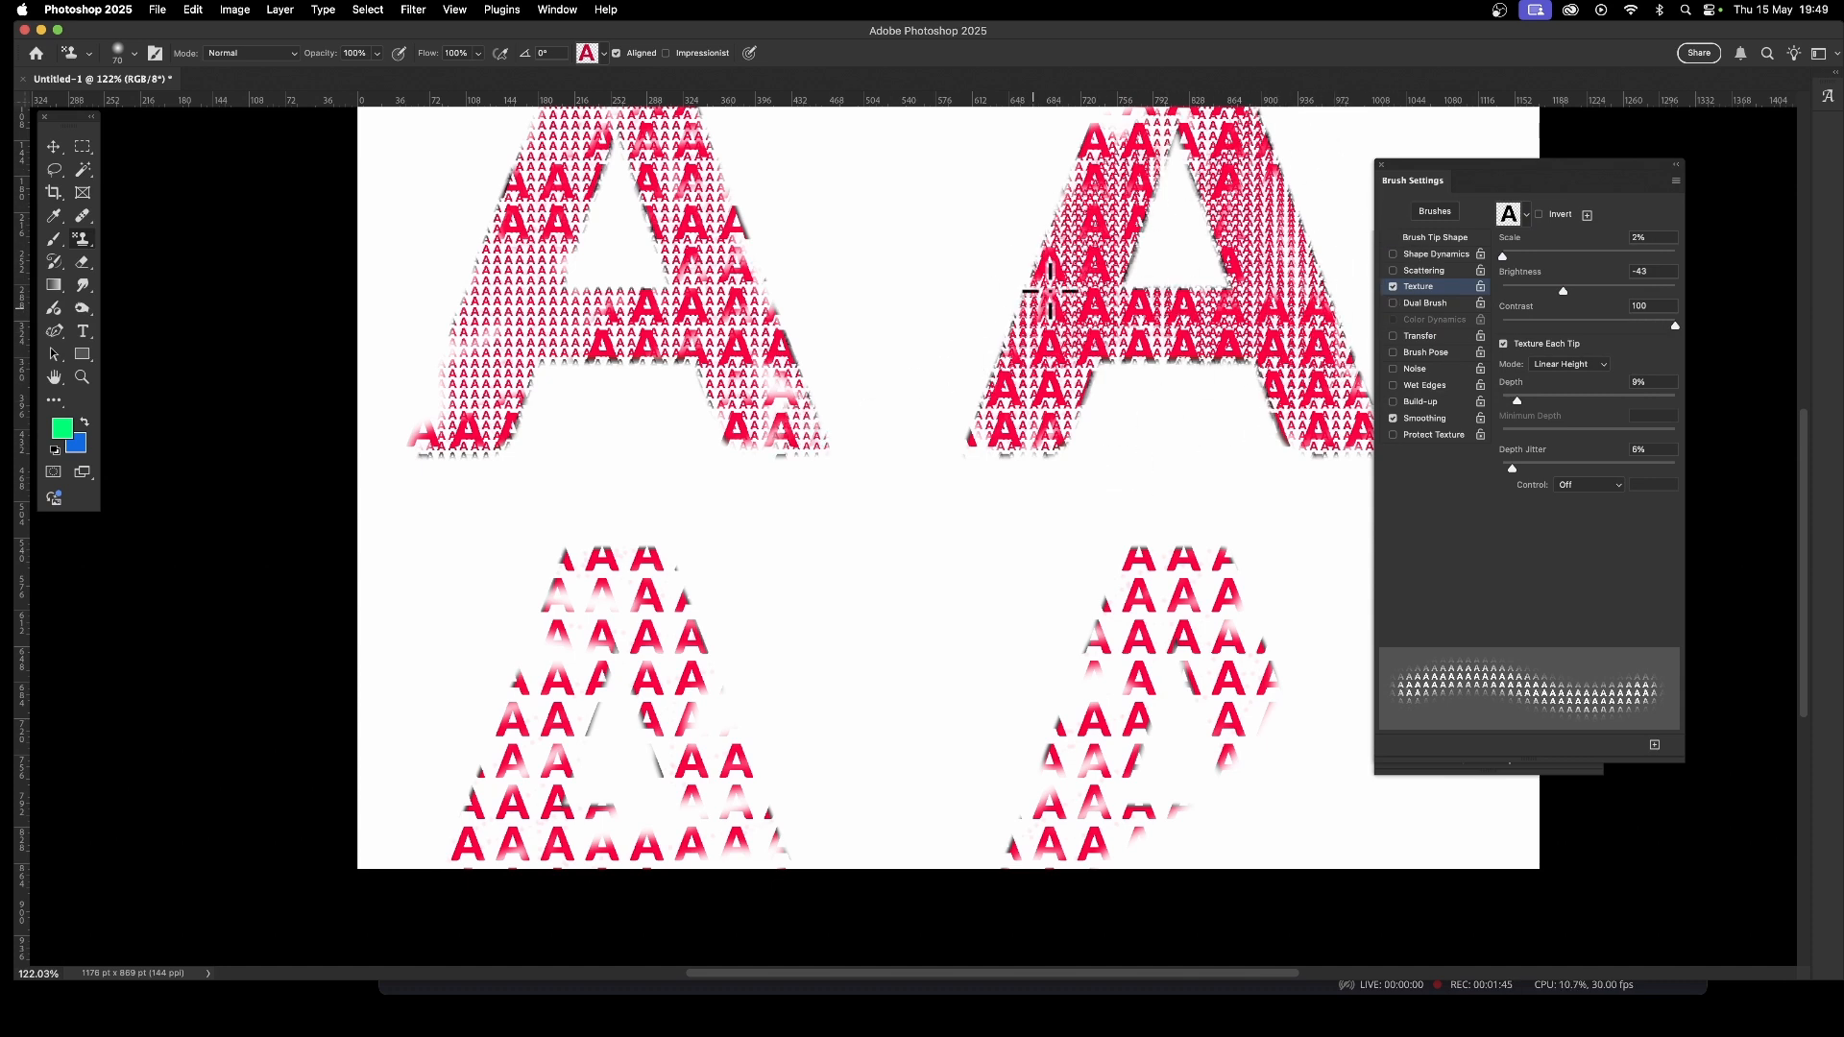
mouse_move(764, 326)
mouse_down()
mouse_move(765, 247)
mouse_move(774, 263)
mouse_move(741, 206)
mouse_move(666, 182)
mouse_up()
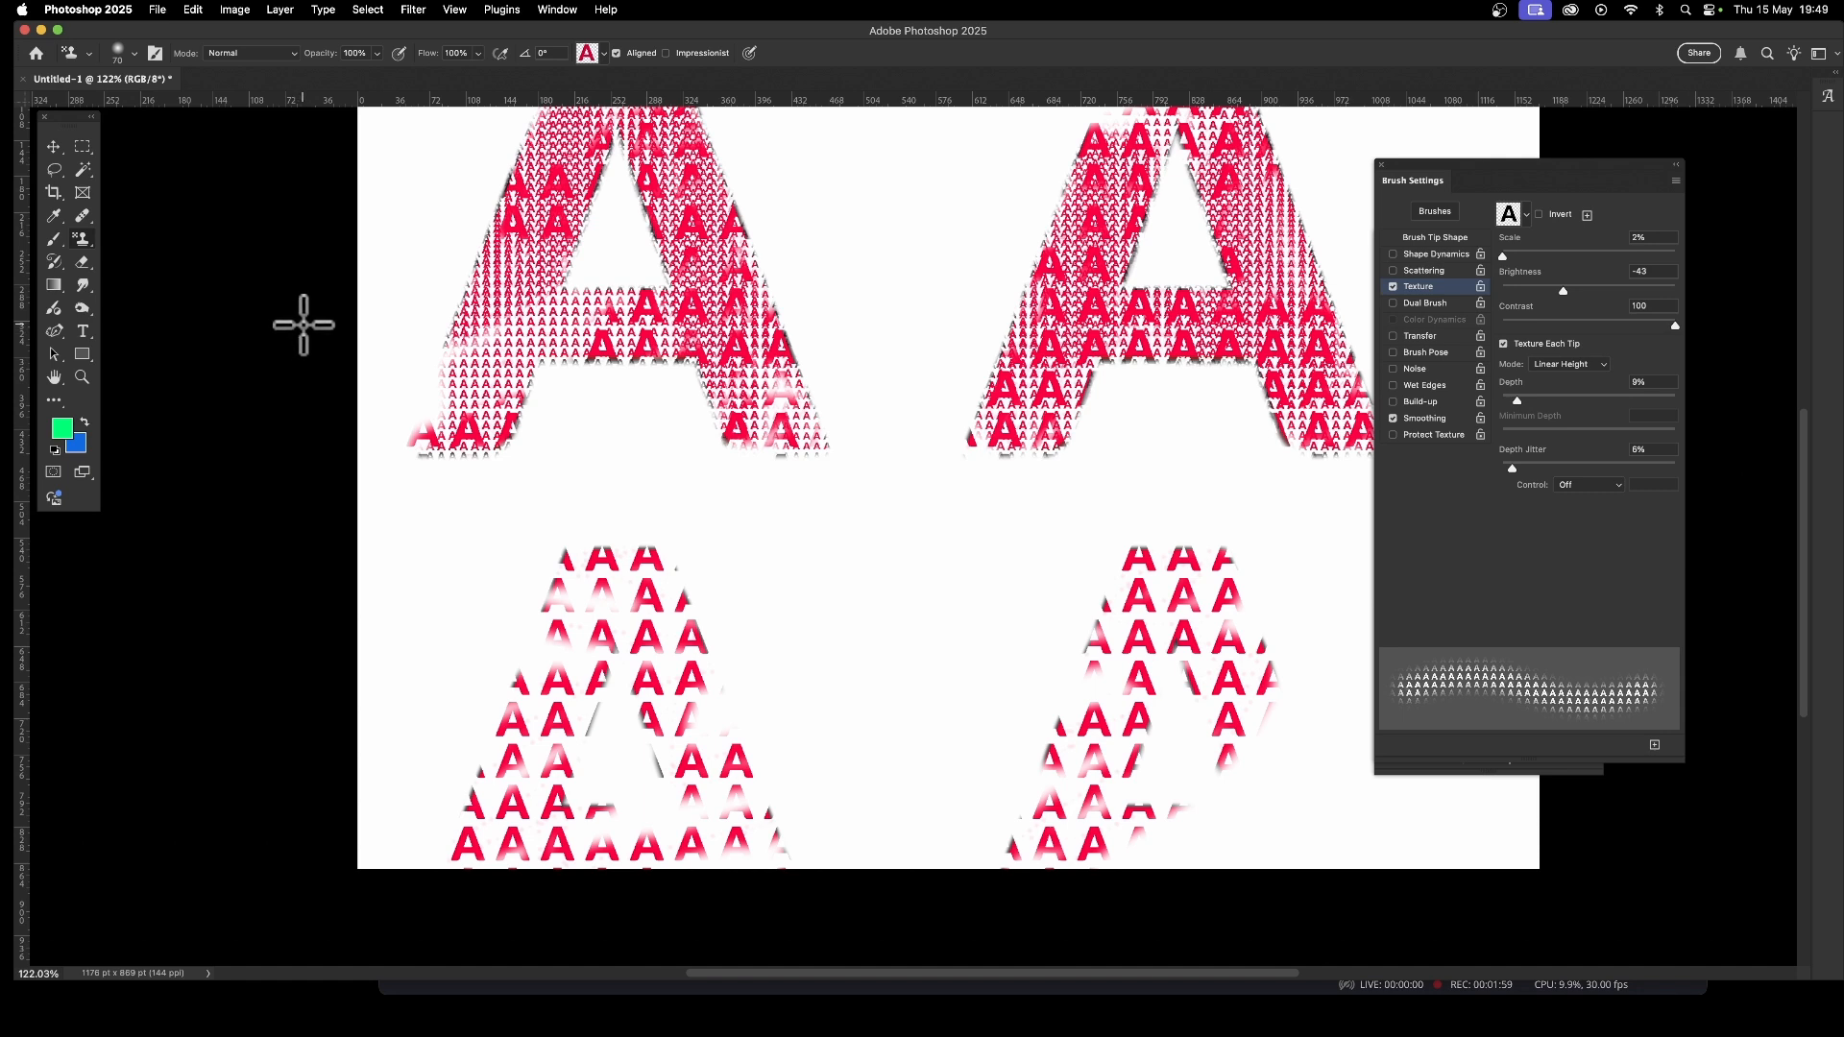
Choose the black A as the stamp pattern and paint over the right leg of the upper-left A shape.
click(605, 55)
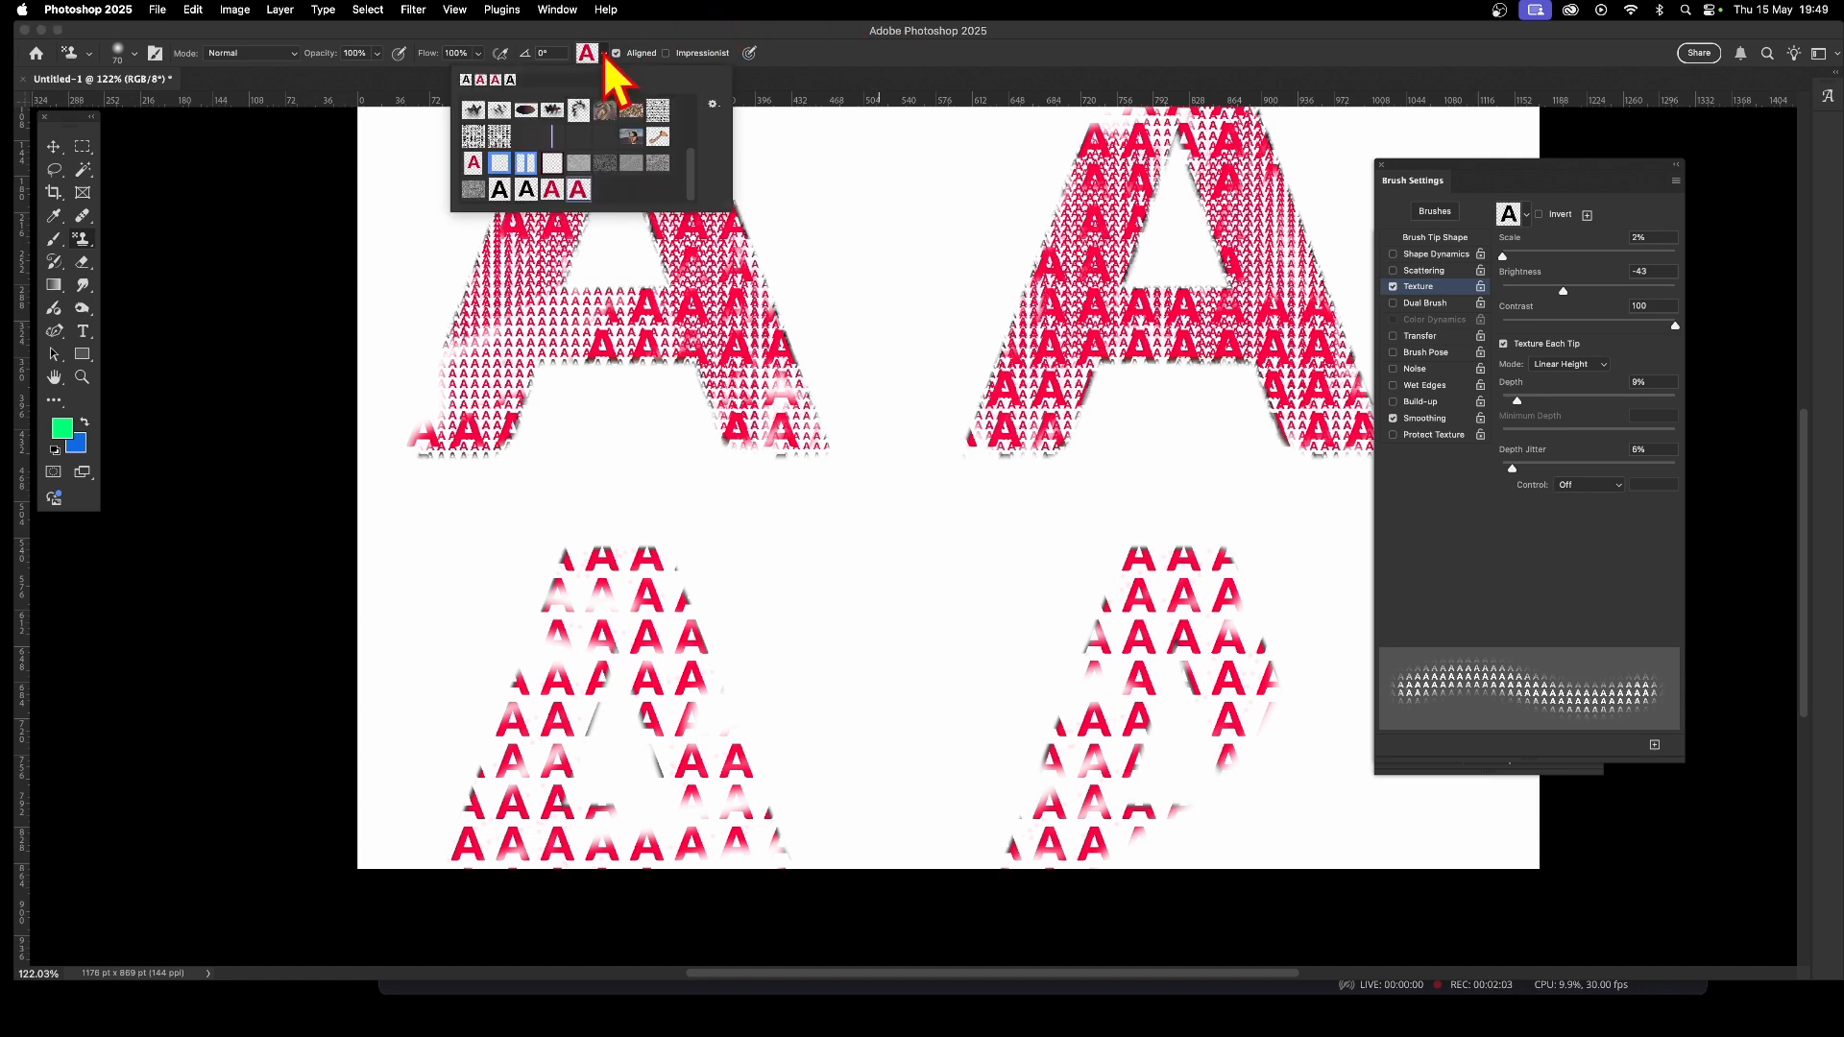
click(526, 190)
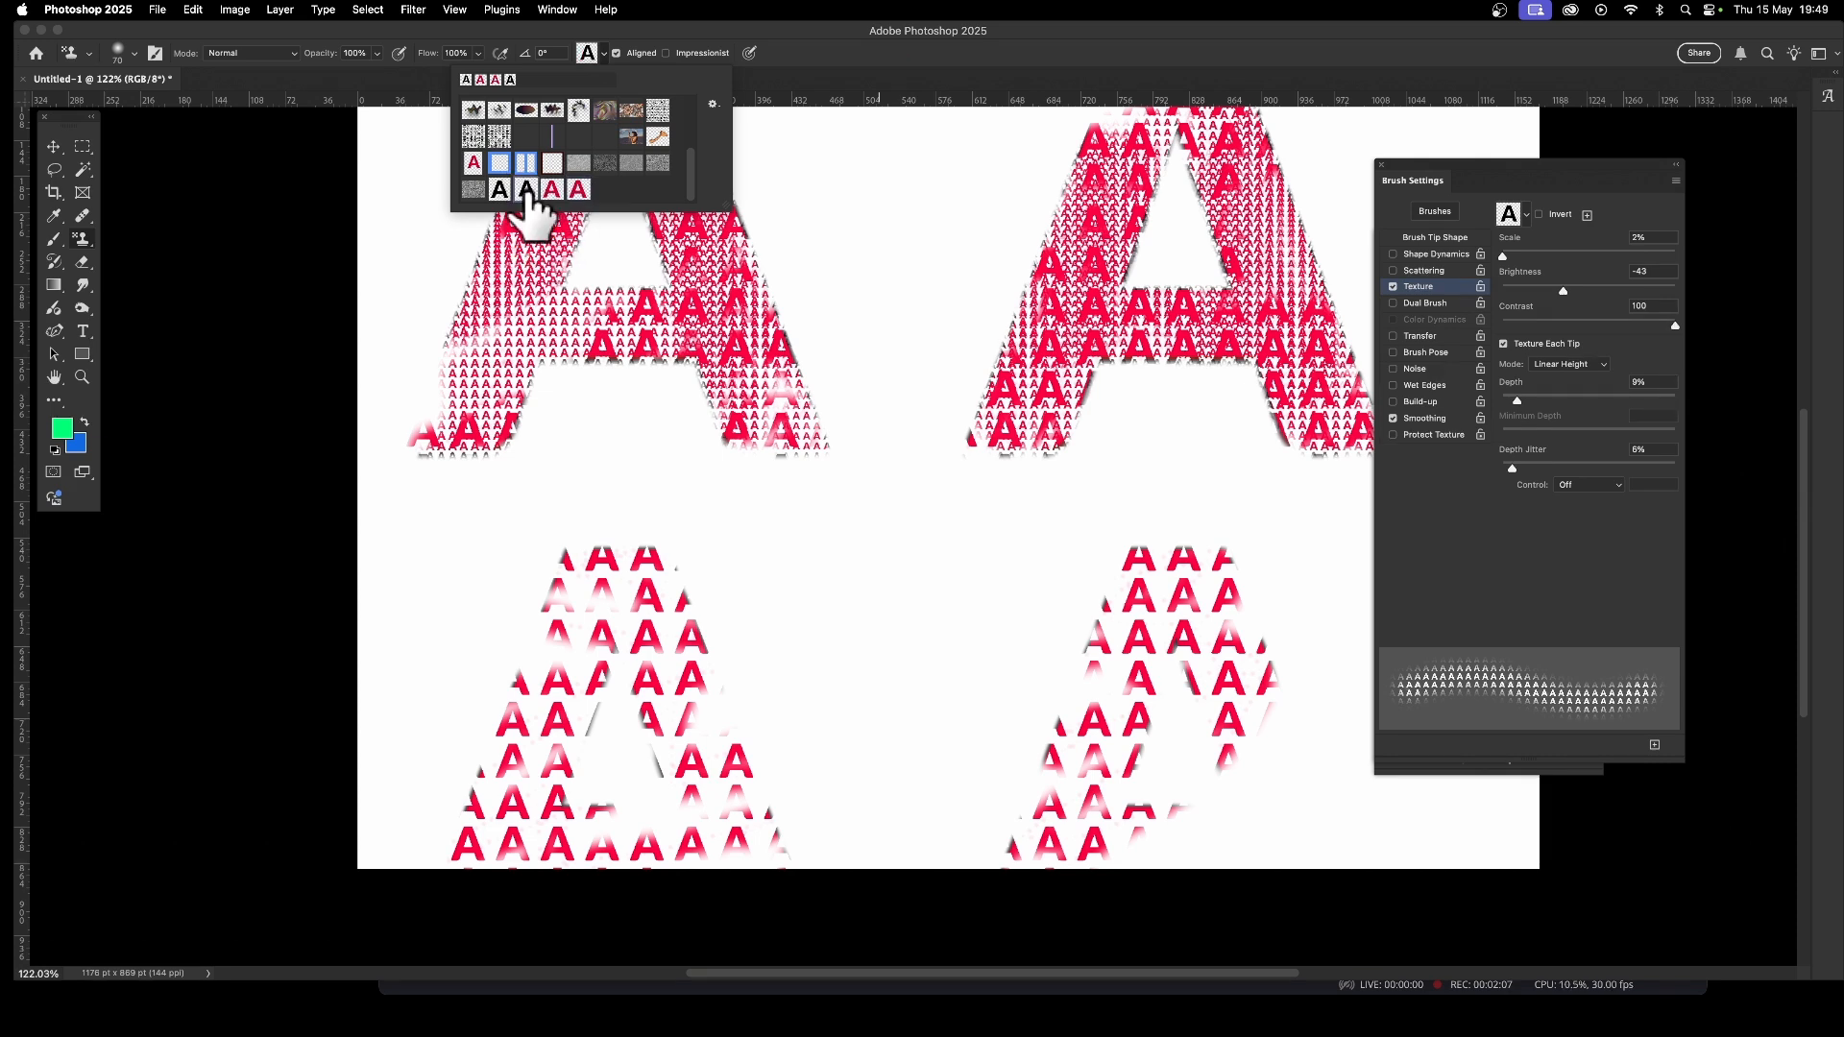
click(901, 75)
mouse_move(752, 298)
mouse_down()
mouse_move(687, 420)
mouse_move(727, 288)
mouse_move(705, 223)
mouse_move(736, 209)
mouse_move(690, 210)
mouse_move(753, 160)
mouse_move(747, 140)
mouse_move(707, 109)
mouse_move(694, 178)
mouse_up()
Choose the red A pattern as the brush texture and stamp black letters over the upper A shapes and the lower-right one.
click(1527, 219)
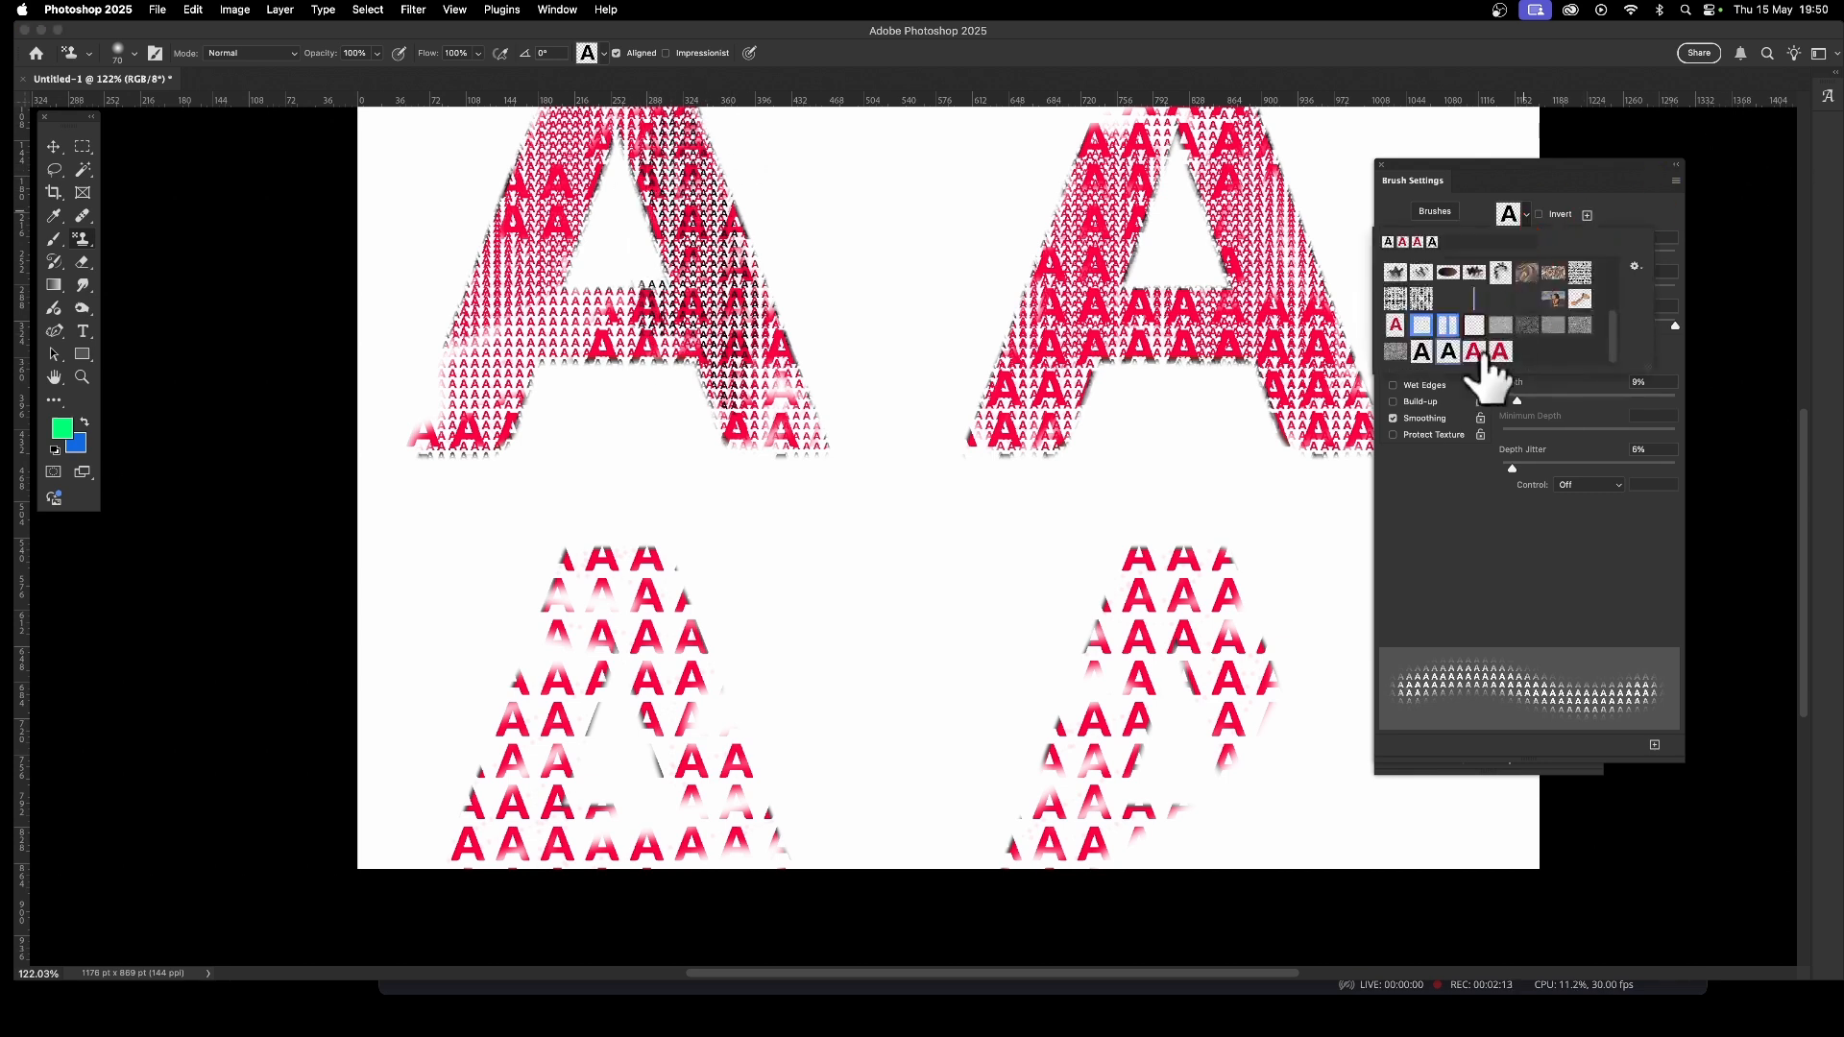
click(1499, 352)
click(1572, 188)
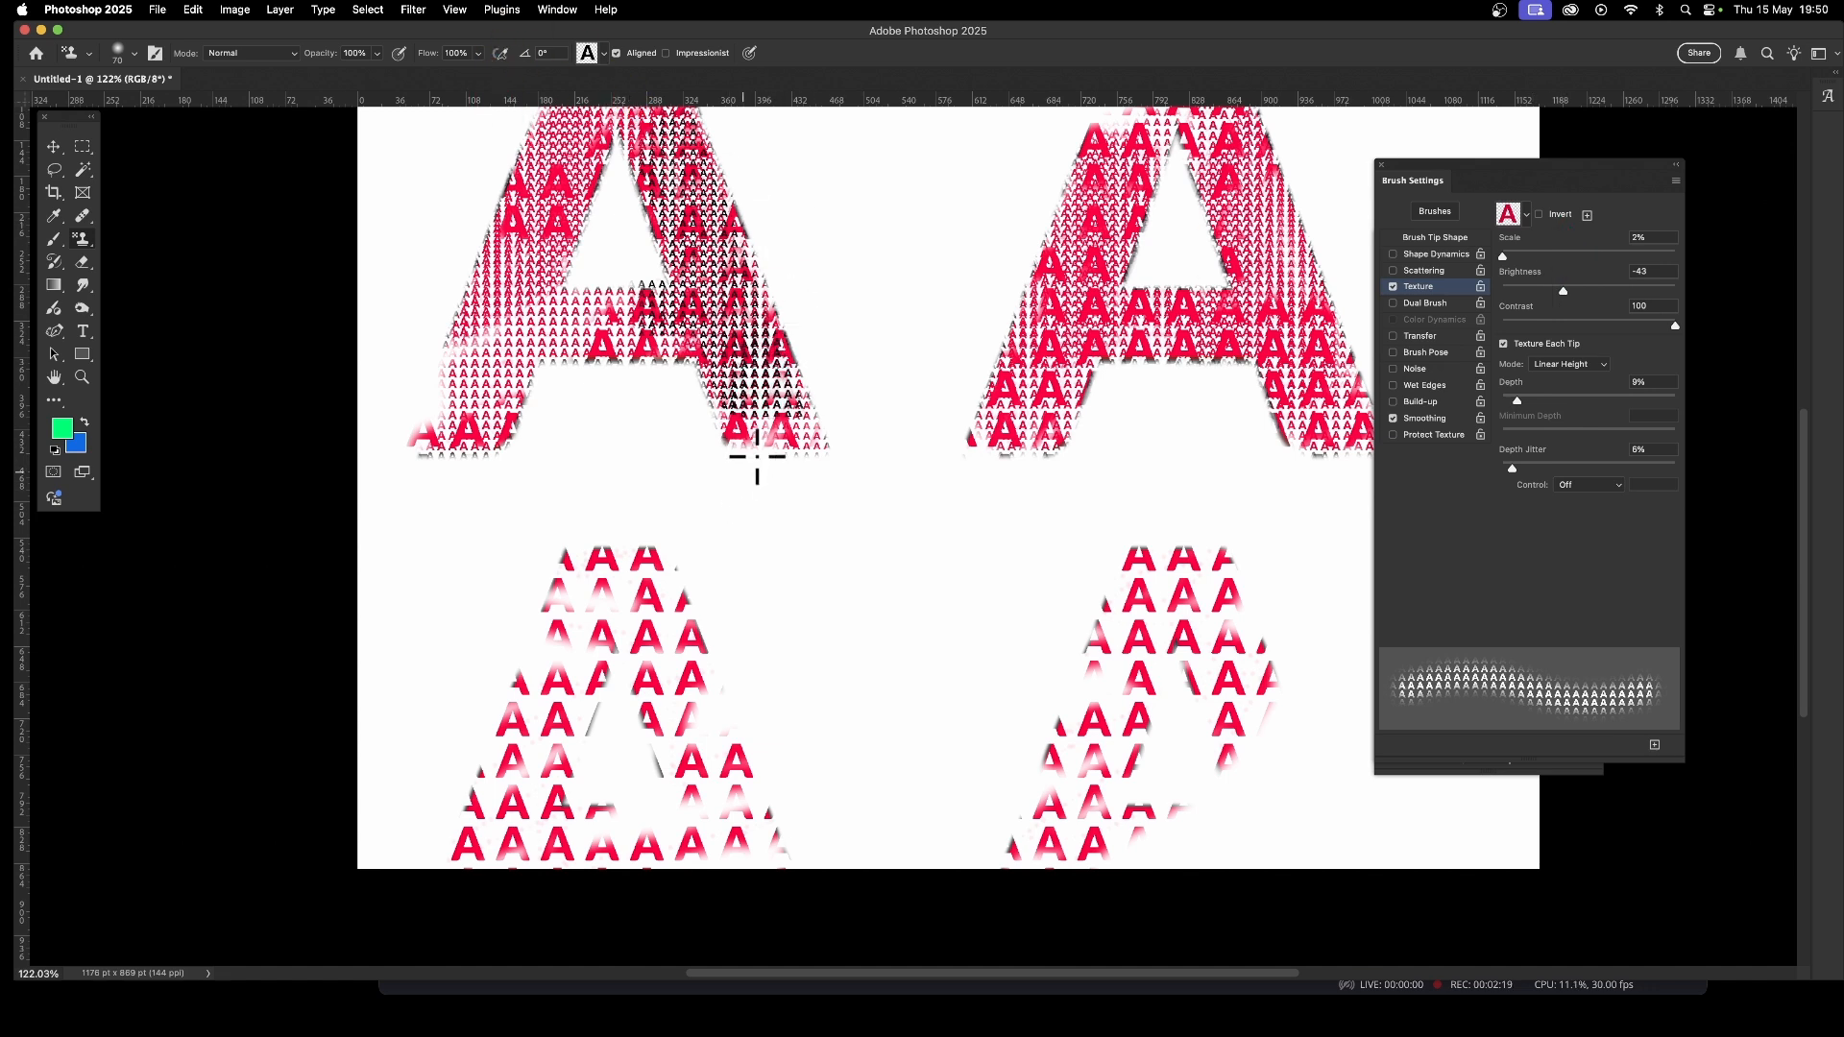
mouse_move(771, 440)
mouse_down()
mouse_move(705, 394)
mouse_move(649, 269)
mouse_move(638, 284)
mouse_move(659, 257)
mouse_move(581, 296)
mouse_move(564, 216)
mouse_move(603, 190)
mouse_move(502, 233)
mouse_move(473, 217)
mouse_move(535, 168)
mouse_up()
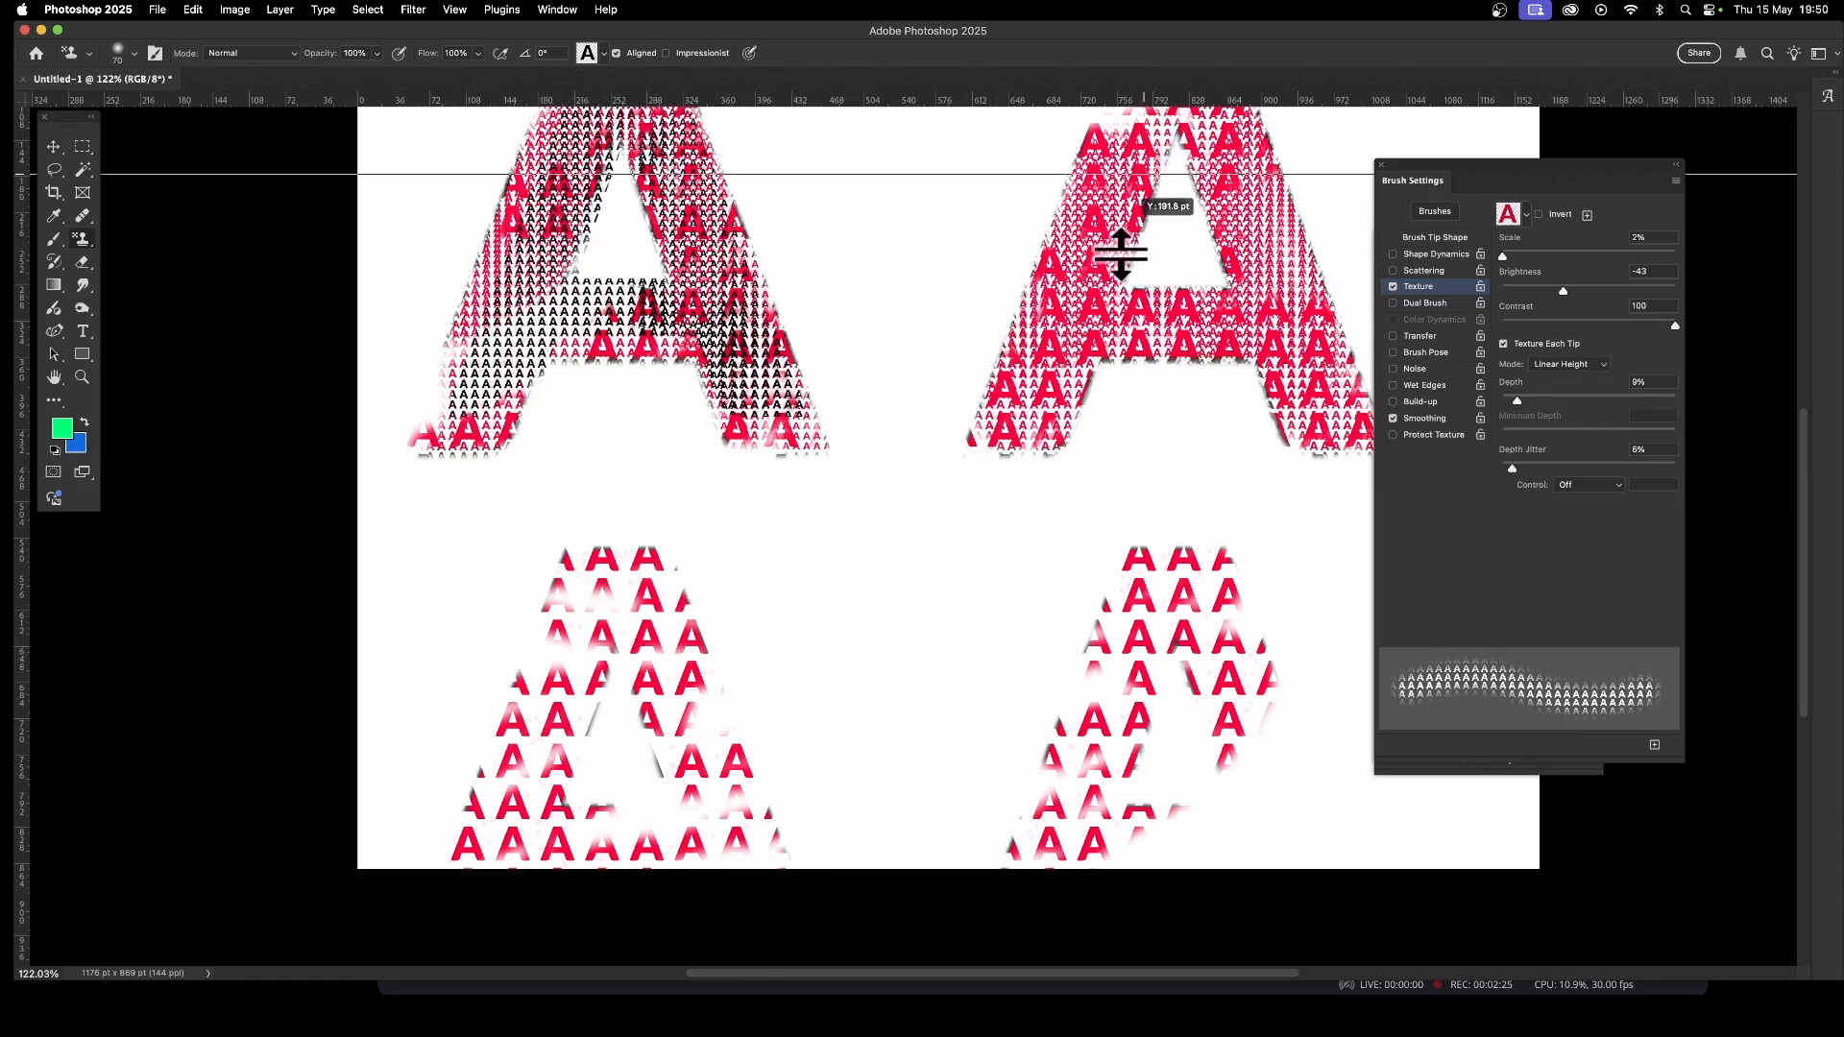
mouse_move(1113, 183)
mouse_down()
mouse_move(1149, 165)
mouse_move(1051, 300)
mouse_move(1048, 346)
mouse_move(1110, 295)
mouse_move(1050, 311)
mouse_move(1171, 247)
mouse_move(1185, 308)
mouse_move(1145, 256)
mouse_move(1168, 245)
mouse_move(1105, 200)
mouse_move(1102, 302)
mouse_move(1134, 363)
mouse_move(1198, 392)
mouse_move(1265, 341)
mouse_move(1304, 413)
mouse_up()
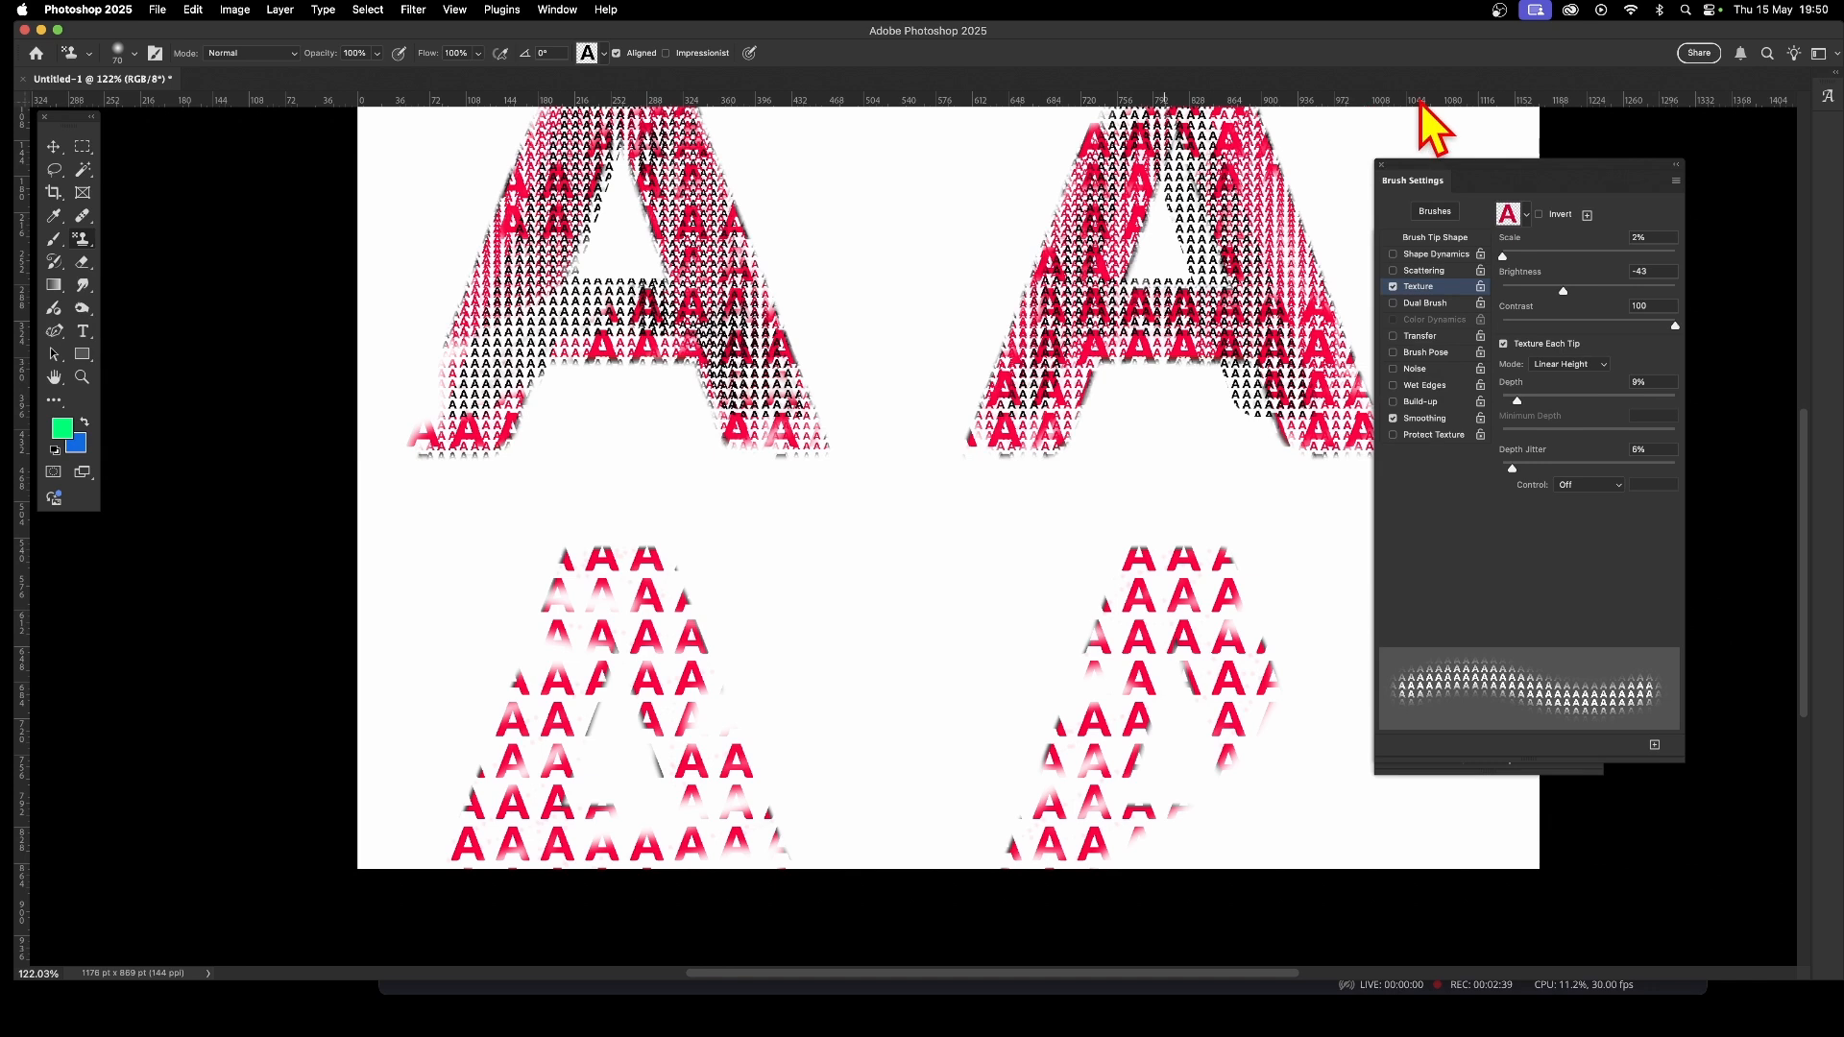
mouse_move(1181, 611)
mouse_down()
mouse_move(1076, 759)
mouse_move(1157, 506)
mouse_up()
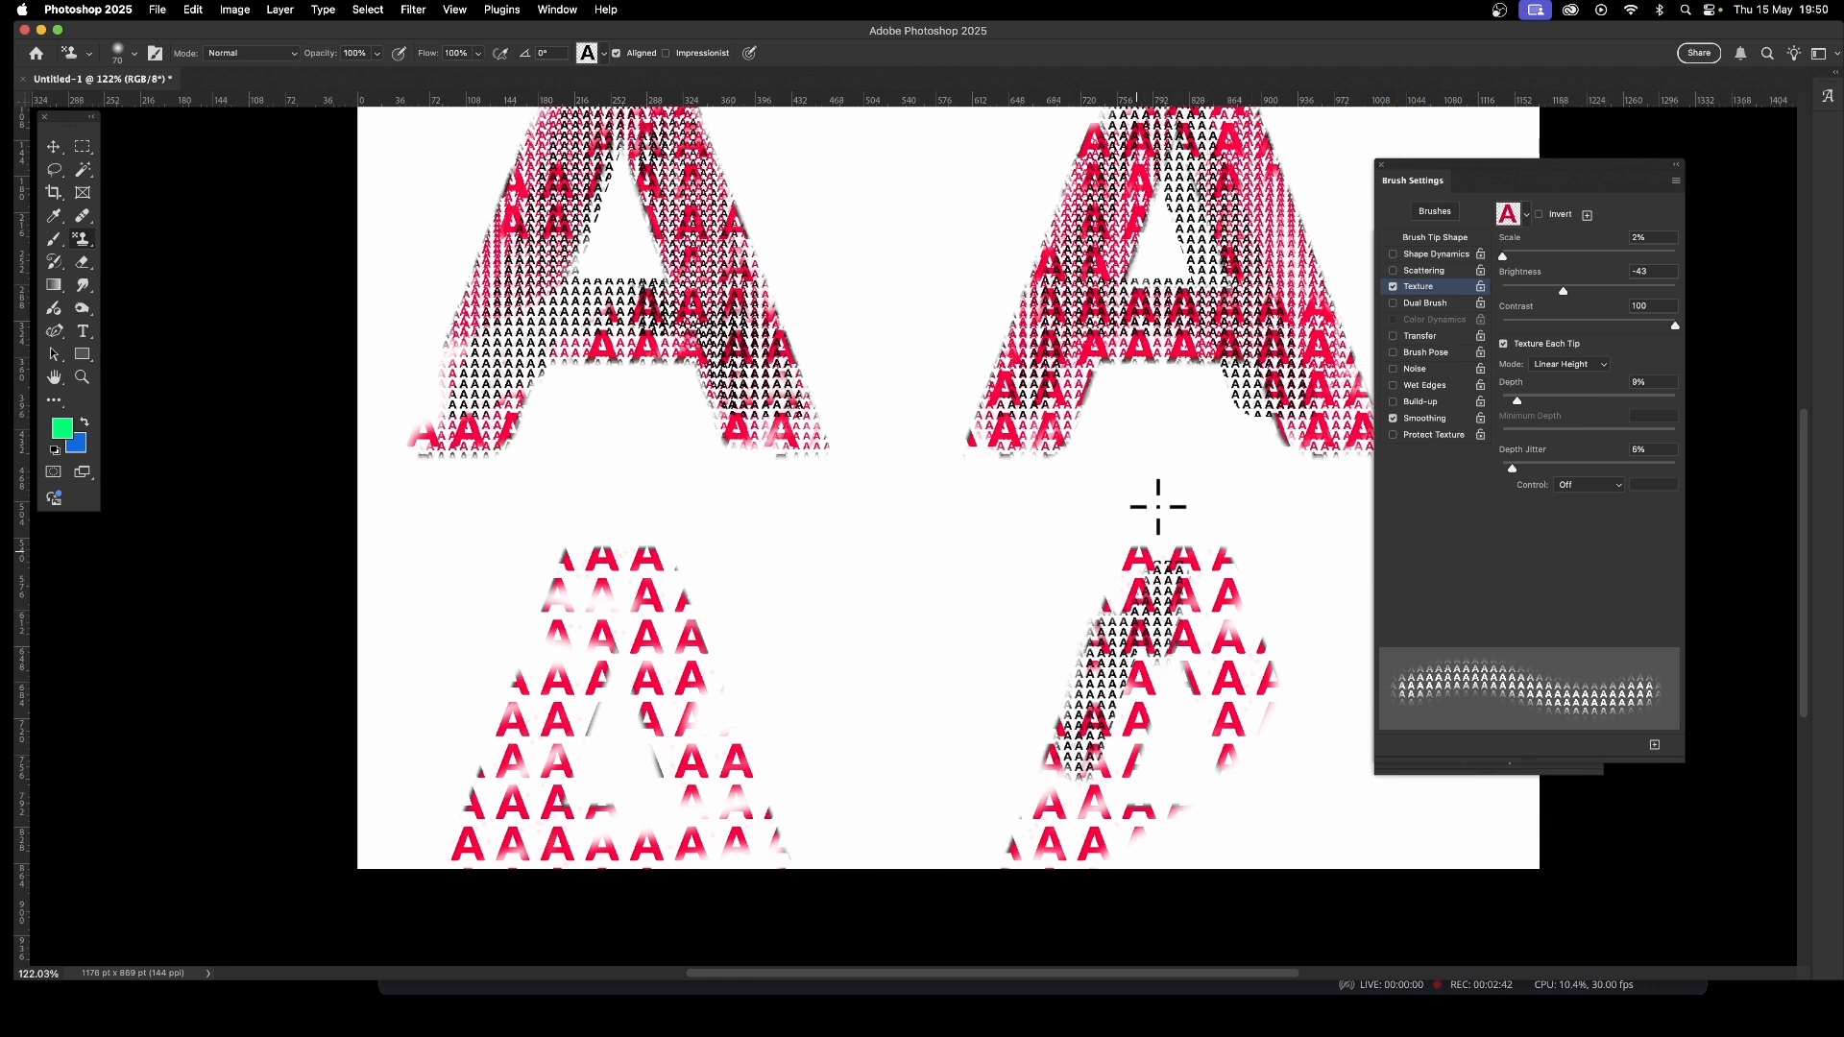
Set the texture scale to 15% and its mode to Height, and stamp large black letters over the lower-left A shape.
click(1515, 254)
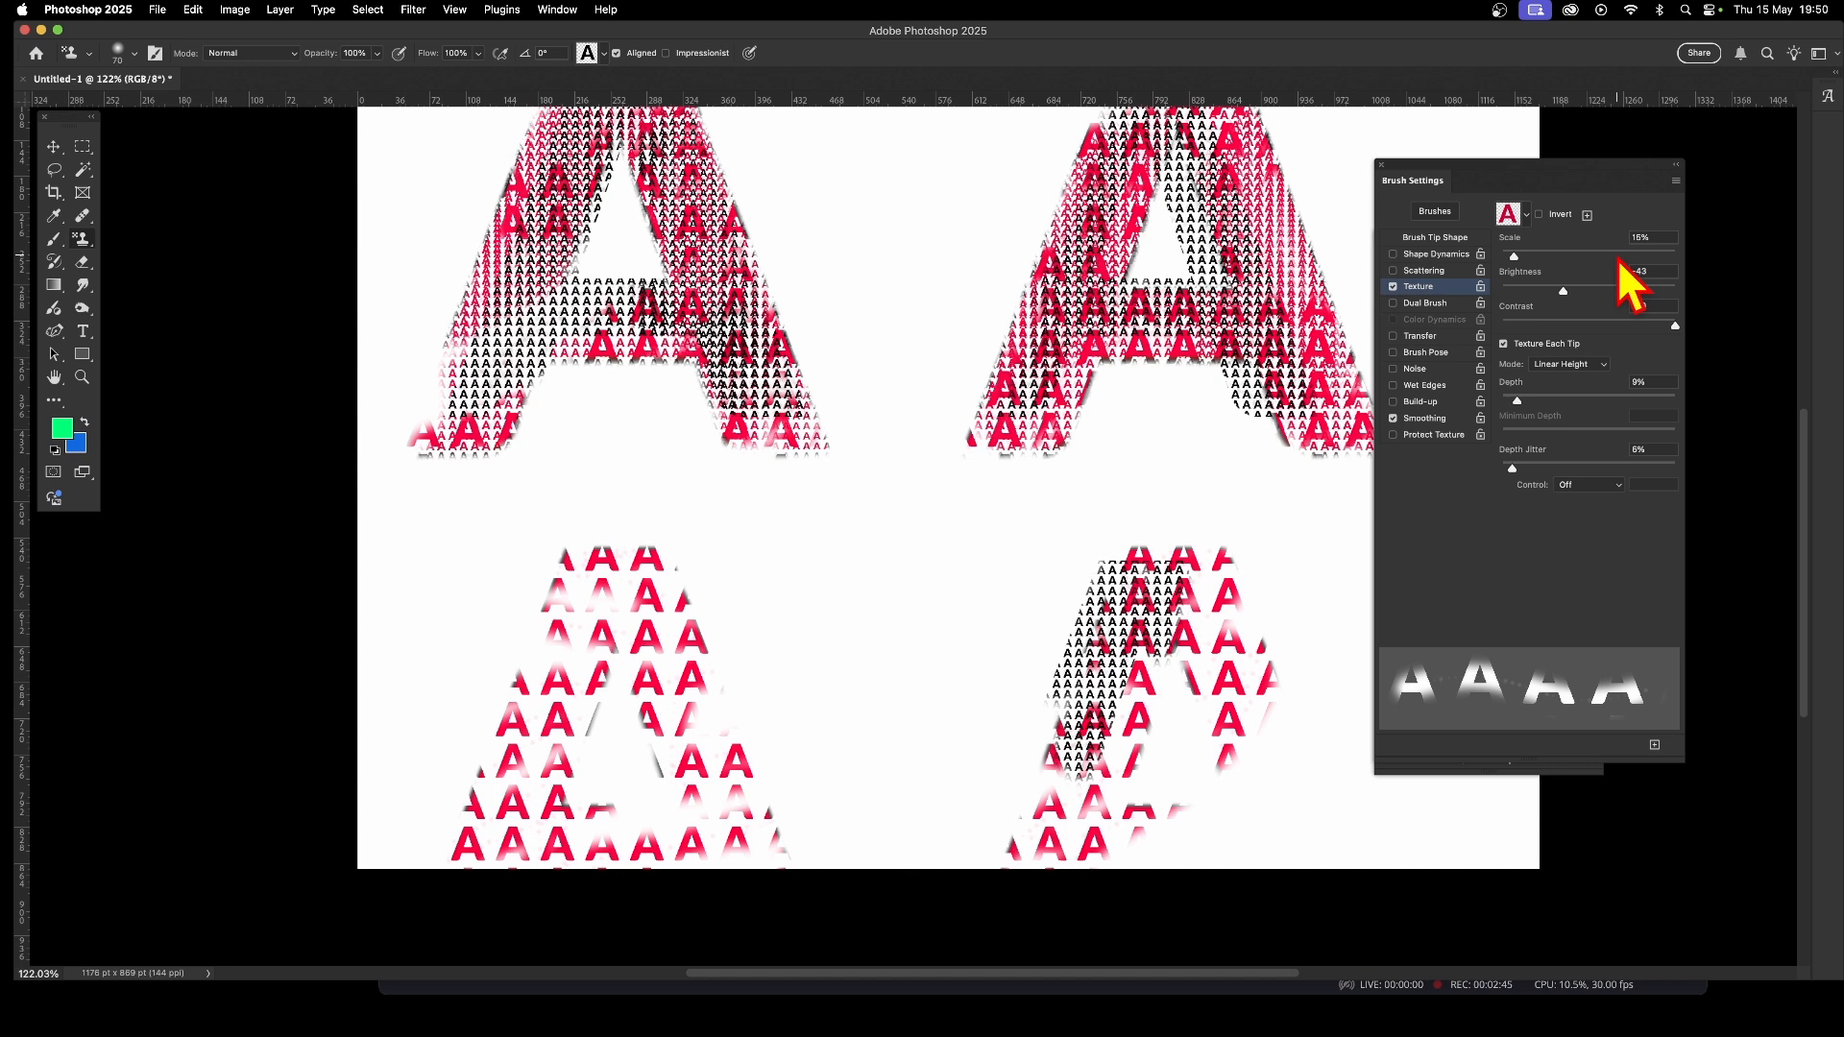
click(1585, 365)
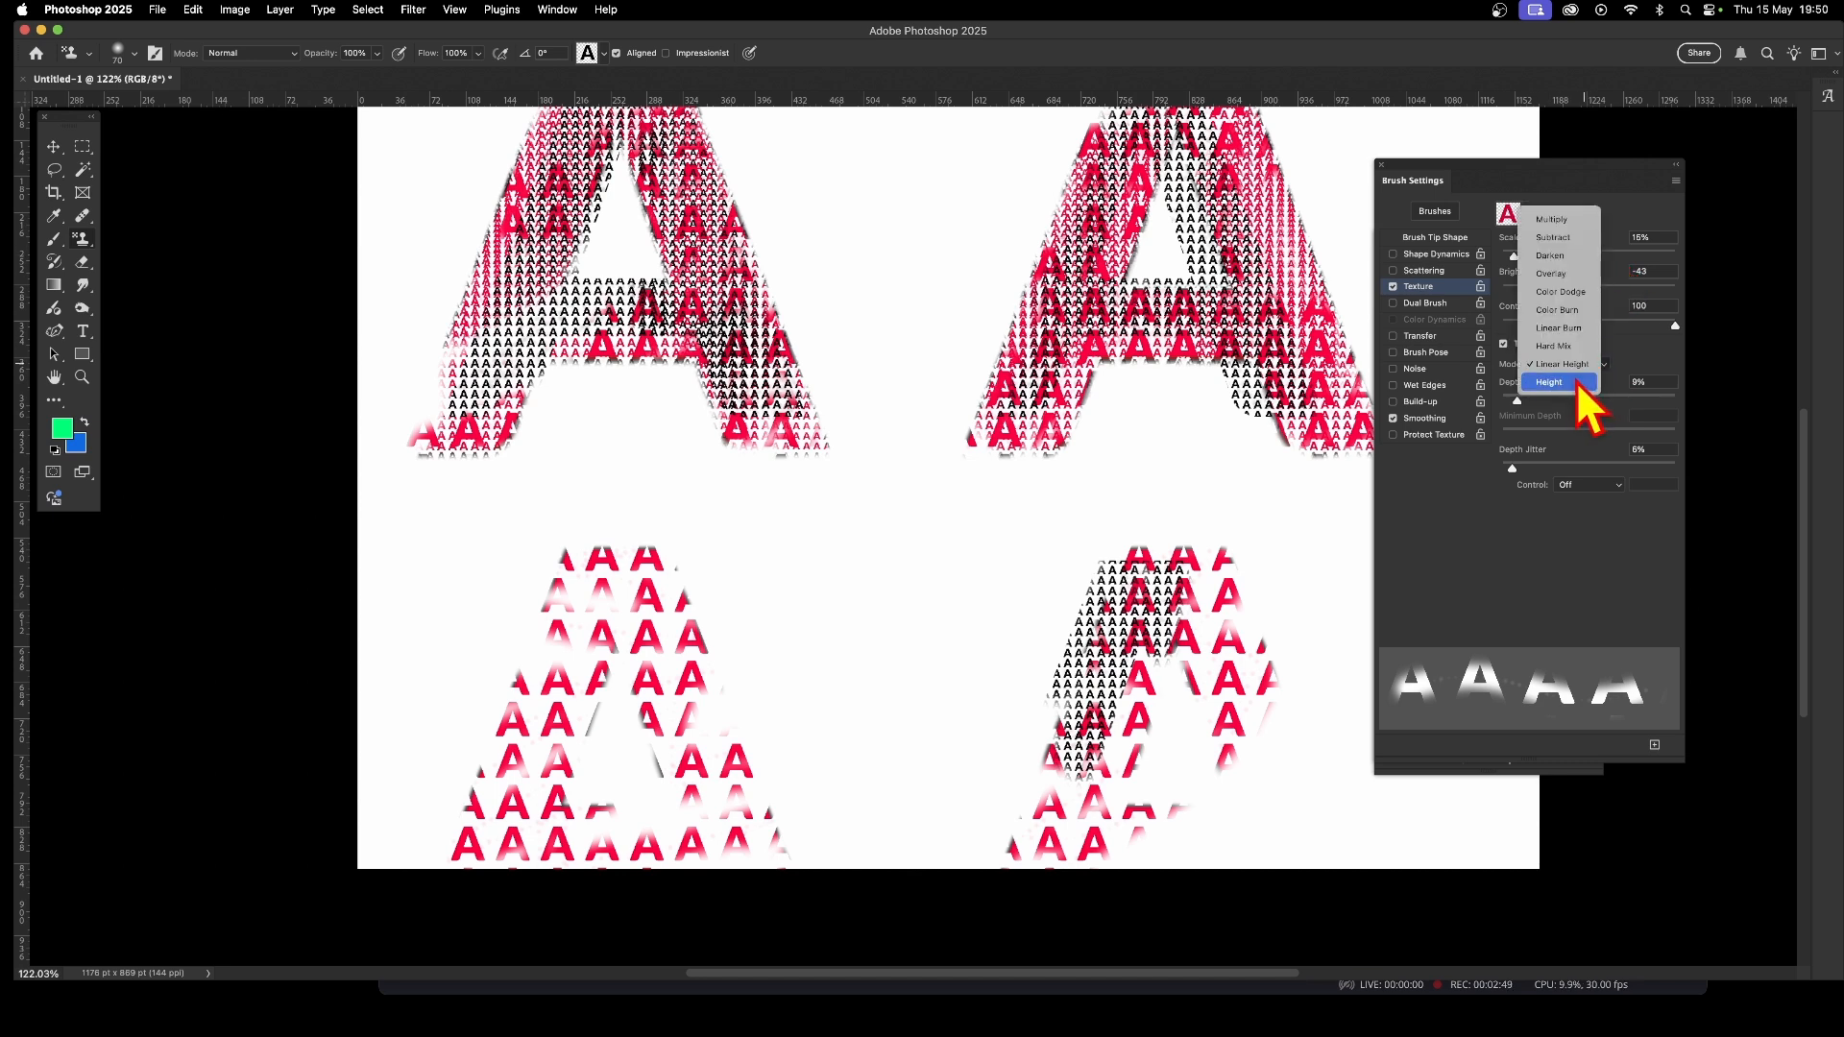
click(1579, 387)
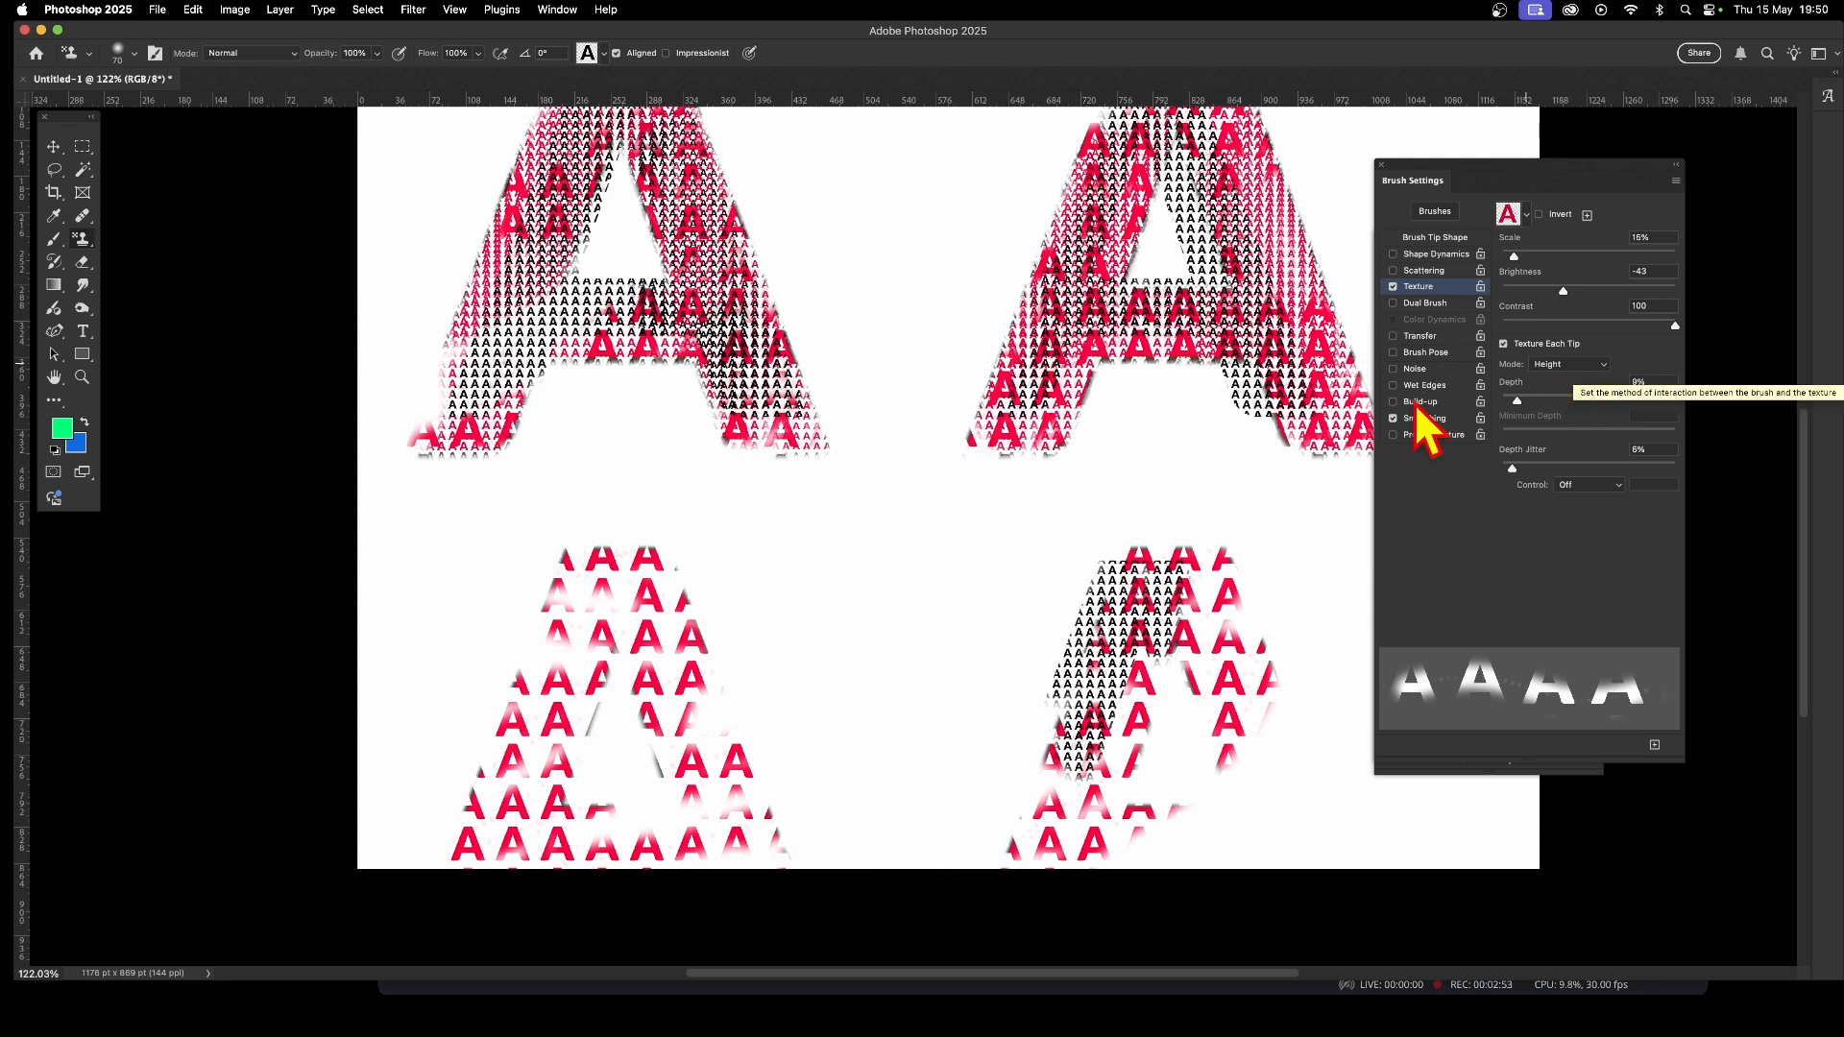
mouse_move(649, 575)
mouse_down()
mouse_move(663, 661)
mouse_move(736, 805)
mouse_up()
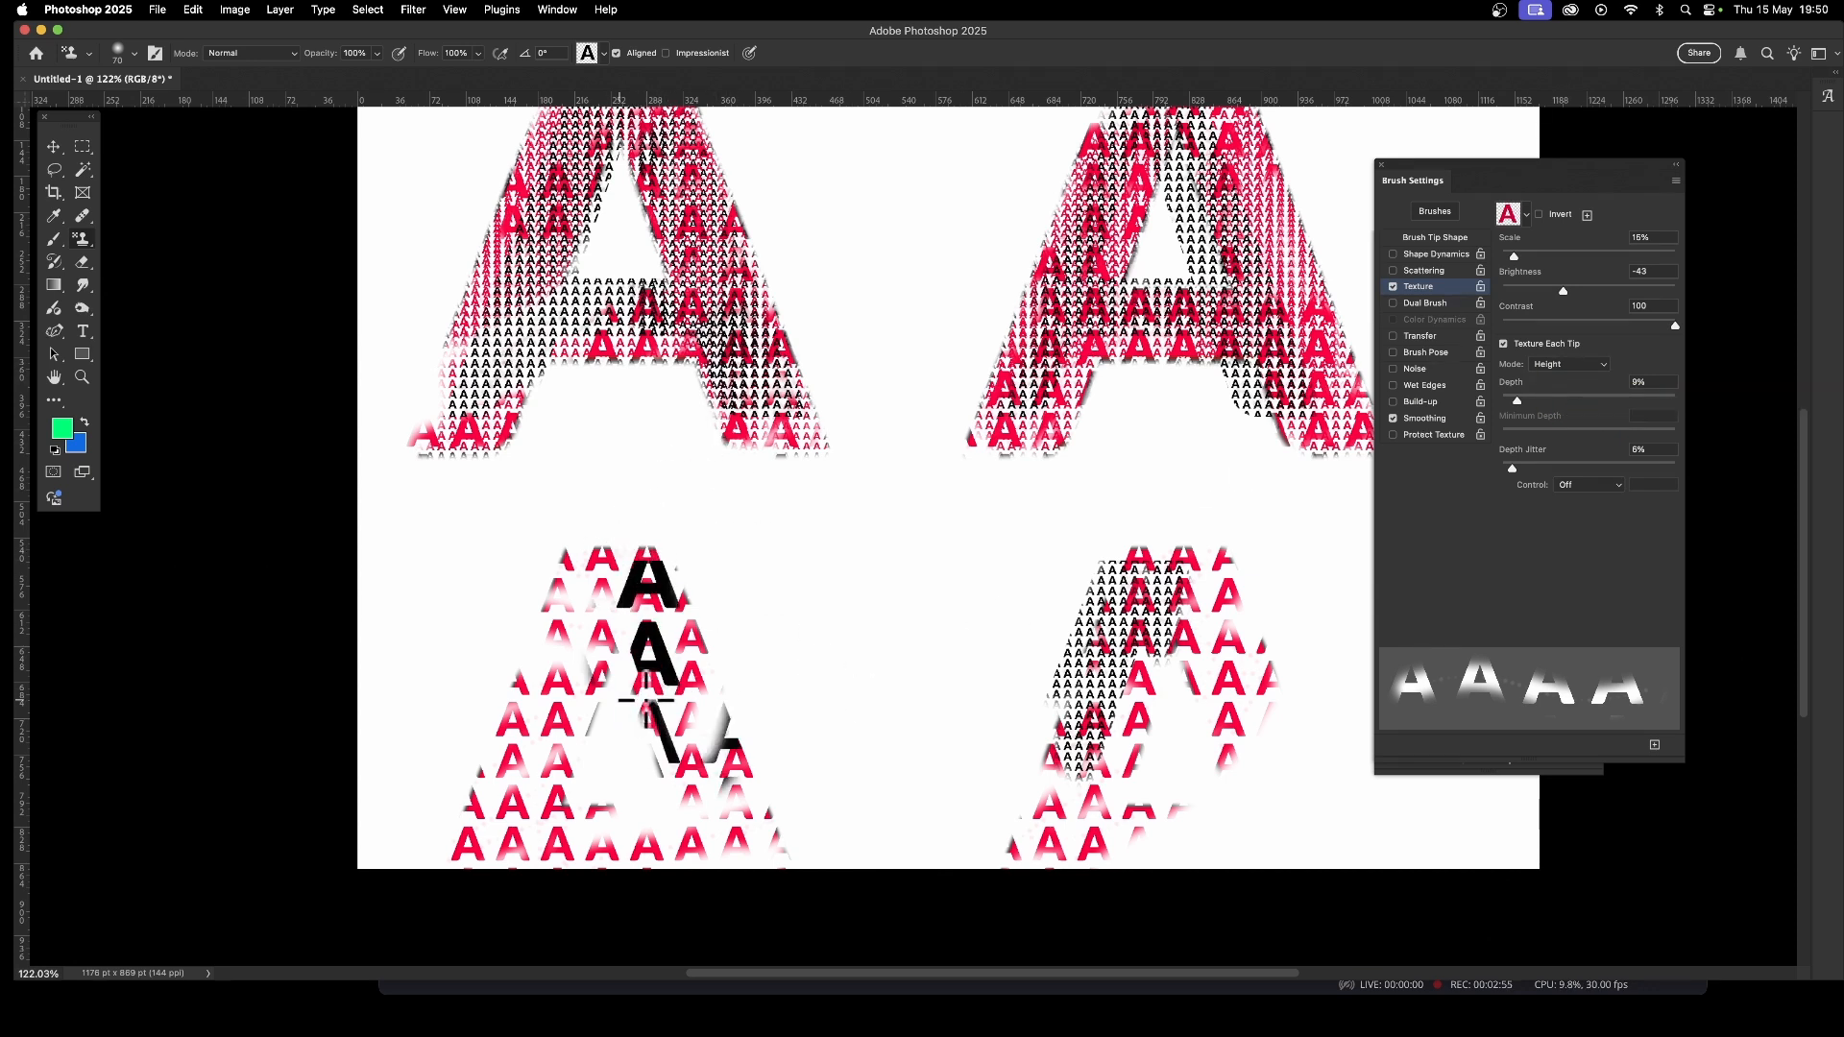
drag(605, 663, 580, 728)
Set the texture scale to 4% and stamp smaller black letters over the lower-left A shape.
drag(1514, 255, 1504, 256)
mouse_move(651, 579)
mouse_down()
mouse_move(686, 637)
mouse_move(647, 563)
mouse_move(706, 780)
mouse_up()
mouse_move(618, 704)
mouse_down()
mouse_move(656, 675)
mouse_move(628, 553)
mouse_move(598, 558)
mouse_move(547, 732)
mouse_move(606, 759)
mouse_move(501, 858)
mouse_move(690, 870)
mouse_move(767, 829)
mouse_up()
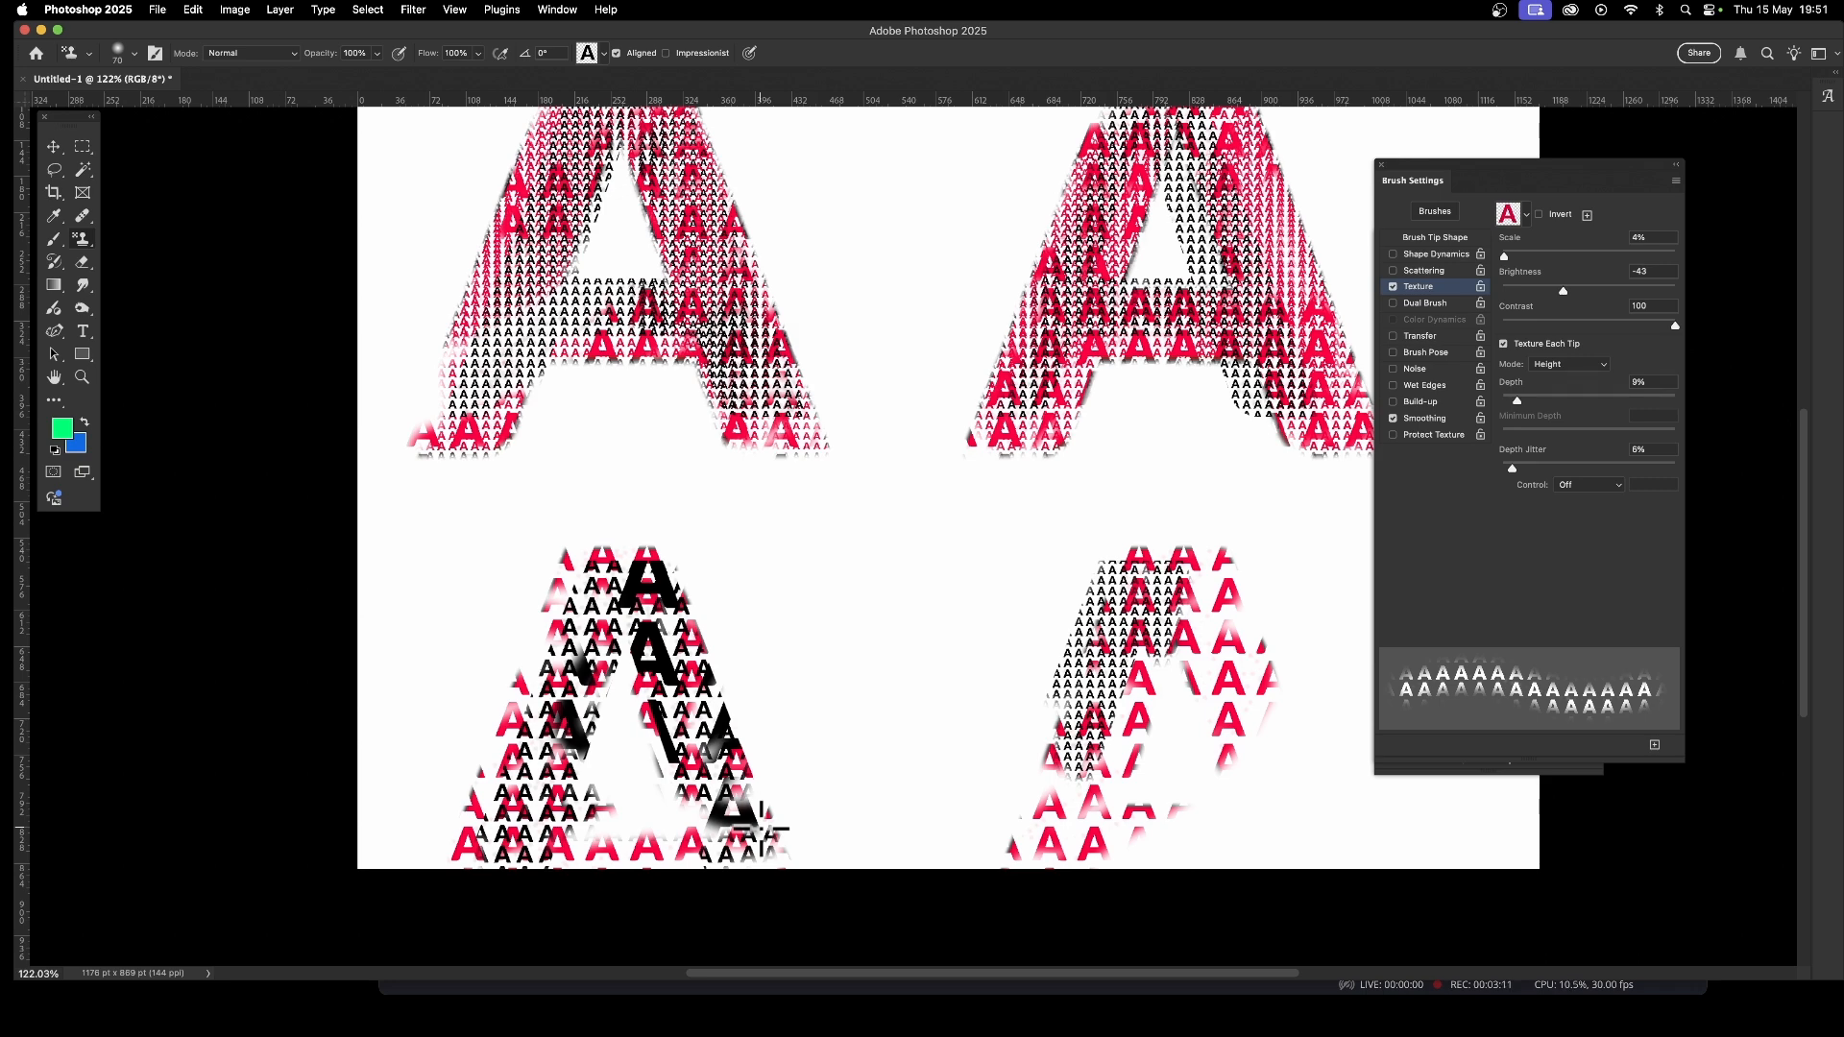
Undo the pattern stamp strokes and the edits made just before them.
key(super+z)
key(super+z)
key(super+z)
key(super+z)
key(super+z)
key(super+z)
key(super+z)
key(super+z)
key(super+z)
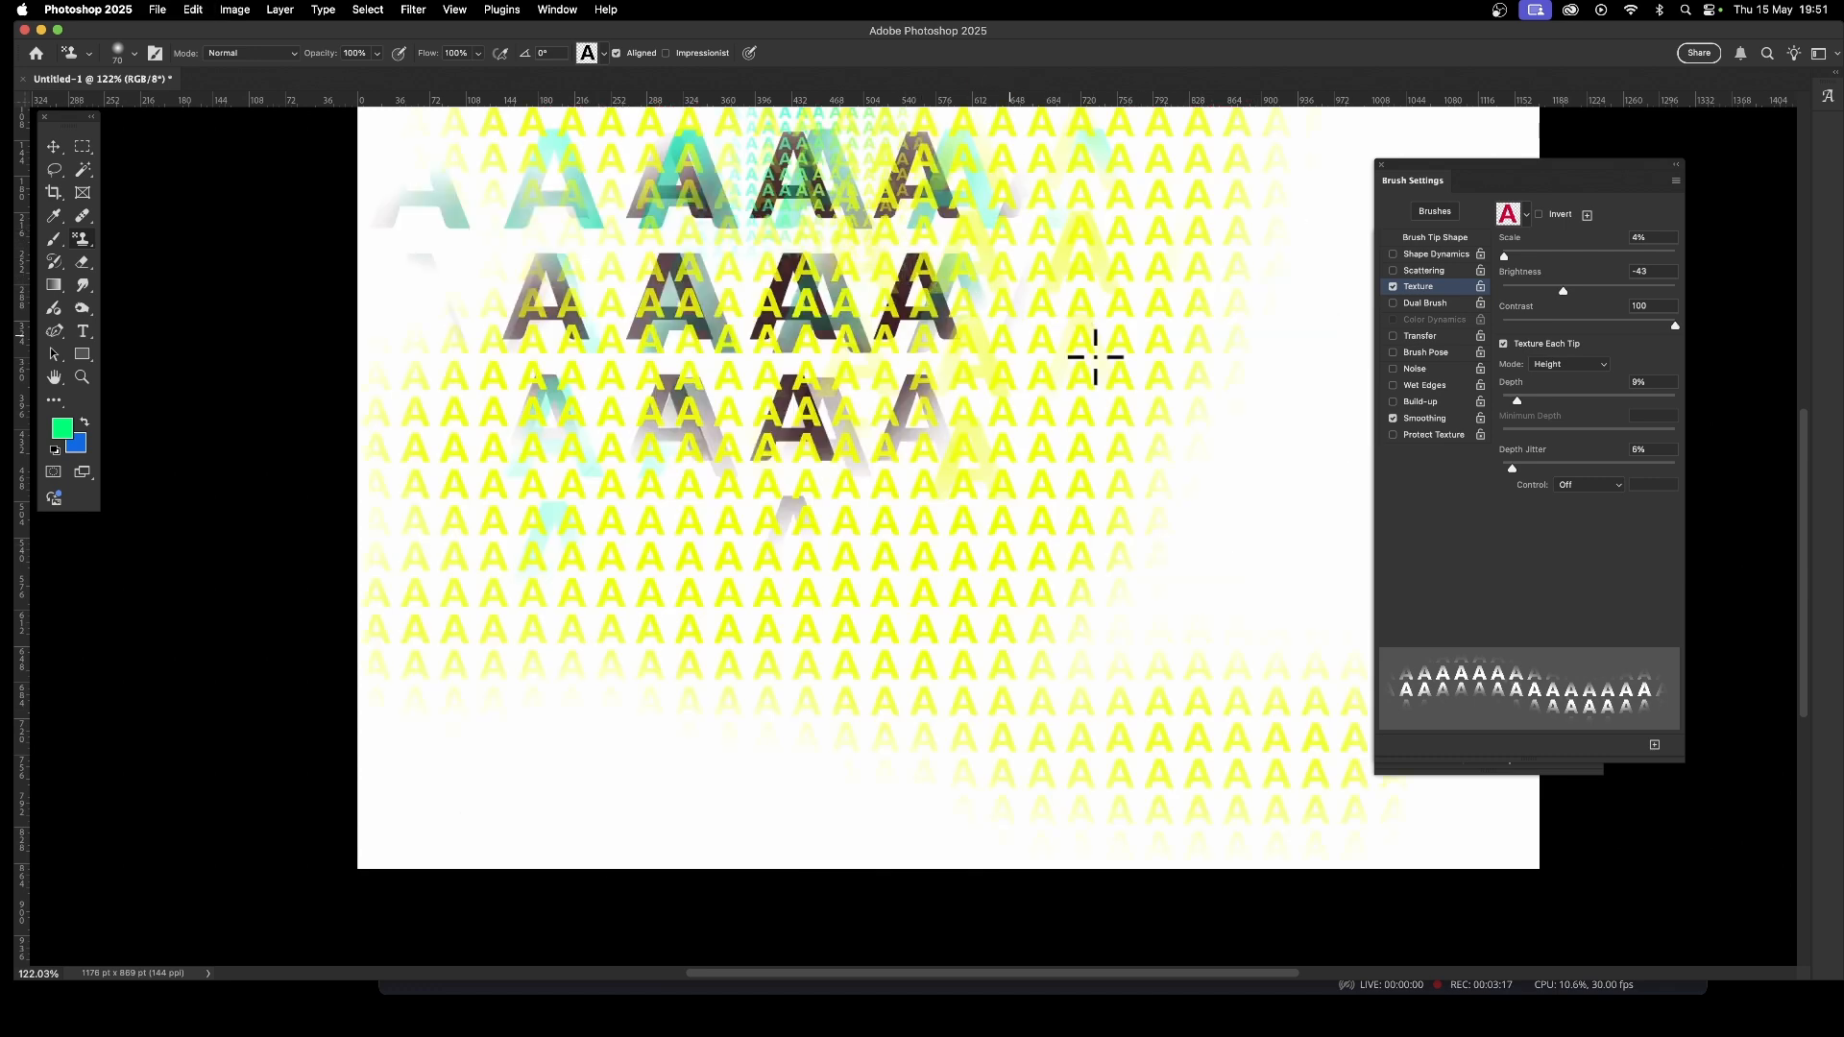
Fill the Background layer again with White in Normal mode at 100% opacity.
click(195, 10)
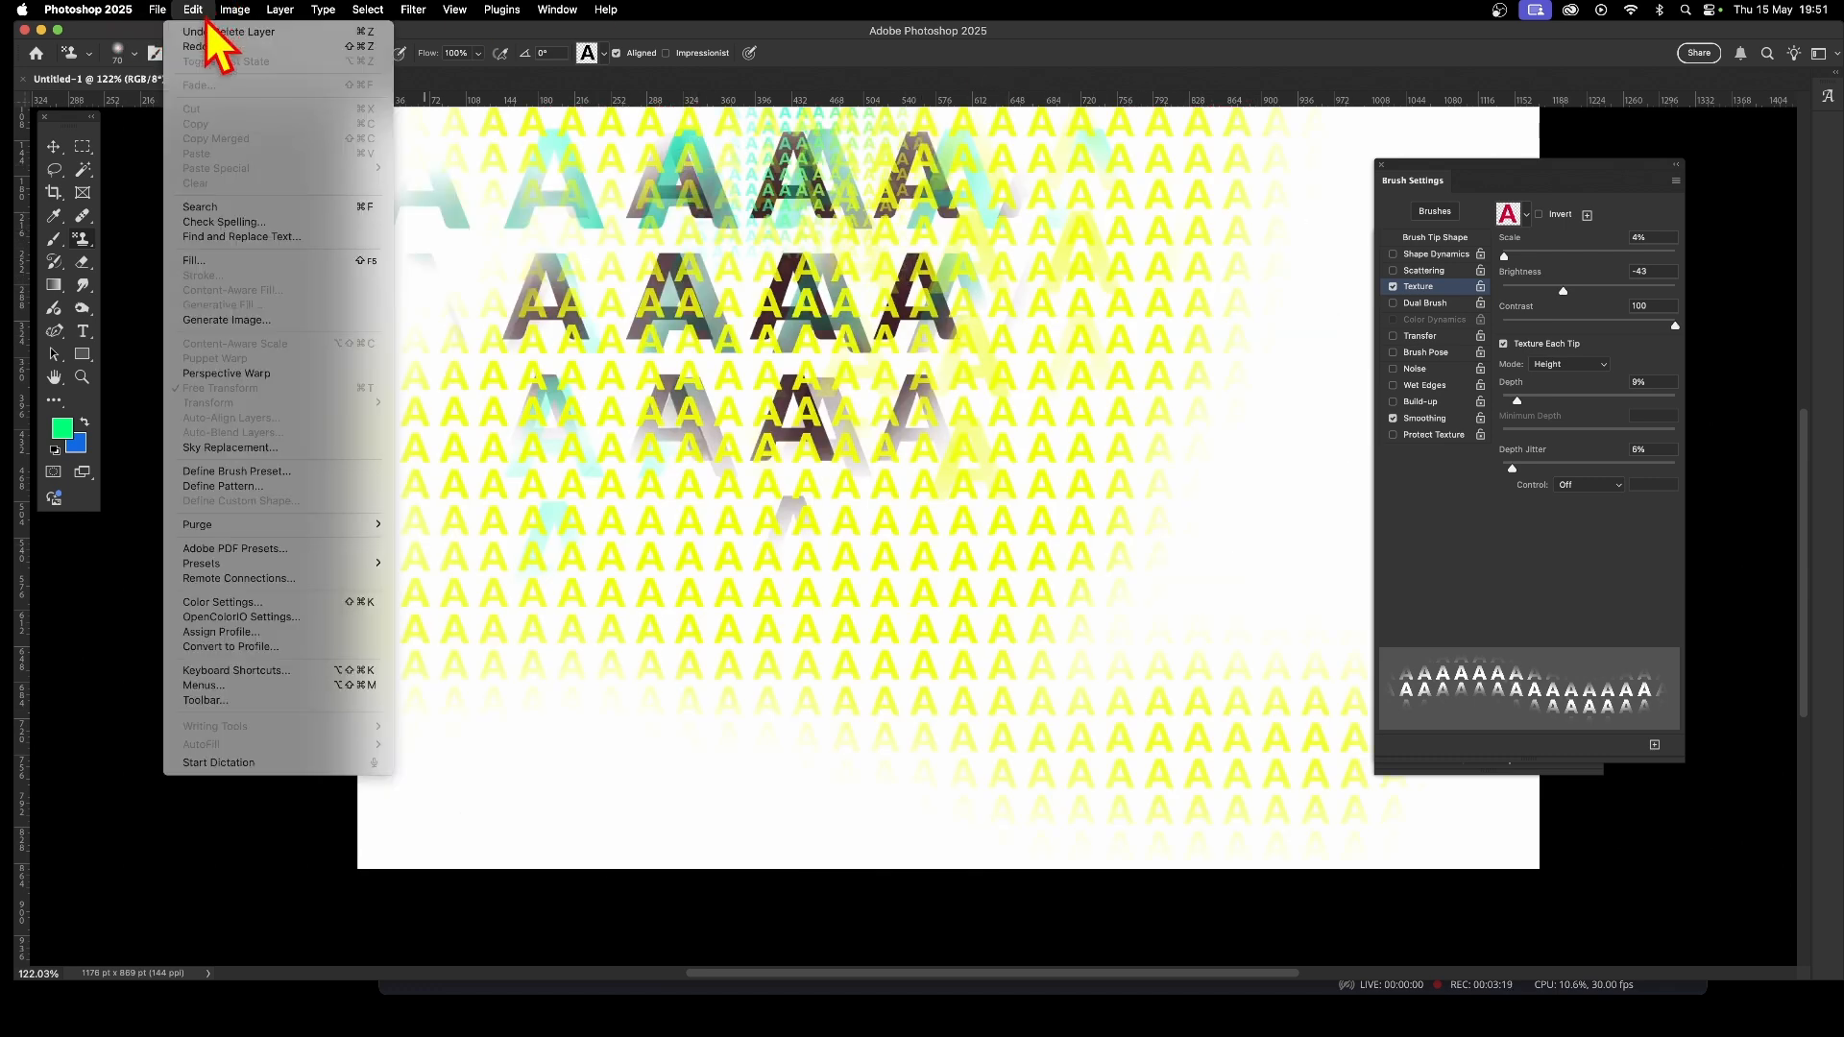
click(207, 260)
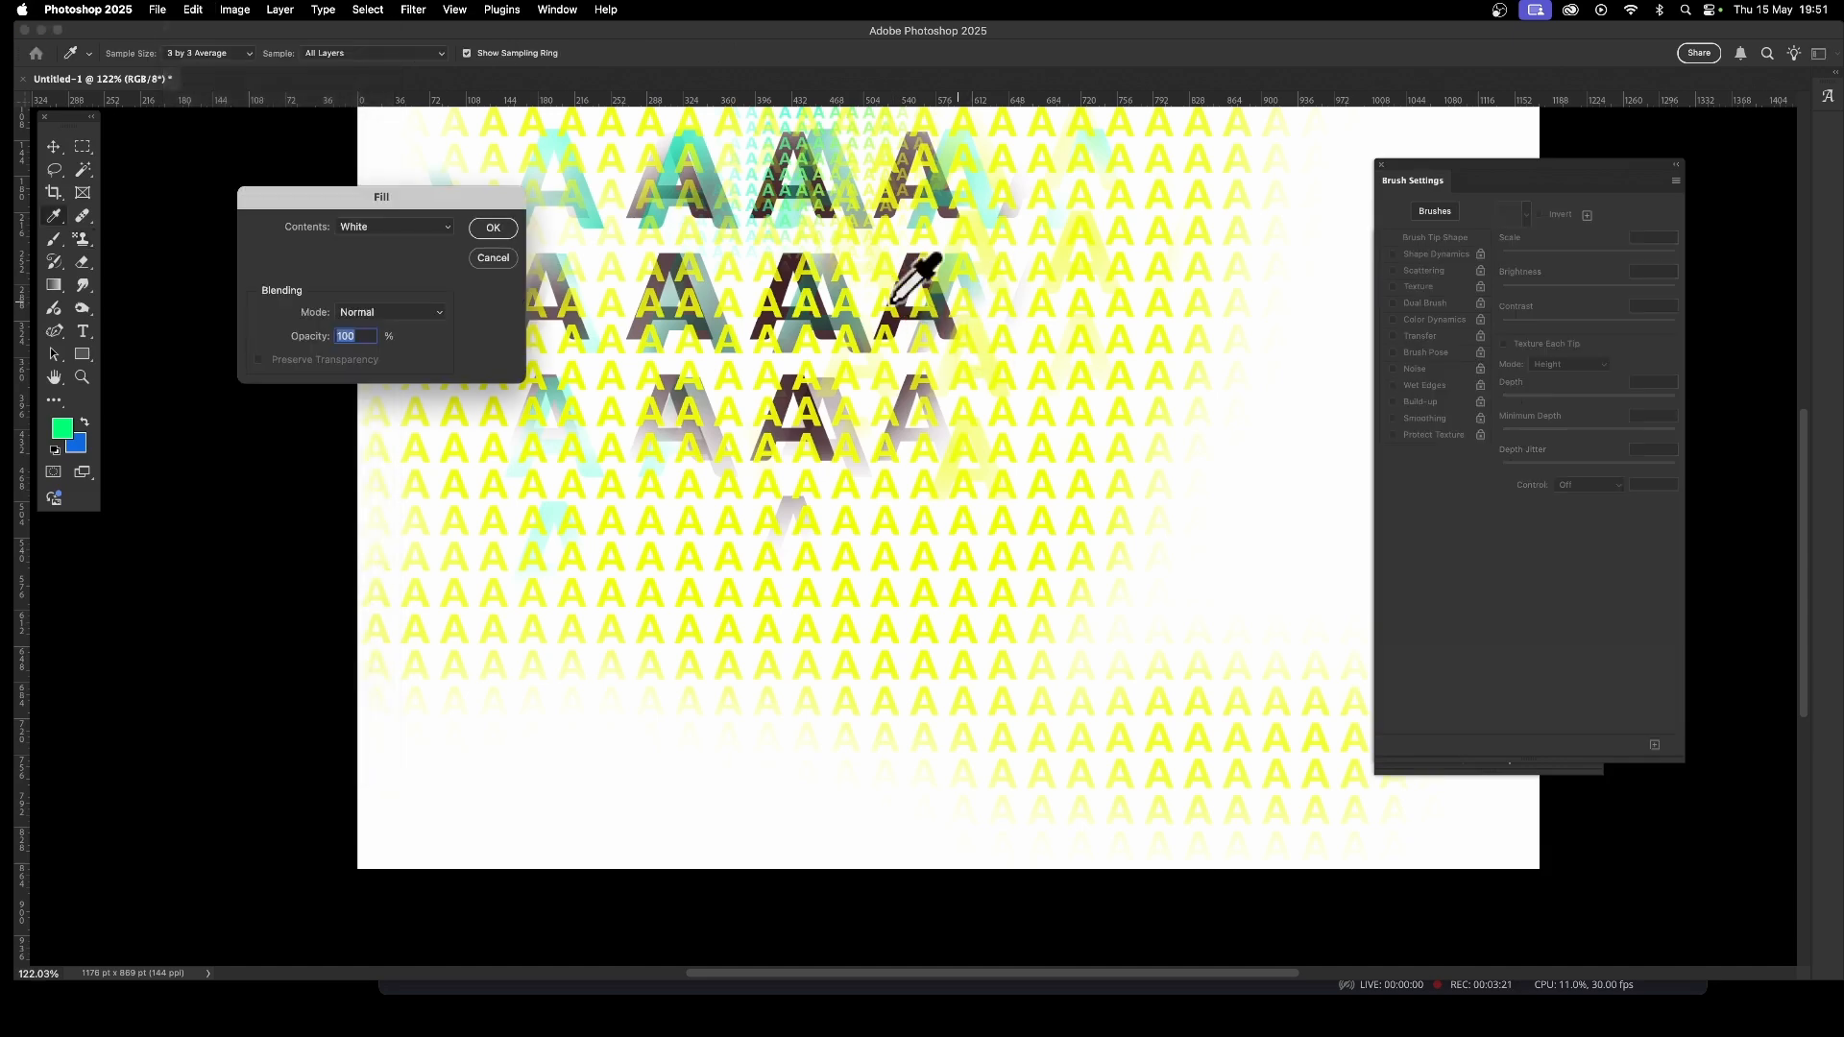
click(495, 230)
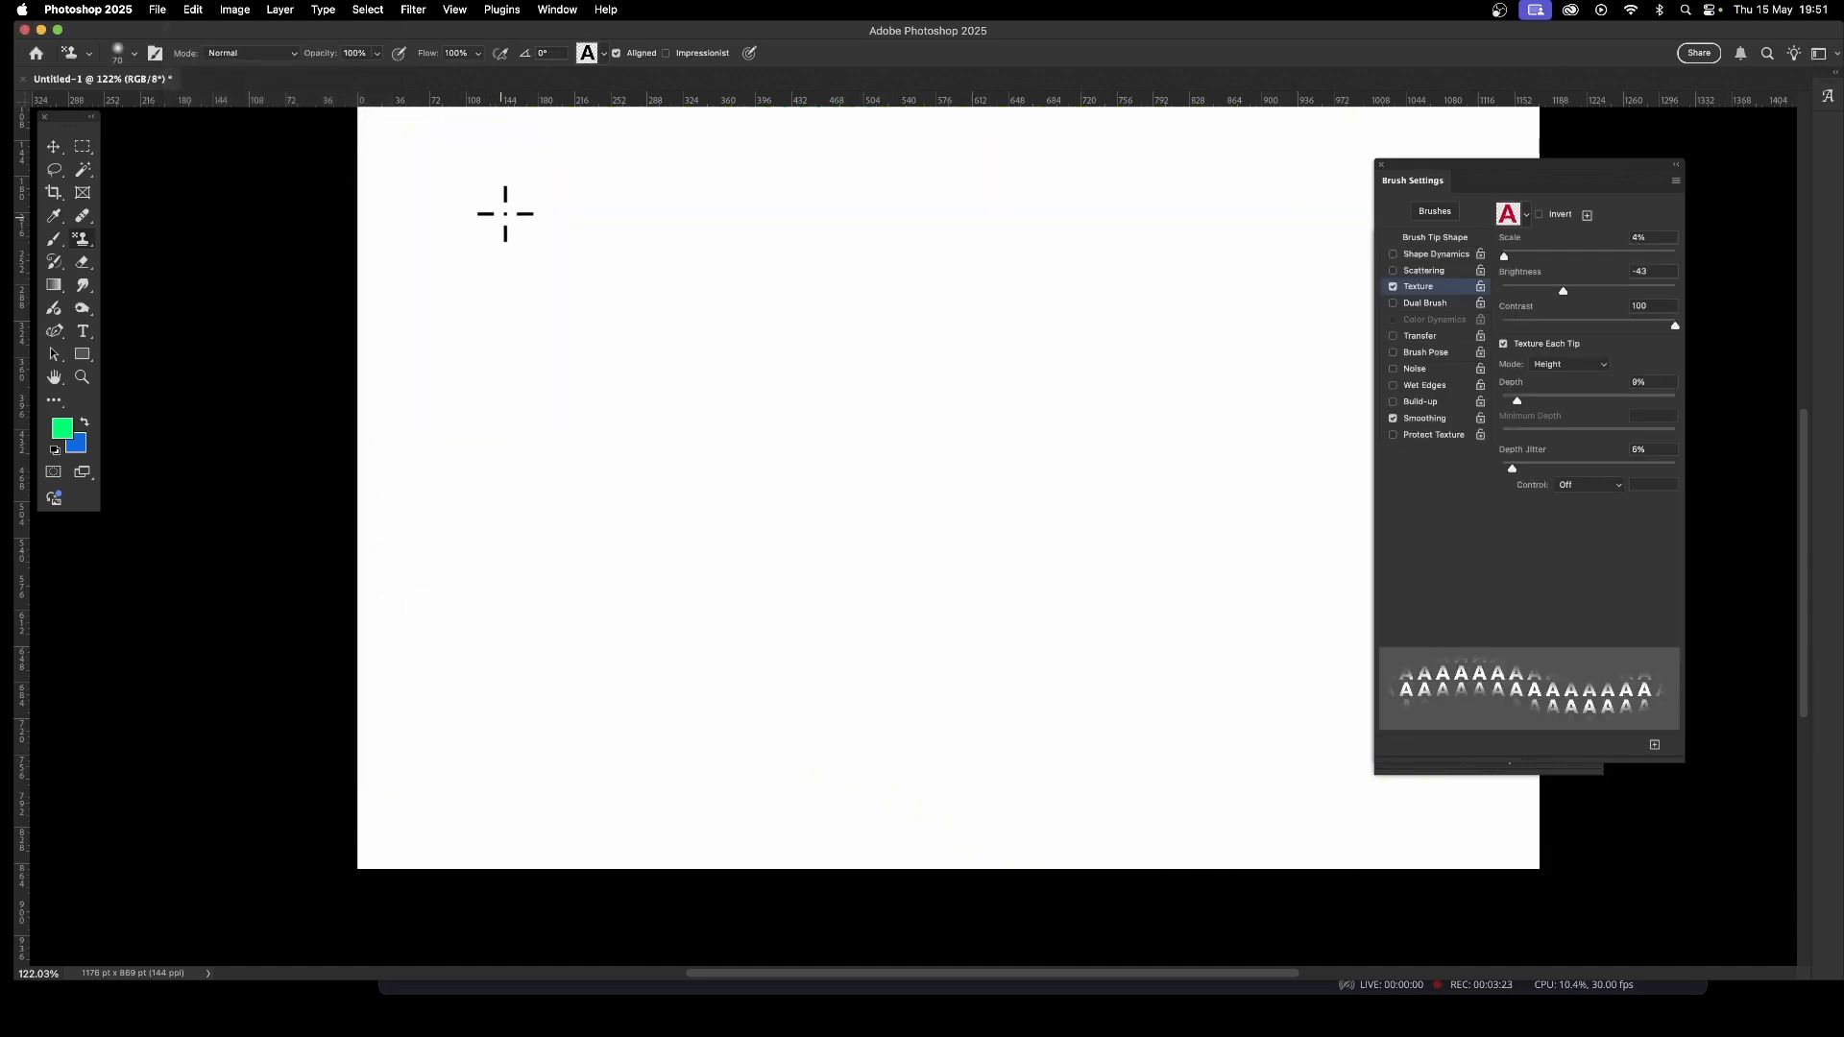
Add a new layer and stamp the black A pattern over the upper canvas in two areas, one on each side.
click(293, 9)
mouse_move(298, 29)
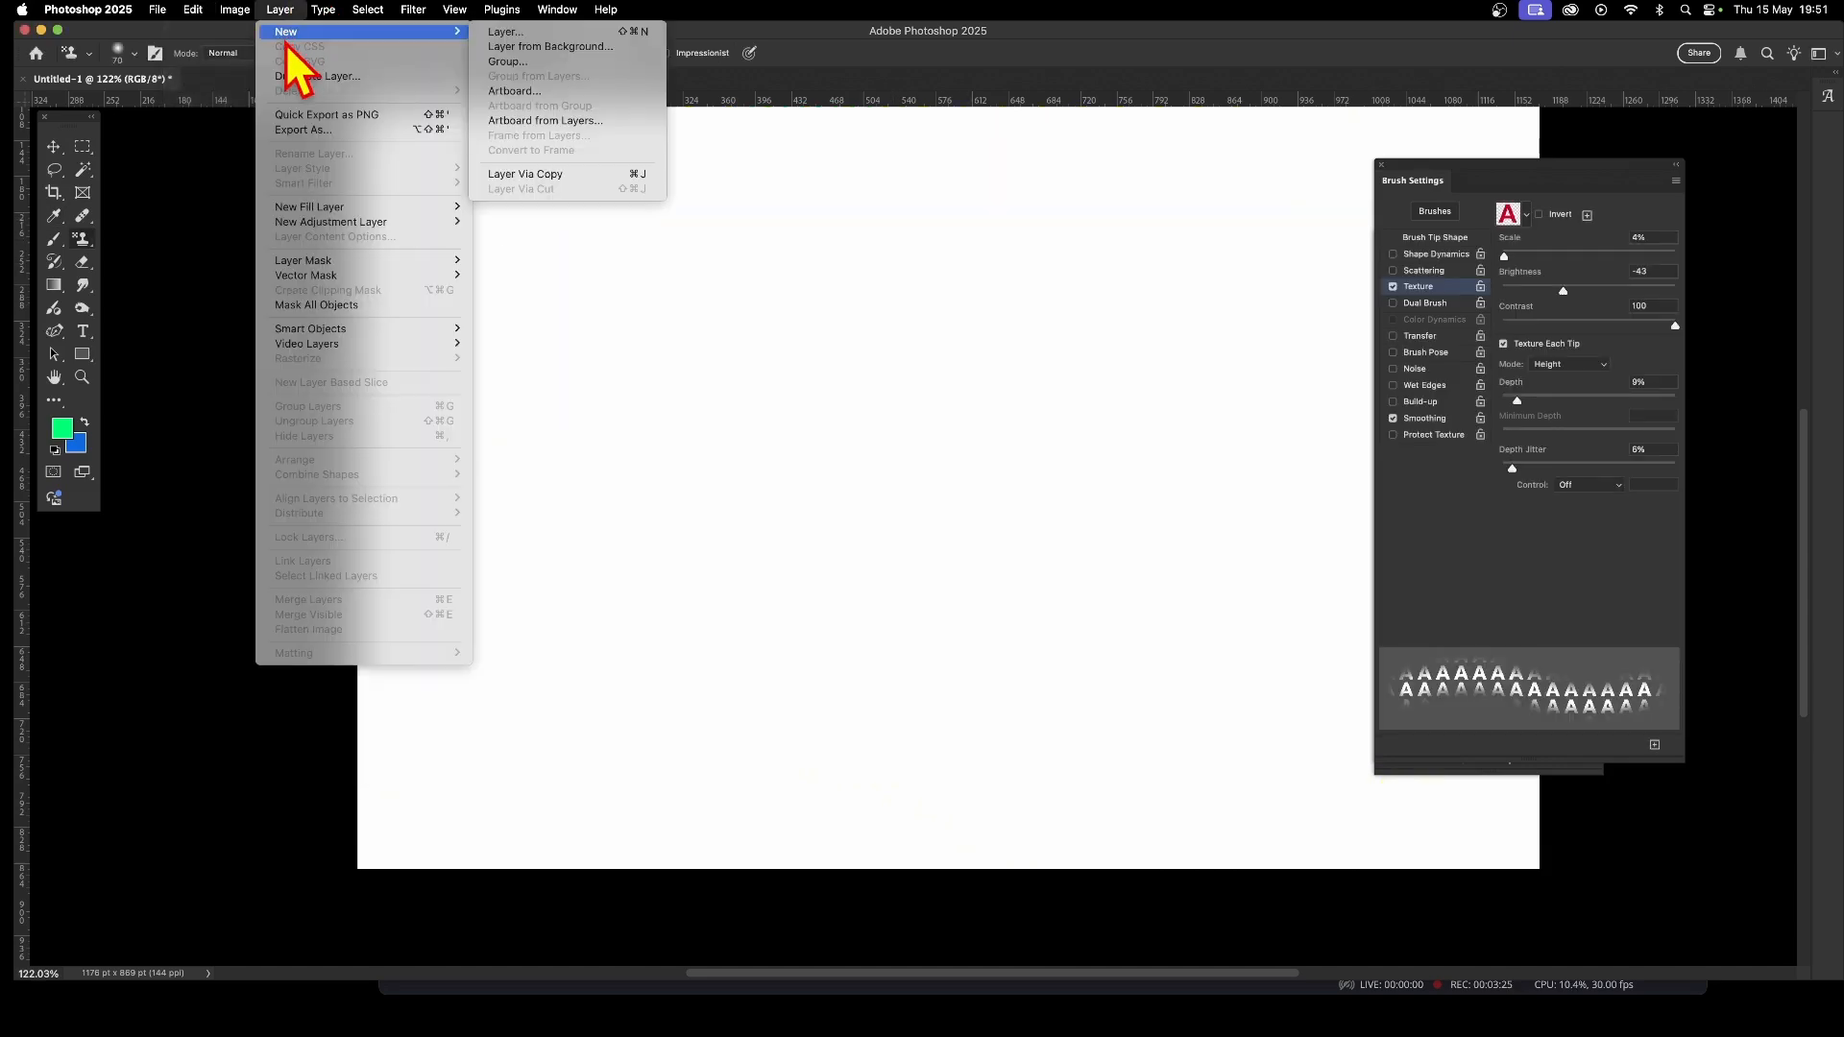
click(514, 34)
click(794, 313)
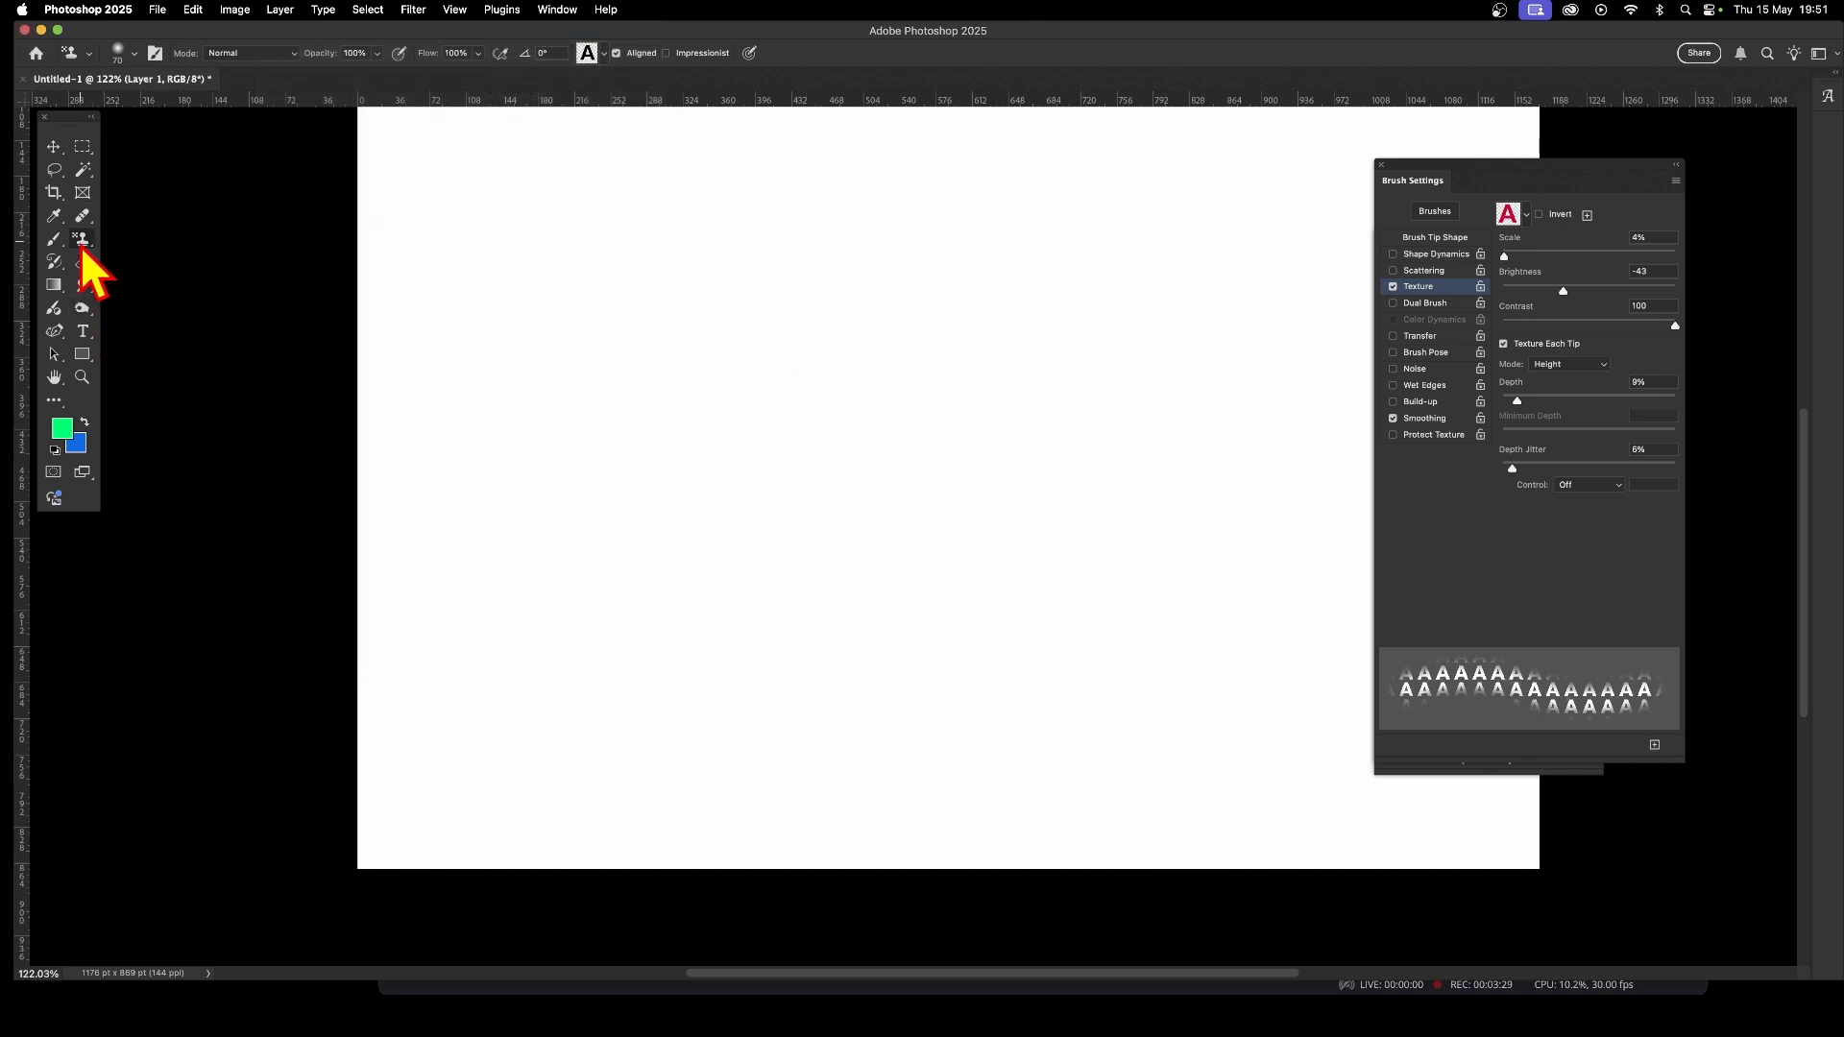
mouse_move(980, 529)
mouse_down()
mouse_move(1100, 378)
mouse_move(940, 507)
mouse_move(770, 468)
mouse_move(965, 341)
mouse_move(1076, 372)
mouse_move(1076, 343)
mouse_move(1283, 254)
mouse_move(1150, 433)
mouse_move(1101, 444)
mouse_move(1102, 213)
mouse_move(1330, 187)
mouse_move(1107, 149)
mouse_up()
mouse_move(744, 368)
mouse_down()
mouse_move(833, 363)
mouse_move(638, 355)
mouse_move(893, 210)
mouse_move(561, 257)
mouse_move(548, 354)
mouse_up()
Choose the red A as the stamp pattern and paint red letters over the upper-left A shape on Layer 1.
click(602, 53)
click(579, 189)
mouse_move(759, 346)
mouse_down()
mouse_move(769, 394)
mouse_move(680, 424)
mouse_move(771, 420)
mouse_move(782, 247)
mouse_move(586, 245)
mouse_up()
drag(535, 421, 668, 433)
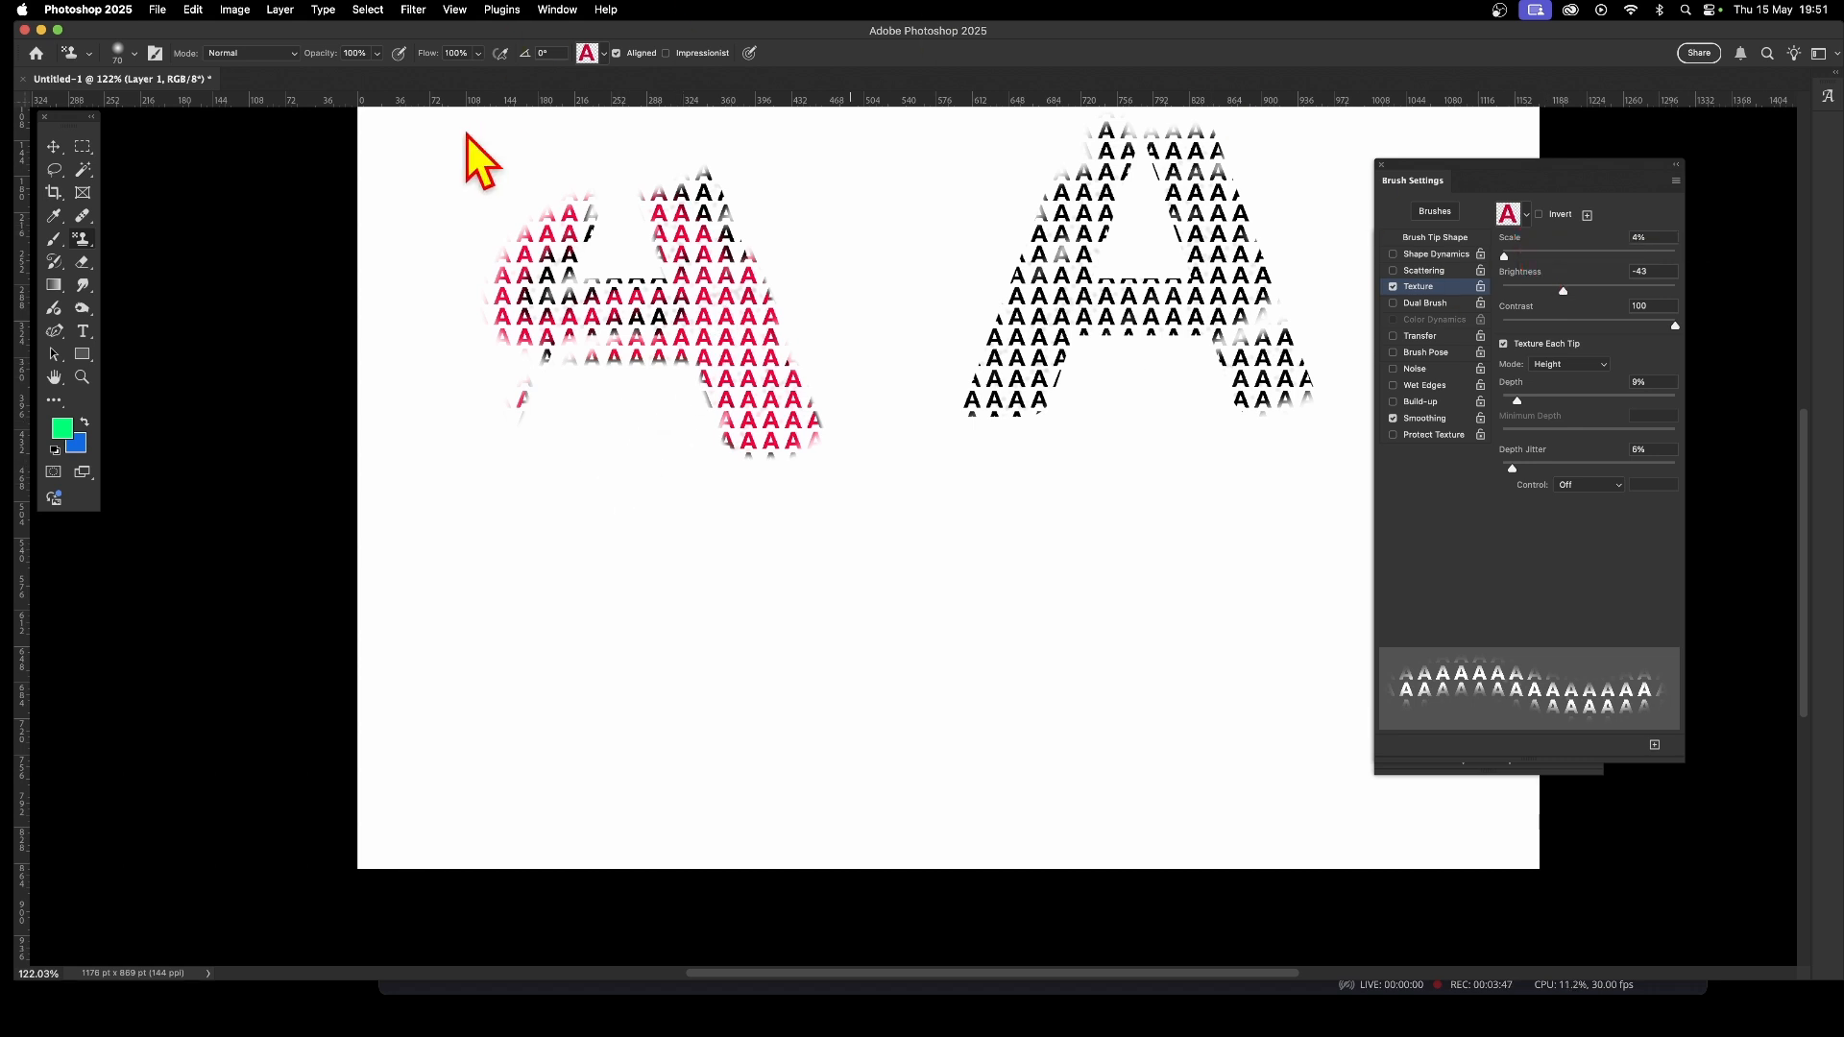
Add a Color Overlay effect to Layer 1, keeping the stamped letters in view.
click(68, 151)
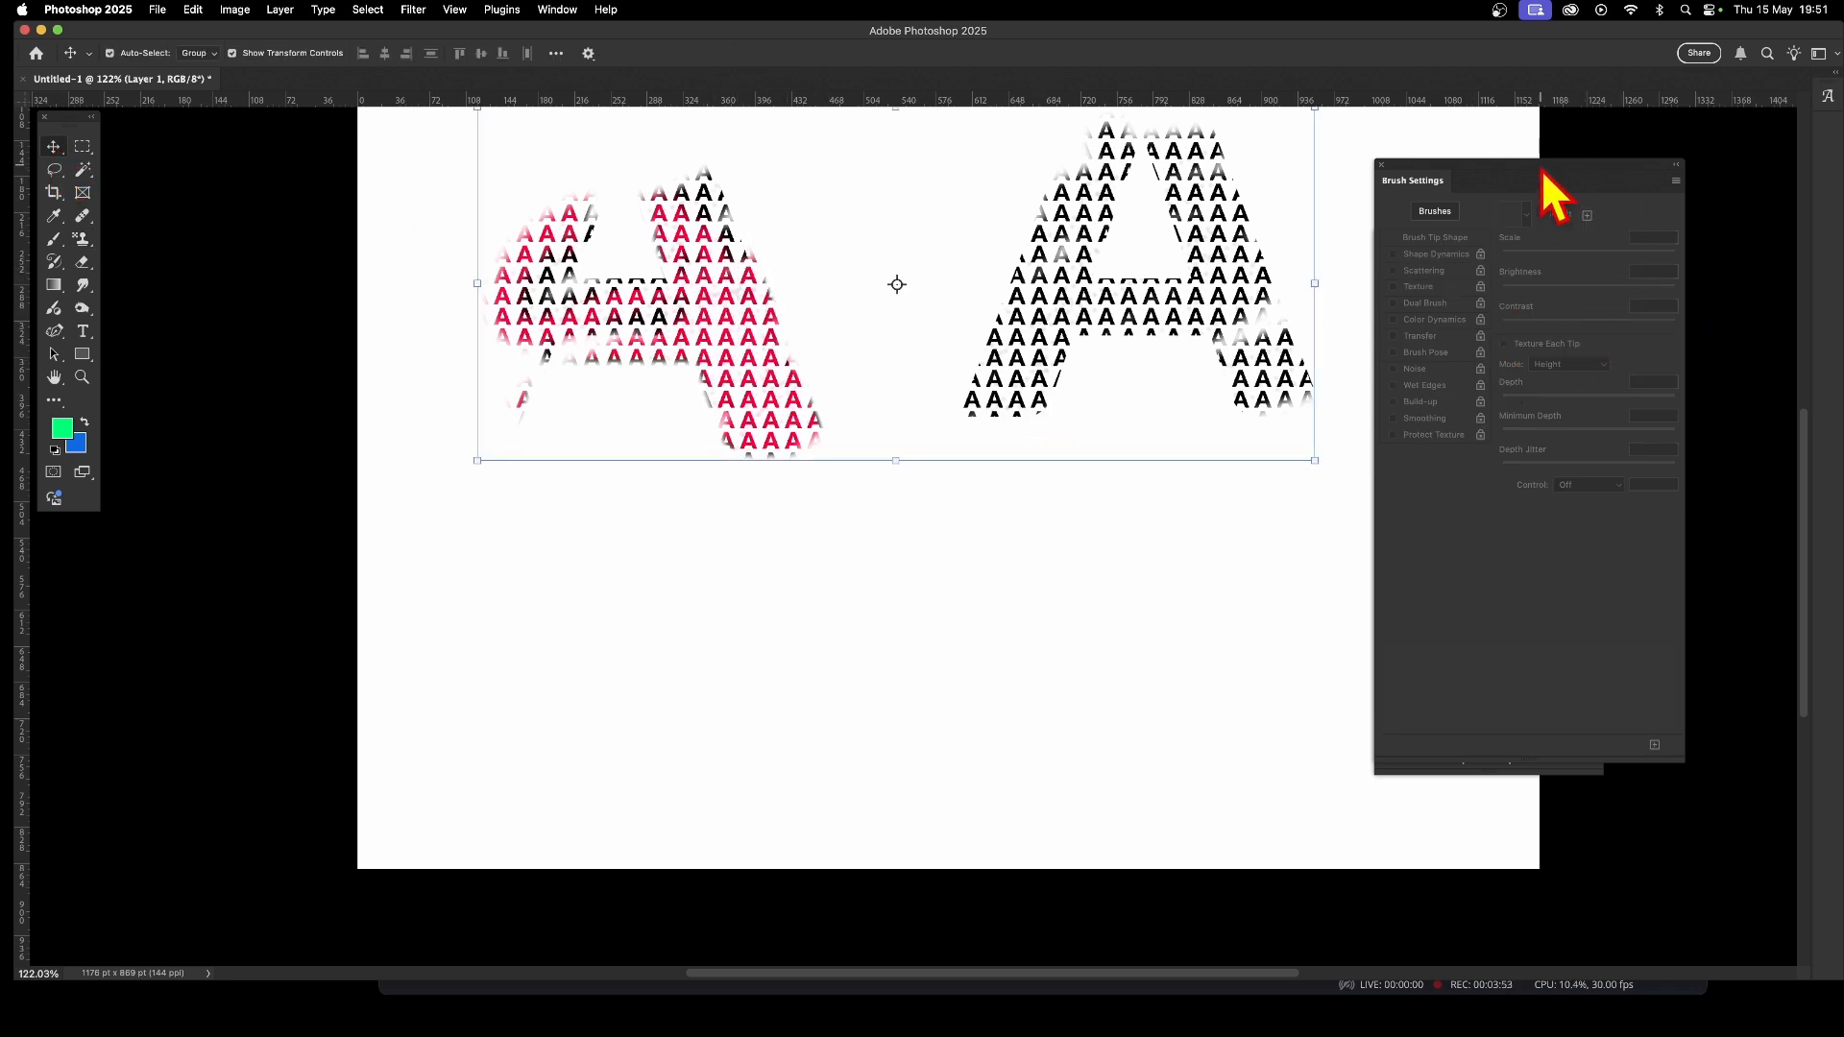
drag(1556, 192, 1675, 337)
click(1449, 255)
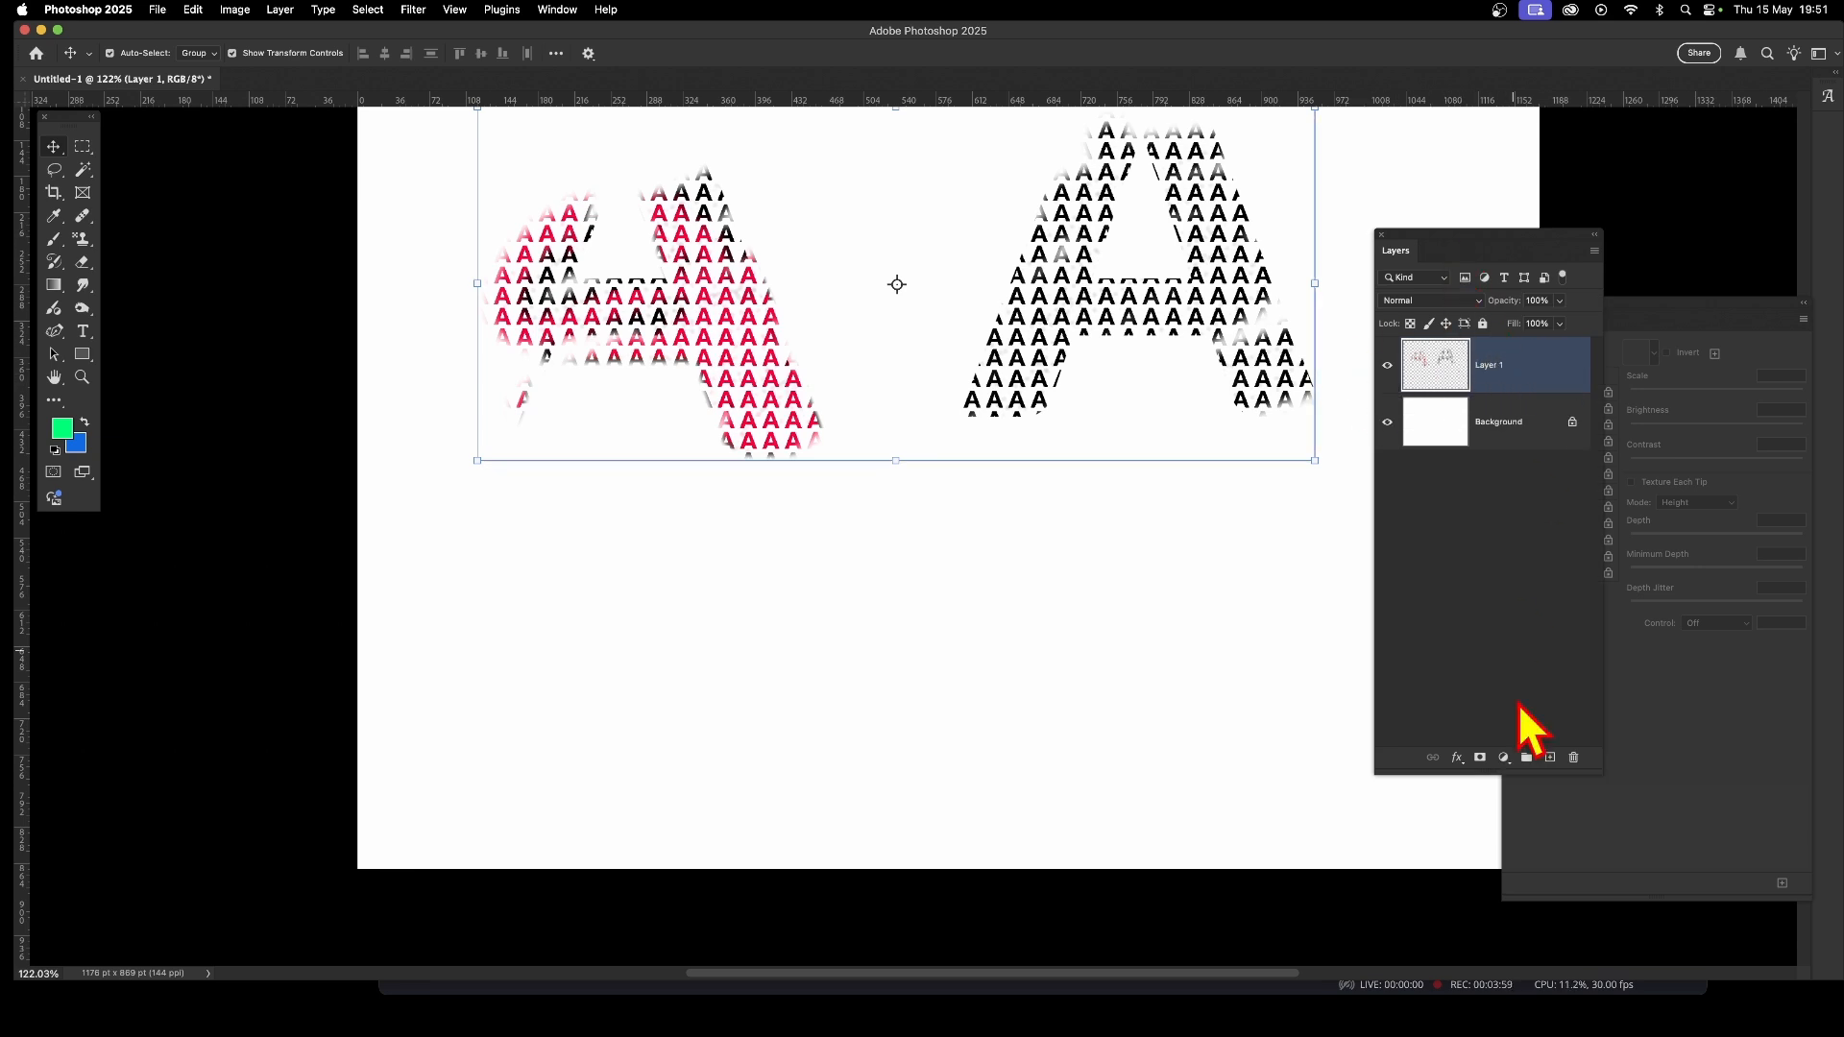
click(1457, 758)
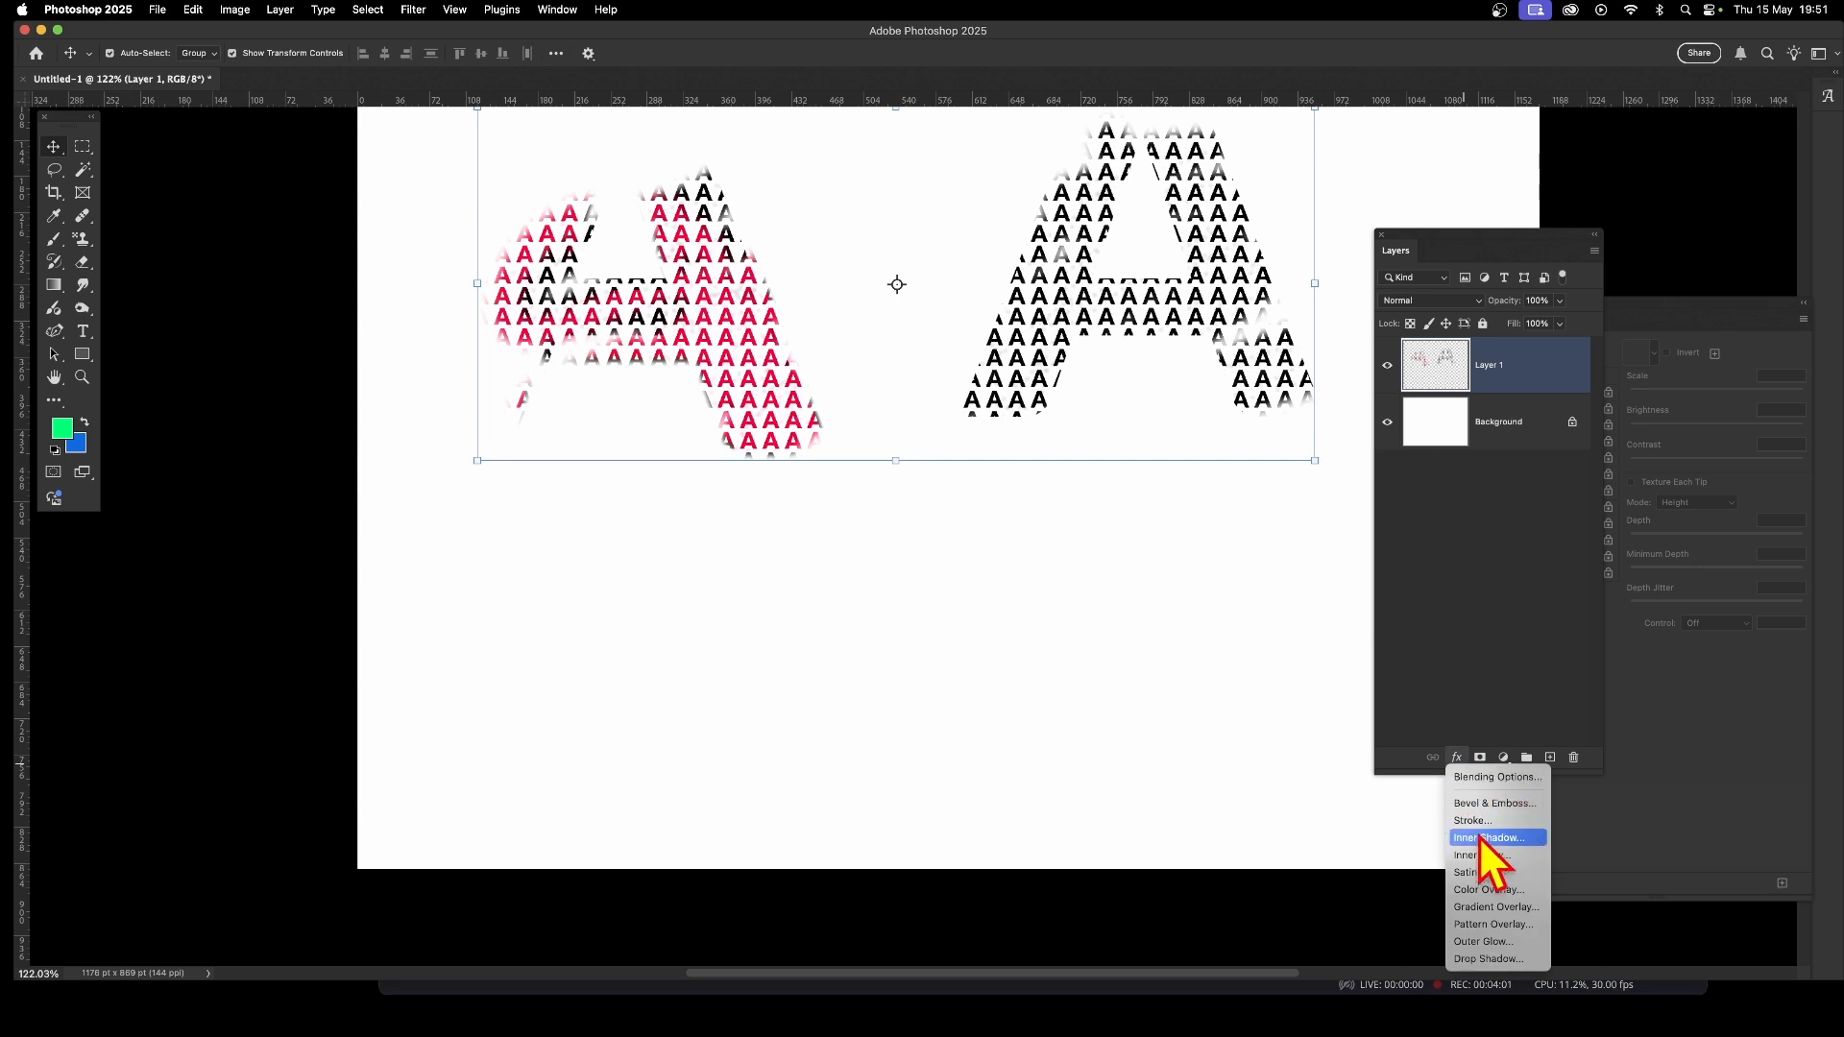
click(1485, 891)
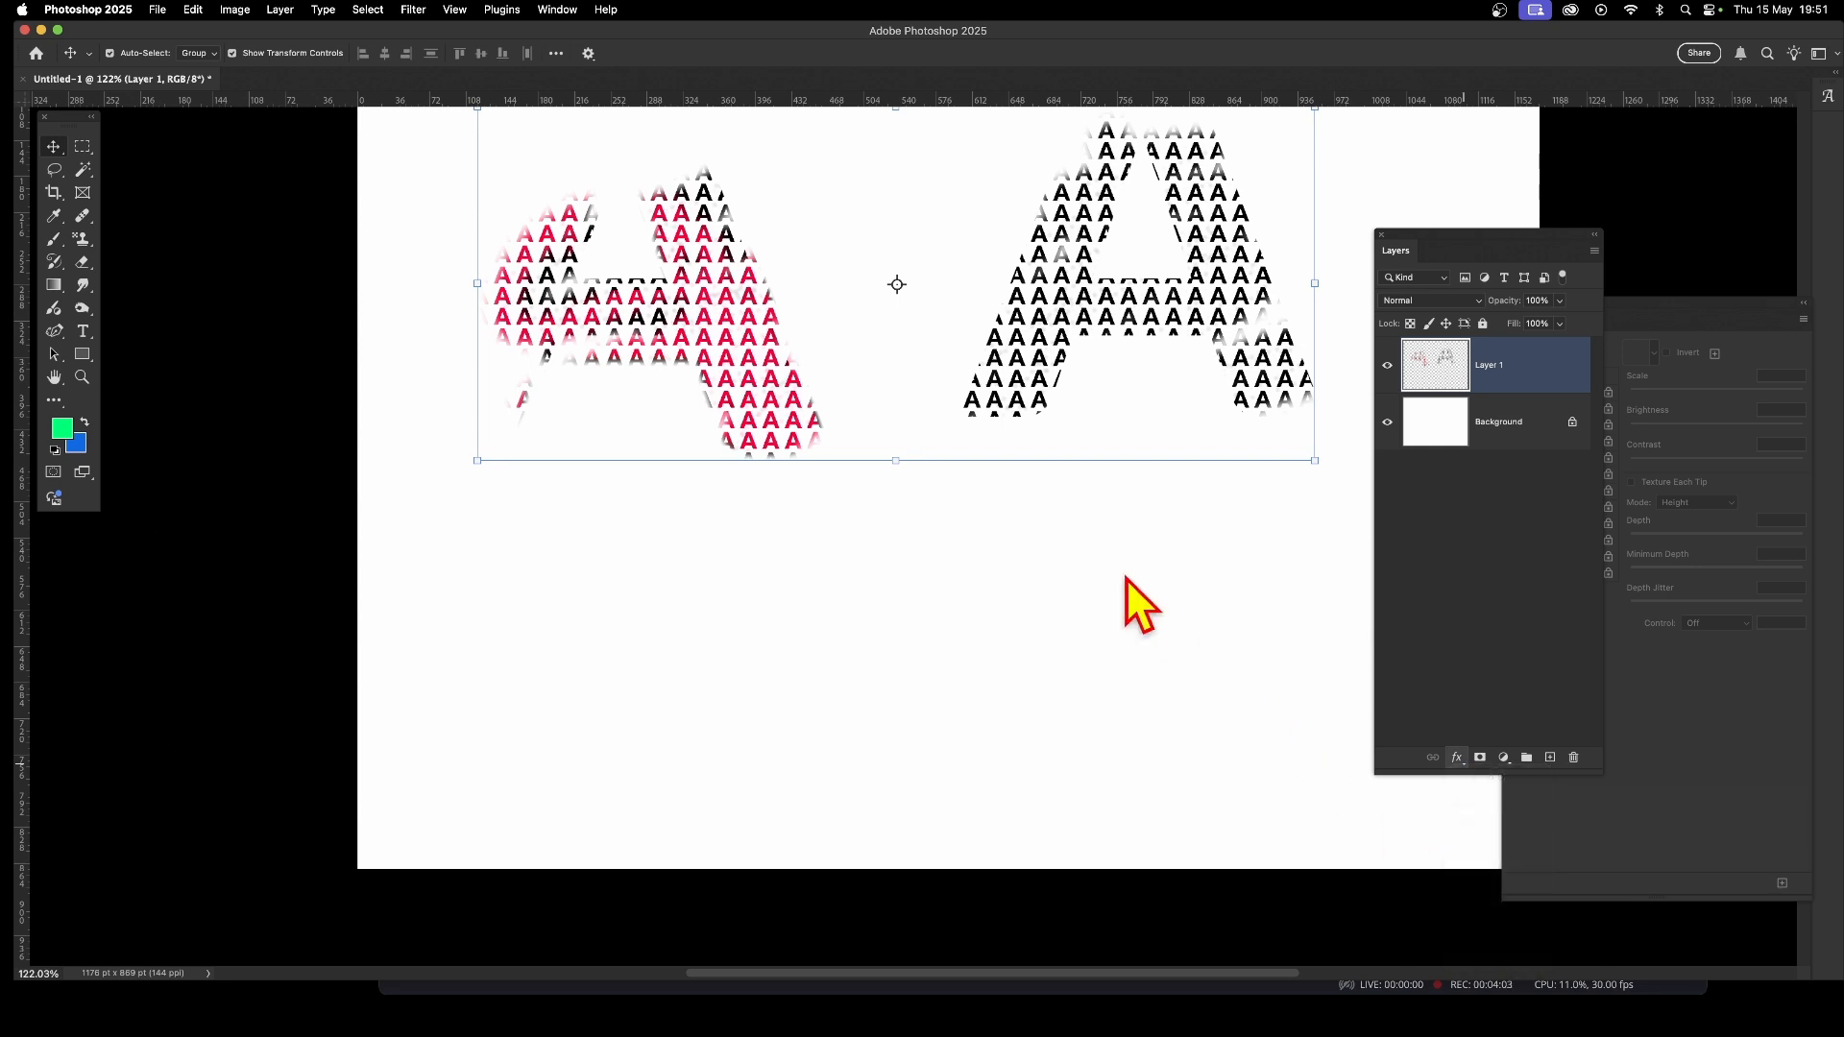
drag(1446, 134, 1229, 234)
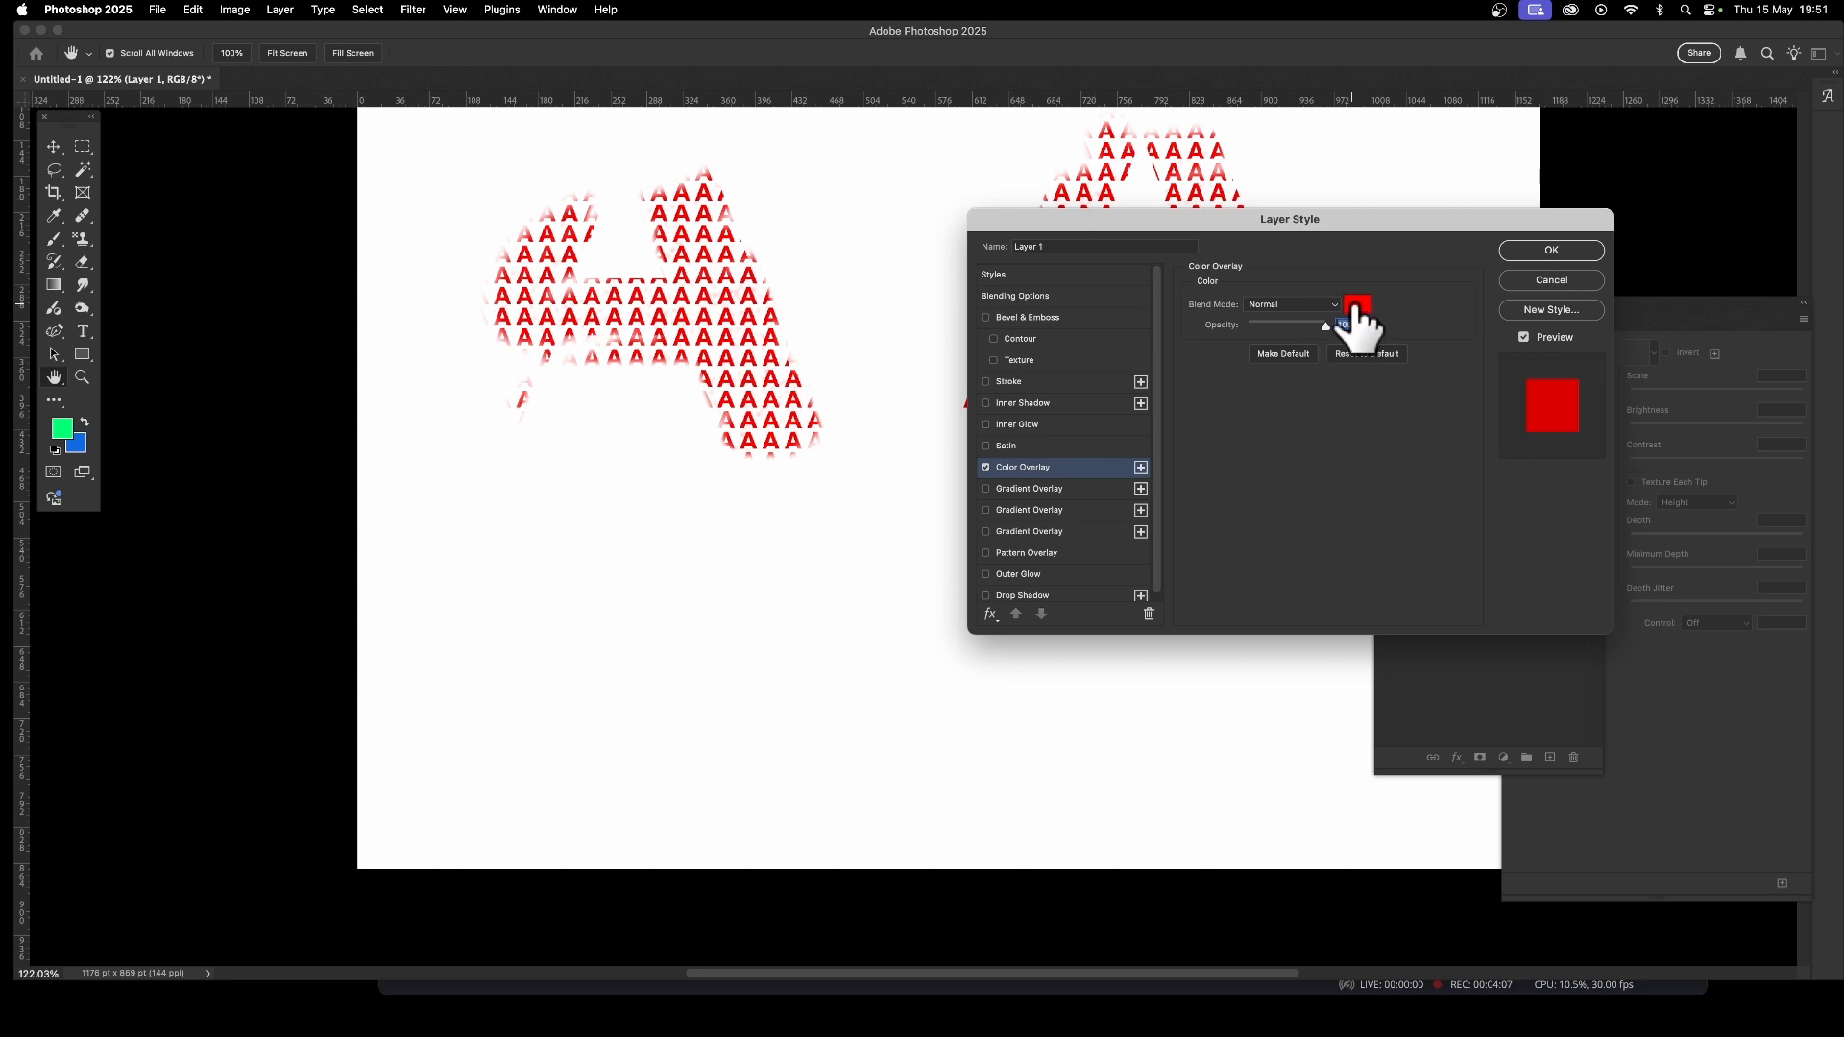
Set Layer 1's overlay colour to bright green (#1eff00) and apply the effect.
click(1358, 305)
mouse_move(522, 291)
mouse_down()
mouse_move(686, 368)
mouse_move(702, 337)
mouse_up()
drag(653, 278, 804, 156)
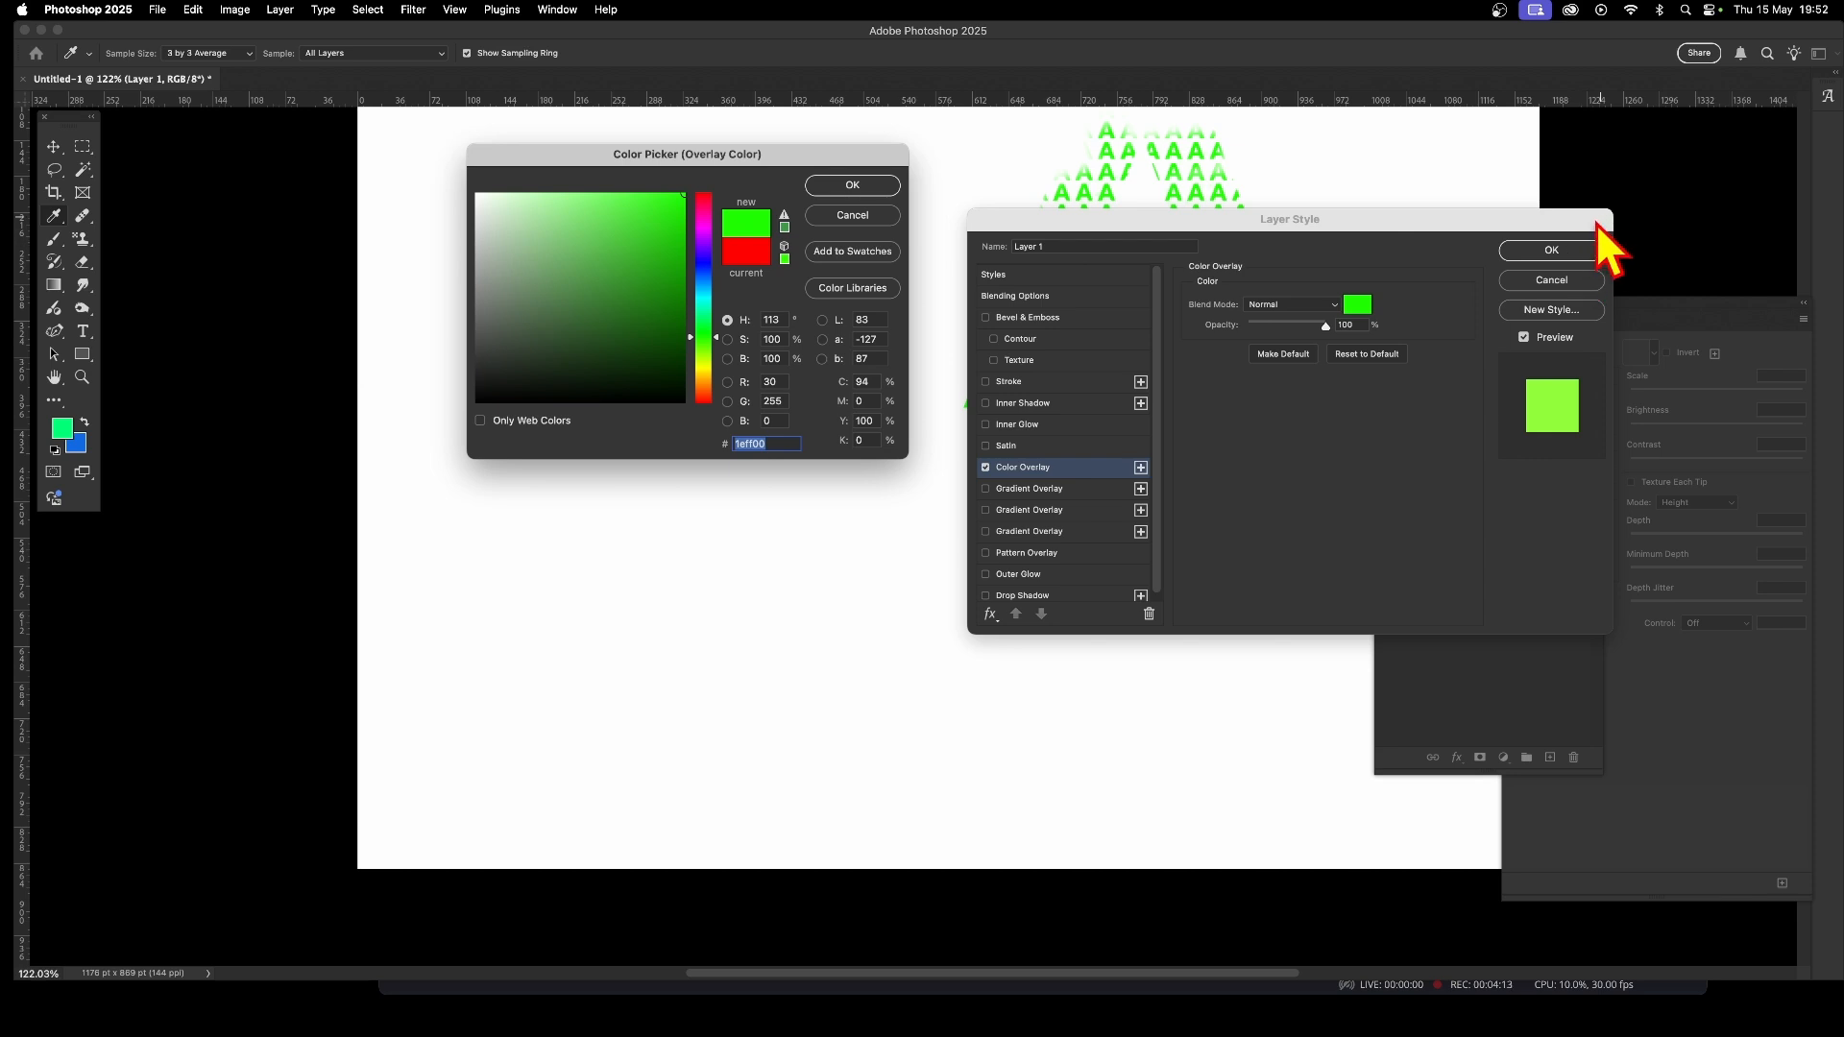
click(844, 189)
click(1564, 251)
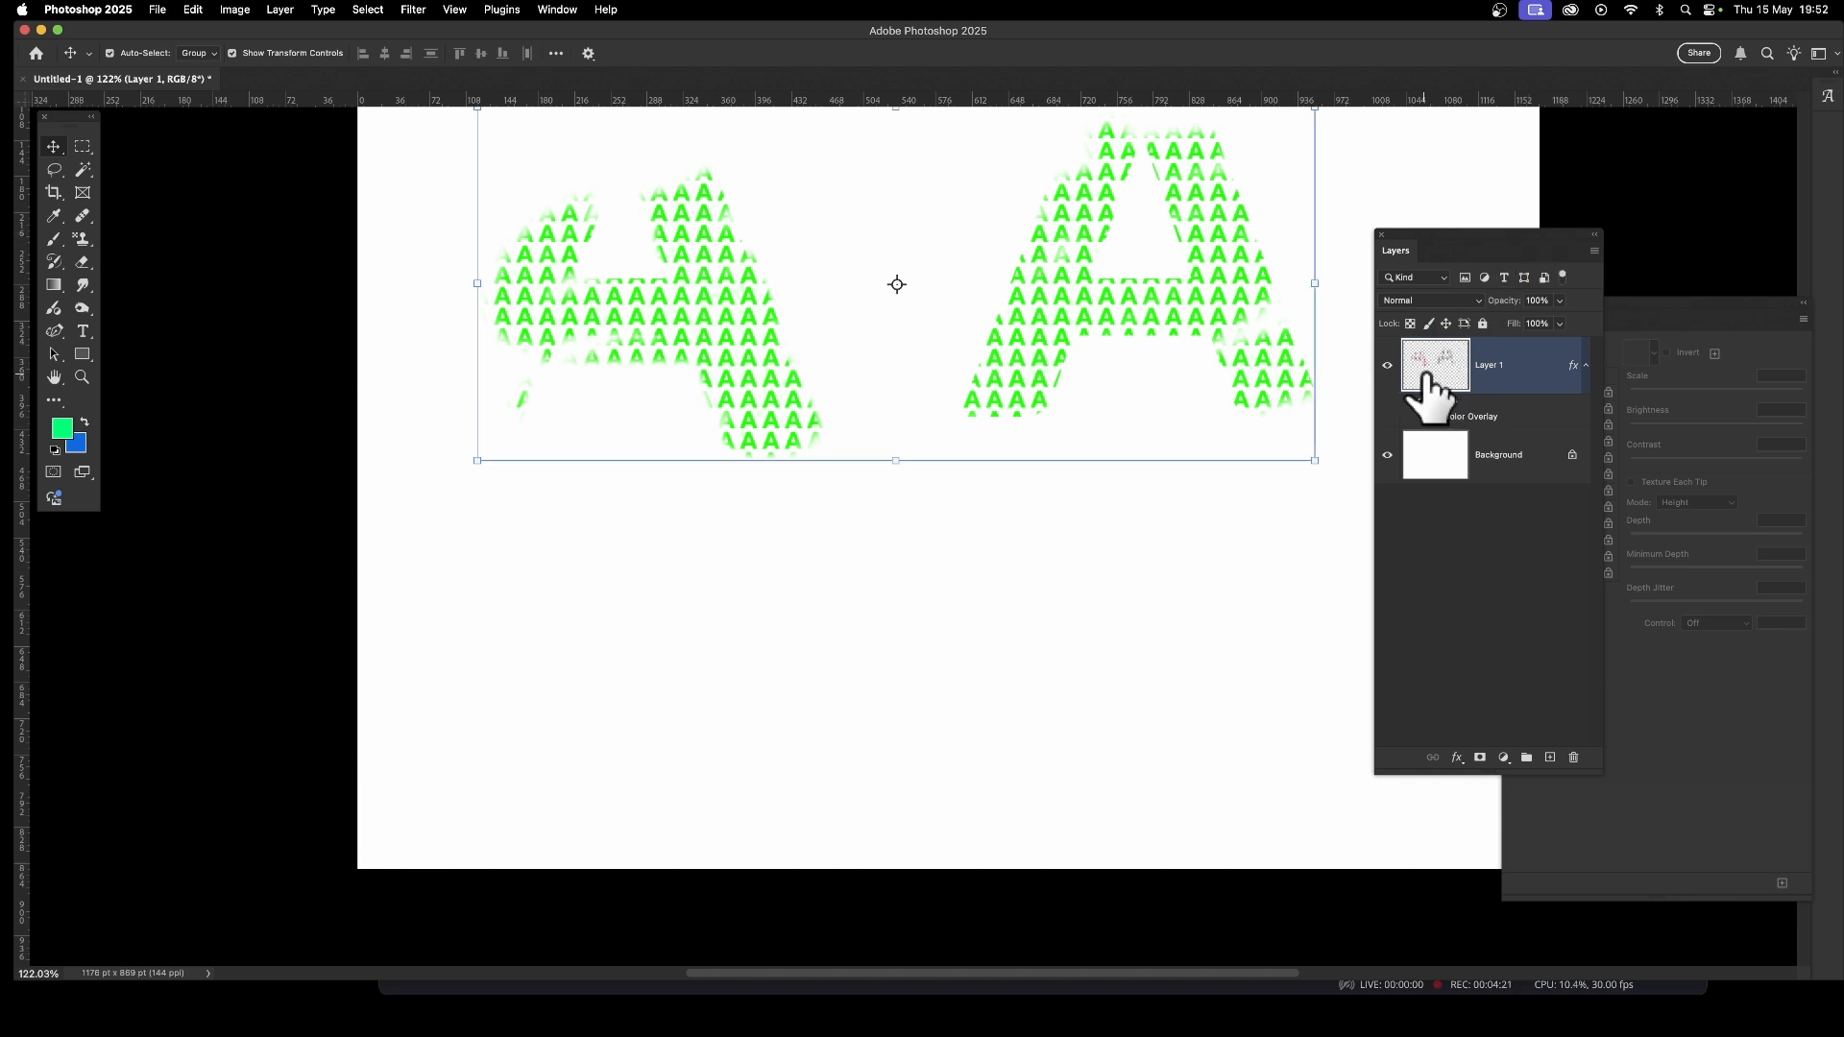
Try the Darken blend mode for Layer 1's Color Overlay and apply Lighten instead.
double_click(1485, 420)
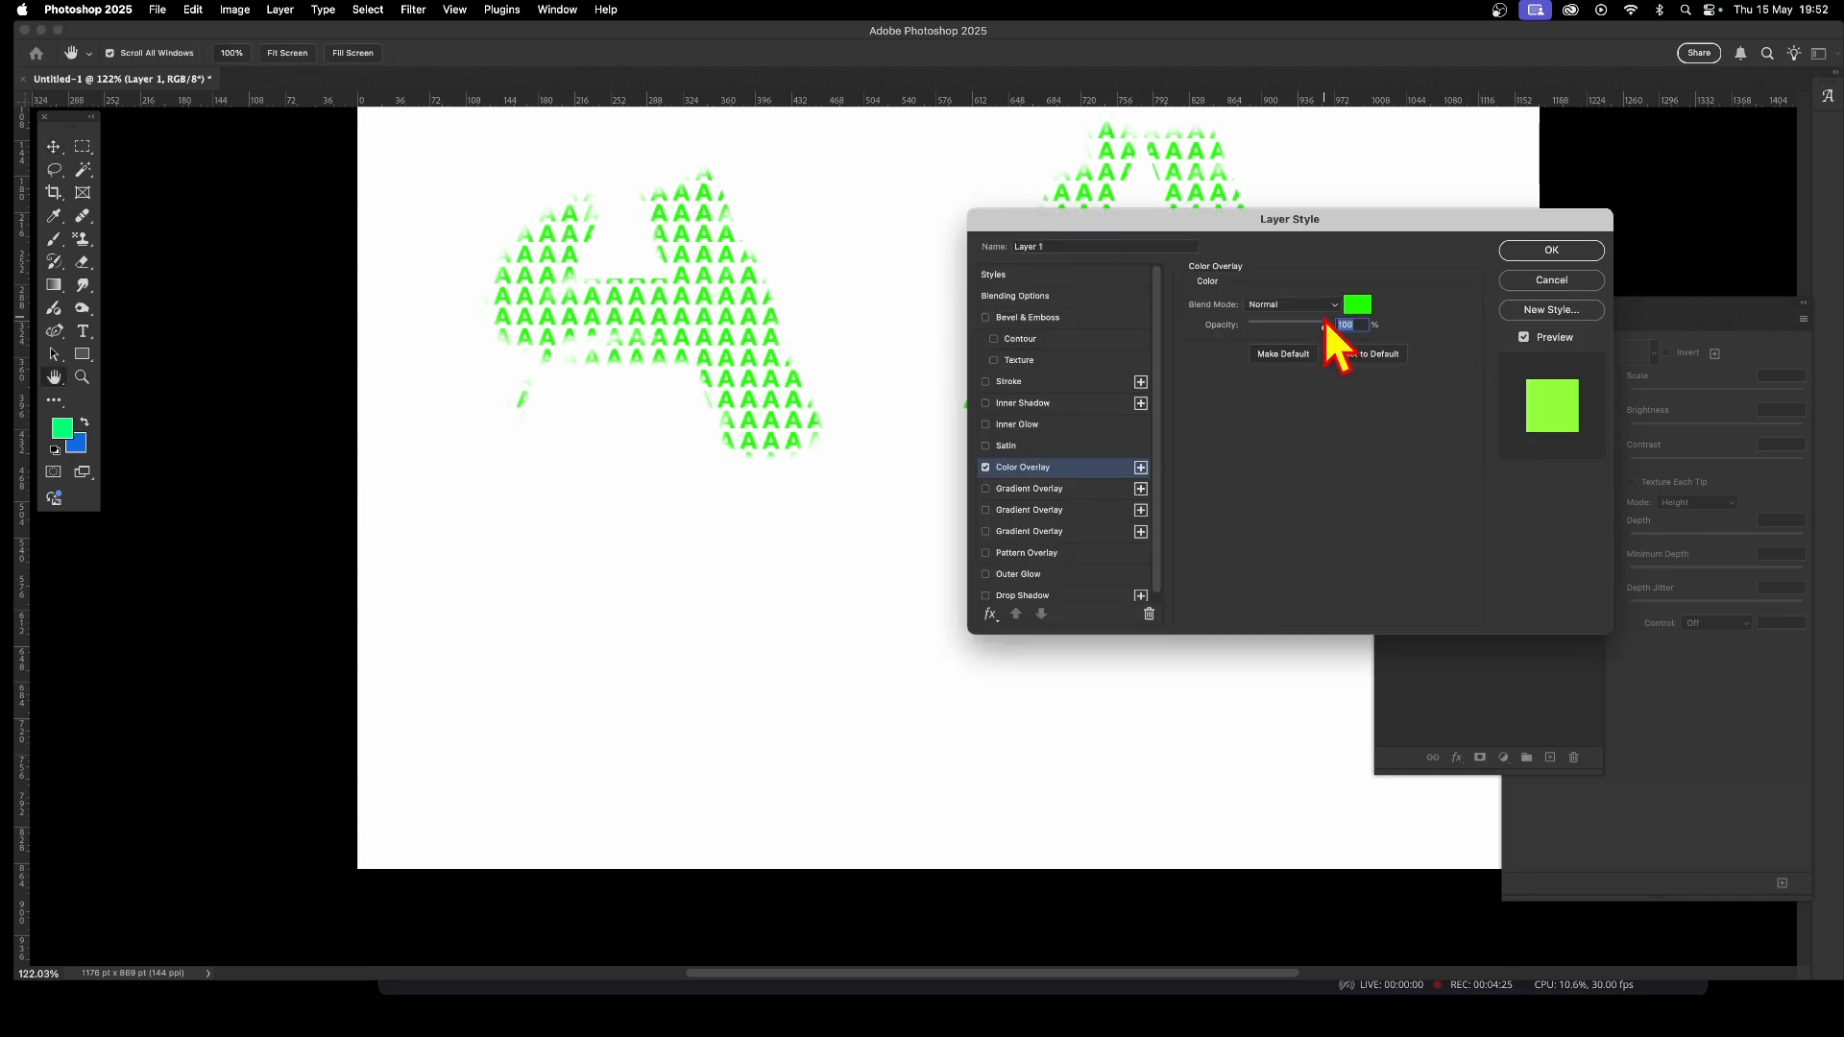
click(1314, 305)
click(1304, 357)
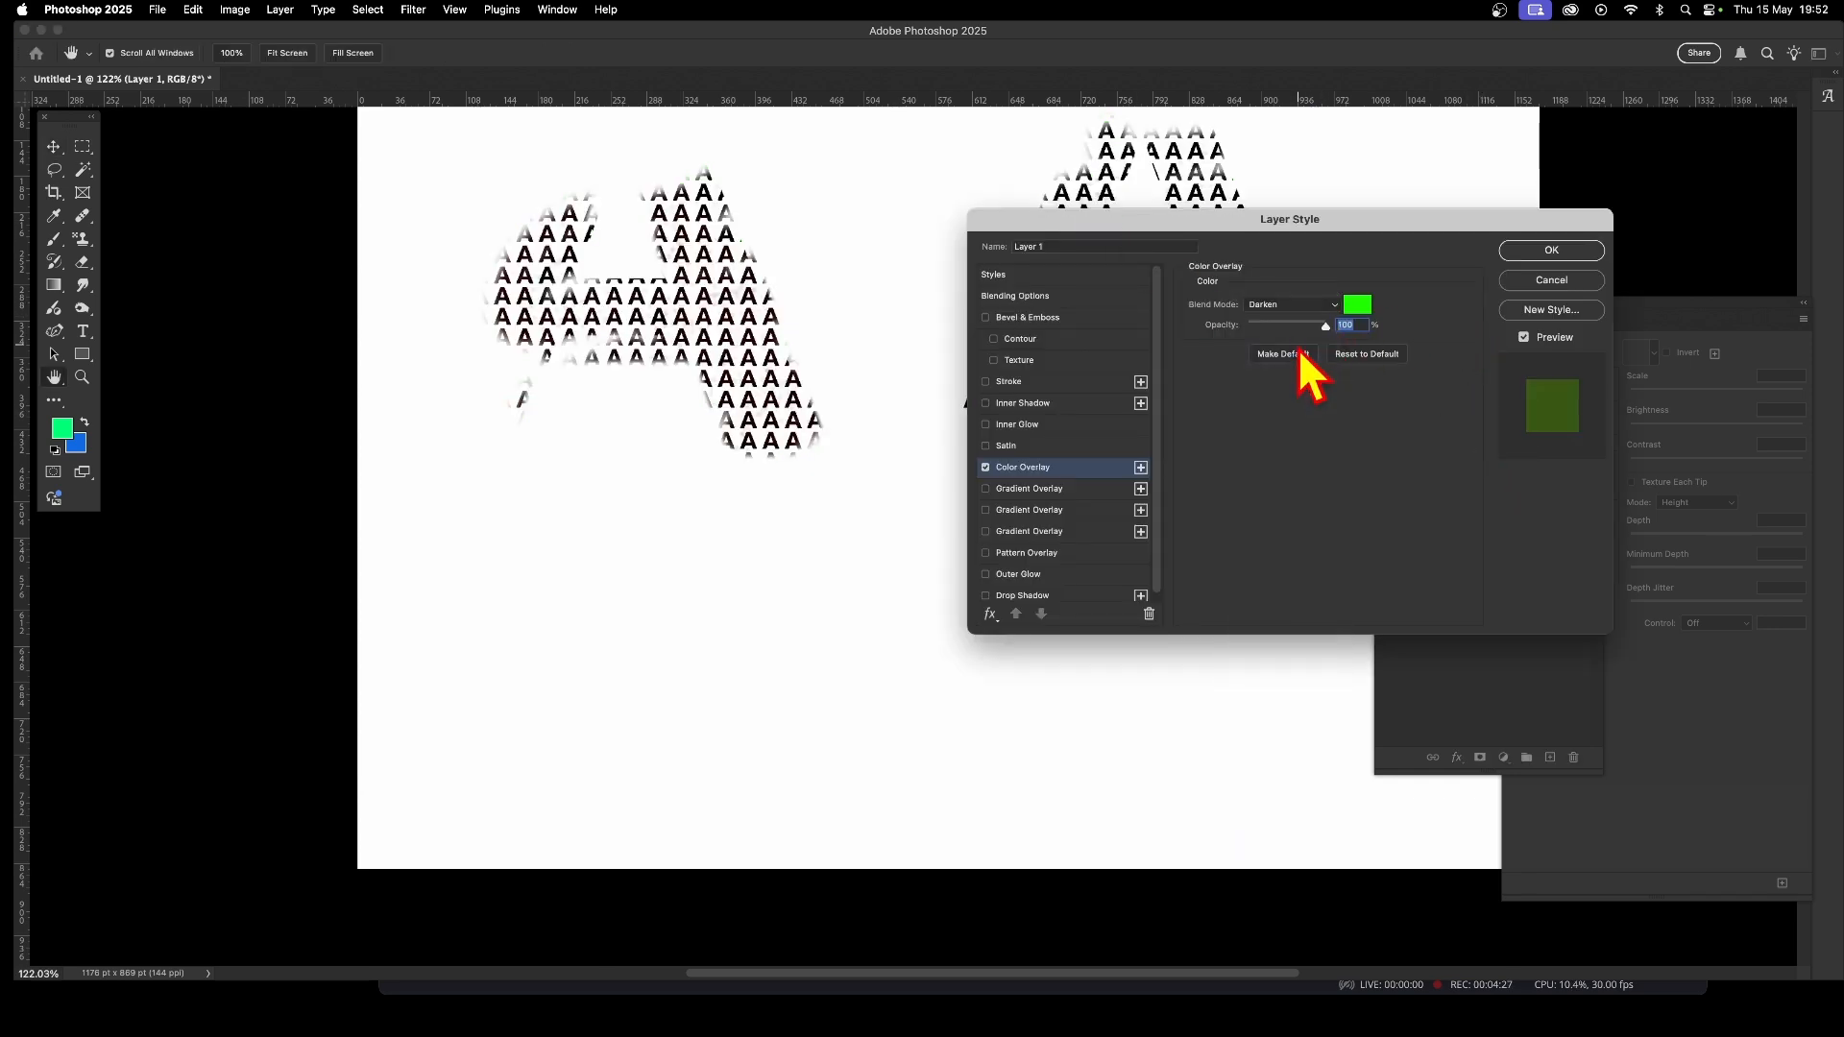
click(1290, 306)
click(1290, 404)
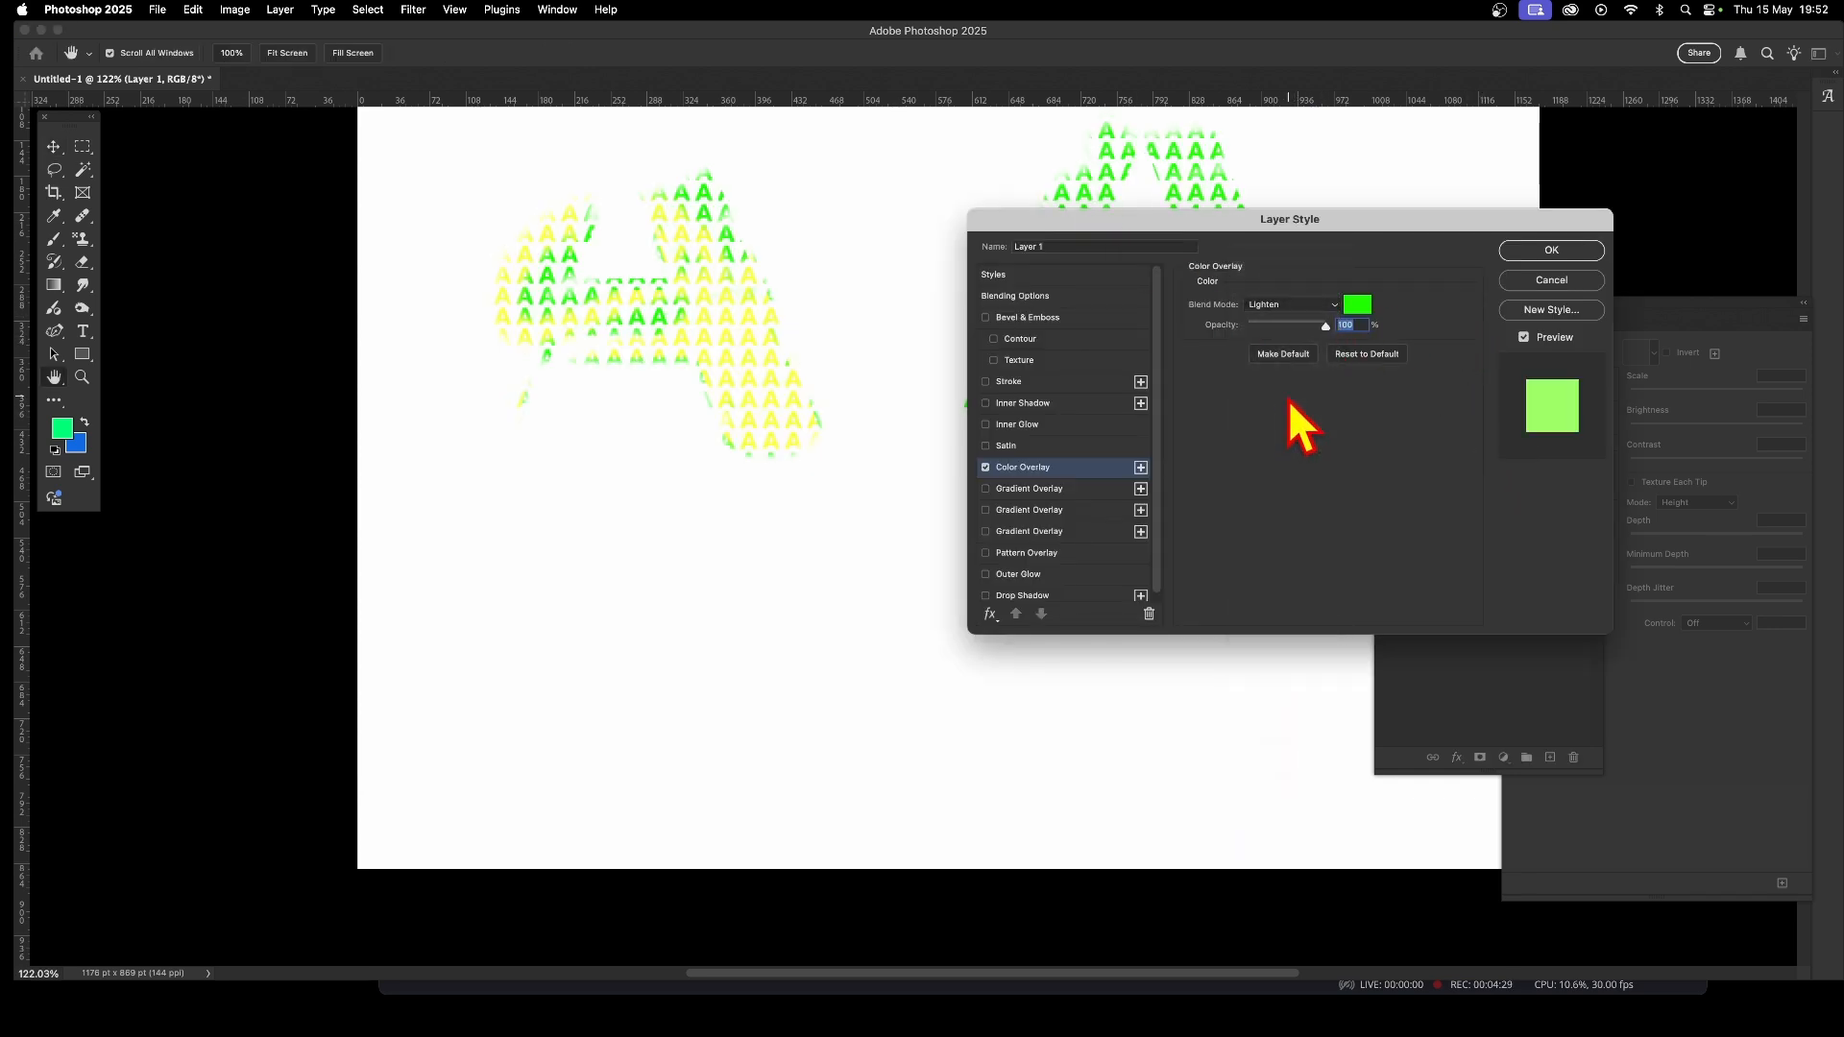
drag(1167, 228, 1500, 286)
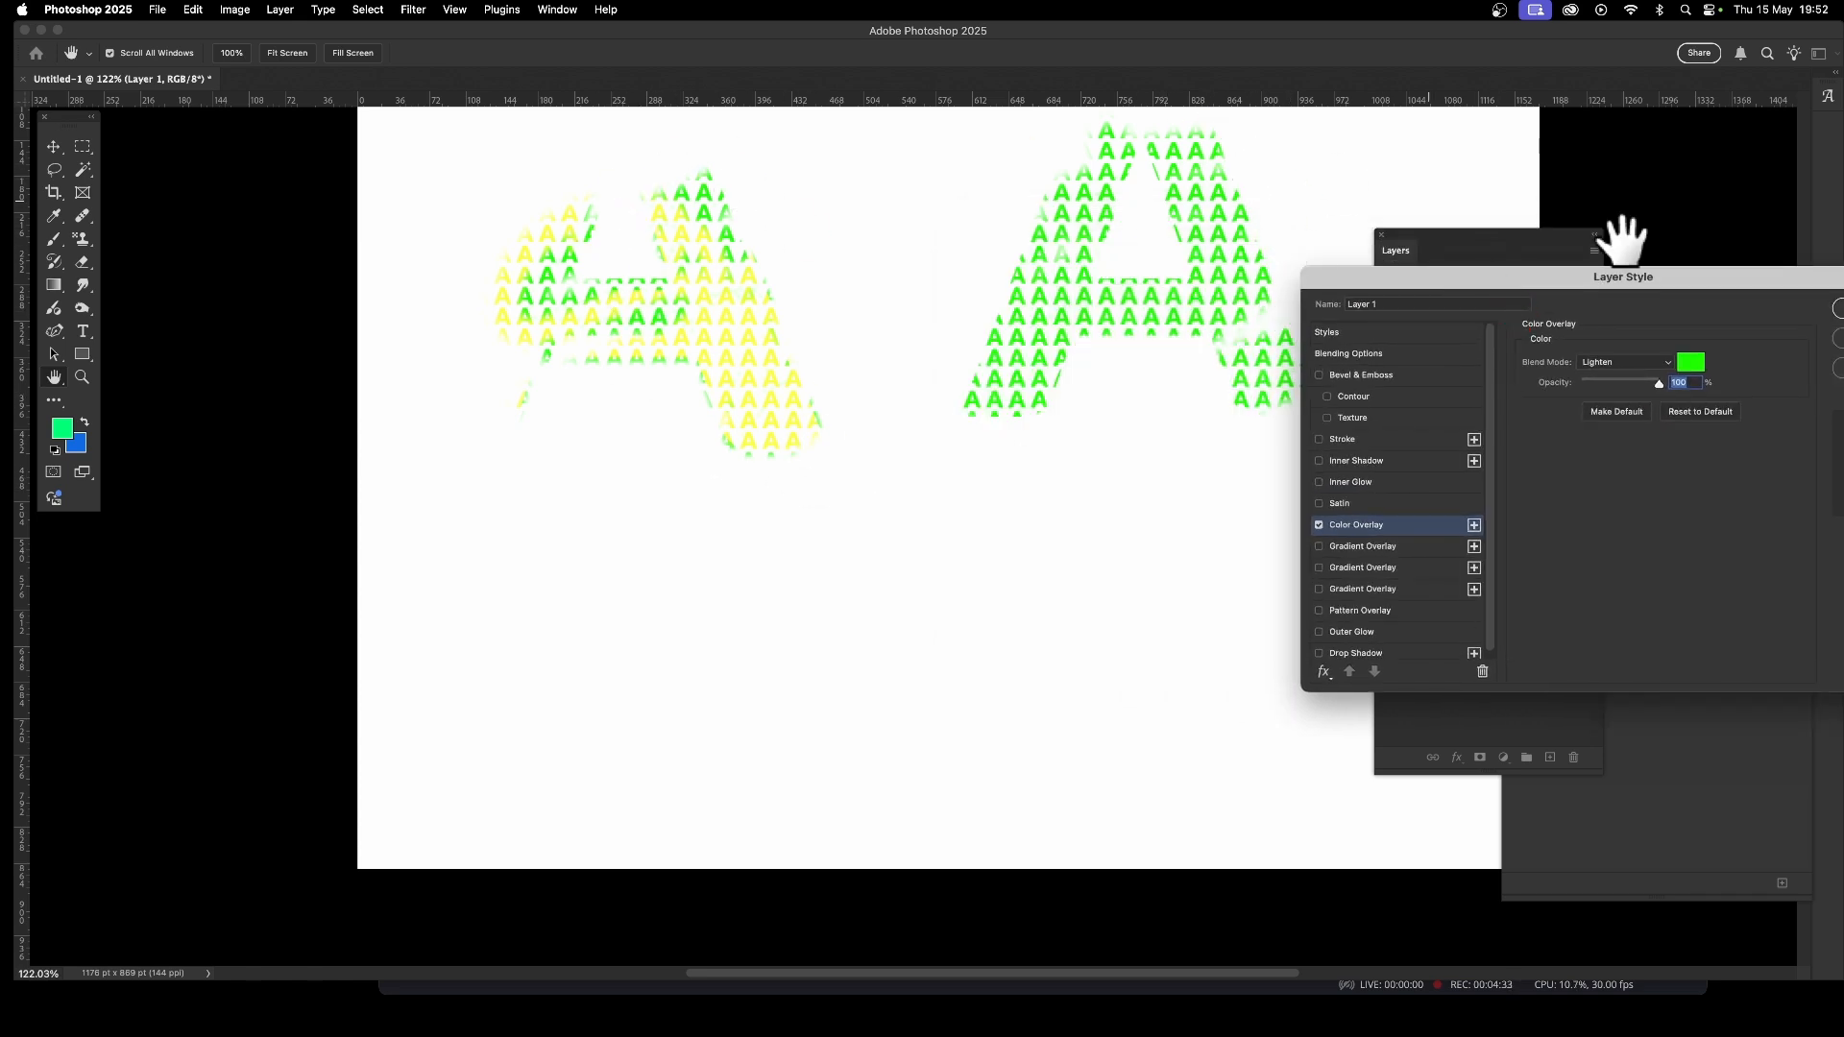
drag(1702, 280, 1277, 280)
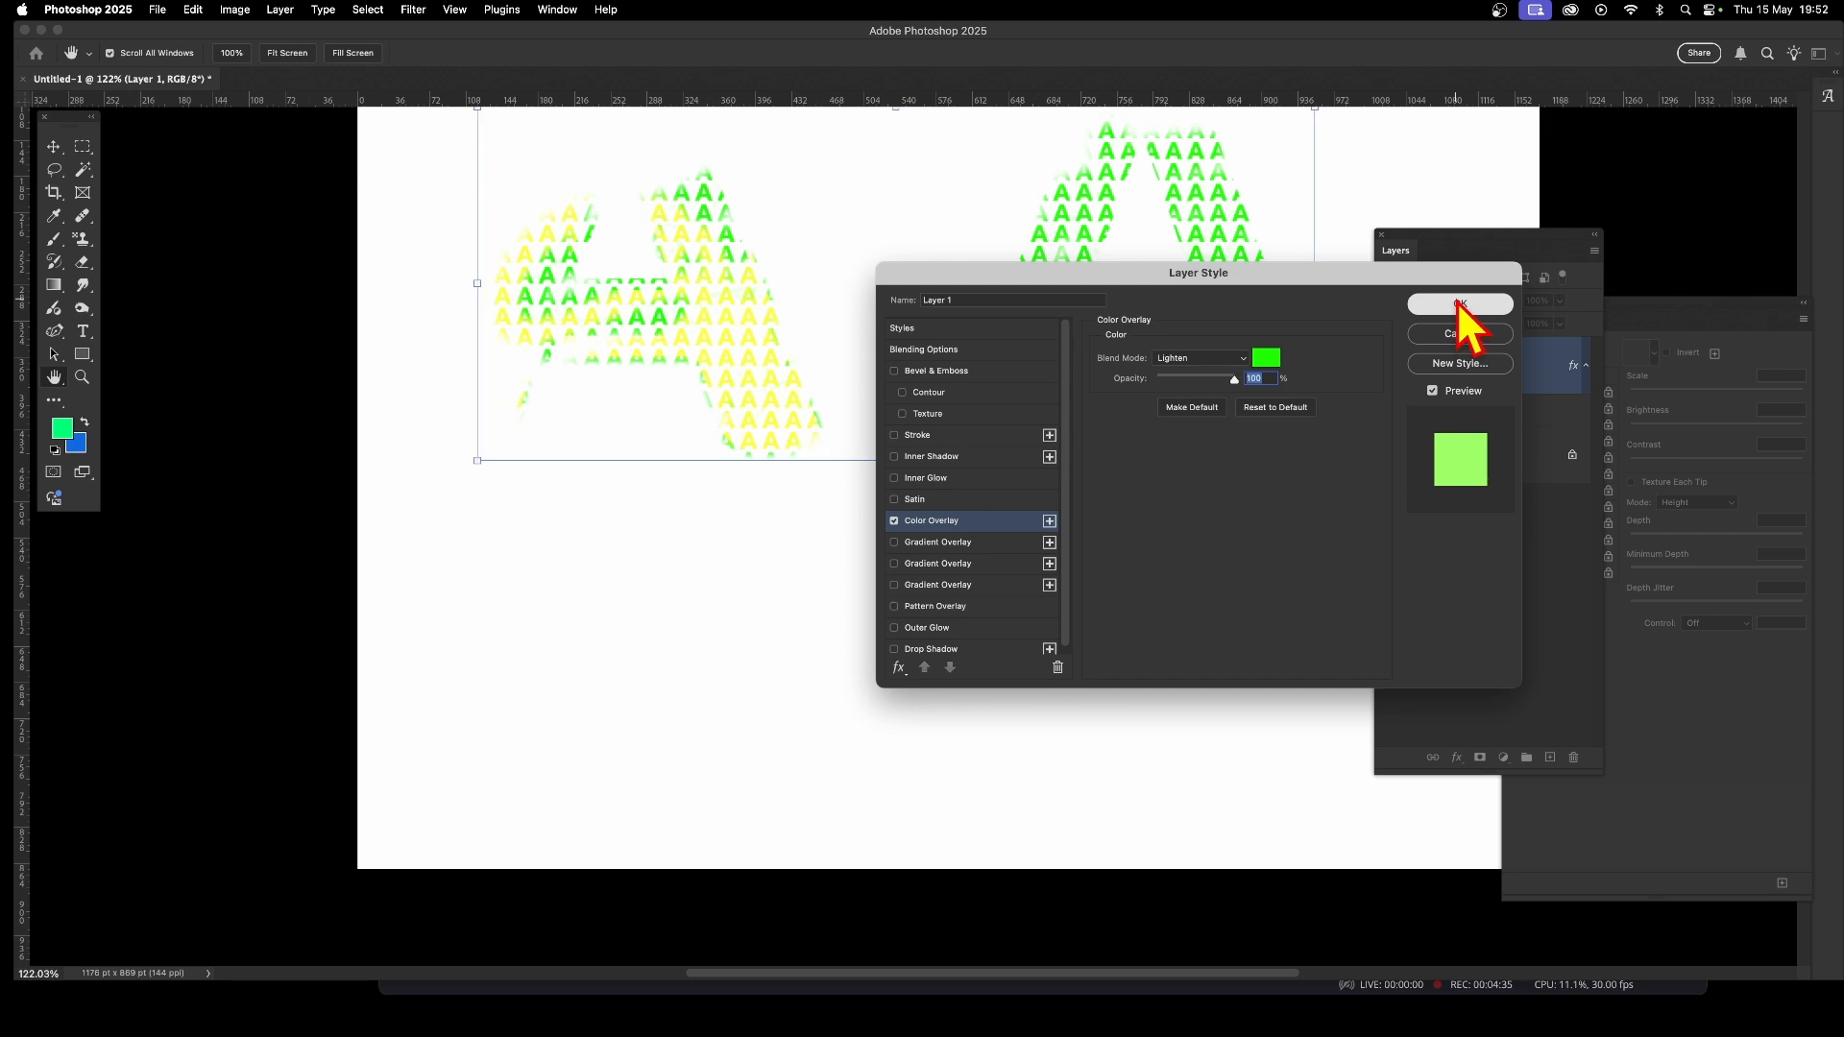
click(1458, 304)
Delete Layer 1 with its stamped letters and activate the Pattern Stamp Tool with the red A pattern.
key(BackSpace)
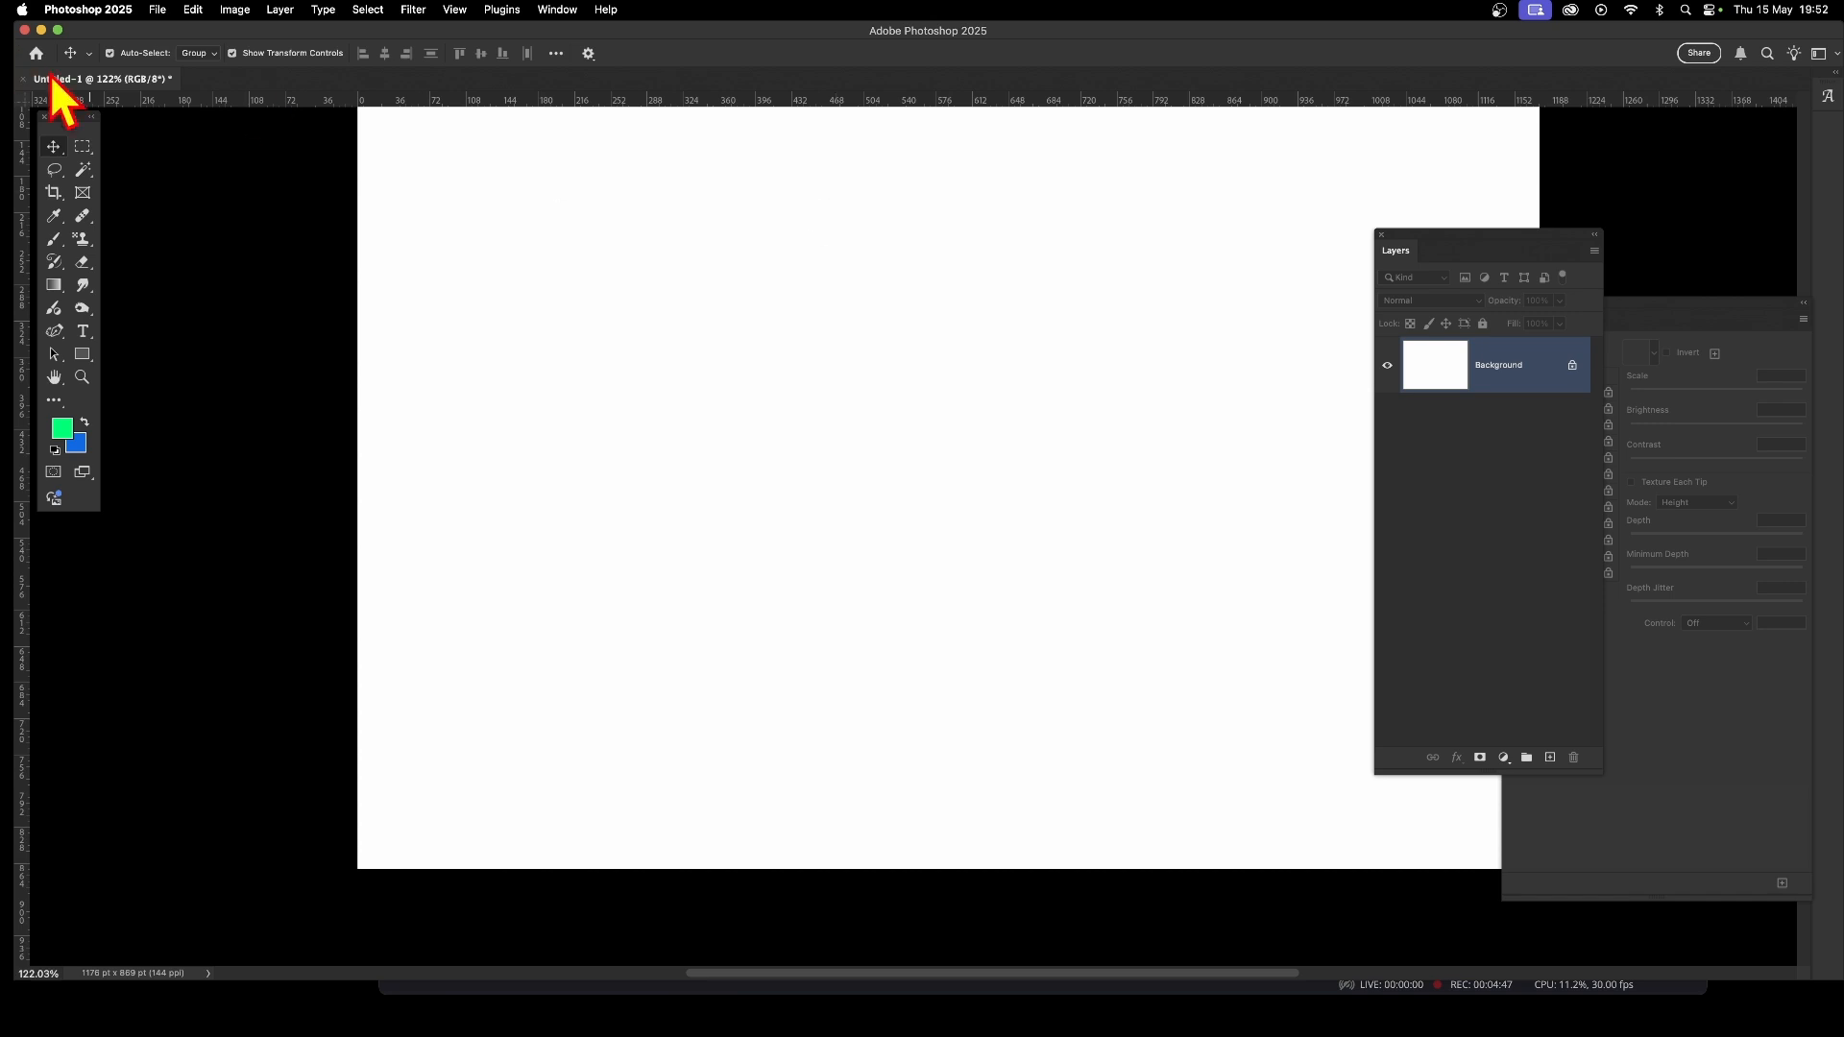
click(84, 240)
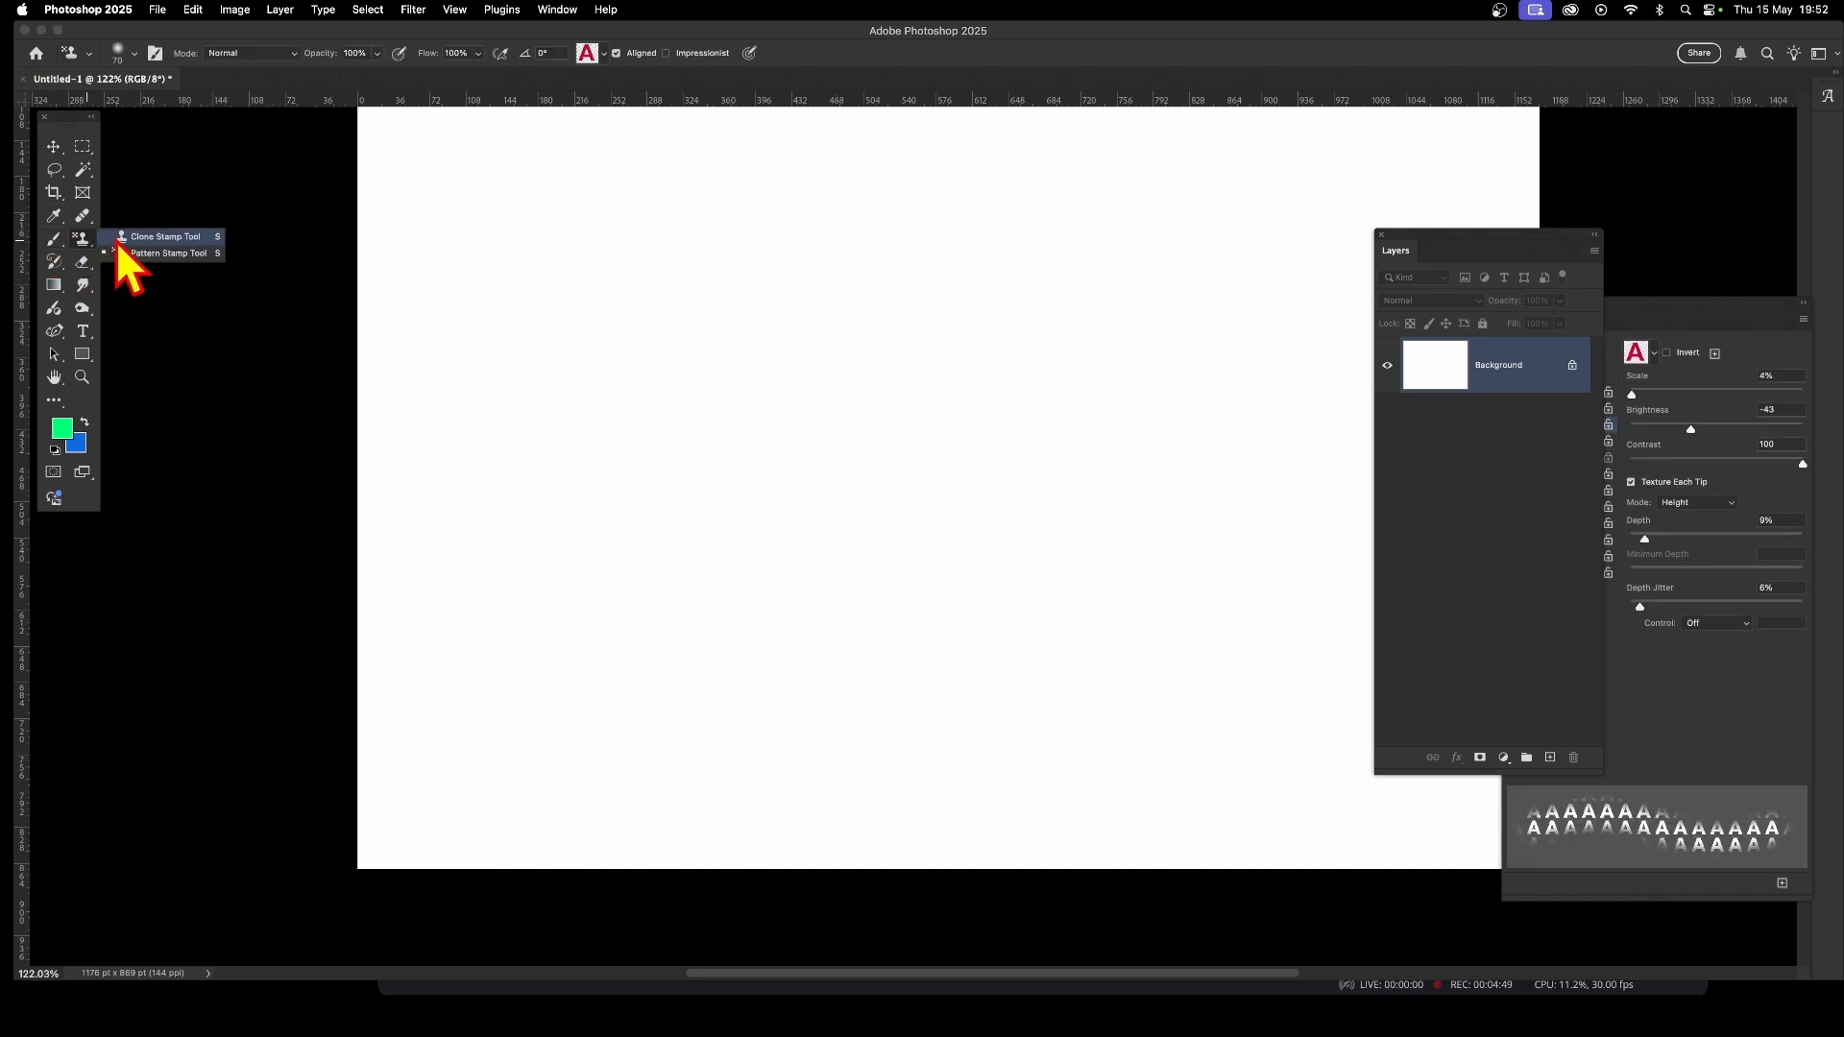
click(196, 255)
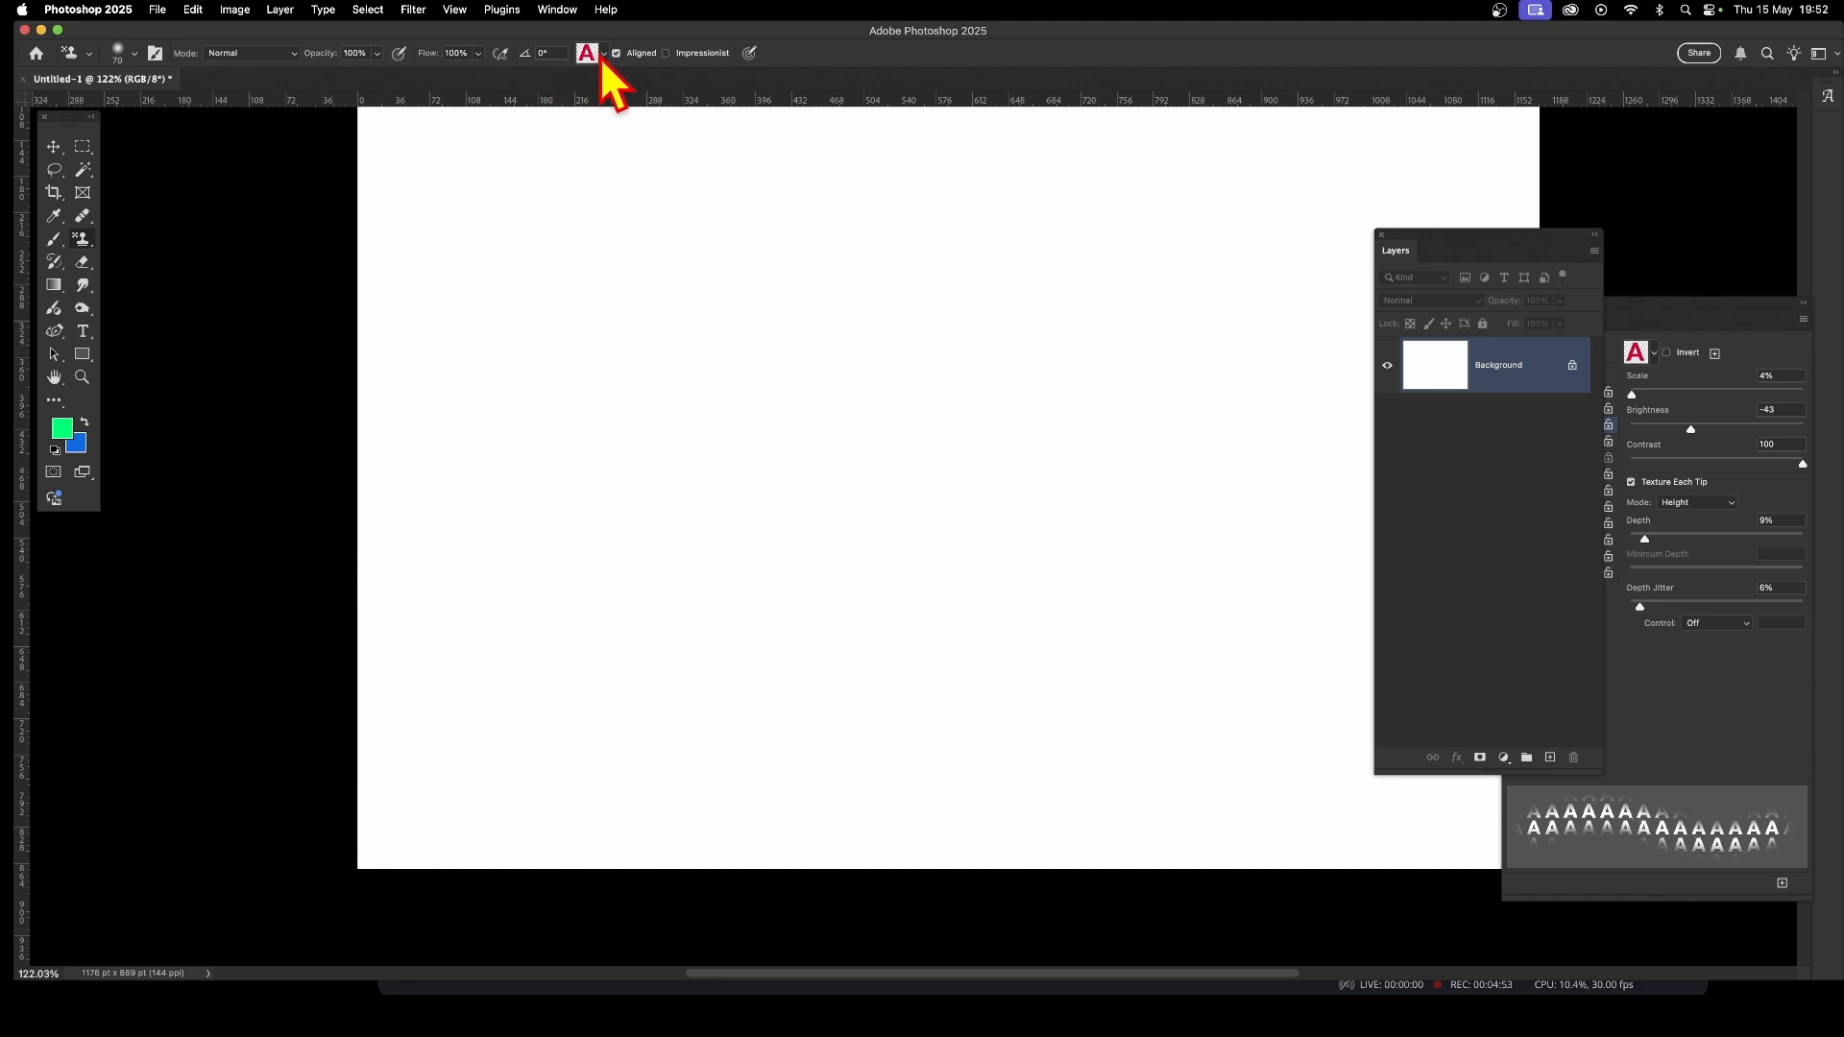
Turn on Impressionist and Color Dynamics for the pattern stamp, and paint A letters across the middle of the white Background.
mouse_move(1693, 328)
mouse_down()
mouse_move(1392, 279)
mouse_move(1335, 202)
mouse_move(1296, 205)
mouse_up()
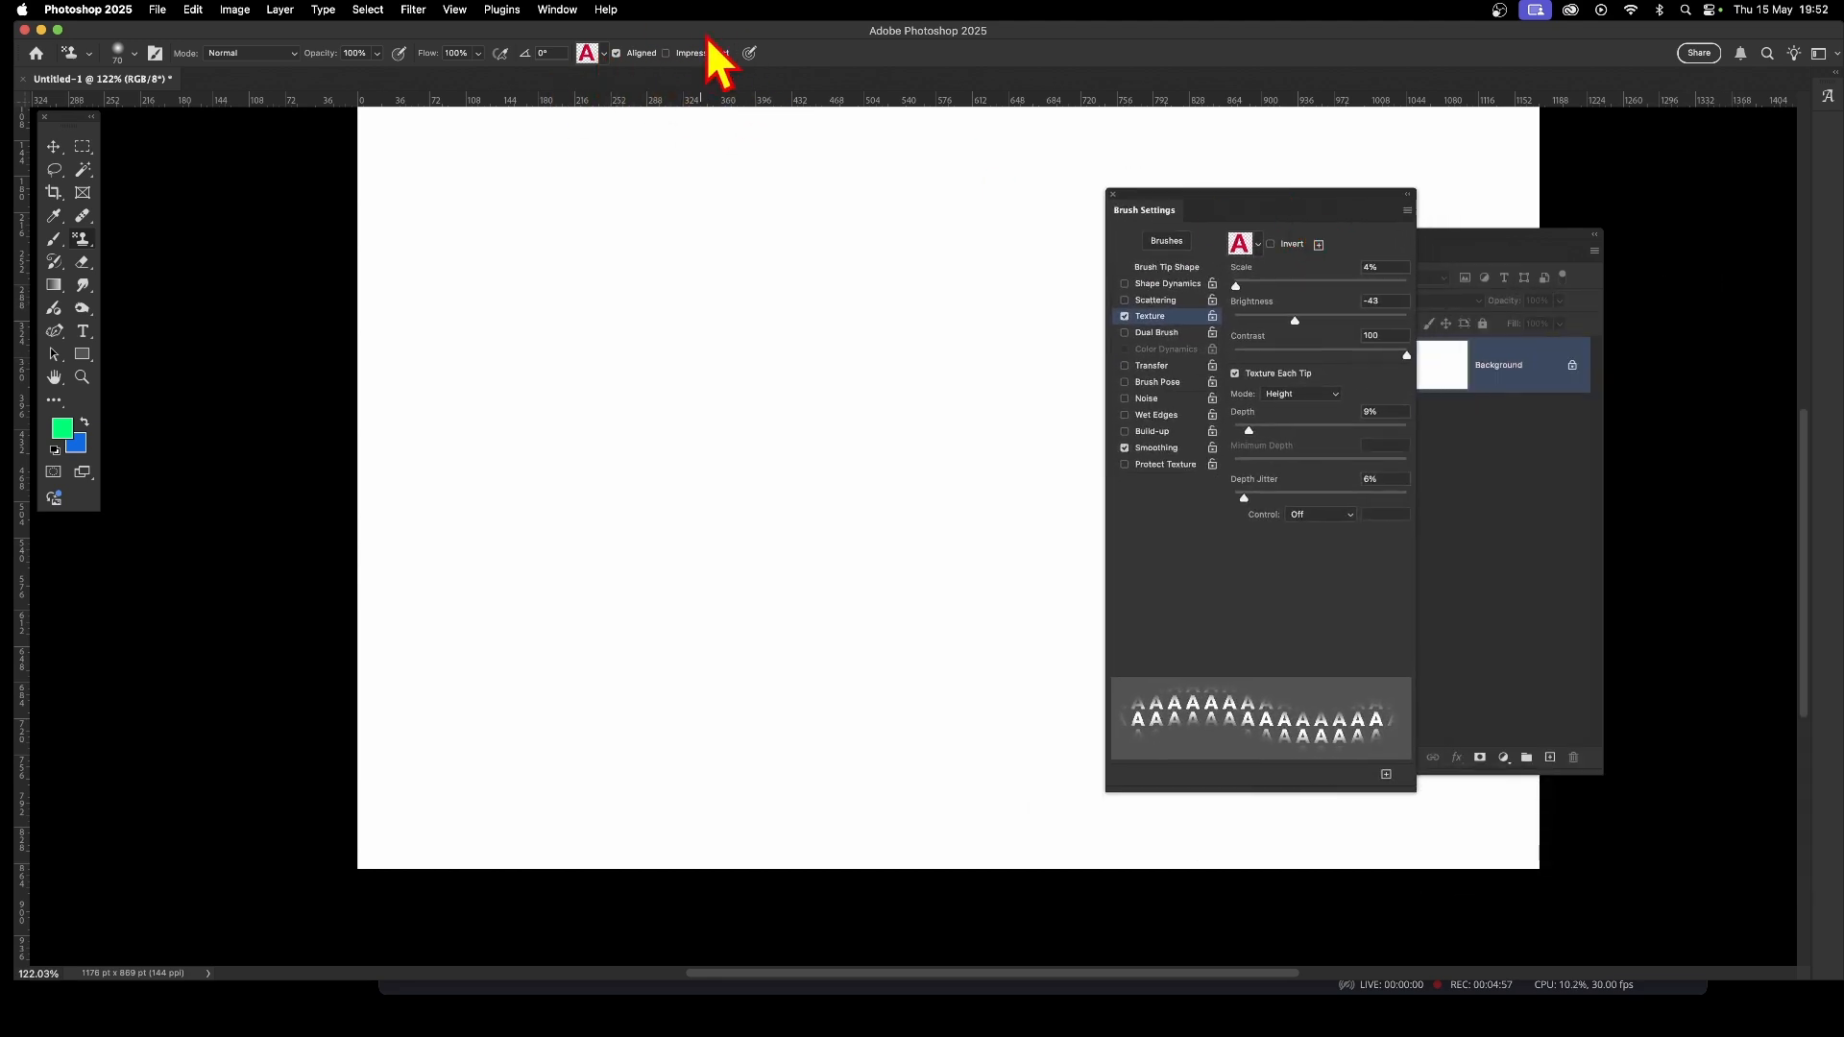
click(667, 54)
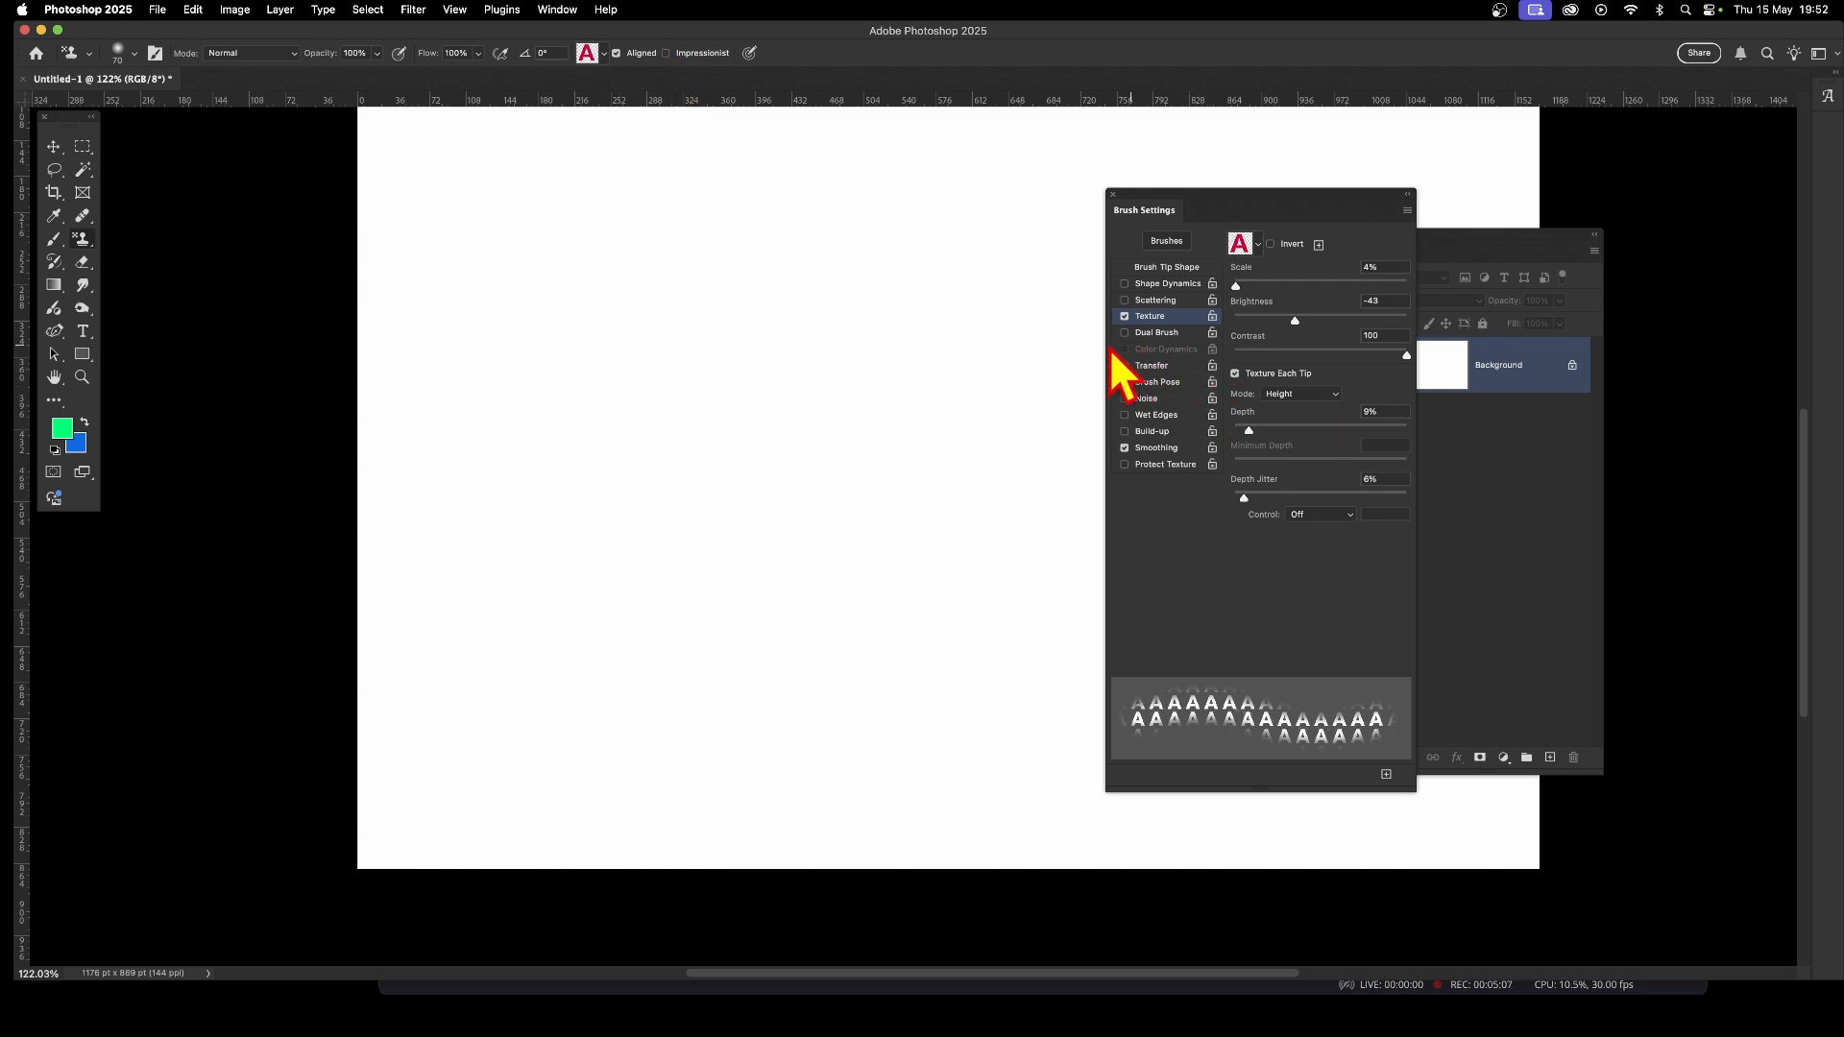
click(666, 54)
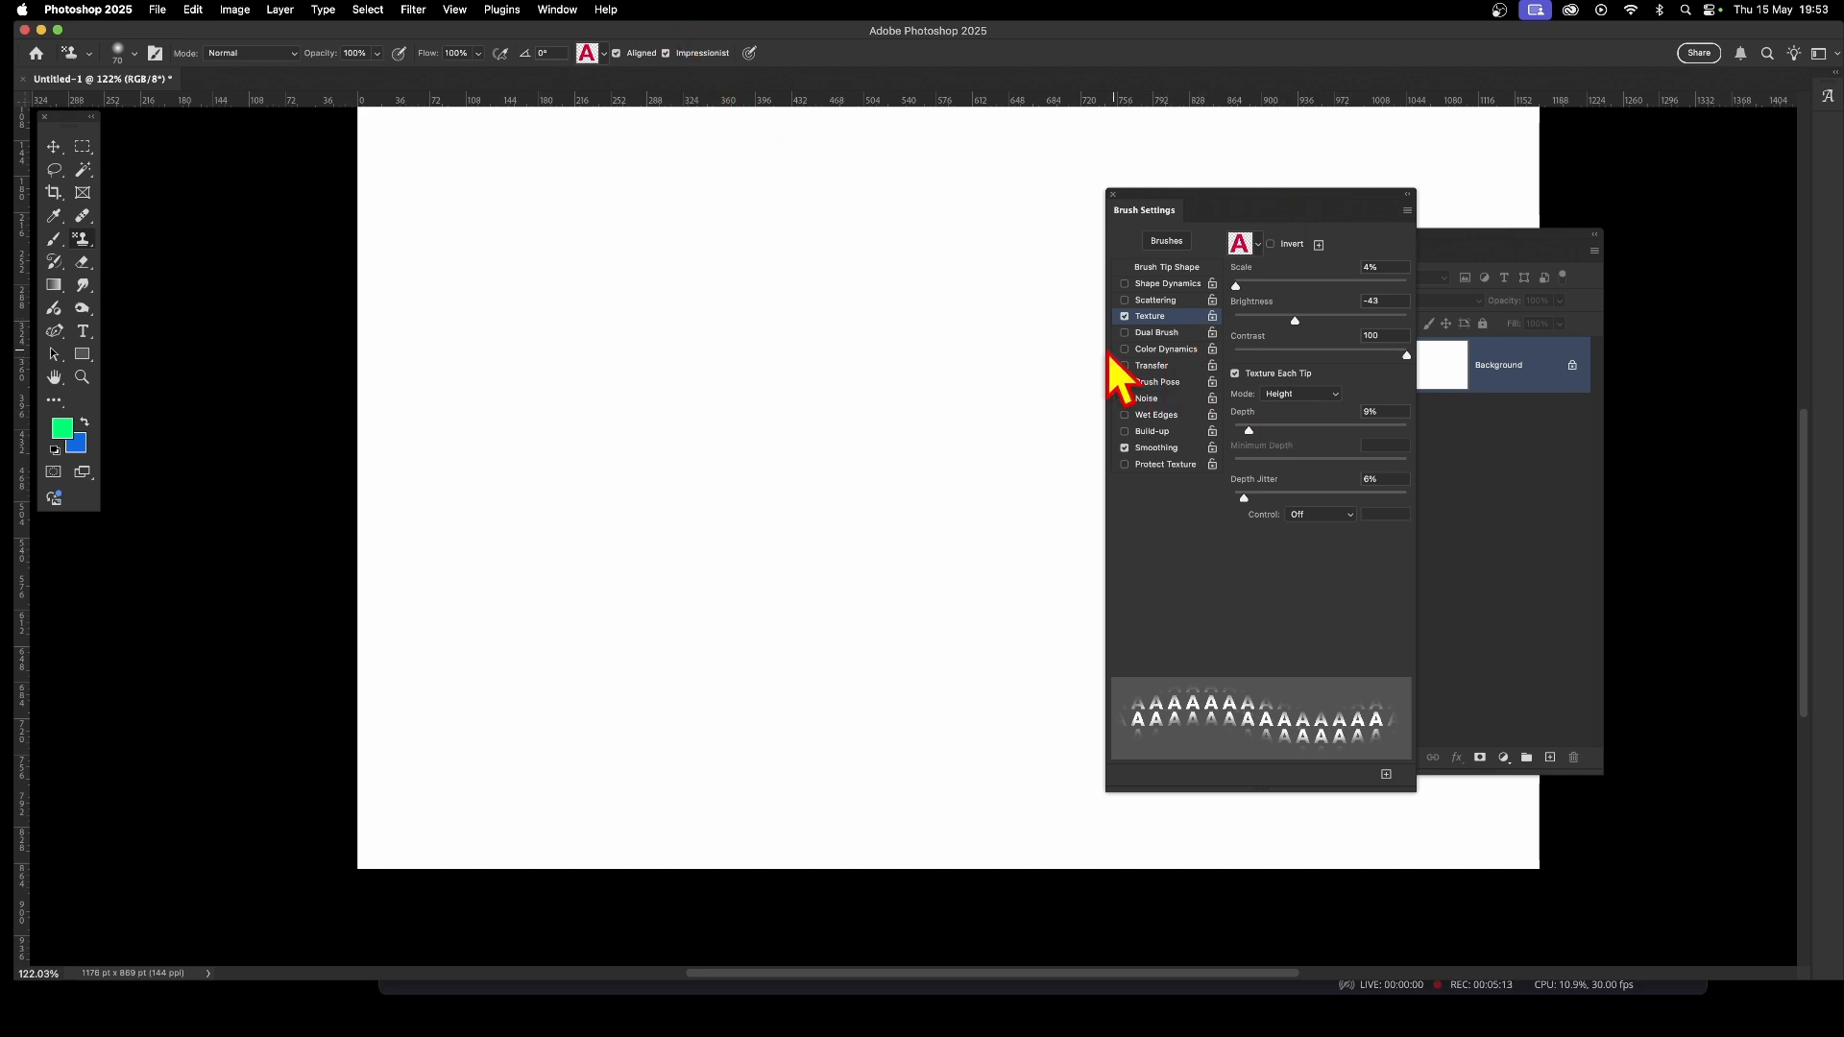
click(1149, 350)
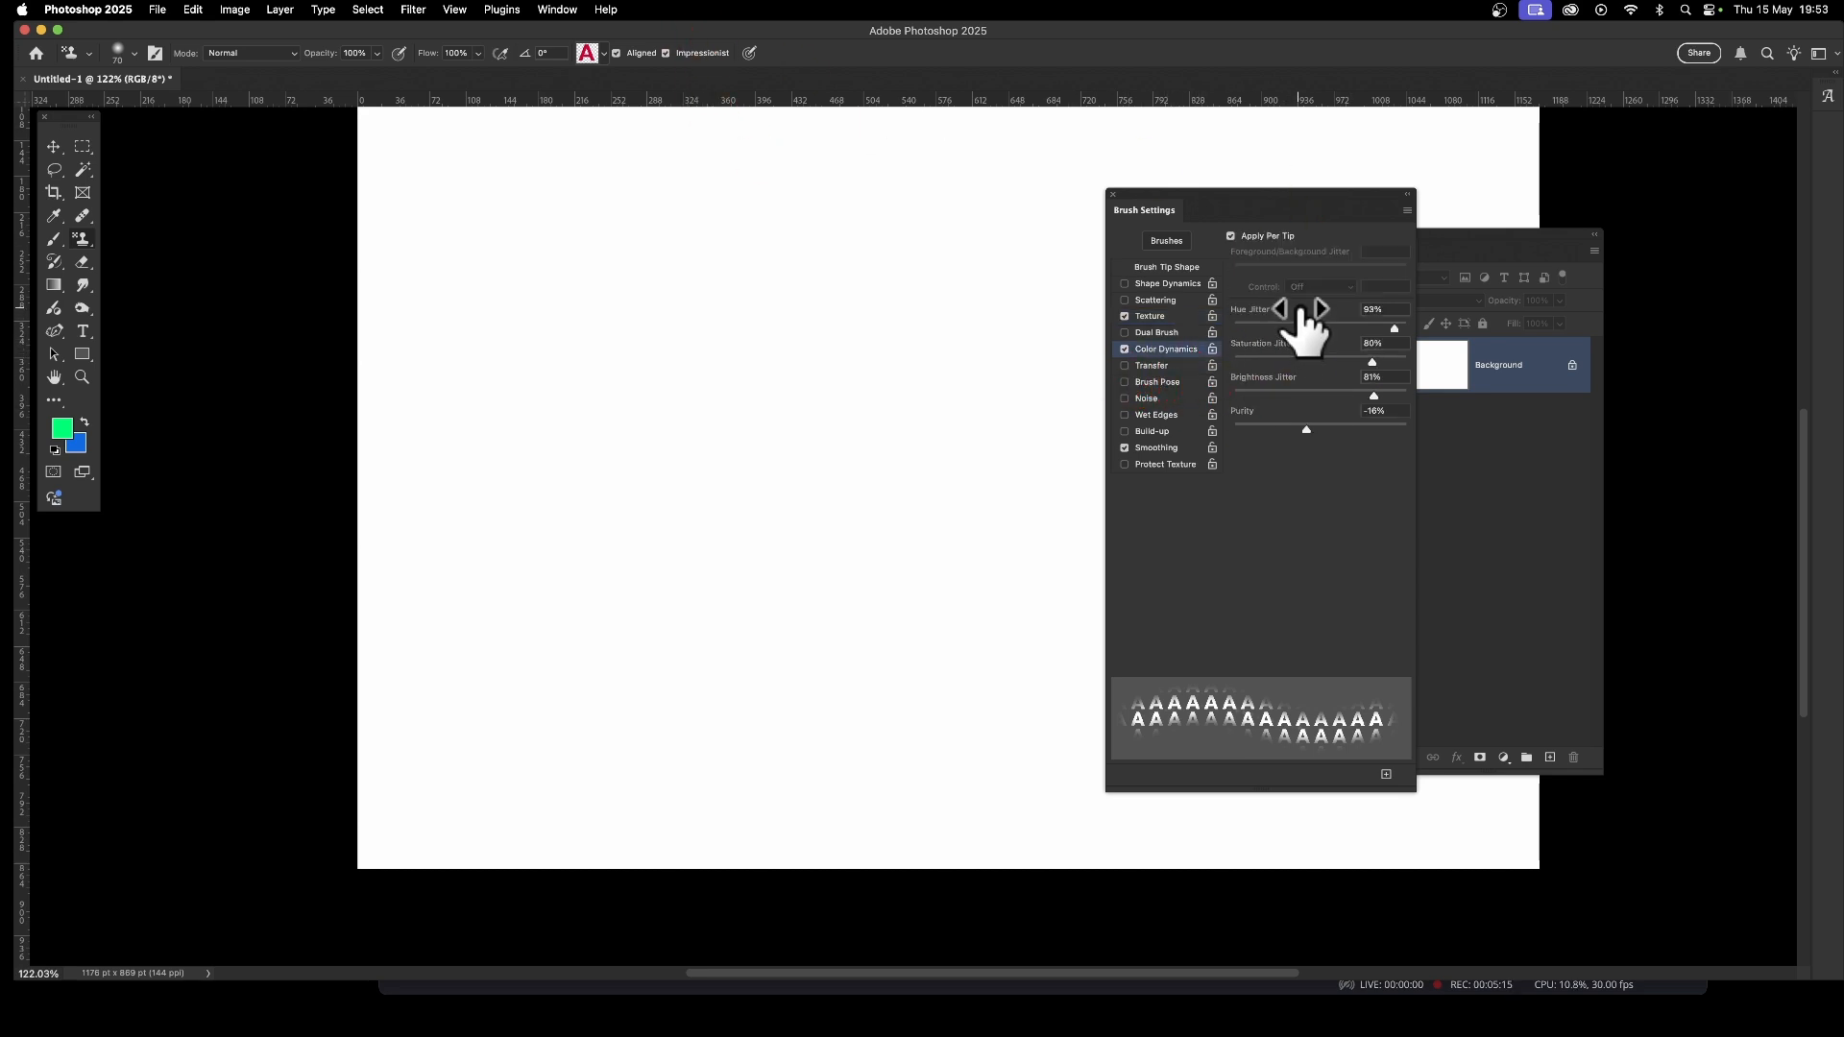
mouse_move(873, 387)
mouse_down()
mouse_move(948, 390)
mouse_move(849, 621)
mouse_move(868, 620)
mouse_move(825, 650)
mouse_move(977, 355)
mouse_move(1062, 383)
mouse_move(1052, 434)
mouse_move(997, 496)
mouse_move(960, 404)
mouse_move(879, 459)
mouse_move(1004, 362)
mouse_move(920, 420)
mouse_move(975, 412)
mouse_move(985, 500)
mouse_move(1010, 514)
mouse_move(918, 523)
mouse_move(935, 538)
mouse_move(931, 501)
mouse_move(986, 449)
mouse_move(806, 464)
mouse_move(1047, 462)
mouse_move(1007, 598)
mouse_move(1017, 587)
mouse_move(853, 534)
mouse_up()
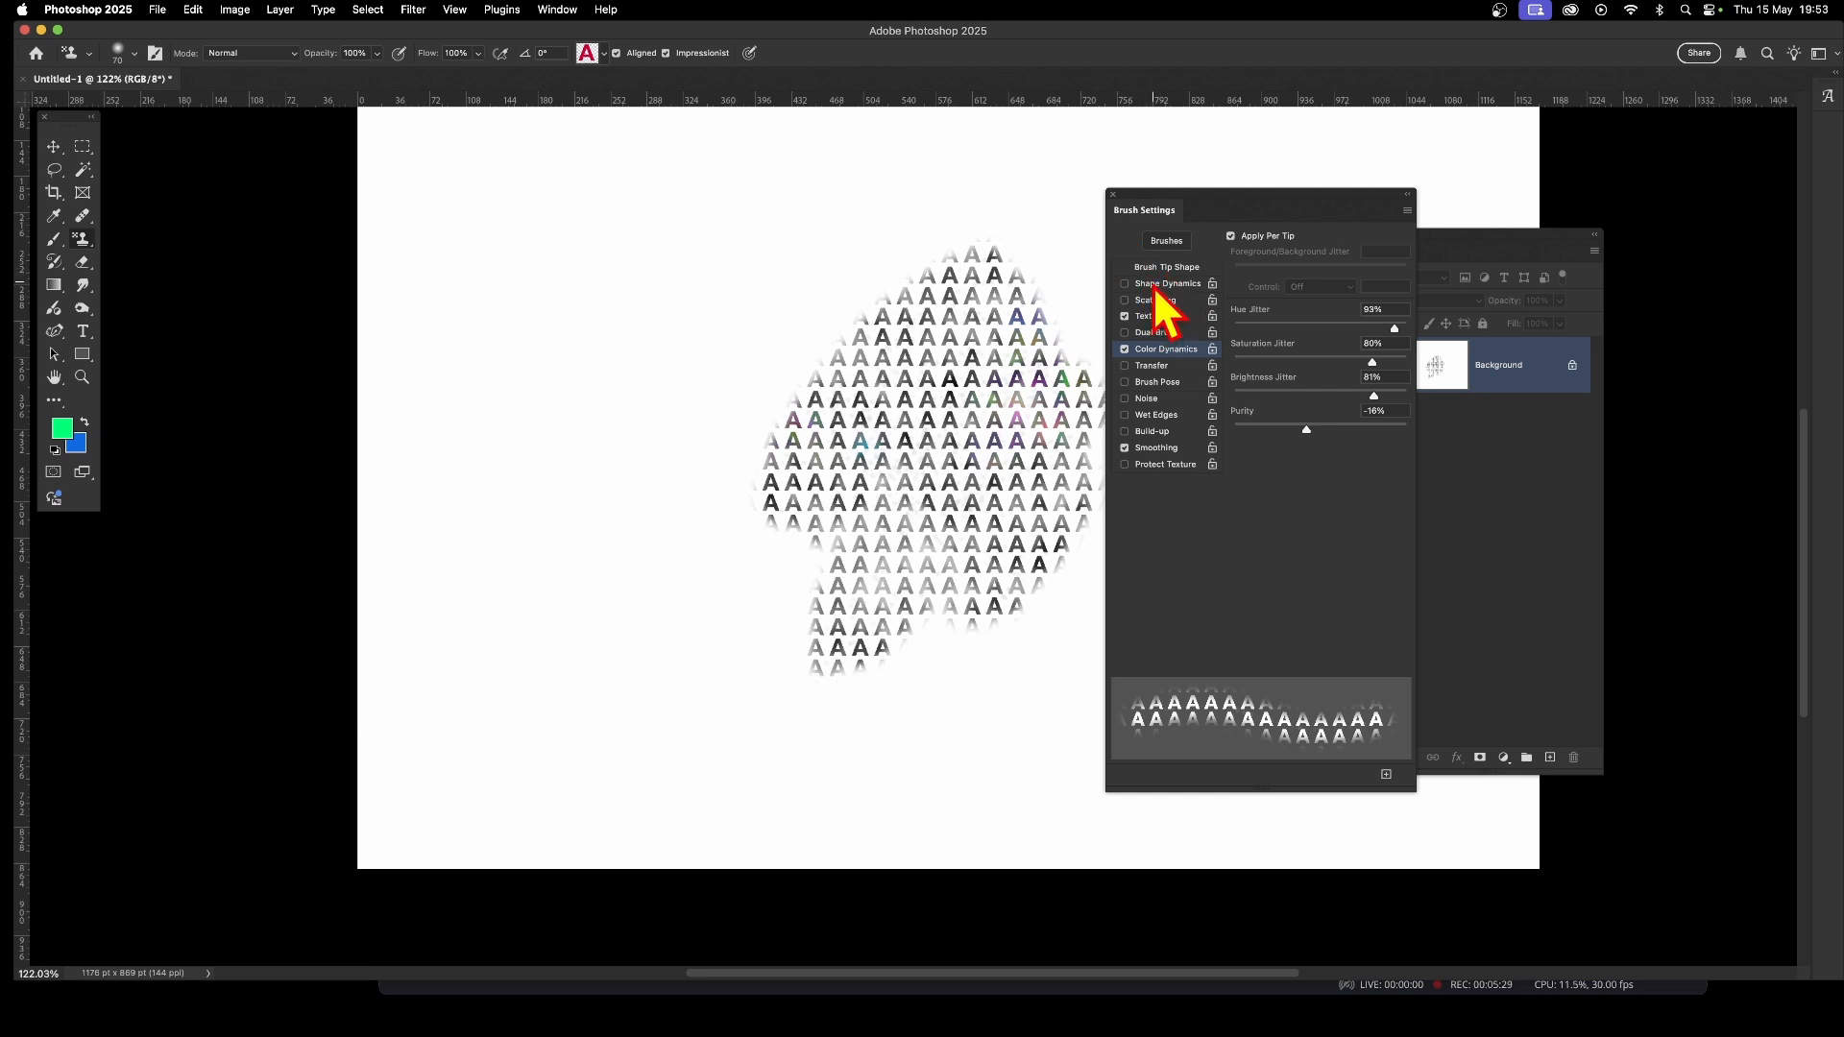
Turn off Apply Per Tip in Color Dynamics and paint more A letters across the middle and left of the canvas.
click(1231, 237)
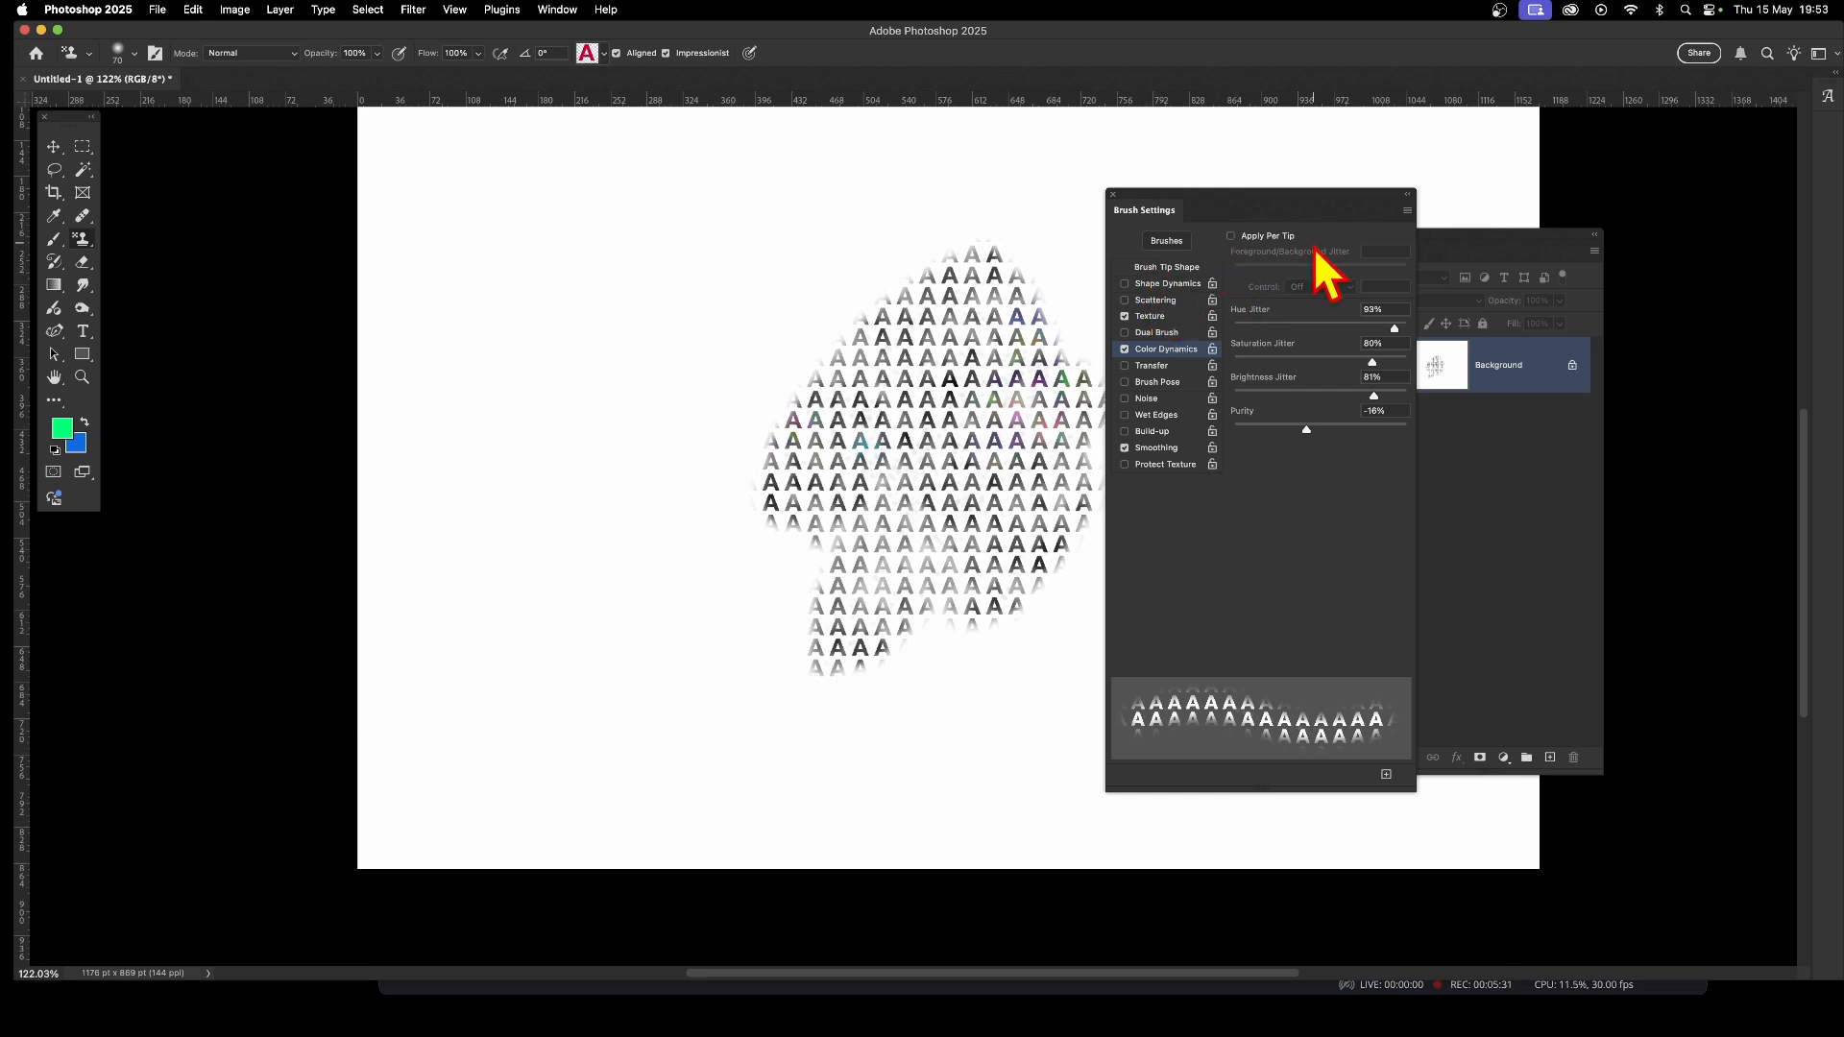
mouse_move(988, 432)
mouse_down()
mouse_move(1009, 581)
mouse_move(957, 714)
mouse_move(985, 708)
mouse_move(972, 694)
mouse_move(827, 764)
mouse_move(908, 633)
mouse_move(993, 583)
mouse_move(906, 523)
mouse_move(894, 440)
mouse_move(872, 530)
mouse_move(925, 450)
mouse_move(787, 519)
mouse_move(781, 491)
mouse_move(645, 526)
mouse_move(732, 442)
mouse_move(673, 373)
mouse_move(701, 410)
mouse_move(707, 344)
mouse_move(684, 384)
mouse_move(742, 368)
mouse_up()
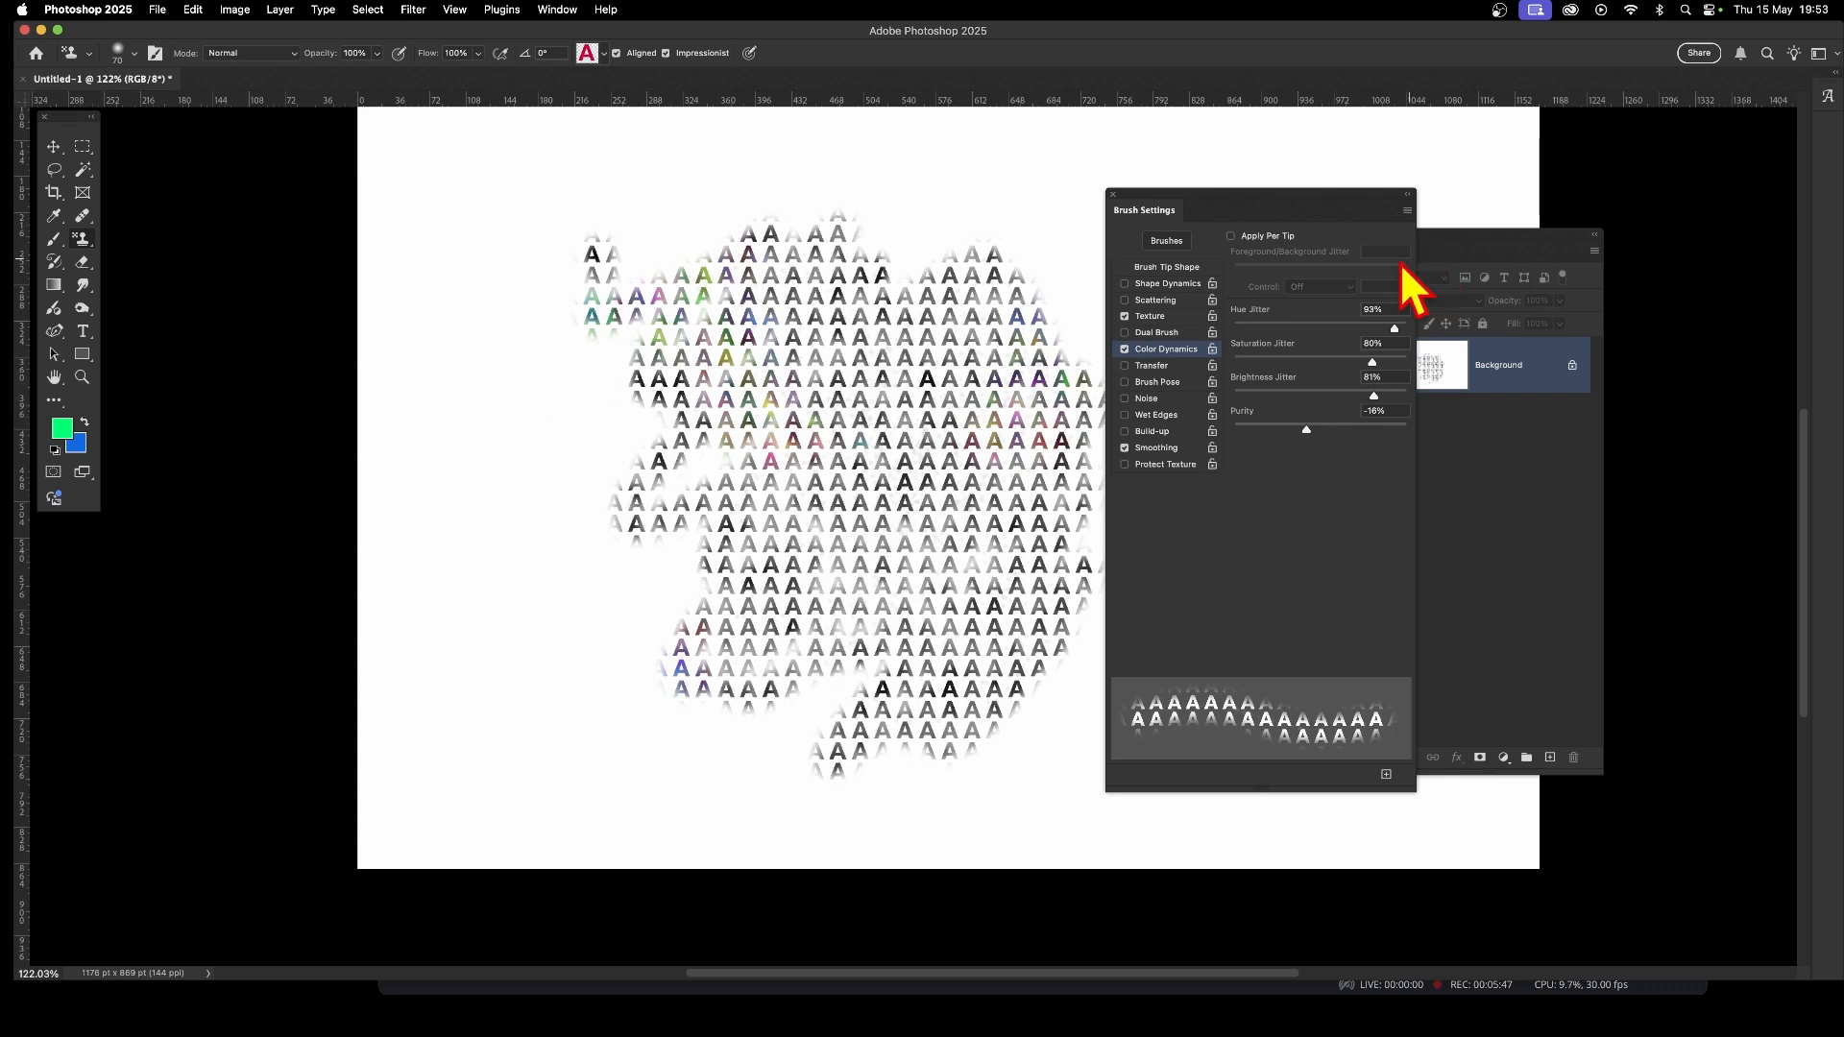
click(1231, 235)
Paint over the existing letters with the texture scale at 2%, and again with a larger texture scale.
click(1157, 316)
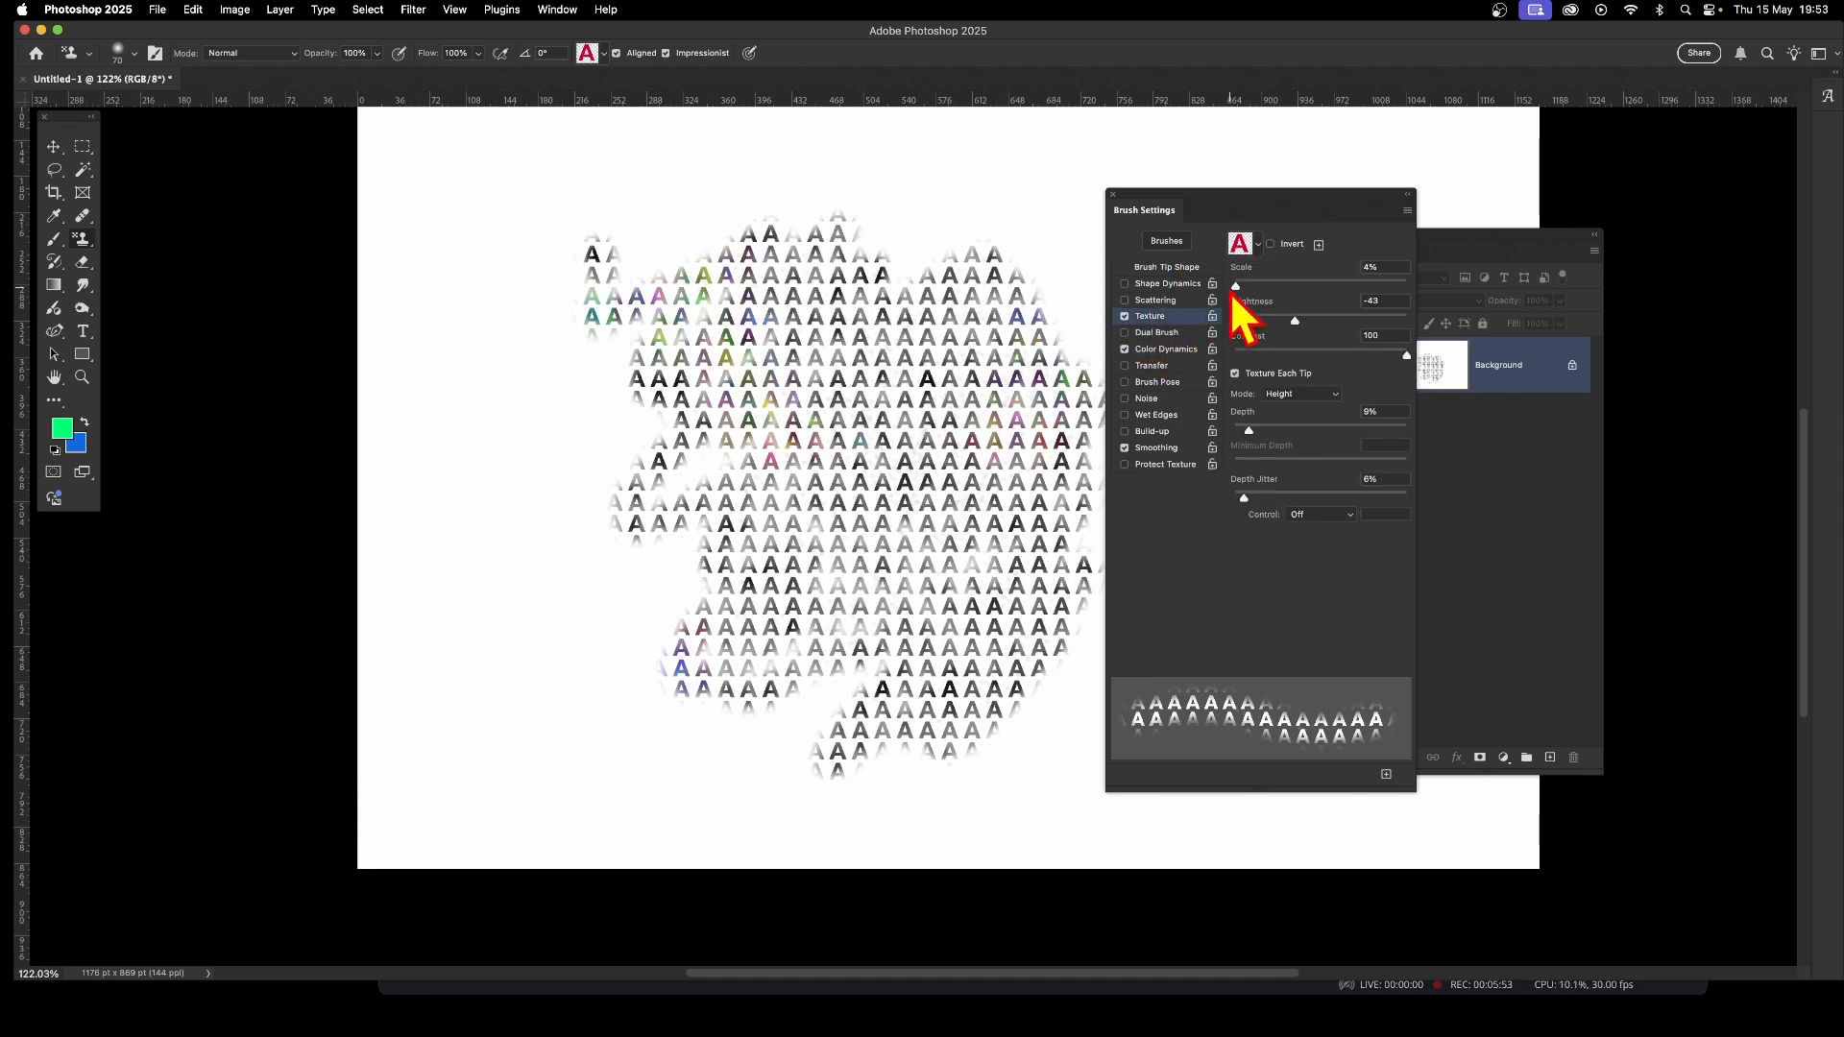
drag(1236, 286, 1234, 286)
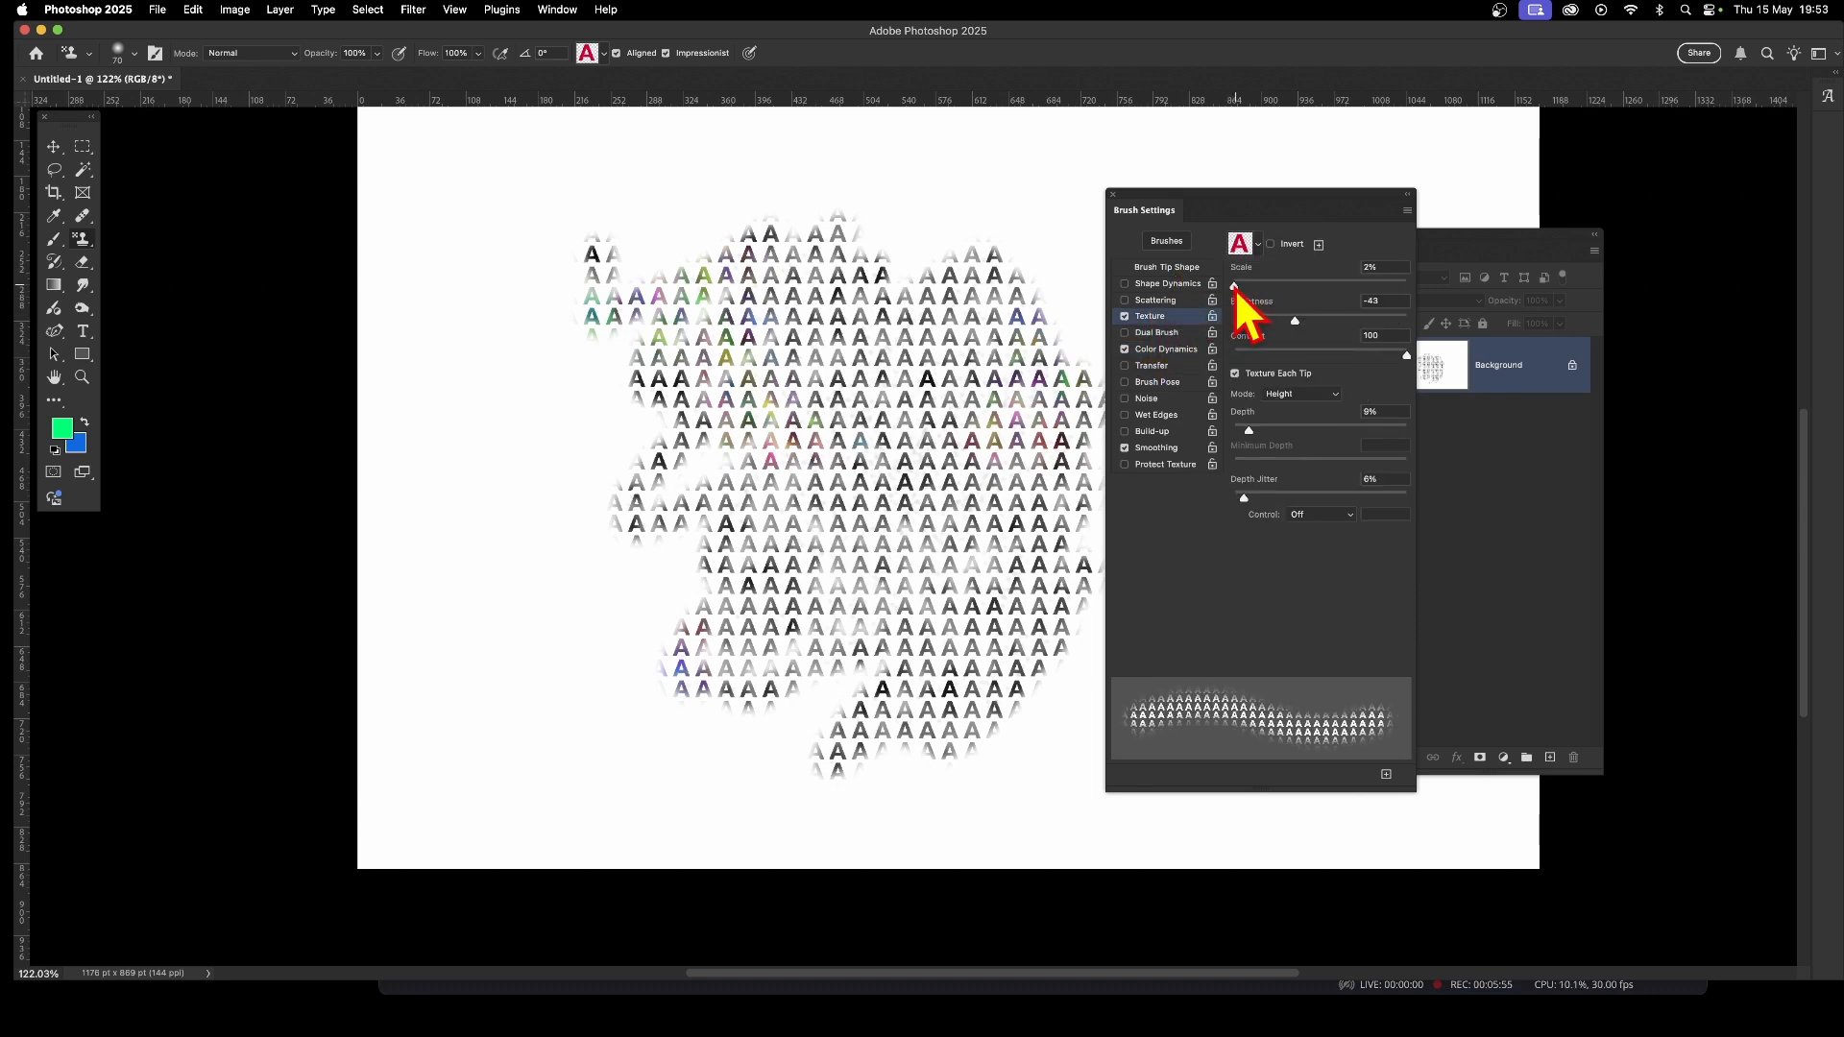
mouse_move(759, 403)
mouse_down()
mouse_move(826, 250)
mouse_move(765, 352)
mouse_move(653, 317)
mouse_move(739, 230)
mouse_move(673, 307)
mouse_move(583, 325)
mouse_move(634, 221)
mouse_move(672, 433)
mouse_move(730, 442)
mouse_move(741, 496)
mouse_move(845, 452)
mouse_move(759, 461)
mouse_move(659, 576)
mouse_move(845, 583)
mouse_move(999, 404)
mouse_move(1000, 247)
mouse_move(748, 264)
mouse_up()
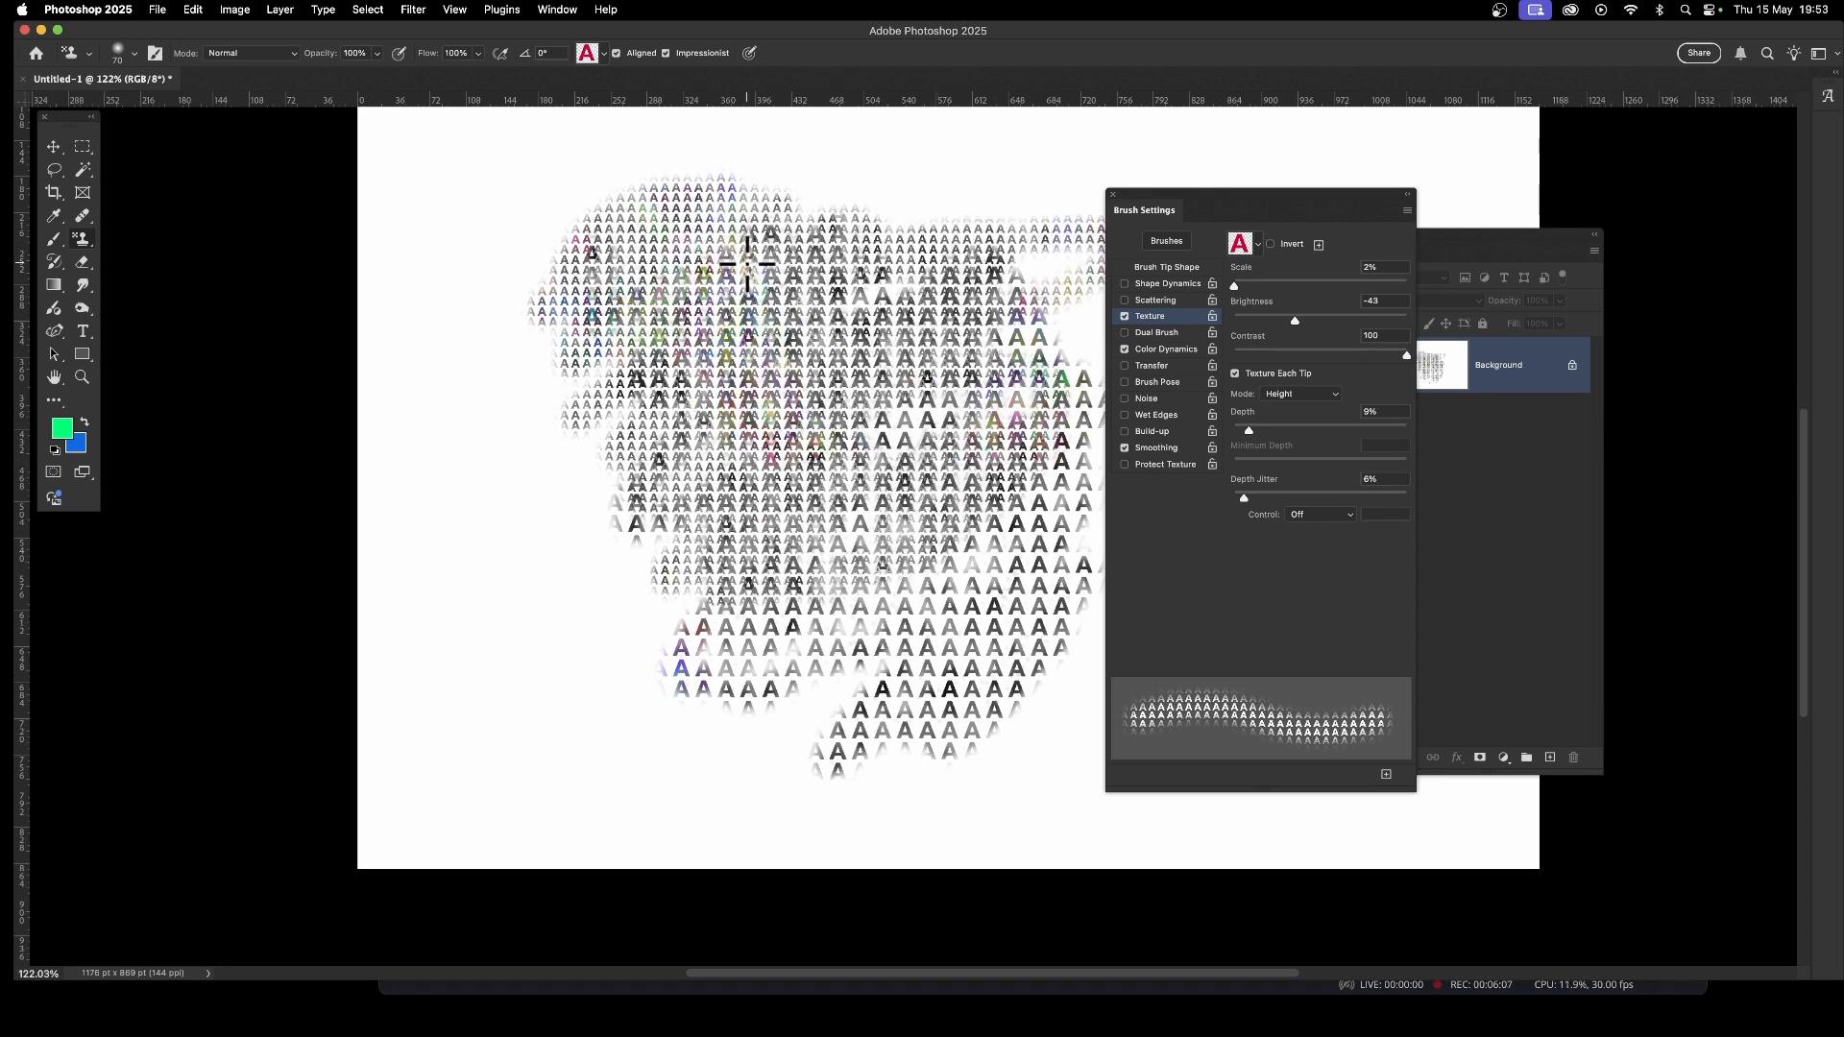
drag(1240, 287, 1264, 286)
mouse_move(631, 475)
mouse_down()
mouse_move(645, 525)
mouse_move(696, 538)
mouse_move(691, 568)
mouse_move(726, 588)
mouse_move(647, 669)
mouse_move(745, 643)
mouse_move(725, 616)
mouse_move(714, 676)
mouse_move(774, 727)
mouse_move(667, 772)
mouse_move(628, 732)
mouse_move(586, 537)
mouse_move(491, 514)
mouse_move(694, 277)
mouse_move(765, 320)
mouse_move(656, 413)
mouse_move(676, 340)
mouse_move(711, 348)
mouse_move(749, 201)
mouse_move(746, 240)
mouse_move(696, 251)
mouse_move(661, 216)
mouse_move(669, 154)
mouse_move(671, 202)
mouse_move(714, 195)
mouse_move(749, 273)
mouse_move(821, 231)
mouse_move(830, 251)
mouse_move(872, 230)
mouse_move(772, 252)
mouse_move(866, 258)
mouse_move(754, 317)
mouse_move(696, 321)
mouse_move(660, 269)
mouse_move(602, 260)
mouse_move(643, 258)
mouse_move(588, 174)
mouse_move(720, 152)
mouse_move(631, 202)
mouse_move(813, 144)
mouse_up()
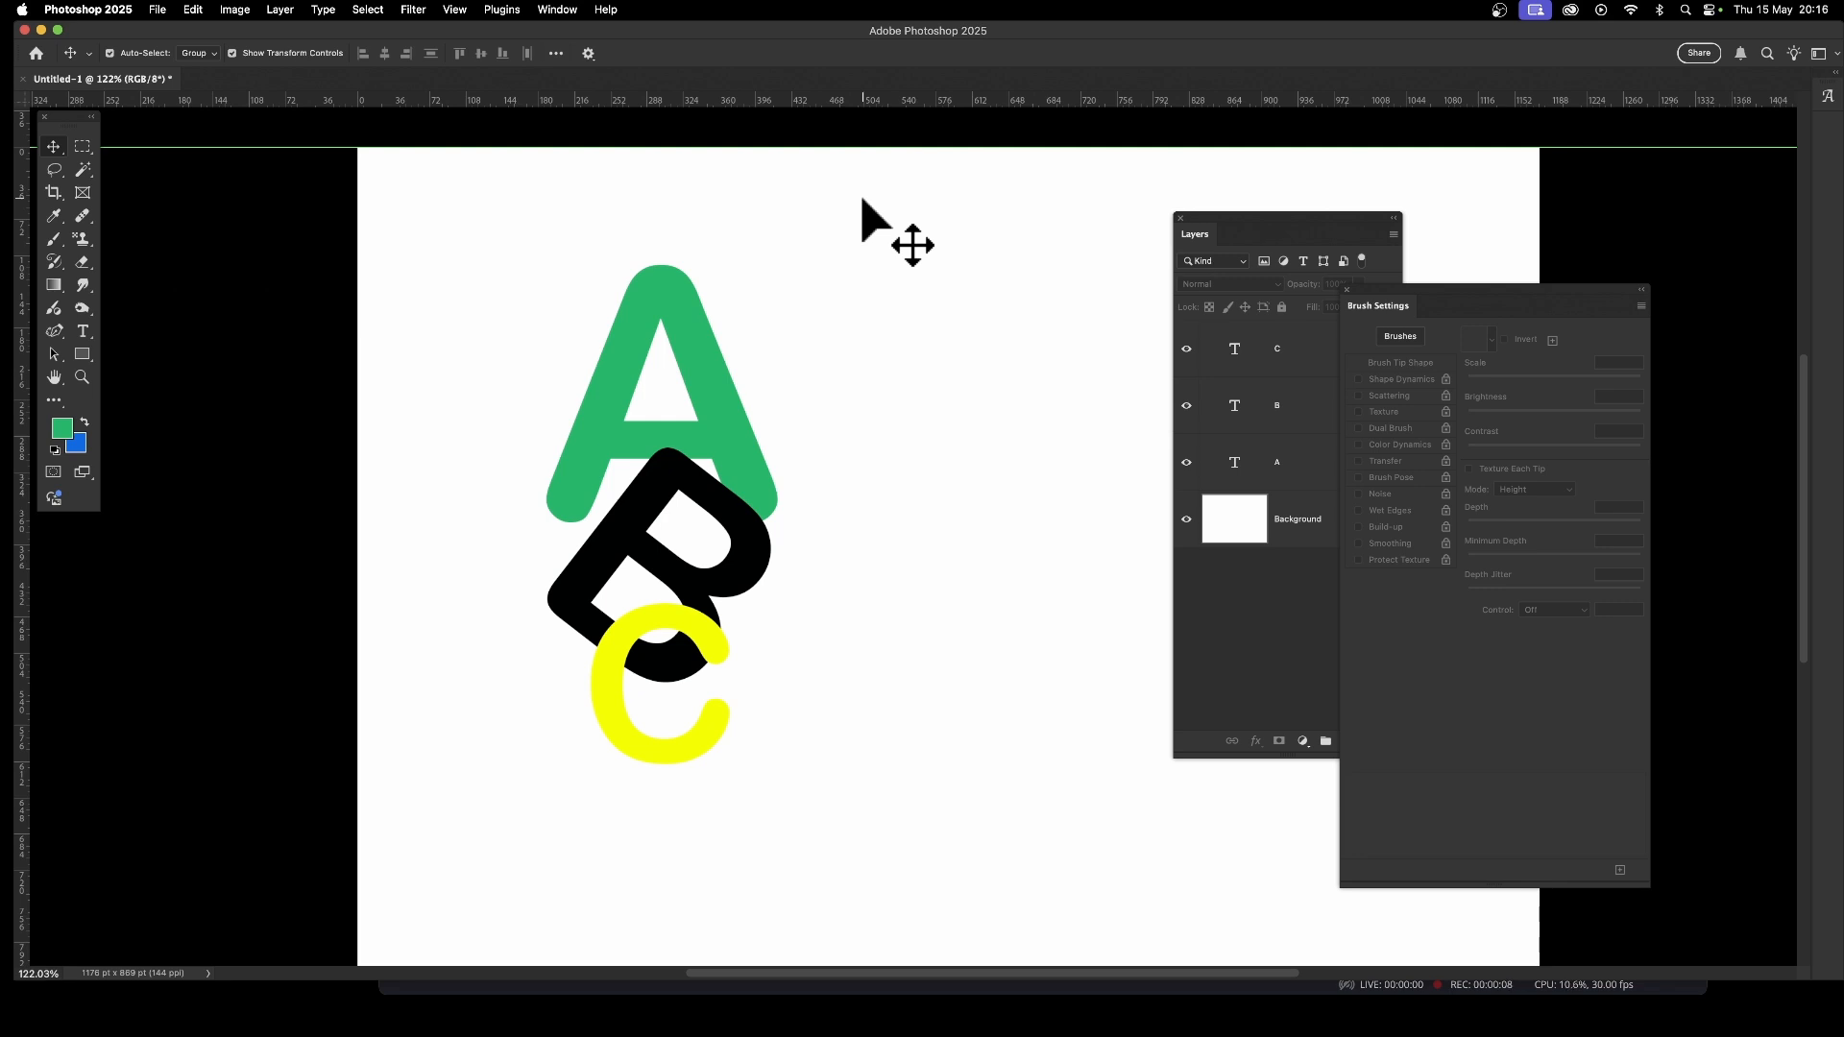
click(659, 379)
click(647, 548)
click(661, 363)
click(672, 575)
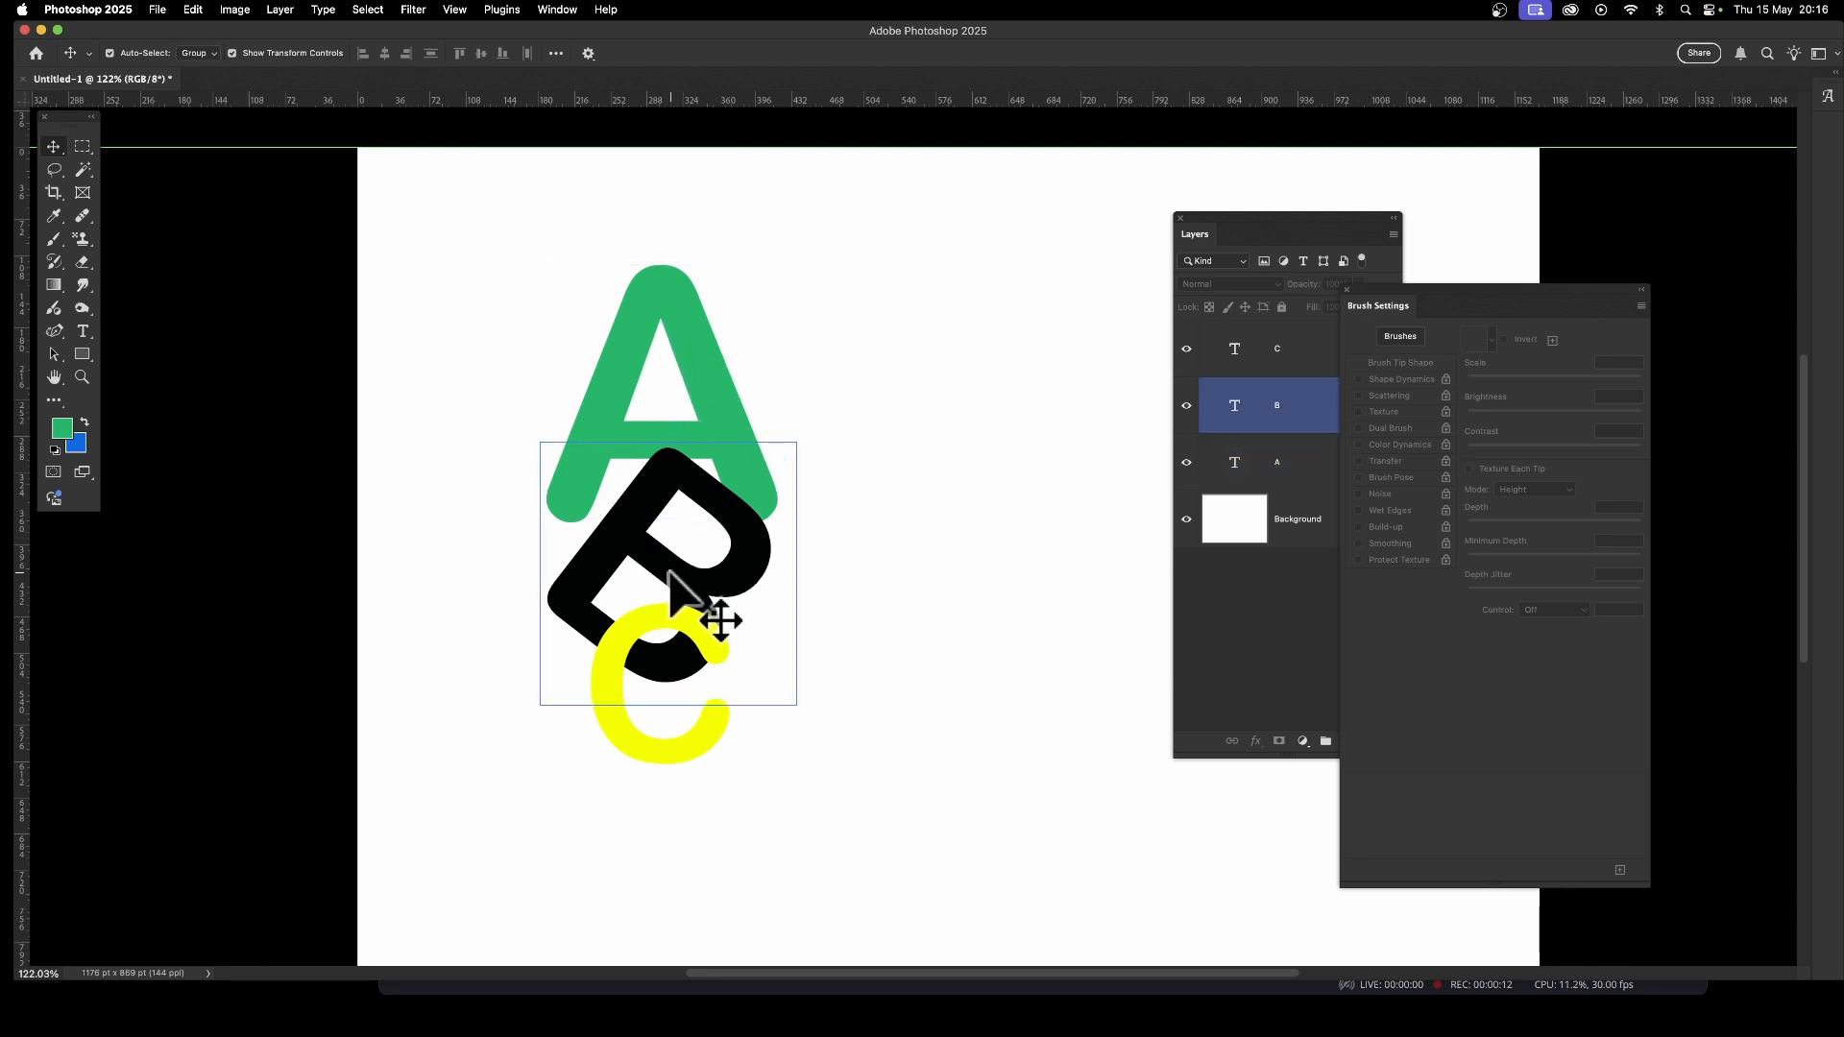
click(665, 666)
click(651, 519)
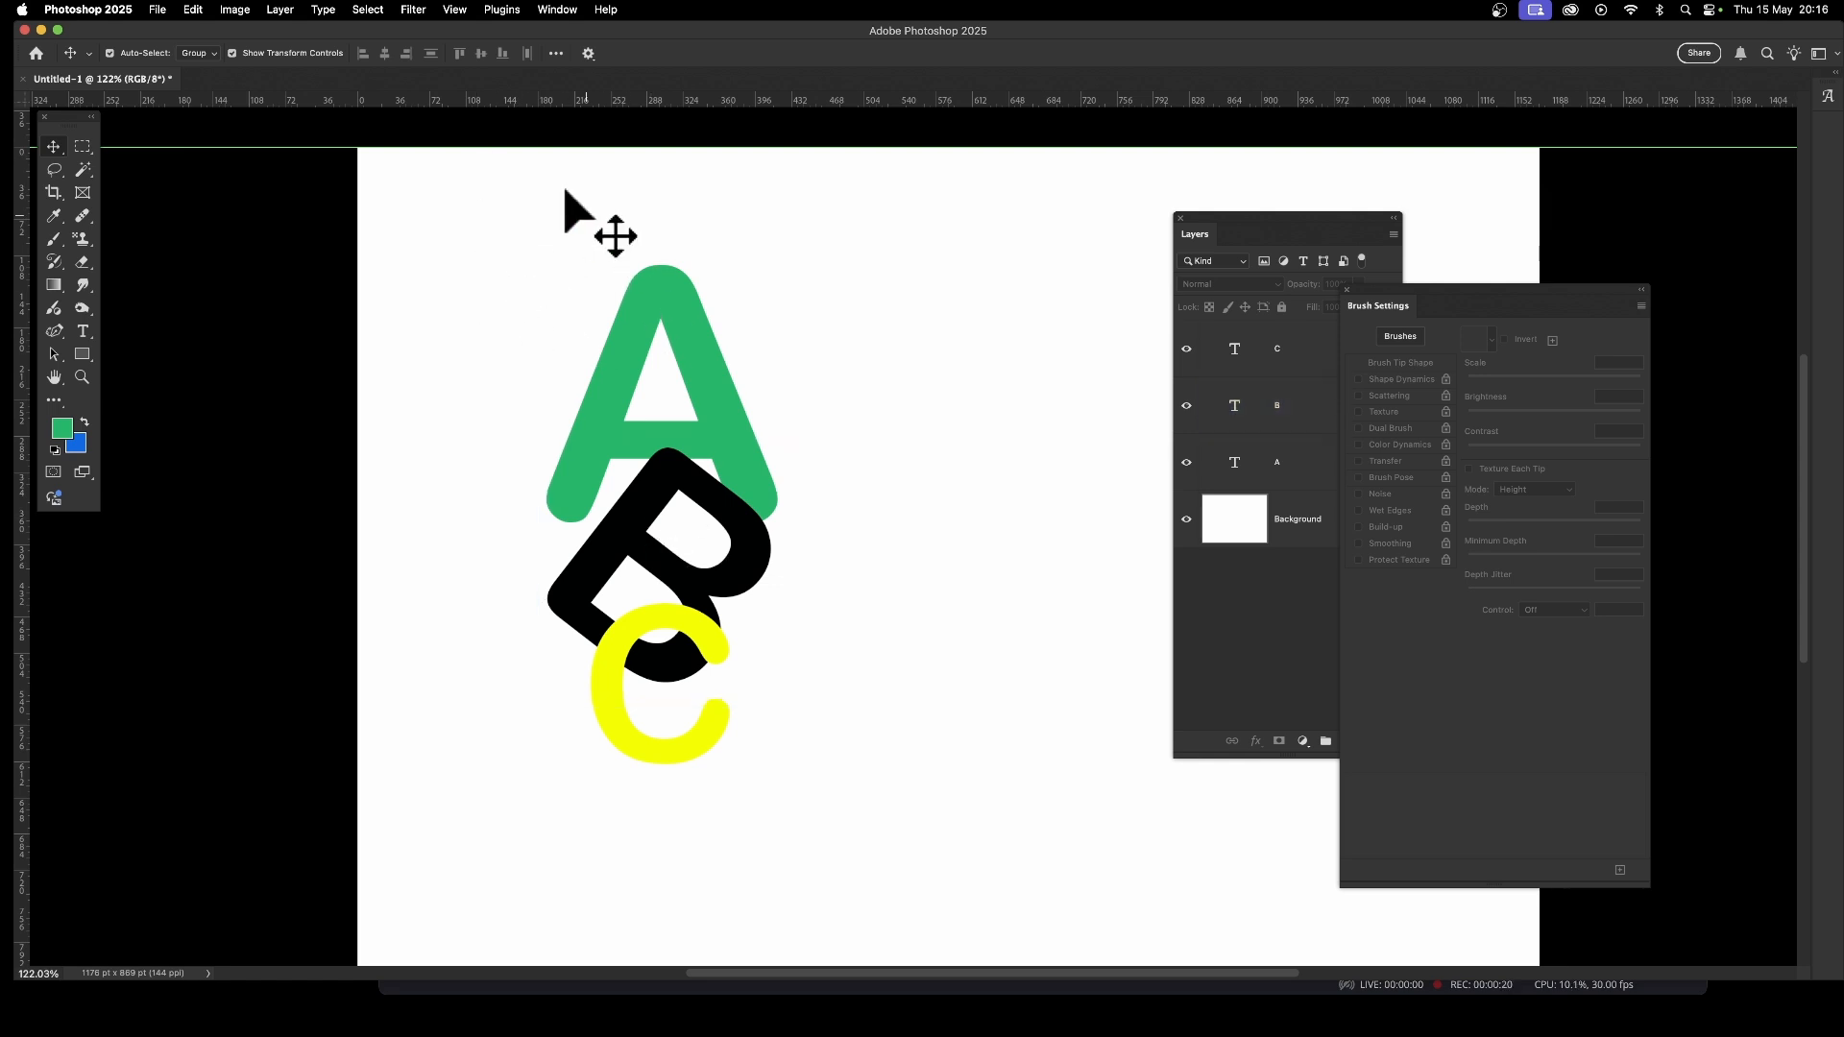
Select the A, B and C text layers together, shift them slightly up and right, and enlarge them to about 130%.
drag(451, 212, 850, 826)
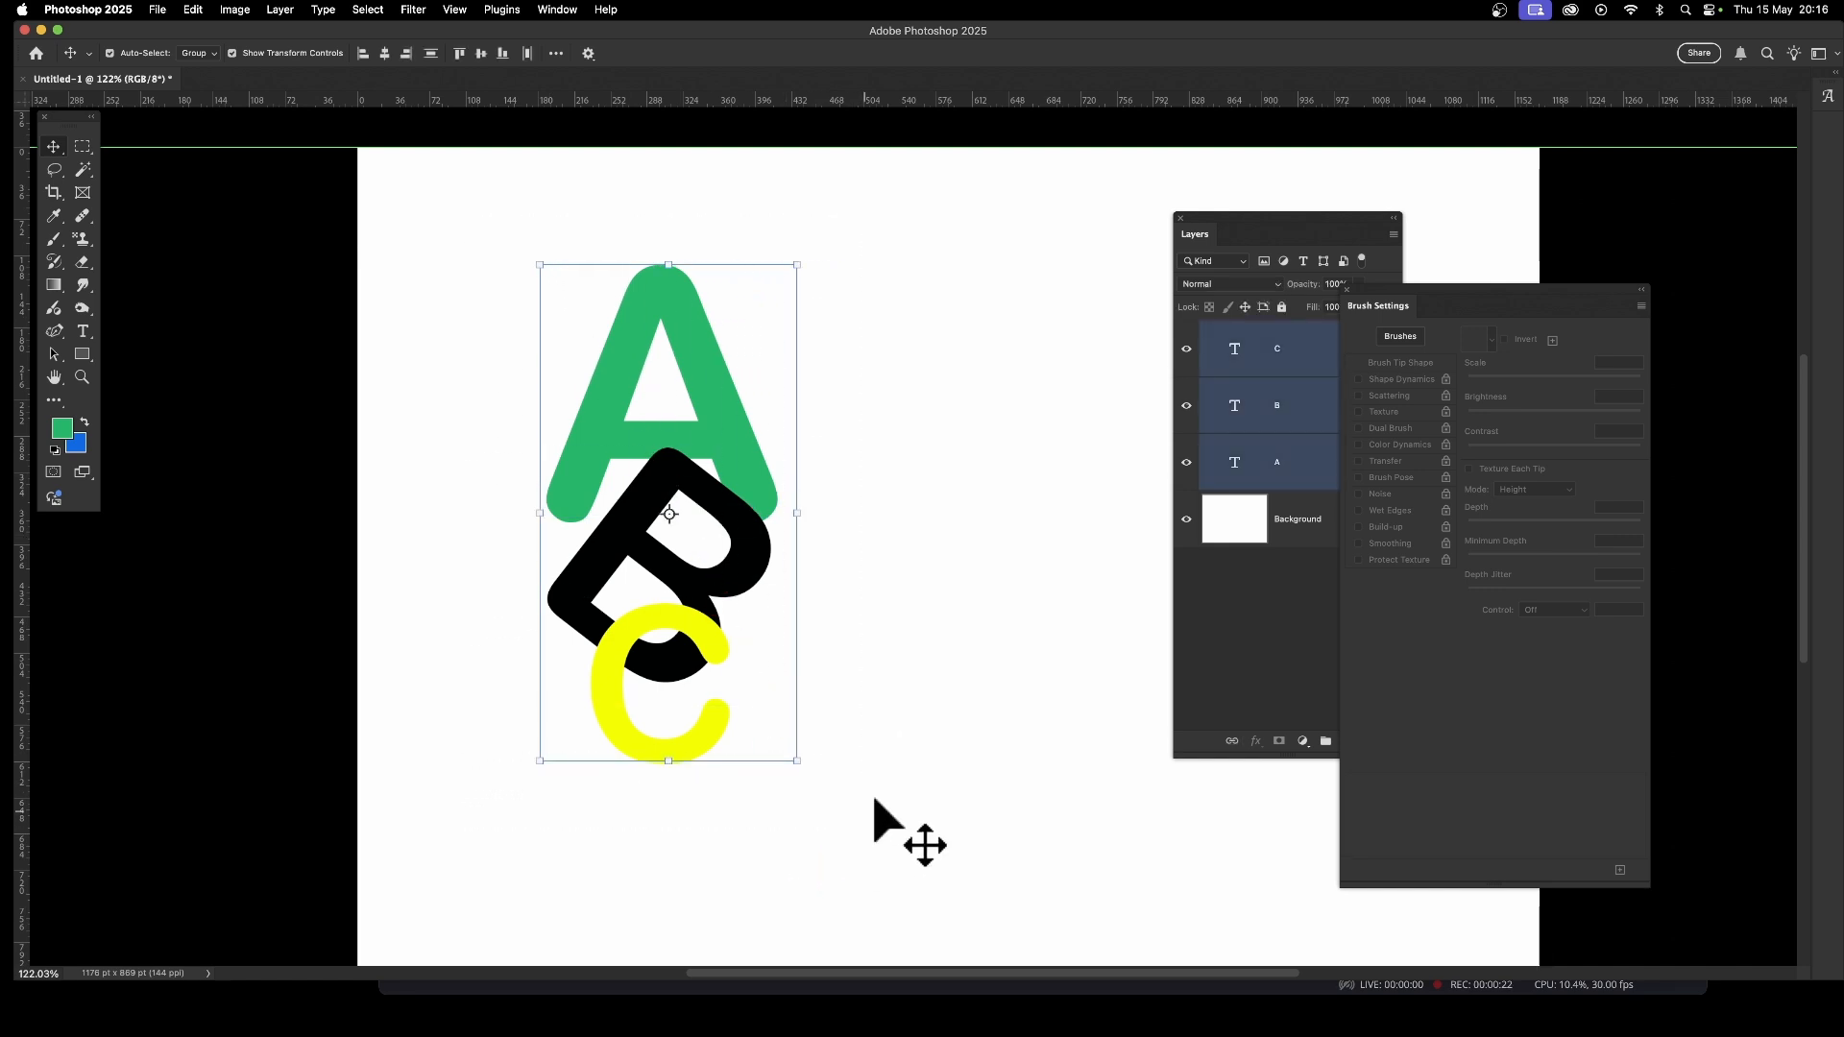
drag(810, 358, 772, 401)
key(ctrl+t)
drag(836, 701, 911, 848)
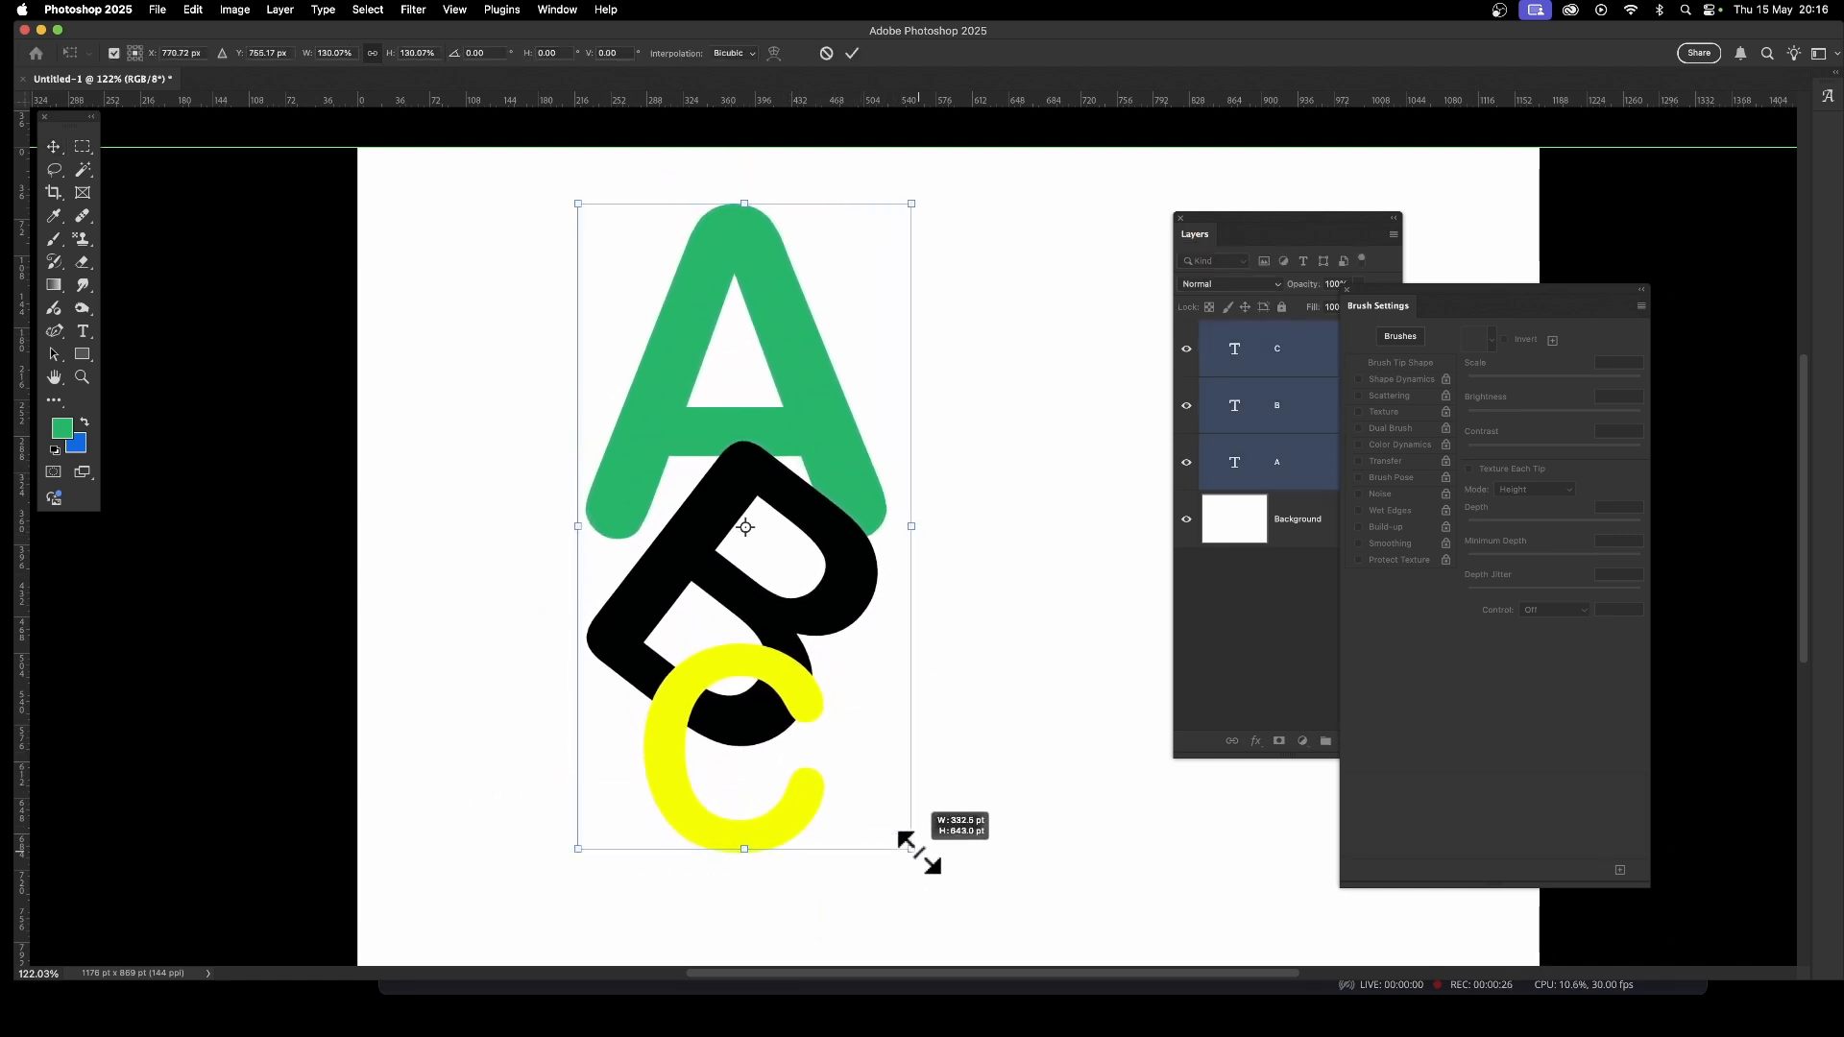
click(852, 53)
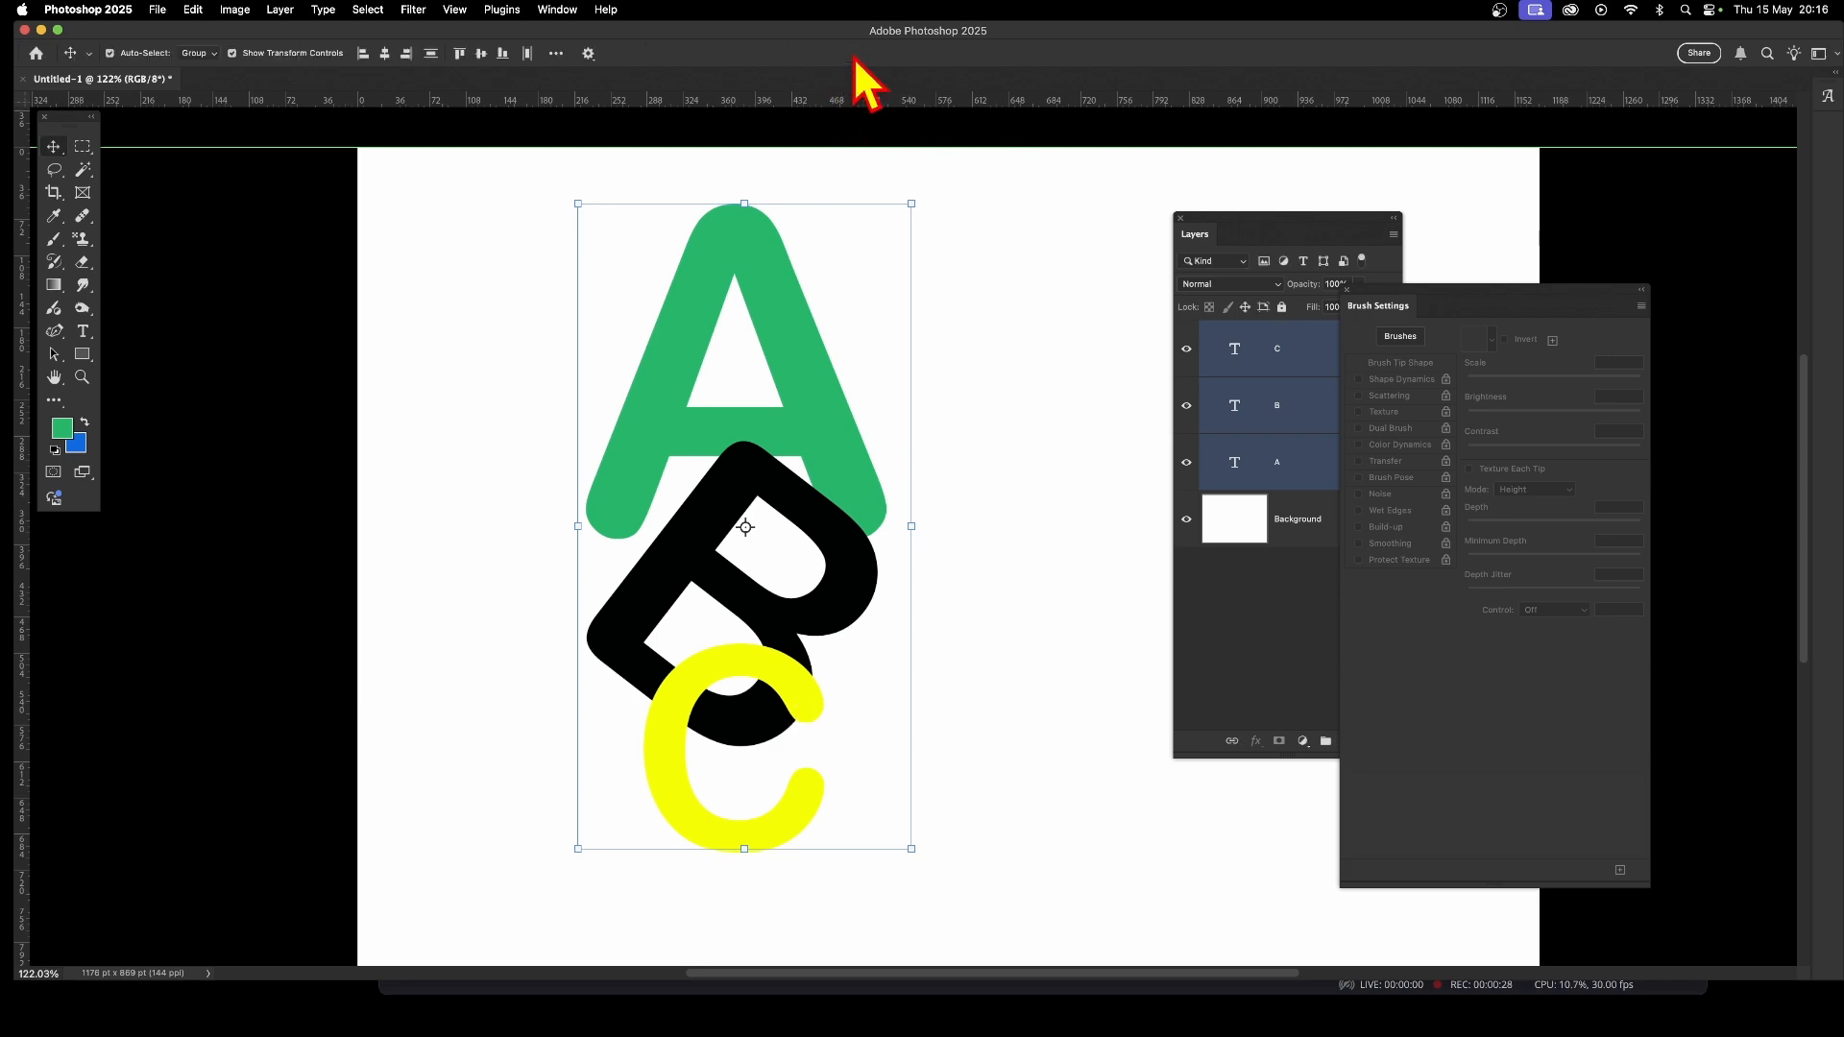
Hide the Background layer and make a rectangular marquee selection around the stacked A, B and C letters.
click(1187, 519)
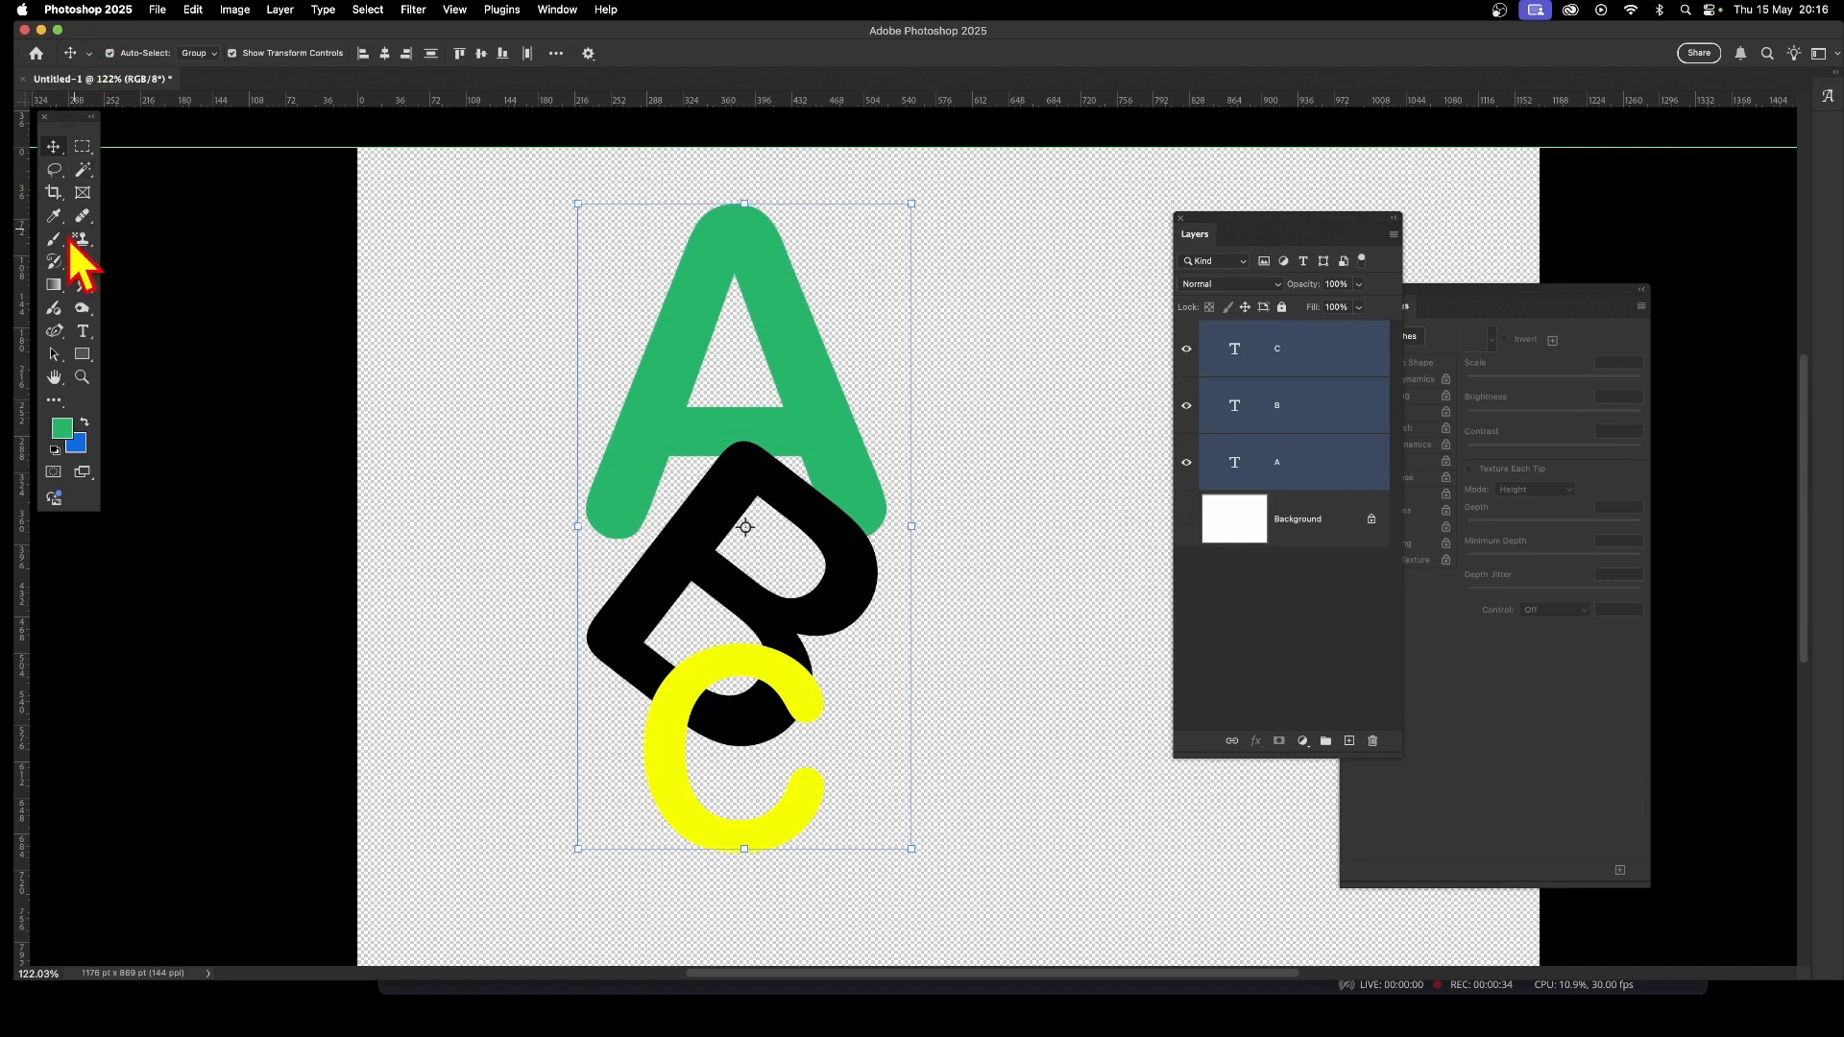
drag(83, 147, 172, 144)
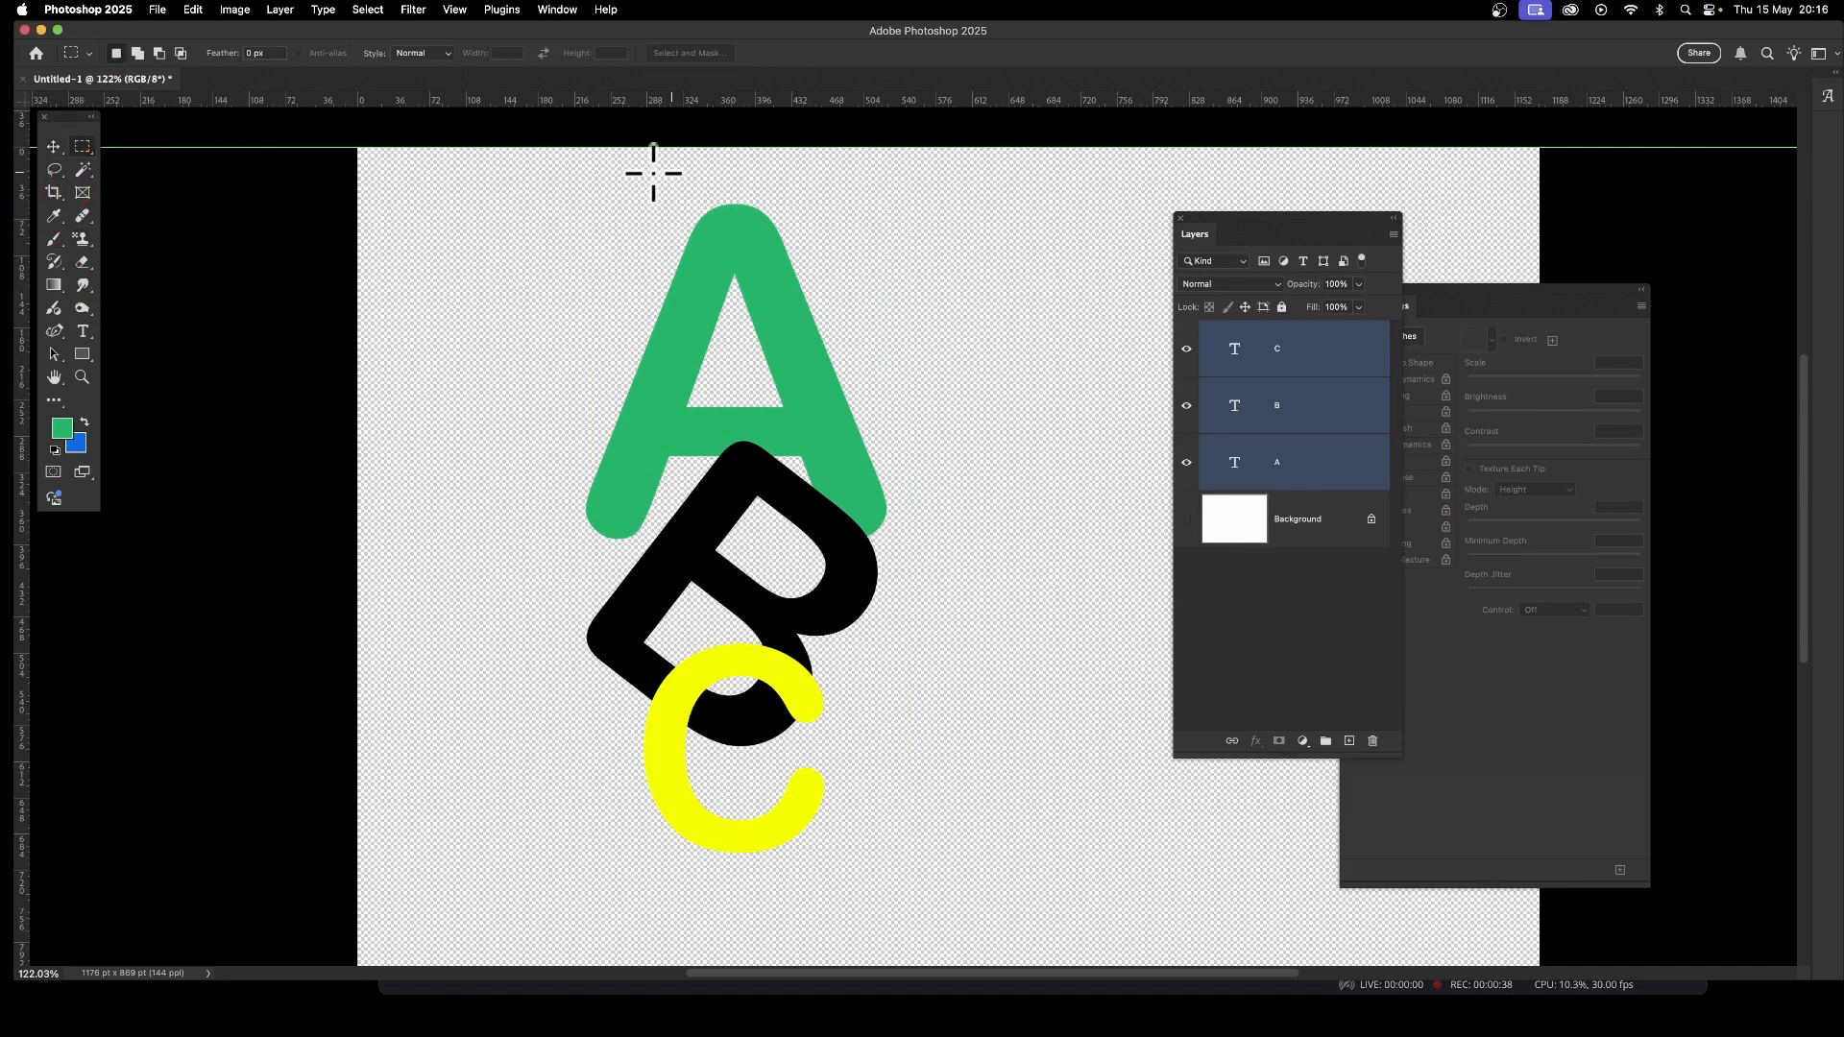
drag(577, 173, 900, 873)
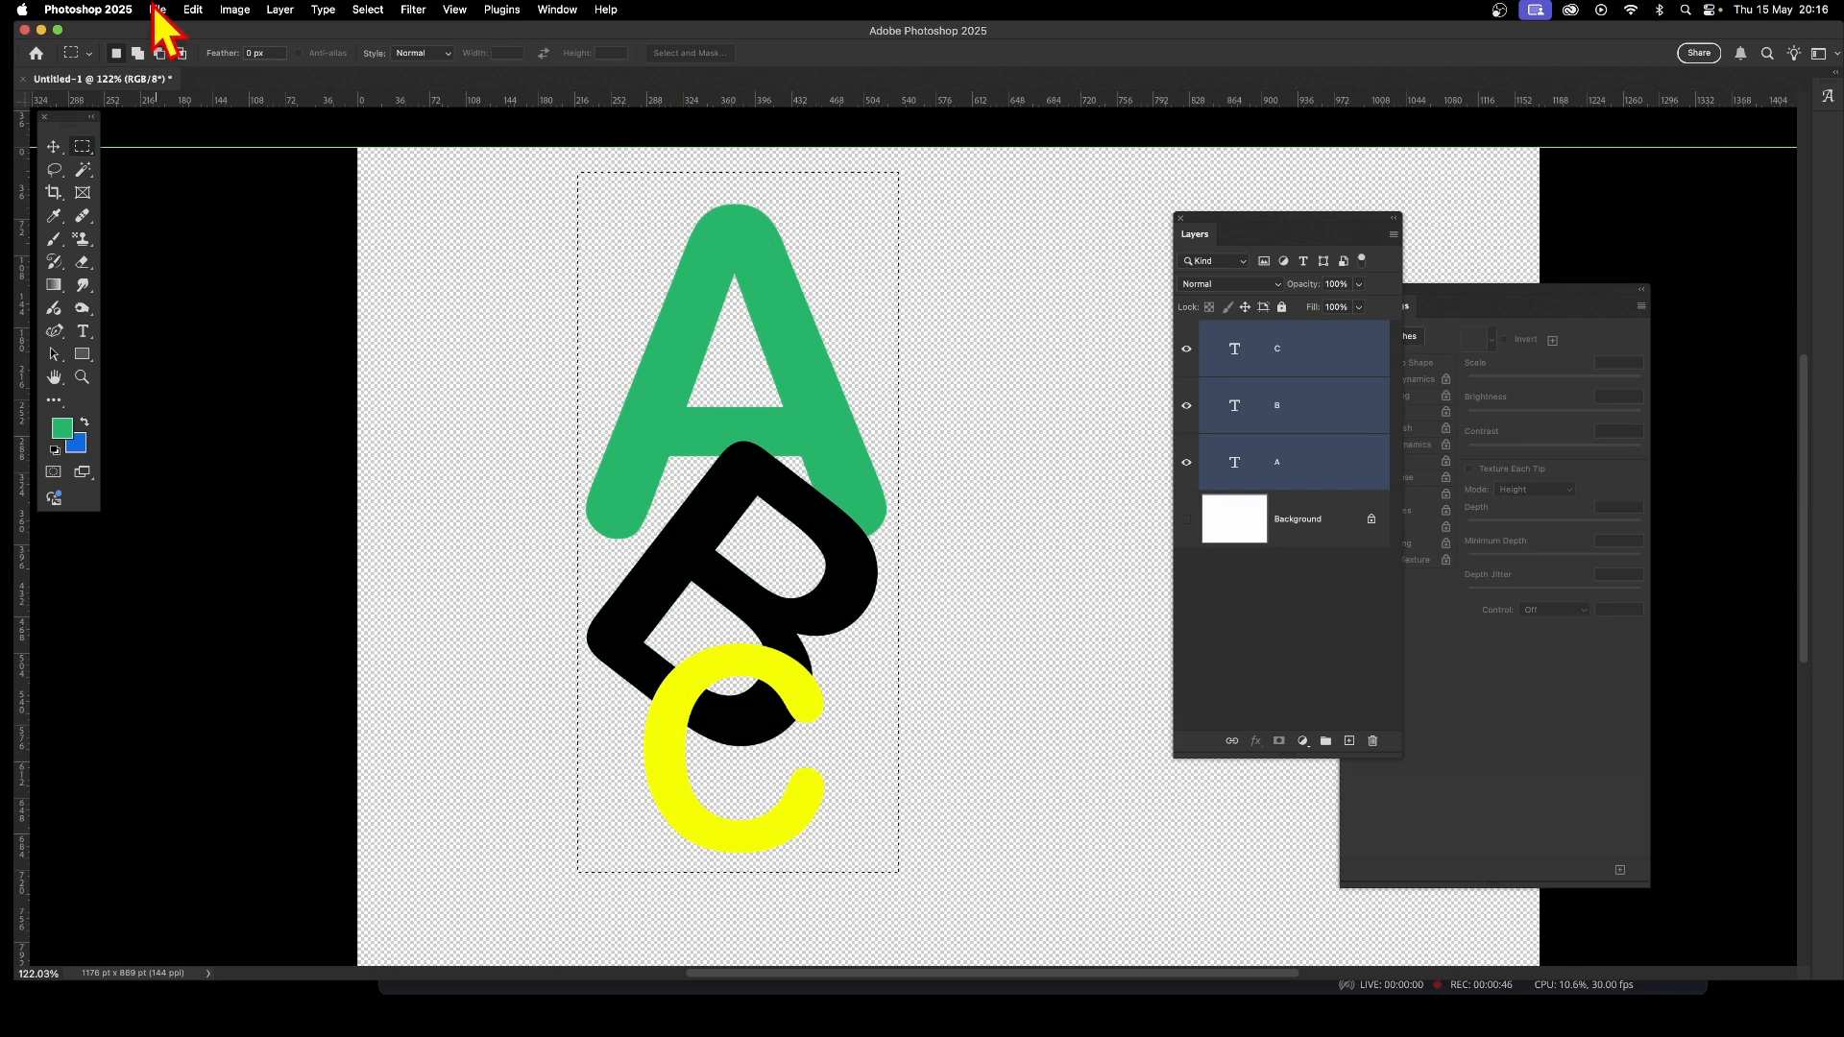
Define the selected stack of A, B and C letters as a new pattern named Pattern 1.
click(192, 10)
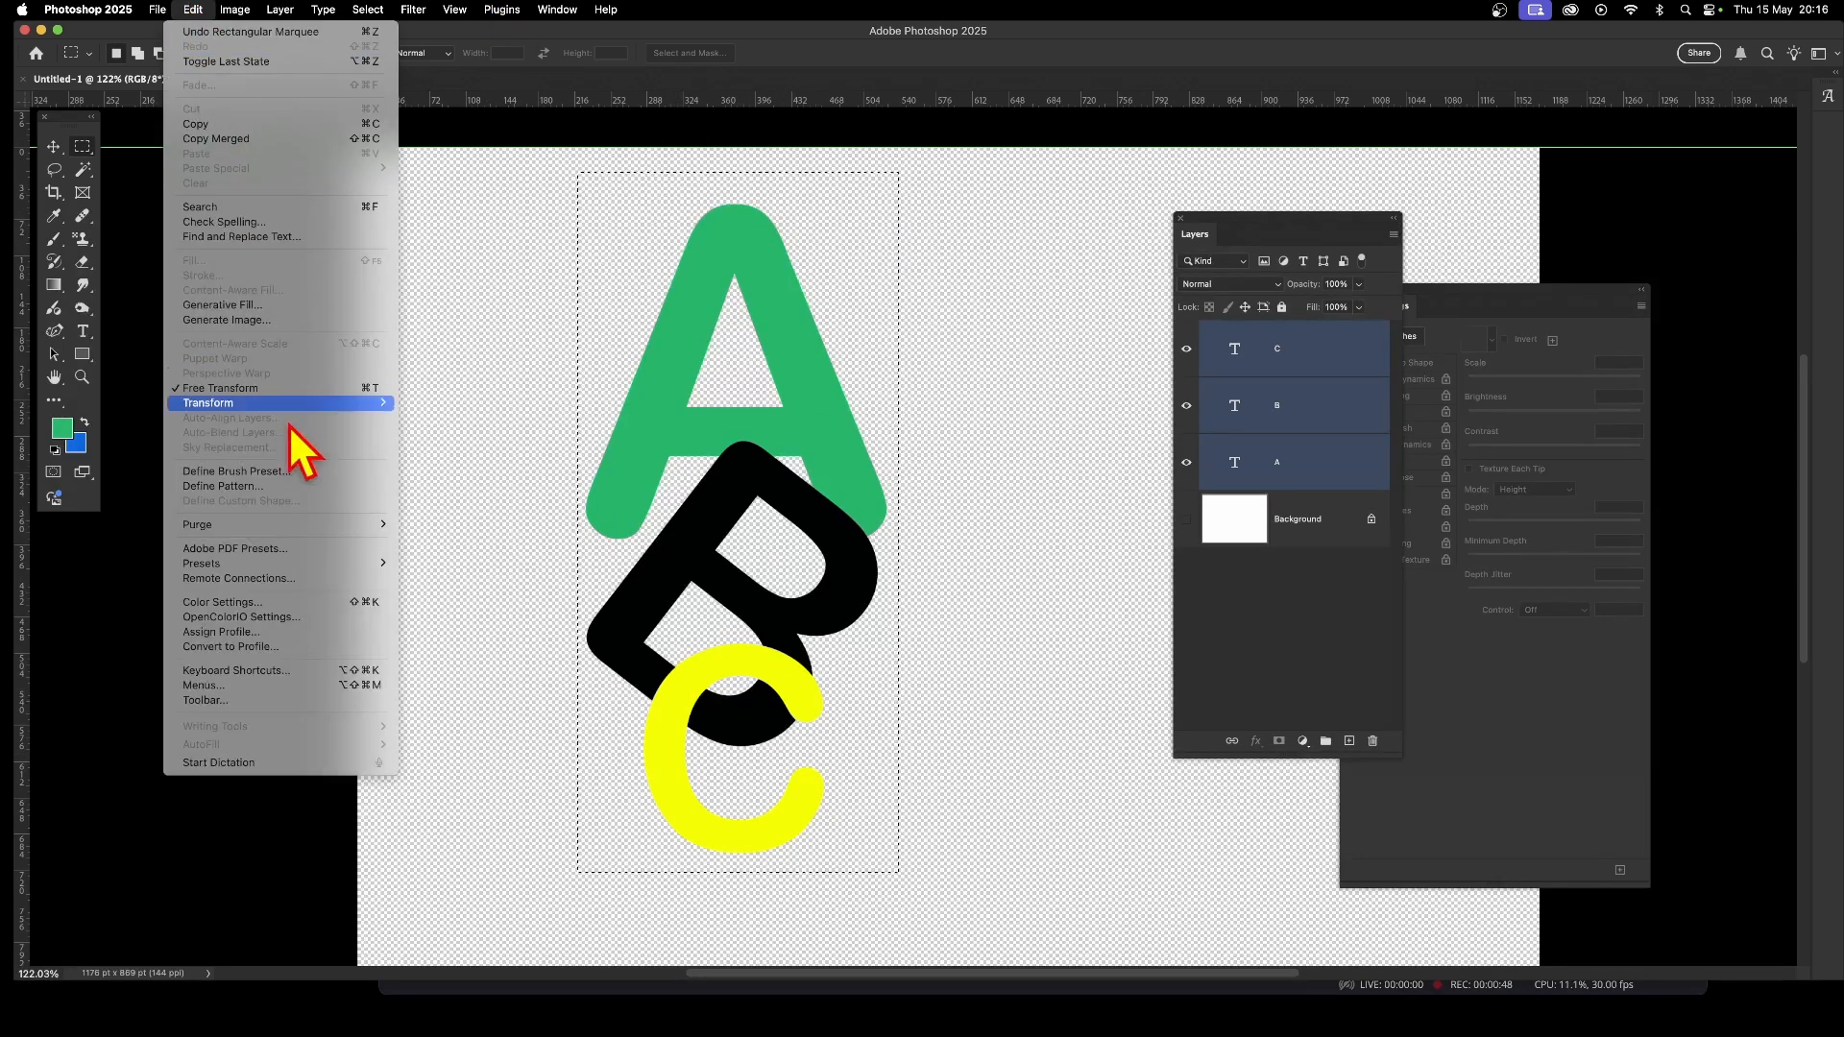
click(292, 488)
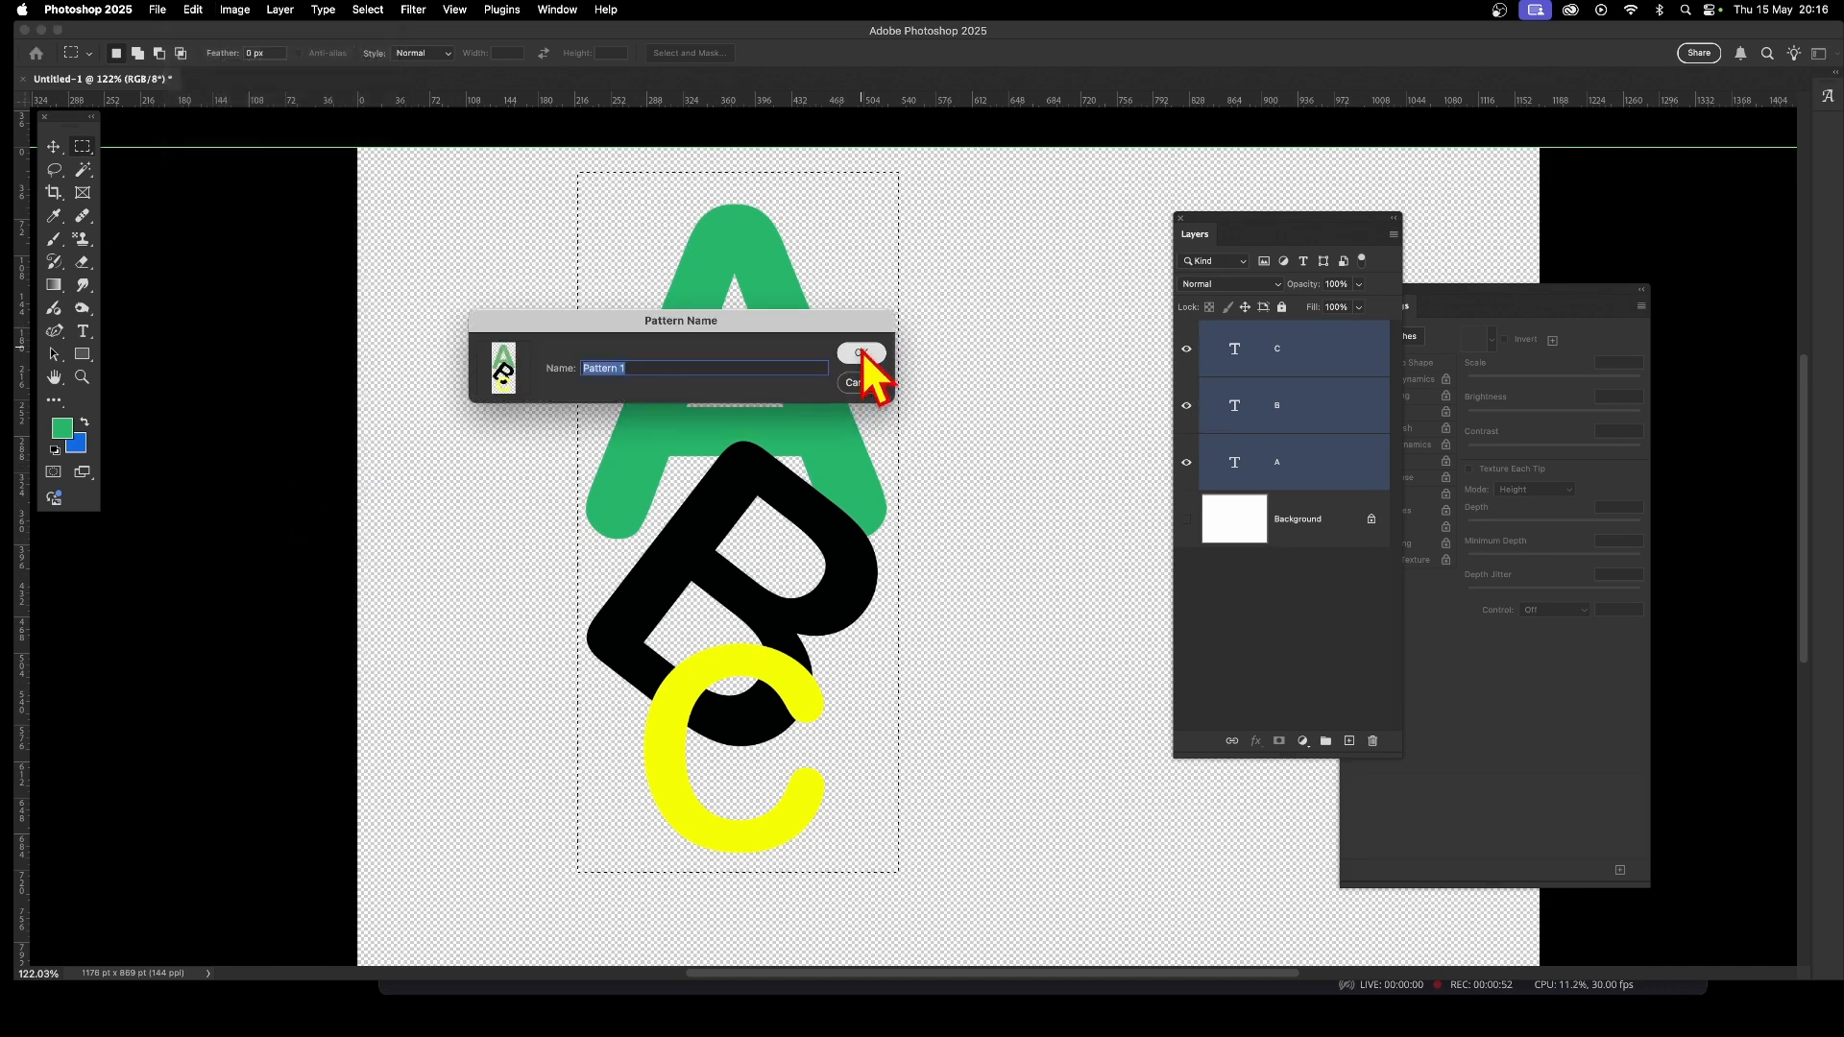
click(862, 355)
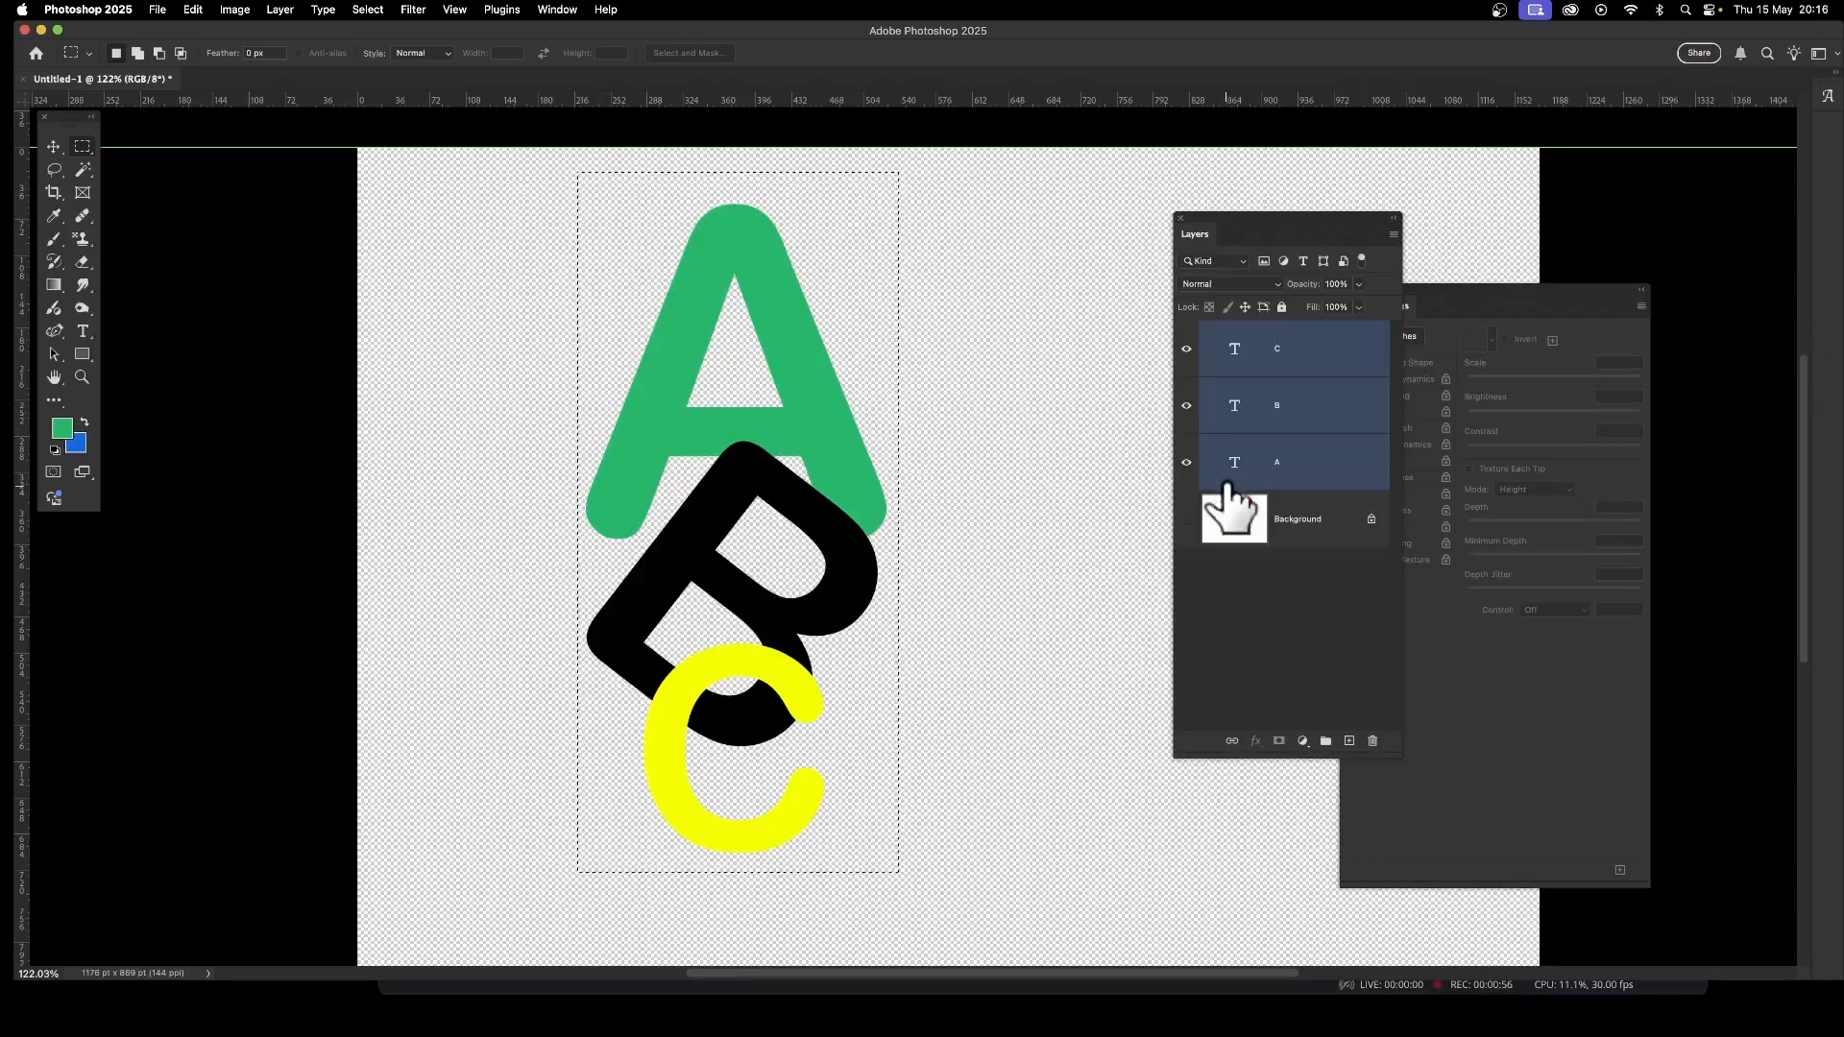
Delete the A, B and C text layers and deselect the marquee selection.
click(1372, 741)
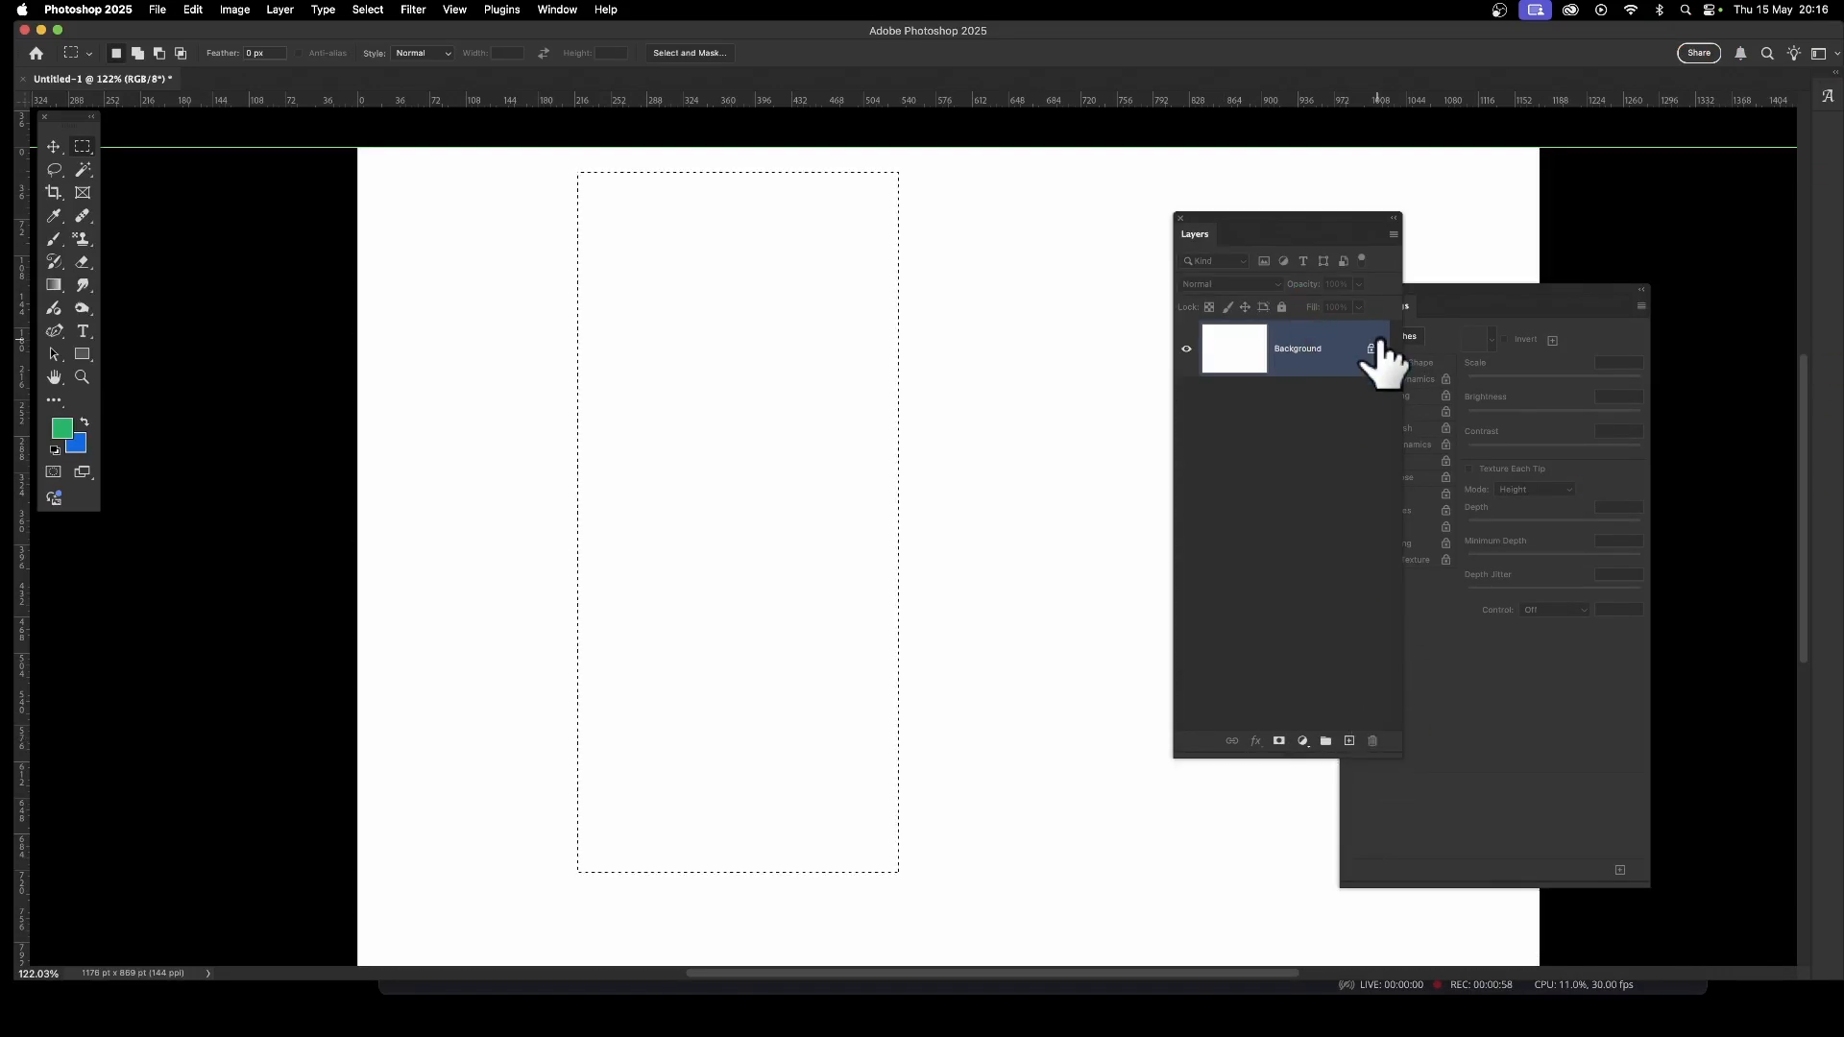
click(375, 9)
click(386, 50)
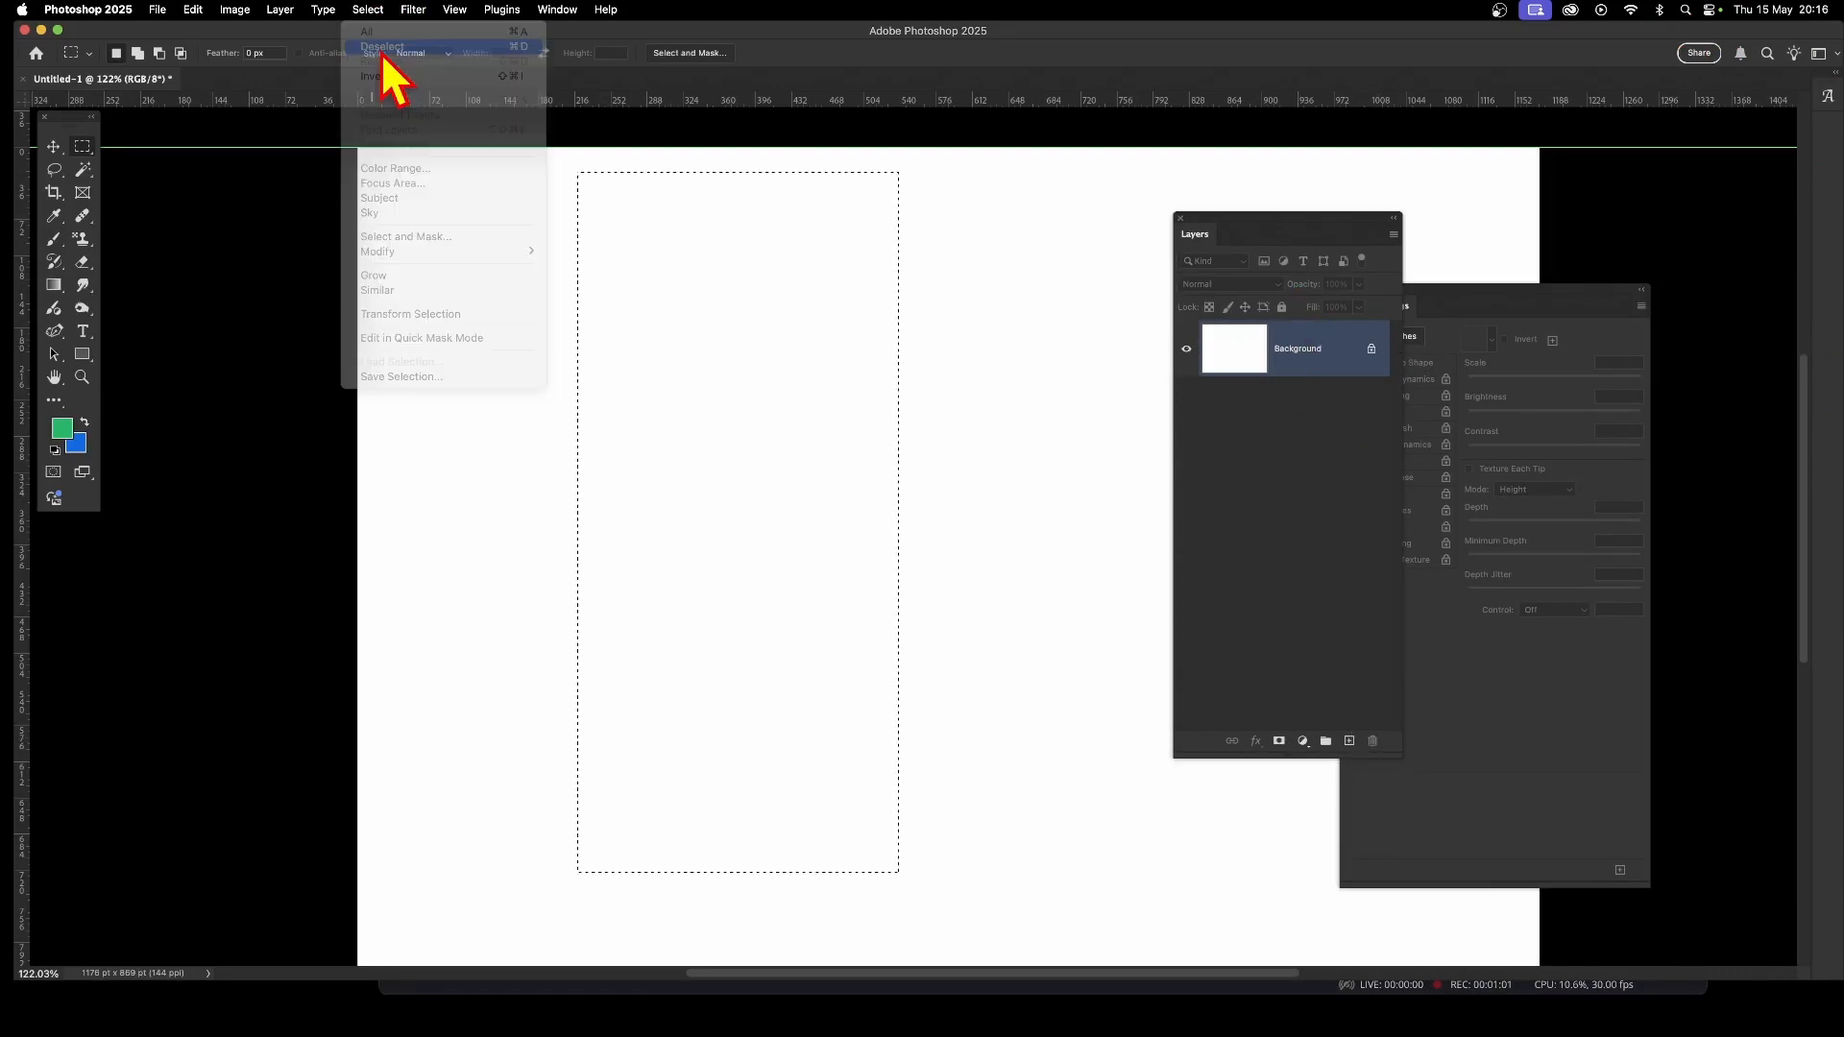
Activate the Brush Tool and choose the new ABC pattern as its texture in Brush Settings.
right_click(55, 247)
click(144, 242)
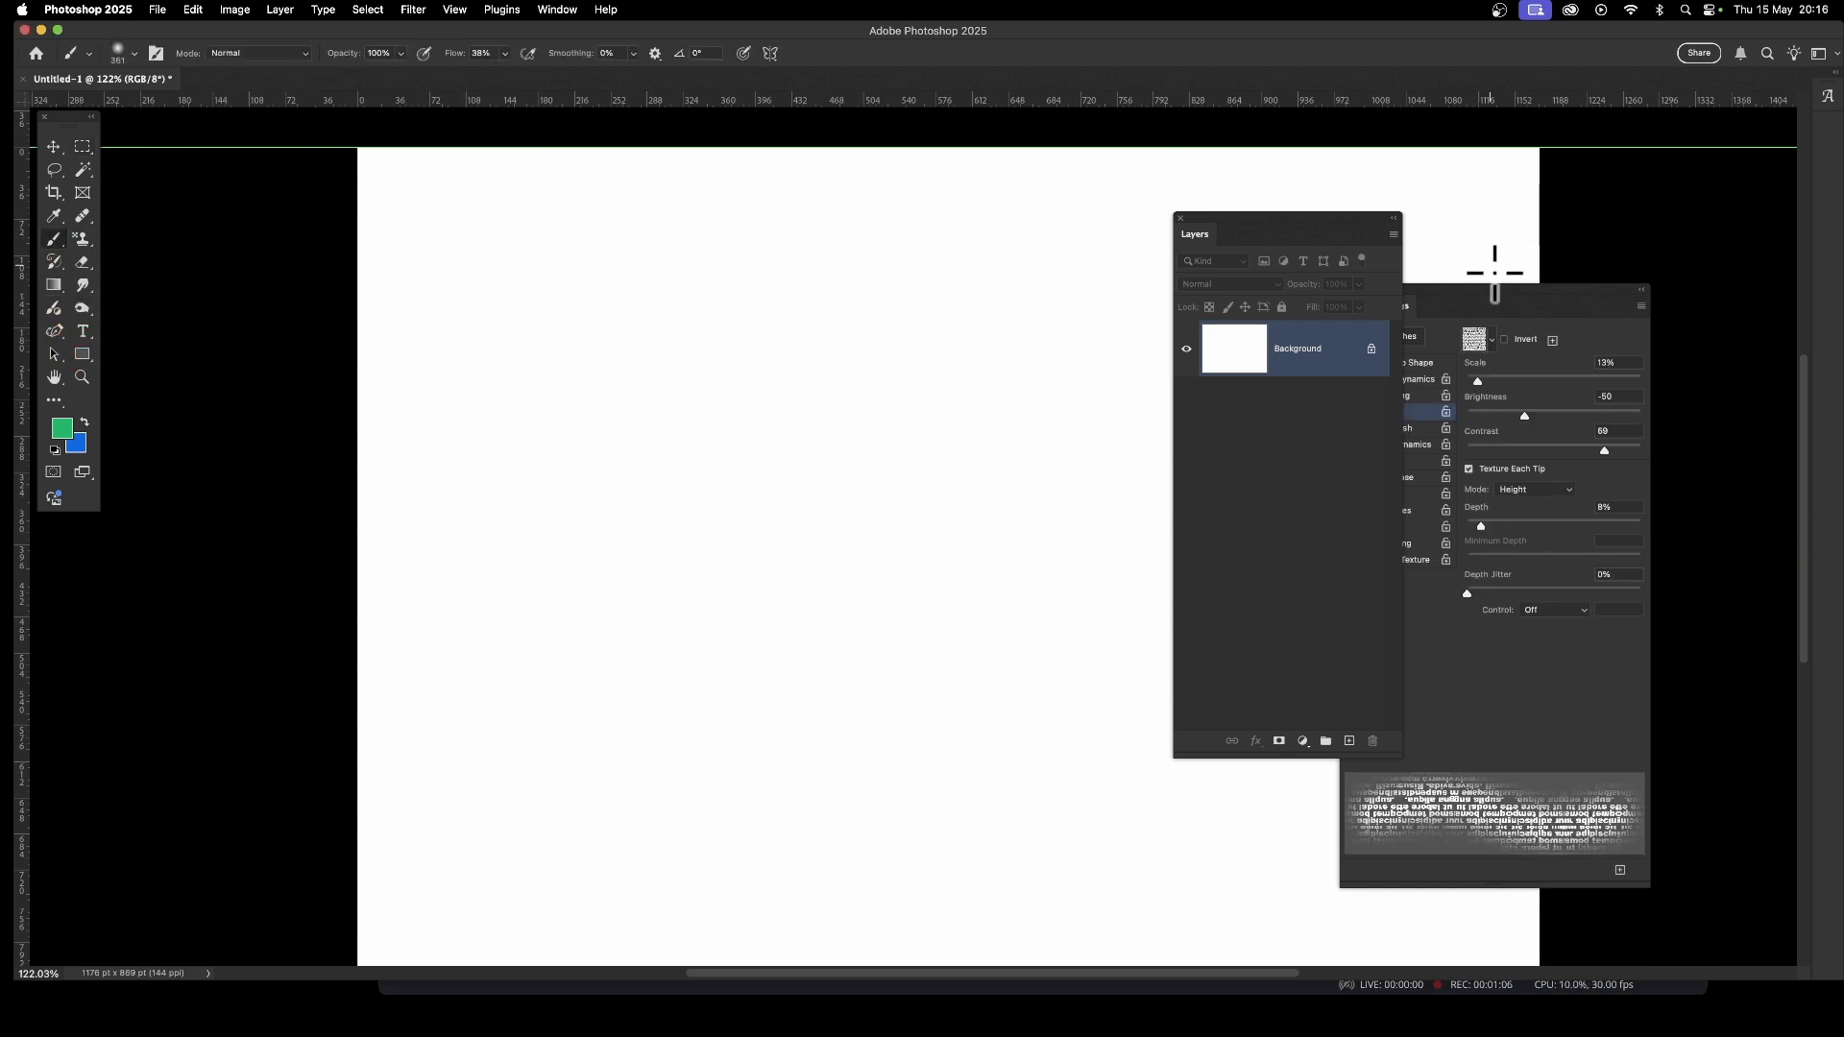
mouse_move(1494, 298)
mouse_down()
mouse_move(964, 234)
mouse_move(990, 230)
mouse_up()
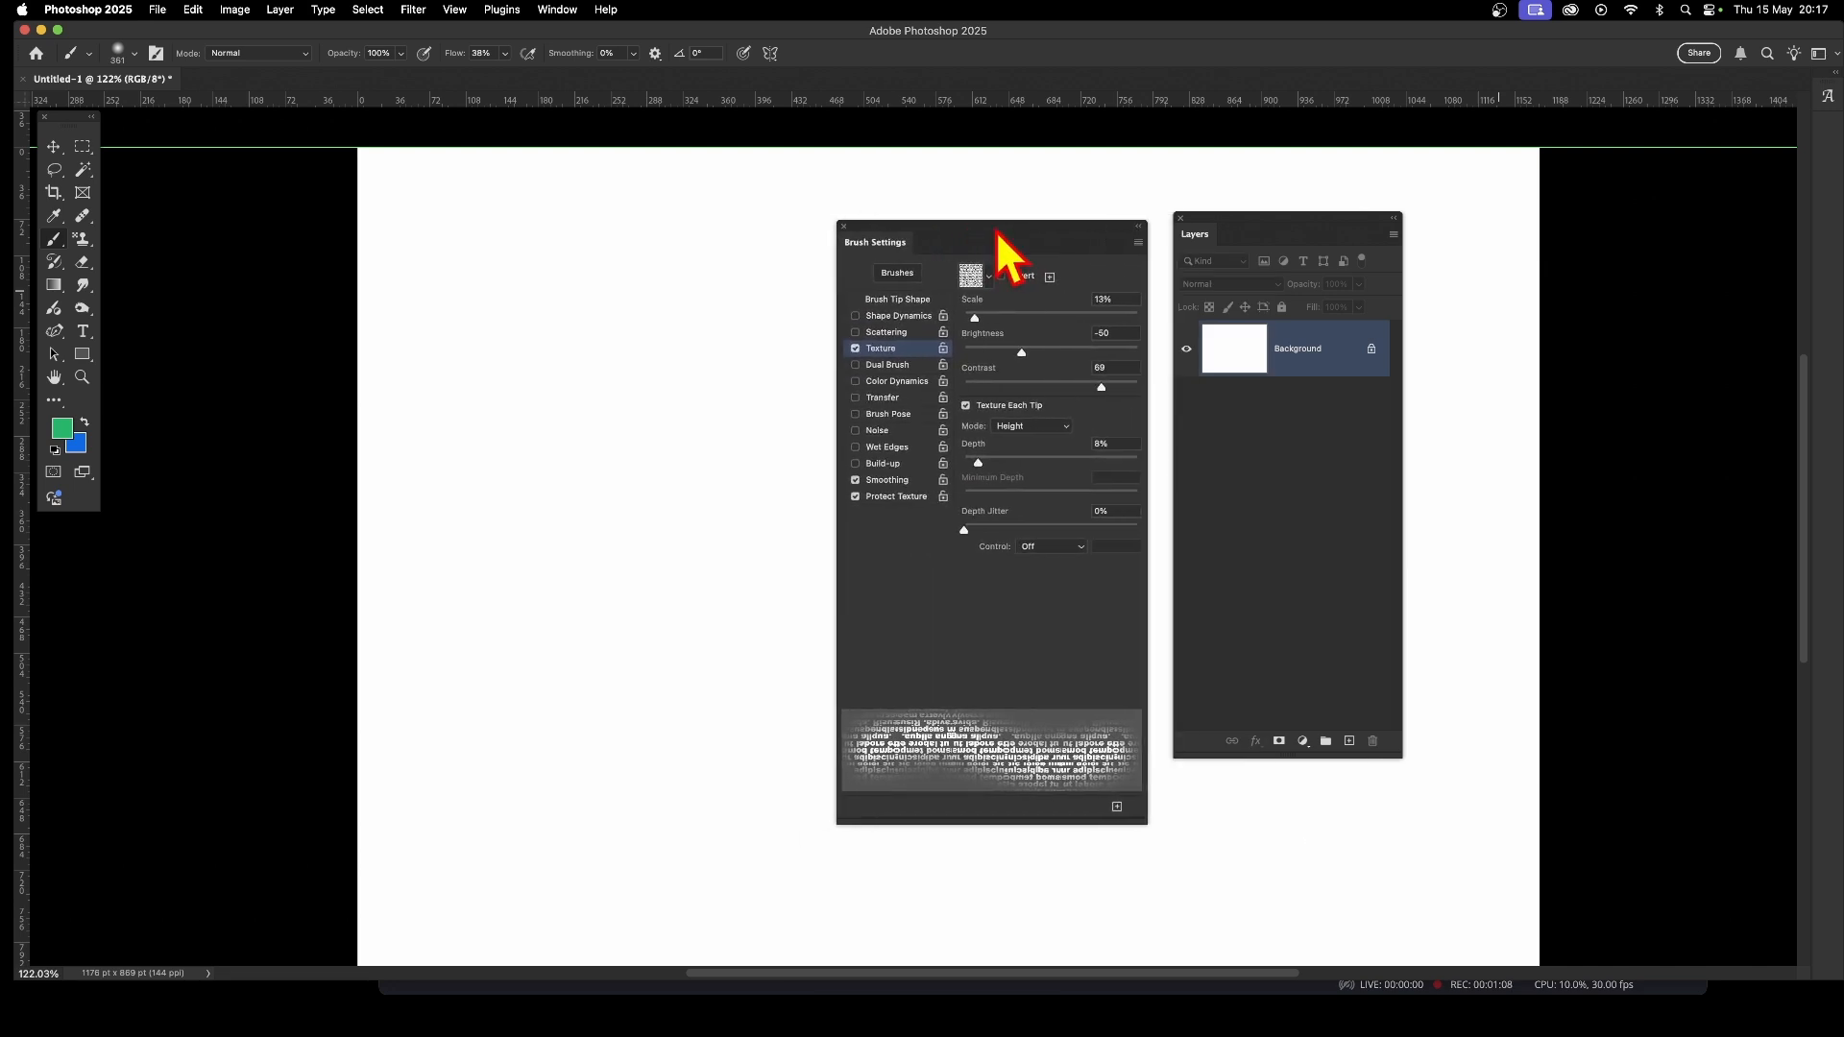
click(988, 277)
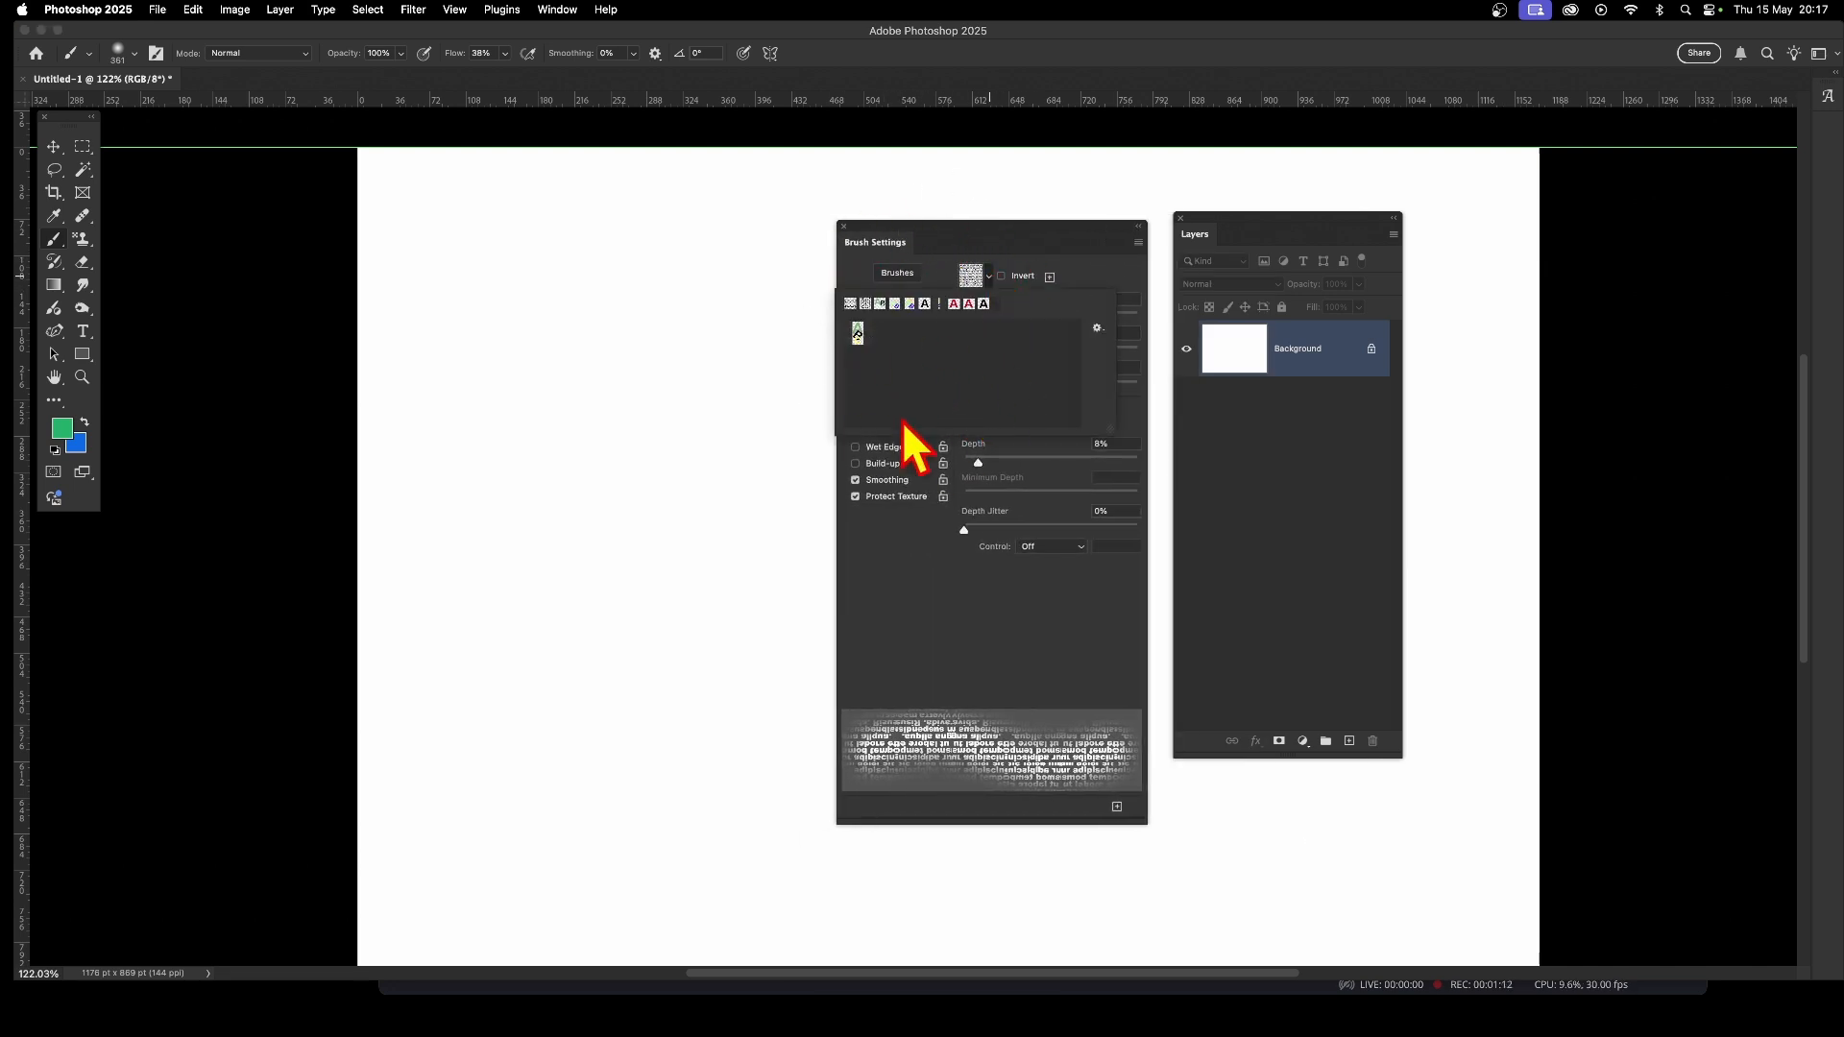
click(857, 334)
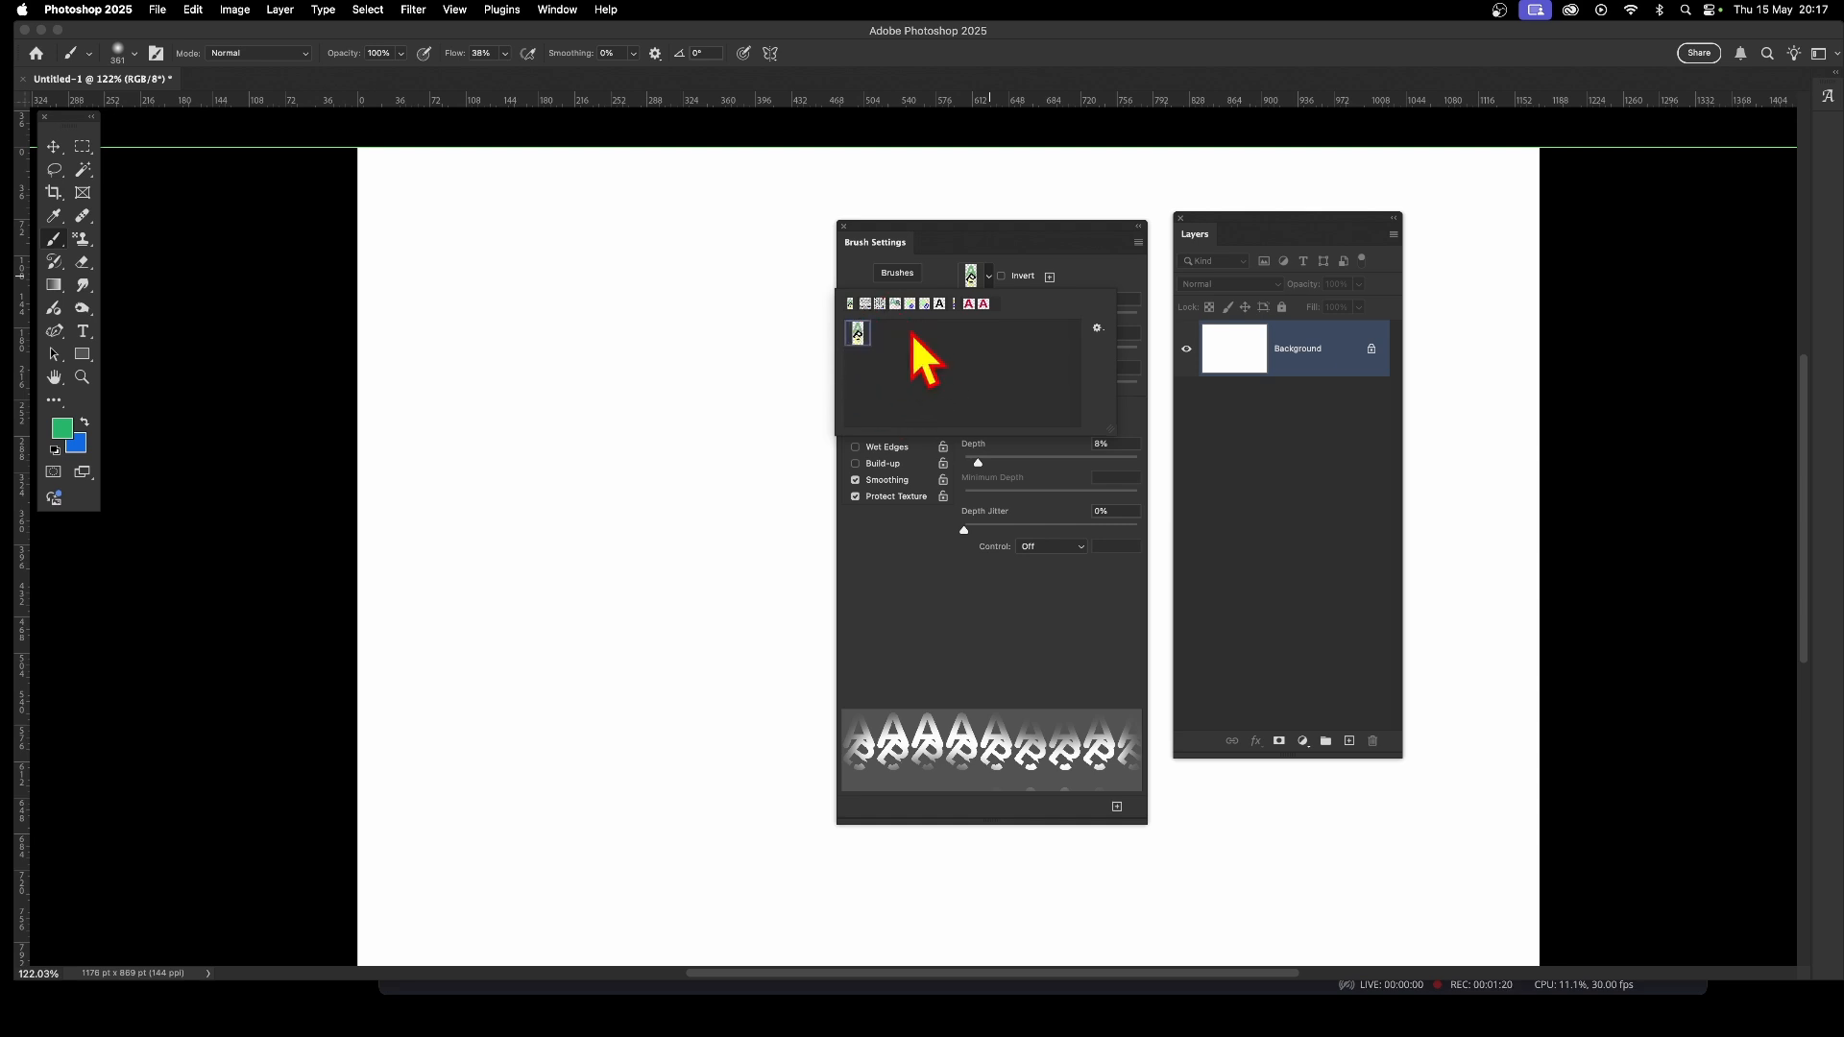
click(1029, 255)
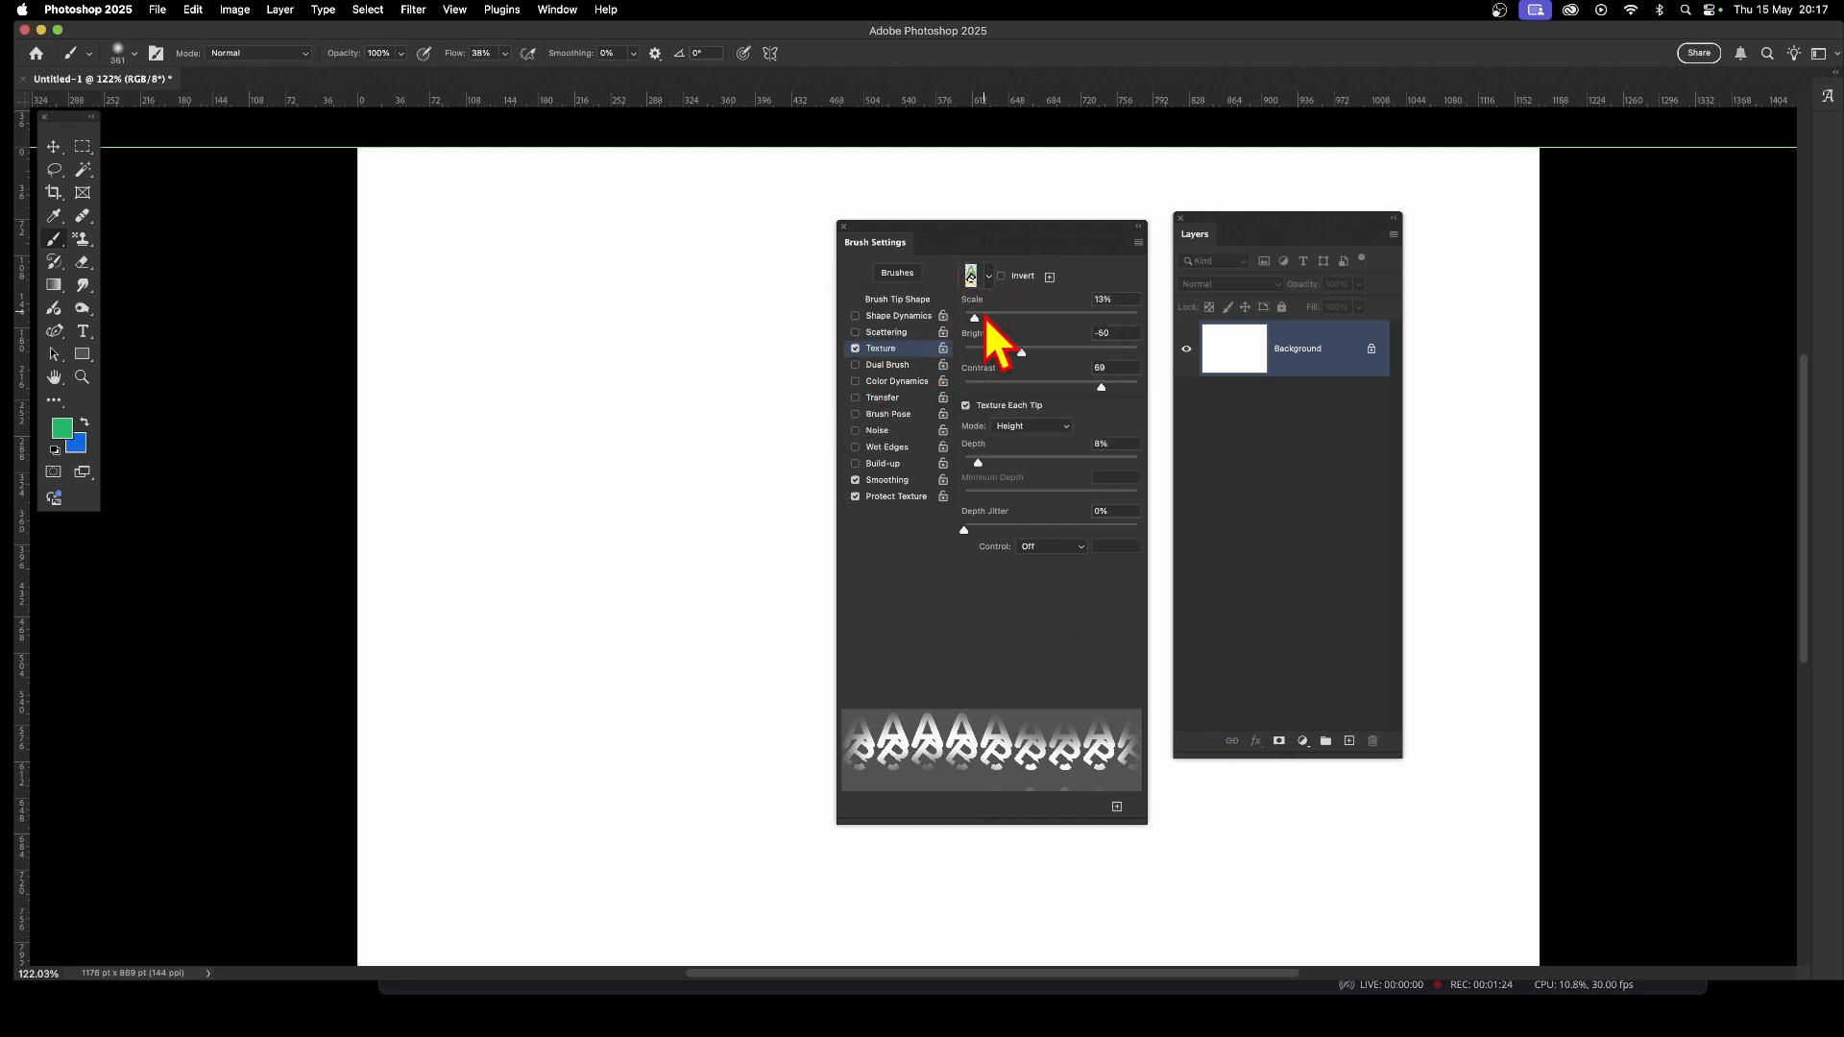
Set the brush texture's scale to 7% and its brightness to -89.
drag(981, 321, 970, 320)
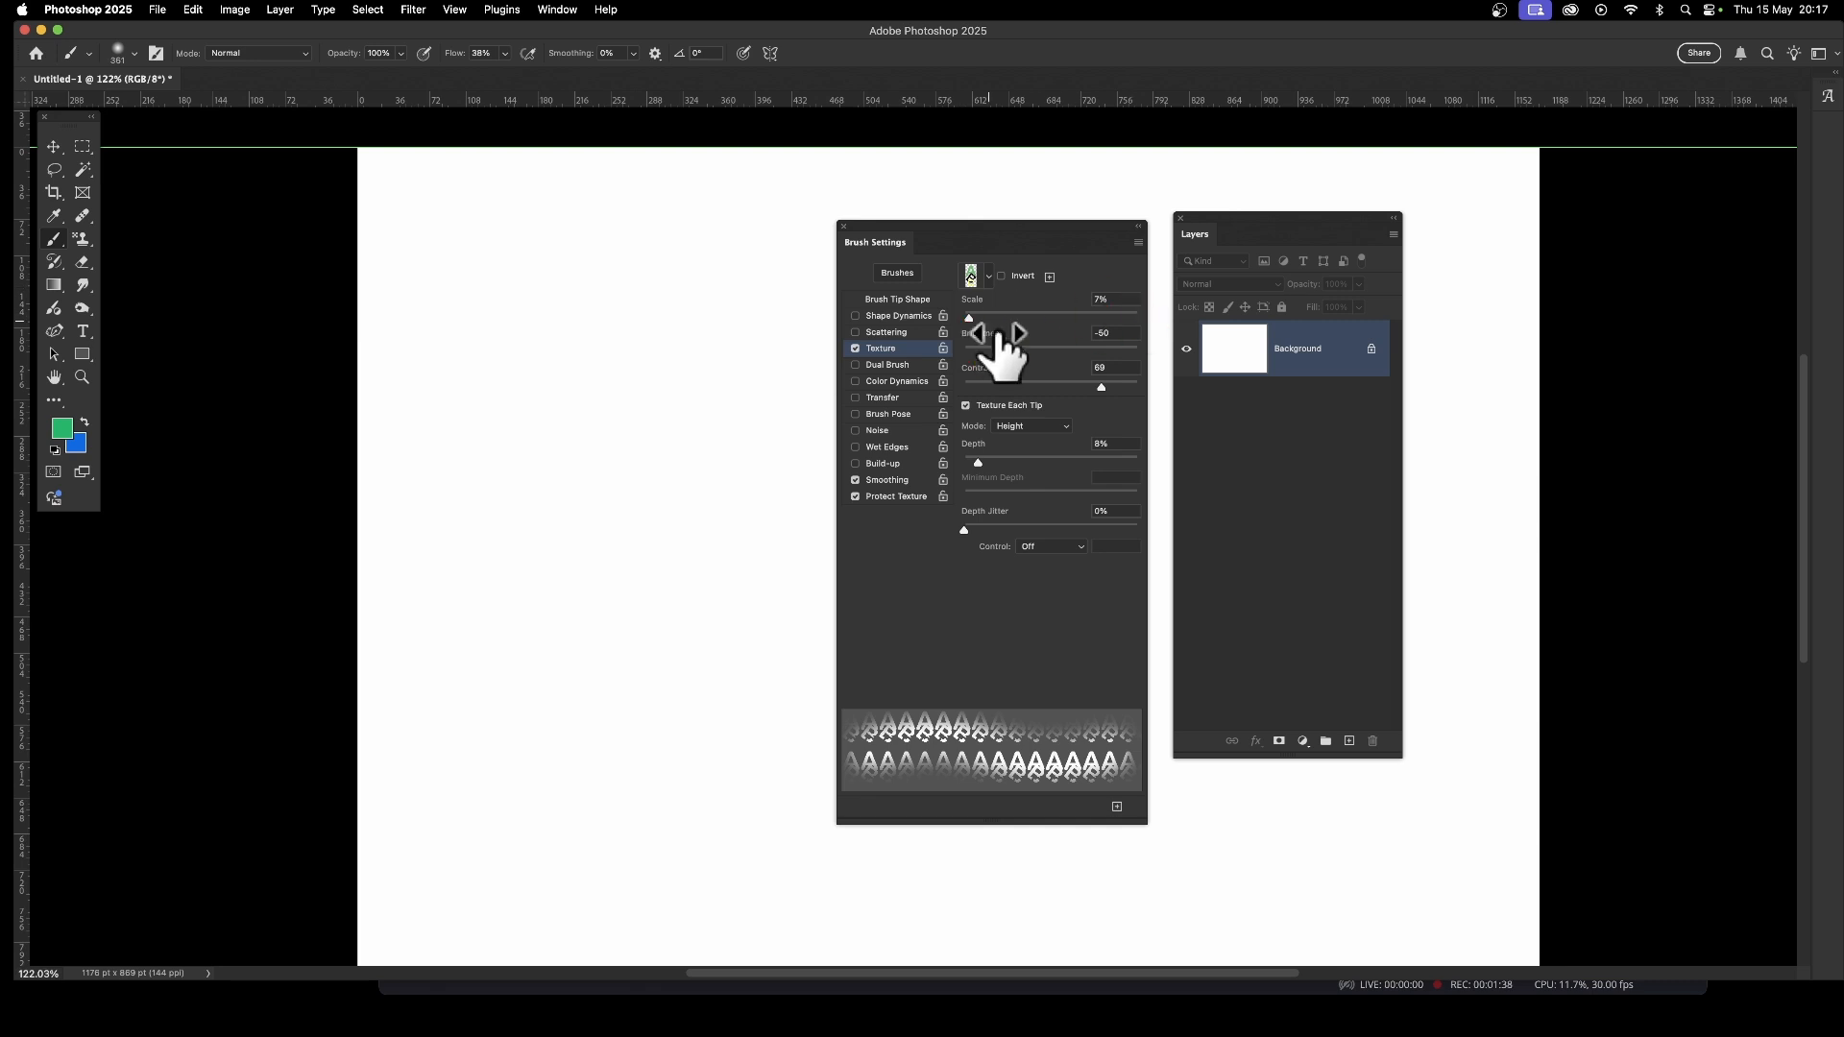
mouse_move(1024, 356)
mouse_down()
mouse_move(1074, 355)
mouse_move(995, 353)
mouse_up()
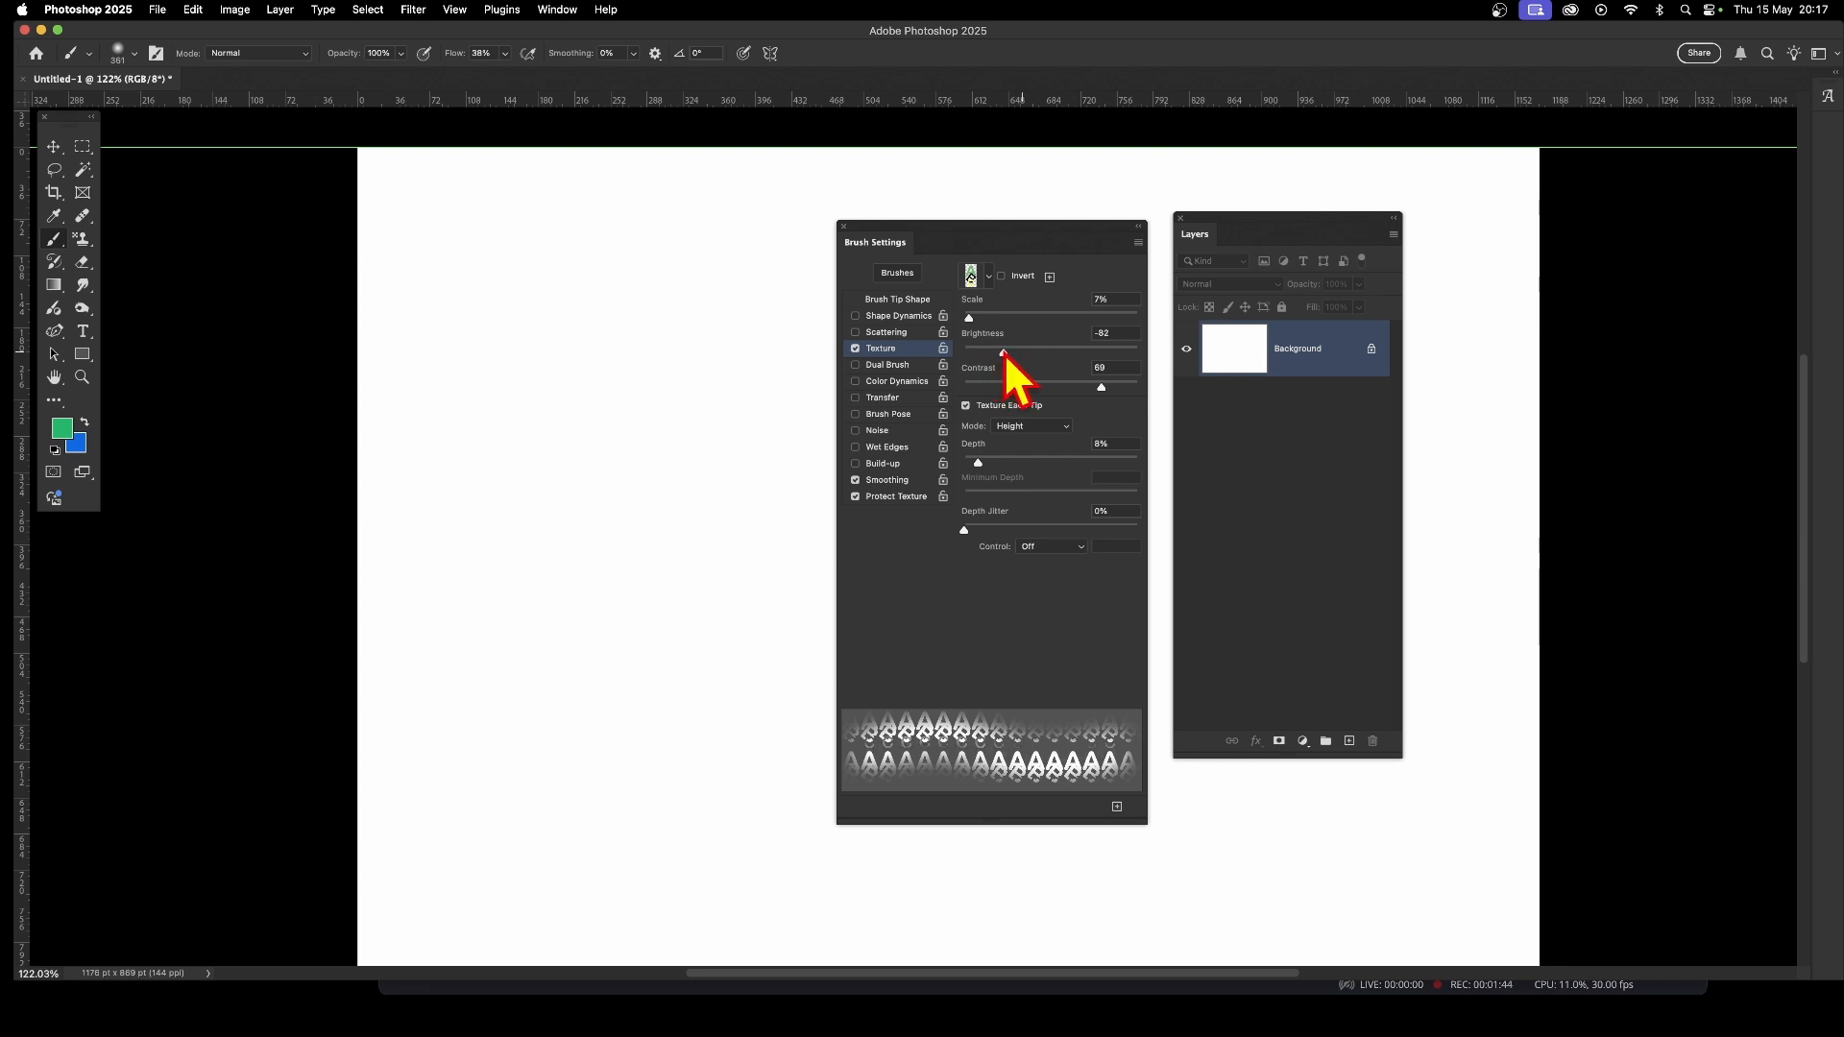
mouse_move(995, 352)
mouse_down()
mouse_move(960, 352)
mouse_move(1016, 361)
mouse_up()
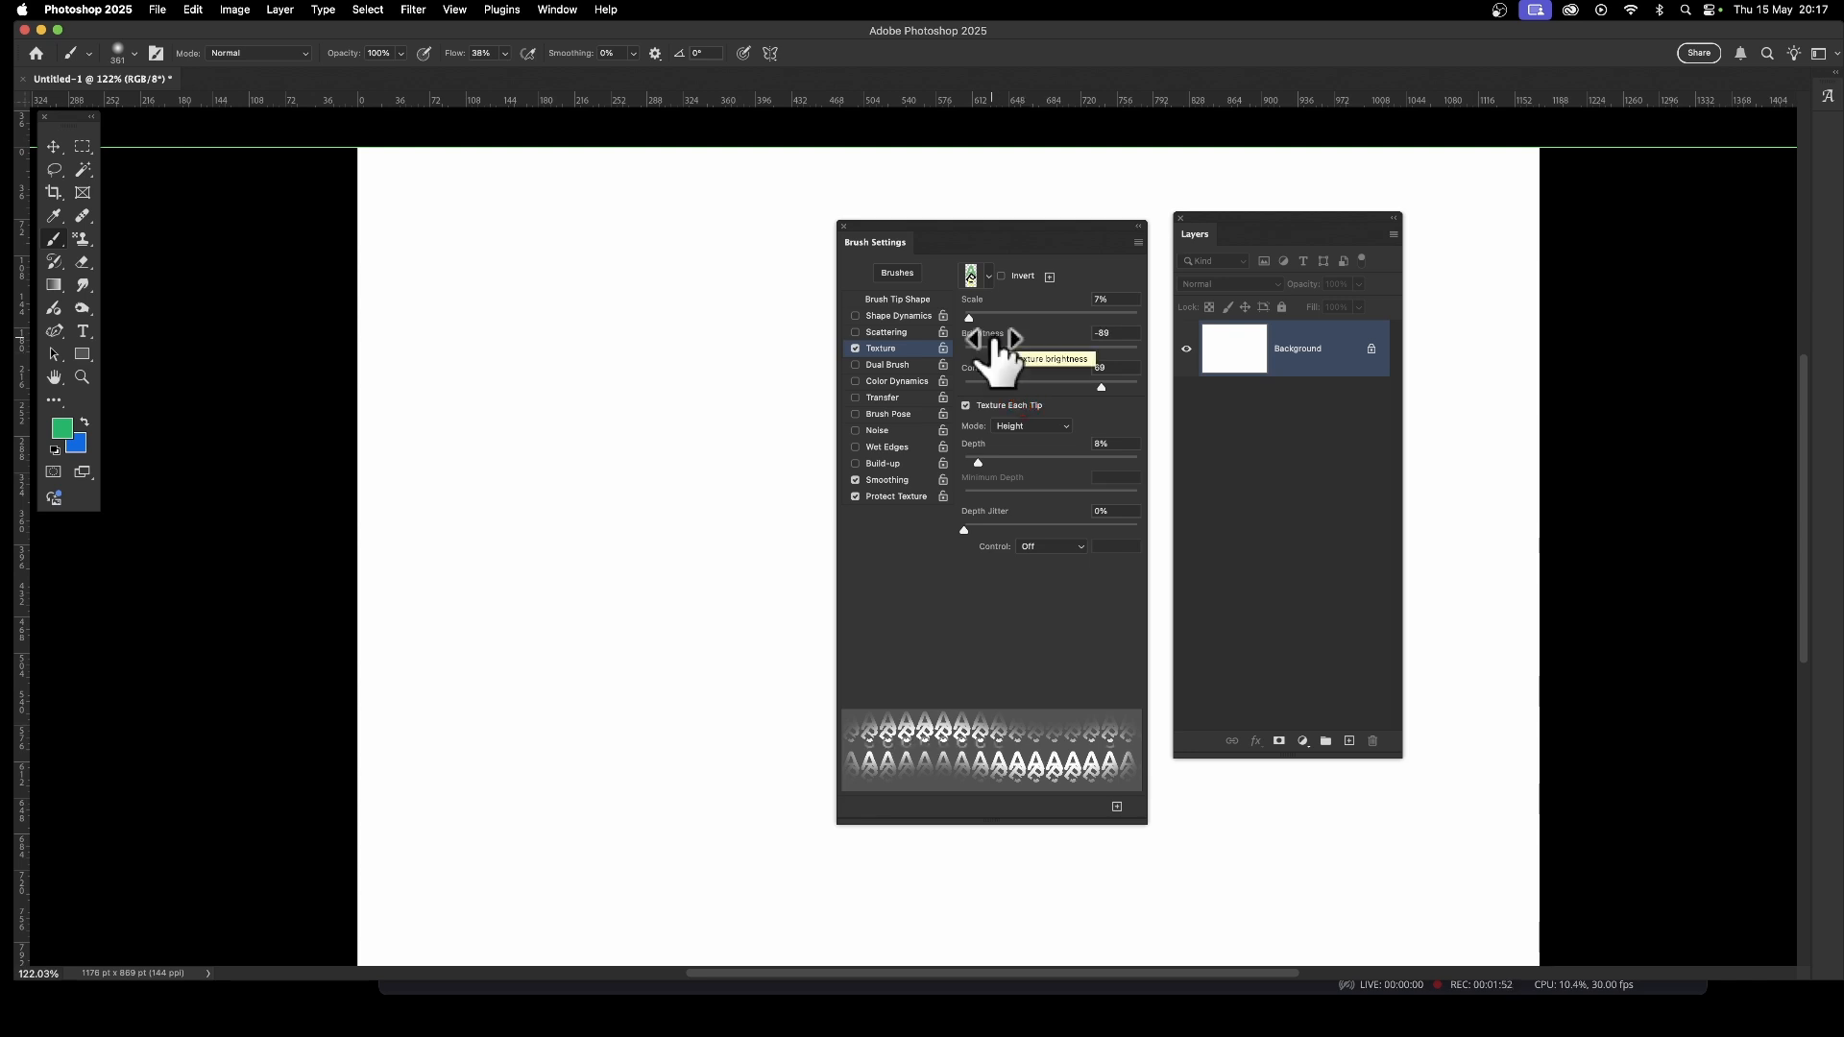
Paint small green ABC letters, and larger green and blue ones over them with the texture scale at 22%.
mouse_move(740, 363)
mouse_down()
mouse_move(608, 549)
mouse_move(646, 520)
mouse_move(703, 390)
mouse_move(692, 347)
mouse_move(782, 357)
mouse_move(579, 396)
mouse_move(631, 283)
mouse_up()
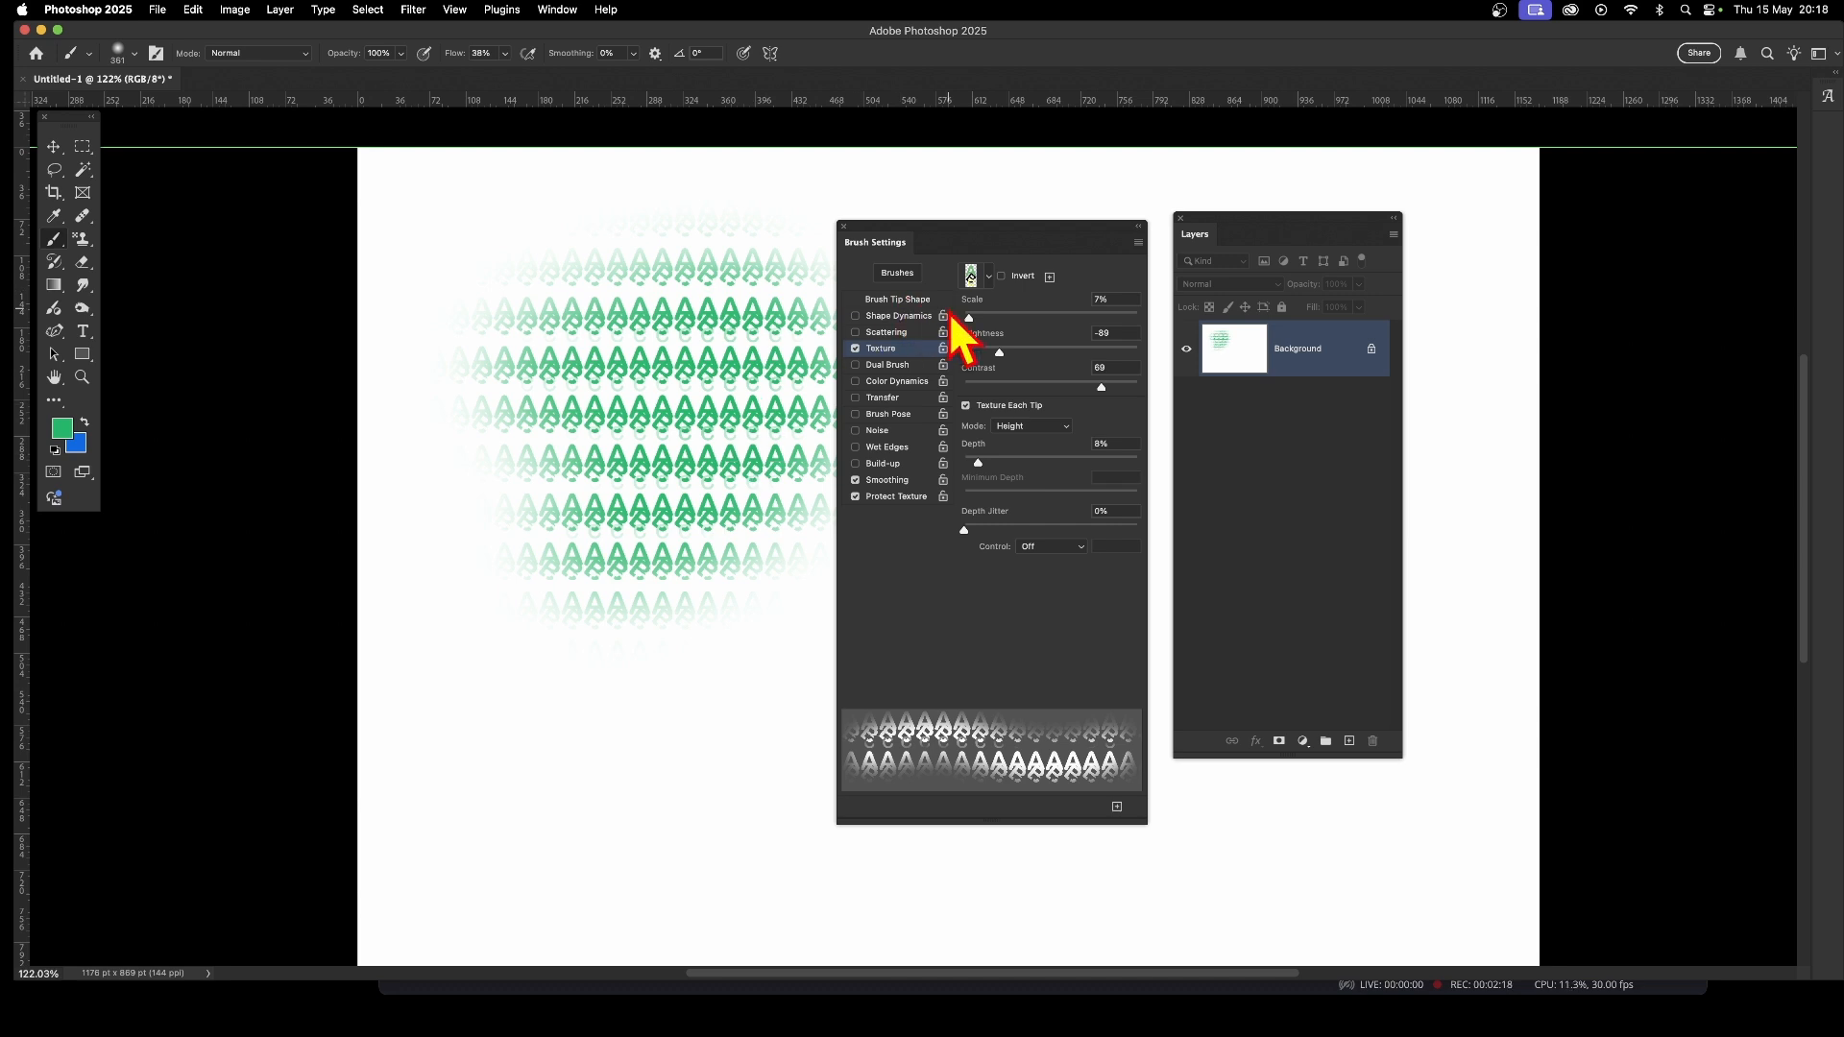
drag(969, 320, 982, 320)
mouse_move(691, 774)
mouse_down()
mouse_move(718, 743)
mouse_move(592, 749)
mouse_move(627, 726)
mouse_move(626, 603)
mouse_move(568, 651)
mouse_move(518, 634)
mouse_move(523, 673)
mouse_move(562, 648)
mouse_move(561, 603)
mouse_move(521, 581)
mouse_up()
mouse_move(720, 152)
mouse_down()
mouse_move(656, 286)
mouse_move(461, 281)
mouse_up()
click(84, 422)
mouse_move(788, 435)
mouse_down()
mouse_move(672, 510)
mouse_move(576, 374)
mouse_move(355, 535)
mouse_up()
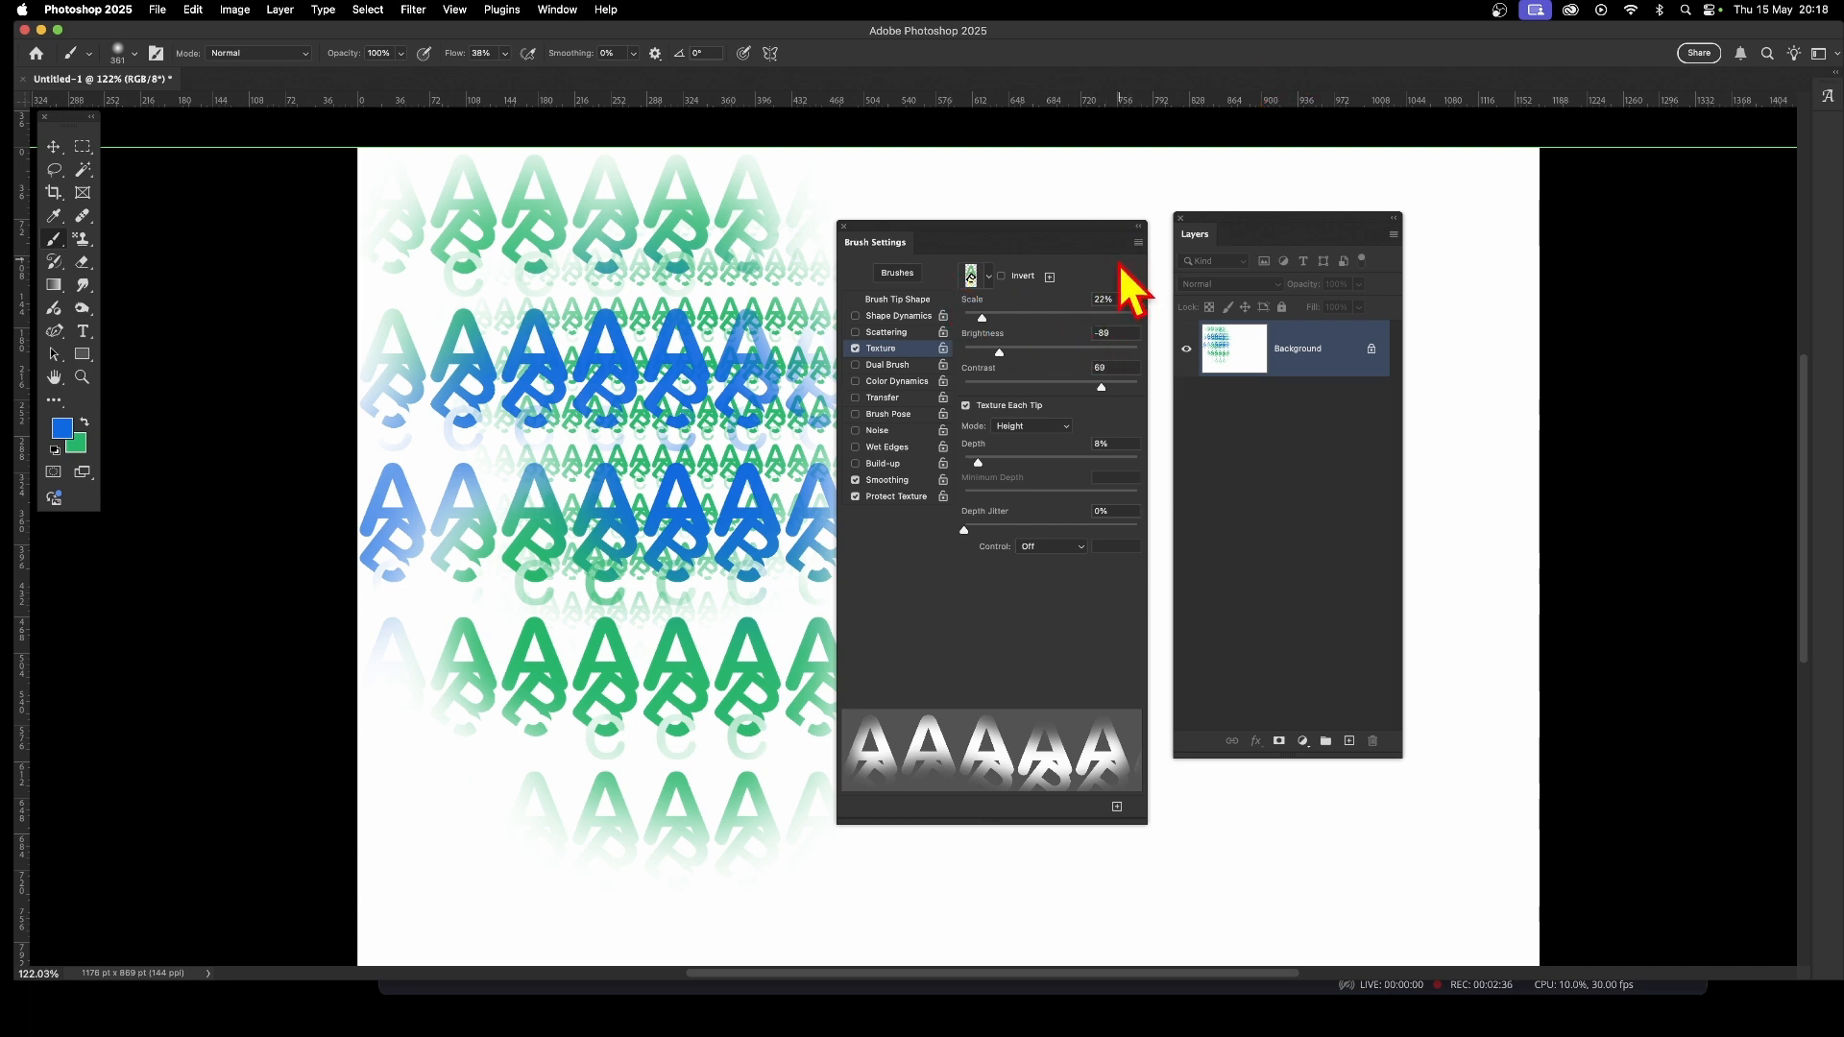
Try painting a blue stroke with the texture inverted over the upper letters, and undo that stroke.
click(1002, 277)
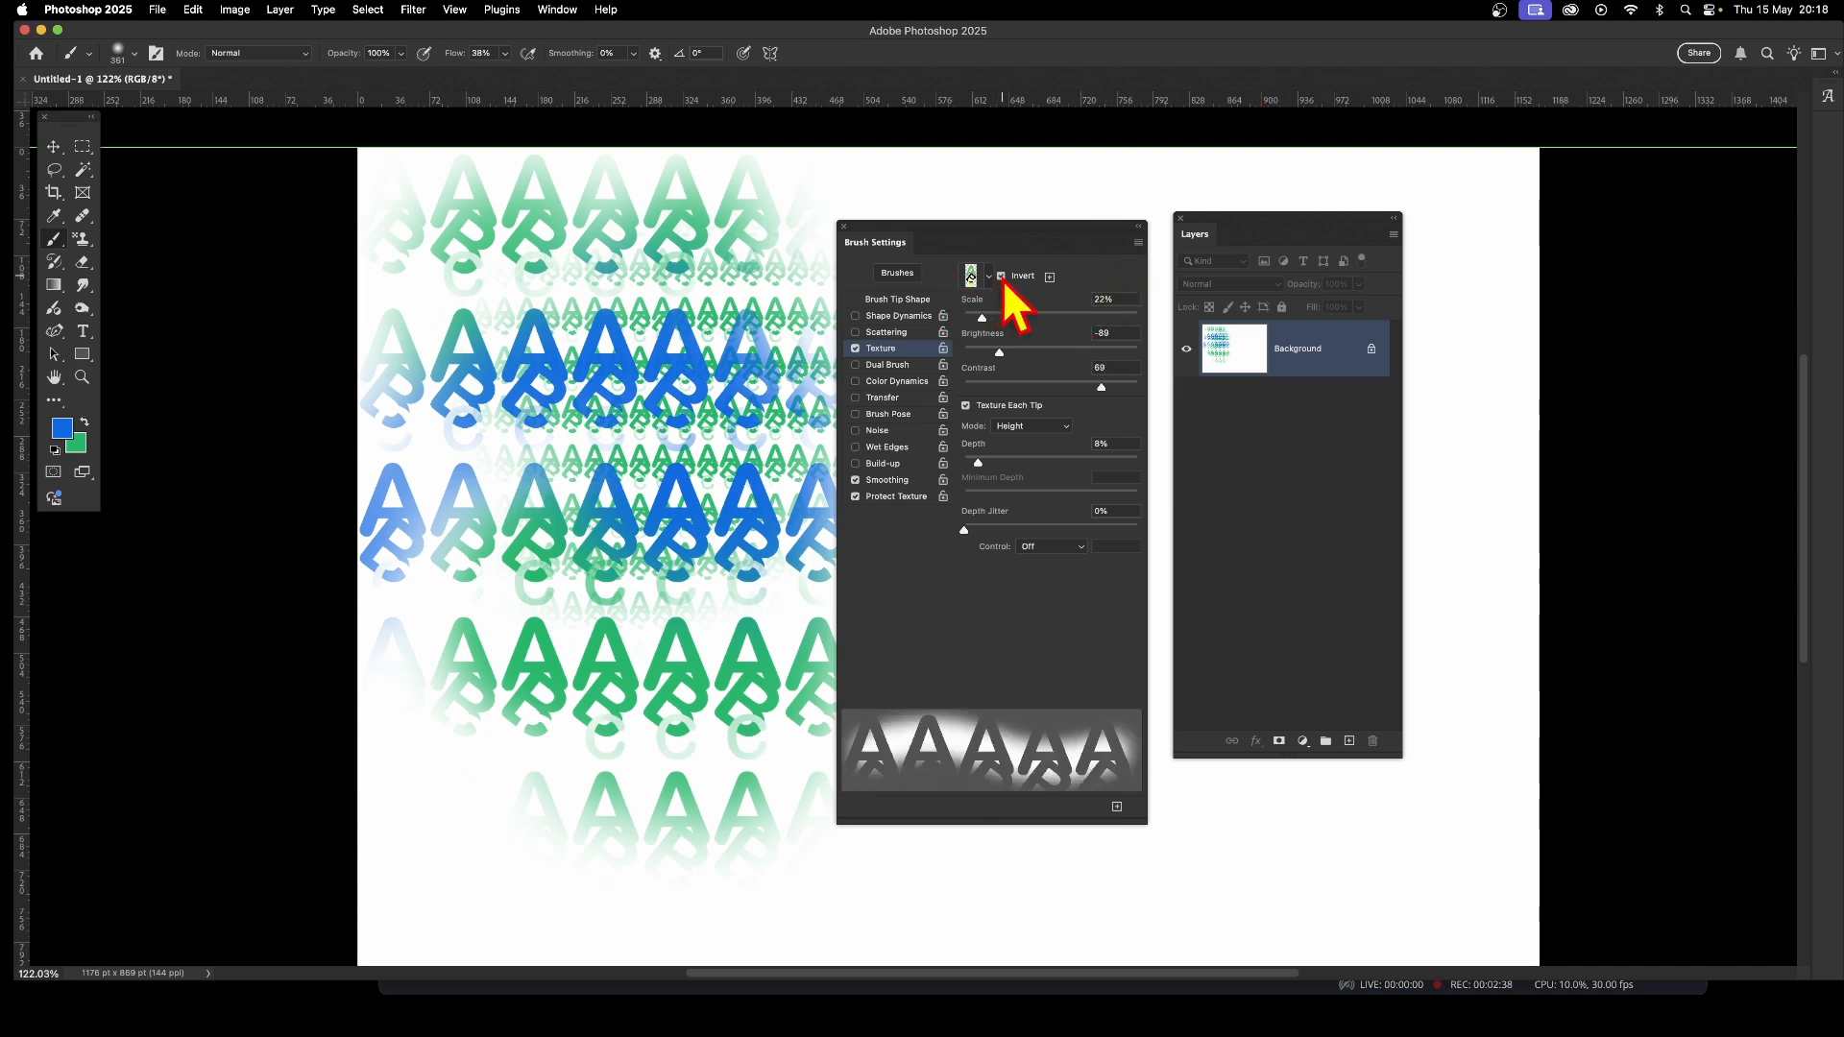
mouse_move(535, 535)
mouse_down()
mouse_move(620, 495)
mouse_move(624, 439)
mouse_move(718, 394)
mouse_move(541, 371)
mouse_move(578, 272)
mouse_move(522, 240)
mouse_up()
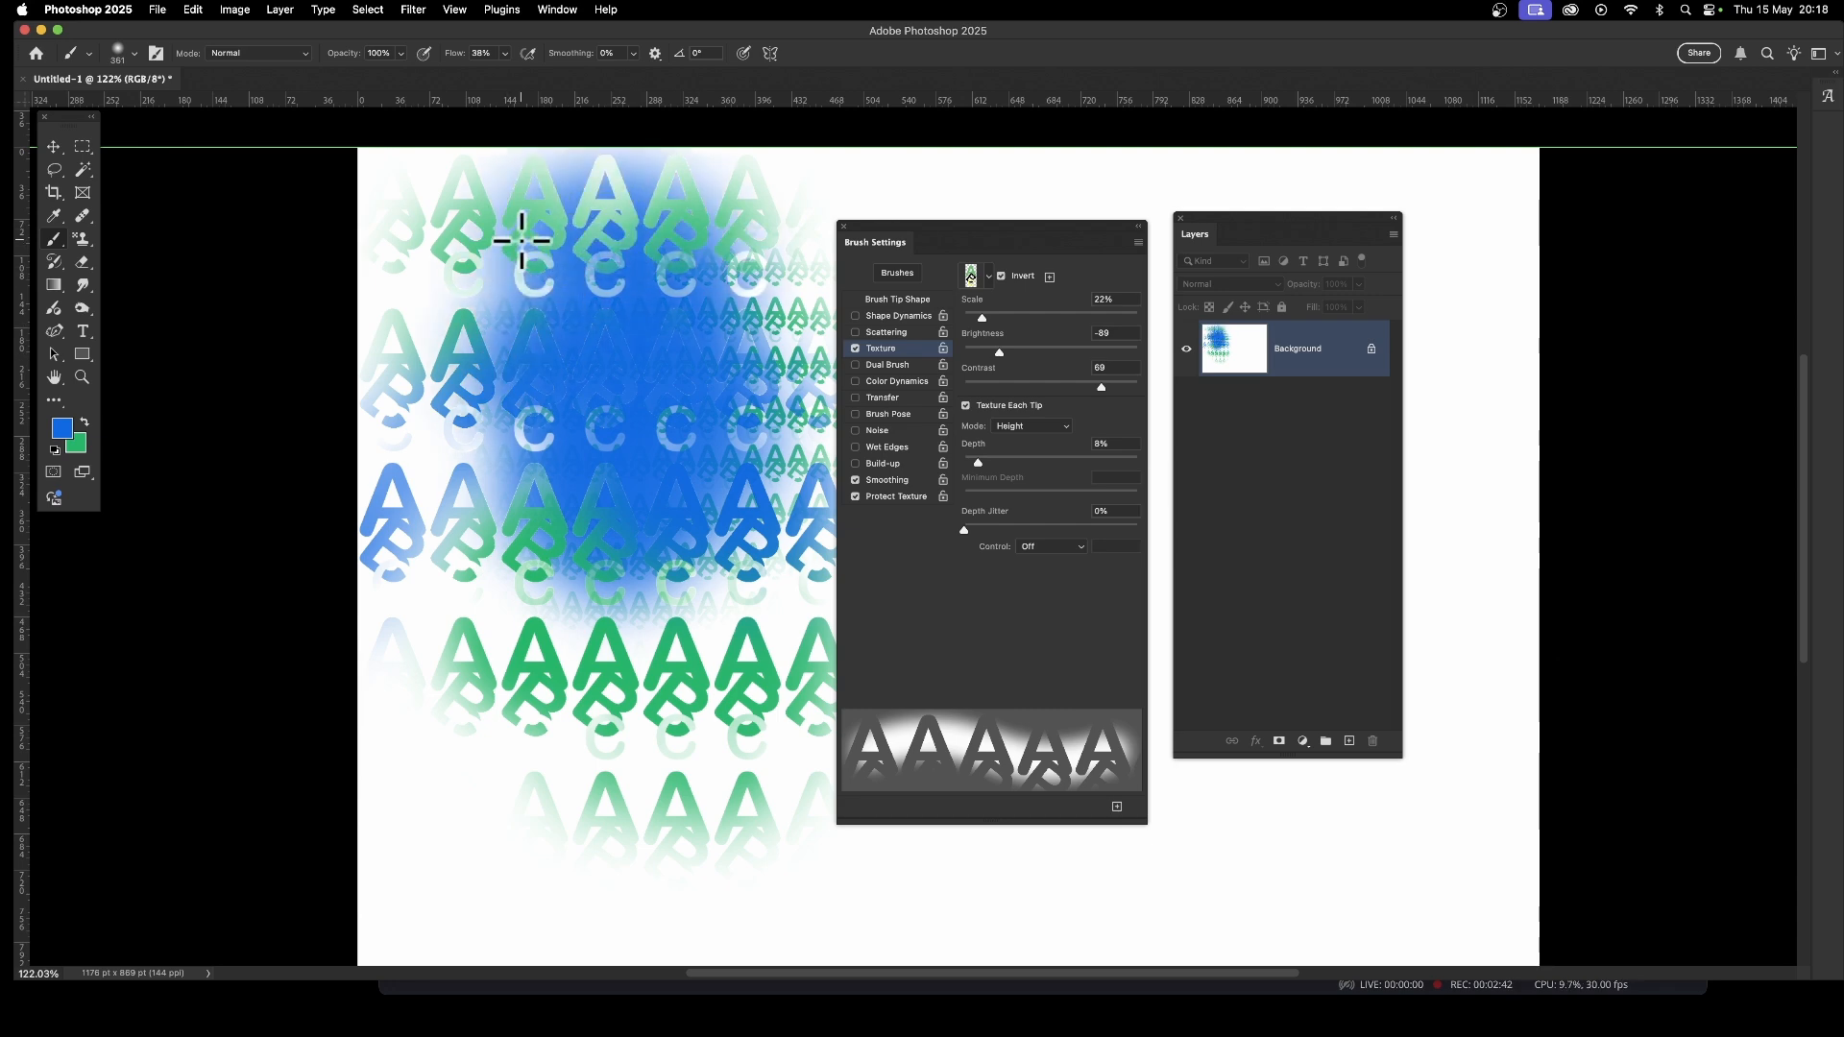
key(super+z)
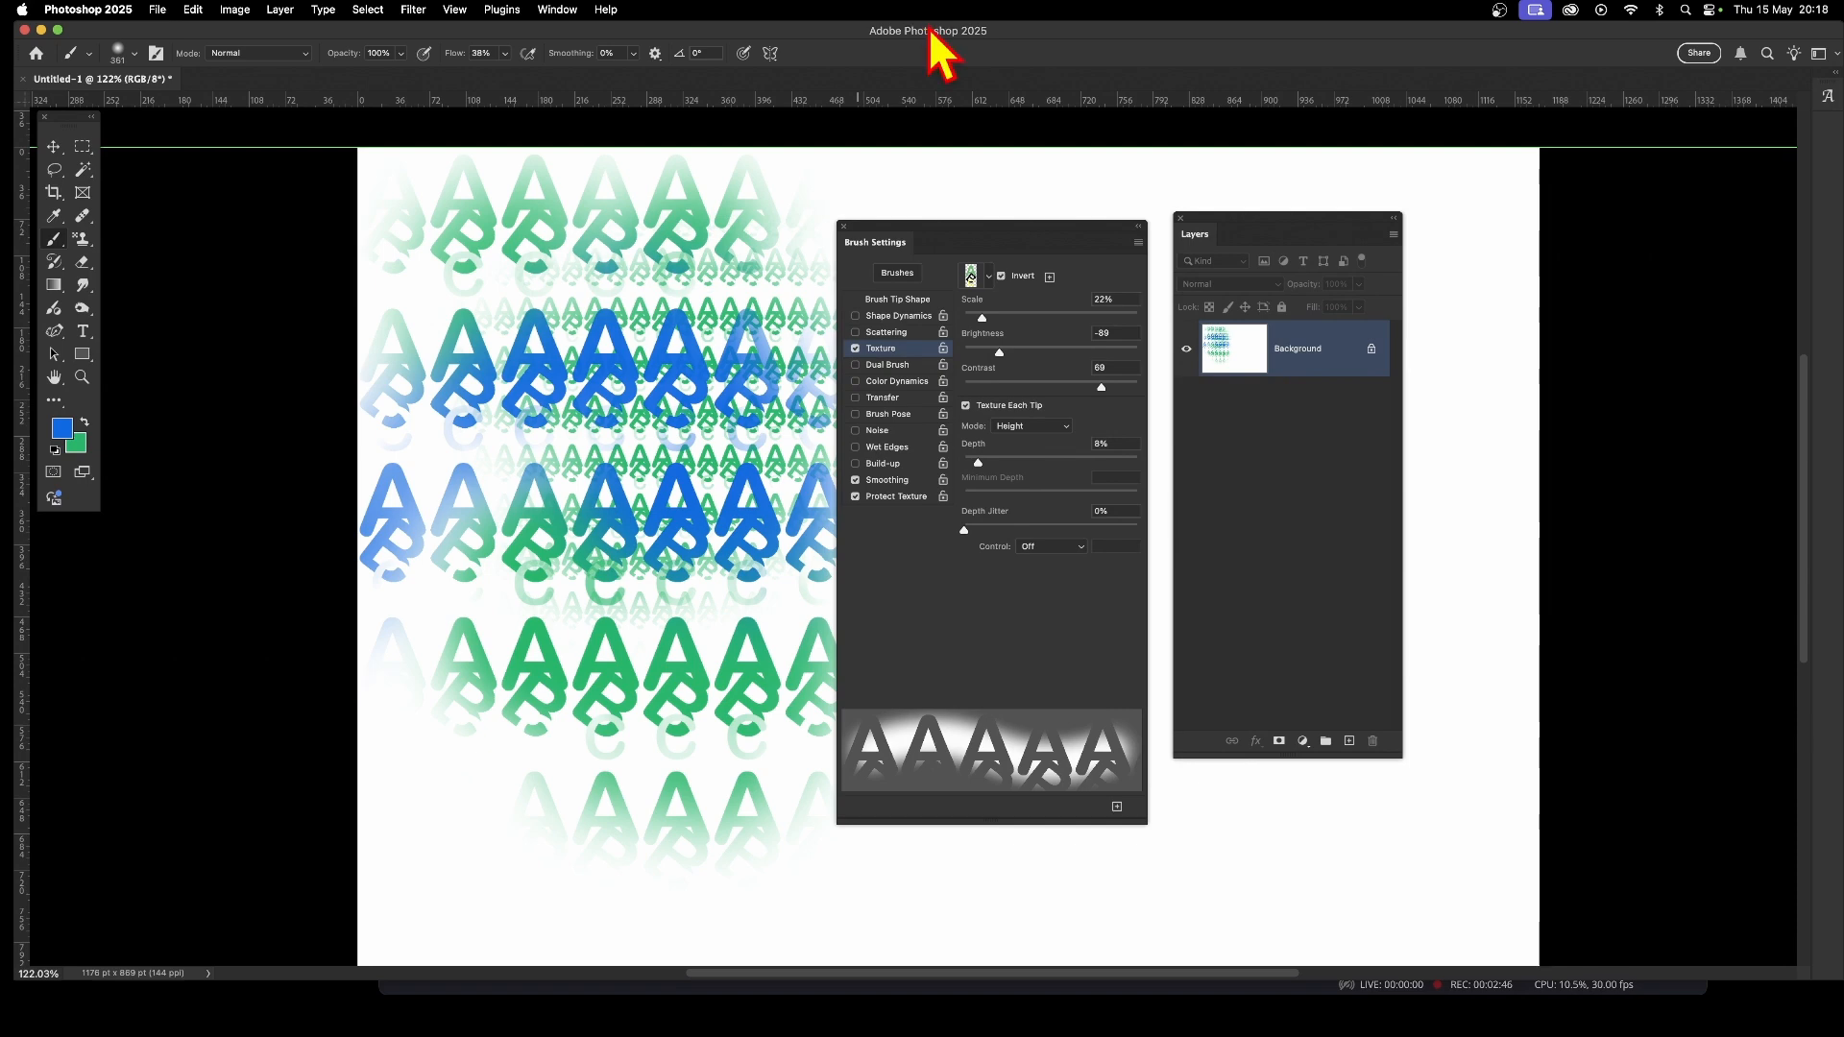
Return the texture scale to 7% with Invert off, and paint small blue ABC letters across the canvas's lower-left area.
drag(982, 317, 968, 318)
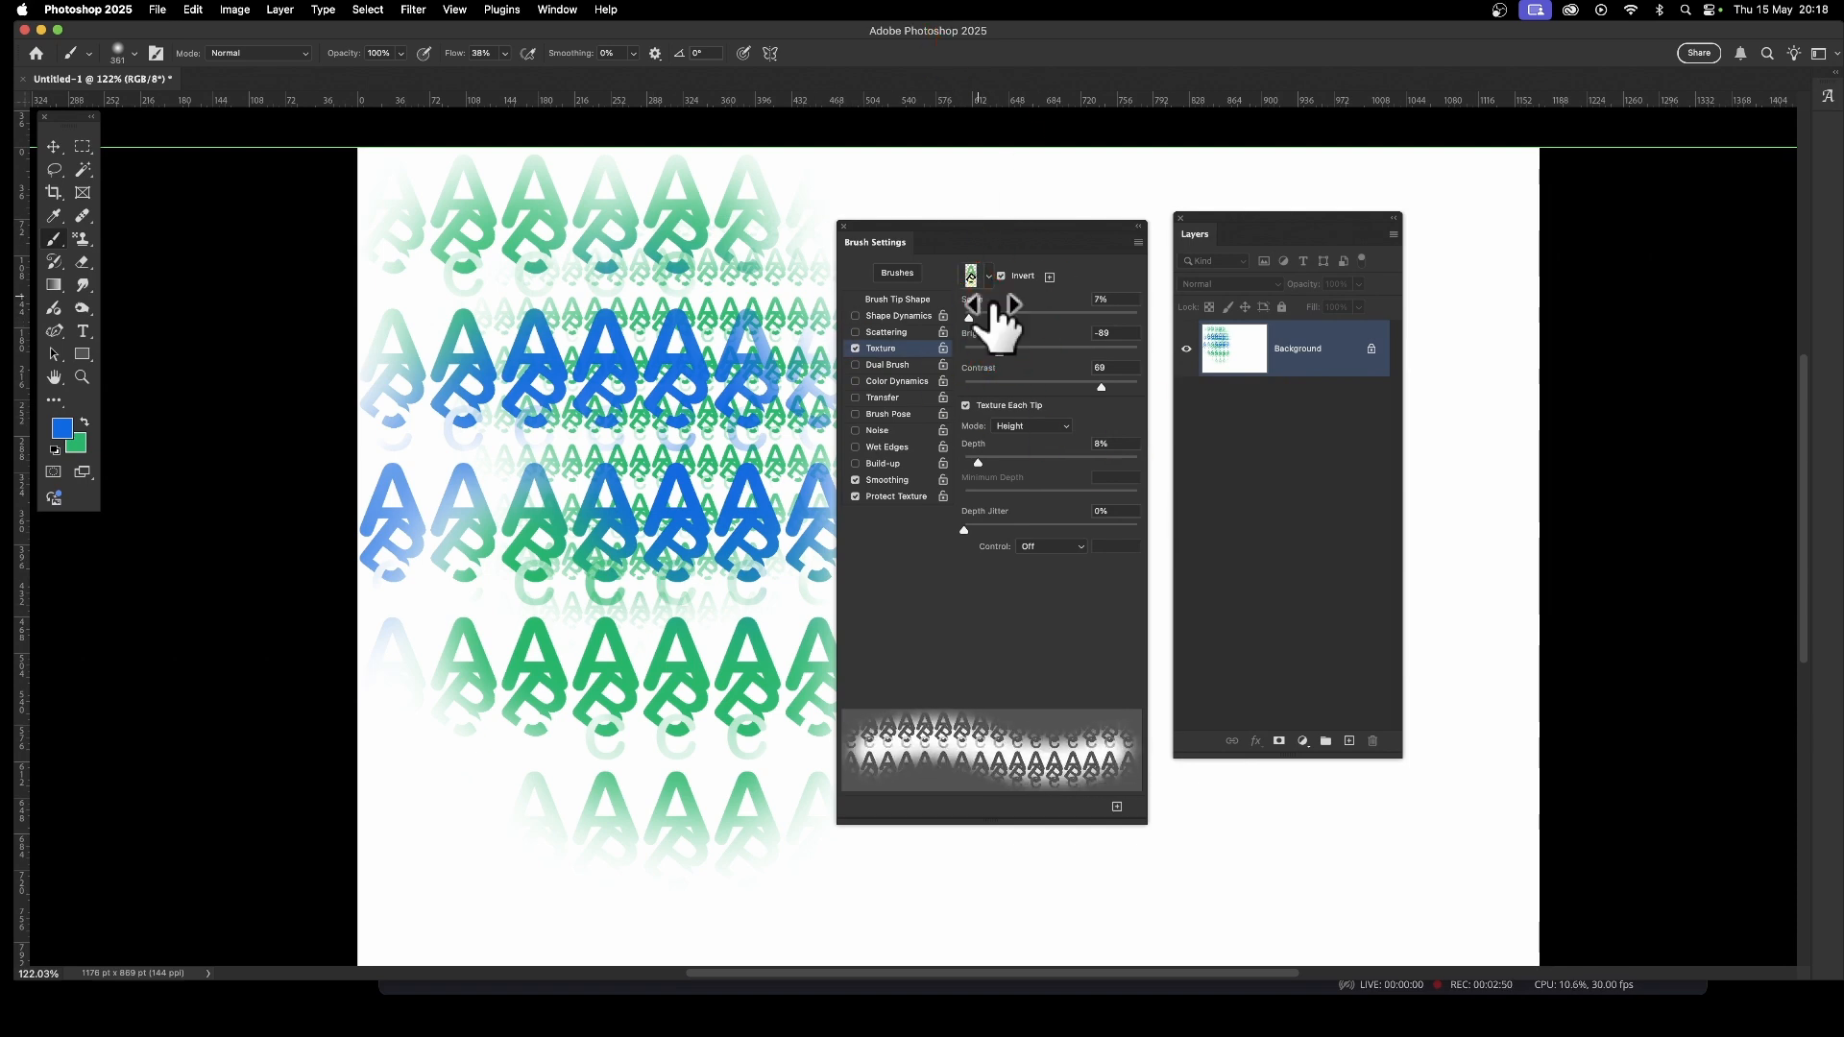
click(1002, 277)
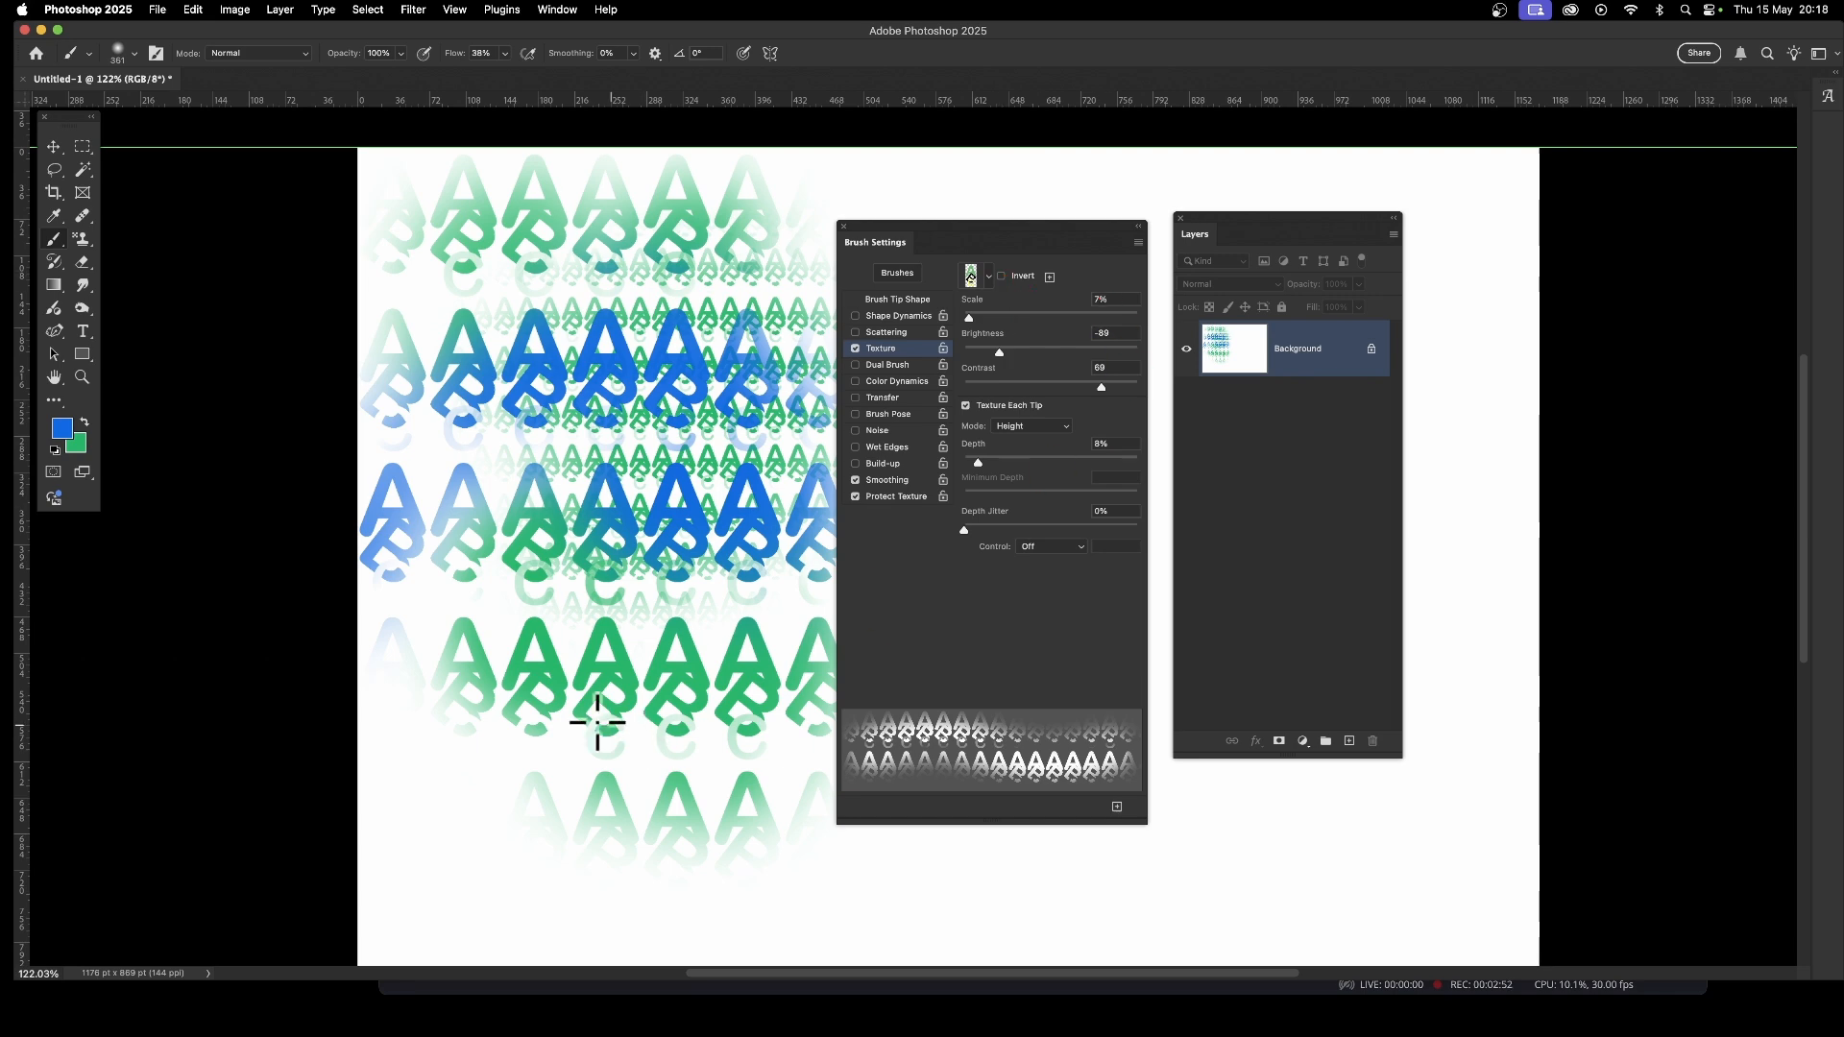
mouse_move(575, 774)
mouse_down()
mouse_move(384, 903)
mouse_move(557, 759)
mouse_up()
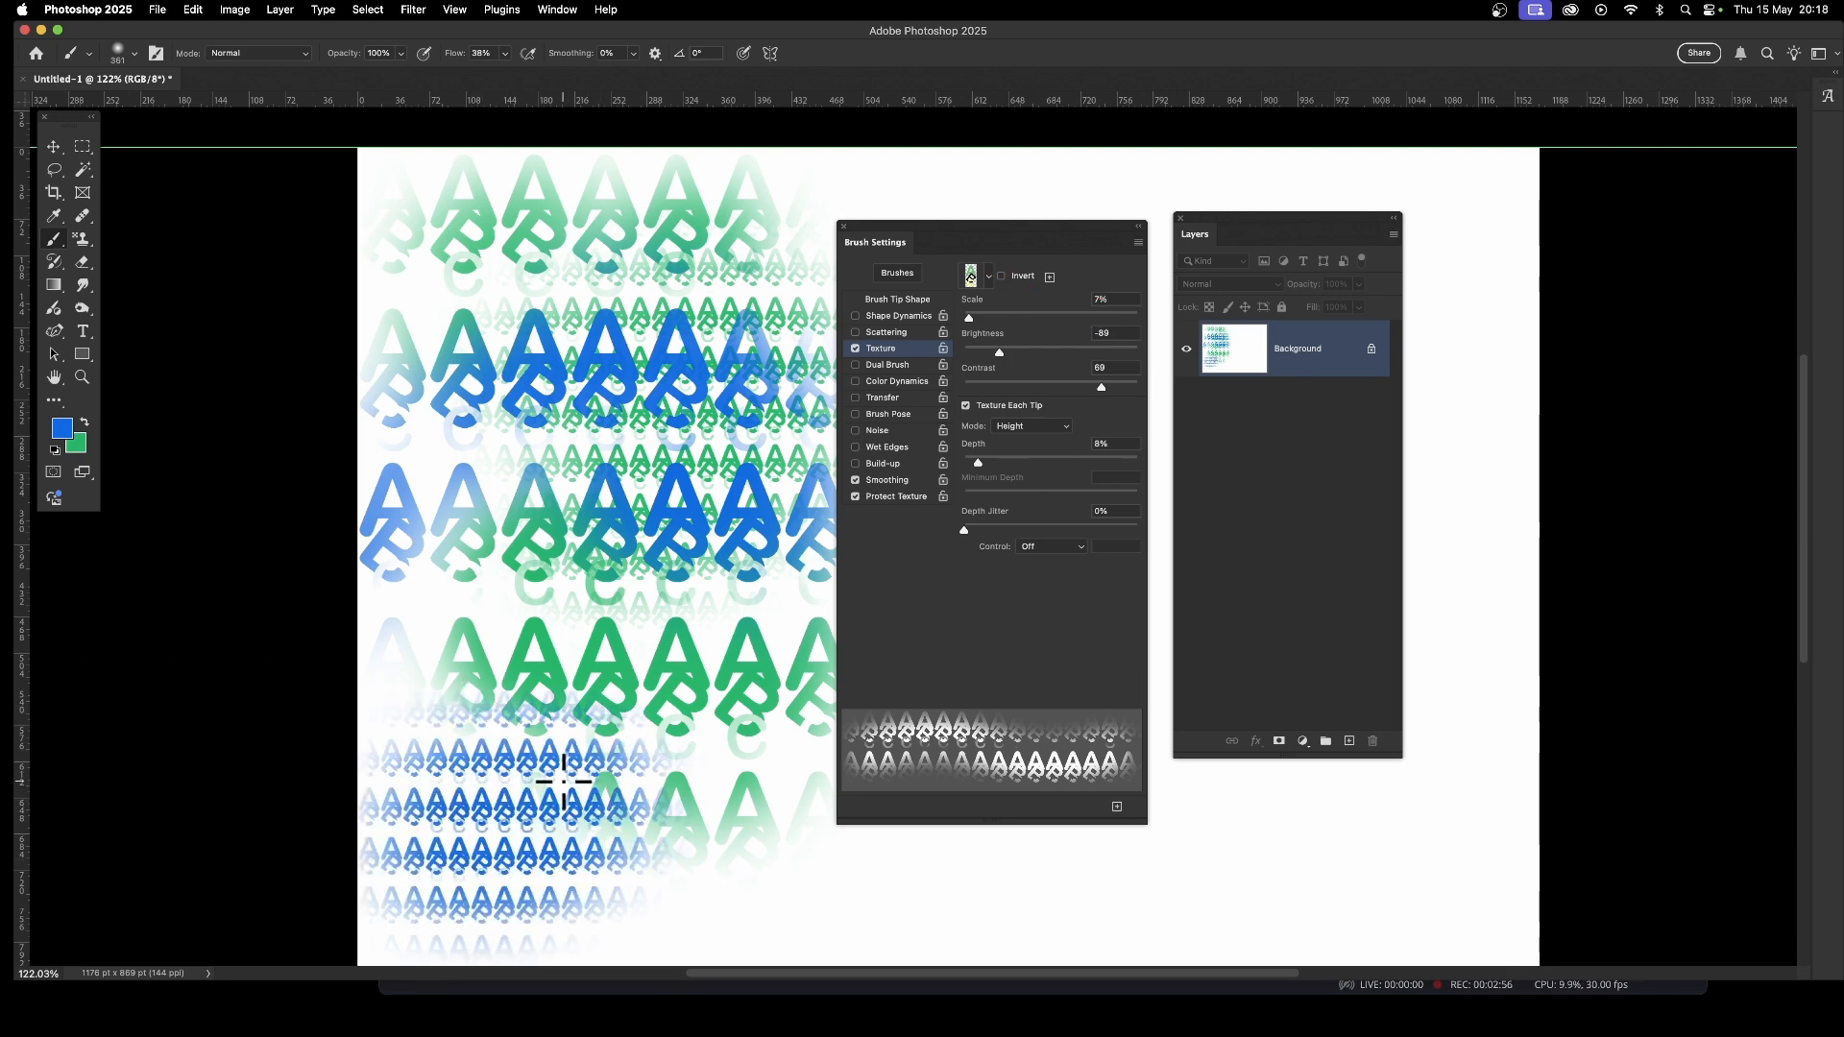
Distort the painted letters with the Liquify filter using a large warp brush of size 1194.
click(420, 12)
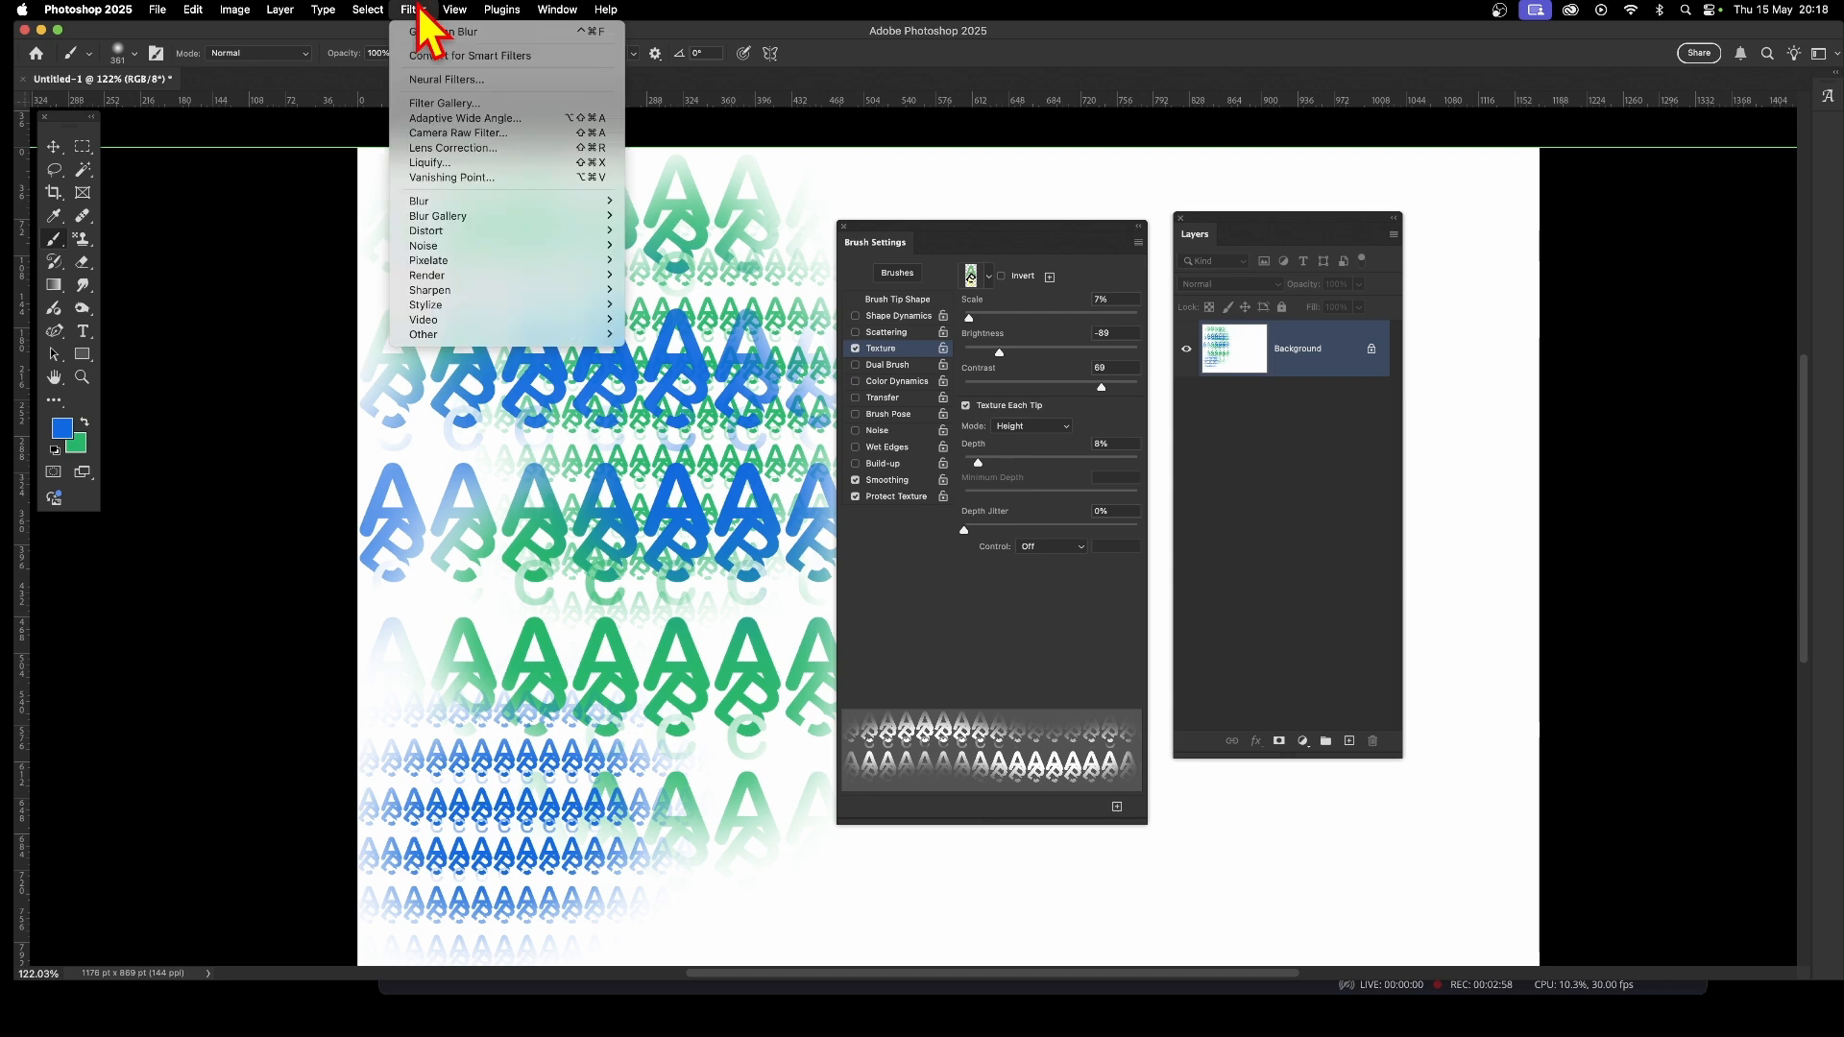
click(434, 164)
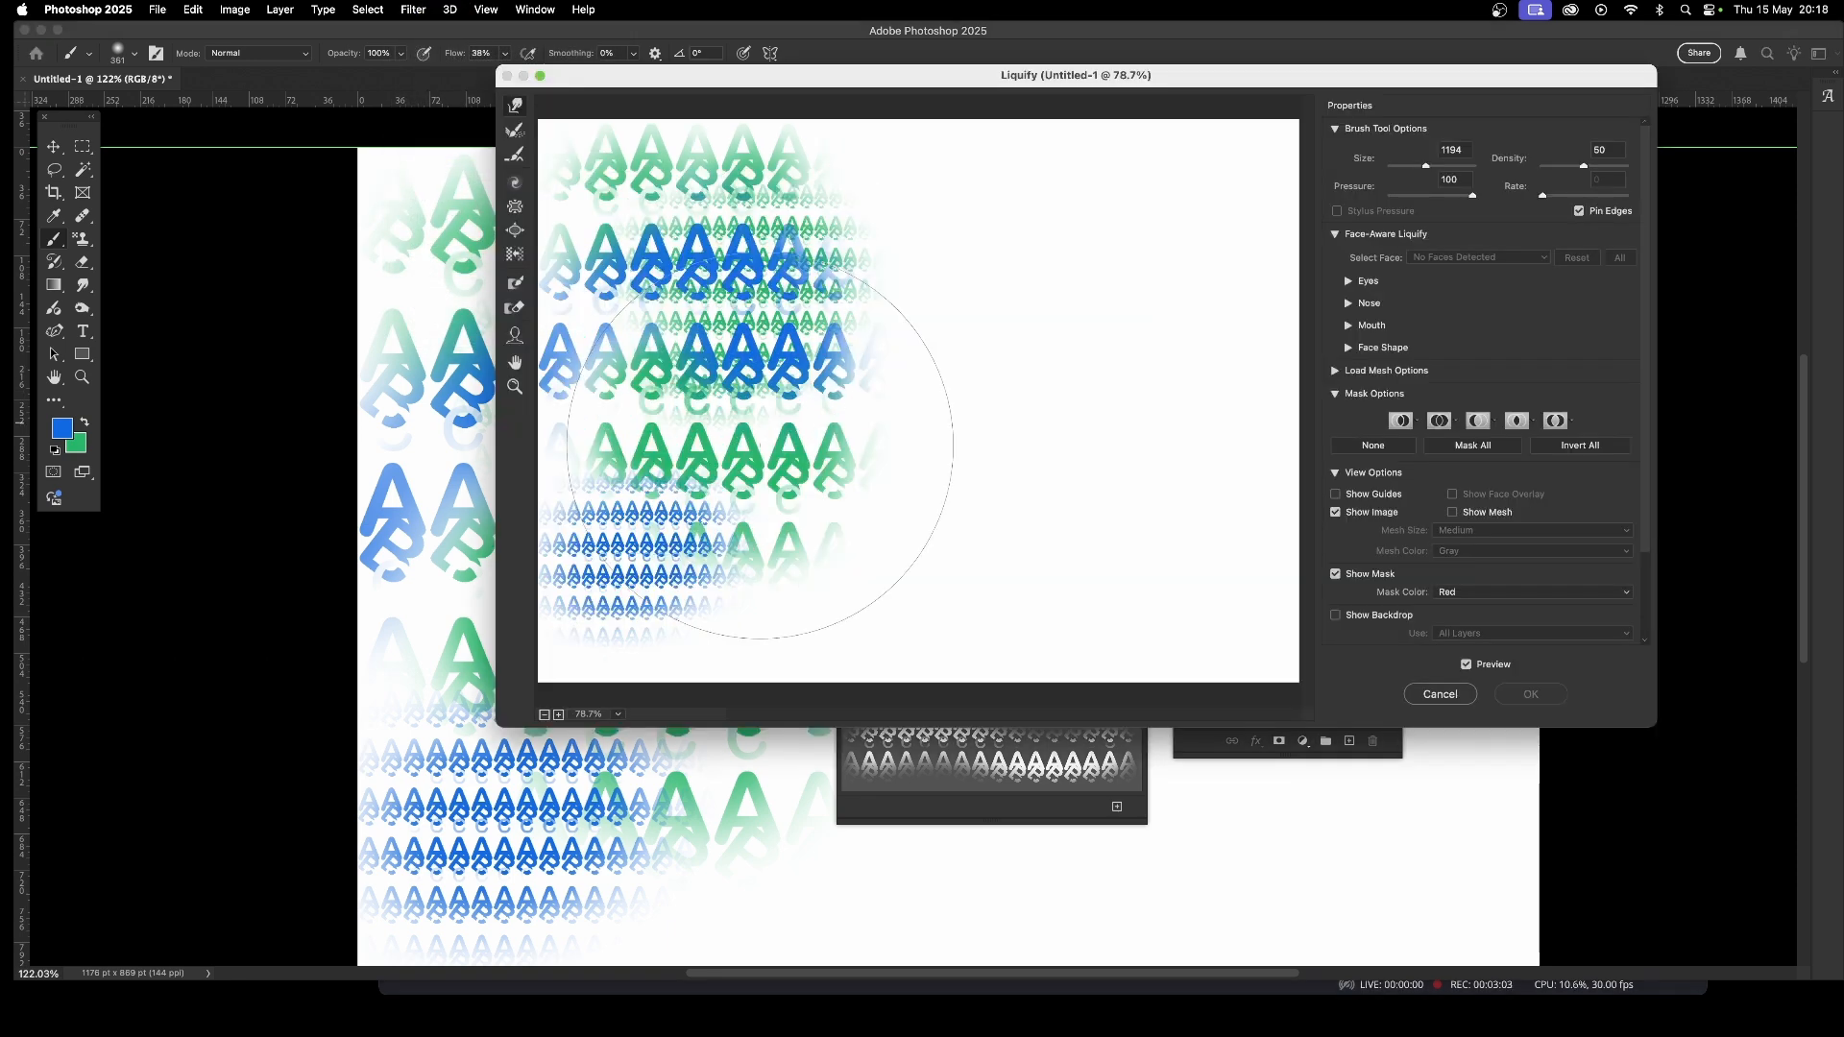
mouse_move(760, 446)
mouse_down()
mouse_move(896, 329)
mouse_move(677, 259)
mouse_move(800, 182)
mouse_move(722, 478)
mouse_move(783, 557)
mouse_move(650, 588)
mouse_move(653, 634)
mouse_move(663, 588)
mouse_up()
click(1532, 694)
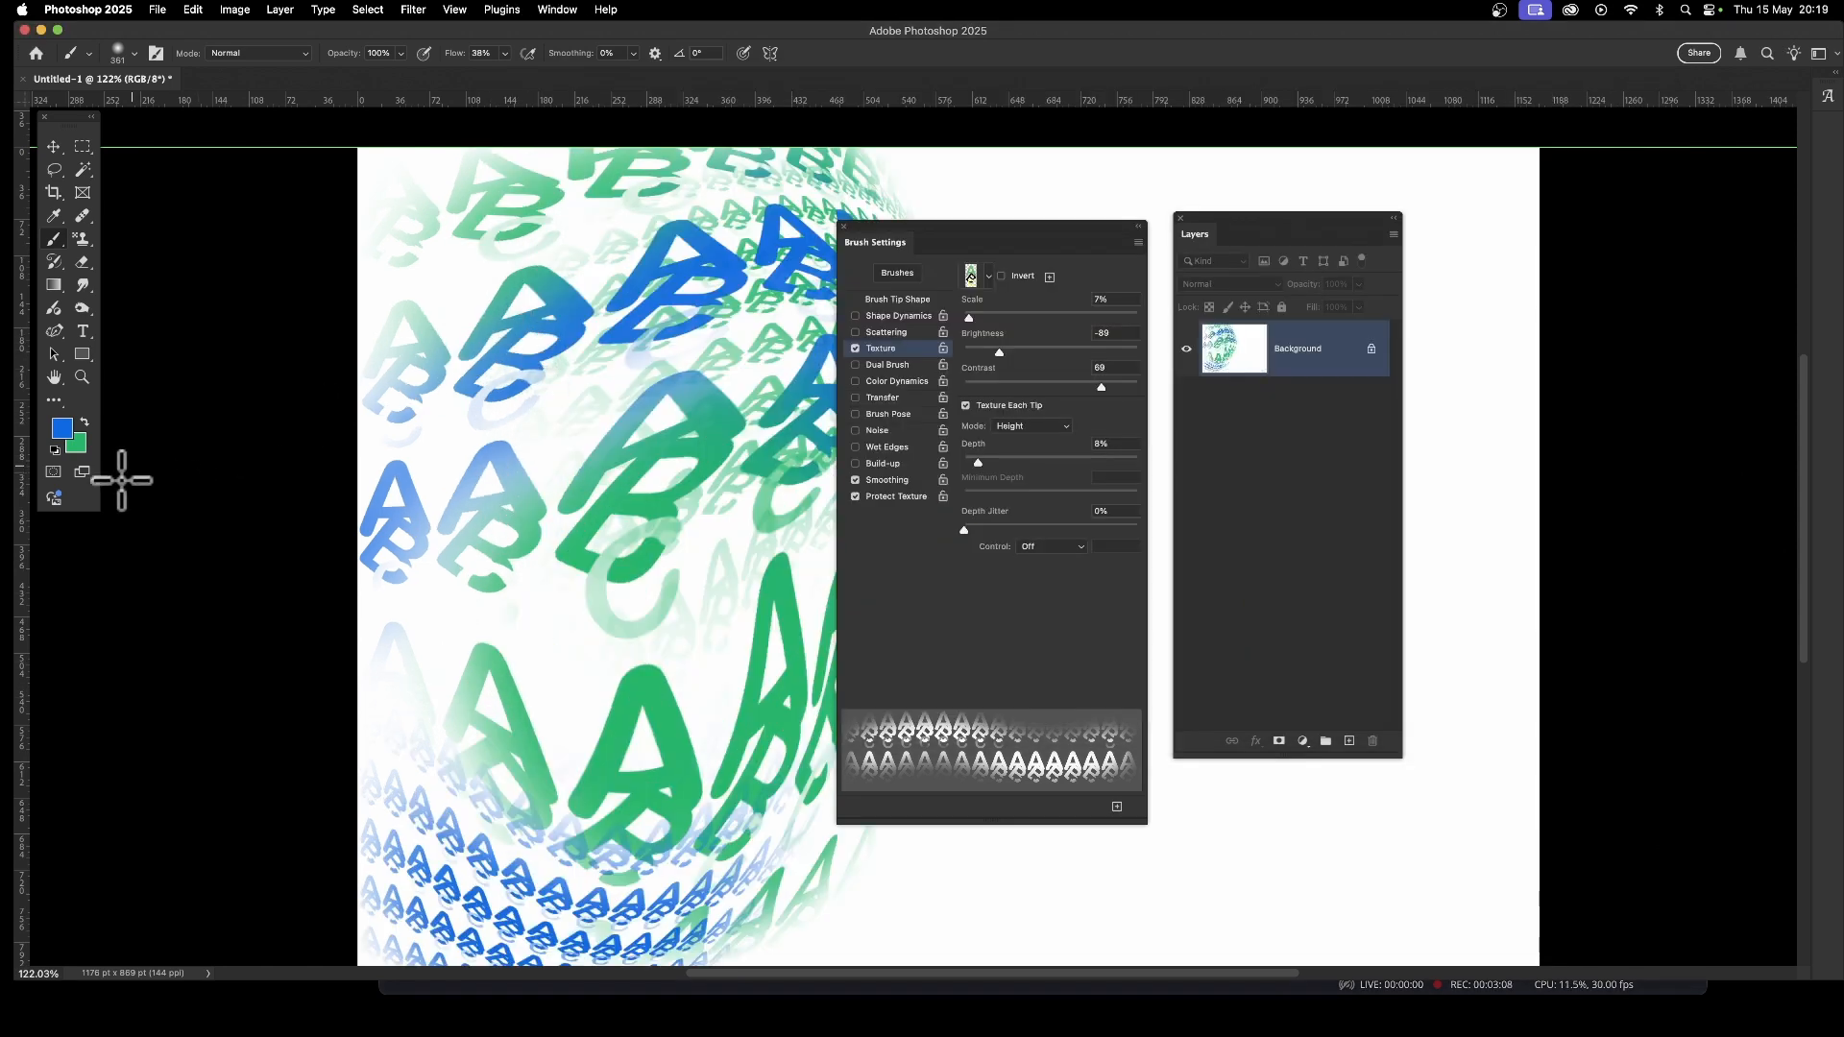
Set the foreground colour to pure red (#ff0000).
click(58, 433)
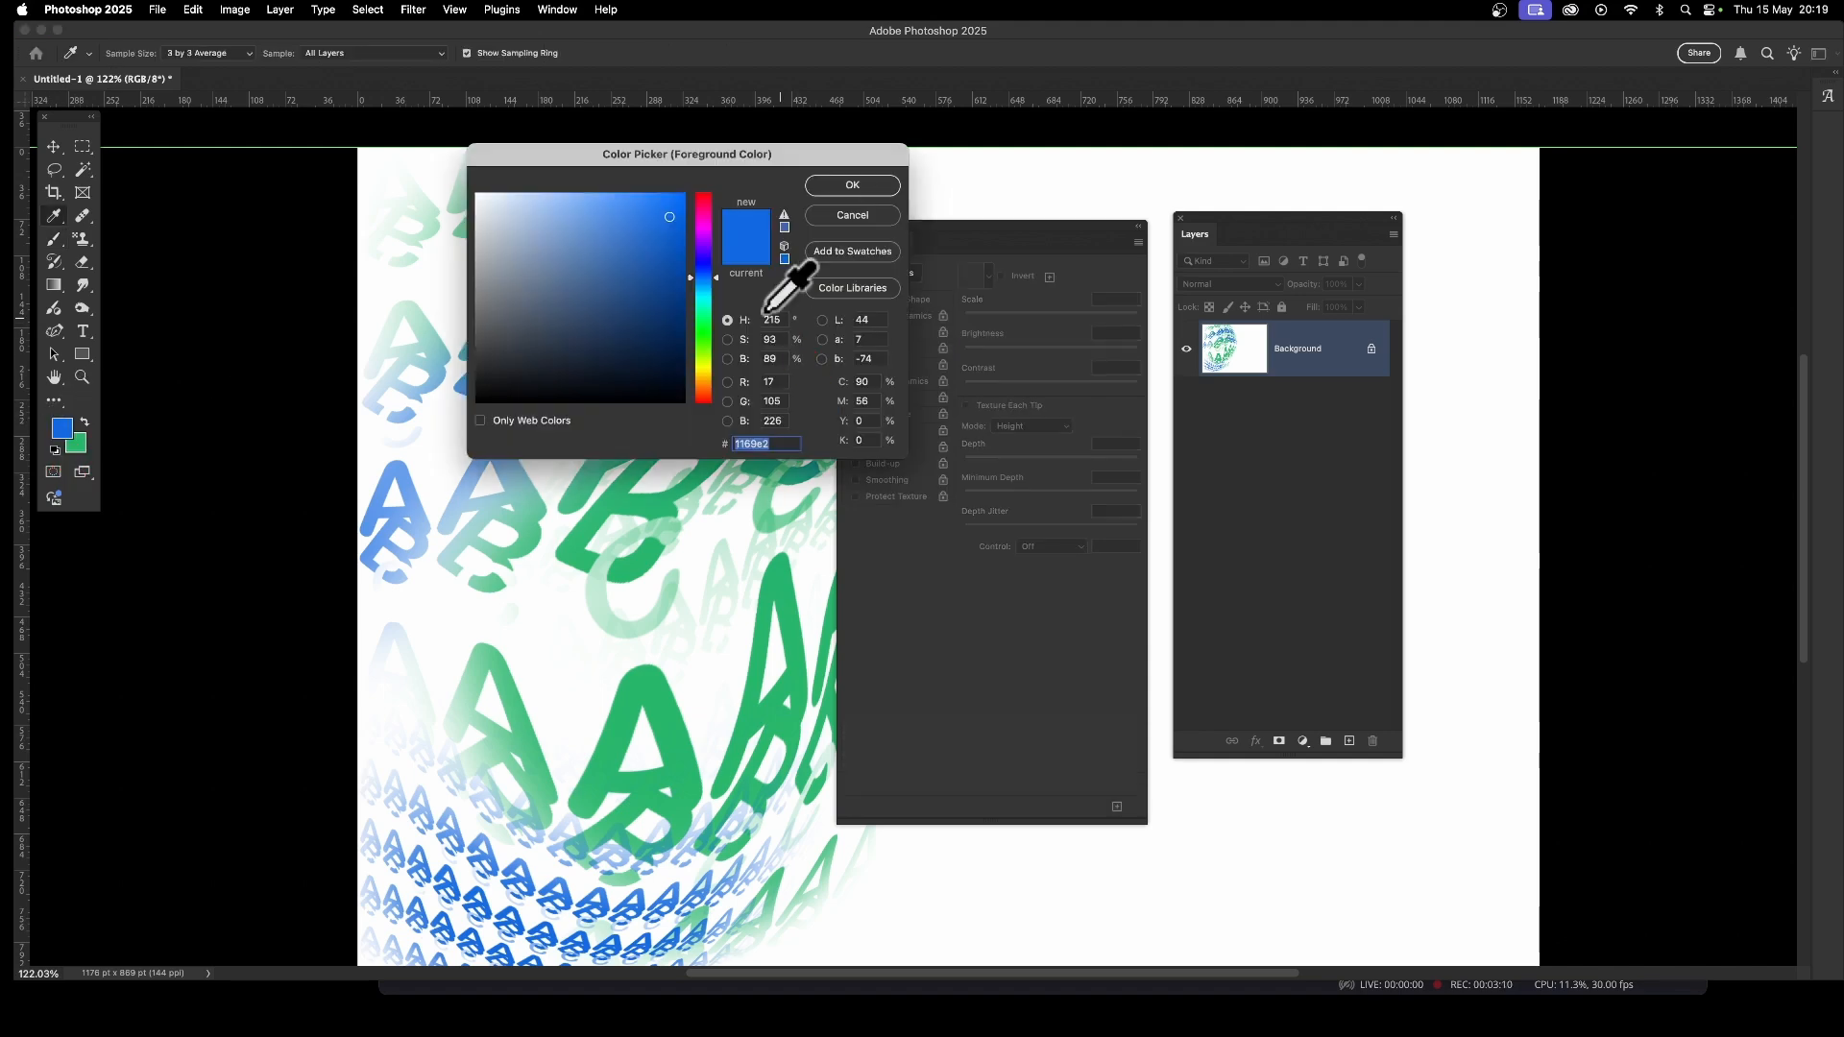
drag(696, 217, 707, 180)
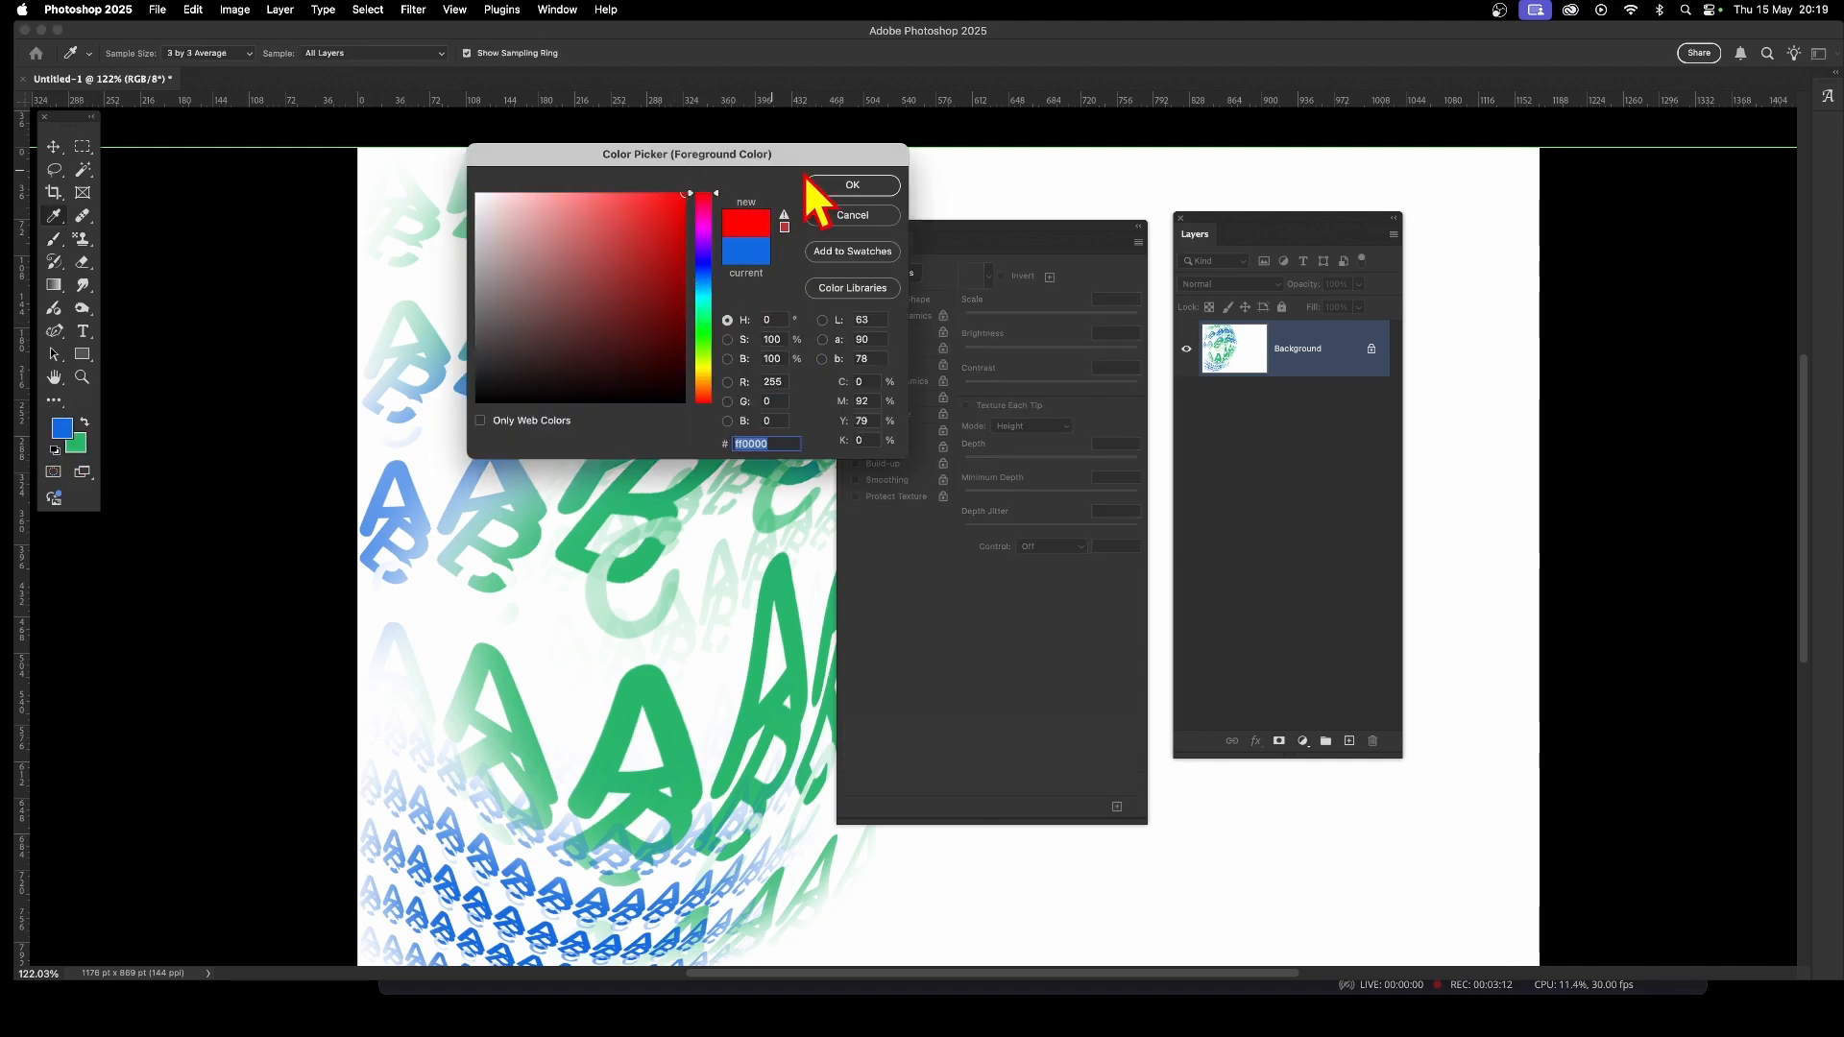
click(876, 185)
Paint small red ABC letters over the middle of the canvas, and undo all the letter strokes and the Liquify distortion.
mouse_move(979, 235)
mouse_down()
mouse_move(982, 359)
mouse_move(843, 331)
mouse_move(919, 317)
mouse_move(947, 464)
mouse_move(990, 549)
mouse_move(794, 654)
mouse_move(796, 684)
mouse_move(791, 631)
mouse_move(626, 516)
mouse_up()
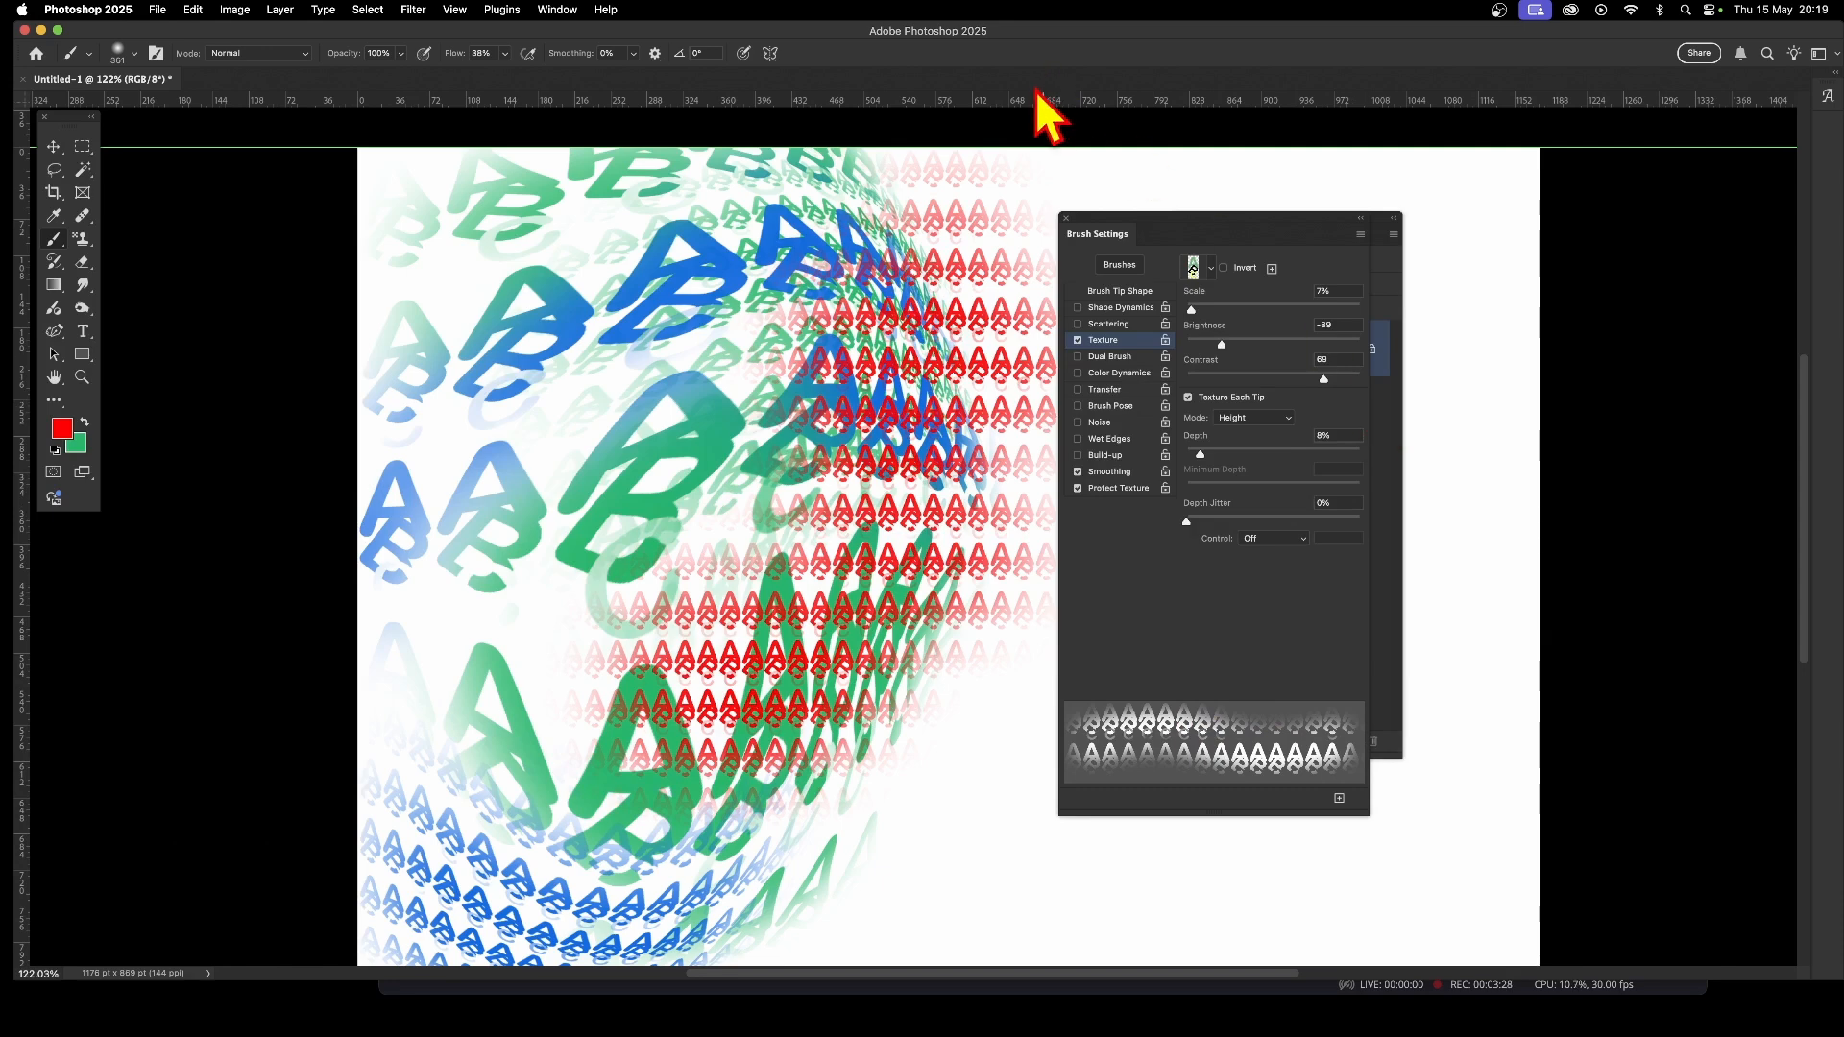
key(super+z)
key(super+z)
key(super+z)
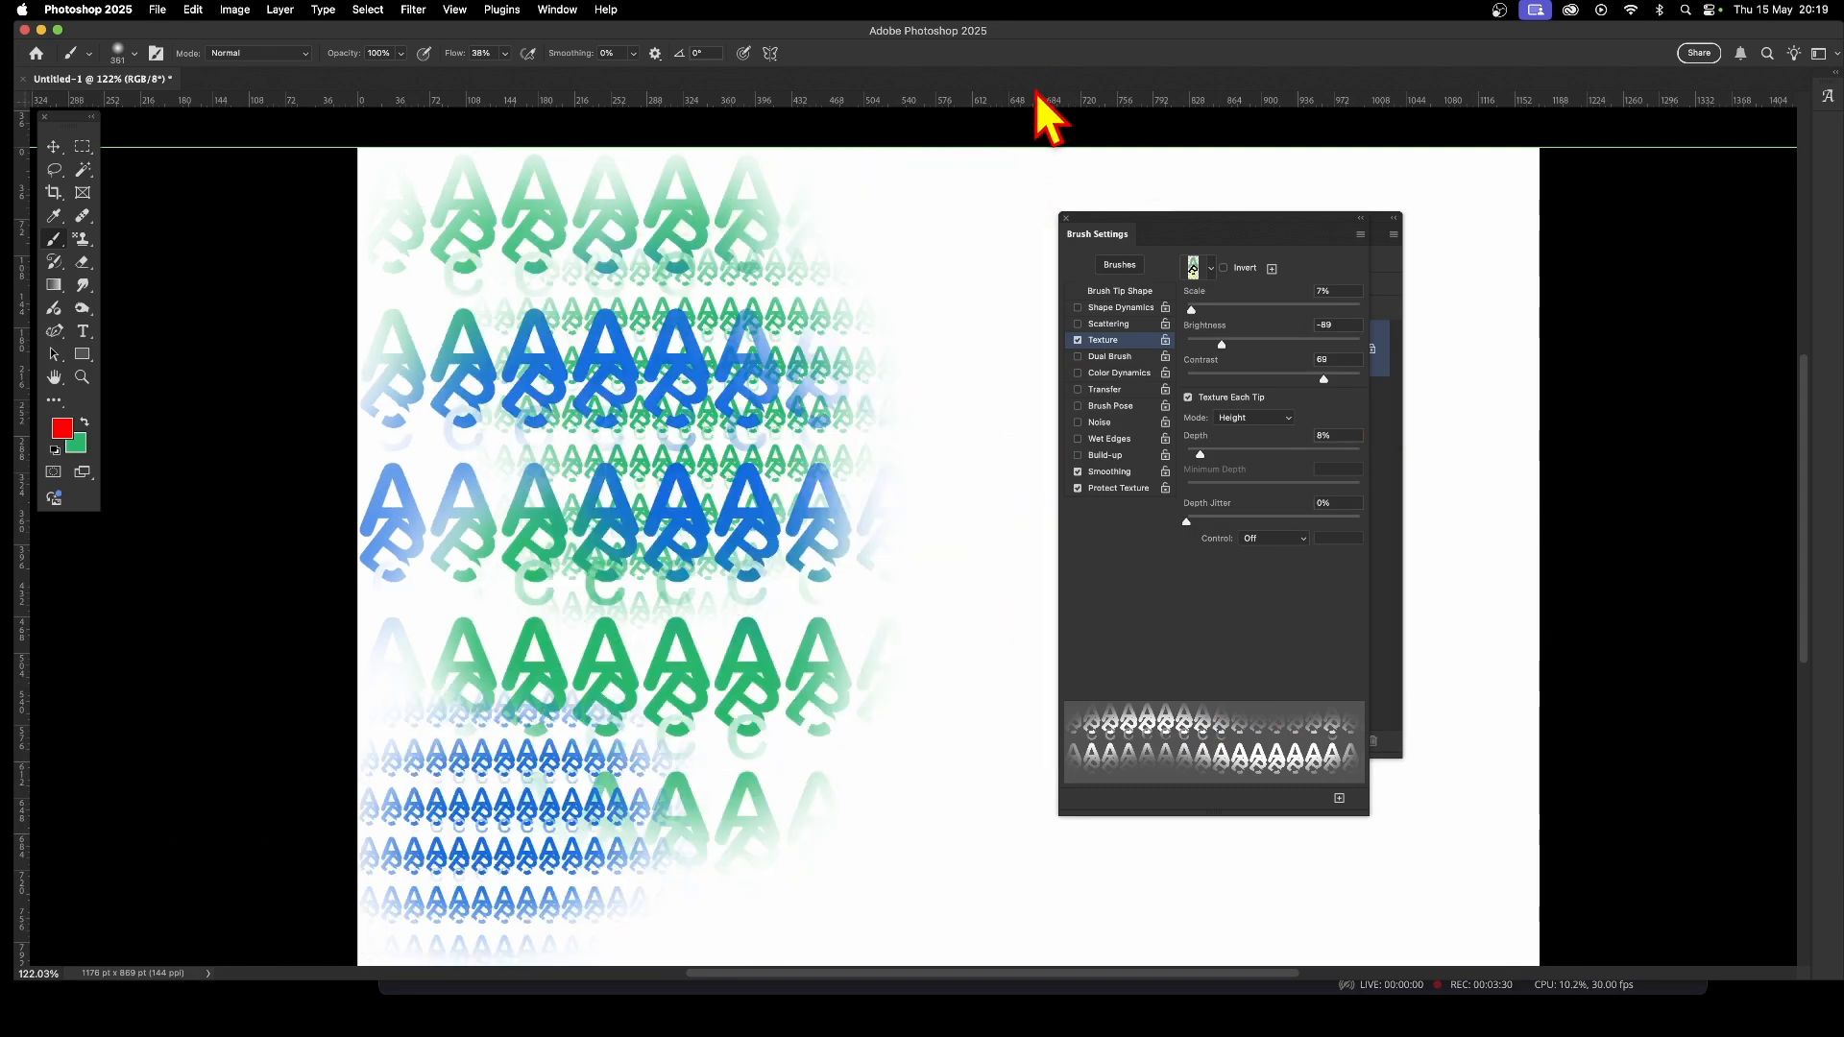
key(super+z)
key(super+z)
key(super+z)
key(super+z)
key(super+z)
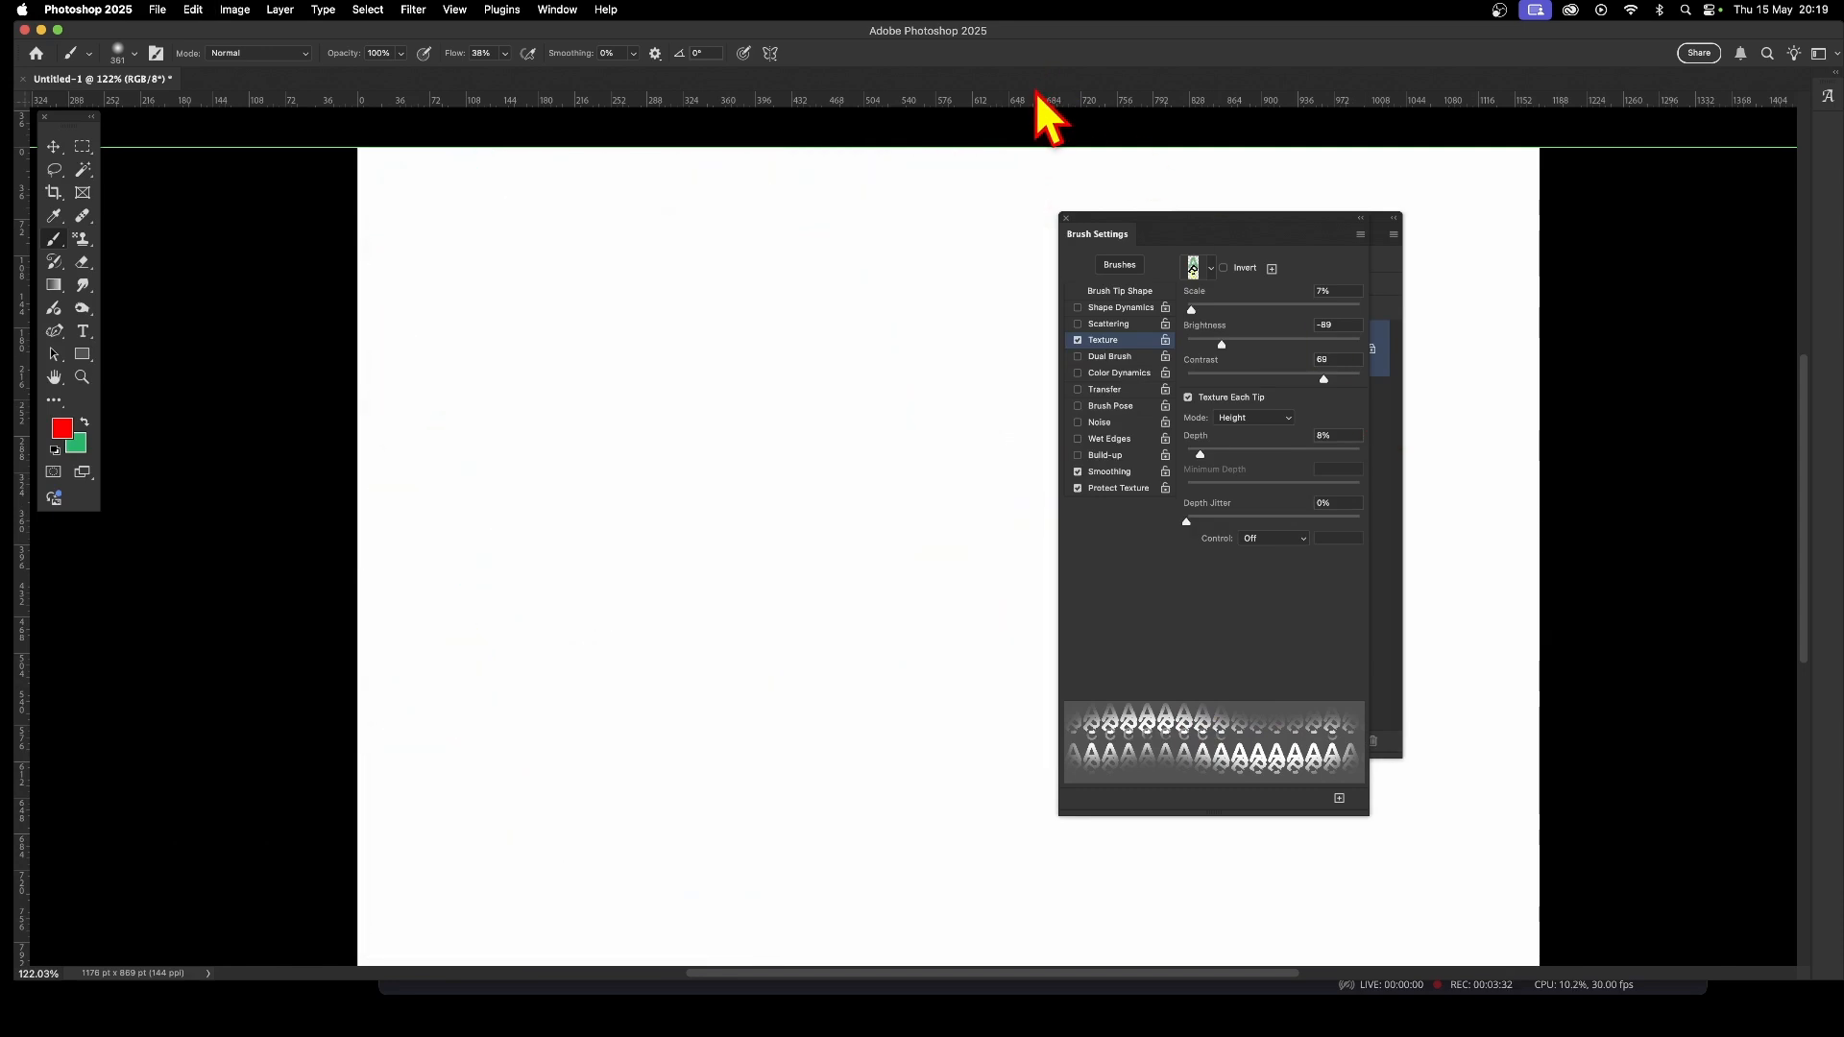
Activate the Pattern Stamp Tool and choose the ABC pattern as its brush texture.
click(82, 239)
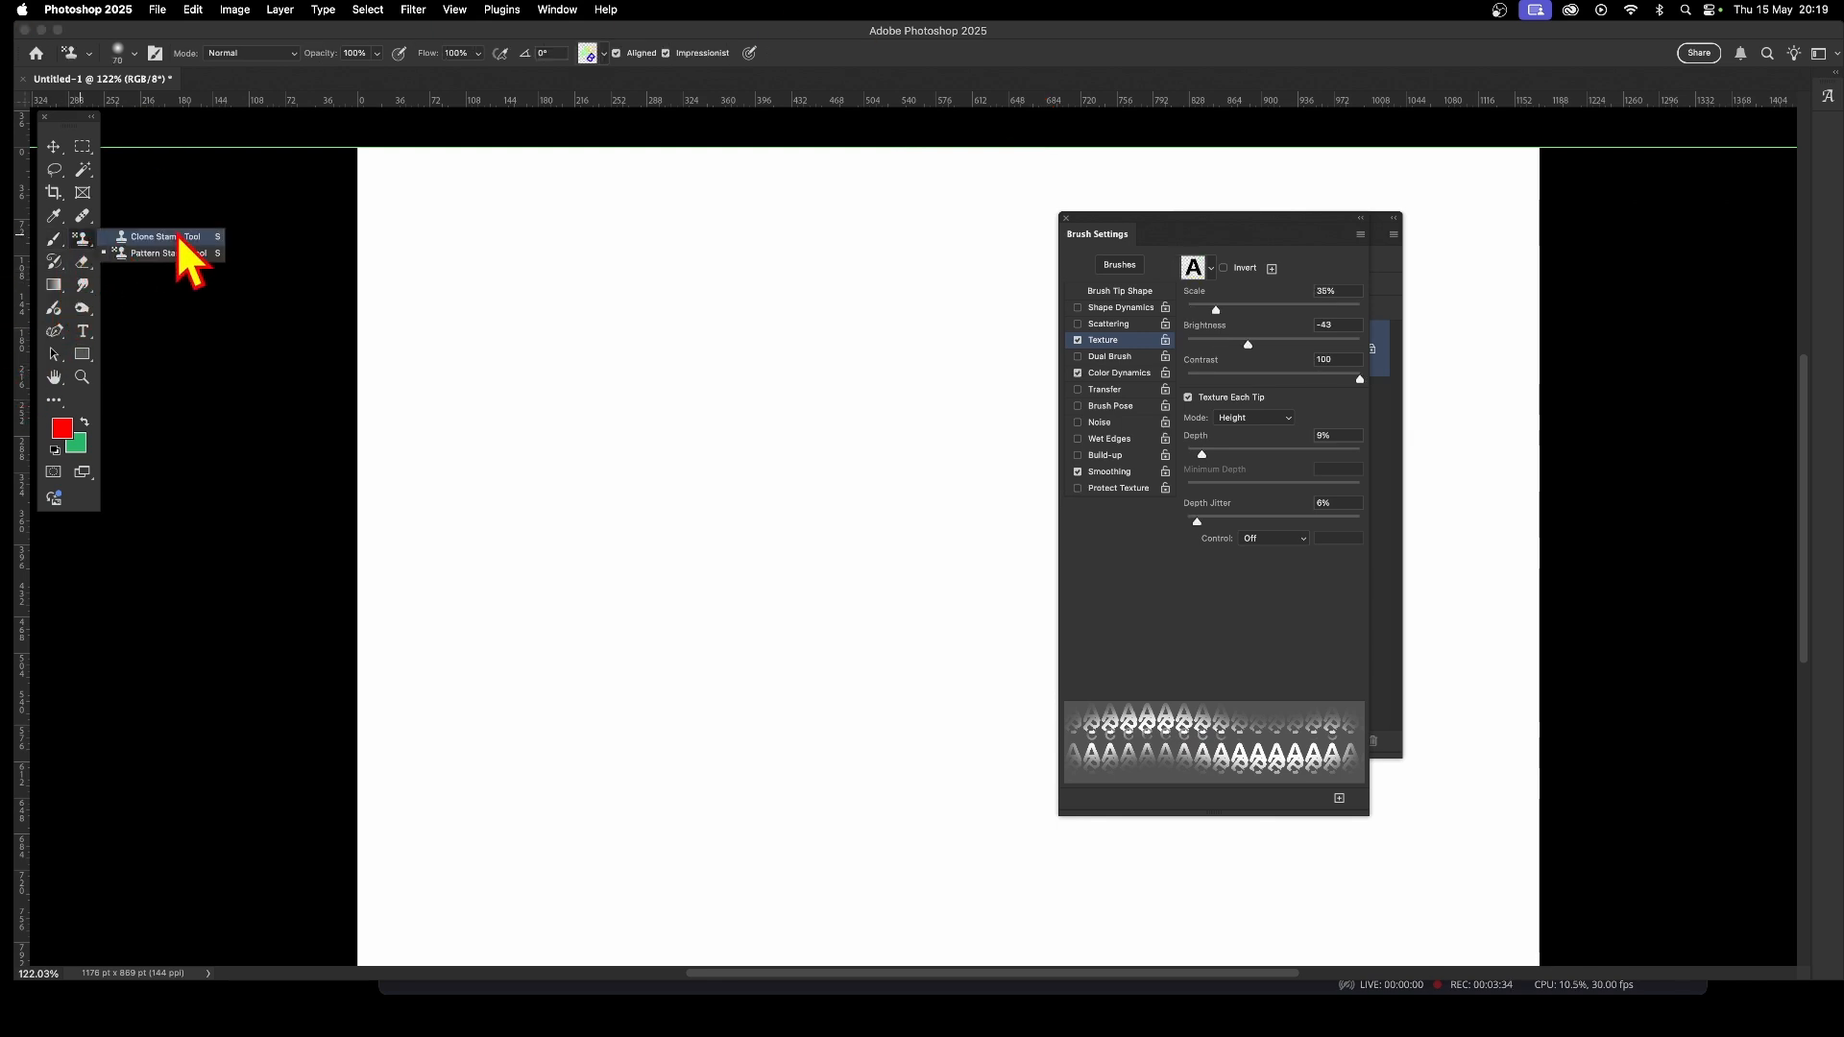
click(169, 254)
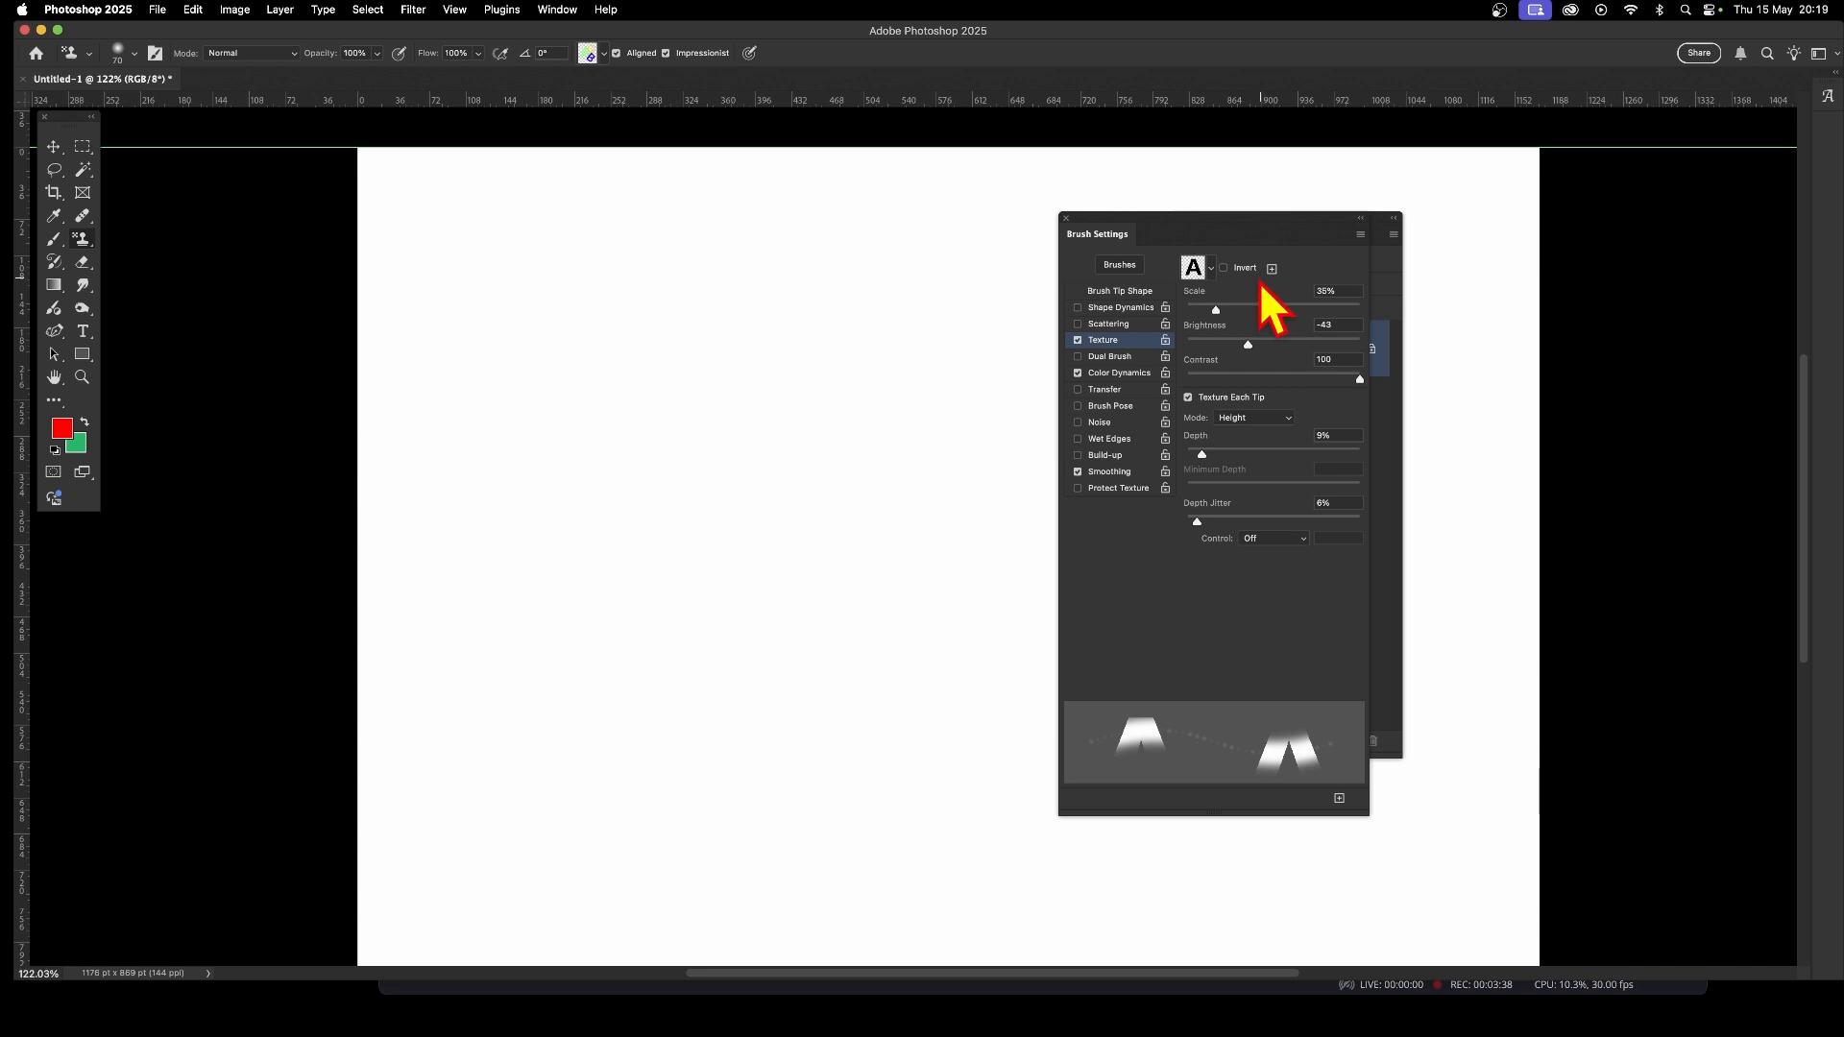
click(1213, 270)
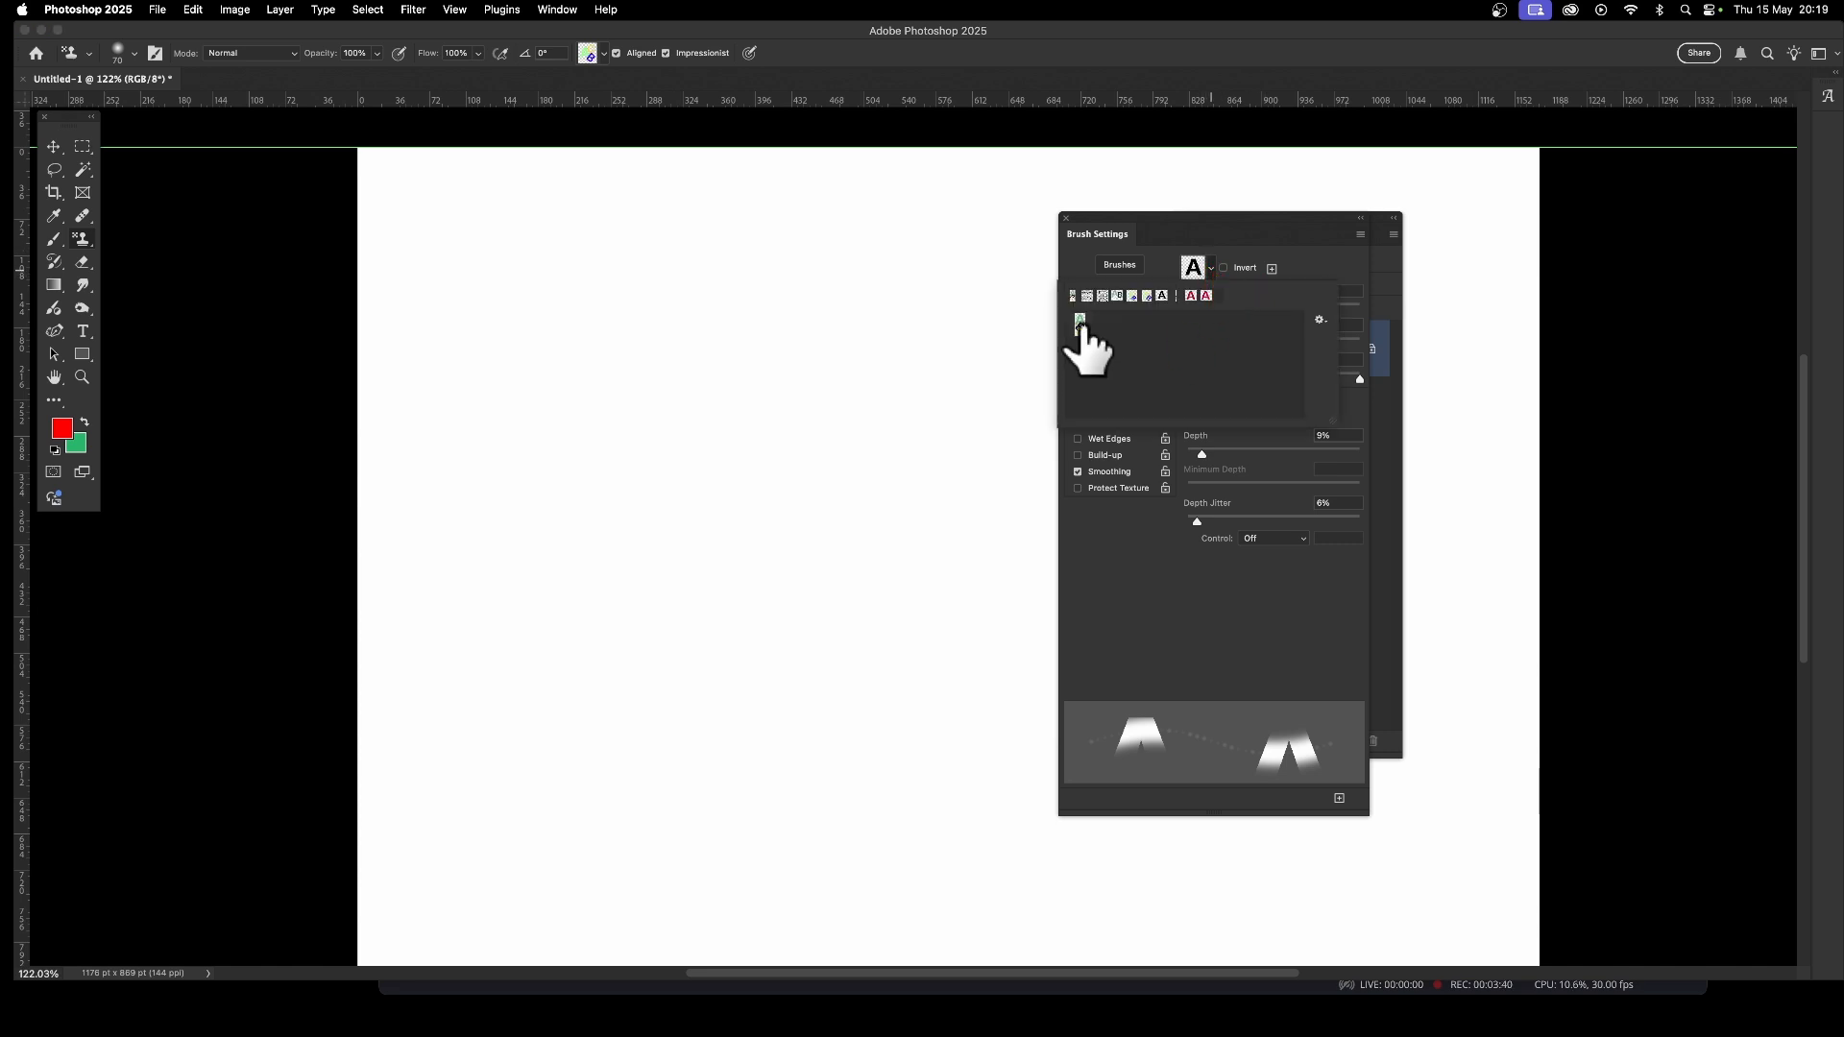
click(1079, 321)
click(1224, 234)
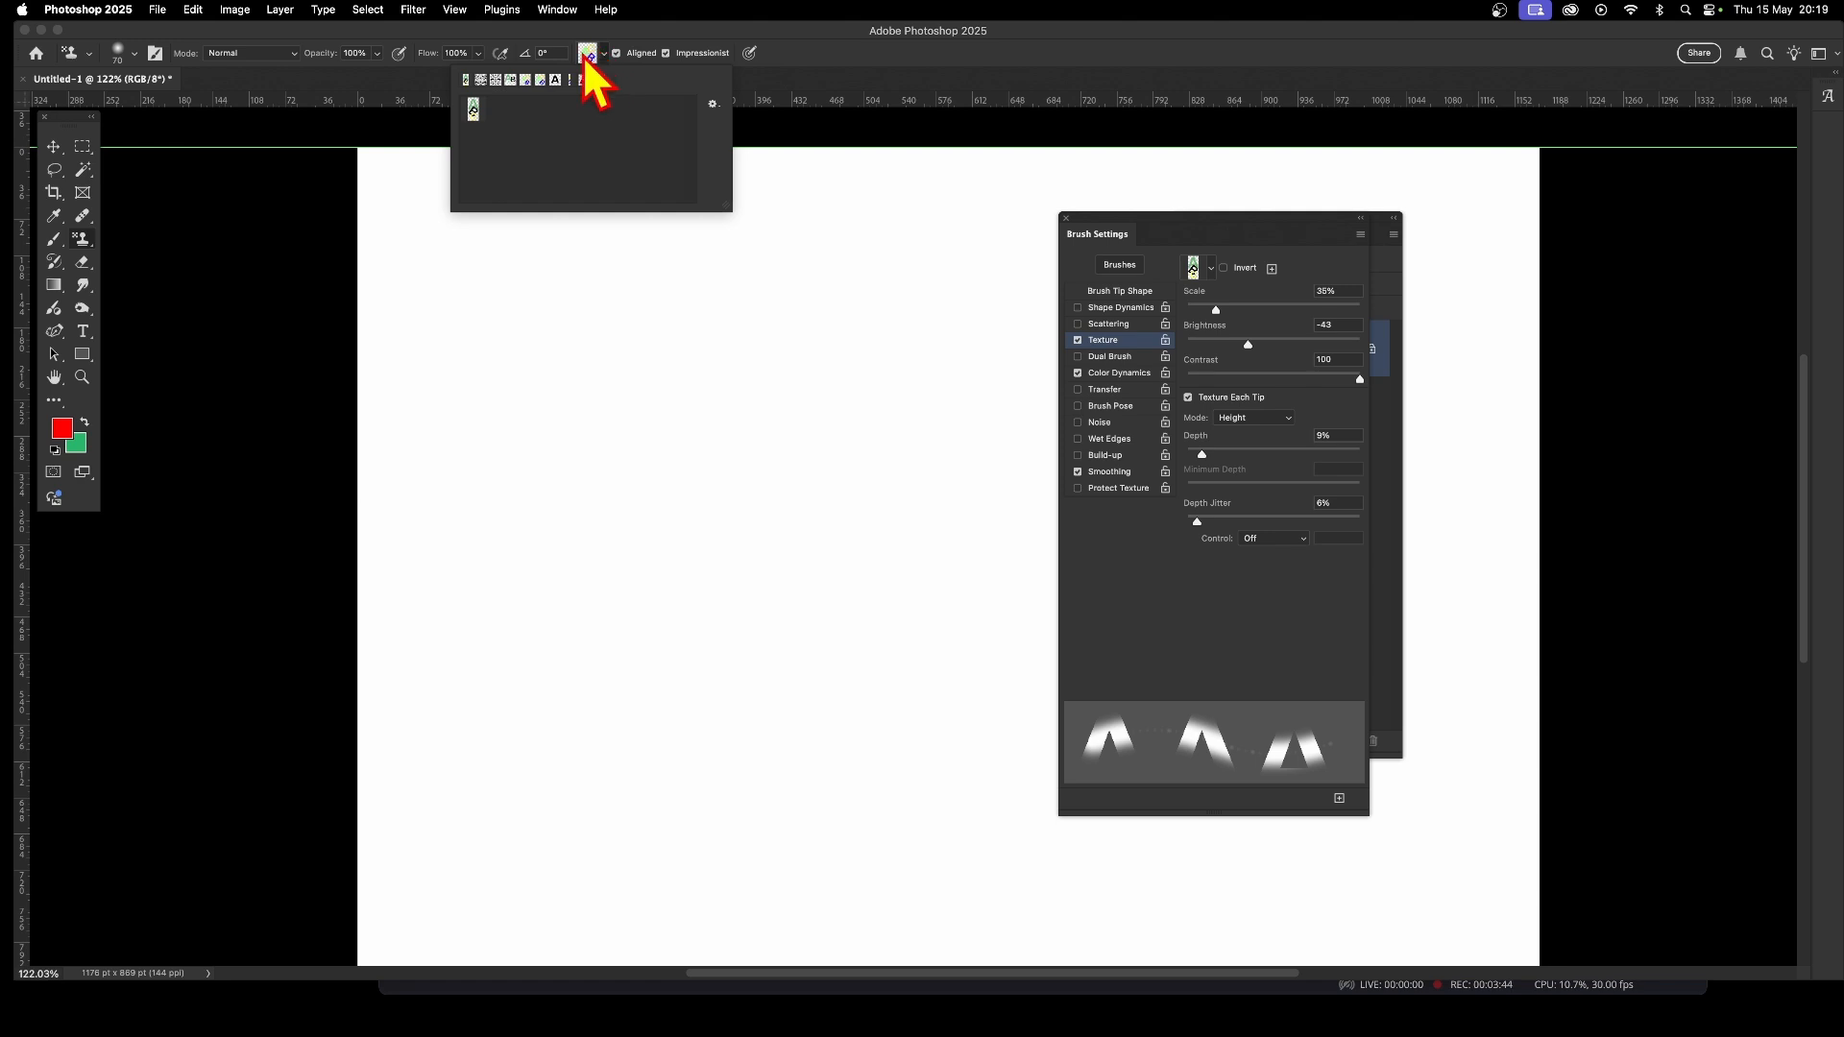
Choose the ABC pattern as the stamp pattern and paint multicoloured ABC letters across the canvas's middle and upper left.
click(473, 109)
mouse_move(755, 505)
mouse_down()
mouse_move(809, 480)
mouse_move(780, 449)
mouse_move(890, 362)
mouse_move(830, 353)
mouse_move(836, 309)
mouse_move(803, 515)
mouse_move(637, 663)
mouse_move(836, 701)
mouse_move(740, 733)
mouse_move(647, 585)
mouse_move(775, 568)
mouse_up()
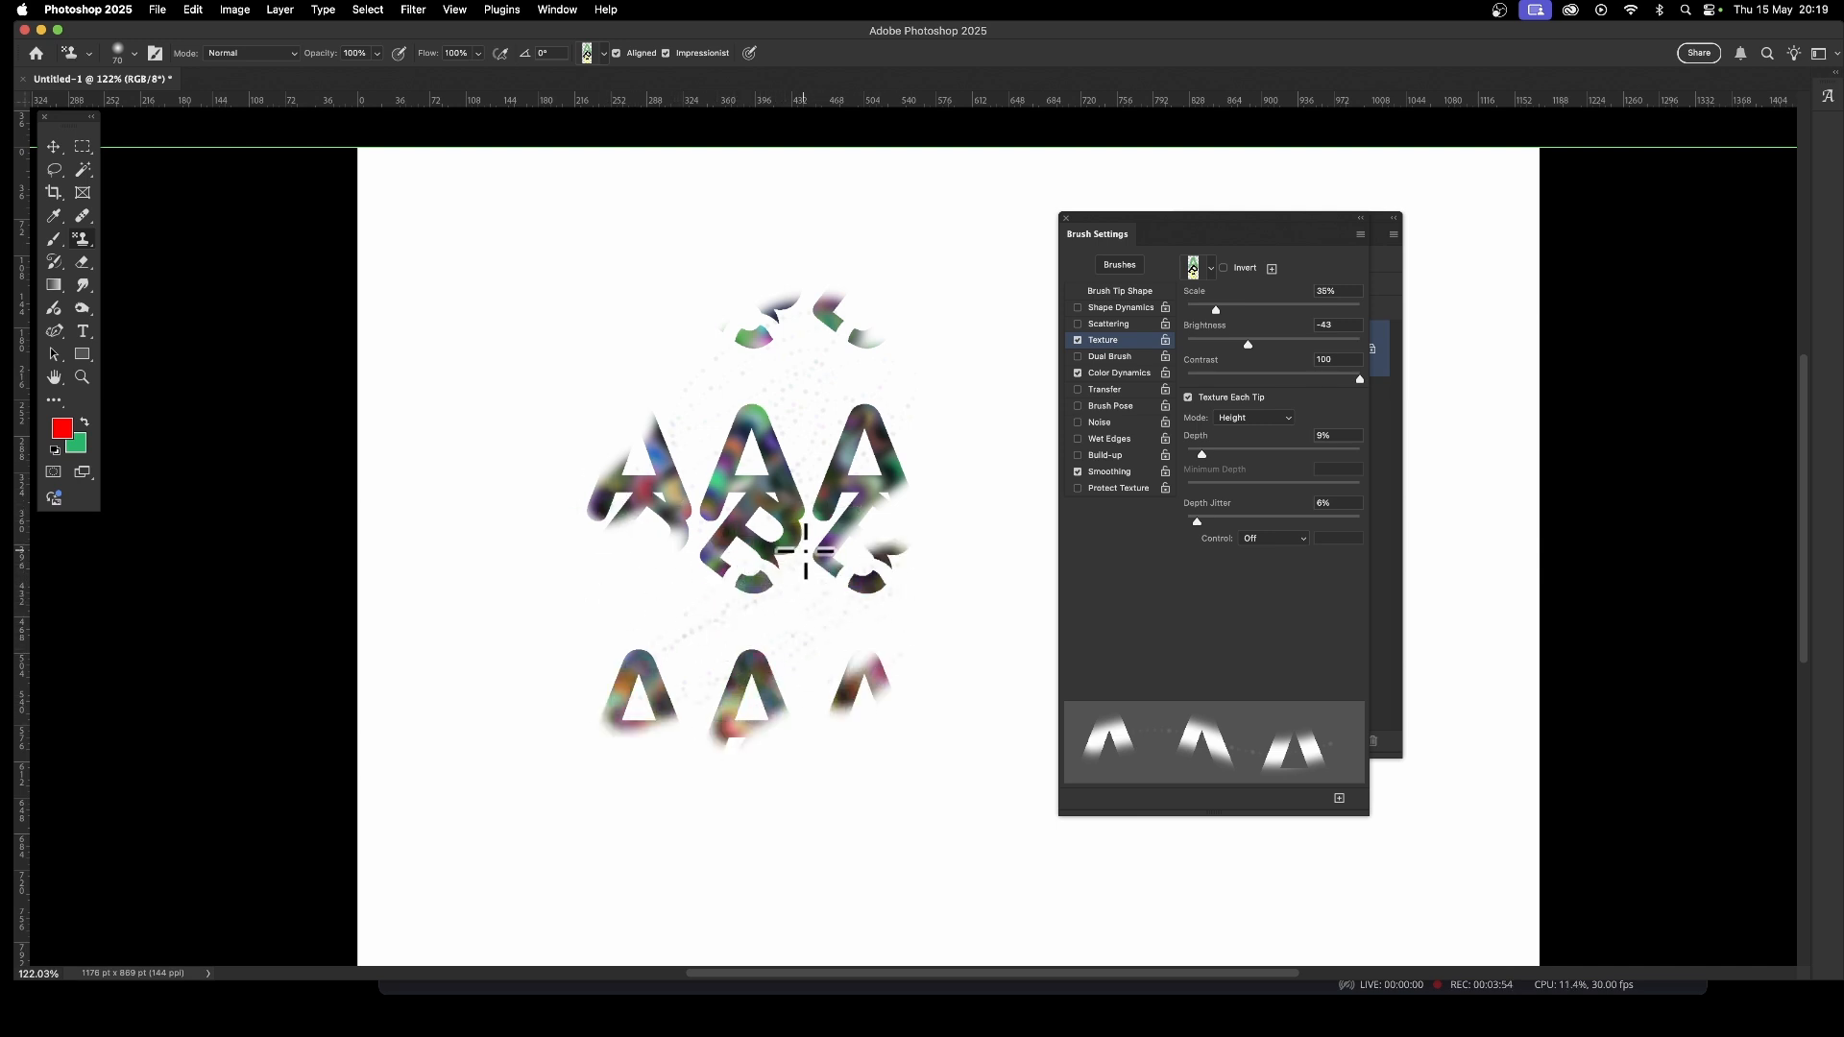
mouse_move(731, 532)
mouse_down()
mouse_move(608, 600)
mouse_move(585, 527)
mouse_move(510, 590)
mouse_move(794, 381)
mouse_move(692, 371)
mouse_move(751, 288)
mouse_move(648, 334)
mouse_move(528, 302)
mouse_move(549, 327)
mouse_move(534, 286)
mouse_move(768, 134)
mouse_move(650, 164)
mouse_move(416, 300)
mouse_up()
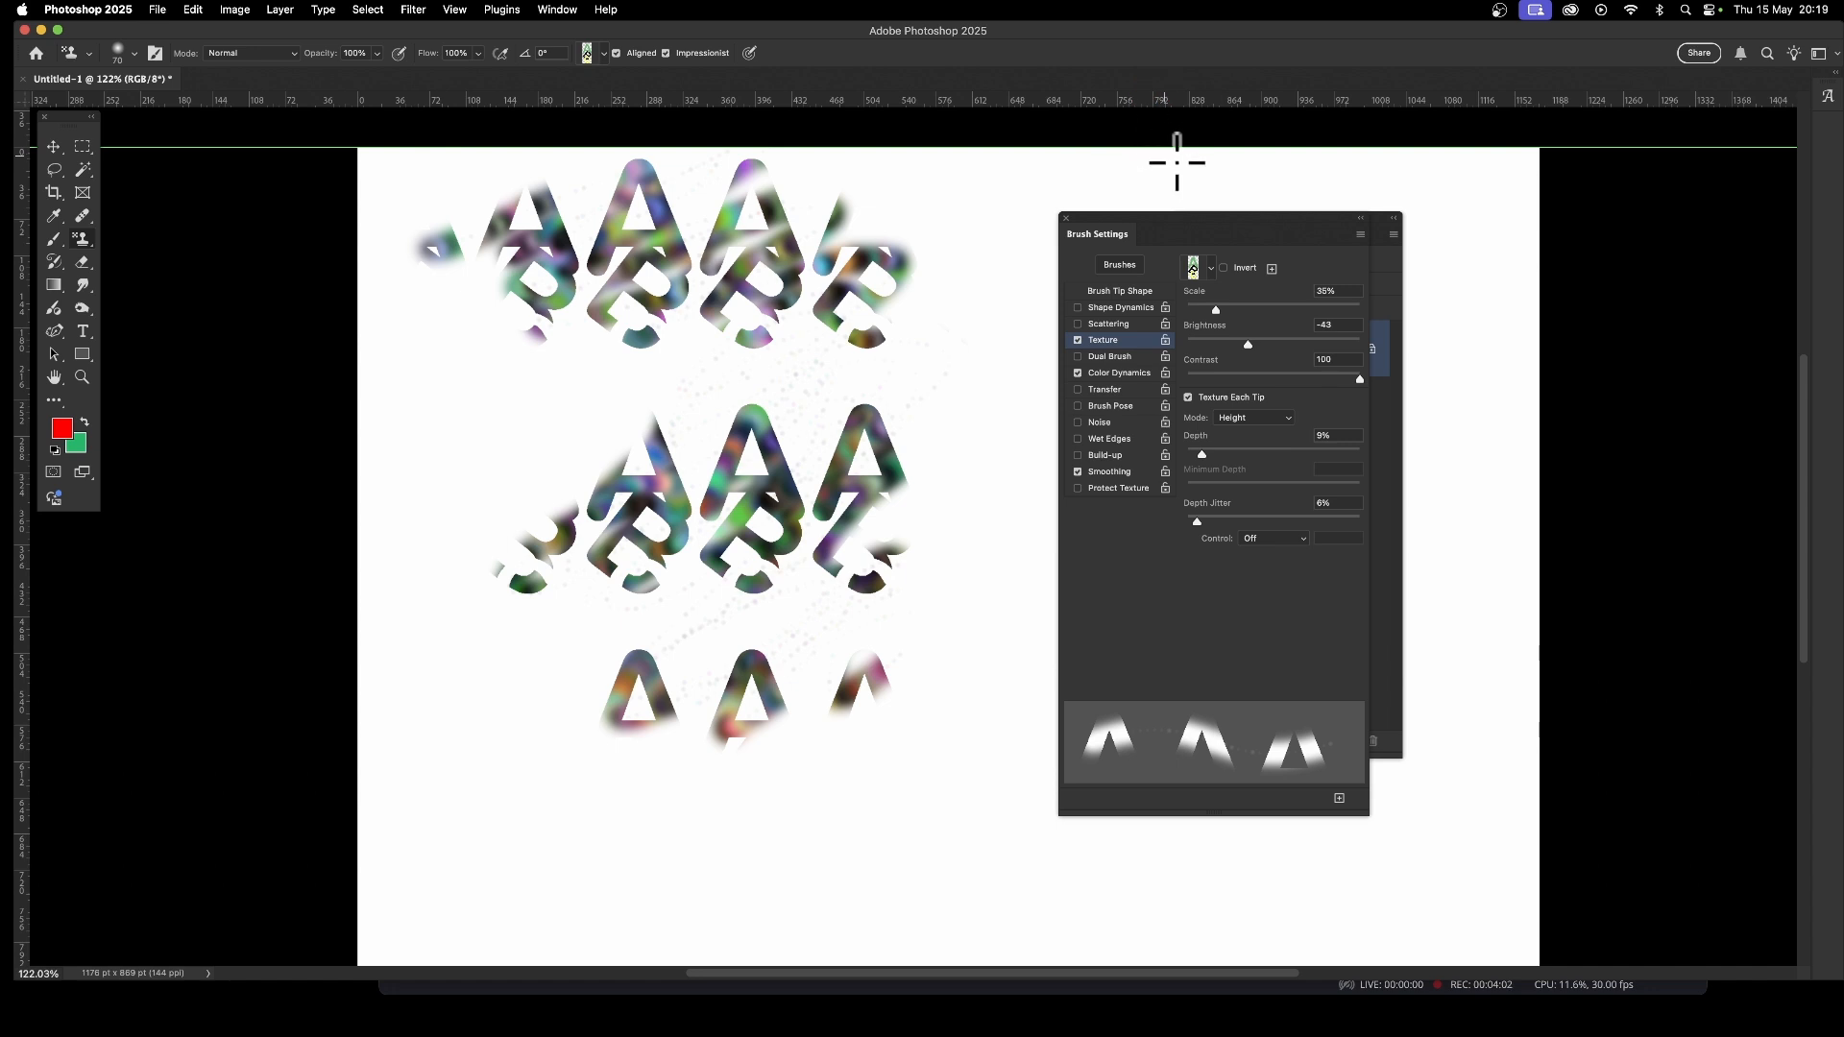
Turn off the Impressionist effect, stamp plain ABC pattern colours over the existing letters, and undo all the letter strokes.
click(667, 53)
mouse_move(856, 414)
mouse_down()
mouse_move(900, 301)
mouse_move(930, 328)
mouse_move(934, 248)
mouse_move(898, 233)
mouse_move(921, 188)
mouse_move(861, 178)
mouse_move(847, 120)
mouse_move(925, 138)
mouse_move(803, 293)
mouse_move(822, 421)
mouse_move(702, 534)
mouse_move(630, 549)
mouse_move(582, 628)
mouse_move(604, 308)
mouse_up()
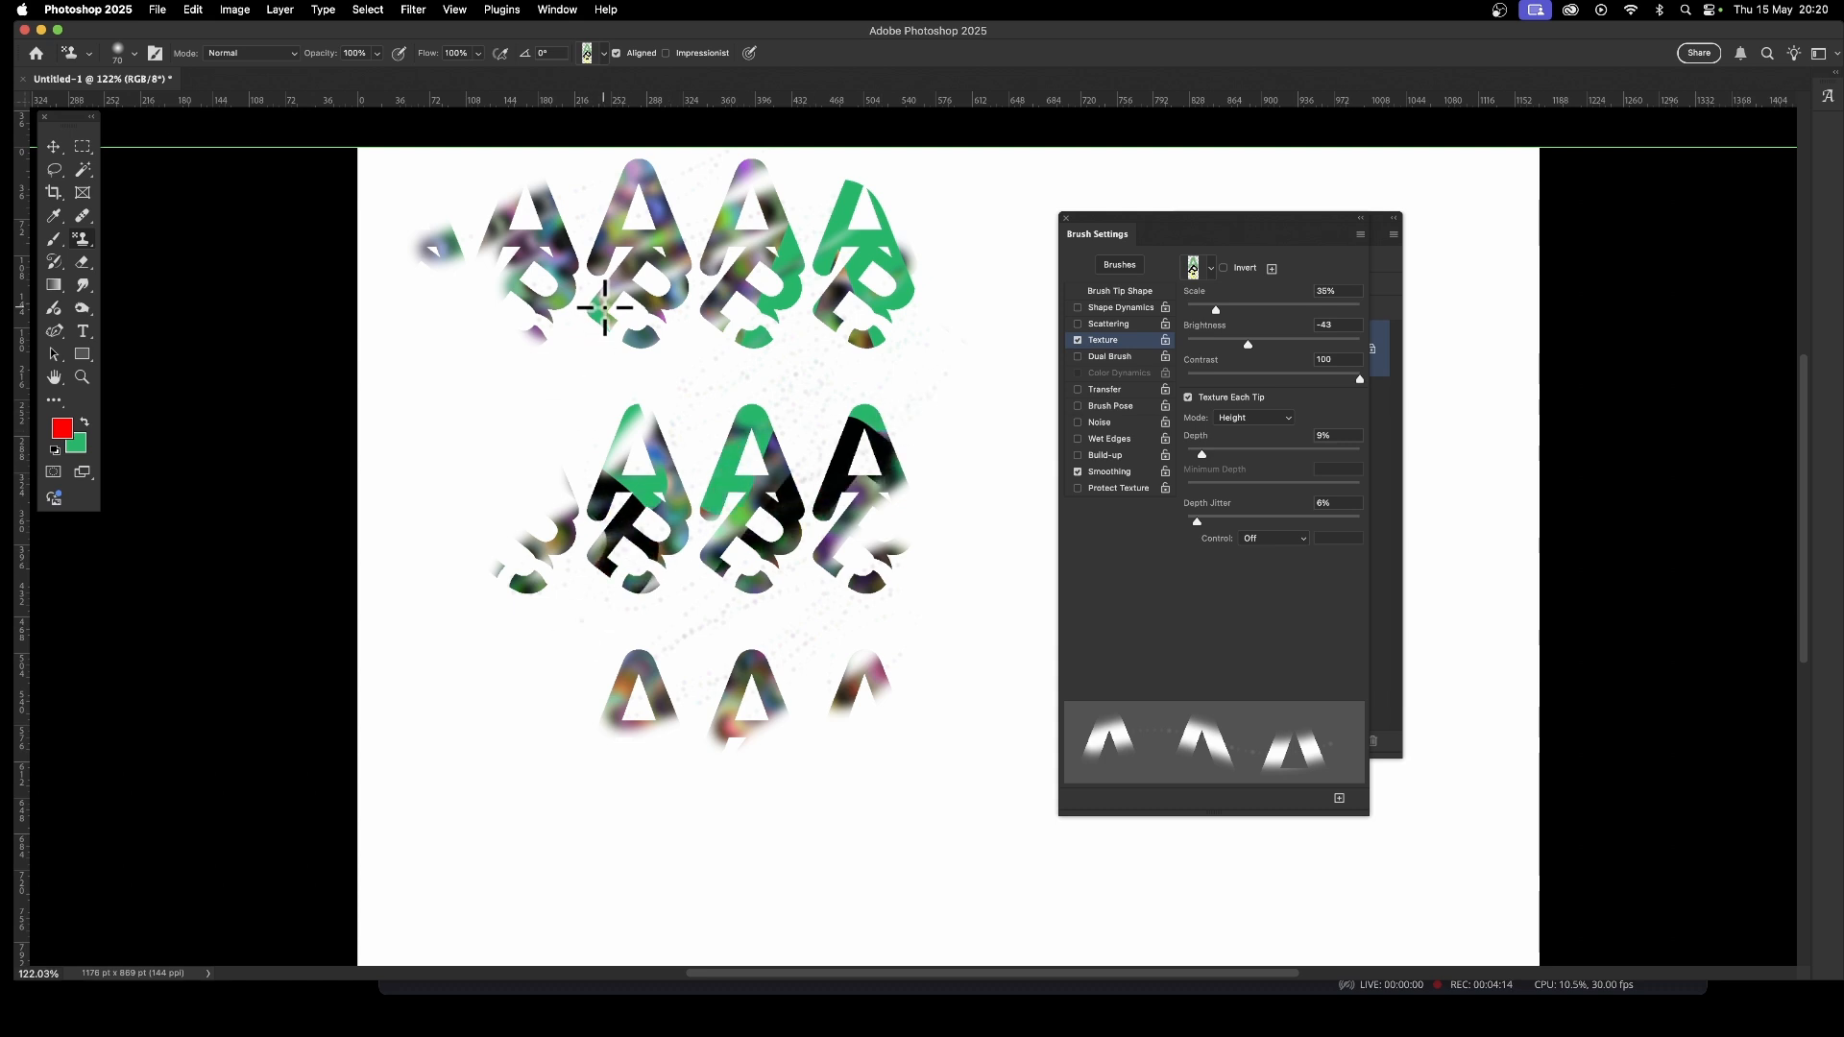
key(super+z)
key(super+z)
key(super+z)
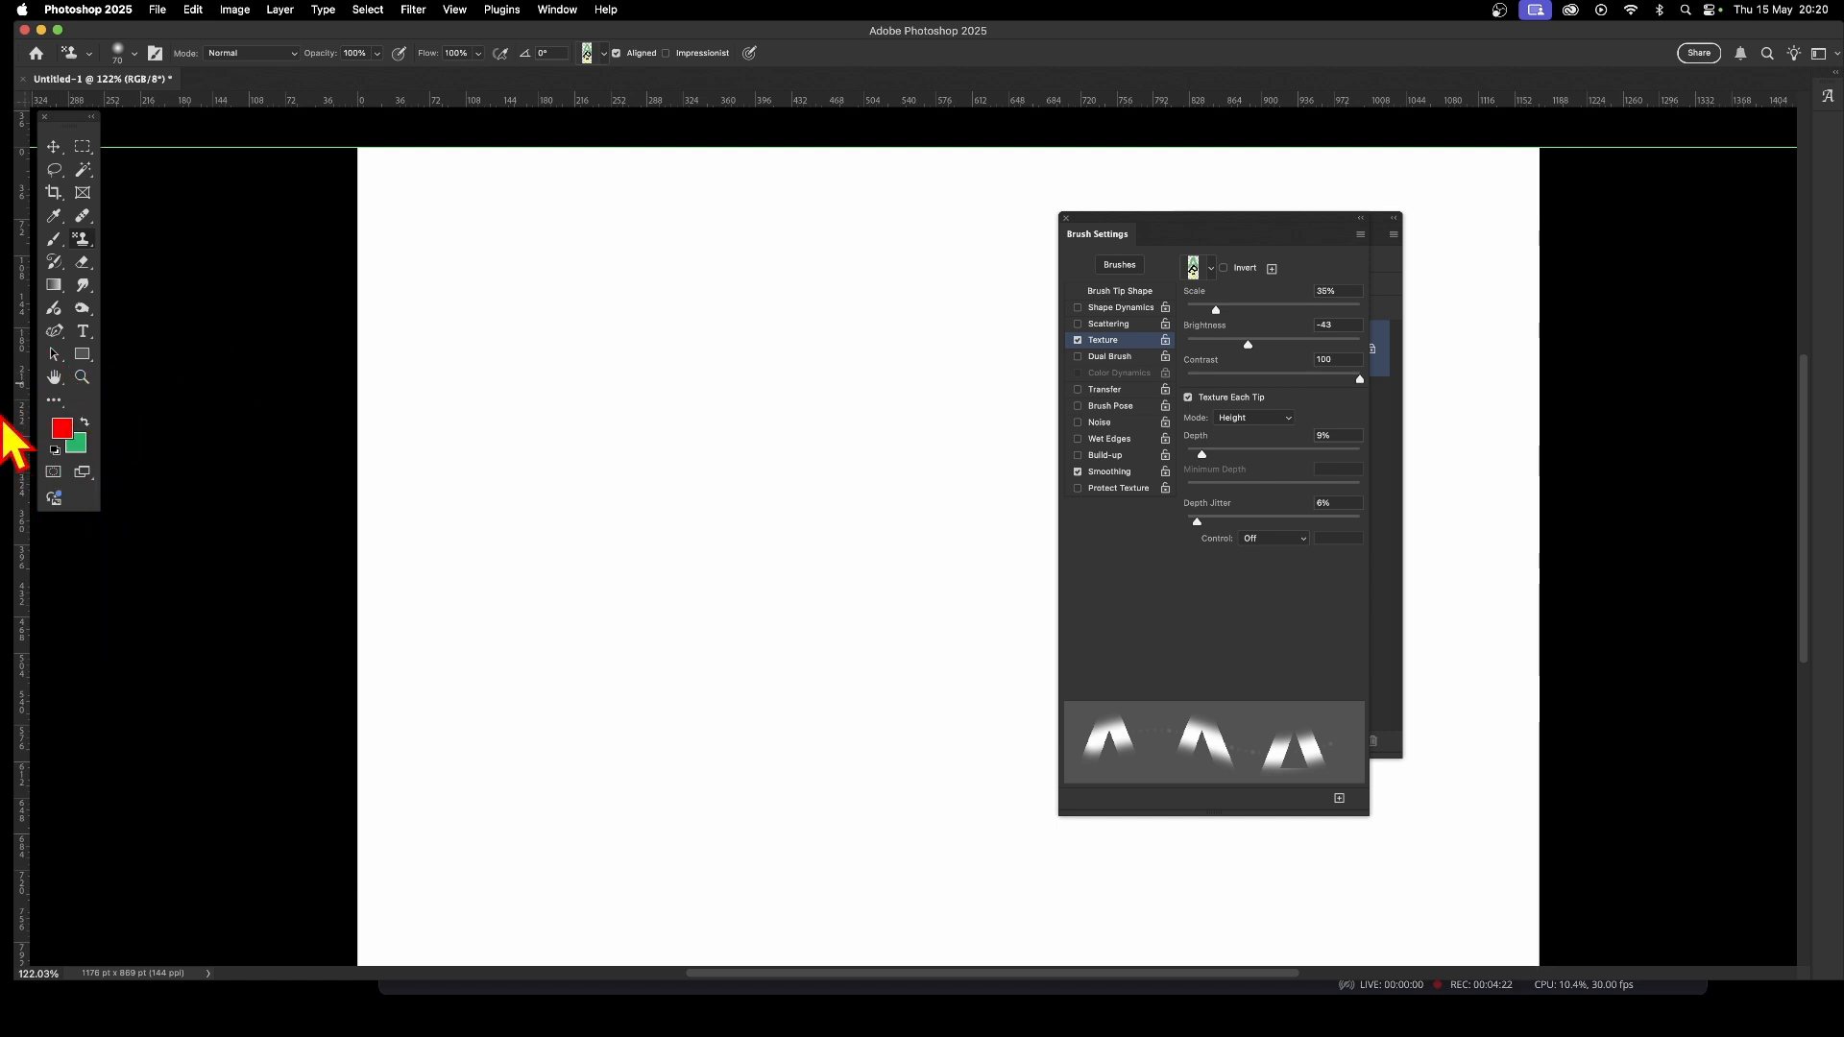
Stamp green, black and yellow ABC letters across the empty canvas, painting further strokes with the texture scale set to 10%.
mouse_move(857, 615)
mouse_down()
mouse_move(948, 584)
mouse_move(1027, 613)
mouse_move(945, 557)
mouse_move(1019, 519)
mouse_move(975, 512)
mouse_move(1112, 428)
mouse_move(962, 500)
mouse_move(934, 453)
mouse_move(862, 499)
mouse_move(873, 444)
mouse_move(869, 483)
mouse_move(765, 473)
mouse_move(848, 428)
mouse_move(673, 494)
mouse_move(931, 314)
mouse_move(821, 391)
mouse_move(922, 244)
mouse_move(794, 250)
mouse_move(975, 191)
mouse_move(839, 165)
mouse_move(845, 285)
mouse_move(866, 233)
mouse_move(1000, 215)
mouse_move(981, 171)
mouse_move(861, 200)
mouse_move(916, 285)
mouse_move(850, 311)
mouse_move(858, 352)
mouse_move(940, 425)
mouse_move(944, 364)
mouse_move(798, 670)
mouse_move(820, 705)
mouse_move(687, 690)
mouse_move(820, 645)
mouse_move(858, 758)
mouse_move(695, 822)
mouse_move(914, 816)
mouse_up()
mouse_move(569, 829)
mouse_down()
mouse_move(624, 810)
mouse_move(638, 587)
mouse_move(498, 612)
mouse_move(595, 363)
mouse_move(720, 197)
mouse_move(543, 197)
mouse_up()
drag(1216, 310, 1194, 308)
mouse_move(831, 444)
mouse_down()
mouse_move(823, 587)
mouse_move(807, 556)
mouse_move(737, 523)
mouse_move(844, 466)
mouse_move(750, 433)
mouse_move(888, 307)
mouse_move(855, 246)
mouse_move(898, 230)
mouse_move(796, 358)
mouse_move(688, 386)
mouse_move(666, 477)
mouse_move(707, 476)
mouse_move(722, 502)
mouse_move(891, 461)
mouse_move(1043, 531)
mouse_move(771, 685)
mouse_move(801, 709)
mouse_move(758, 721)
mouse_move(779, 798)
mouse_move(729, 808)
mouse_move(728, 850)
mouse_move(758, 833)
mouse_move(658, 817)
mouse_move(849, 801)
mouse_move(759, 786)
mouse_move(889, 678)
mouse_move(820, 590)
mouse_move(974, 474)
mouse_move(984, 552)
mouse_move(870, 620)
mouse_move(782, 627)
mouse_move(767, 593)
mouse_move(655, 625)
mouse_move(802, 543)
mouse_up()
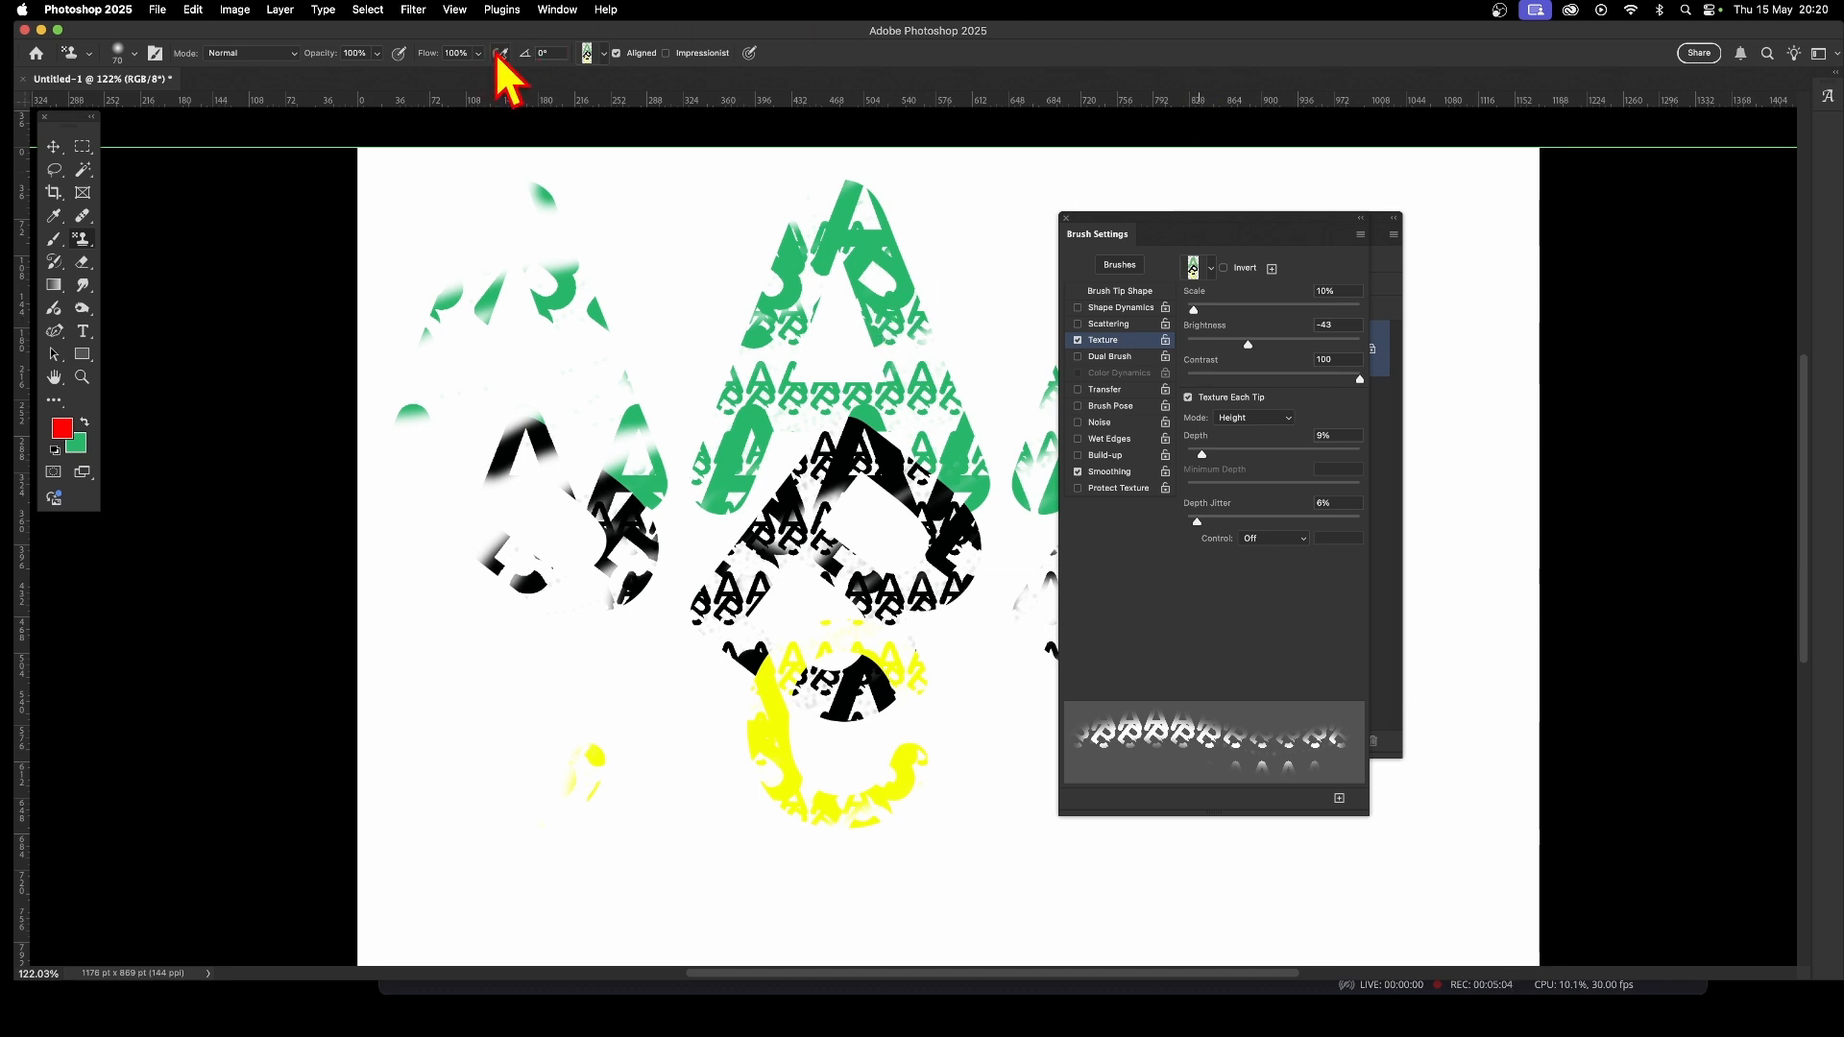
Set the stamp's blending mode to Difference and paint small textured letters over the large A, B and C.
click(246, 58)
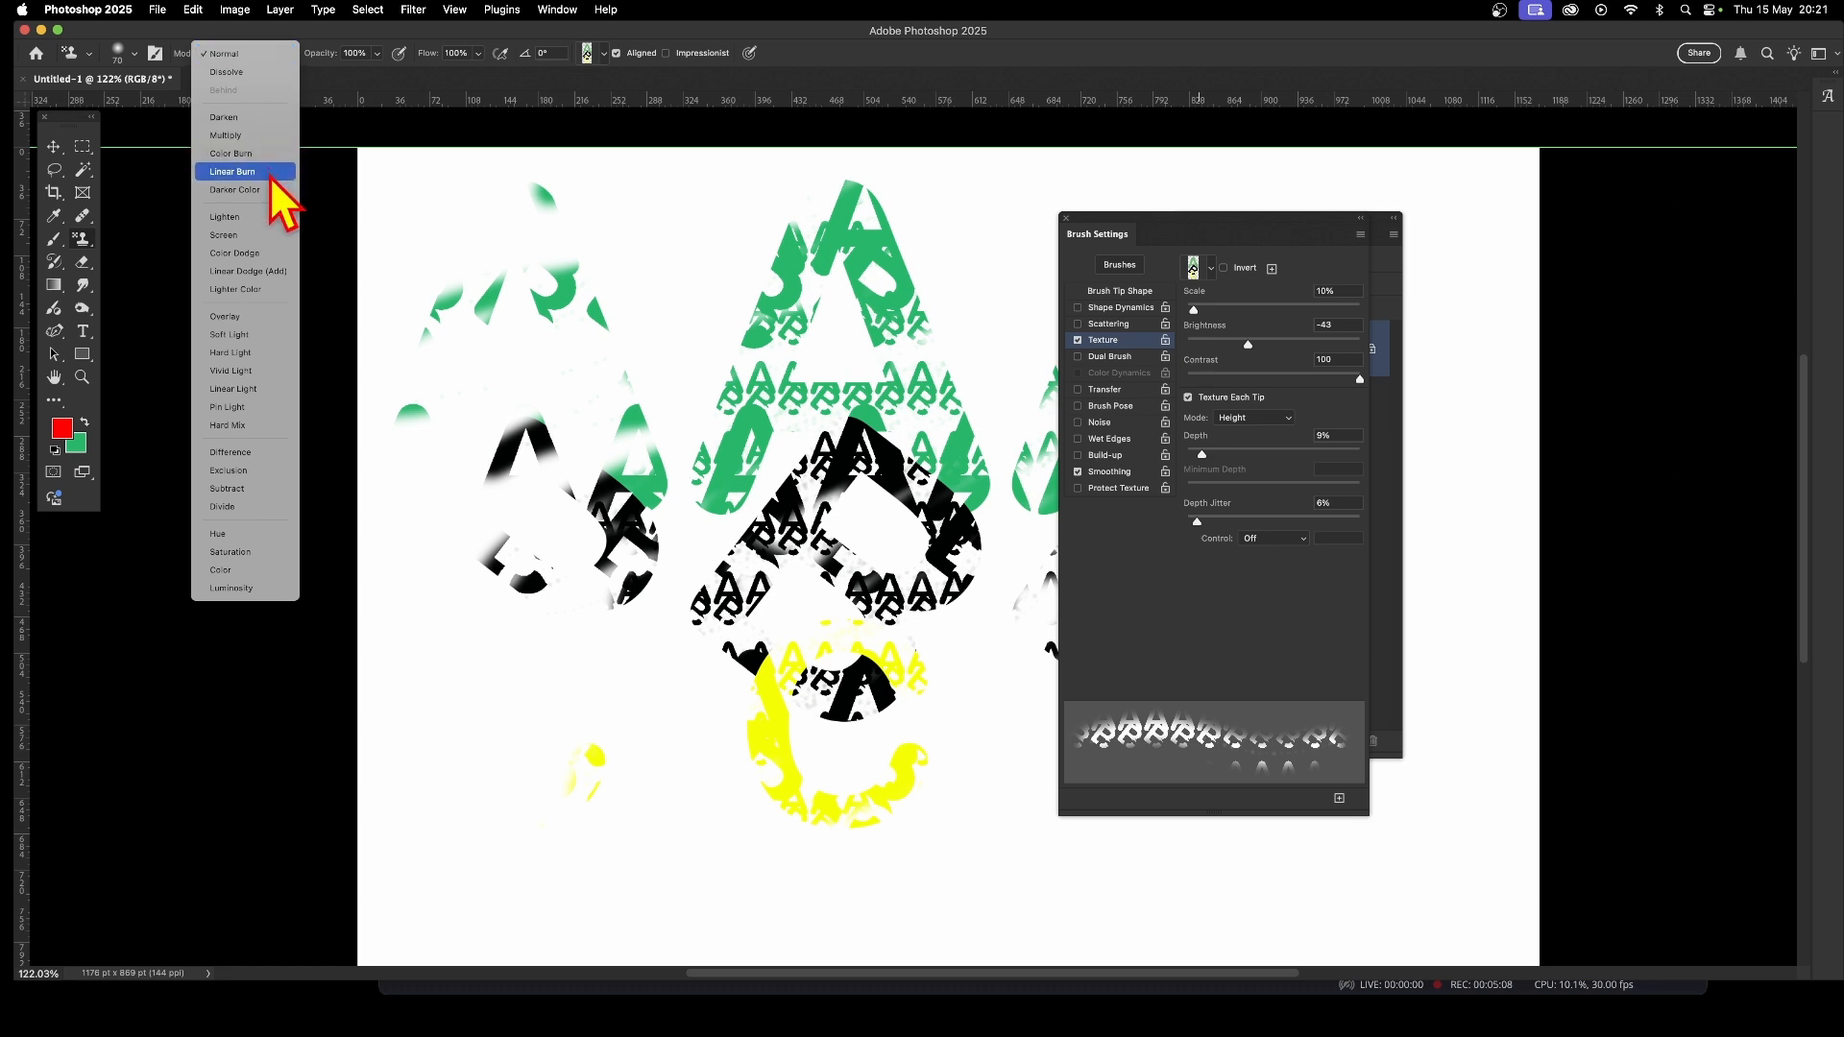
click(257, 453)
mouse_move(822, 356)
mouse_down()
mouse_move(876, 398)
mouse_move(829, 473)
mouse_move(772, 489)
mouse_move(796, 322)
mouse_move(843, 330)
mouse_move(807, 392)
mouse_move(838, 353)
mouse_move(838, 309)
mouse_move(792, 275)
mouse_move(791, 314)
mouse_move(748, 329)
mouse_move(771, 259)
mouse_move(842, 208)
mouse_move(788, 322)
mouse_move(806, 365)
mouse_move(762, 439)
mouse_move(870, 442)
mouse_move(896, 470)
mouse_move(864, 573)
mouse_move(570, 718)
mouse_move(606, 740)
mouse_move(844, 731)
mouse_move(786, 712)
mouse_move(879, 797)
mouse_move(759, 755)
mouse_move(739, 793)
mouse_move(919, 534)
mouse_up()
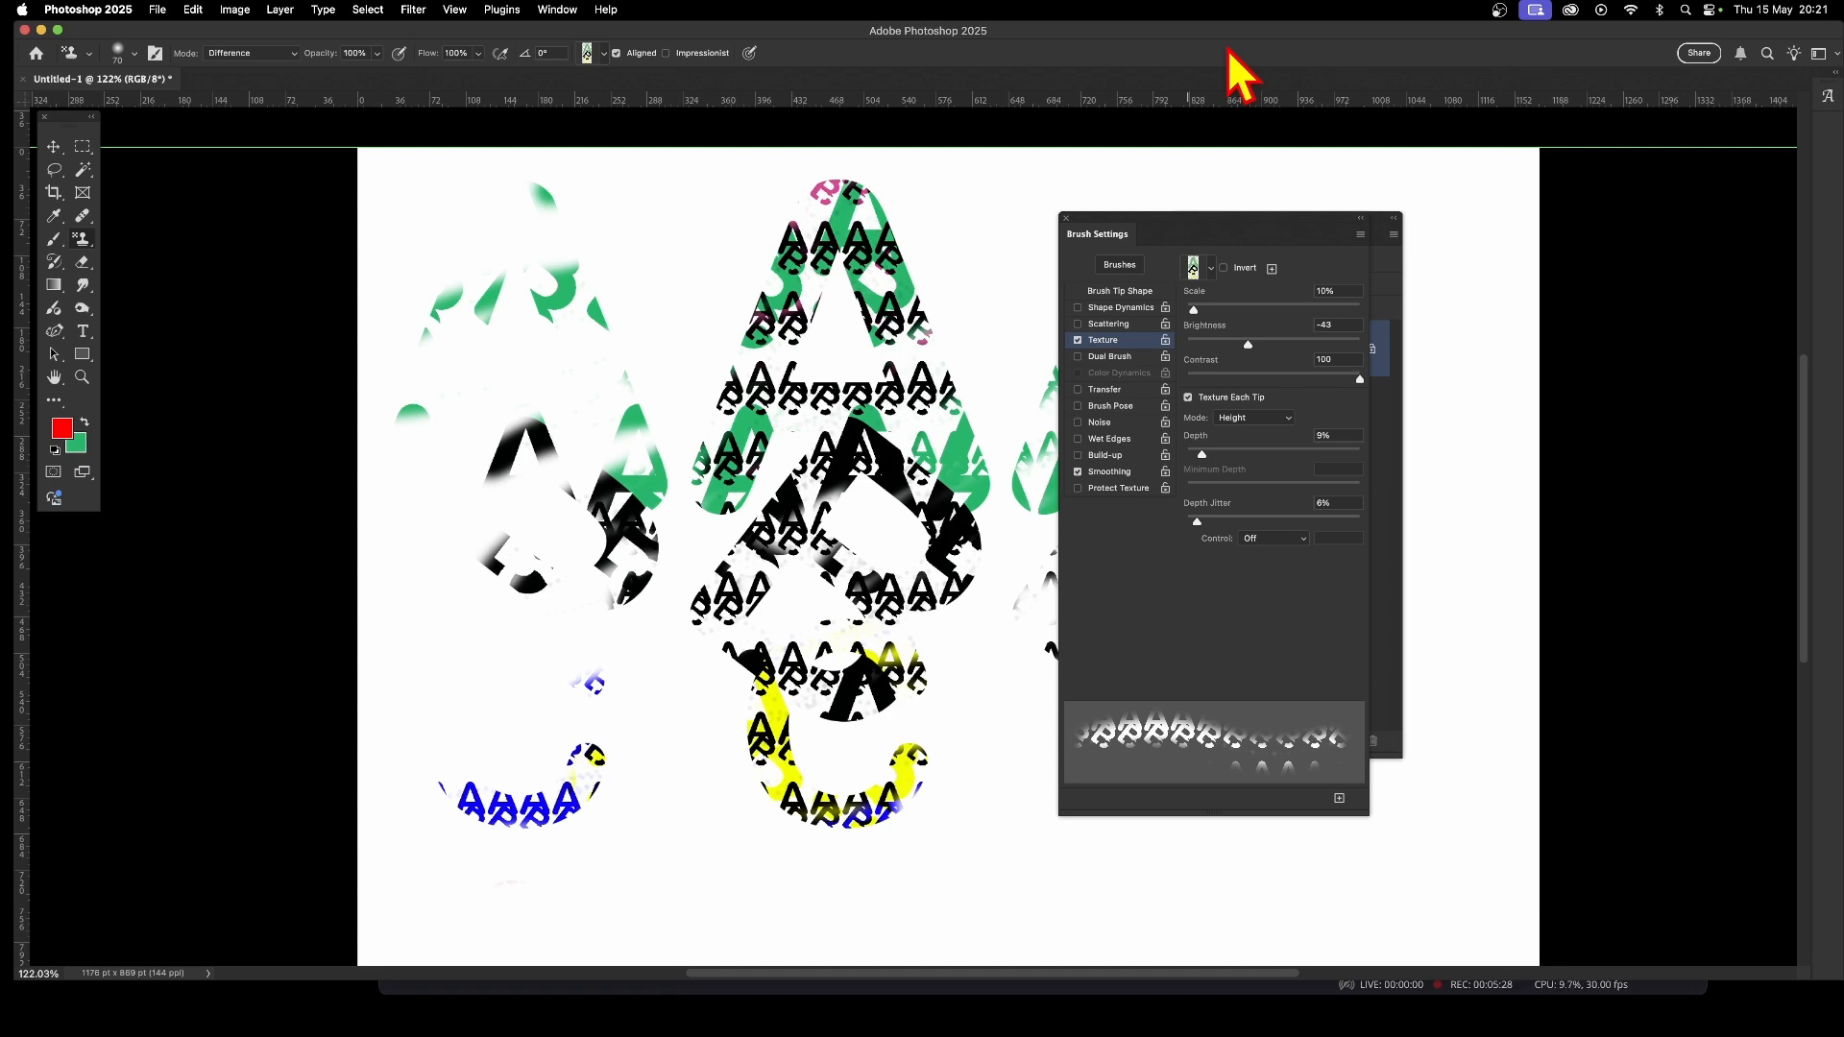
Set the Pattern Stamp's blending mode back to Normal.
click(259, 54)
scroll(274, 106, up, 3)
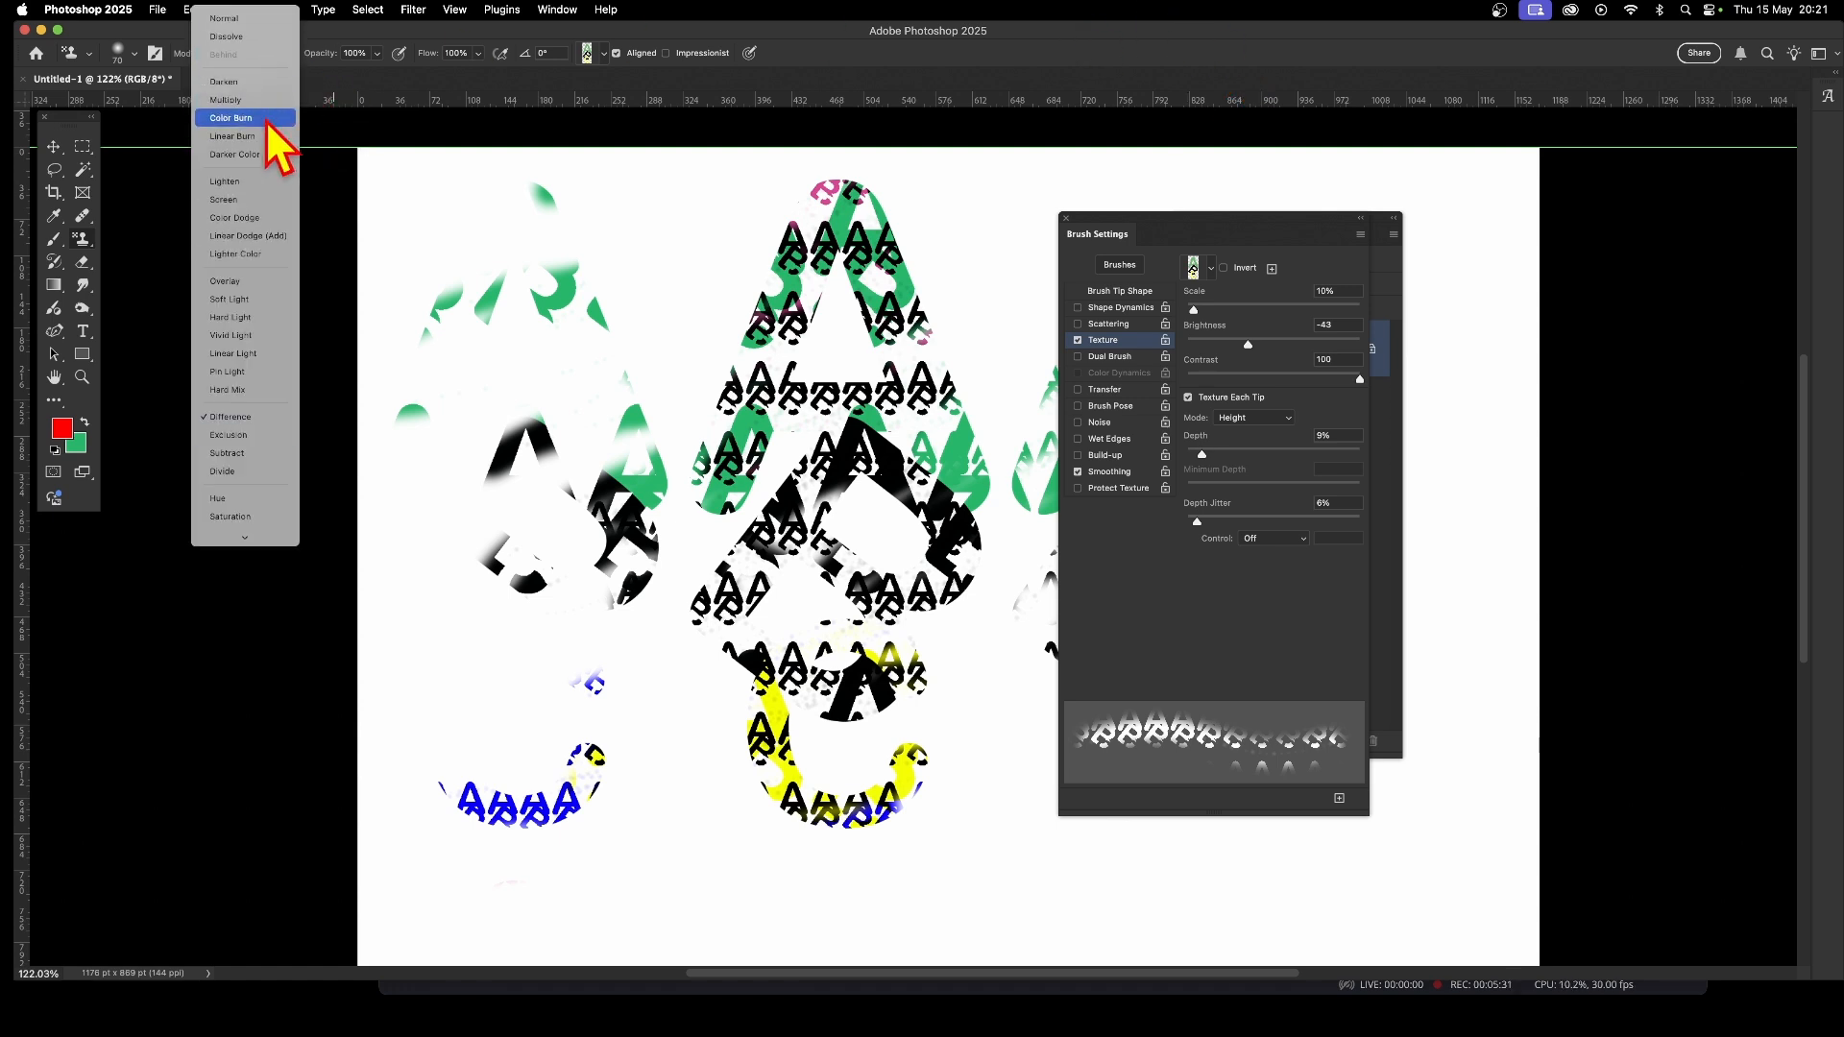
click(257, 23)
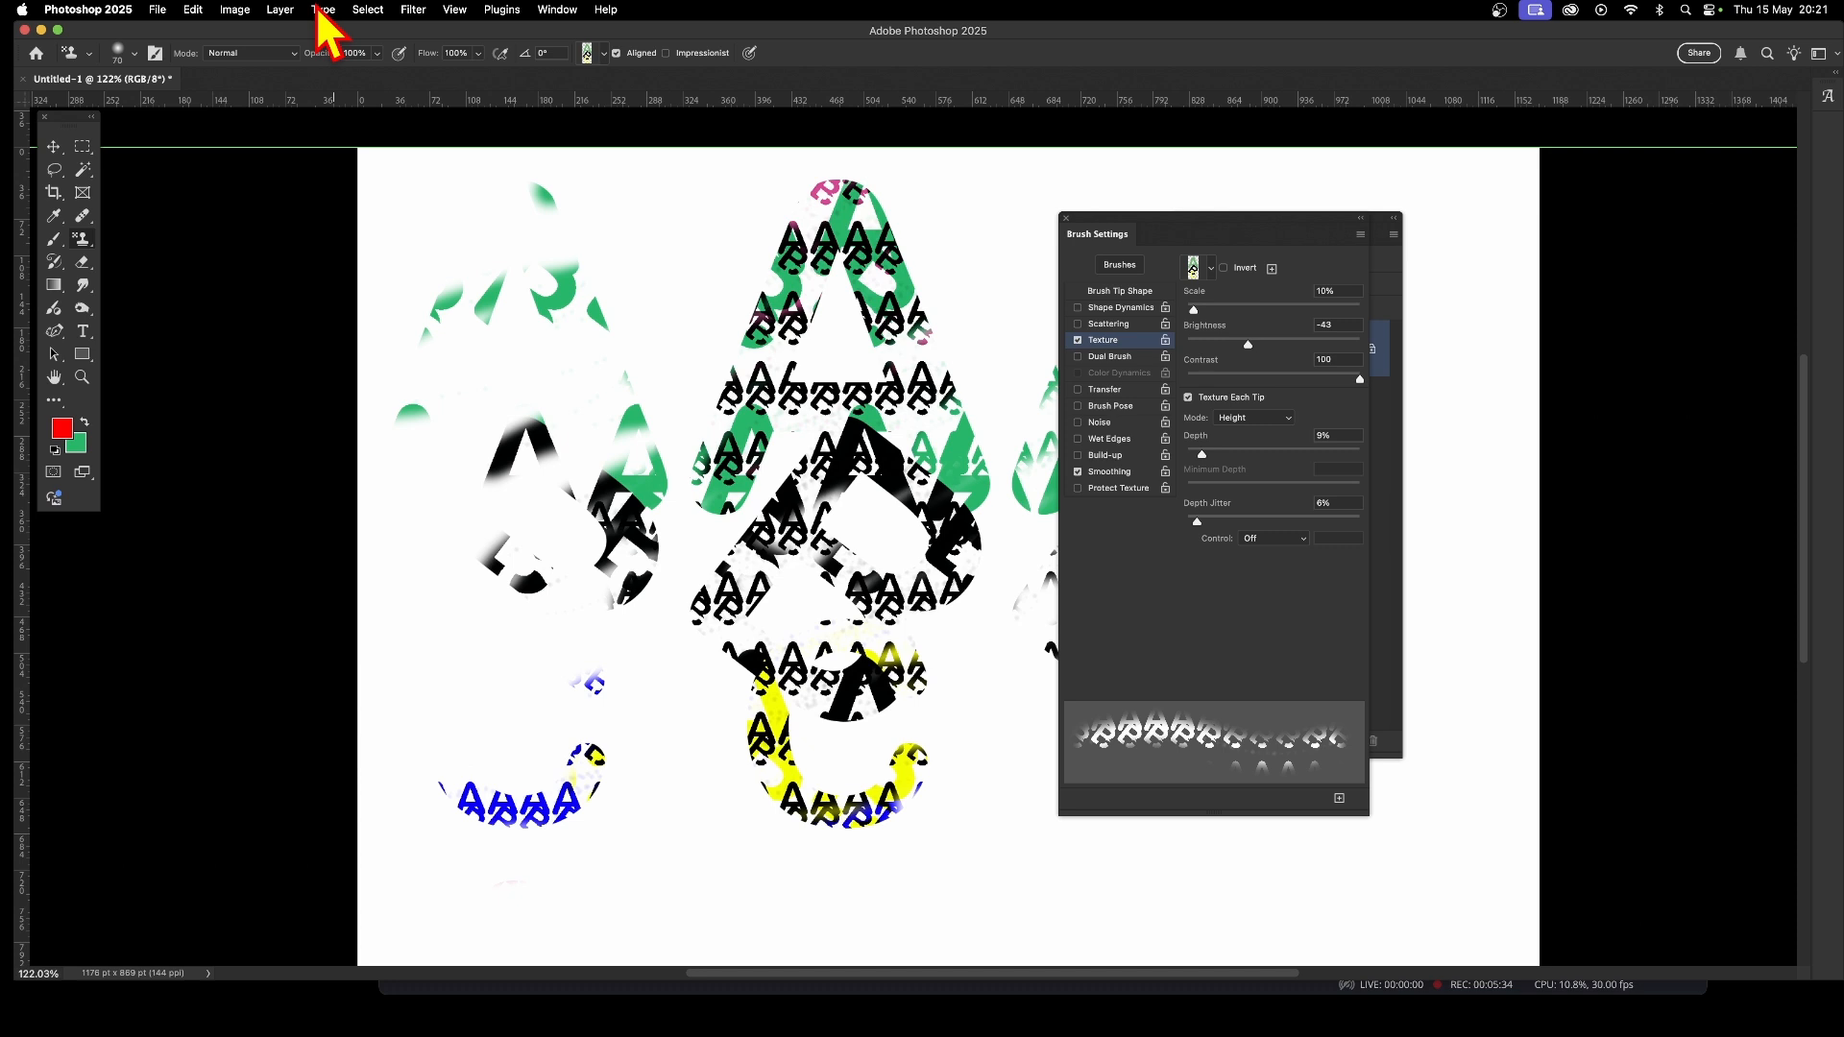